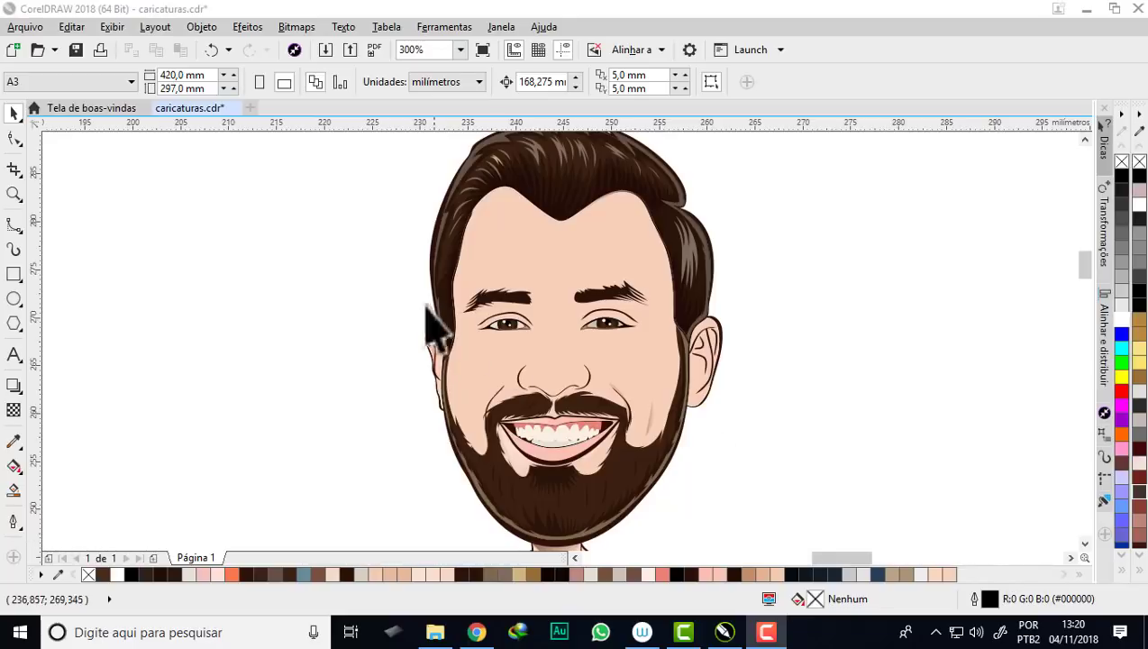
- Draw a two-point line from the man's eye outward to the left of the photo
scroll(514, 302, "down", 5)
scroll(494, 329, "up", 2)
scroll(512, 271, "up", 2)
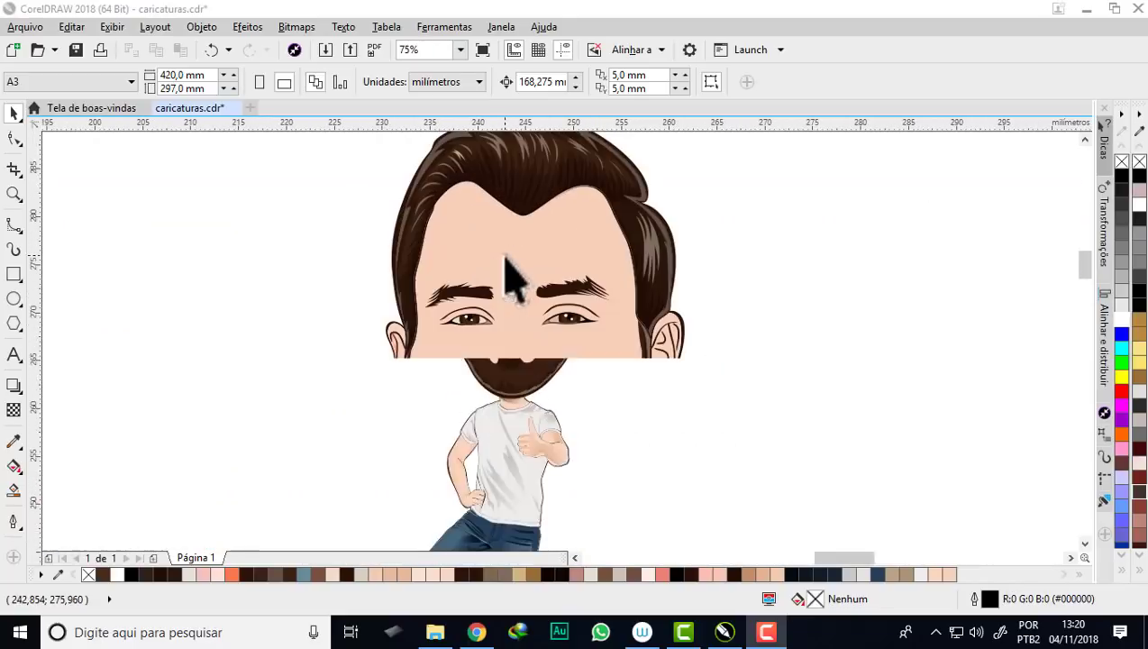
scroll(525, 266, "up", 1)
scroll(598, 256, "up", 1)
scroll(600, 261, "down", 1)
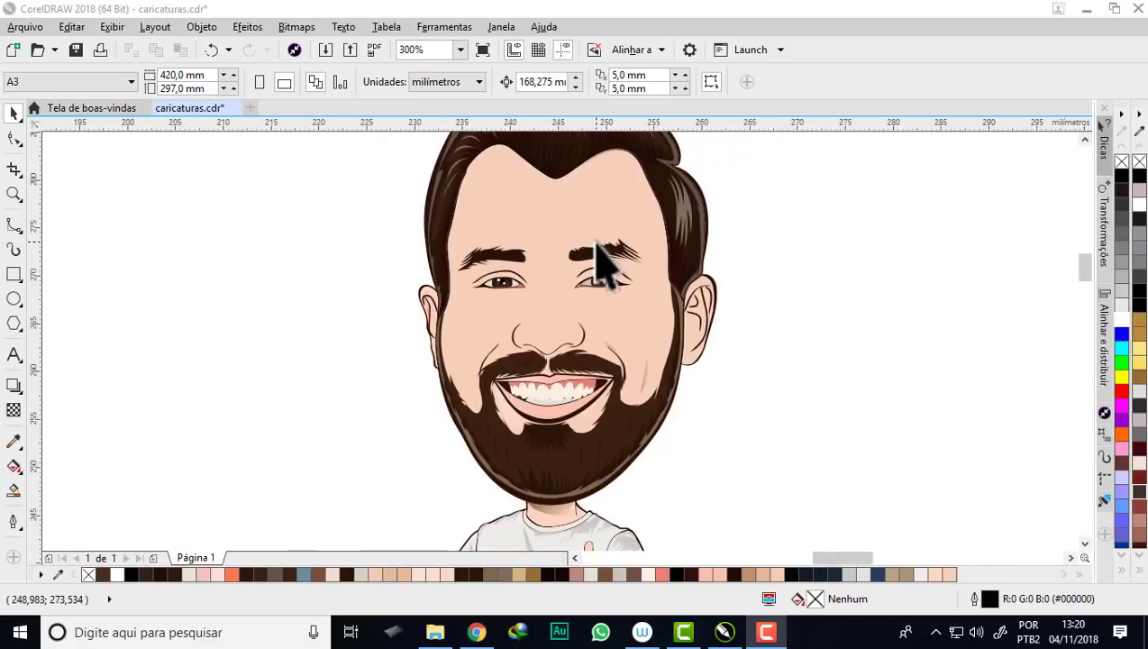
scroll(598, 270, "down", 3)
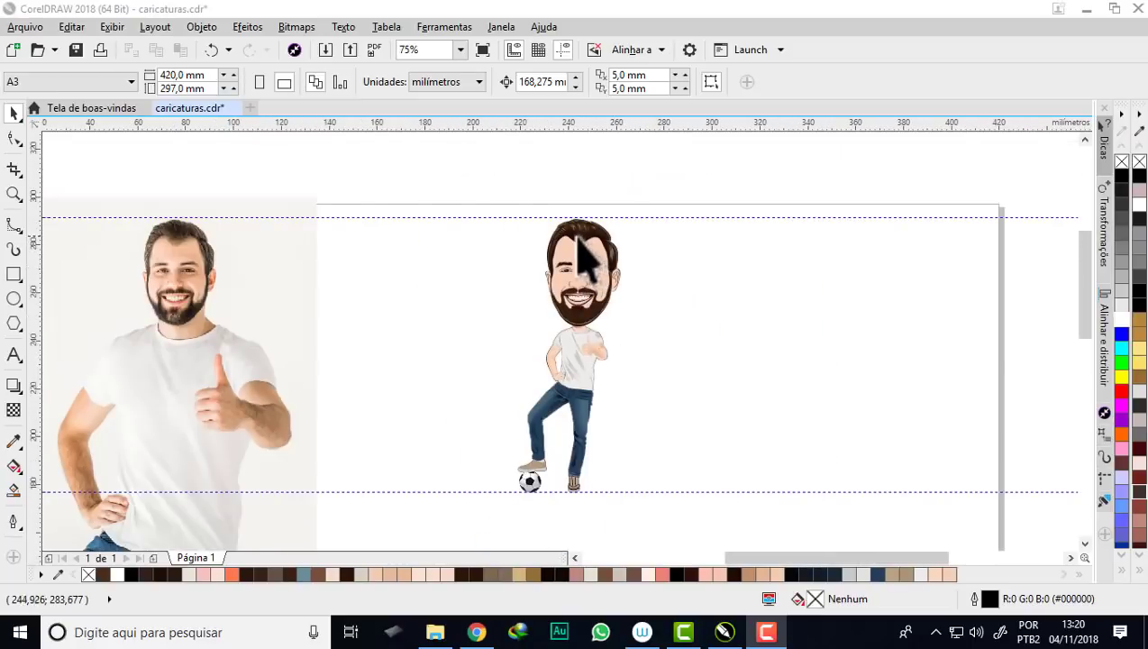
scroll(578, 236, "up", 1)
scroll(604, 271, "up", 1)
scroll(606, 275, "up", 1)
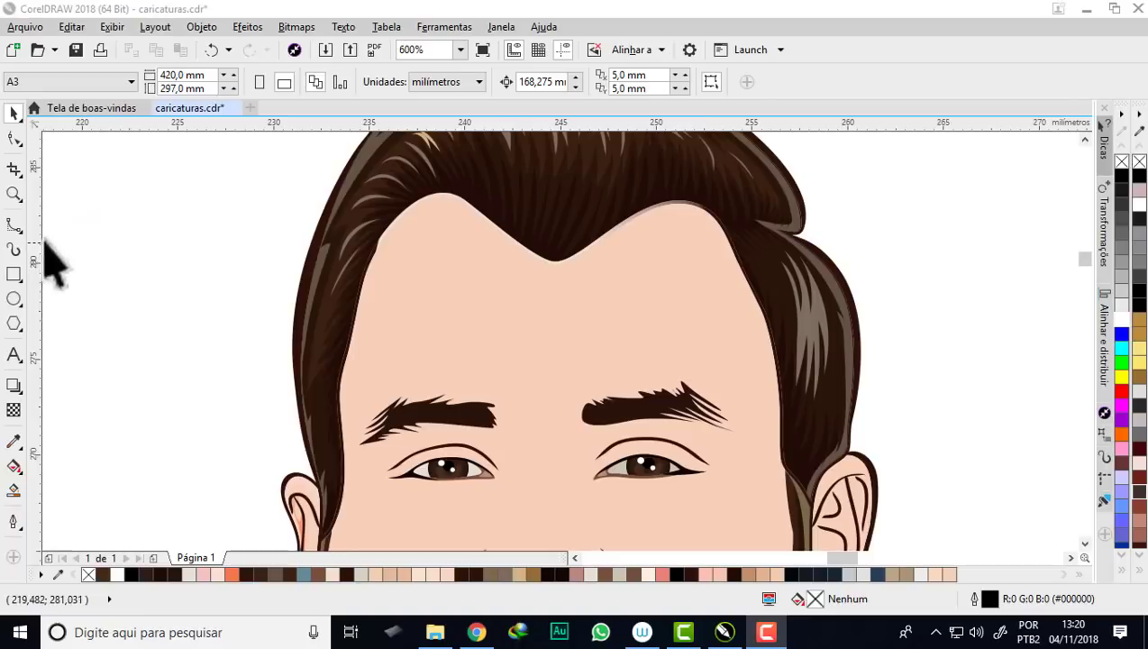
scroll(564, 236, "down", 3)
scroll(577, 237, "down", 1)
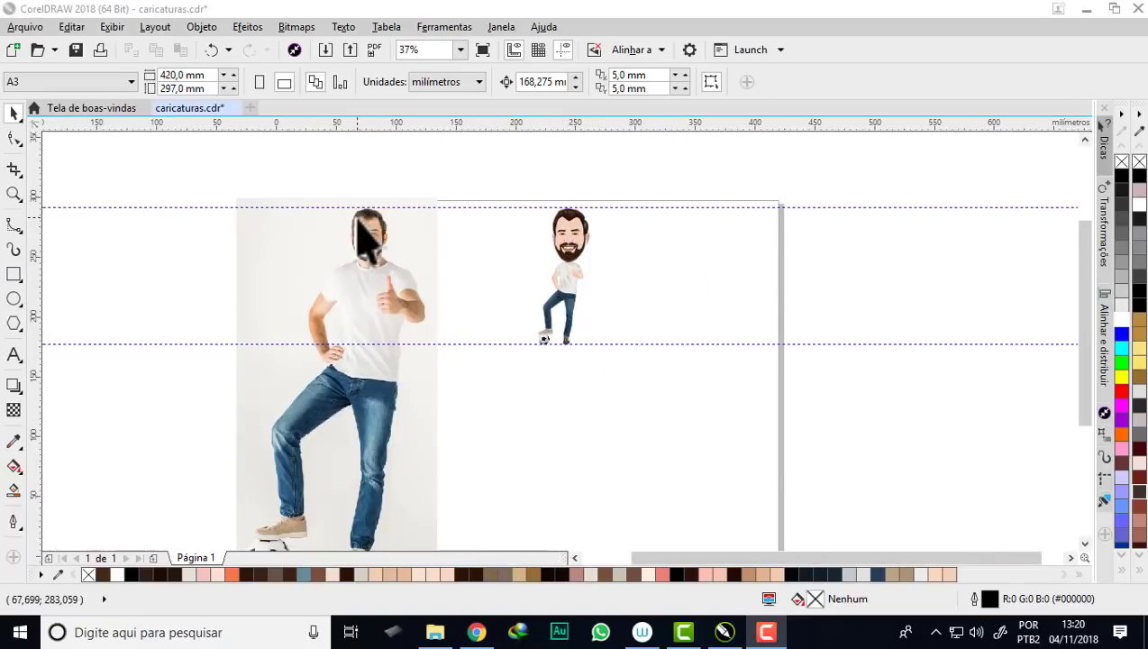
scroll(358, 232, "up", 1)
scroll(353, 256, "up", 1)
scroll(382, 258, "up", 1)
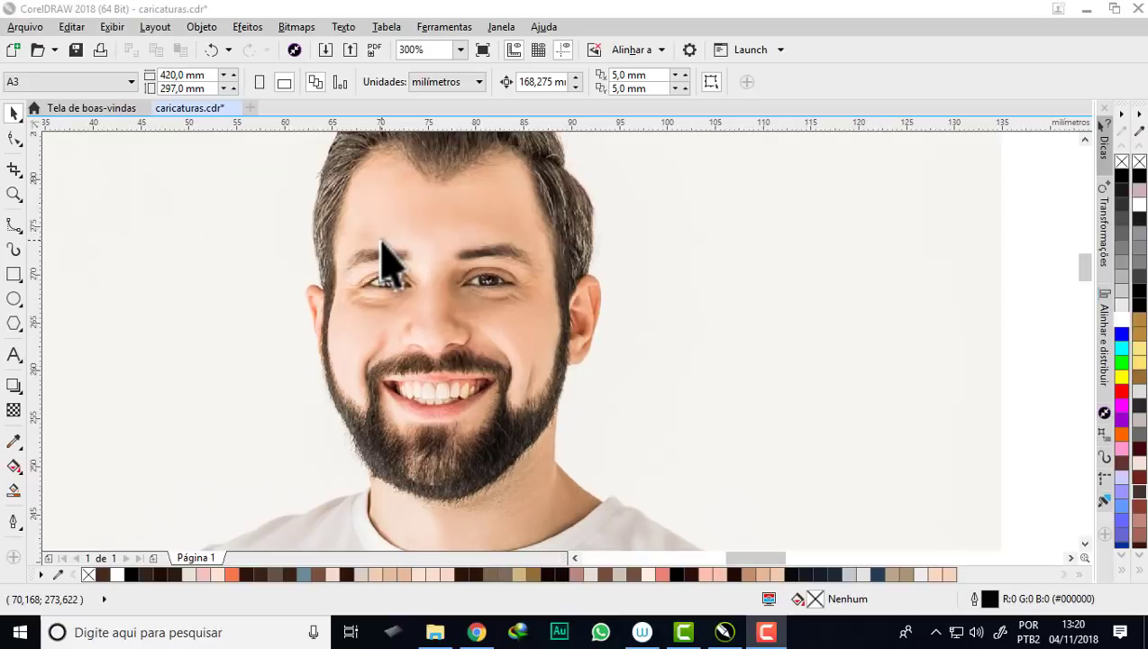
scroll(382, 259, "up", 1)
scroll(442, 236, "down", 1)
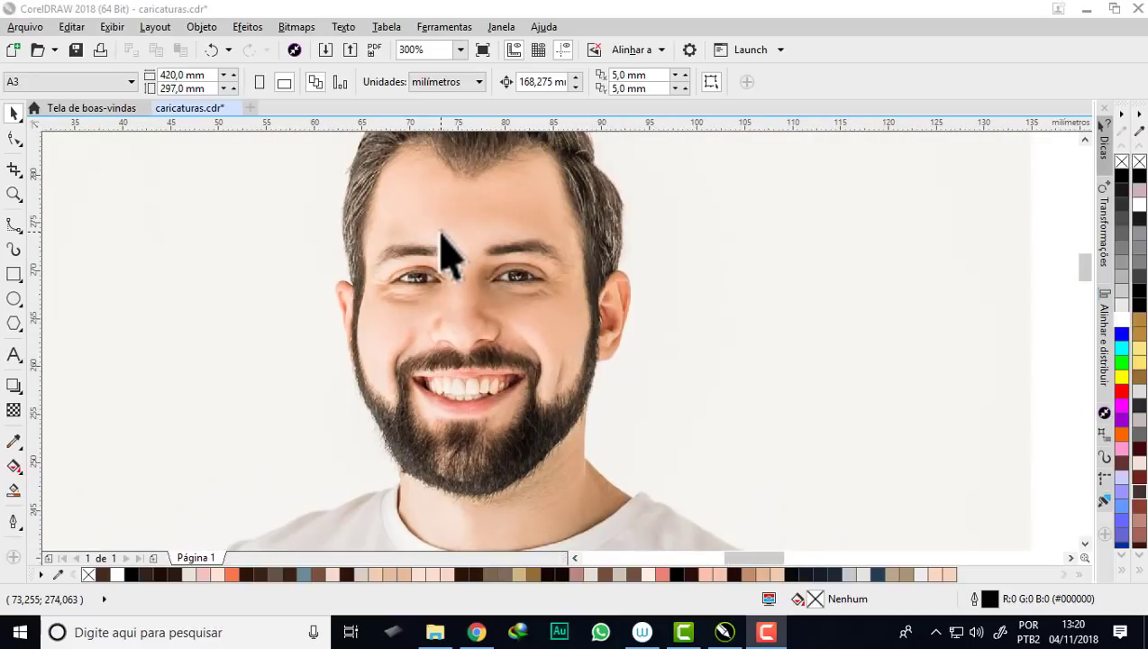
scroll(493, 292, "down", 1)
scroll(455, 298, "up", 1)
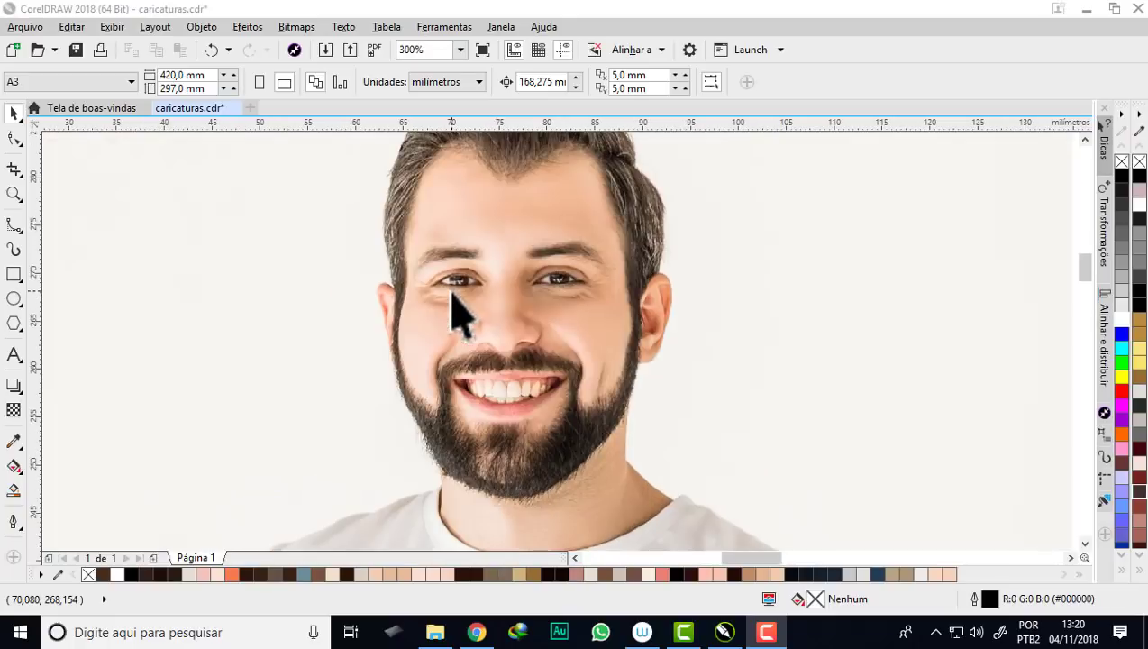
left_click(26, 232)
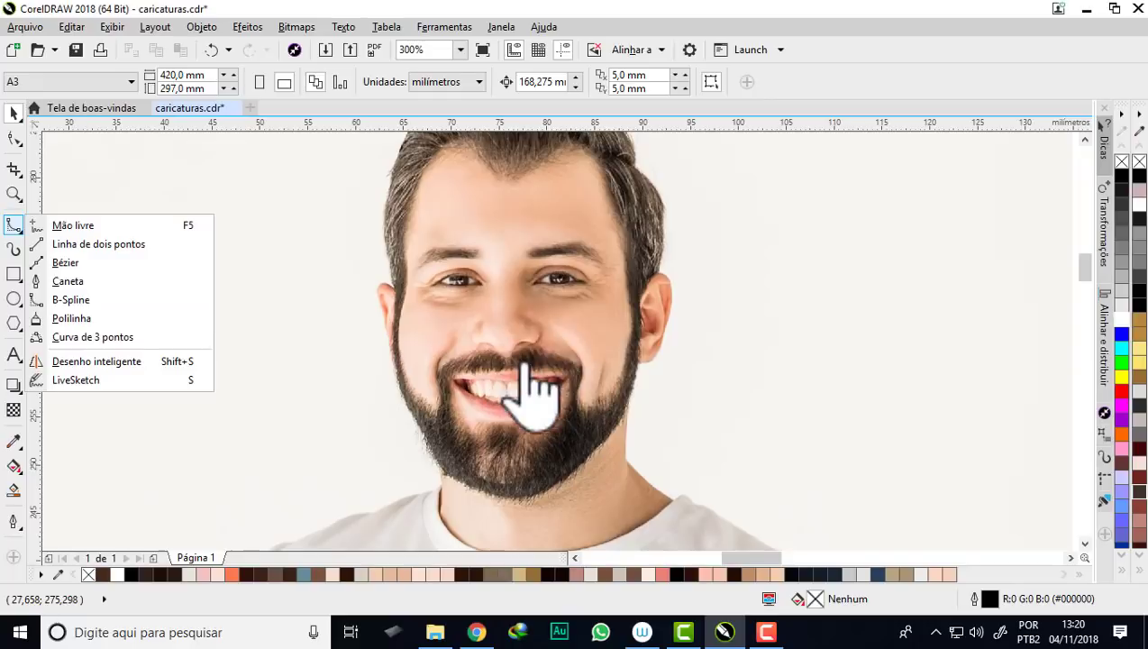
left_click(74, 245)
scroll(437, 320, "down", 2)
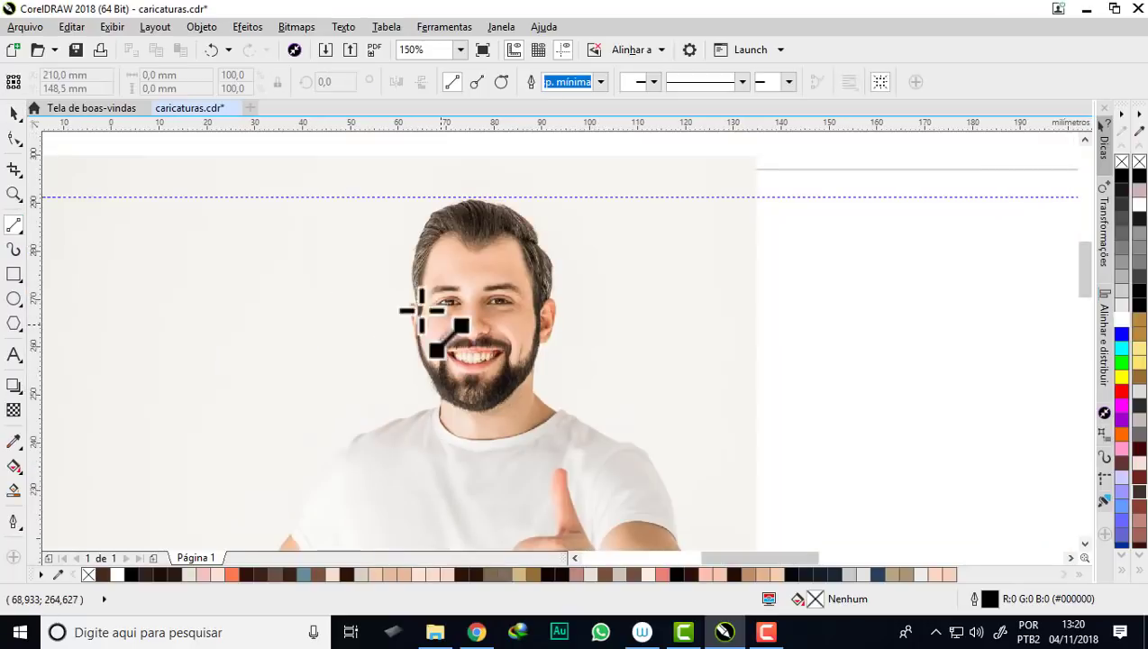
left_click_drag(221, 236, 447, 313)
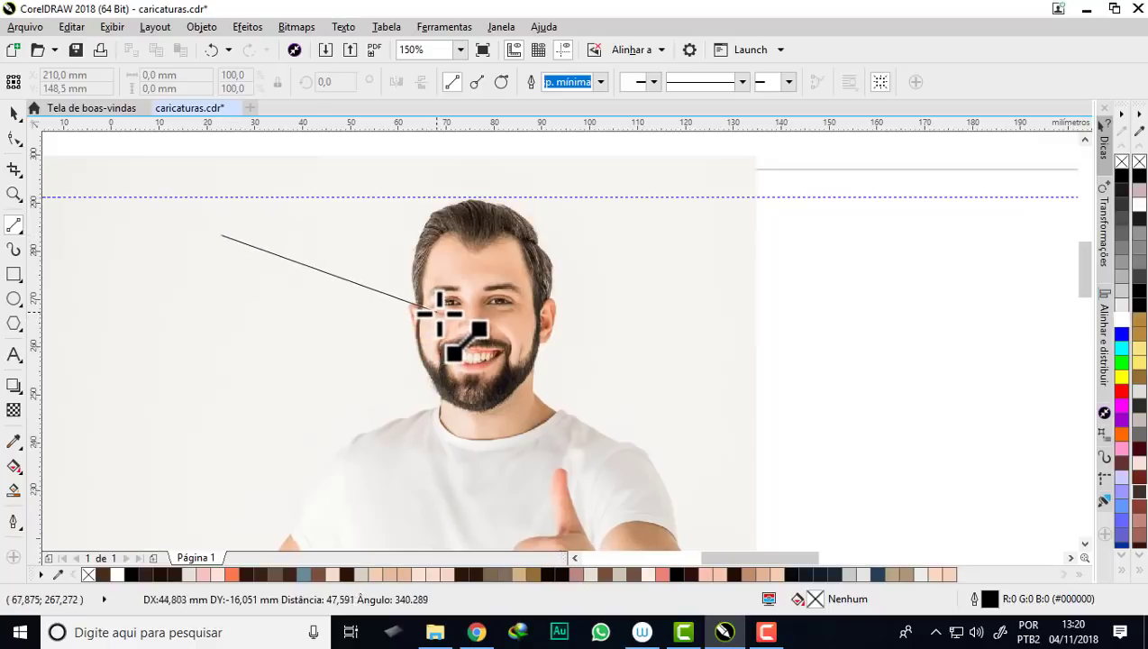
- Draw a small yellow ellipse at the line's left end
left_click(13, 298)
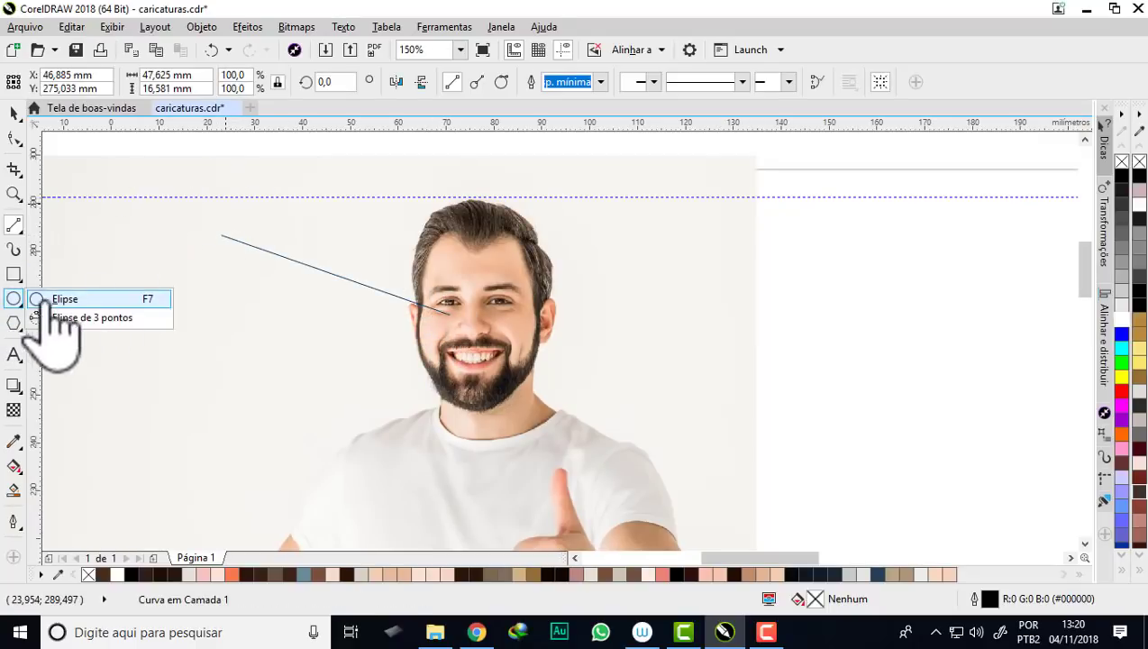
left_click(39, 300)
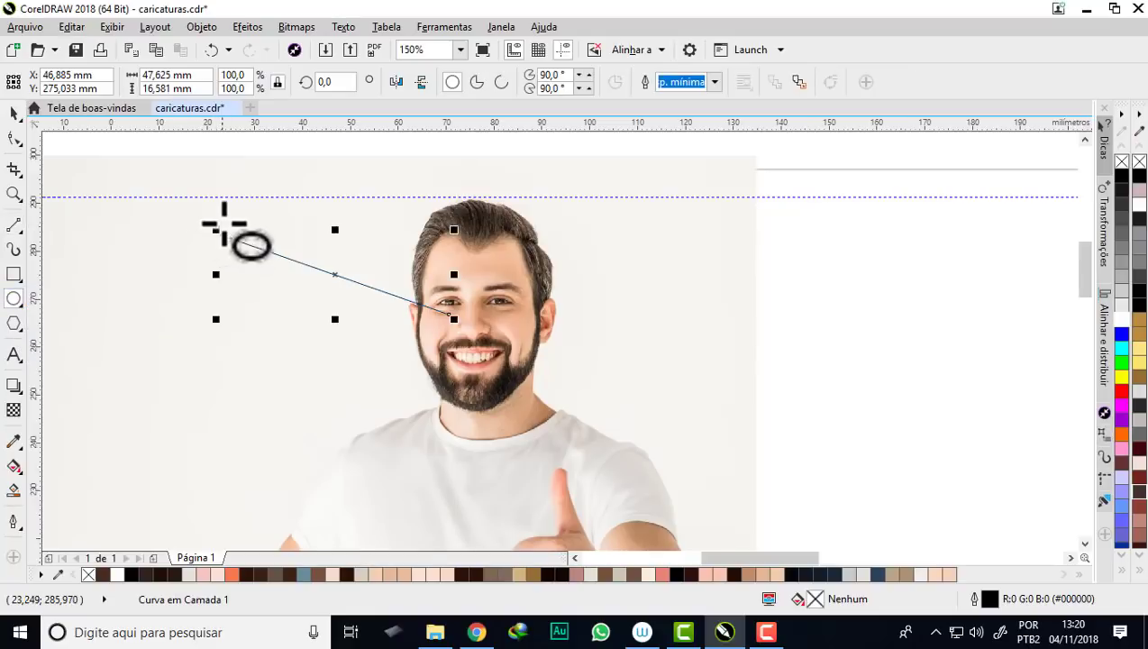
left_click_drag(232, 231, 184, 164)
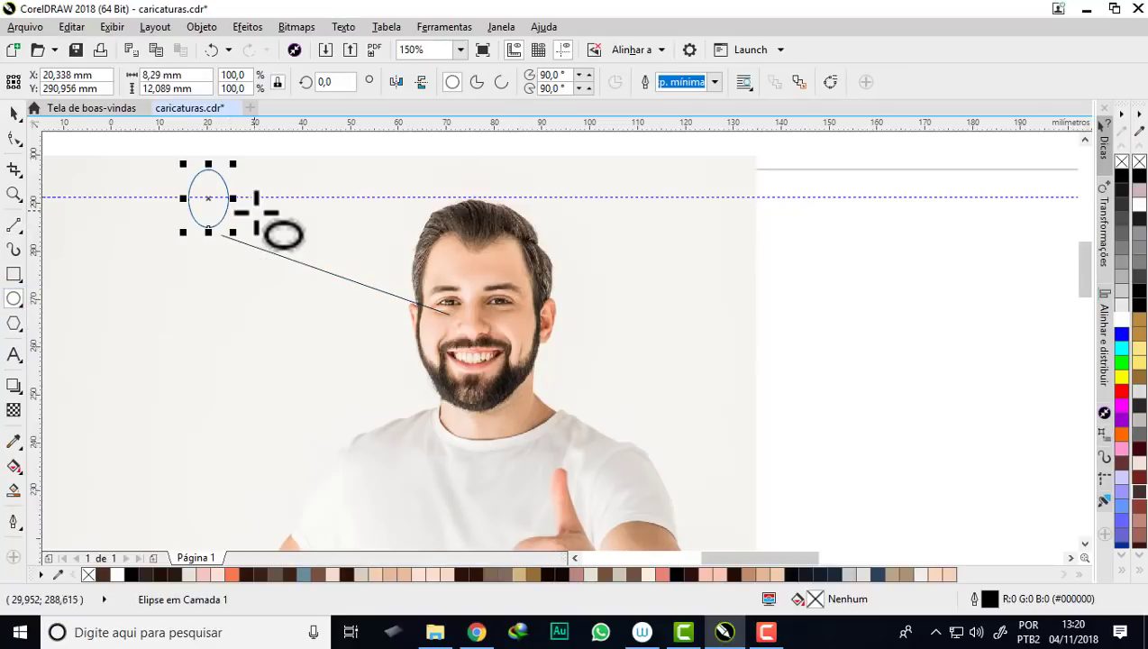
left_click(1121, 377)
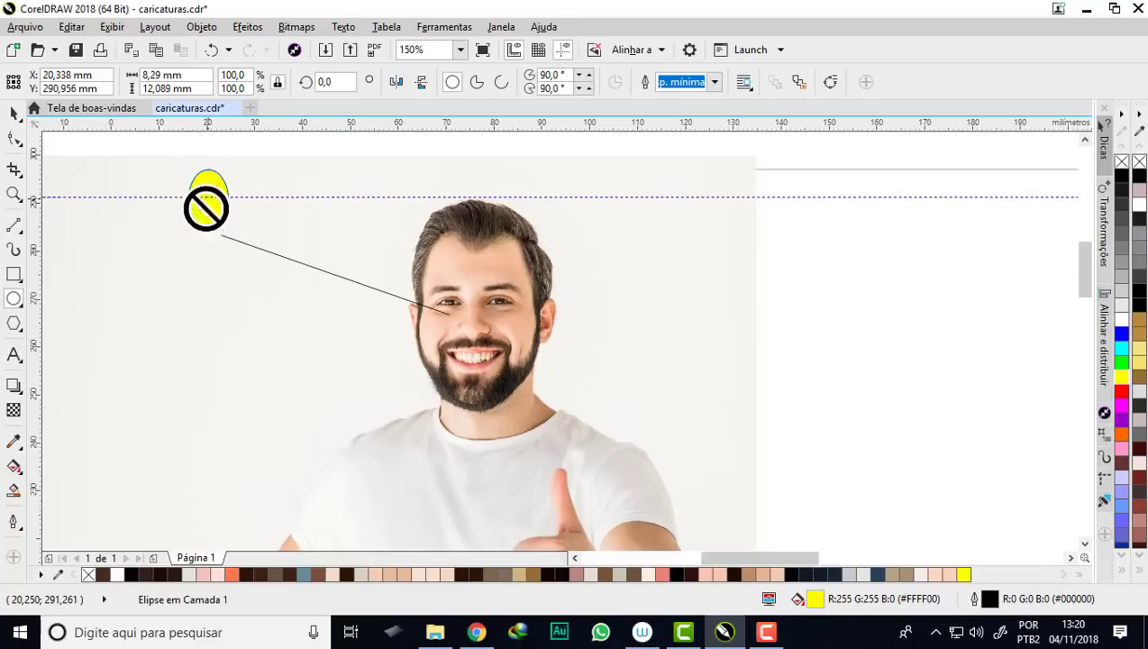
left_click_drag(206, 208, 207, 232)
- Move the second line down toward the smile fold and attach its end to the ellipse
scroll(229, 229, "up", 2)
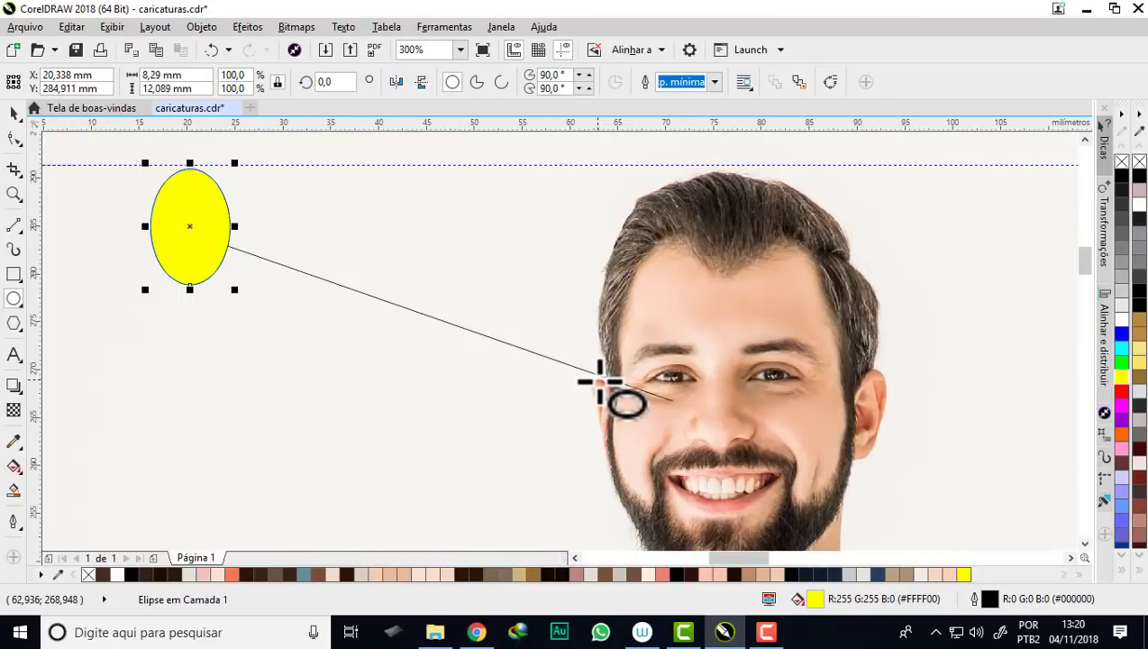
scroll(550, 357, "down", 2)
scroll(584, 380, "up", 4)
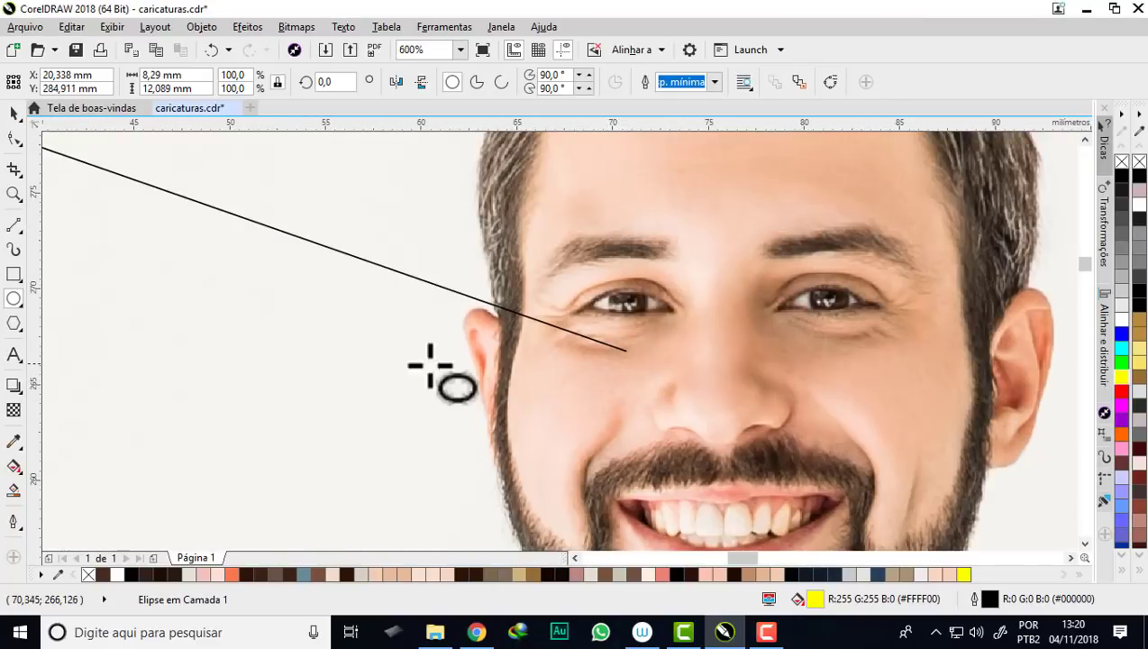
scroll(678, 353, "down", 1)
left_click(13, 113)
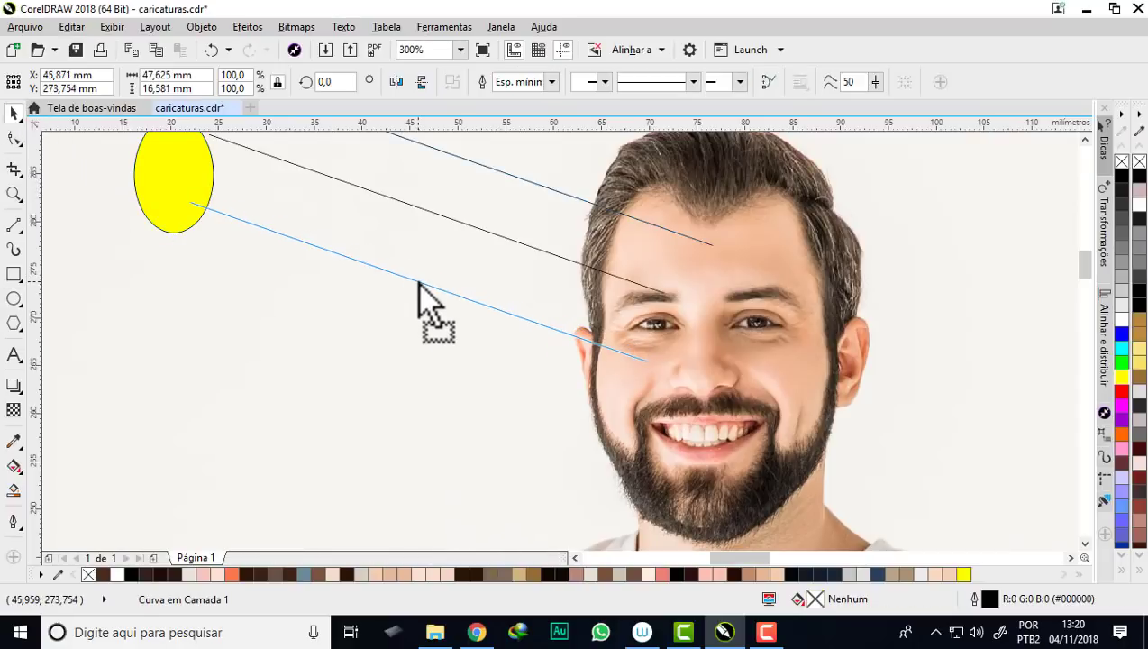
left_click(417, 282)
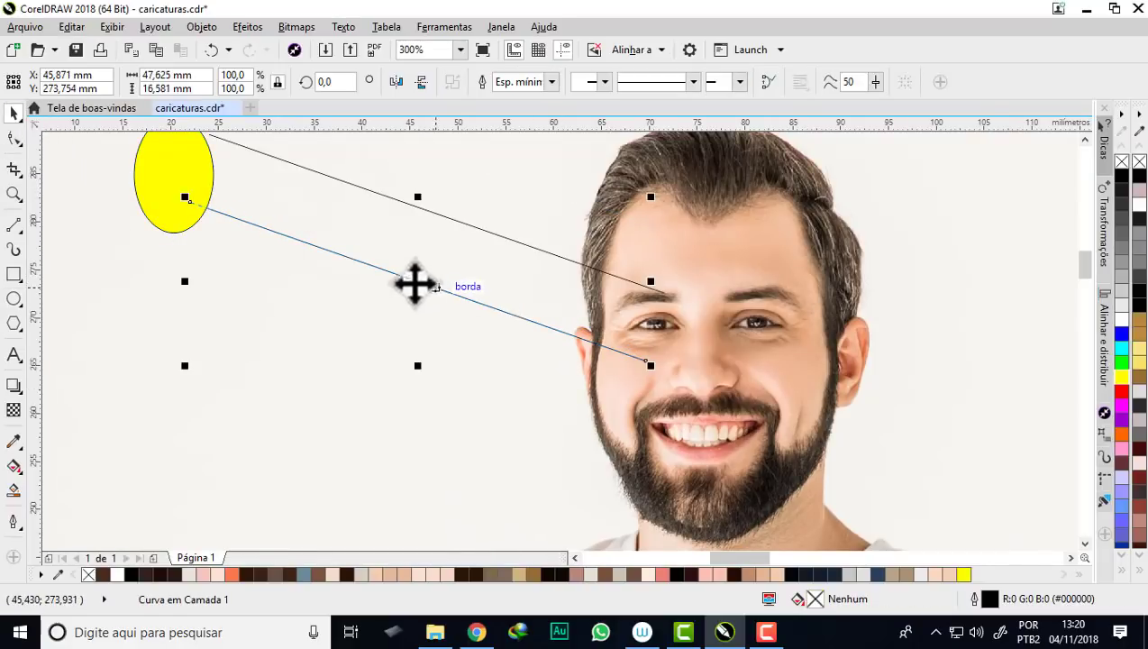
left_click_drag(415, 284, 418, 318)
scroll(418, 315, "down", 1)
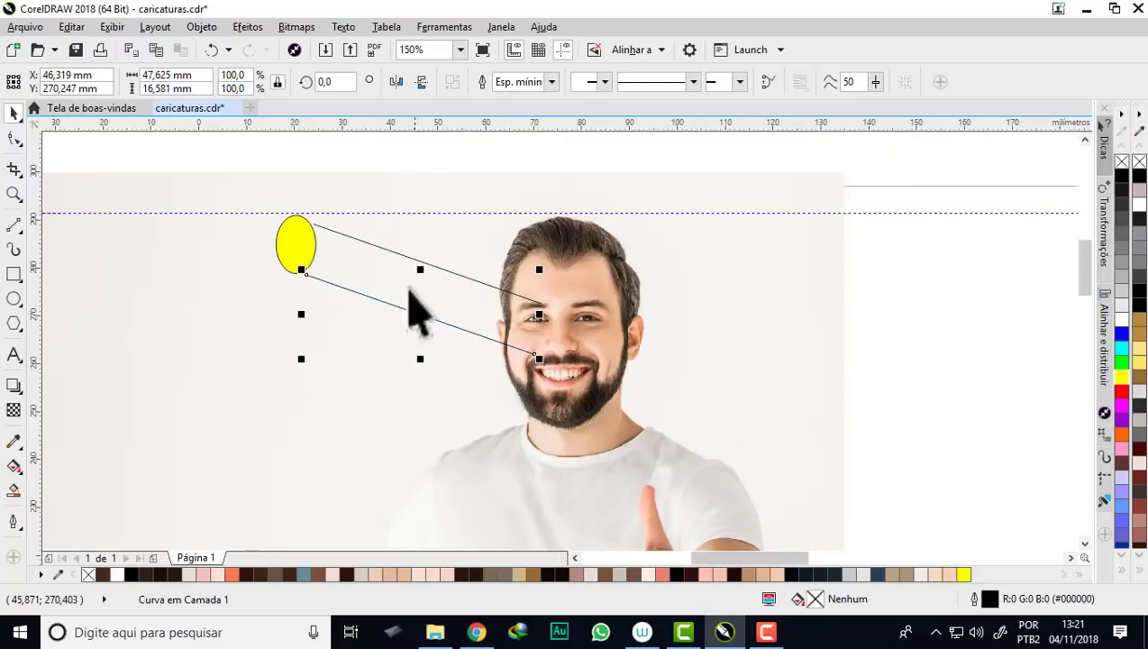
left_click_drag(385, 304, 320, 241)
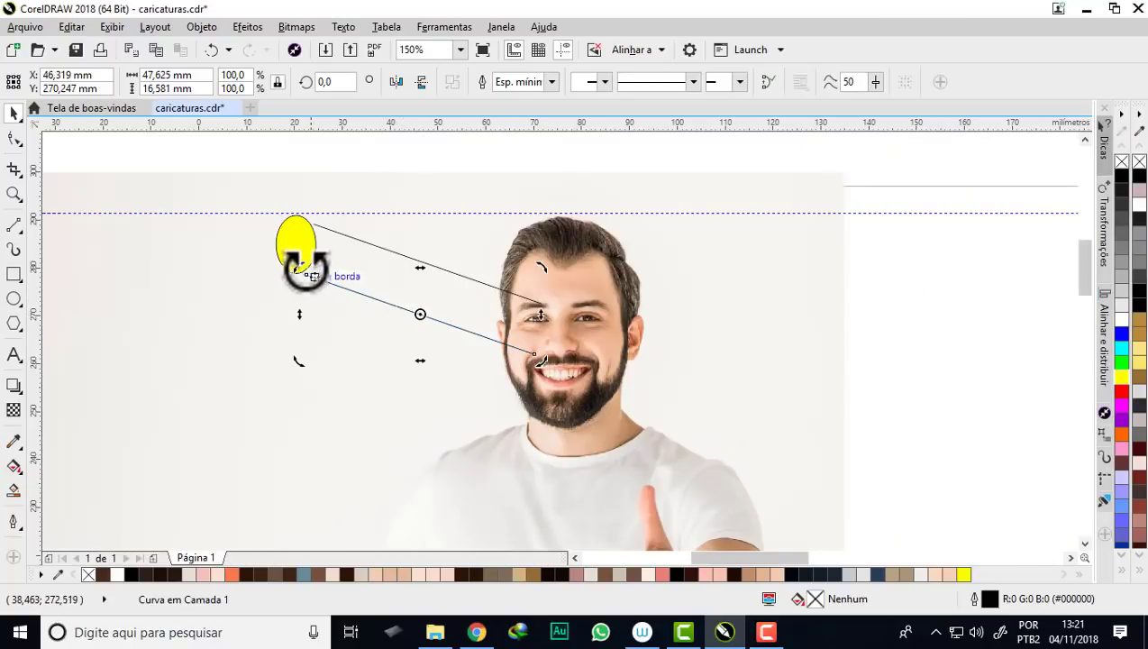
scroll(595, 334, "up", 1)
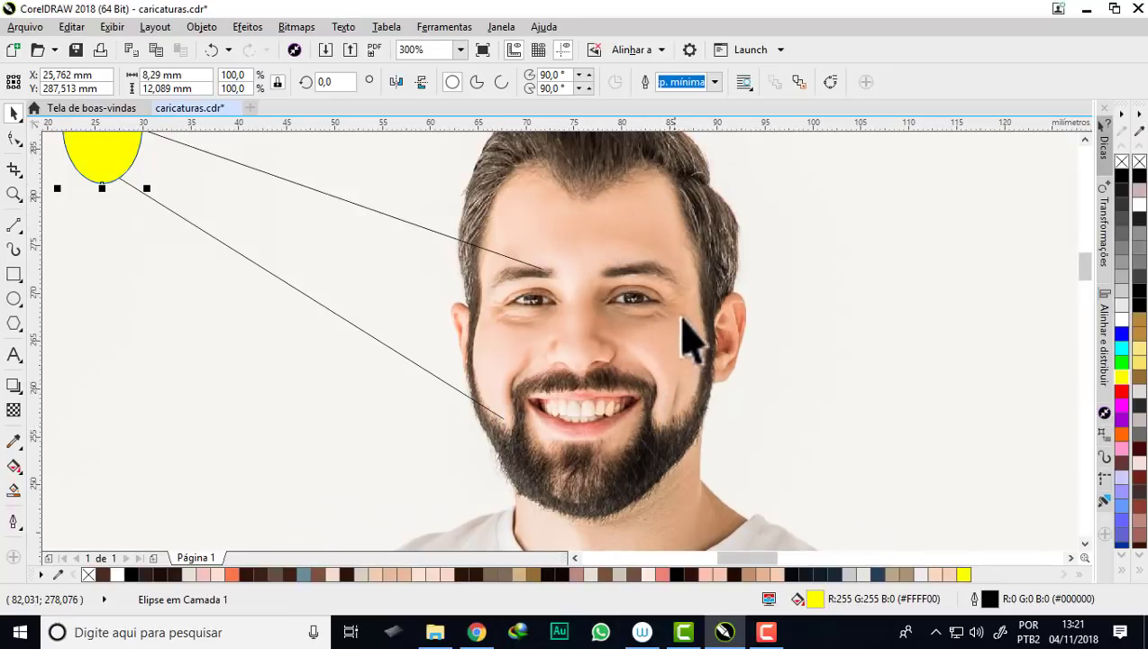
- Select the caricature's face shape, try a yellow fill, then remove it
scroll(692, 370, "up", 1)
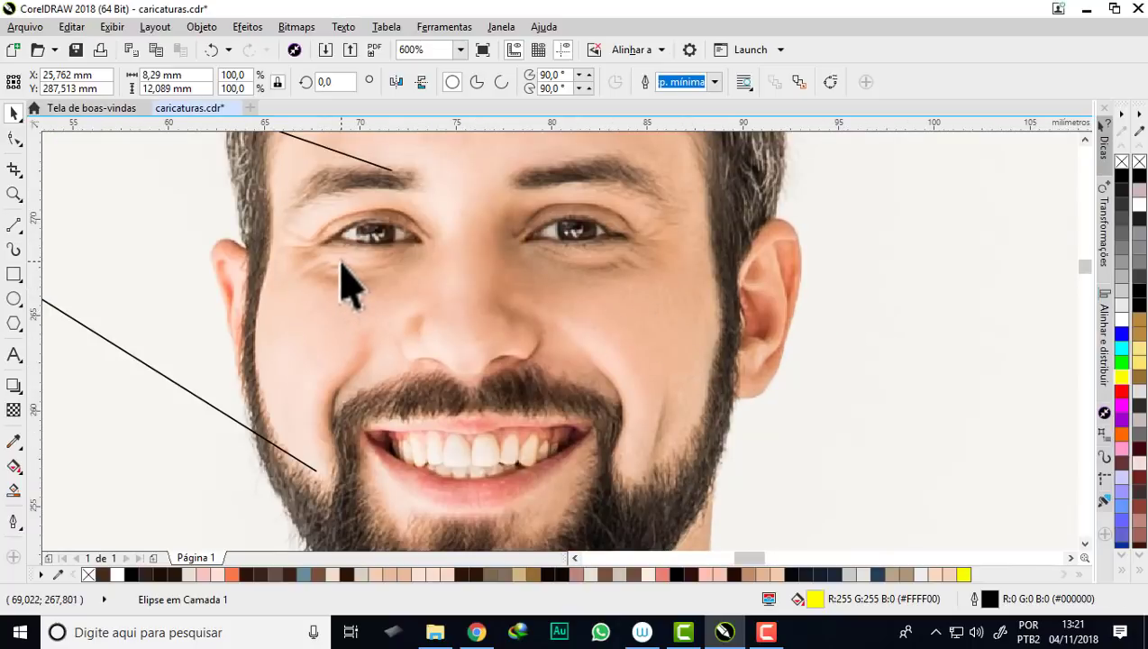
scroll(341, 263, "down", 1)
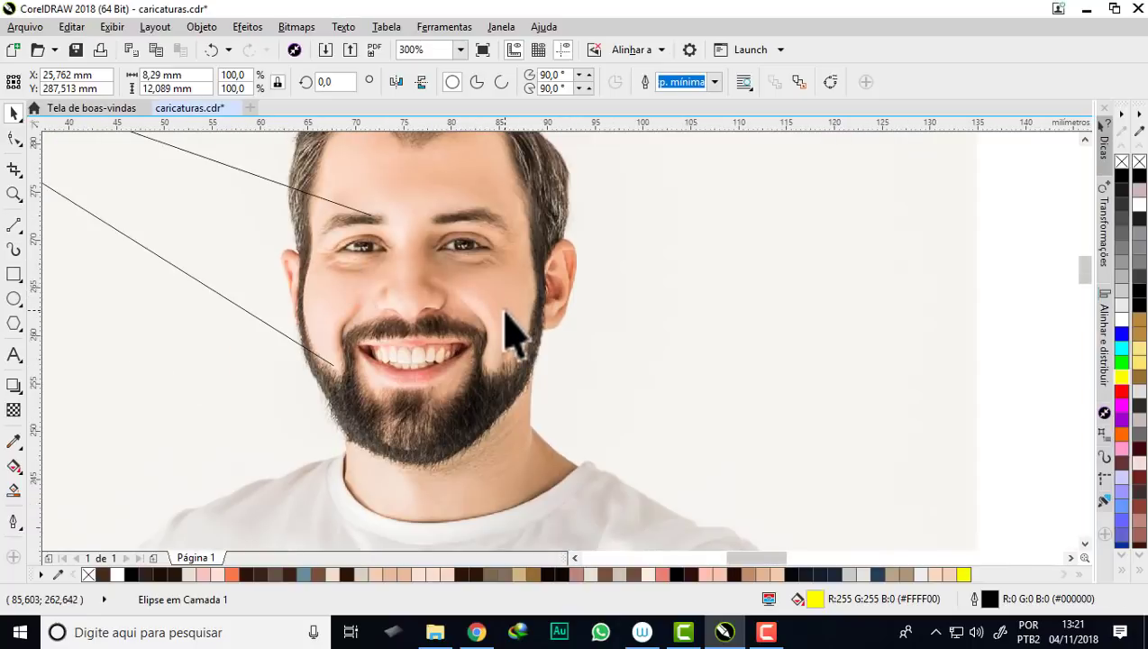
scroll(515, 333, "down", 1)
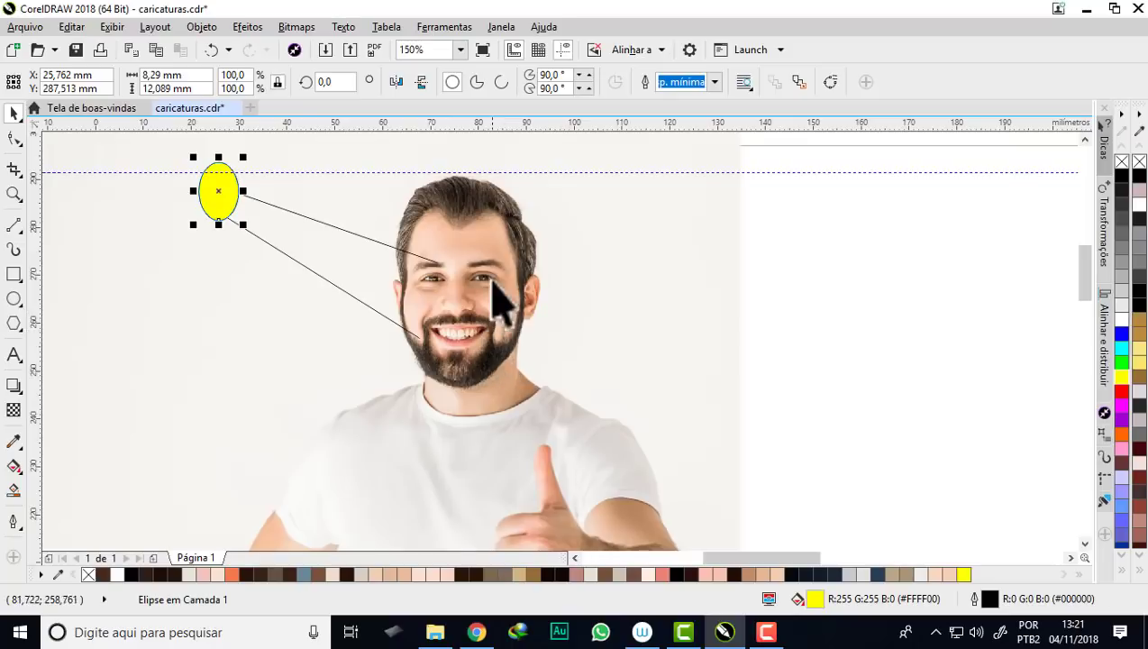
scroll(478, 275, "up", 2)
scroll(469, 280, "down", 1)
scroll(464, 276, "down", 2)
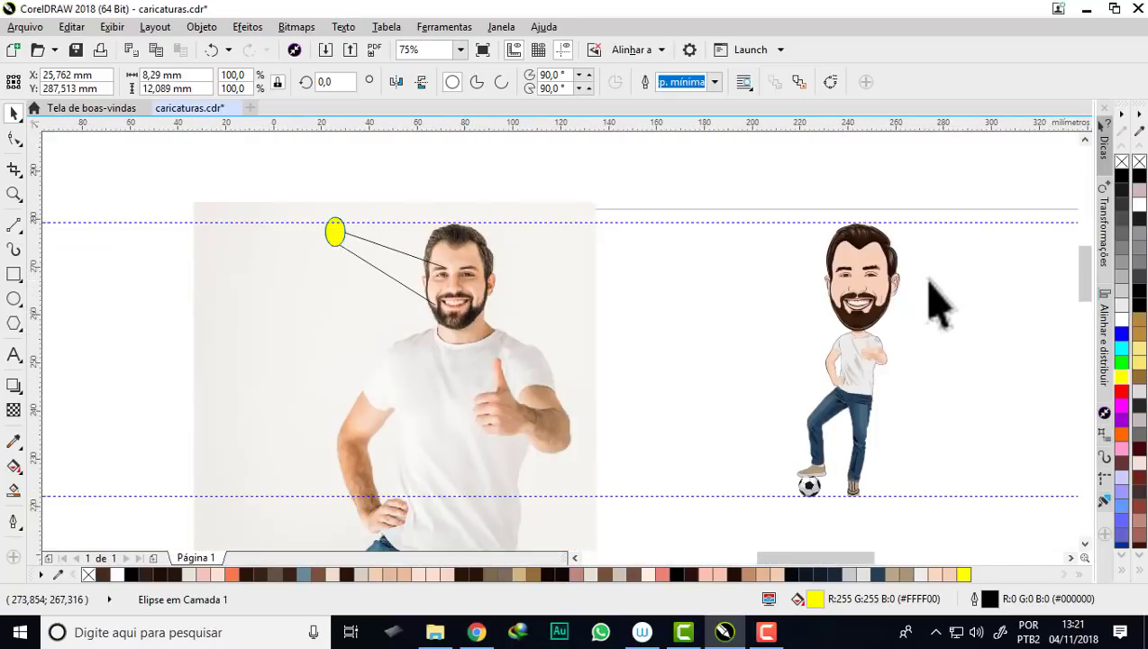
scroll(928, 282, "up", 1)
scroll(859, 264, "up", 2)
scroll(589, 210, "down", 2)
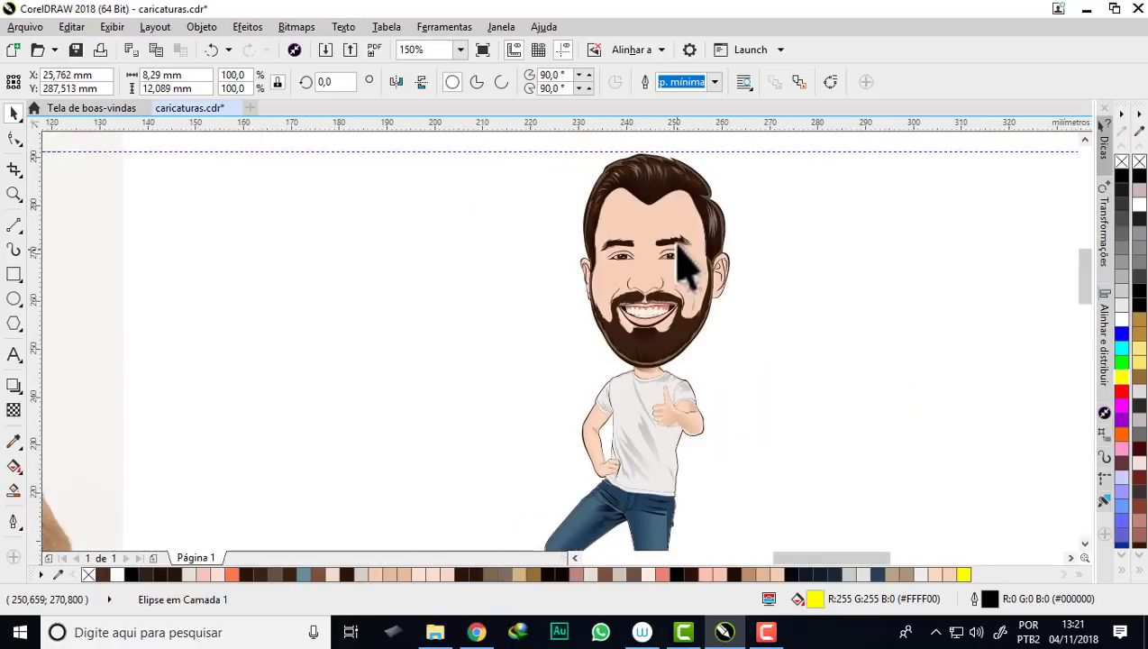
left_click(645, 218)
scroll(646, 221, "up", 1)
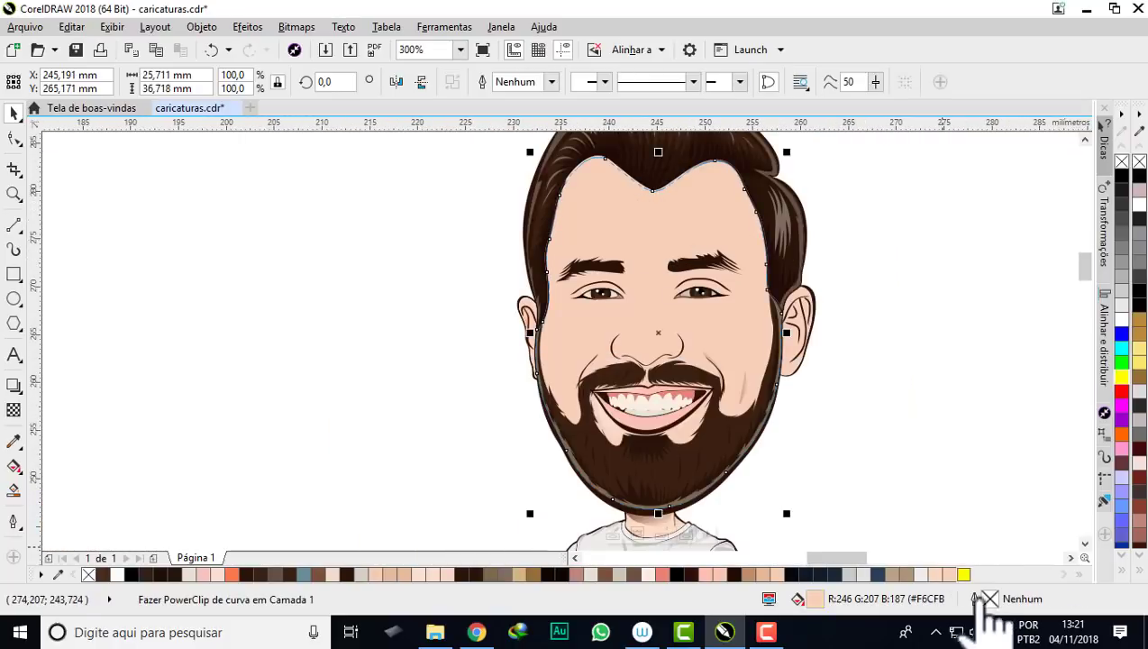
scroll(806, 423, "down", 2)
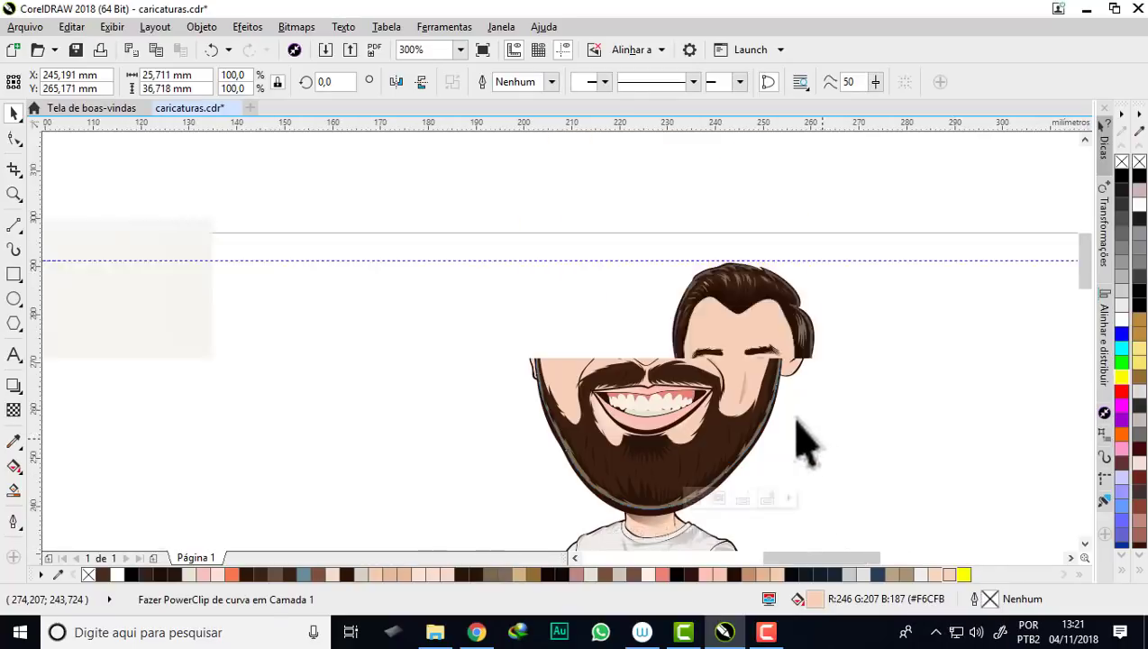
left_click(962, 574)
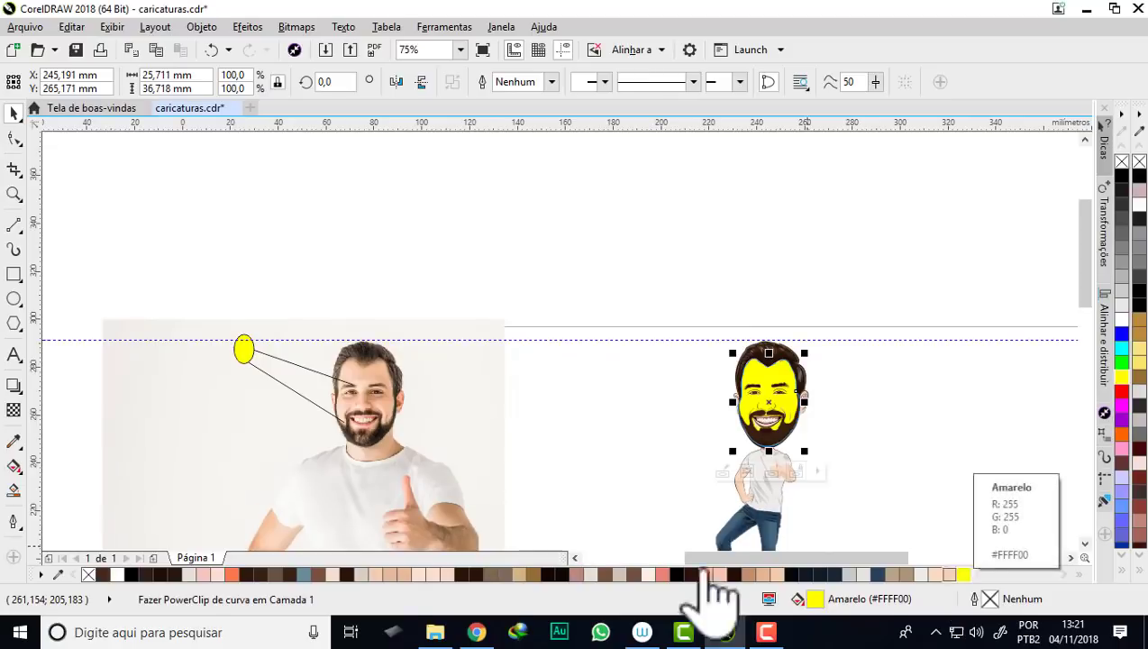
left_click(89, 574)
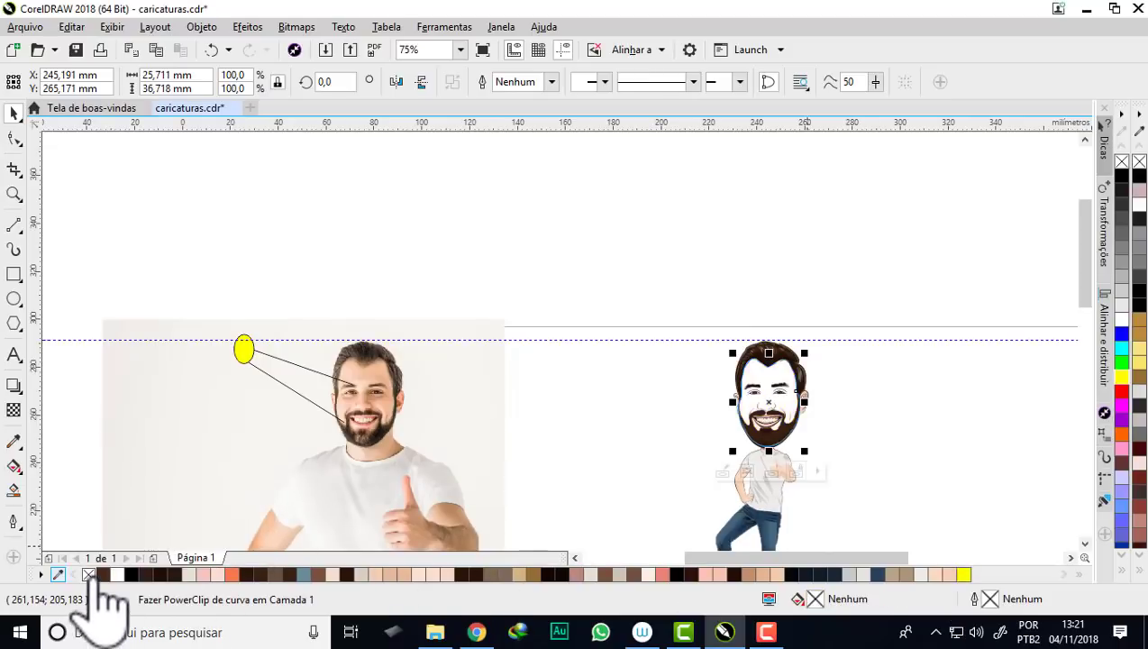
- Fill the face with the peach skin tone #F6CFBB from the palette
right_click(45, 574)
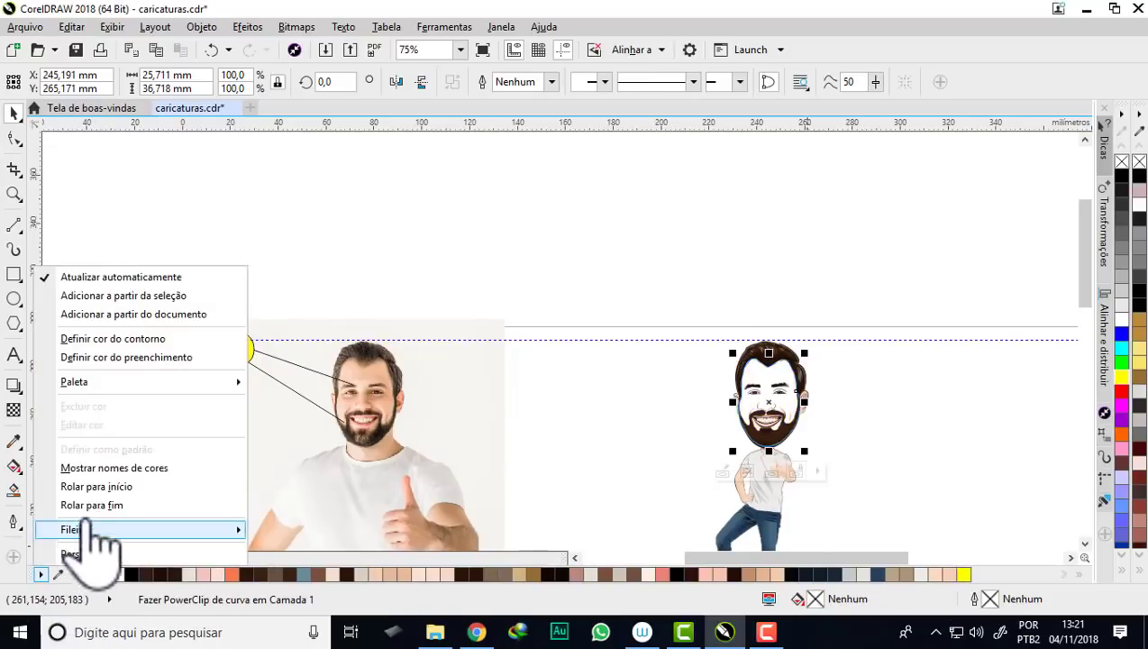
key("ctrl+z")
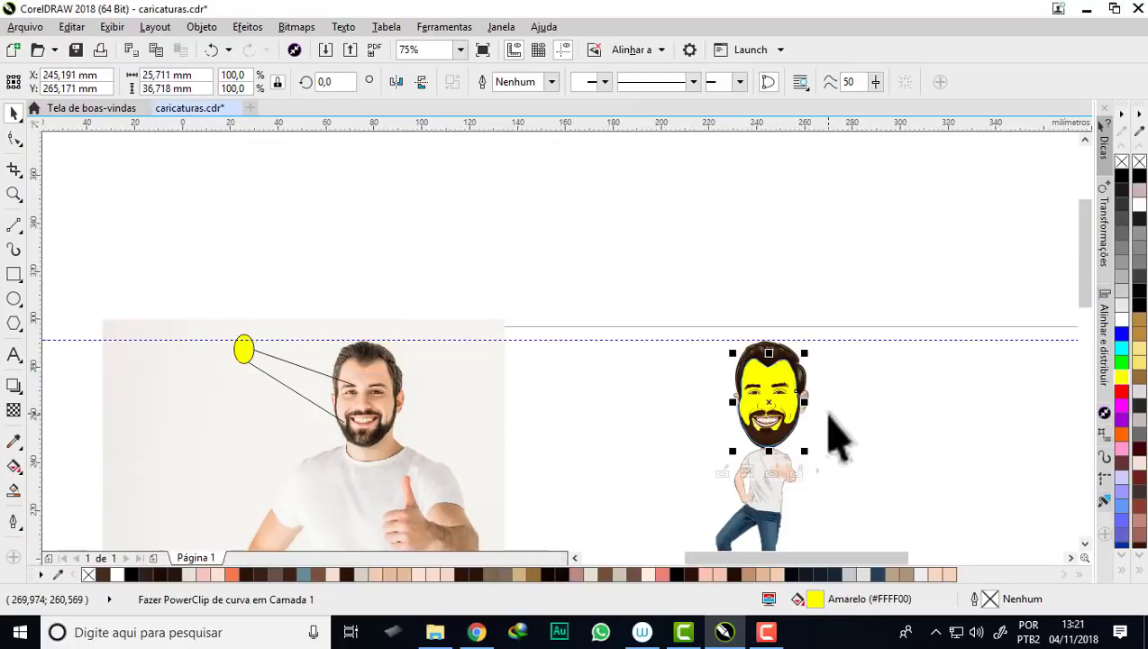
left_click(946, 574)
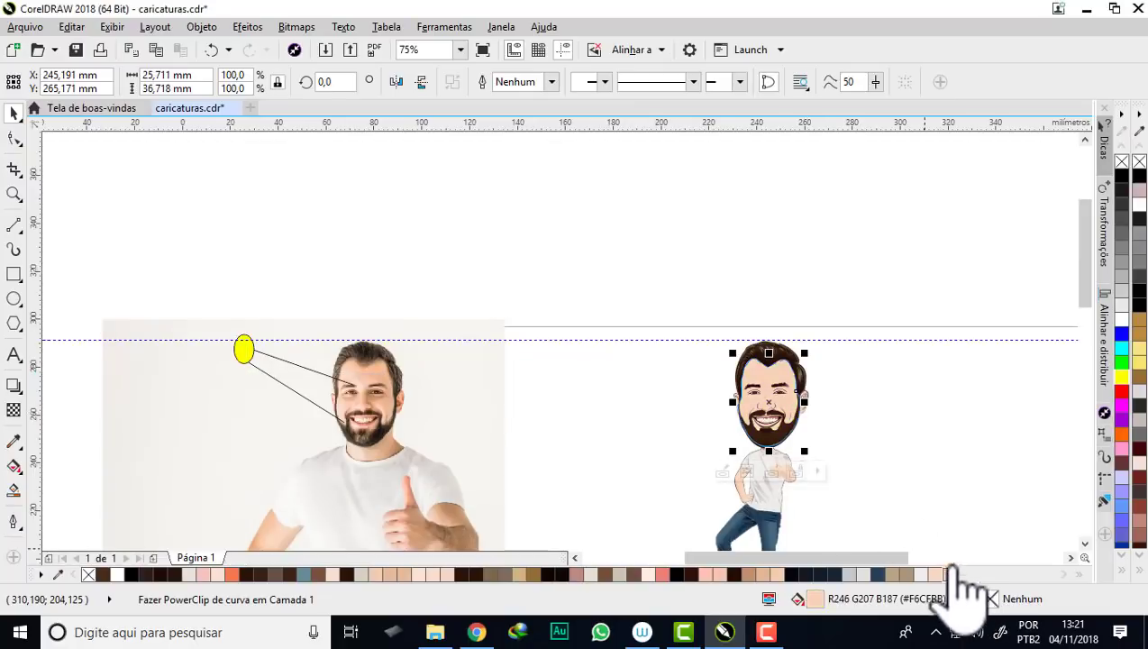
scroll(793, 410, "up", 2)
scroll(763, 343, "down", 2)
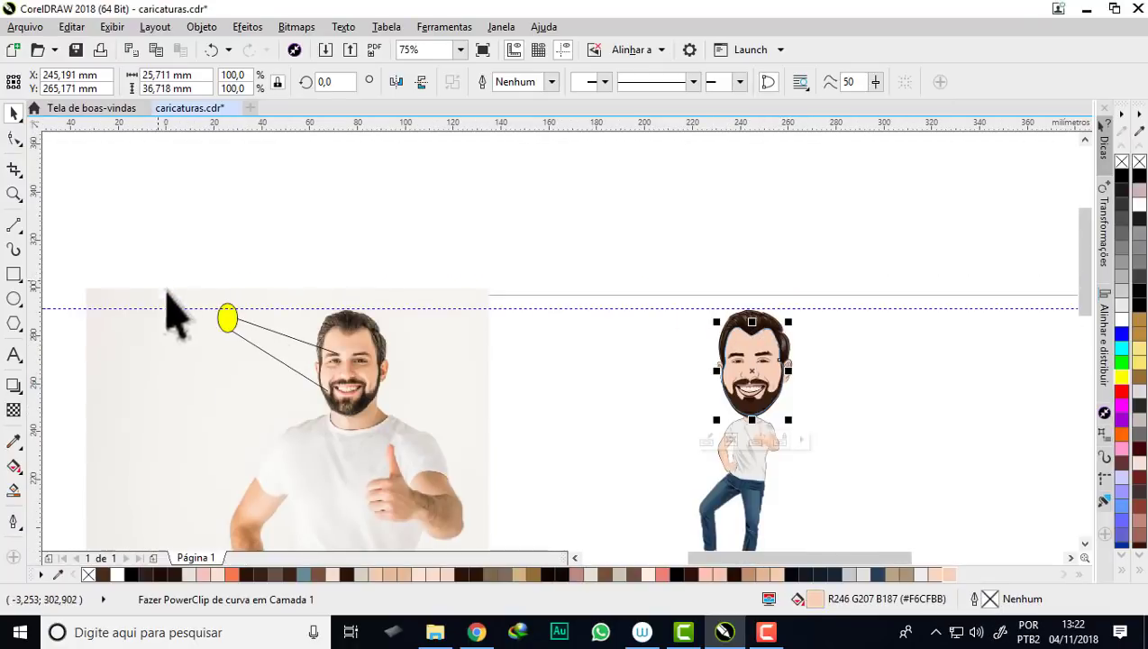
- Lay a horizontal fountain-fill gradient across the caricature's face skin
left_click_drag(163, 286, 244, 365)
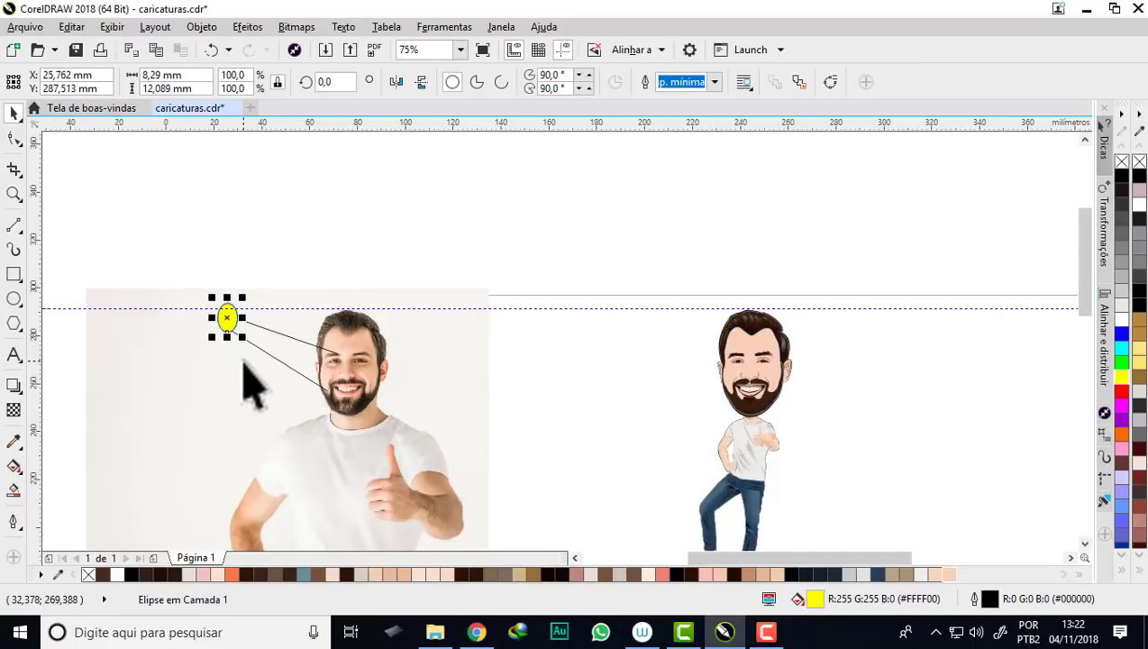
key("Escape")
scroll(770, 394, "up", 2)
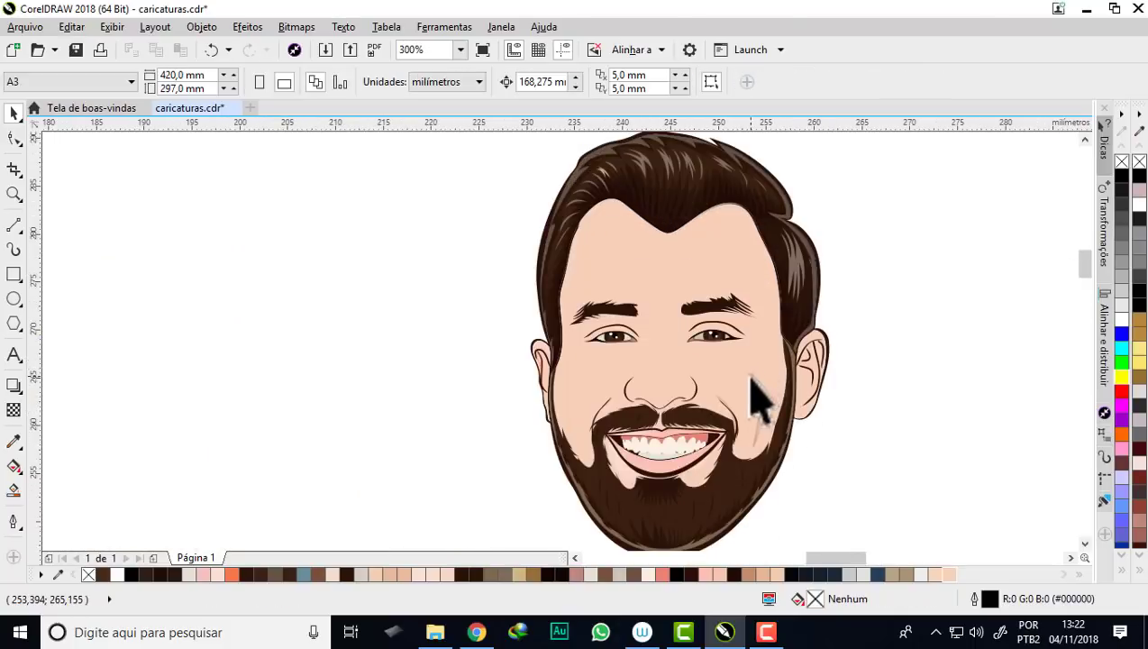
scroll(758, 398, "up", 1)
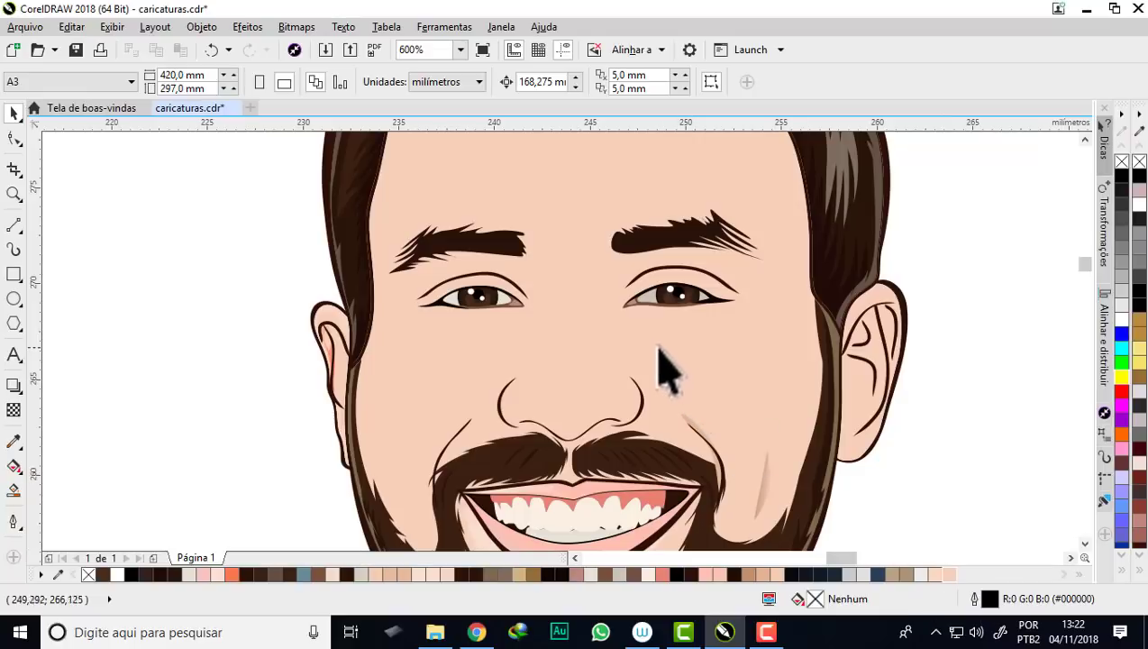
scroll(659, 350, "down", 2)
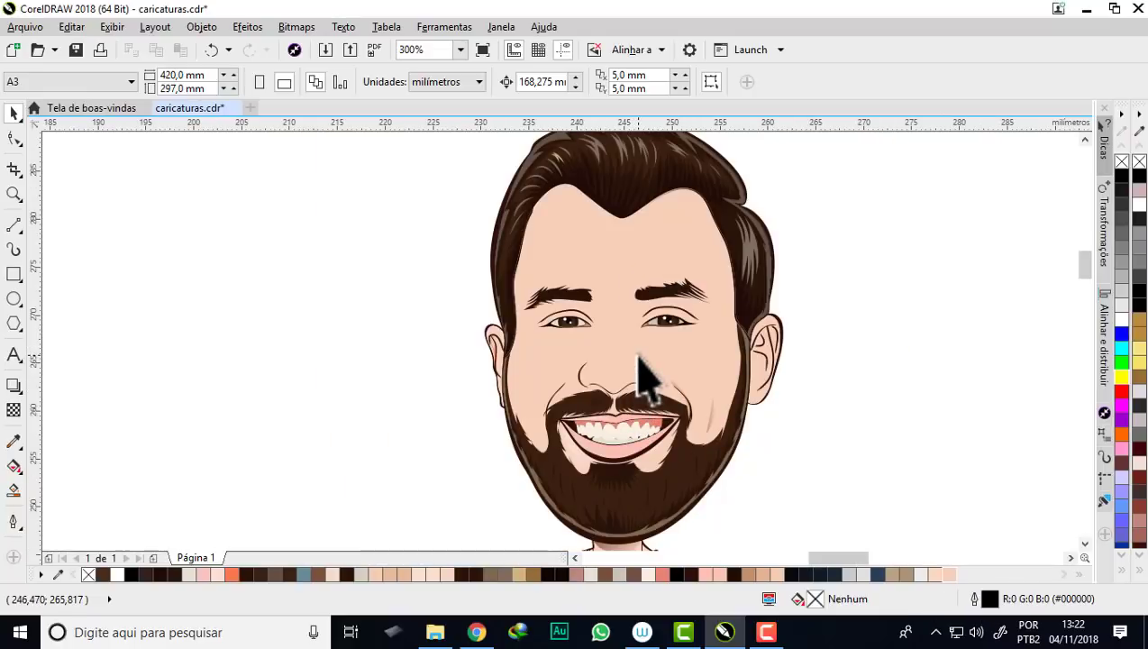
left_click(13, 490)
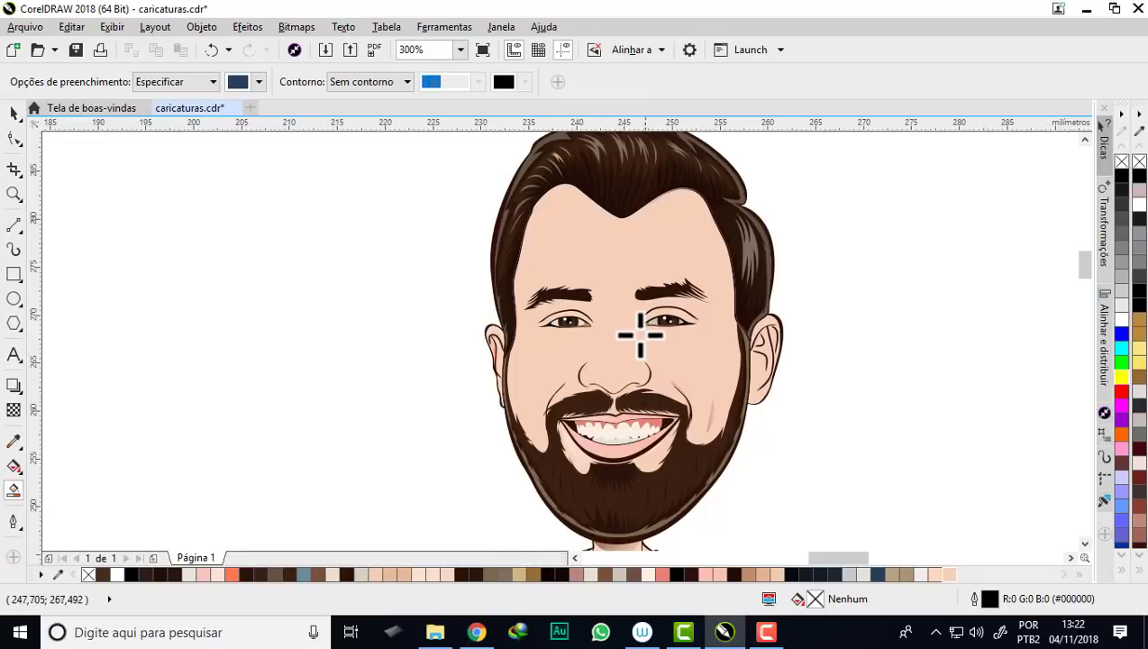
left_click(14, 466)
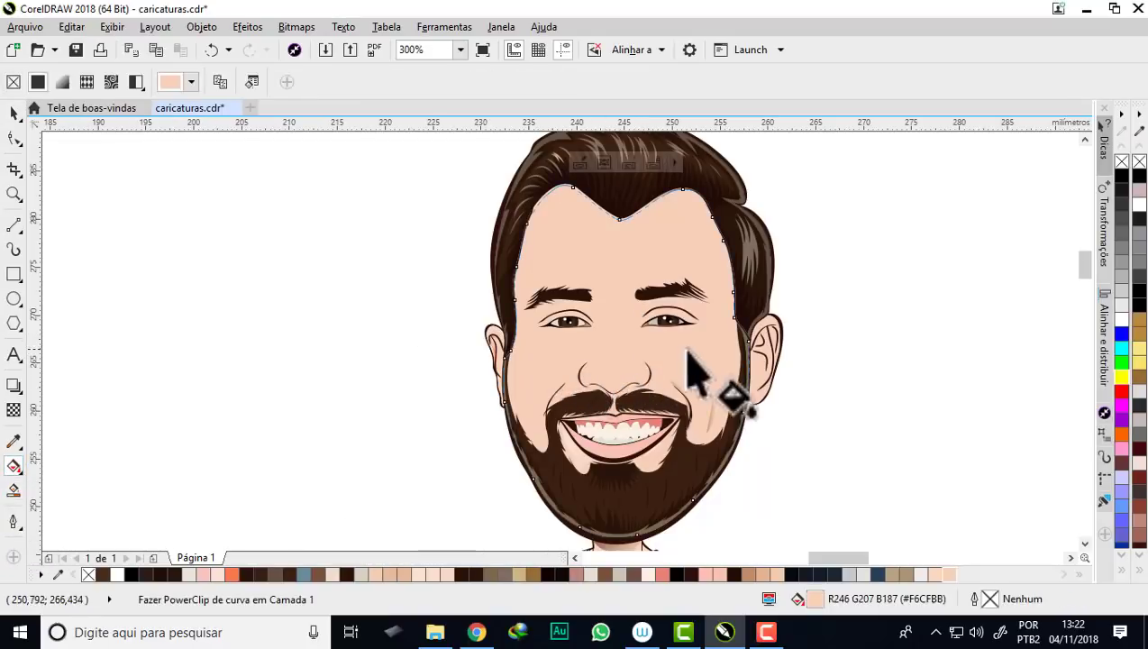
left_click_drag(713, 351, 492, 354)
scroll(582, 342, "down", 1)
scroll(577, 335, "down", 1)
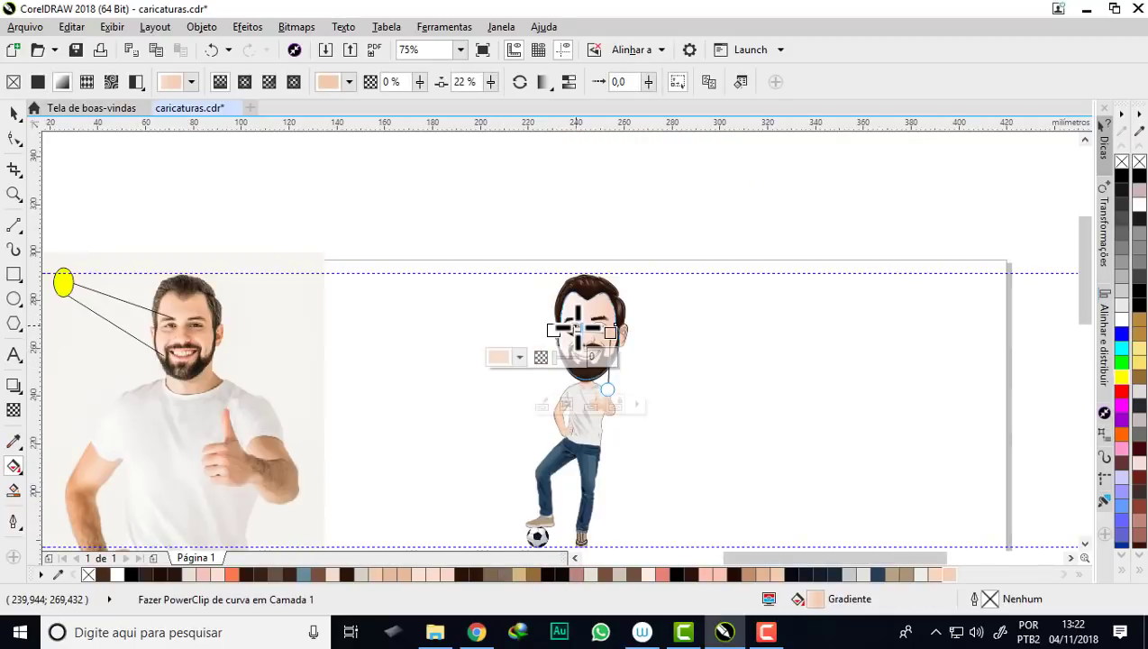
scroll(255, 245, "down", 1)
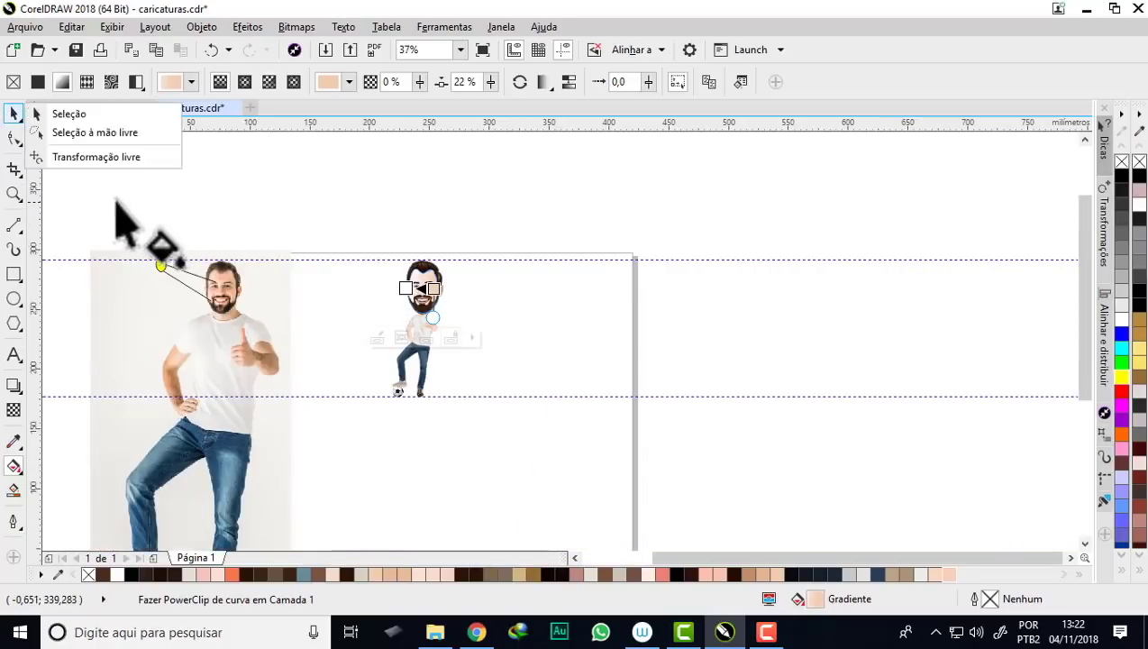
- Select the yellow callout with its lines and move it beside the caricature
left_click(14, 112)
left_click_drag(147, 231, 260, 355)
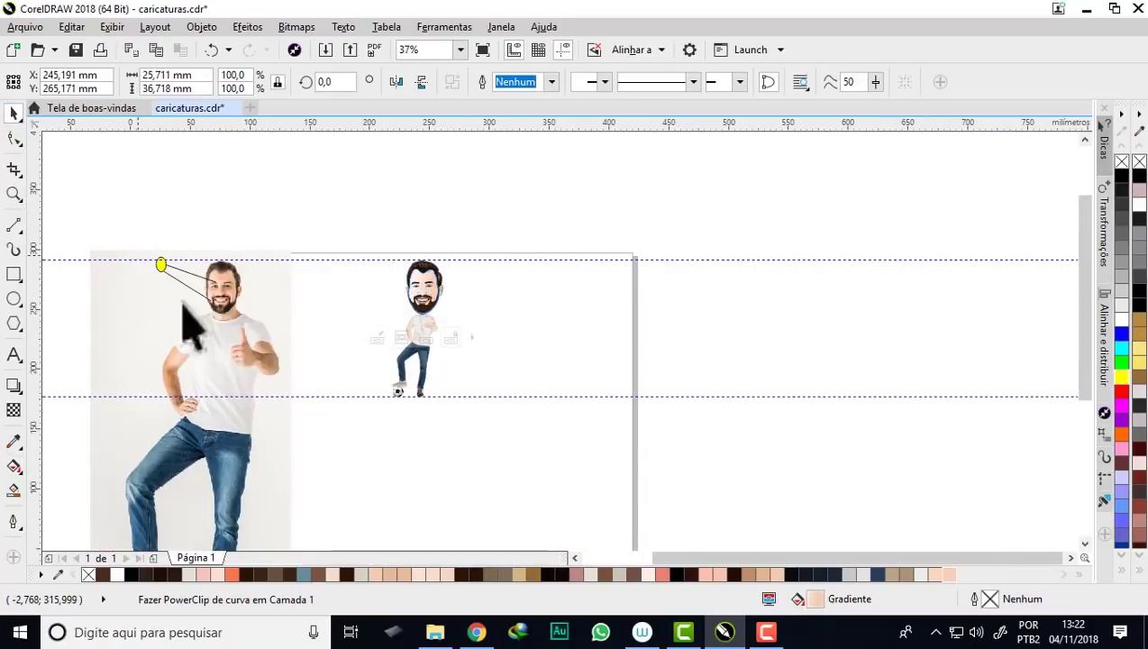
key("Up")
key("Right")
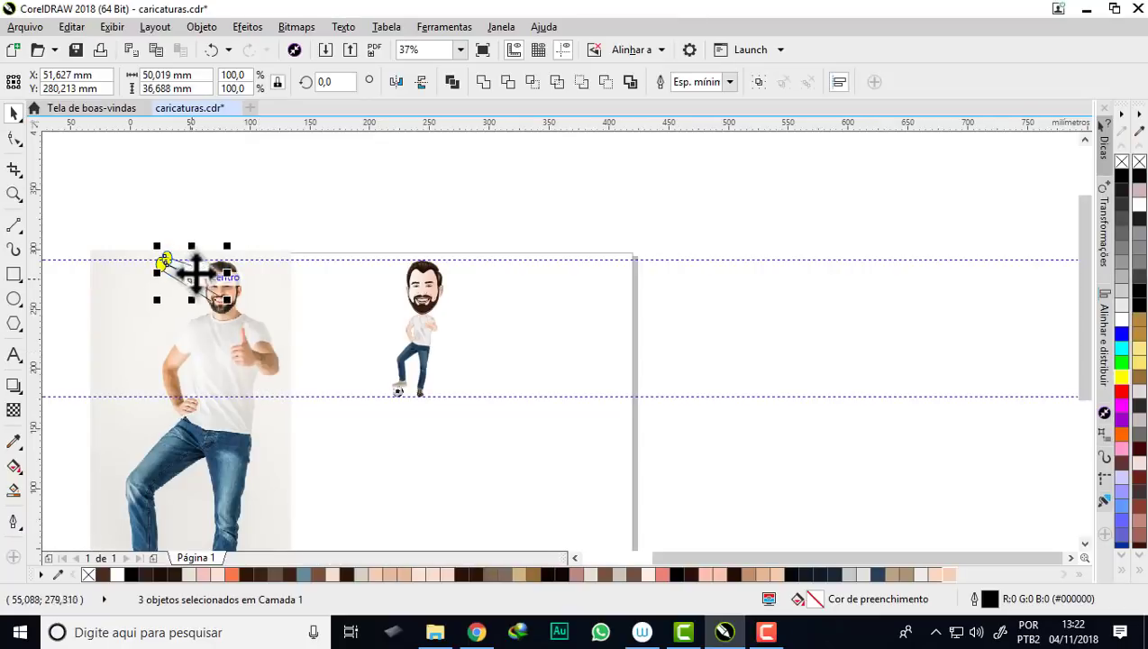
left_click_drag(194, 270, 350, 256)
scroll(428, 293, "up", 3)
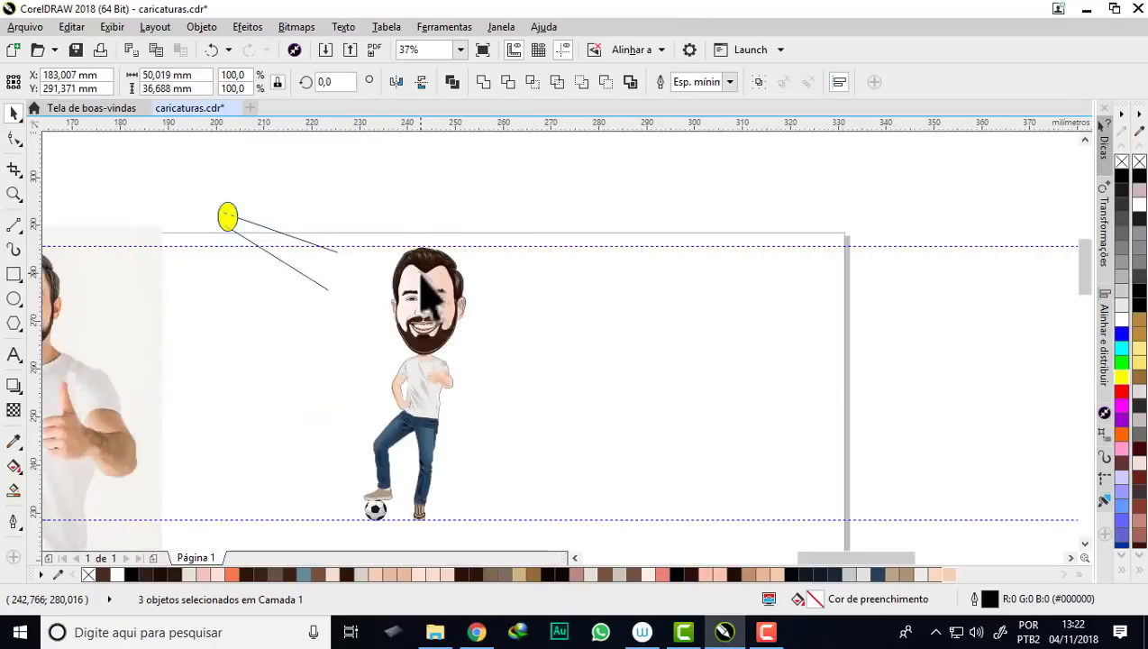
scroll(428, 293, "up", 2)
scroll(406, 365, "up", 1)
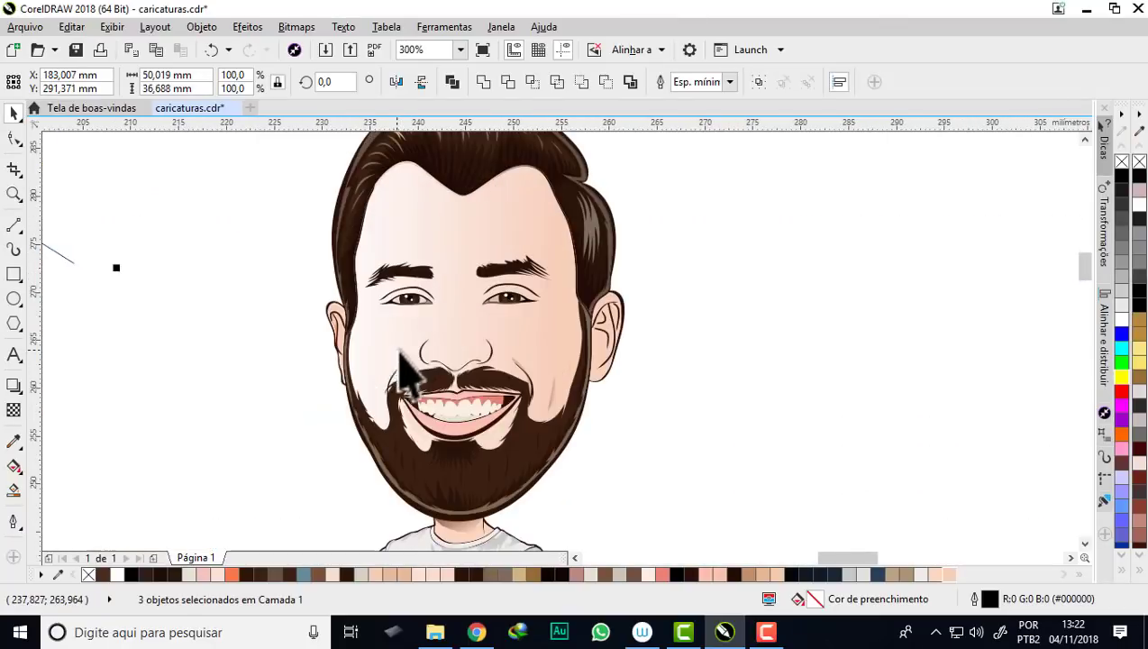
- Reposition the face gradient's end points and add a middle colour stop from the palette
left_click(532, 347)
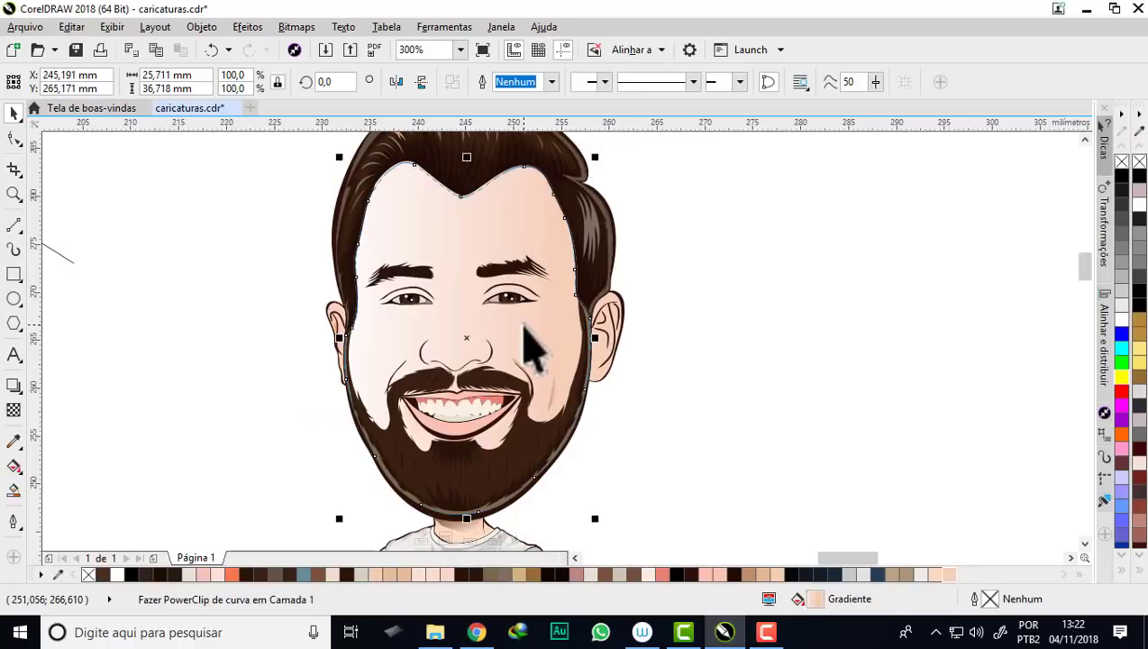
key("g")
left_click_drag(552, 329, 527, 321)
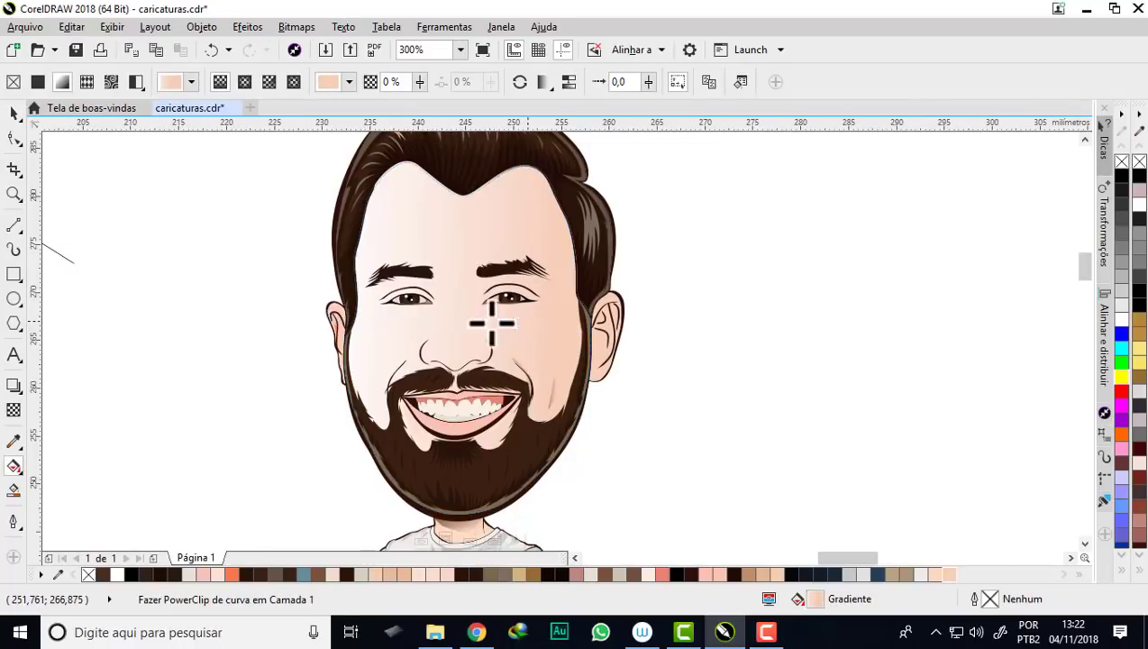
left_click_drag(331, 320, 294, 314)
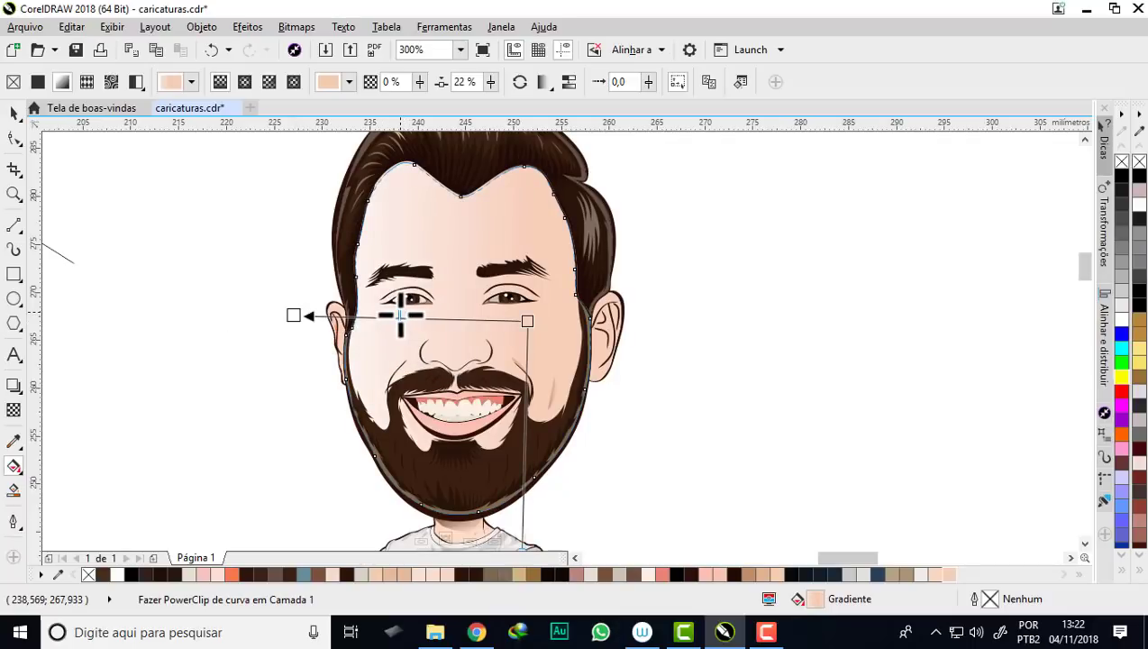
scroll(469, 317, "up", 2)
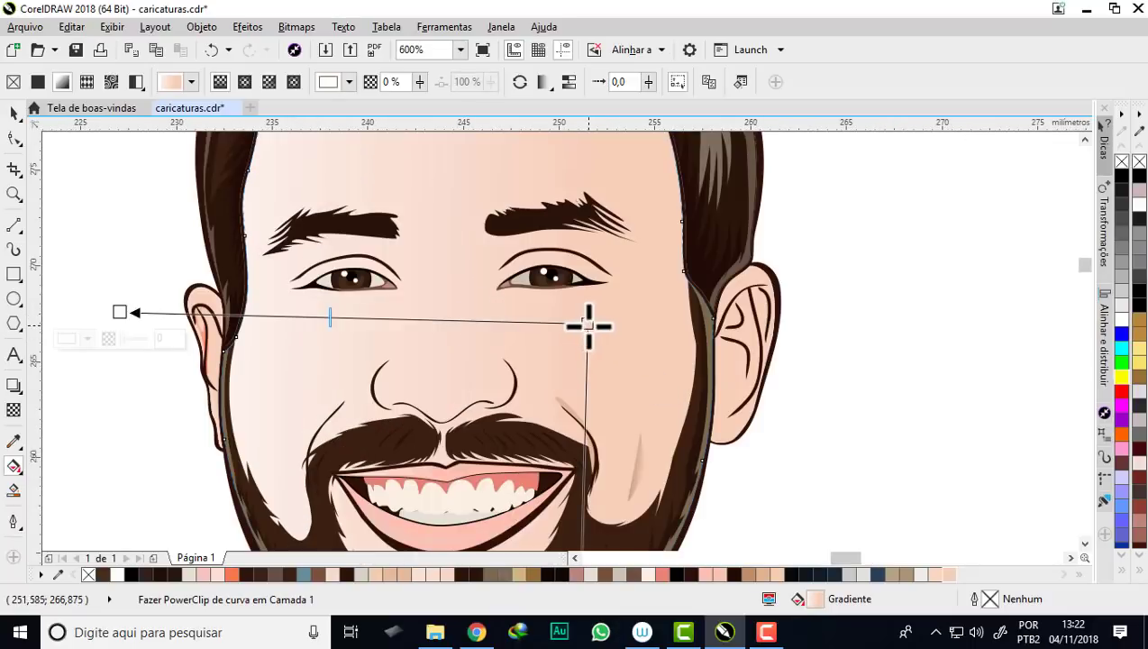
left_click_drag(588, 326, 610, 322)
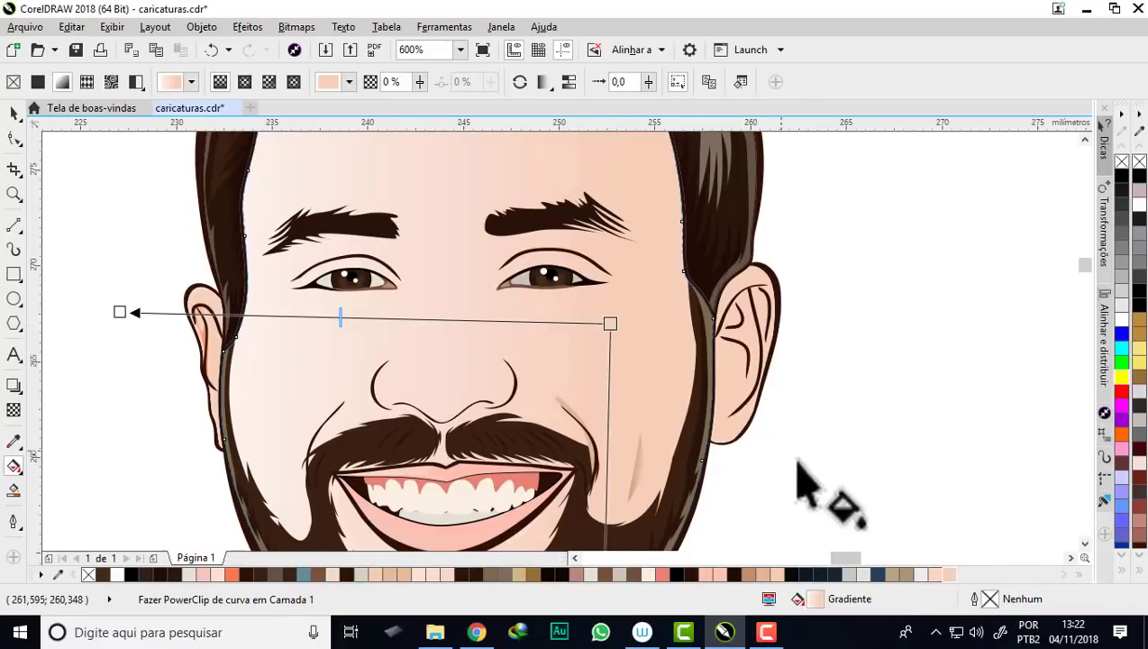
left_click_drag(949, 574, 530, 324)
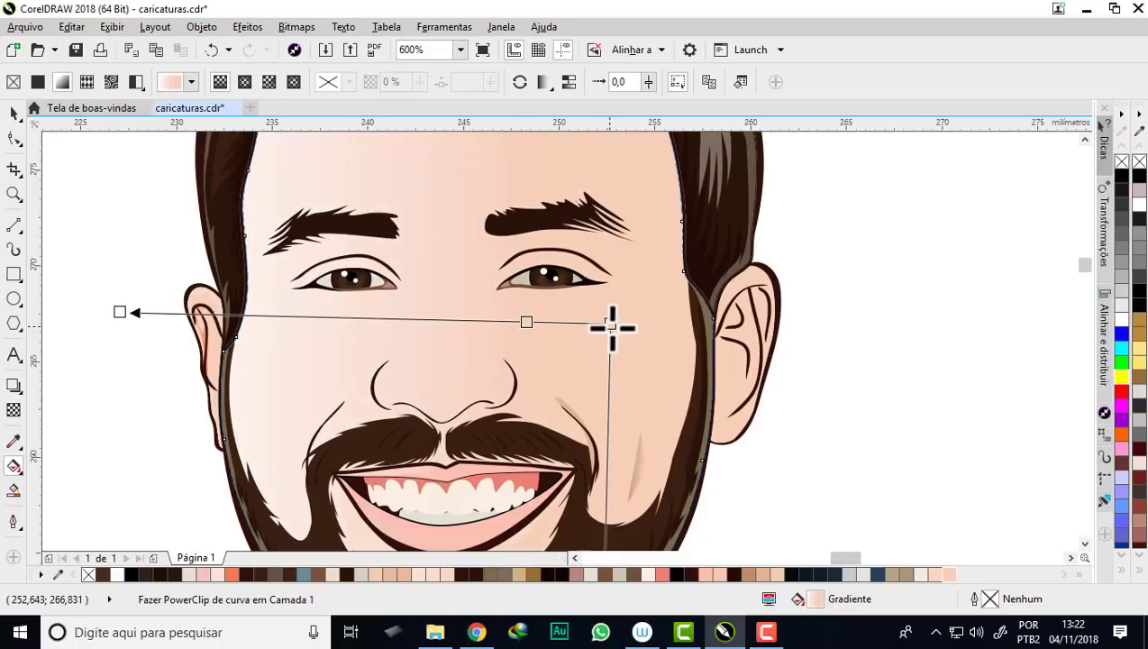
left_click_drag(610, 322, 665, 333)
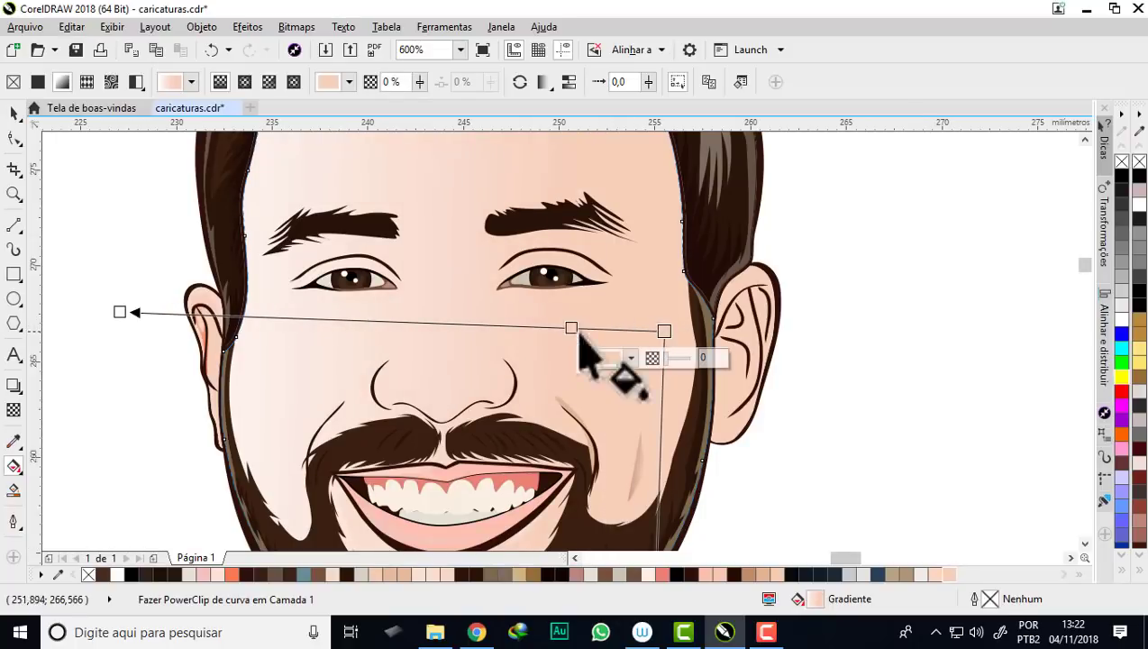
left_click_drag(566, 328, 530, 323)
key("Escape")
- Move the gradient start onto the left cheek and colour it peach
left_click(531, 327)
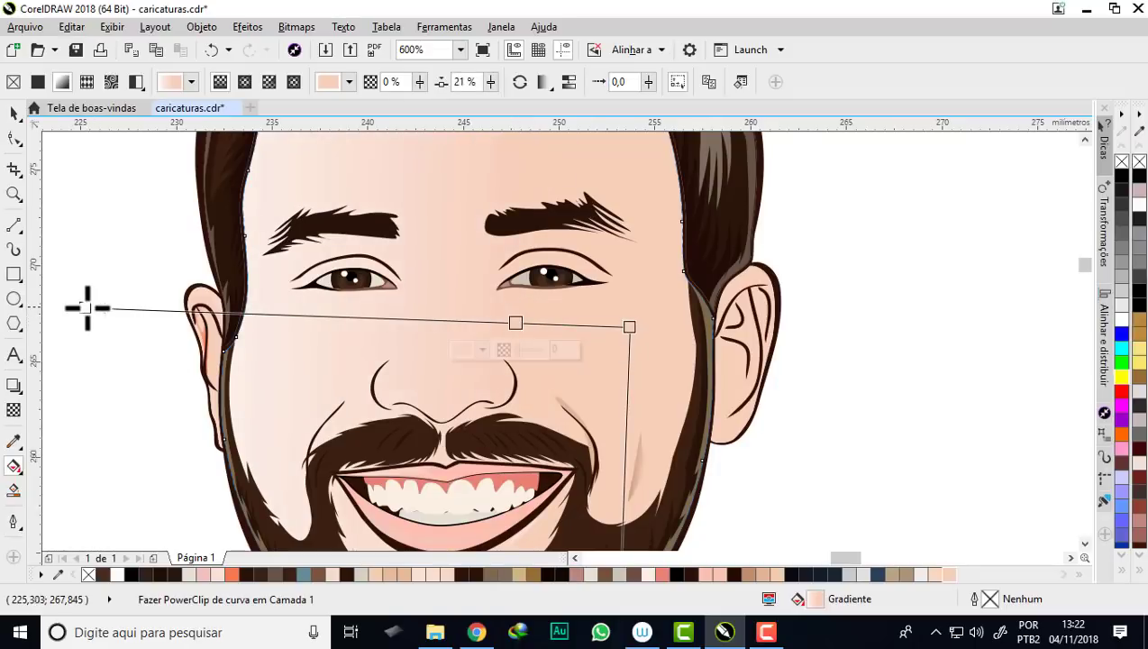
left_click_drag(87, 309, 264, 315)
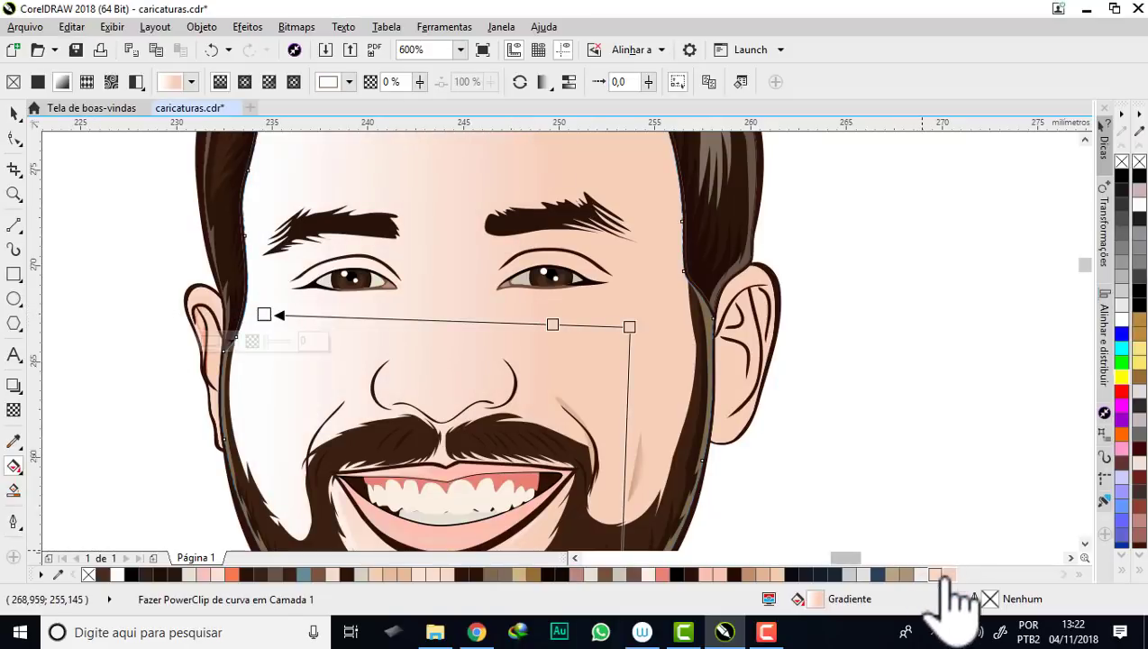
left_click_drag(953, 577, 264, 315)
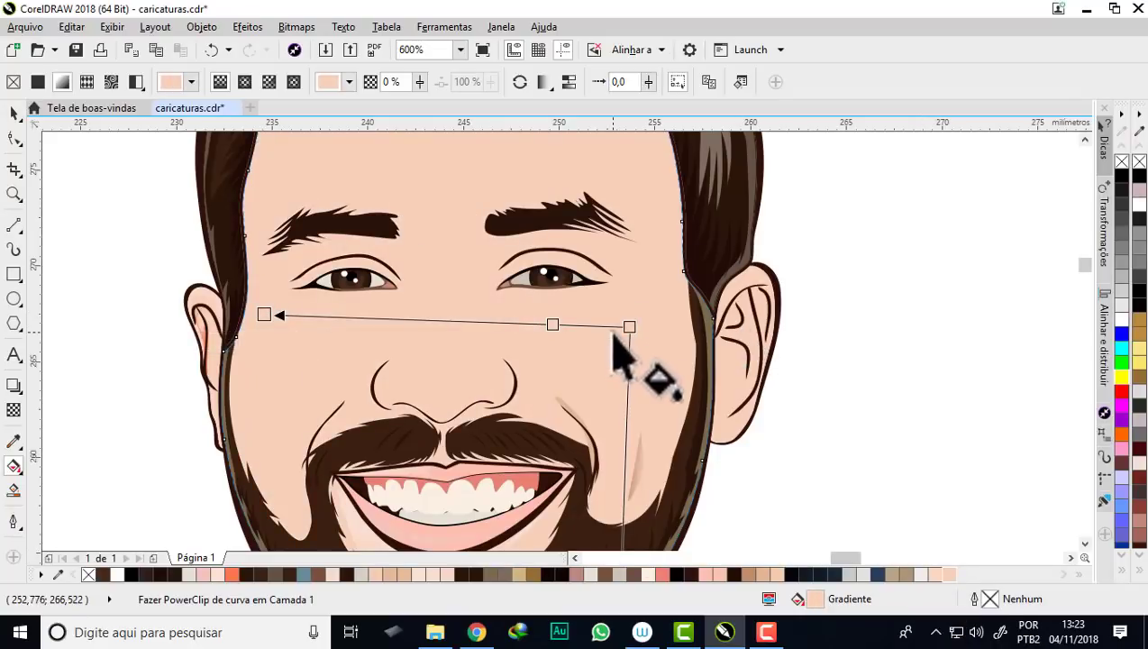
left_click(268, 315)
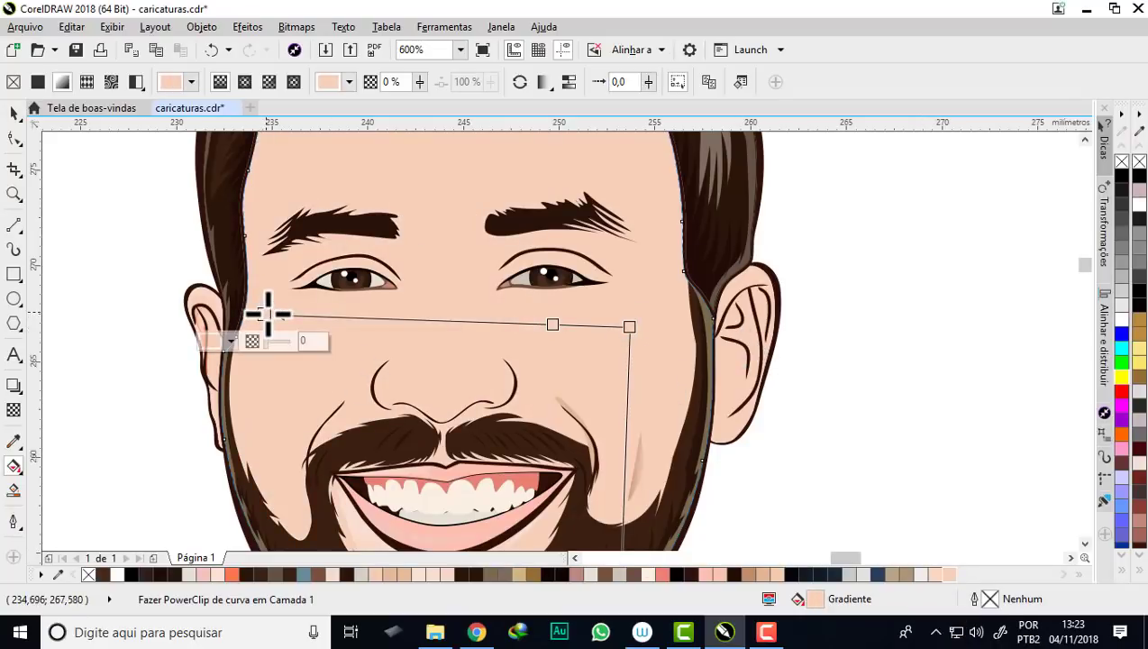
left_click(233, 341)
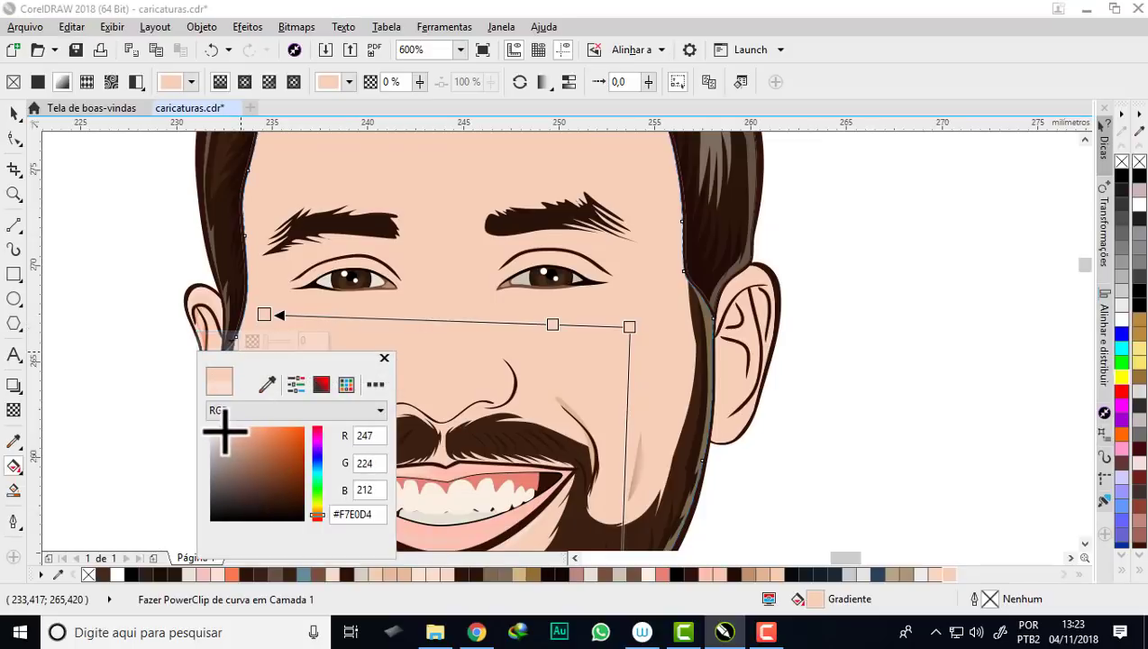
- Set the gradient's start stop to light peach #FADCCD
left_click_drag(228, 435, 222, 436)
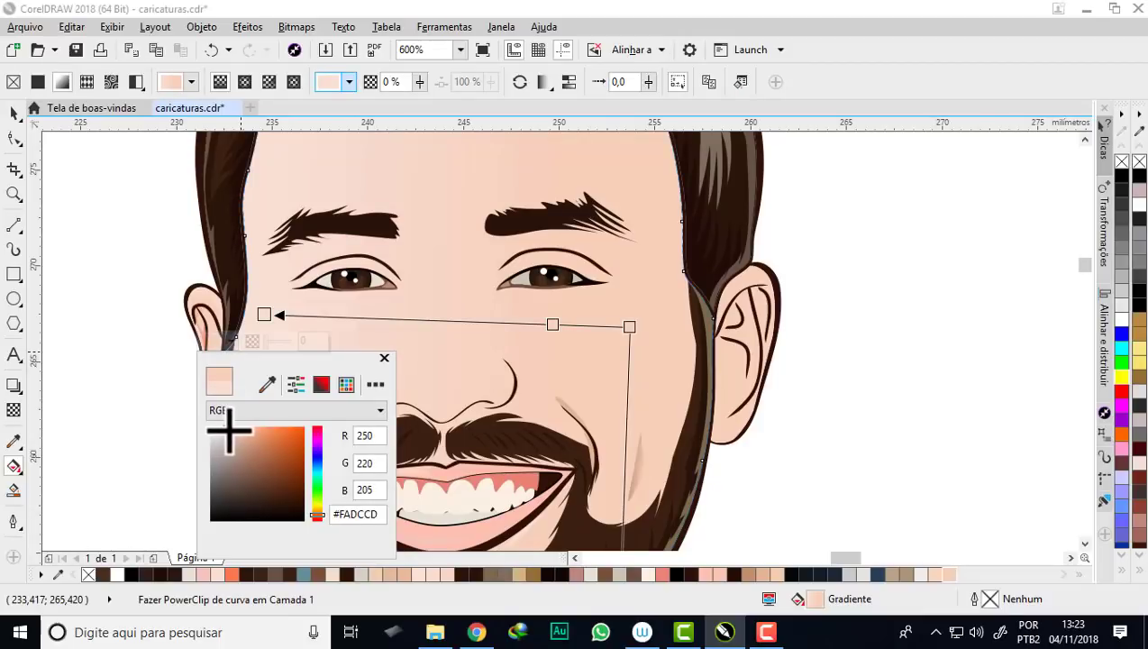
left_click_drag(229, 432, 228, 431)
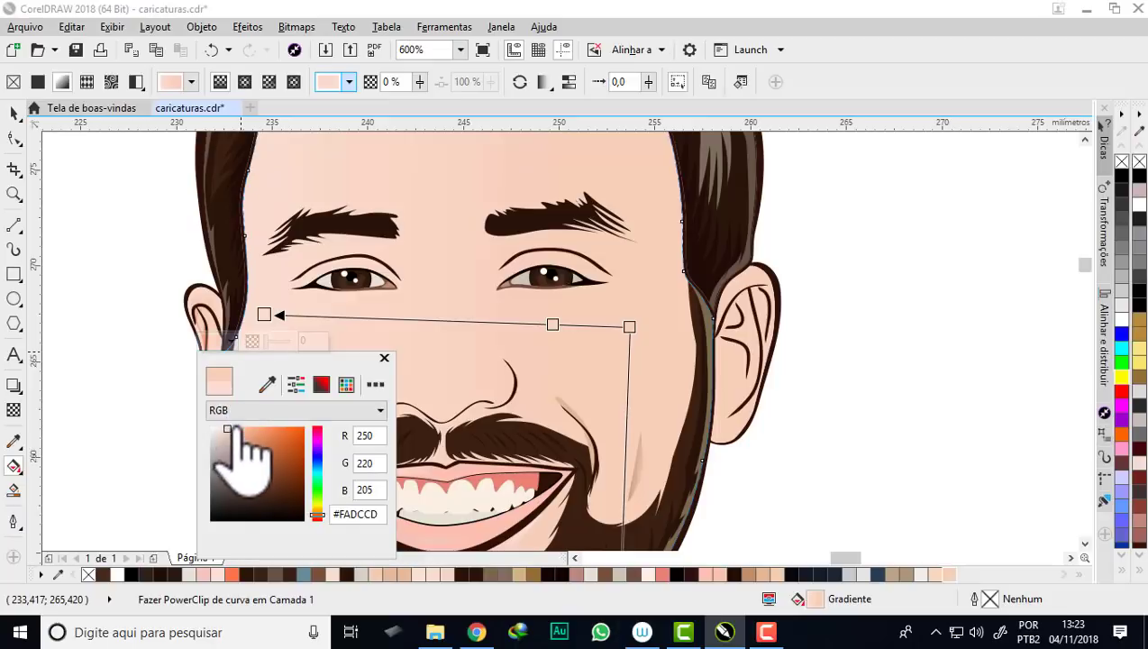
left_click(631, 326)
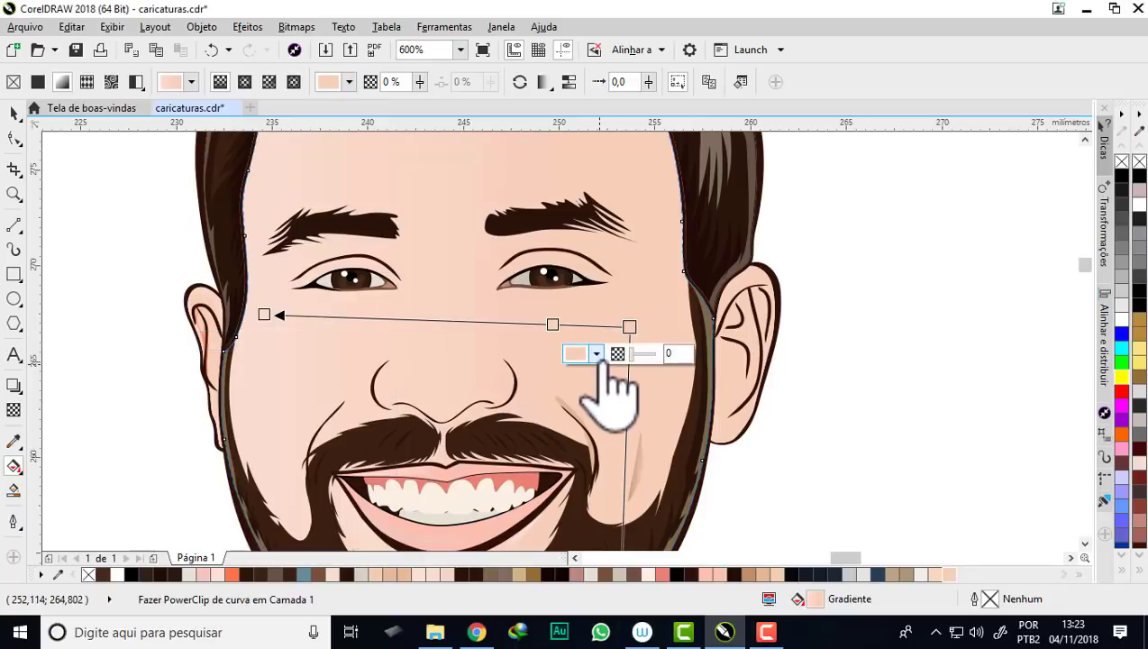
- Set the gradient's end stop to deeper peach #E6B298
left_click(598, 354)
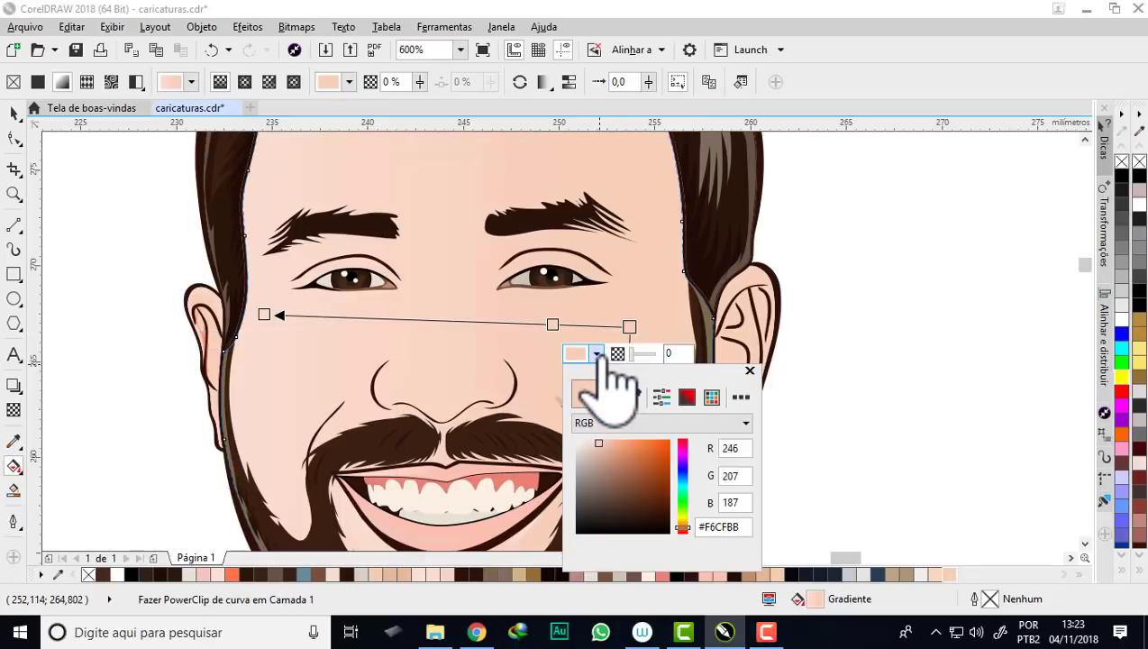
left_click(600, 443)
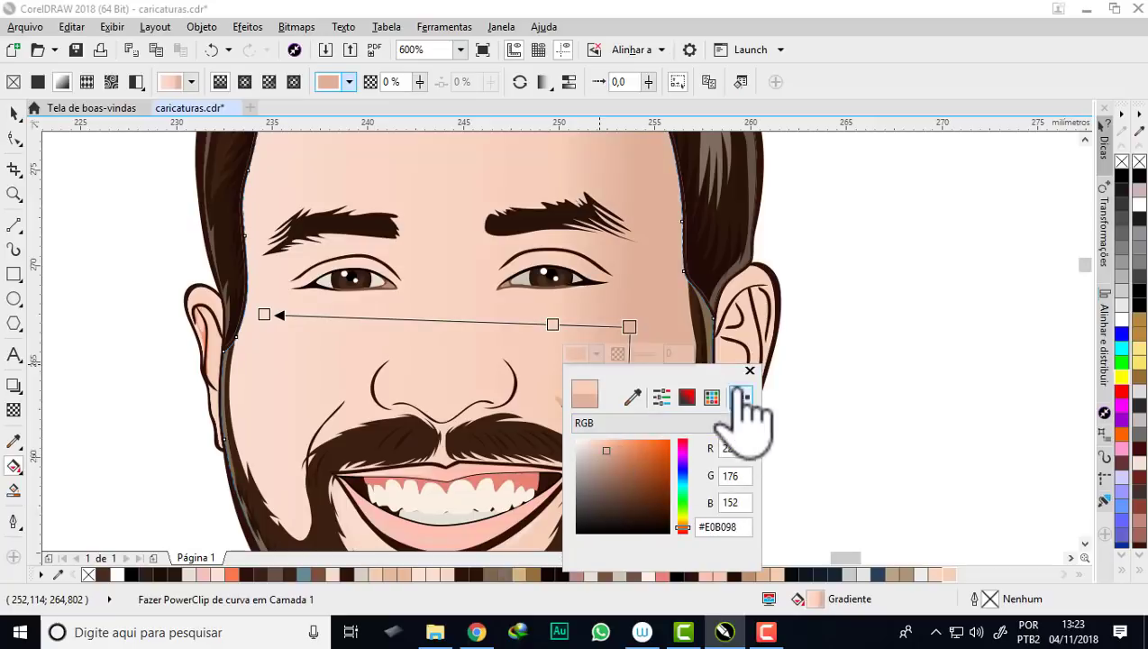
mouse_move(717, 406)
left_mouse_down()
mouse_move(922, 384)
mouse_move(951, 261)
left_mouse_up()
left_click(845, 310)
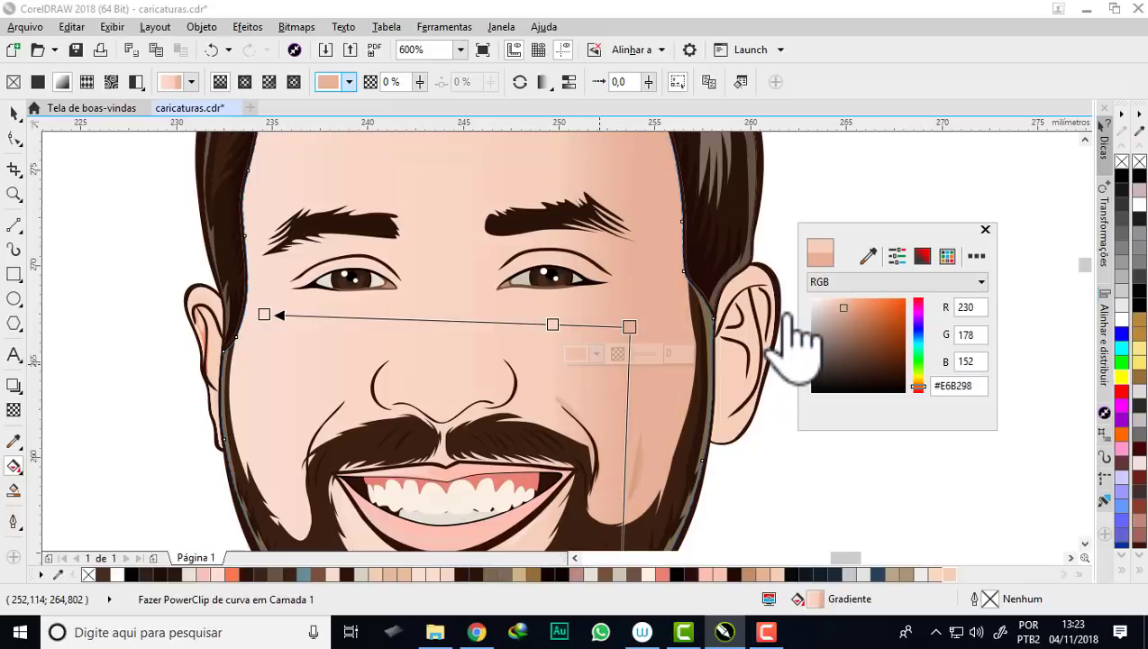
left_click(985, 228)
scroll(631, 298, "down", 2)
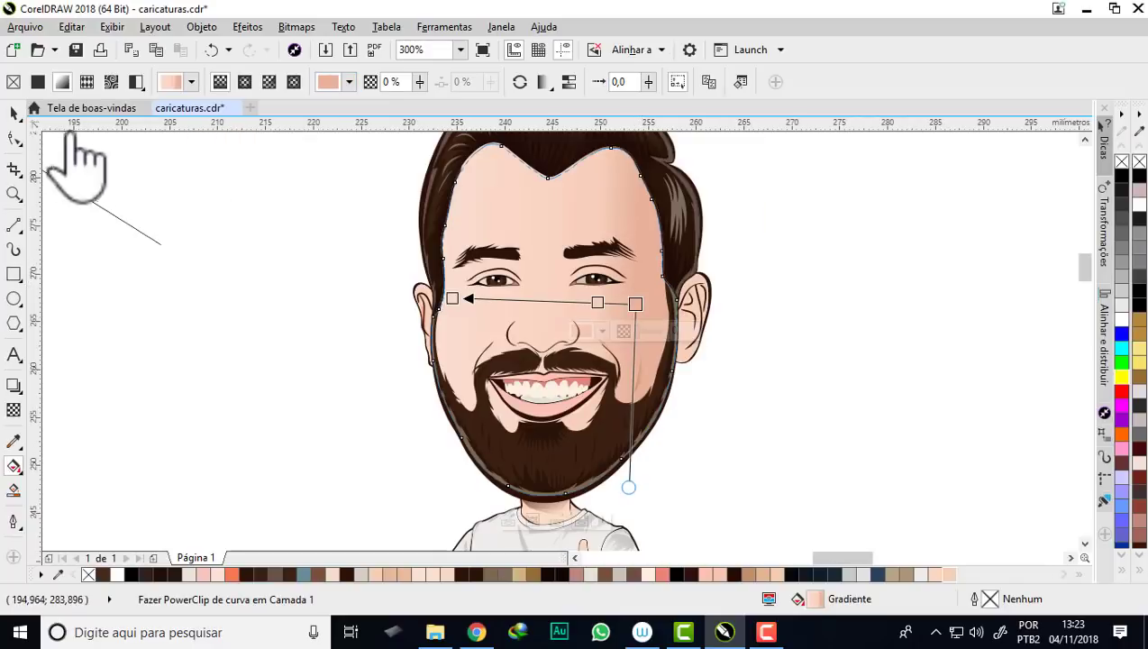
- Add a new colour node to the face gradient and place it at 50%
left_click(13, 114)
scroll(604, 297, "down", 3)
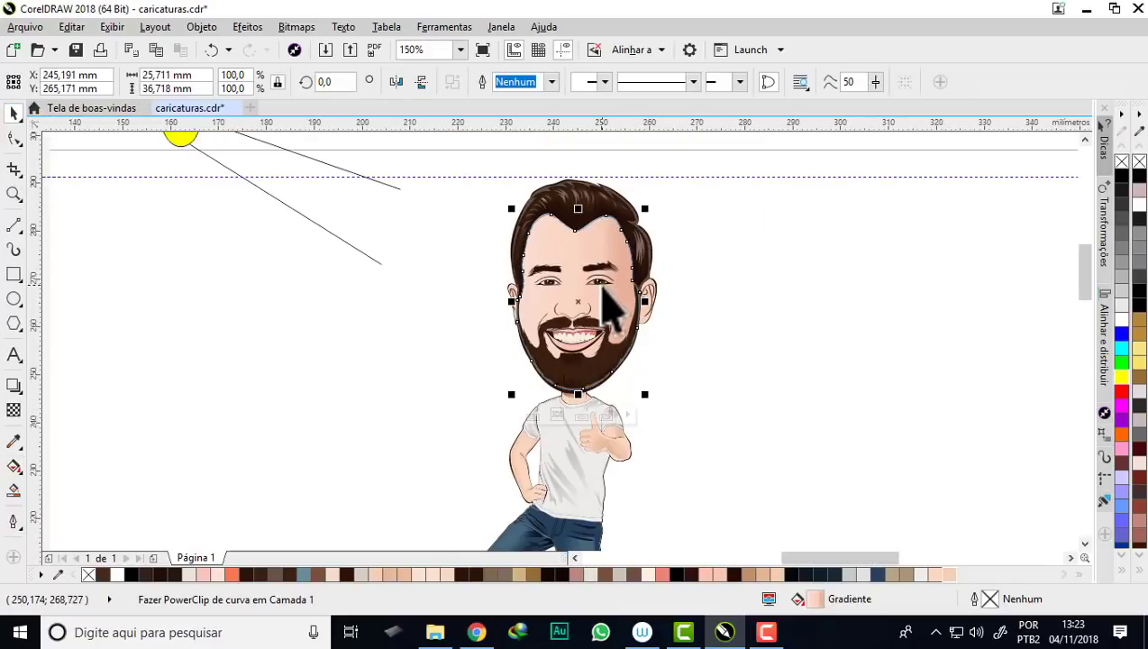
scroll(581, 297, "down", 2)
scroll(394, 297, "up", 5)
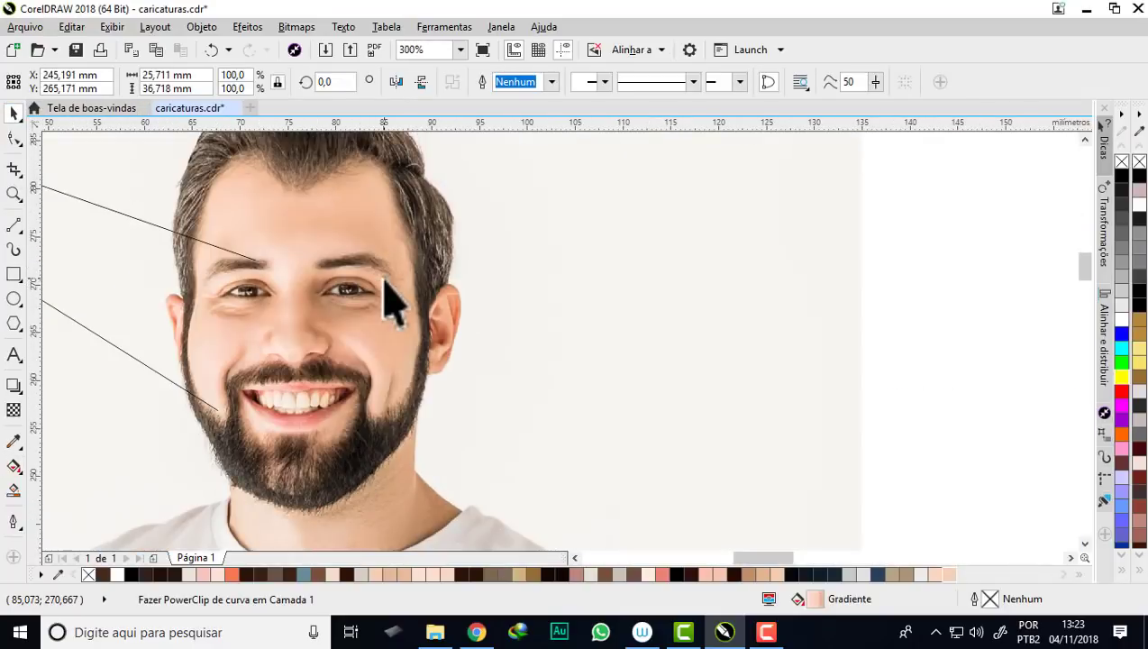
scroll(396, 300, "down", 3)
scroll(730, 295, "down", 1)
scroll(719, 310, "up", 3)
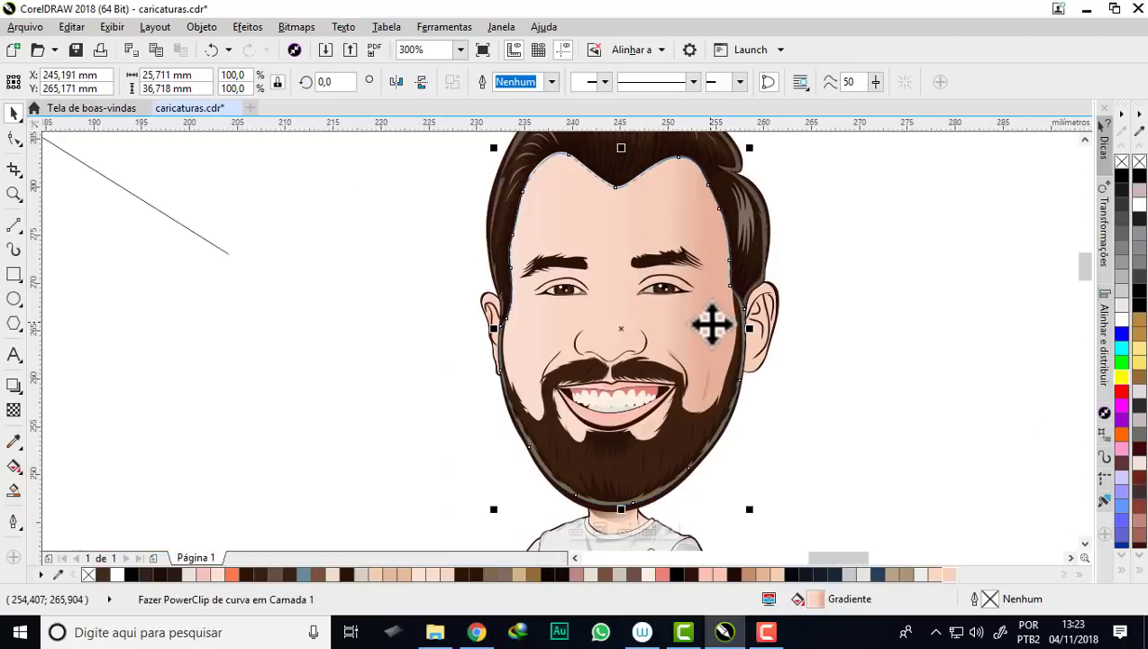
key("g")
scroll(730, 346, "up", 2)
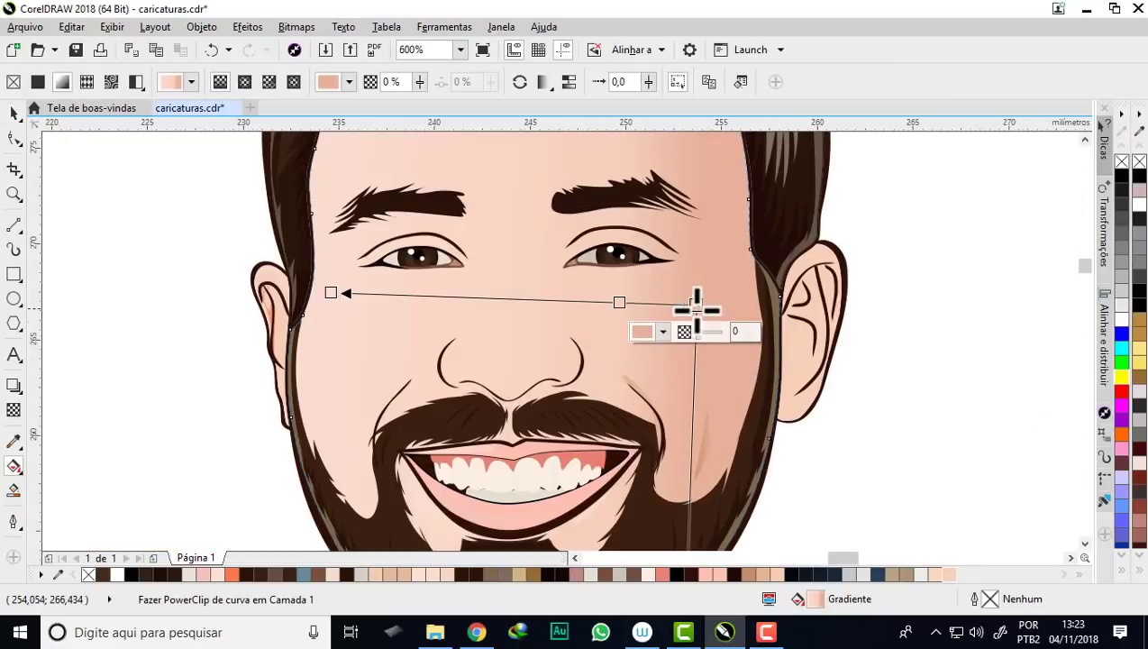
double_click(618, 303)
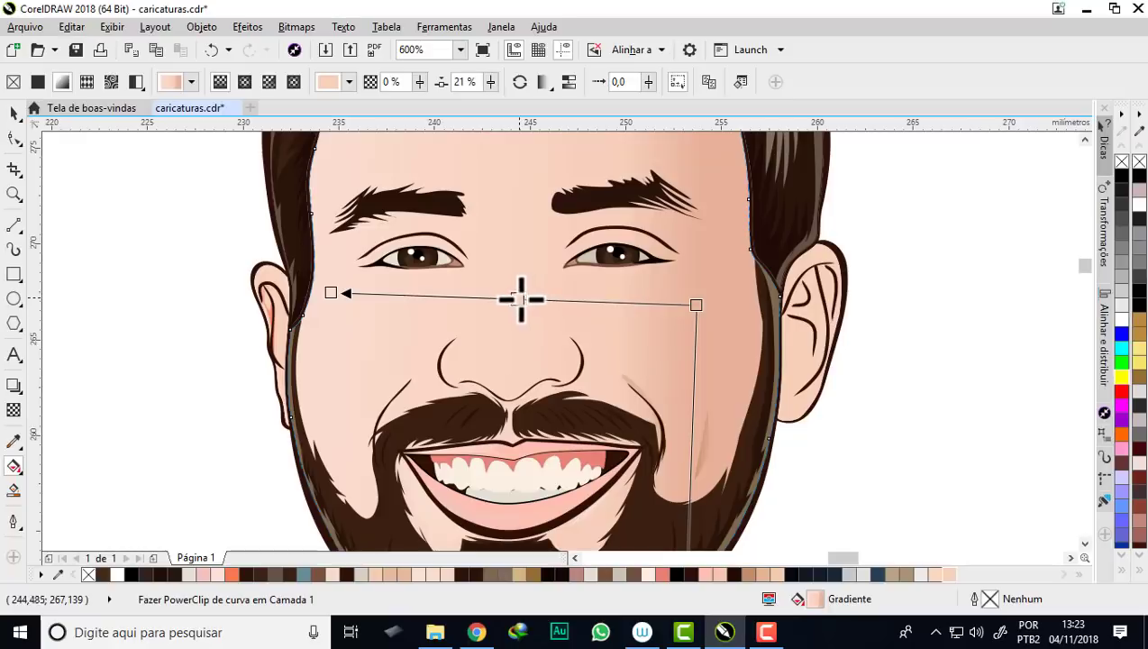
left_click_drag(516, 298, 514, 298)
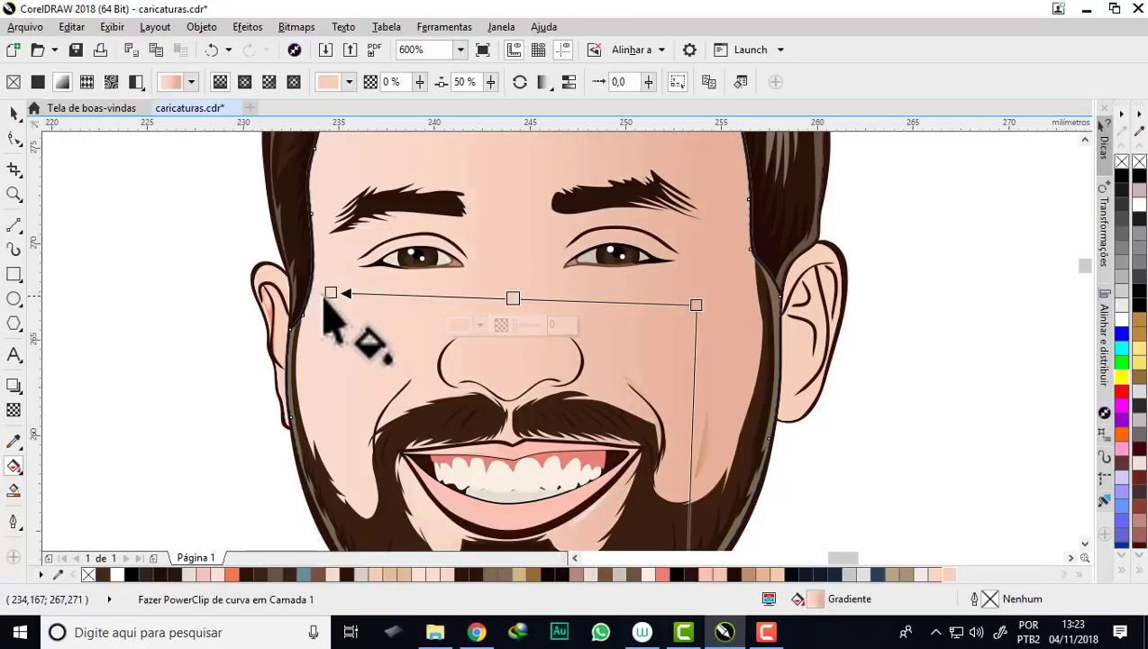
- Level the gradient line horizontally, nudge the end node right, and deselect
left_click_drag(330, 291, 410, 304)
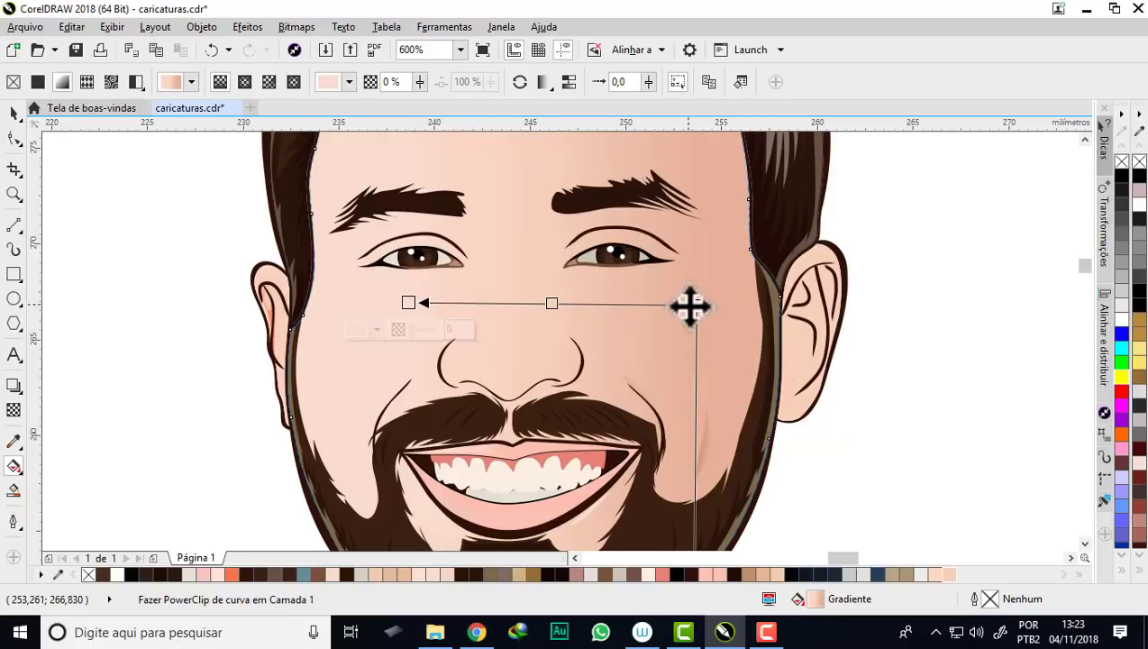
left_click_drag(696, 305, 704, 307)
scroll(626, 291, "down", 1)
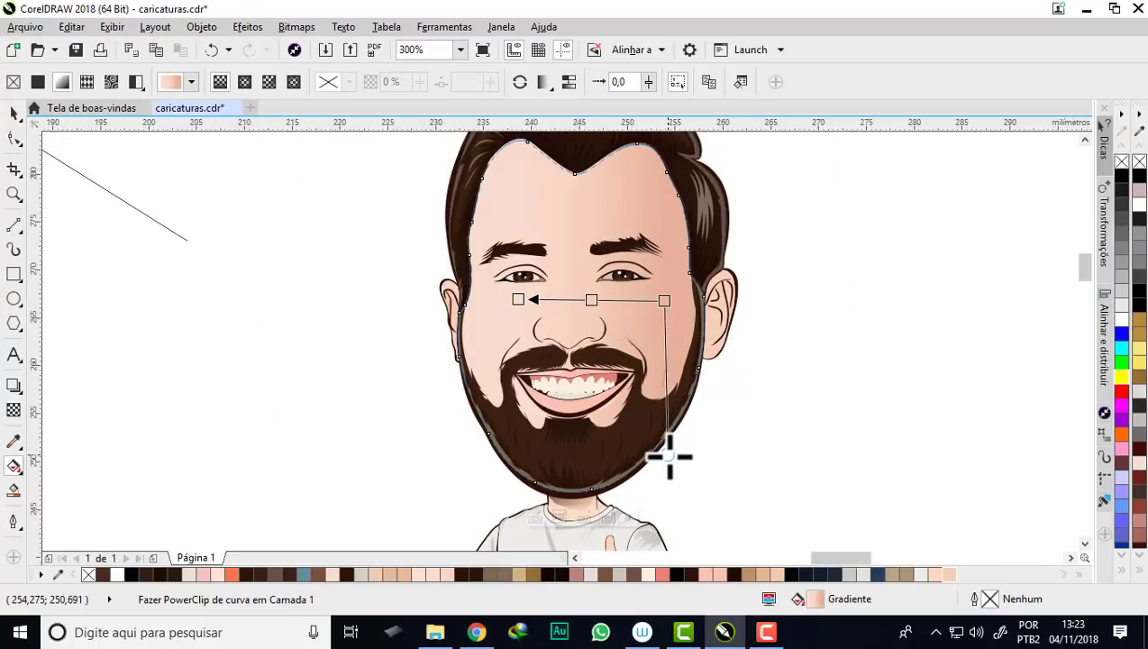
left_click(13, 112)
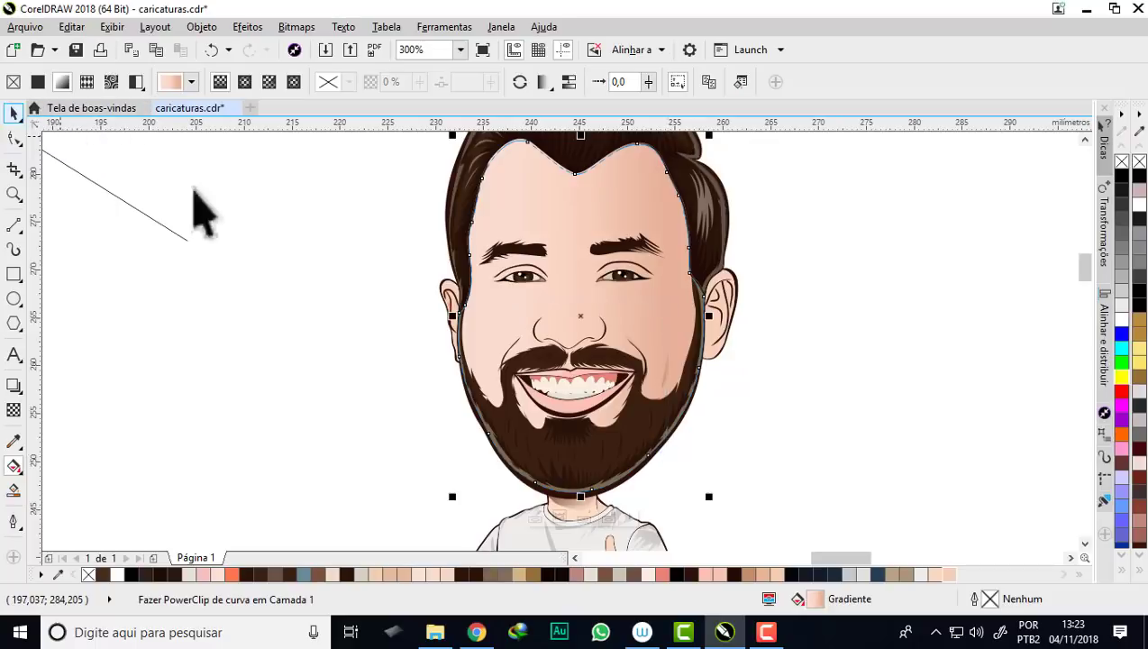
key("Escape")
scroll(584, 397, "down", 2)
scroll(589, 390, "up", 1)
- Zoom around the canvas and select the caricature's face skin shape
scroll(581, 374, "up", 1)
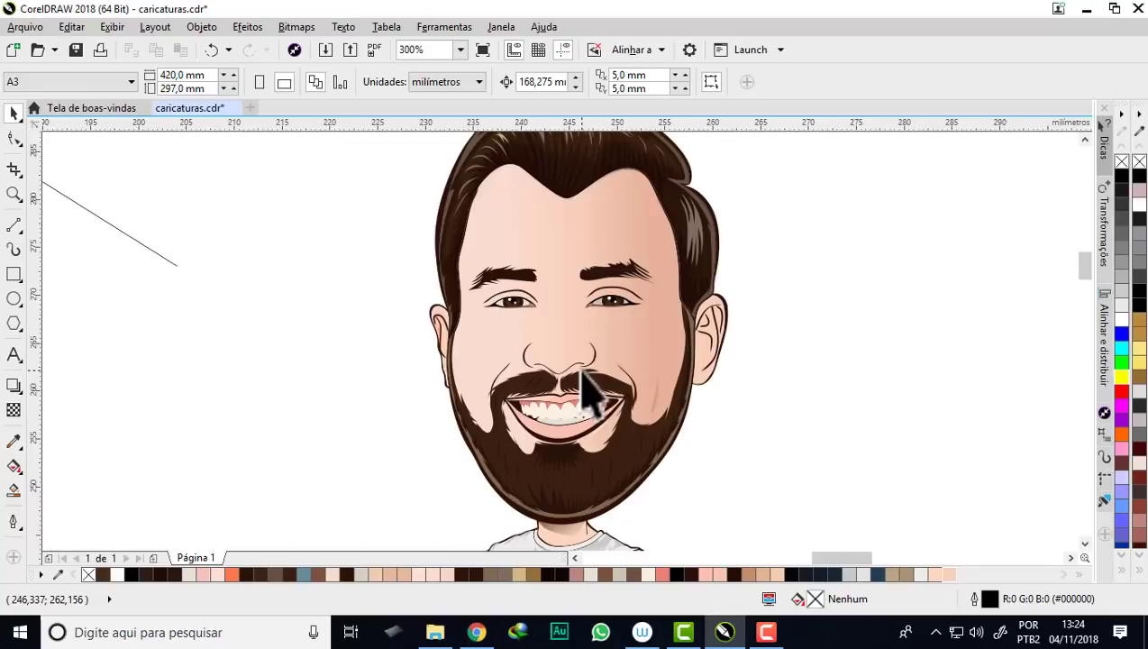
scroll(582, 370, "up", 1)
scroll(583, 371, "up", 1)
scroll(595, 374, "down", 2)
scroll(622, 371, "down", 2)
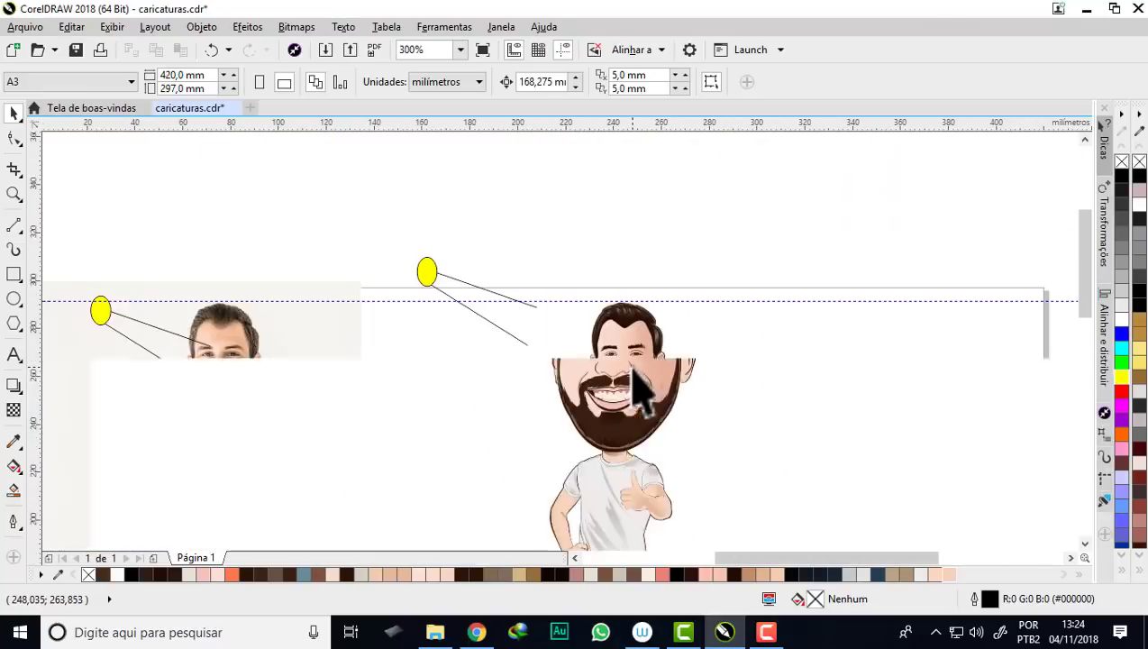
scroll(639, 388, "down", 2)
scroll(319, 398, "up", 2)
scroll(352, 392, "up", 1)
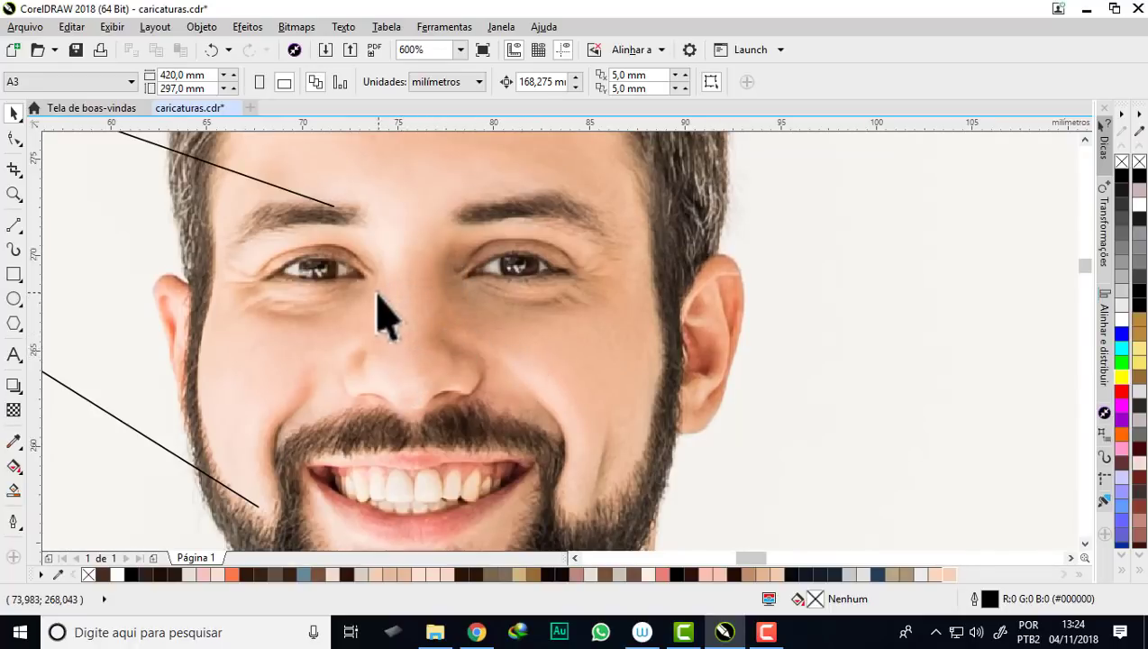
scroll(376, 313, "down", 2)
scroll(377, 313, "down", 1)
scroll(376, 312, "down", 1)
scroll(581, 293, "up", 1)
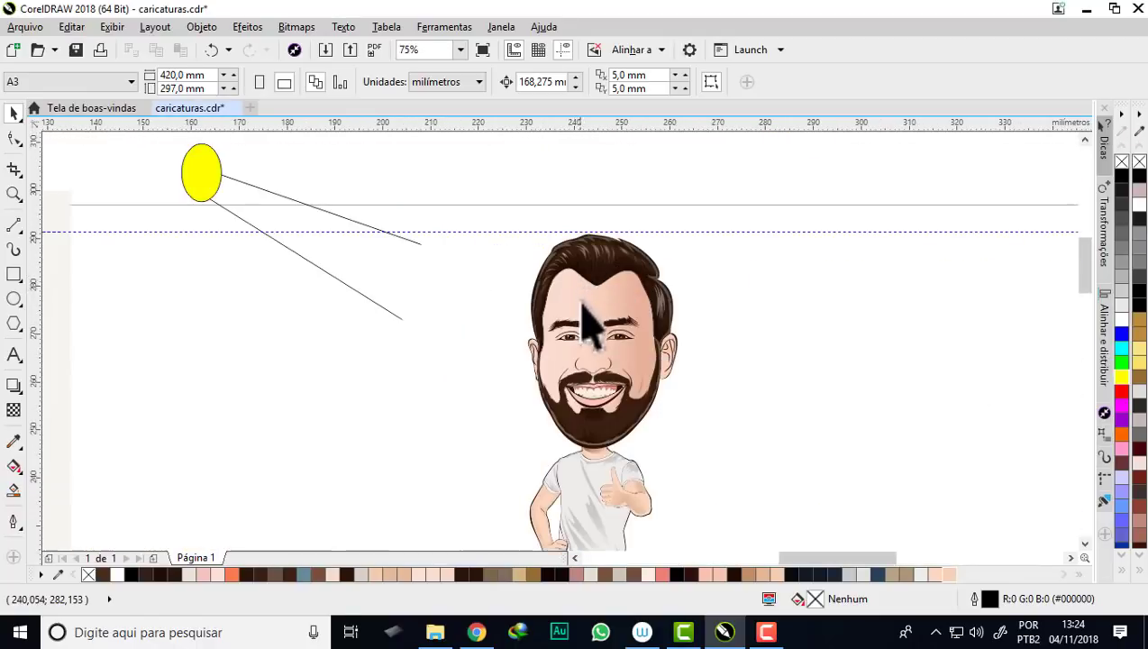
scroll(584, 320, "up", 2)
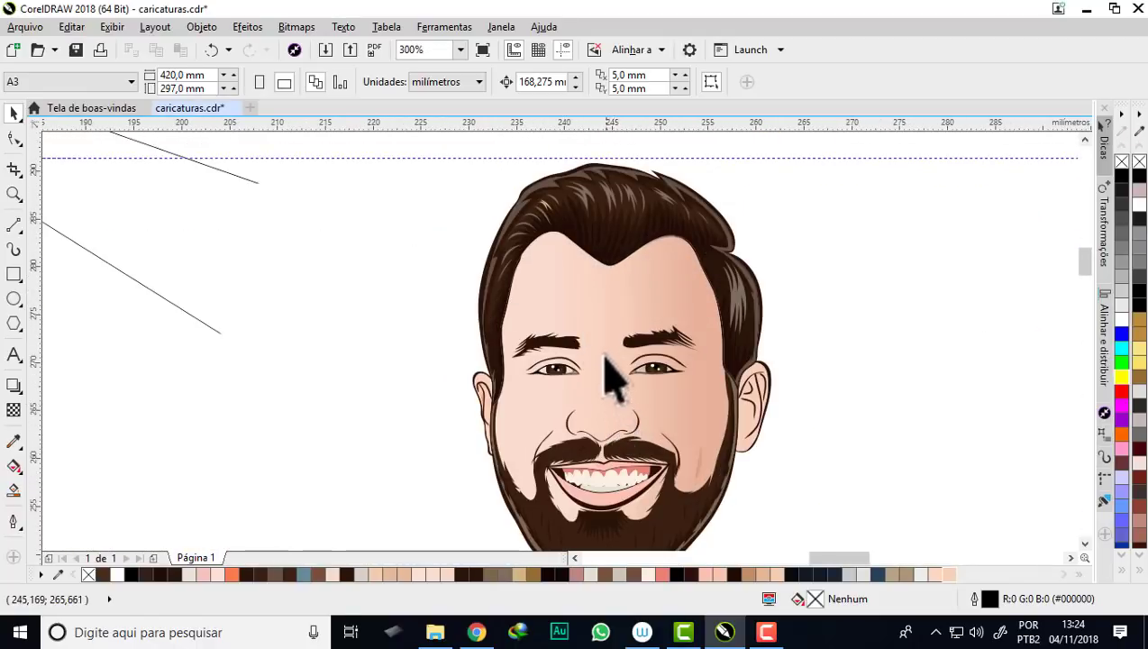
scroll(611, 378, "down", 2)
scroll(613, 402, "up", 2)
scroll(667, 441, "up", 1)
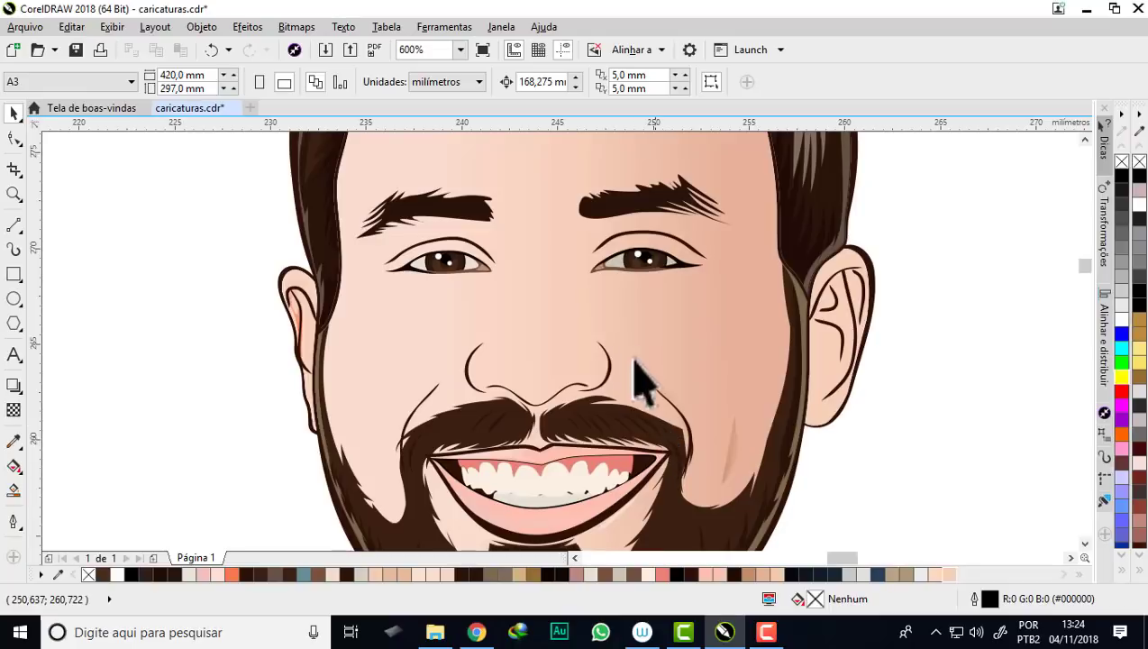
left_click(820, 395)
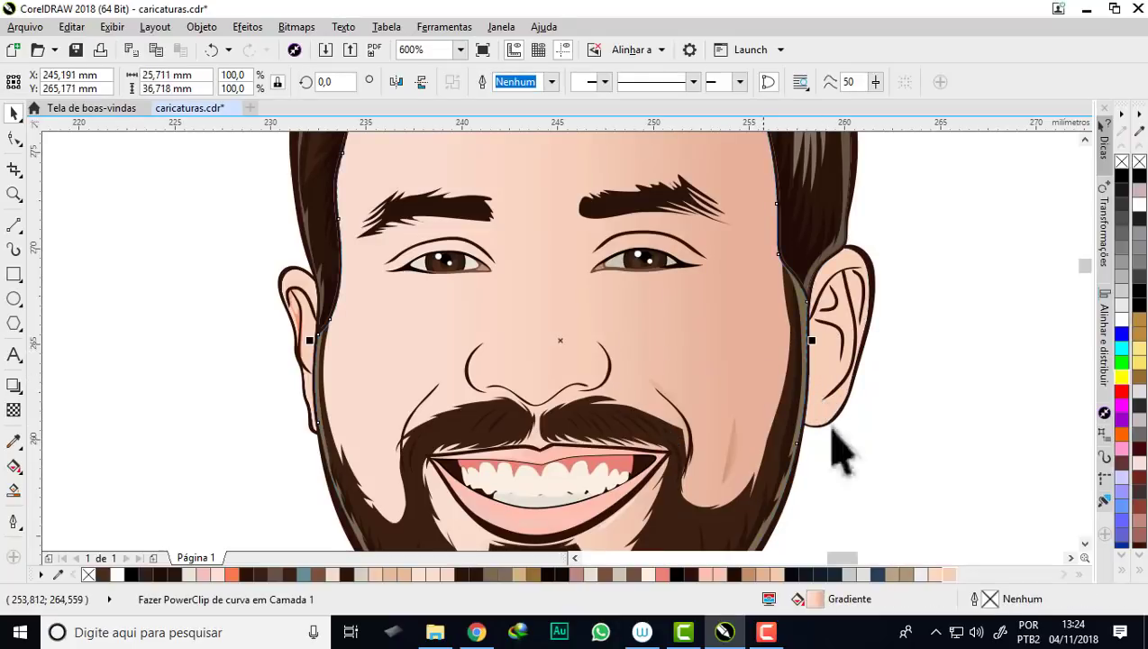
left_click(824, 380)
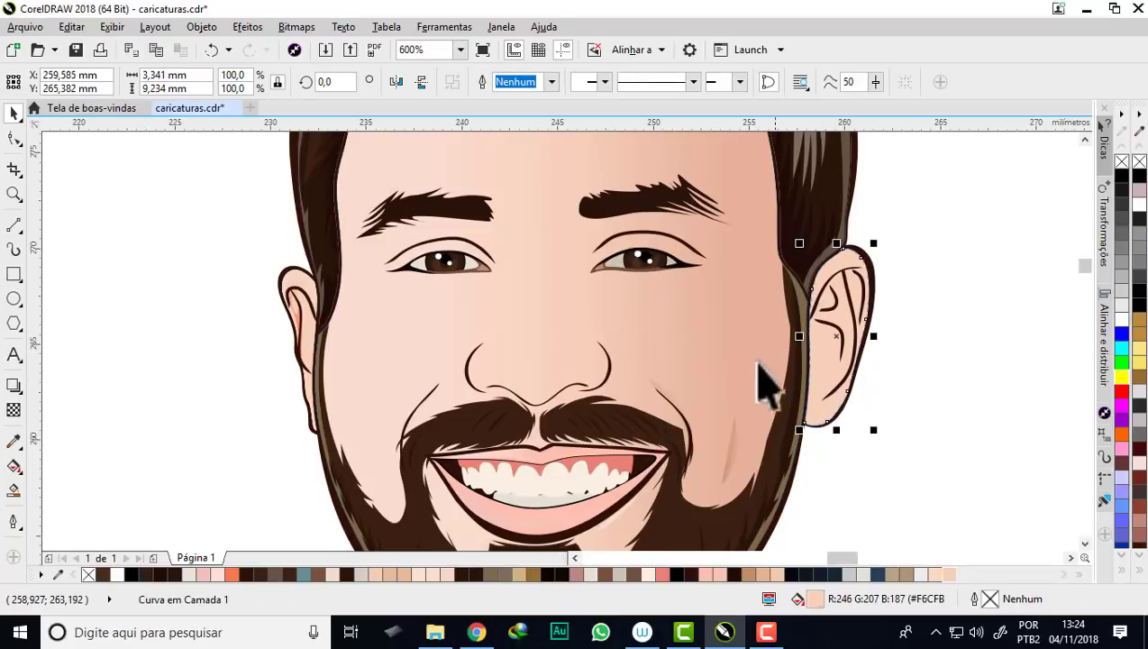
left_click(725, 347)
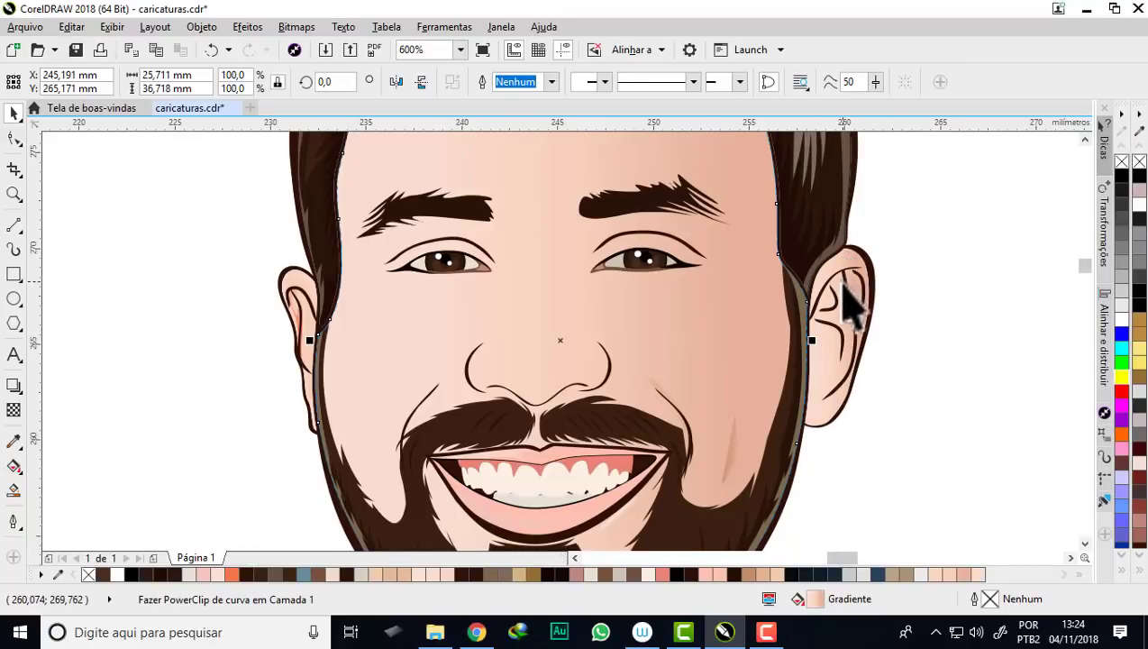
- Shift the yellow ellipse and its two lines left, clear of the photo's face
mouse_move(814, 598)
left_mouse_down()
mouse_move(314, 256)
mouse_move(295, 286)
left_mouse_up()
scroll(687, 327, "down", 1)
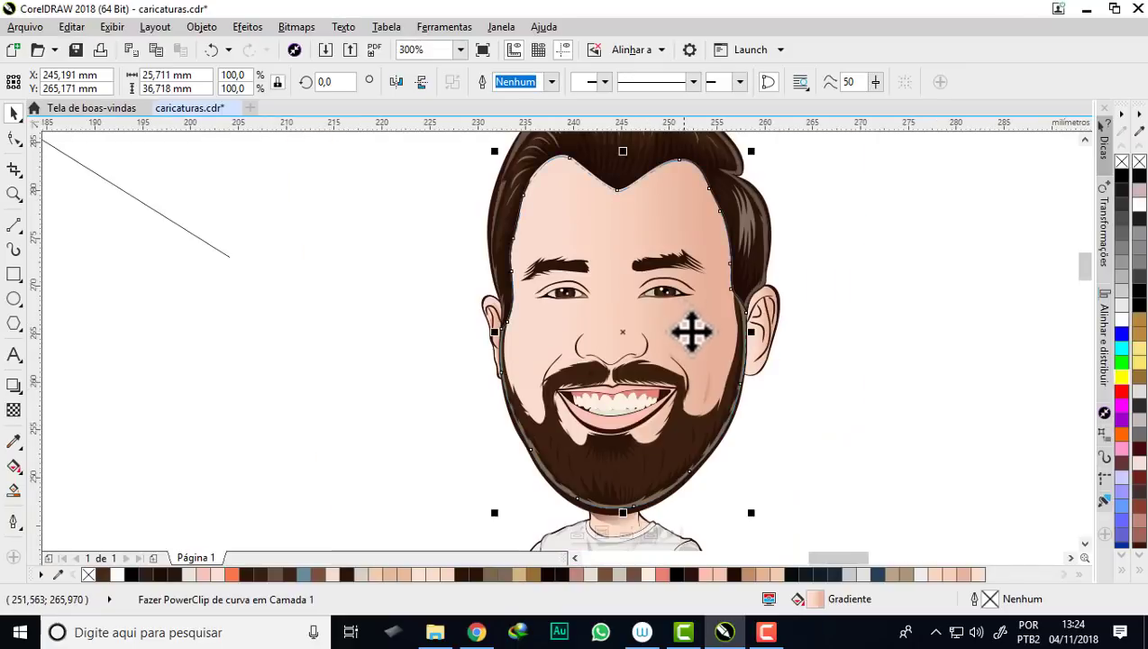
scroll(723, 320, "up", 1)
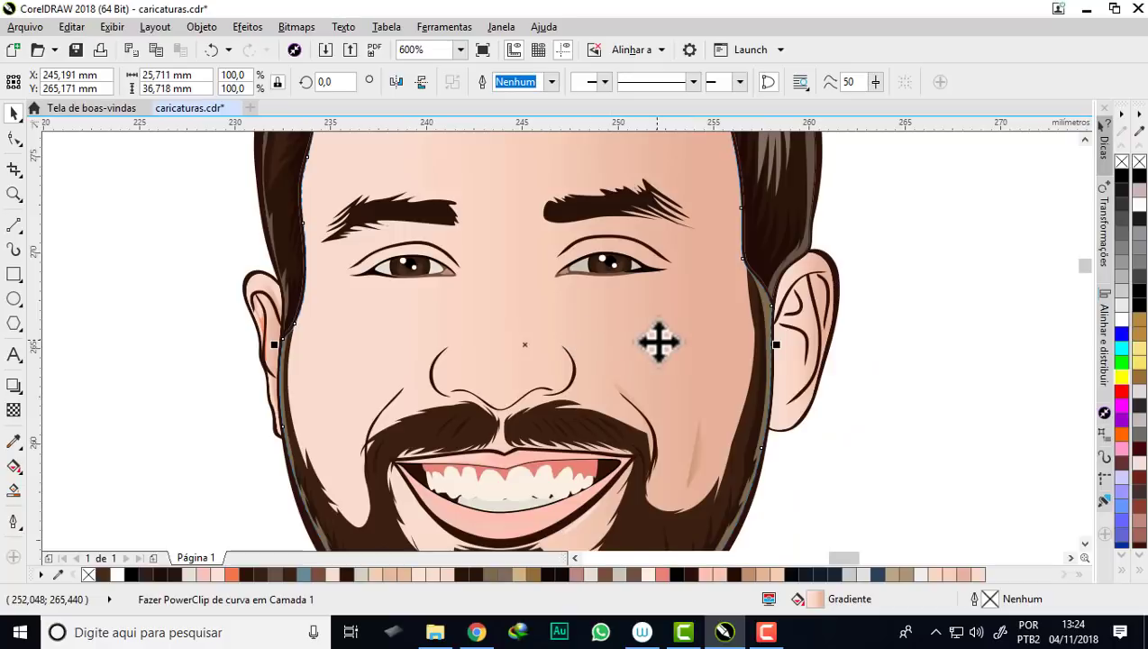
scroll(478, 330, "down", 1)
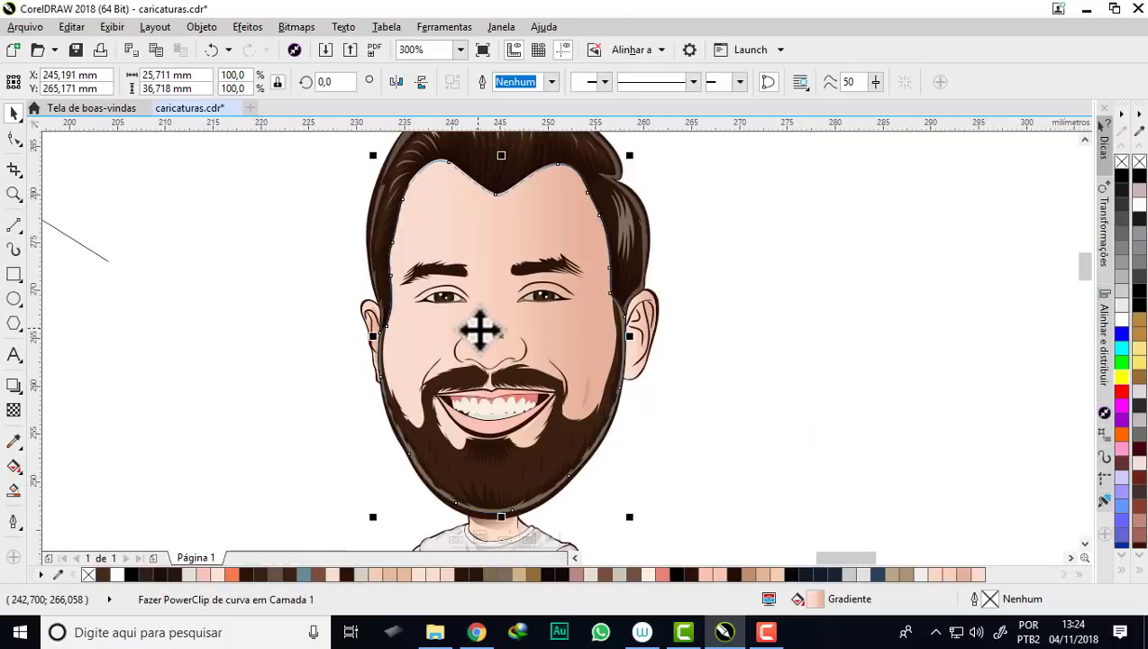
scroll(478, 330, "down", 1)
scroll(576, 307, "down", 1)
scroll(398, 346, "up", 1)
scroll(367, 333, "up", 1)
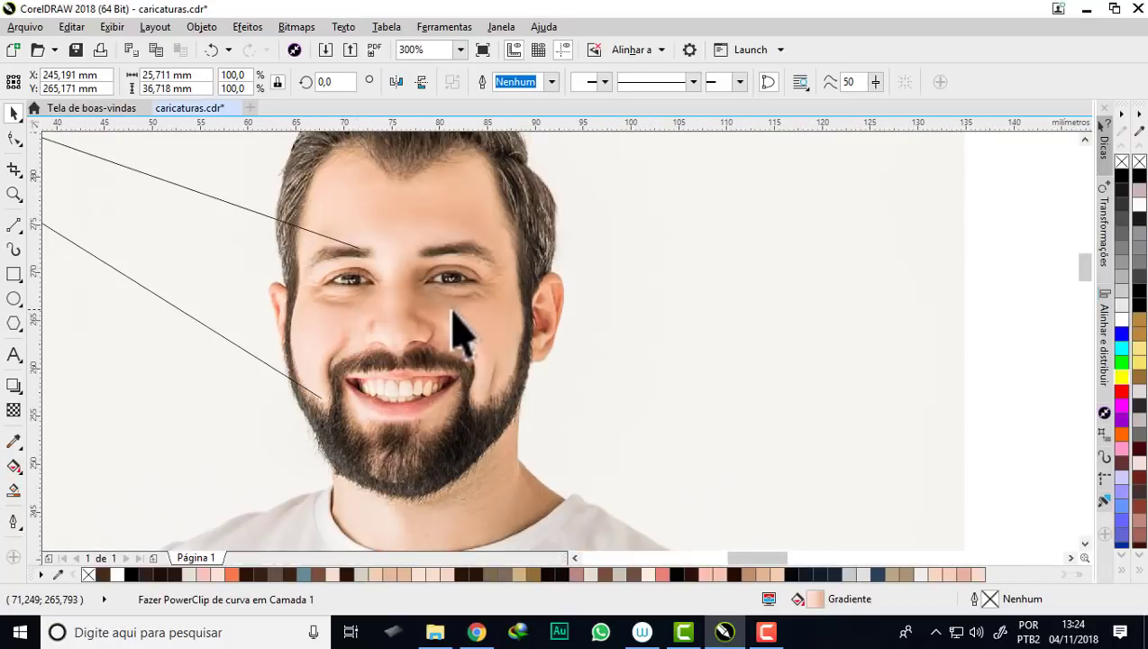
scroll(455, 329, "down", 1)
left_click_drag(131, 166, 433, 443)
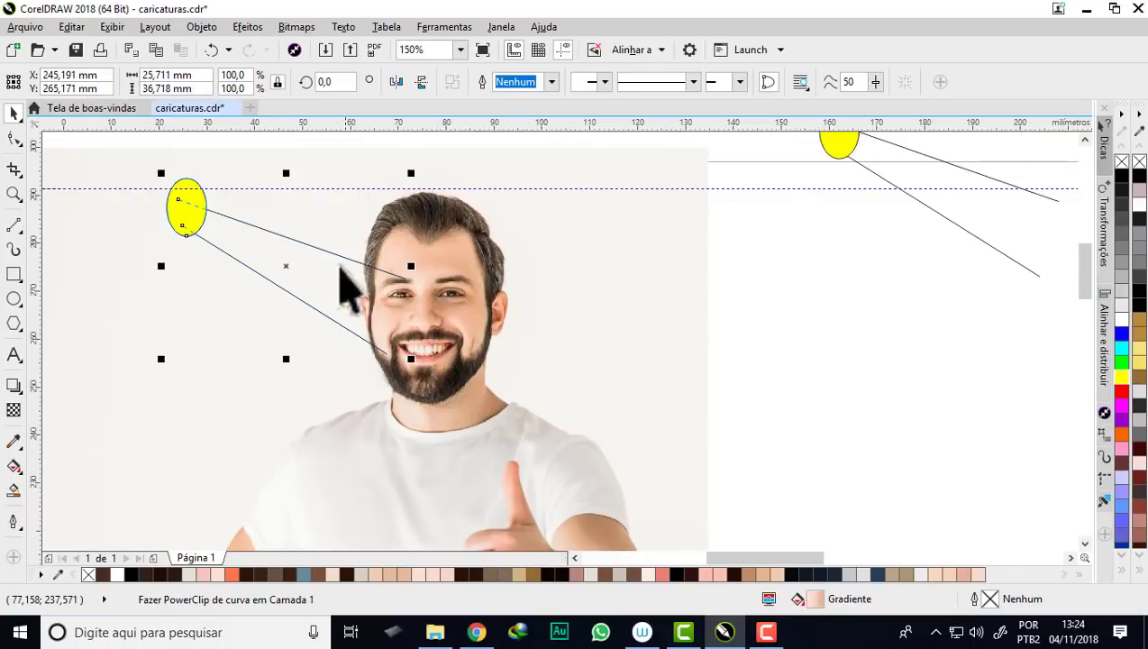
left_click_drag(286, 264, 146, 267)
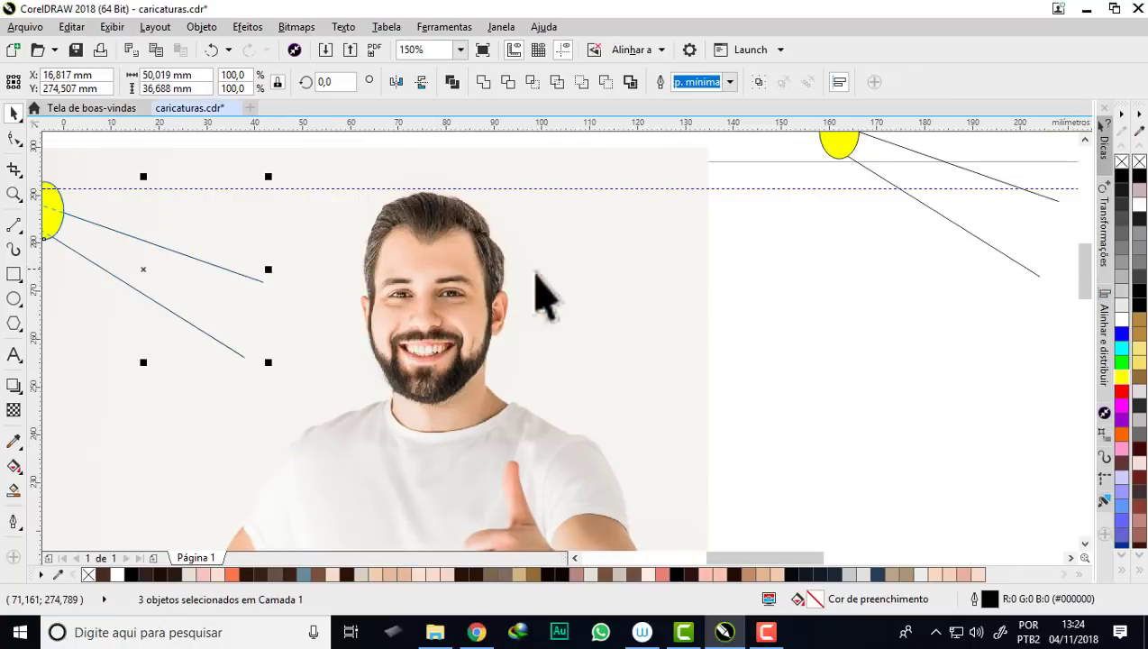
scroll(504, 311, "up", 2)
scroll(518, 317, "down", 2)
scroll(531, 315, "up", 1)
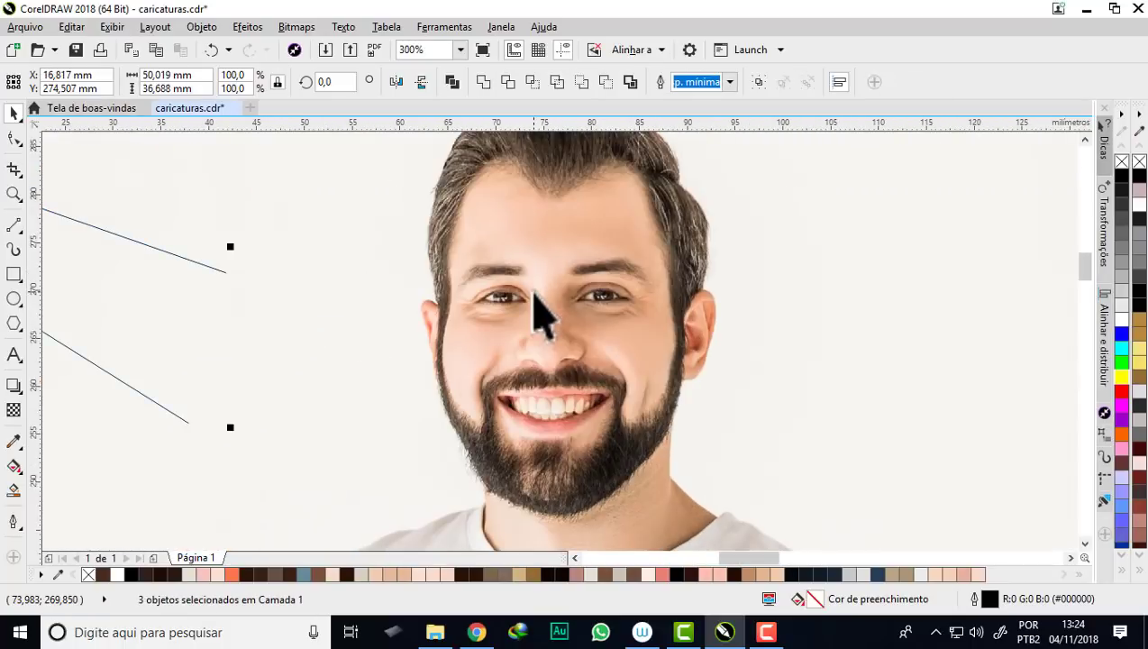
- Draw an open B-spline curve along the reference photo's forehead
left_click(24, 235)
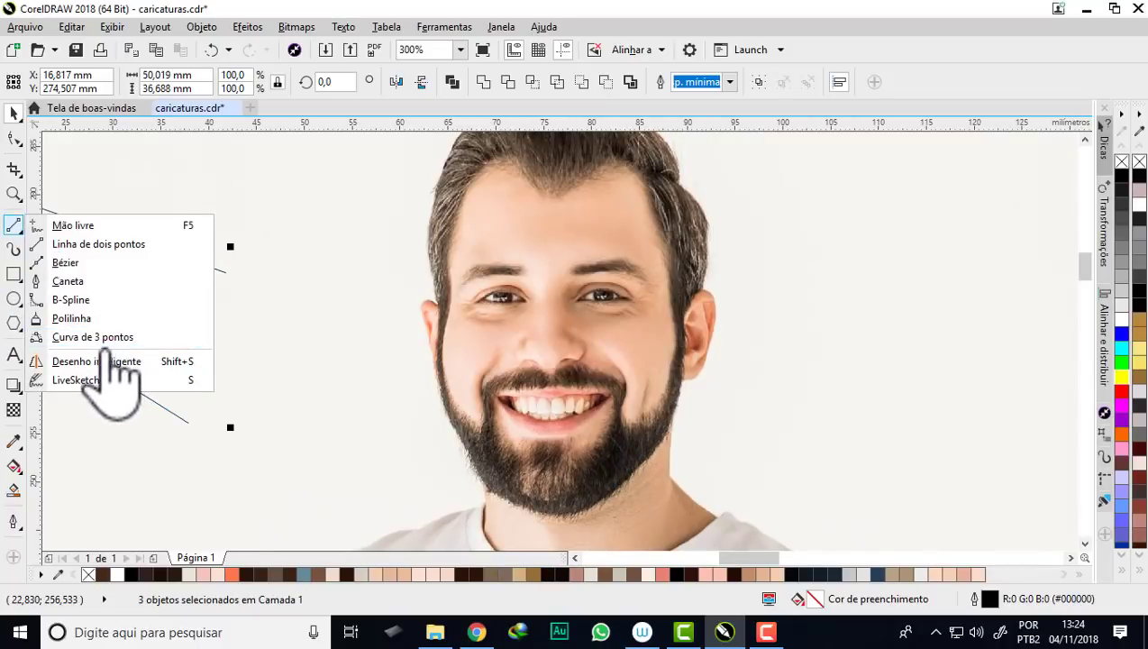
left_click(72, 300)
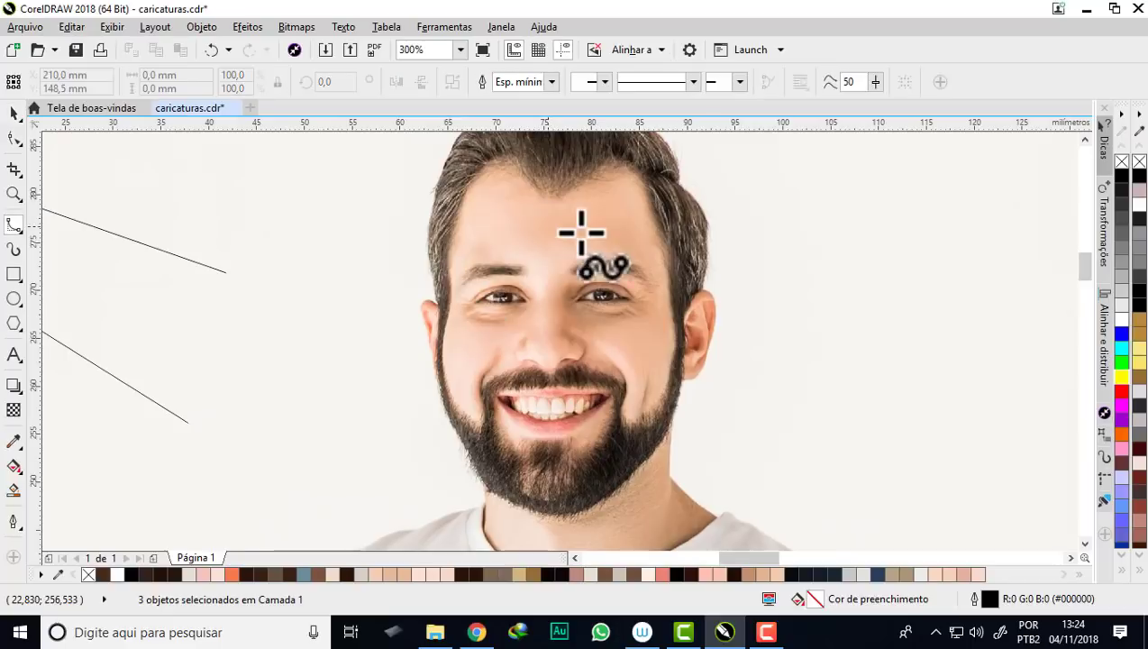
scroll(628, 410, "up", 1)
scroll(628, 418, "down", 1)
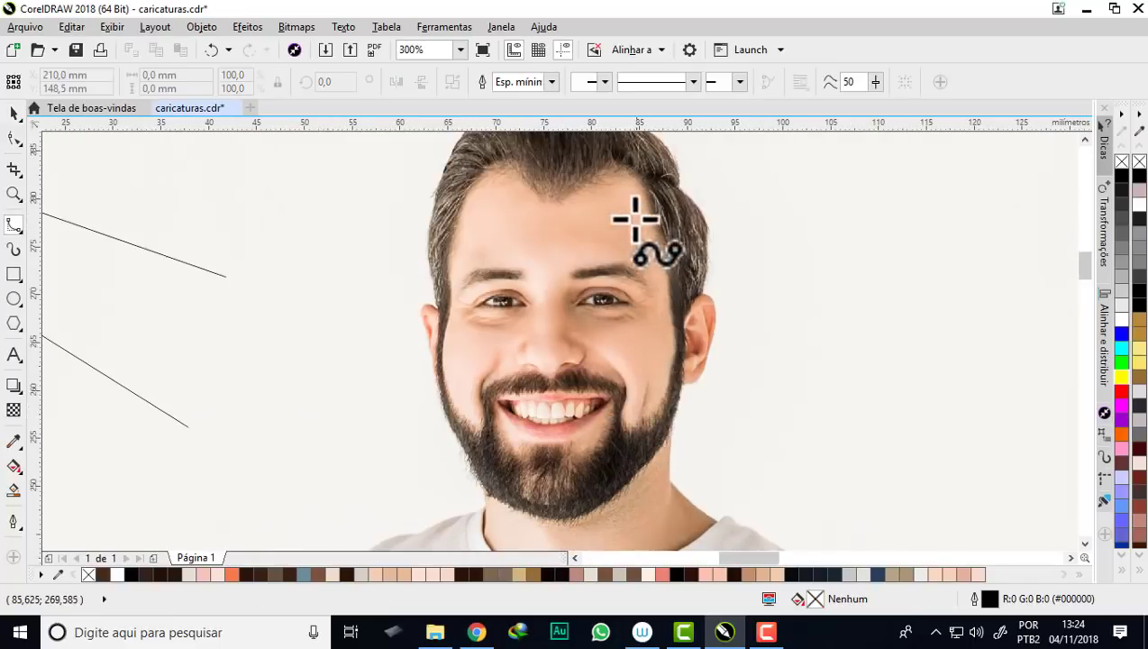
scroll(564, 167, "up", 1)
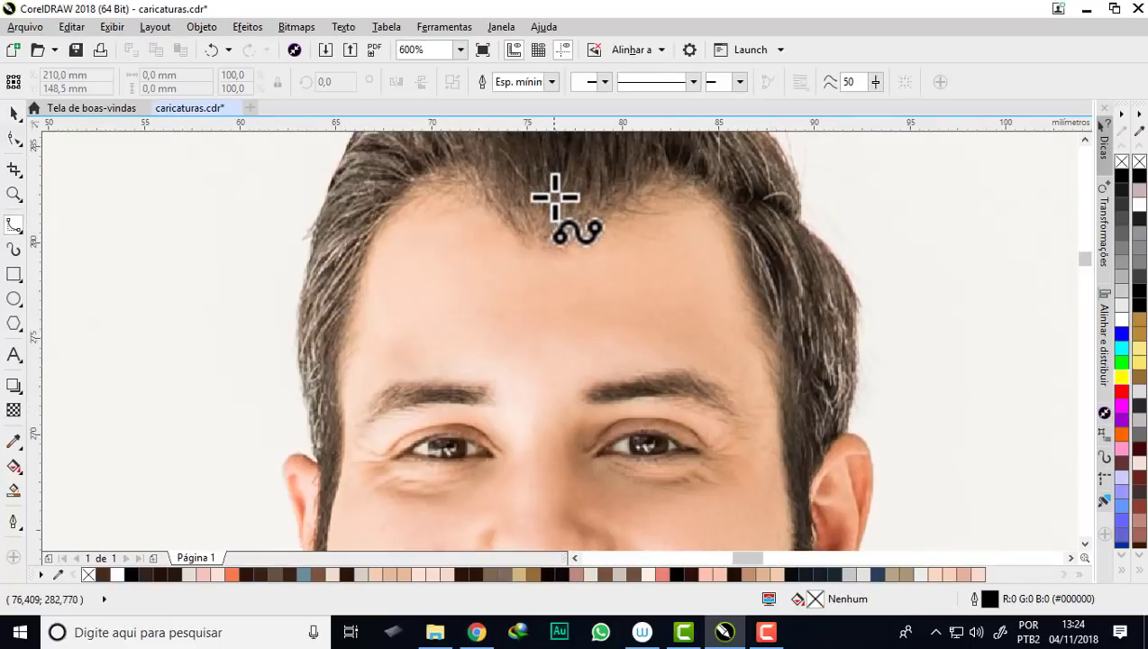
left_click(536, 279)
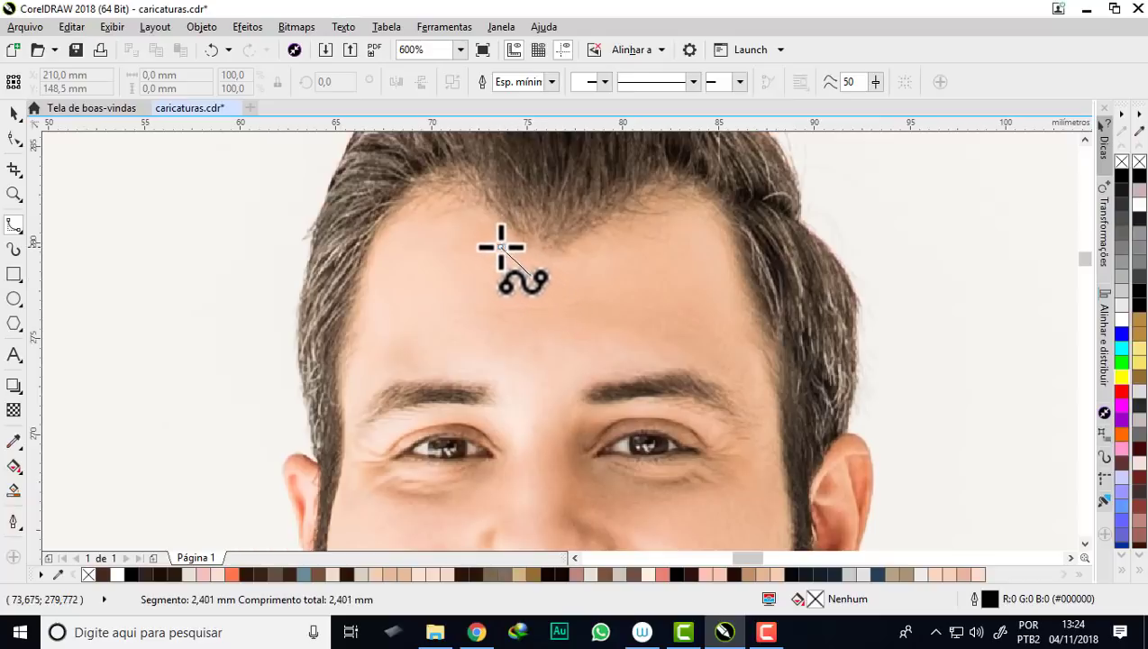
left_click(447, 208)
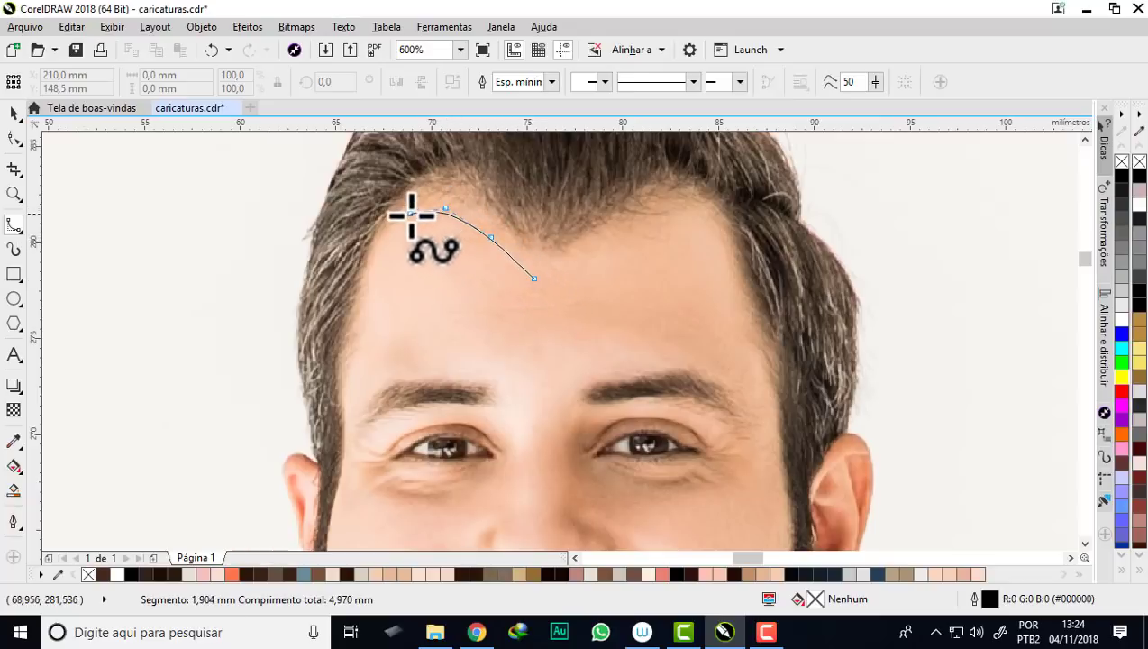
scroll(410, 218, "down", 2)
double_click(397, 389)
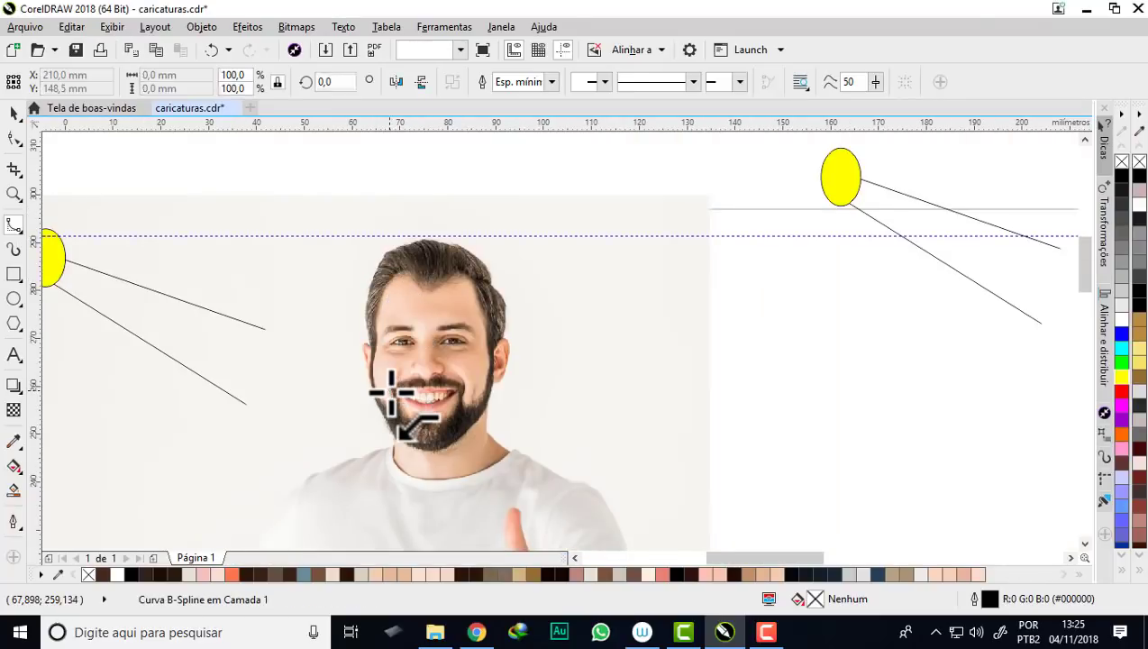
- Trace a closed B-spline from the hairline down the left side, around the head and up the beard's right edge
scroll(388, 389, "down", 1)
scroll(469, 361, "up", 2)
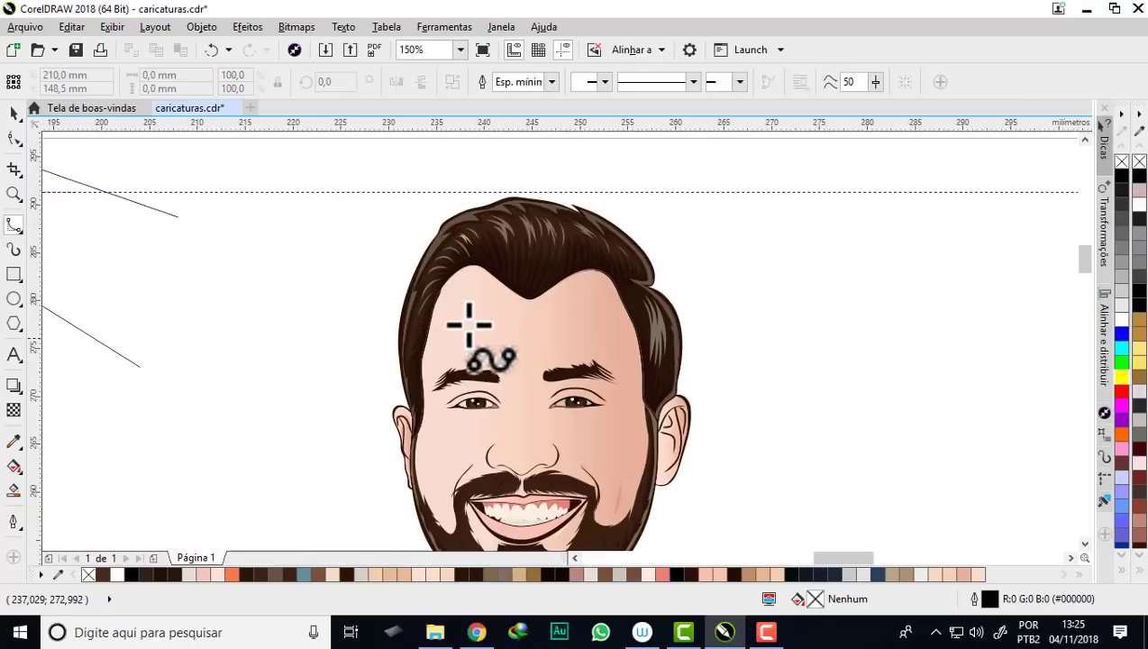
scroll(577, 284, "down", 2)
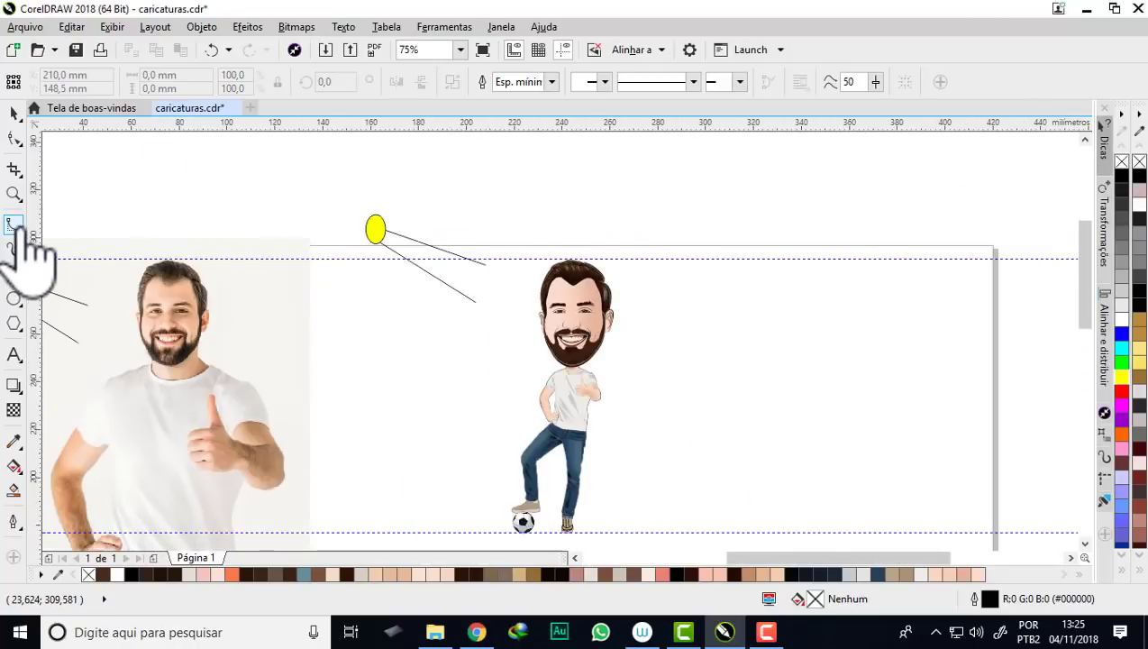
scroll(581, 270, "up", 2)
scroll(589, 313, "up", 1)
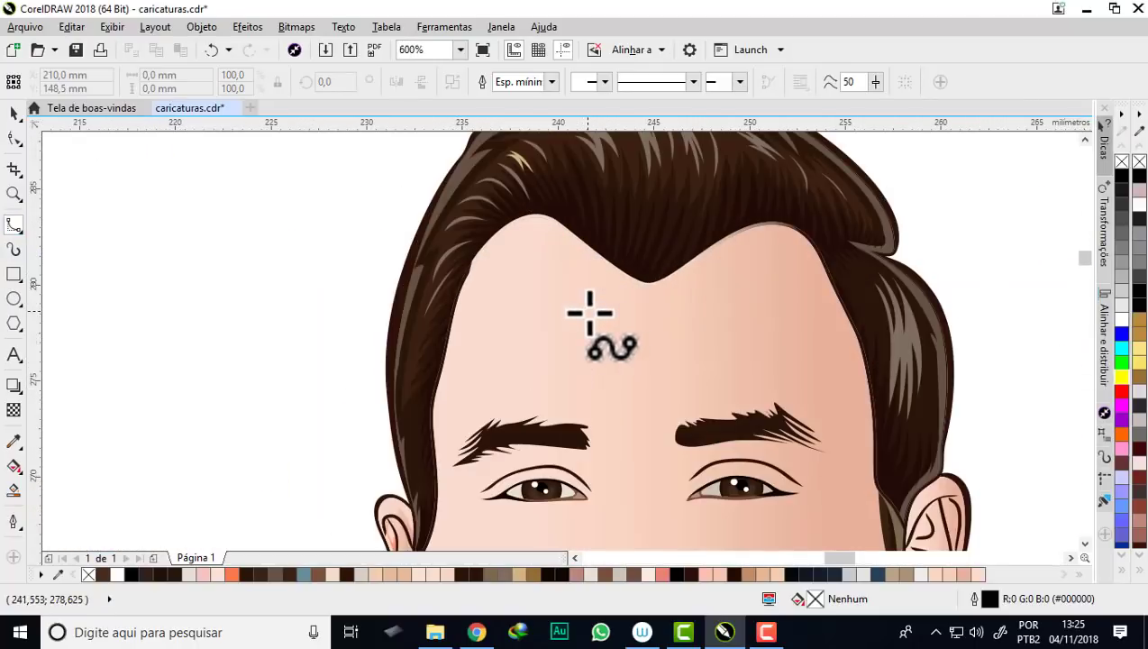
left_click(635, 301)
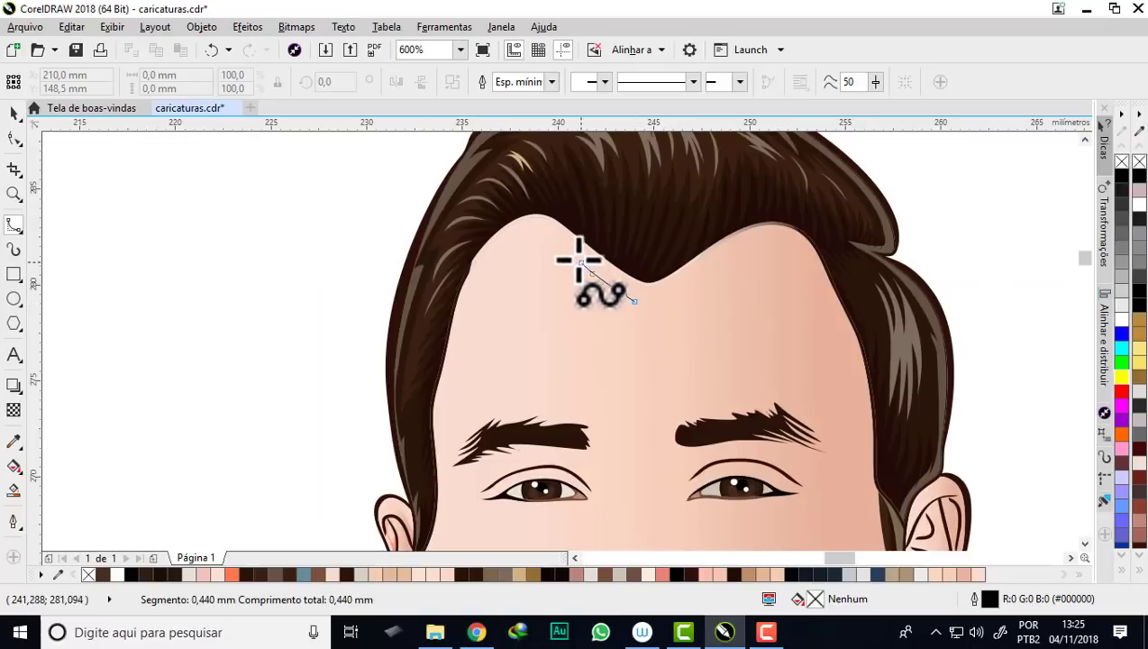
left_click_drag(545, 236, 453, 437)
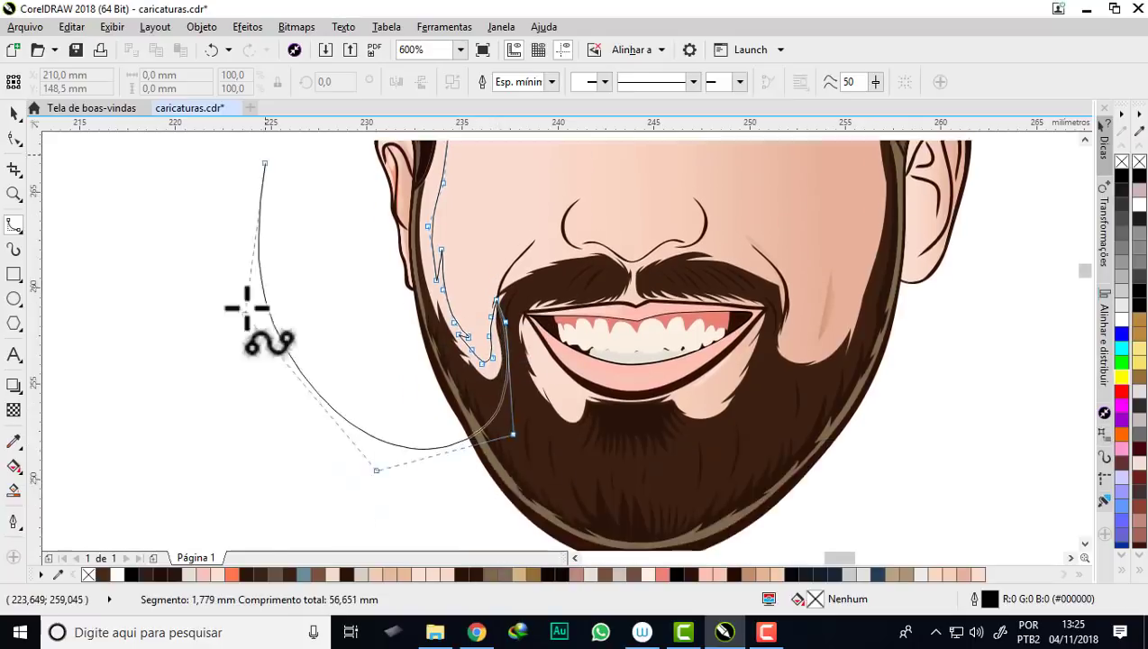
scroll(246, 307, "up", 5)
left_click(332, 299)
scroll(917, 525, "down", 5)
scroll(743, 449, "down", 5)
mouse_move(743, 449)
left_mouse_down()
mouse_move(680, 274)
mouse_move(750, 226)
left_mouse_up()
scroll(748, 192, "up", 5)
scroll(558, 248, "up", 3)
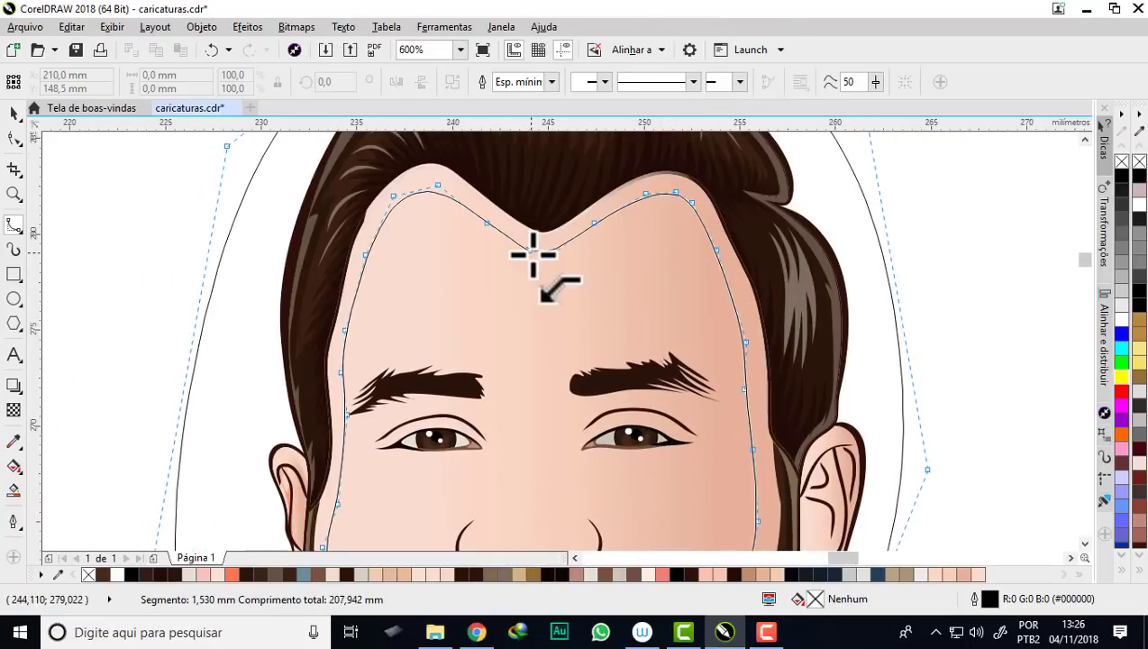
left_click(532, 233)
scroll(532, 232, "down", 2)
scroll(468, 236, "up", 2)
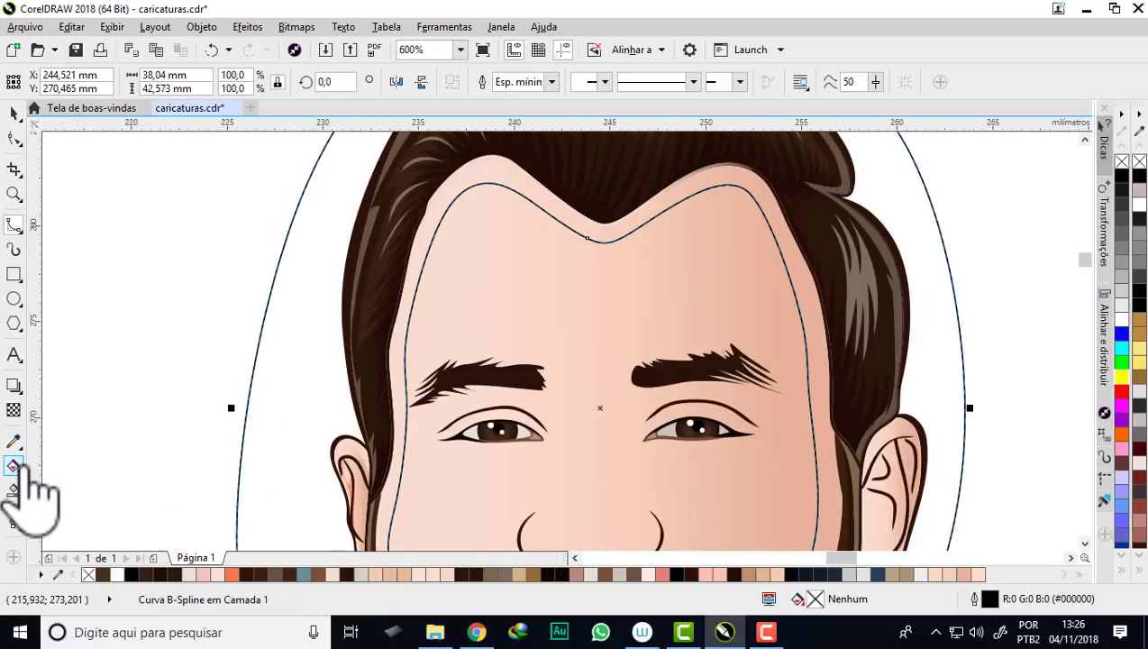
- Fill the traced face-edge shape dark blue #25435D
left_click(14, 486)
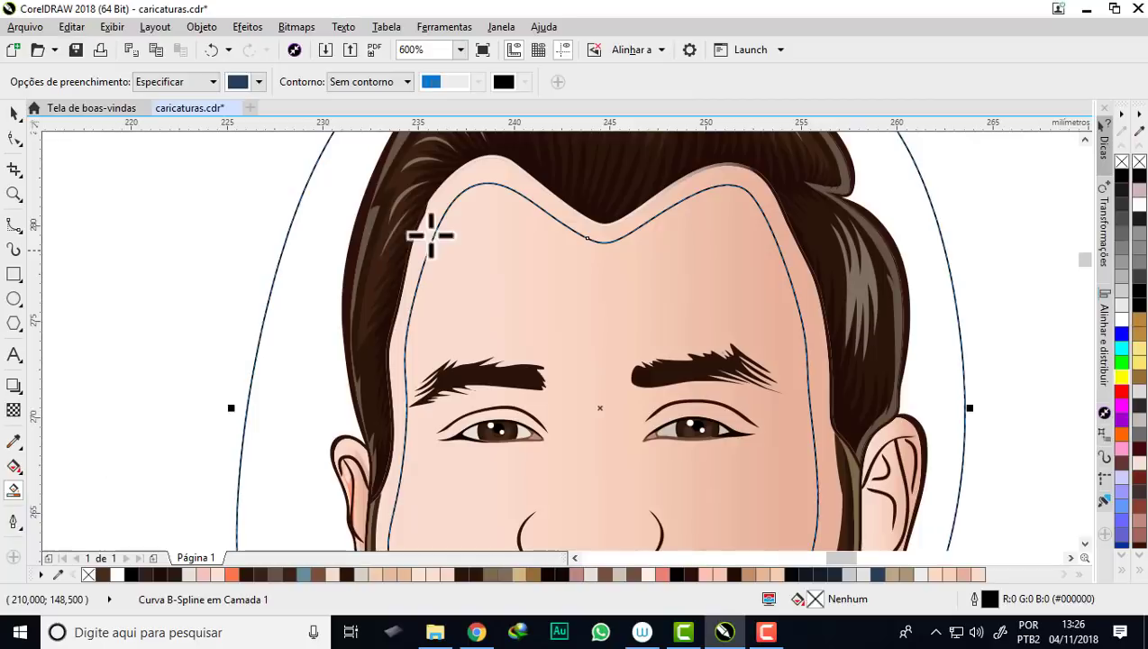
left_click(503, 173)
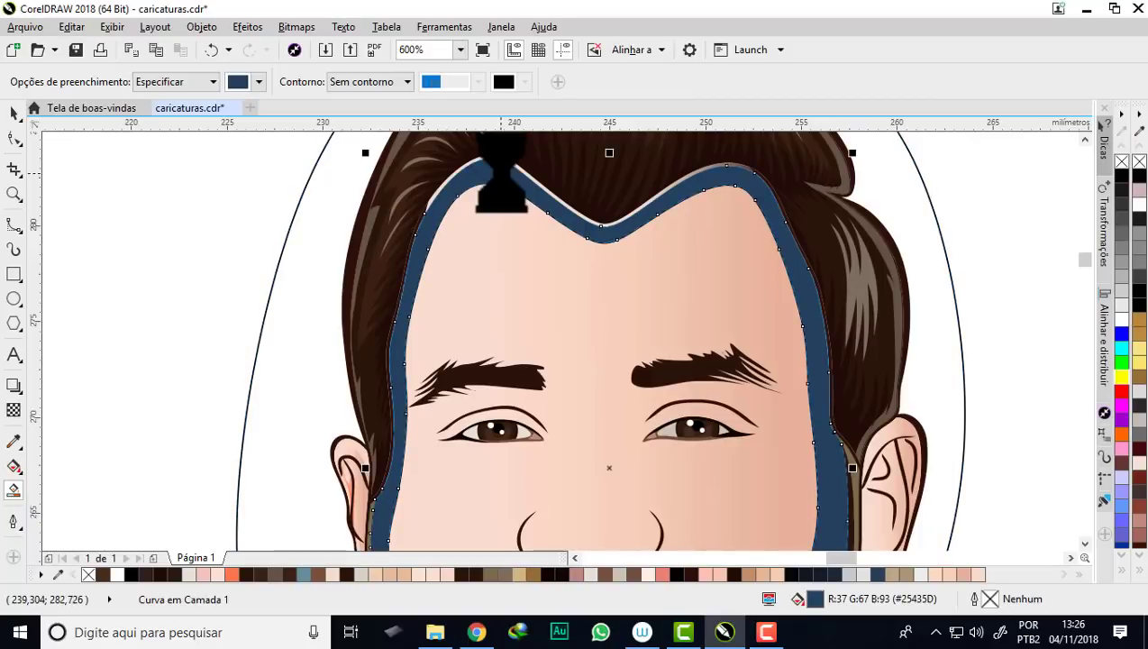
scroll(503, 174, "down", 1)
scroll(576, 328, "down", 1)
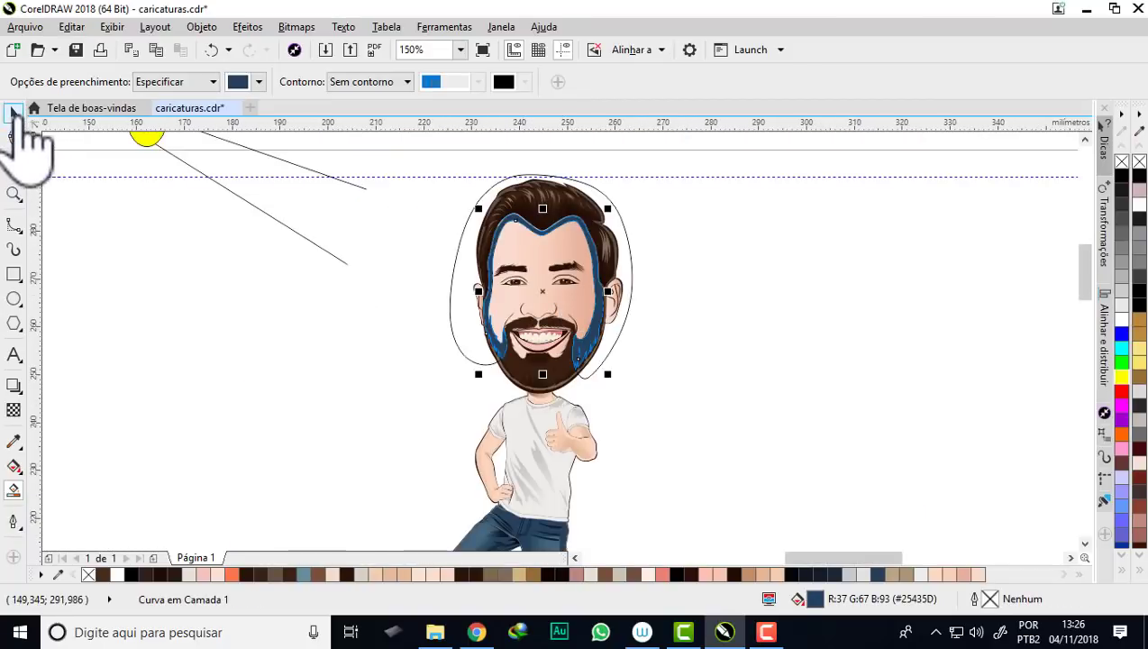
- Drag the stray forehead curve aside and delete it
left_click(14, 114)
left_click_drag(602, 209, 889, 225)
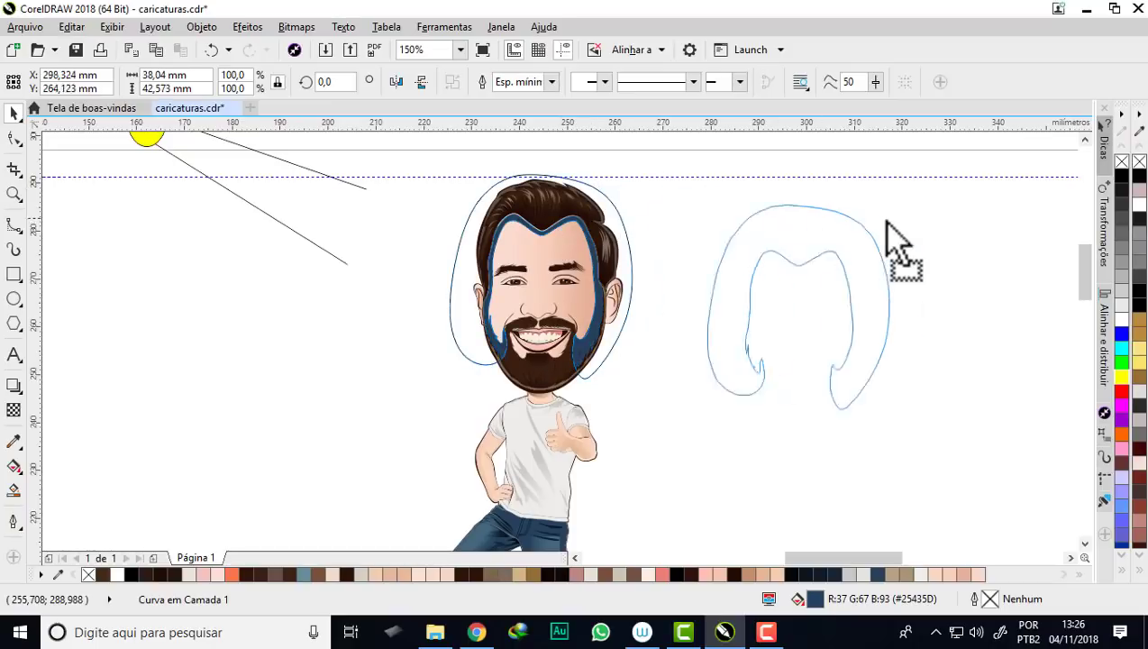
key("Delete")
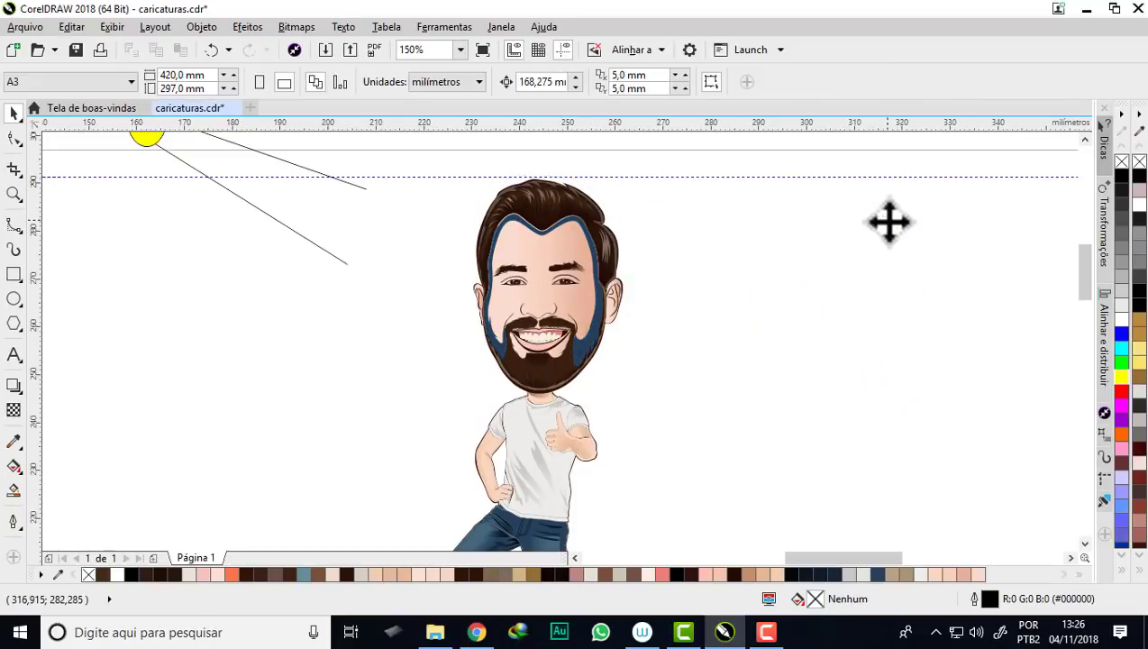
scroll(507, 256, "up", 2)
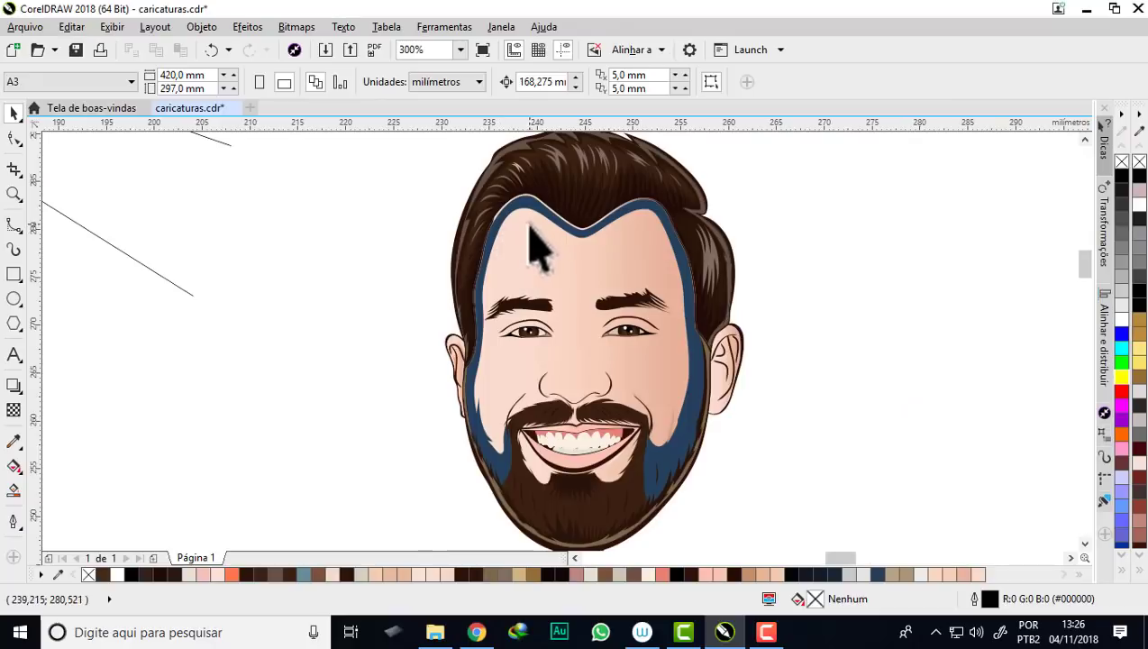
scroll(528, 225, "up", 1)
scroll(526, 223, "down", 1)
- Eyedrop the cheek's skin tone #FADCCD and apply it to the blue face-edge shape
left_click(521, 203)
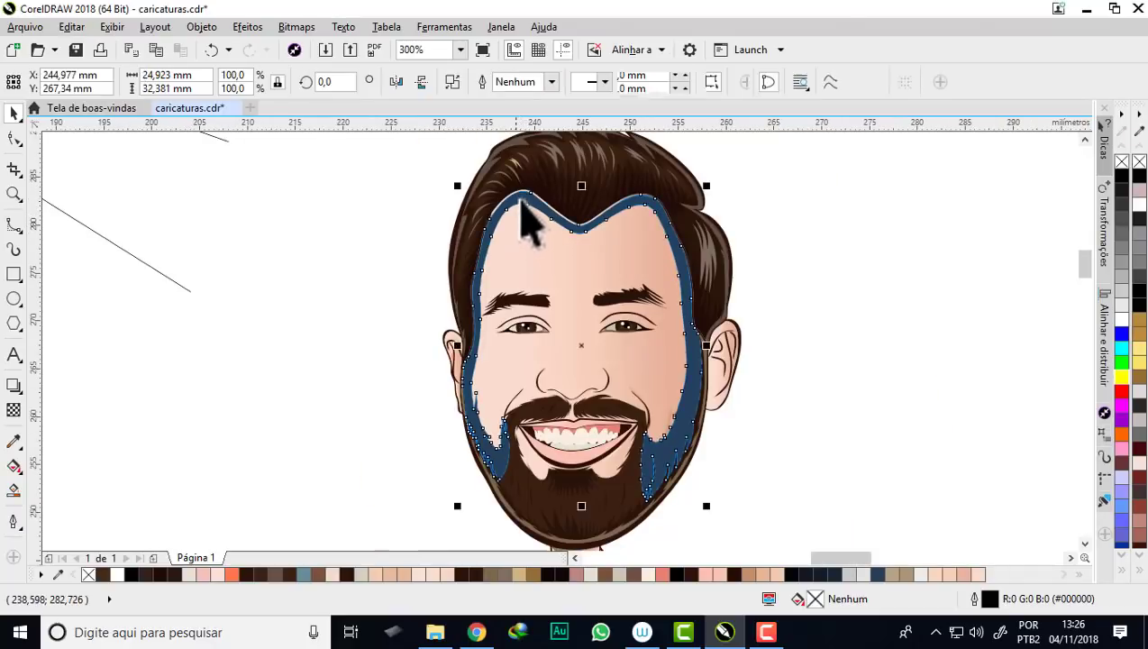
scroll(474, 357, "up", 1)
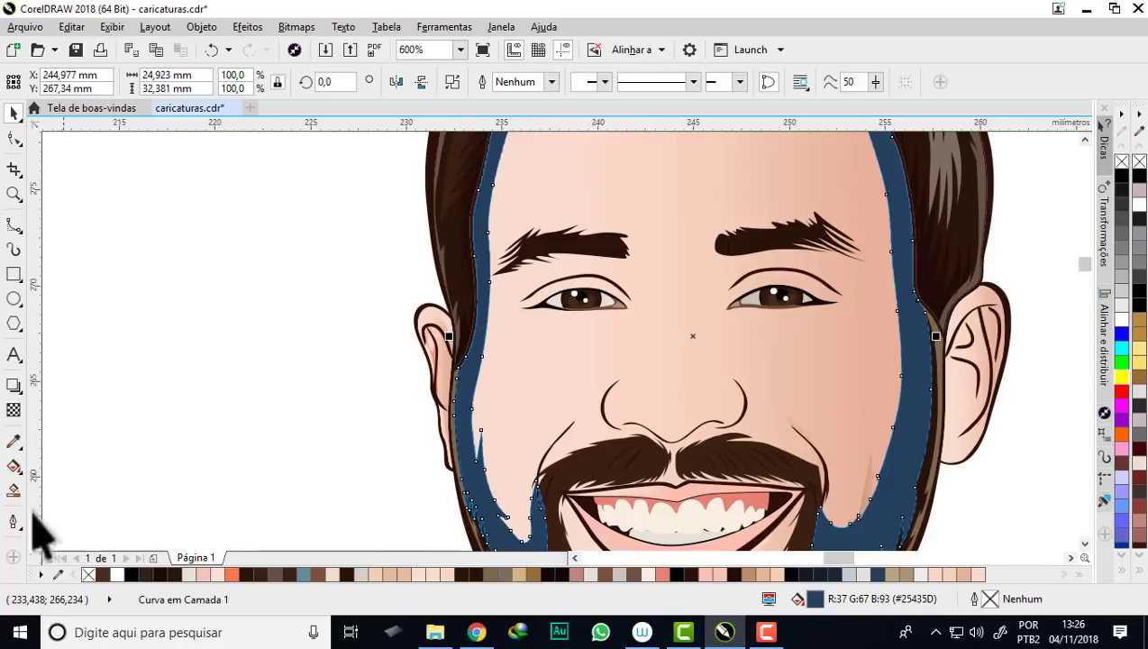
left_click(14, 440)
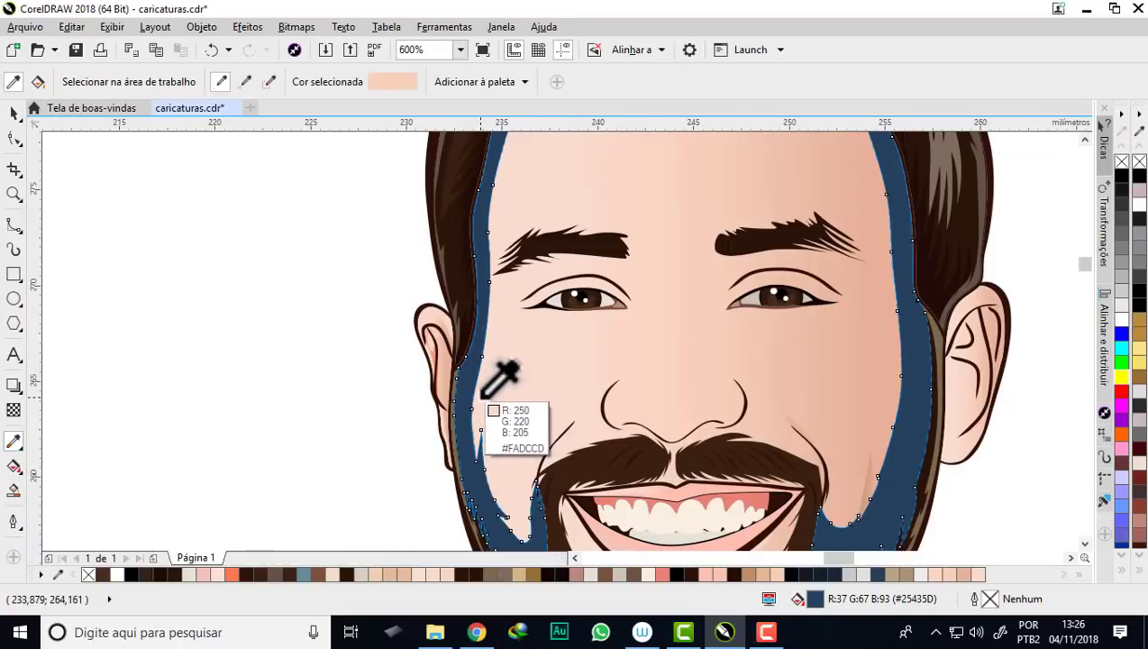
left_click(484, 395)
scroll(483, 395, "up", 1)
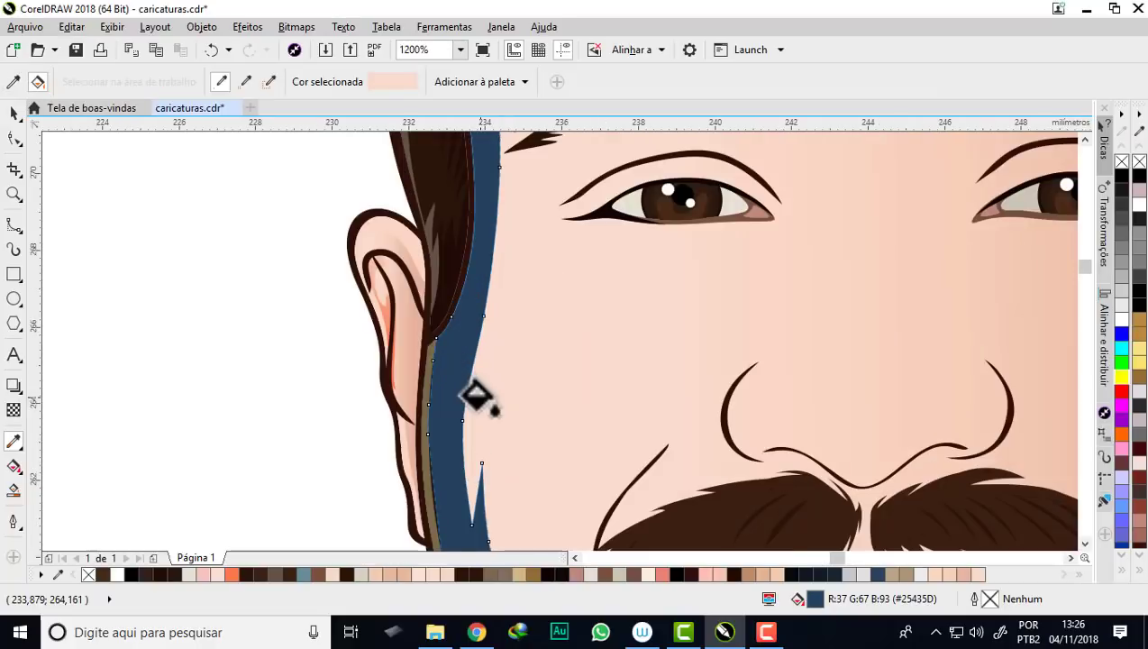
left_click(449, 366)
scroll(449, 367, "down", 2)
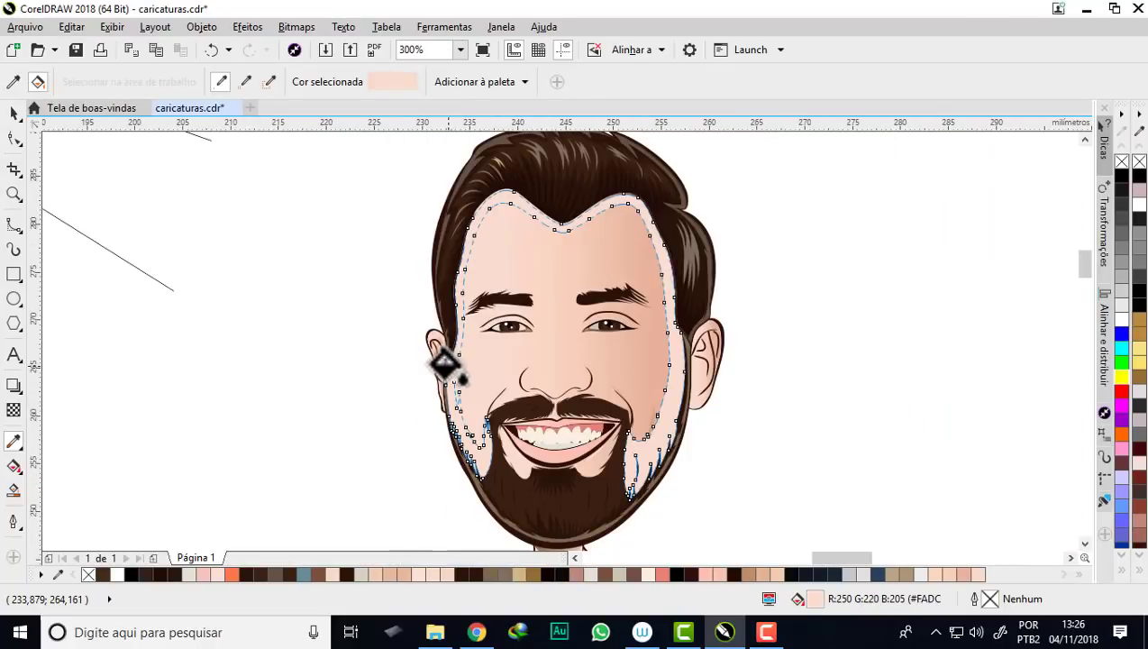
scroll(444, 364, "up", 1)
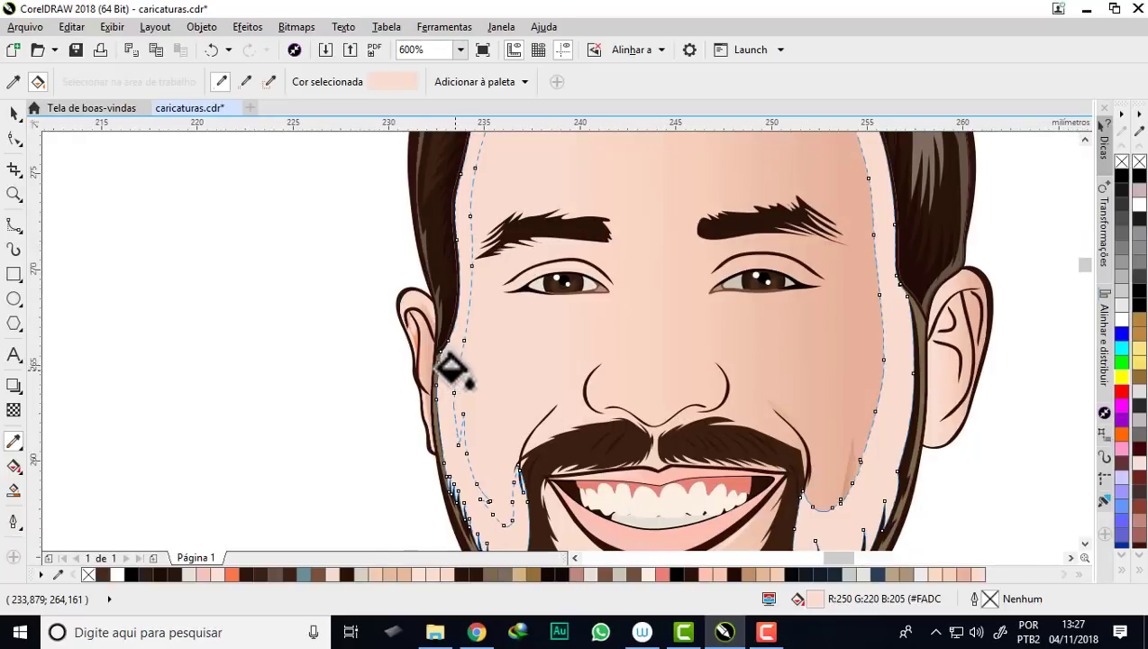
scroll(451, 370, "up", 1)
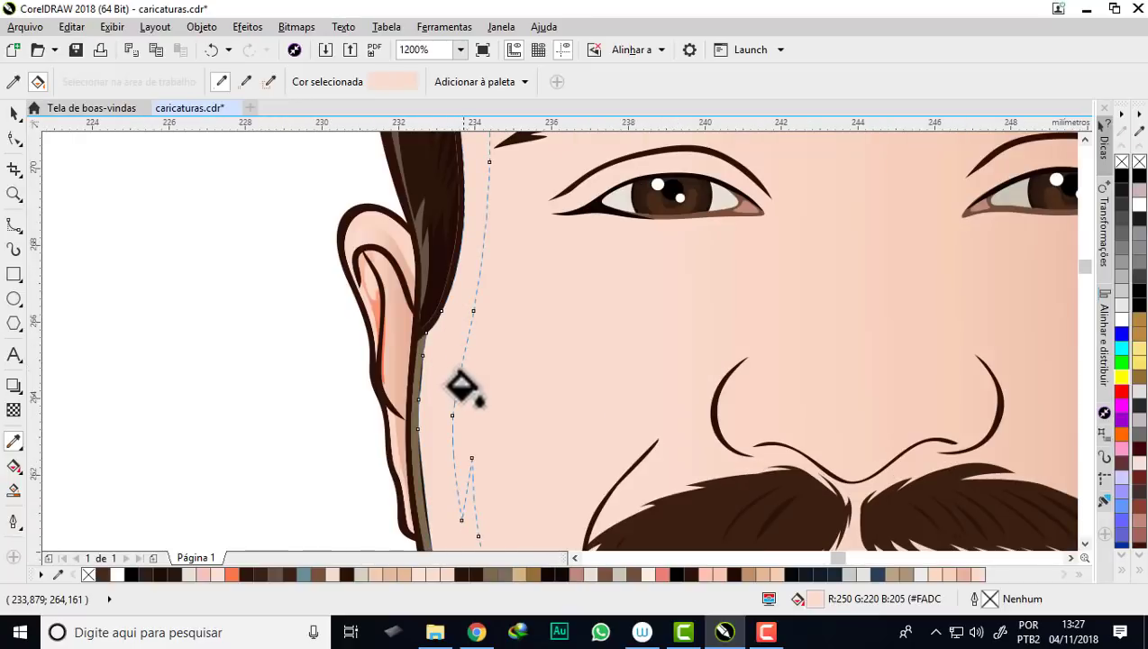
scroll(440, 373, "up", 1)
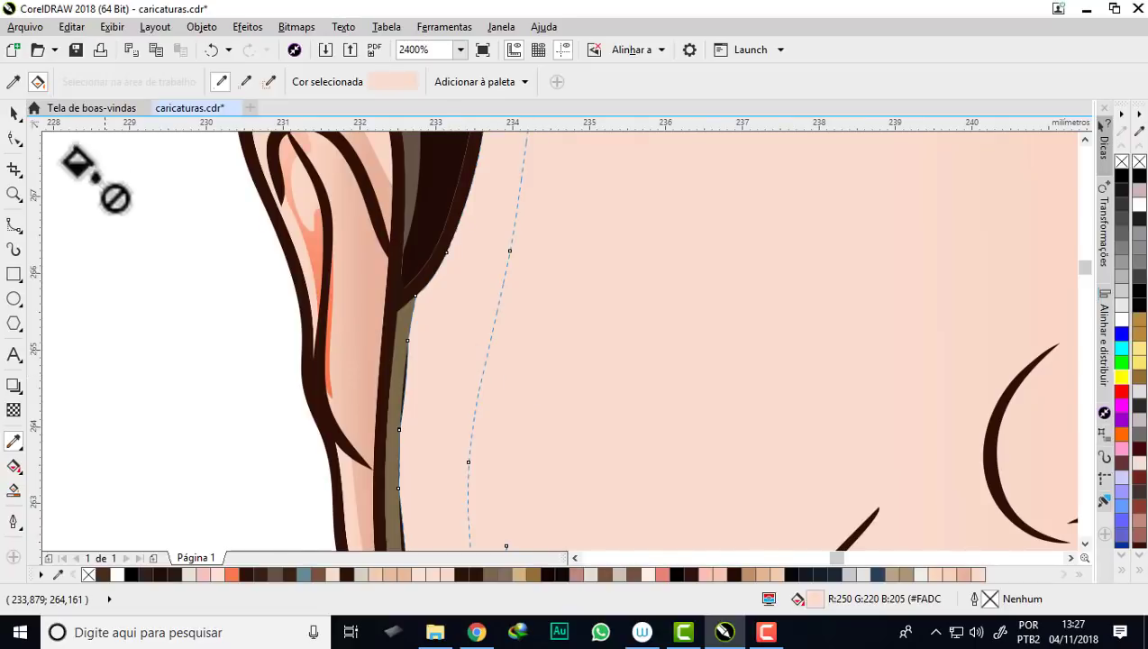
- Select the recoloured peach face-edge shape to check it
left_click(14, 113)
left_click(431, 283)
scroll(433, 285, "down", 1)
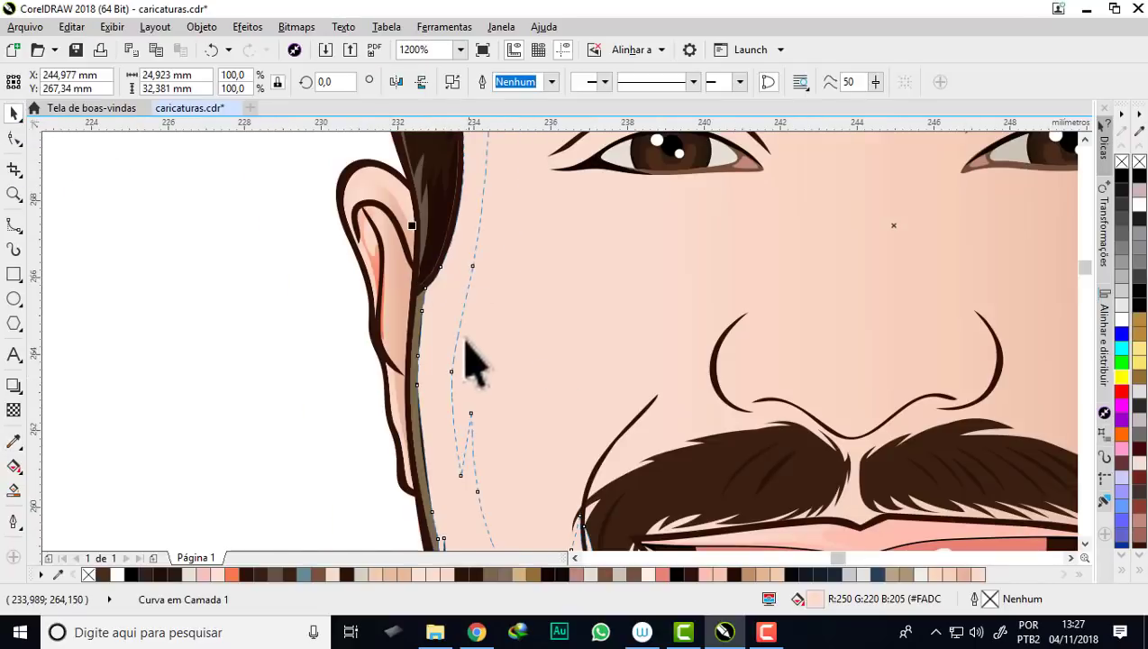
scroll(446, 322, "down", 1)
scroll(447, 326, "down", 1)
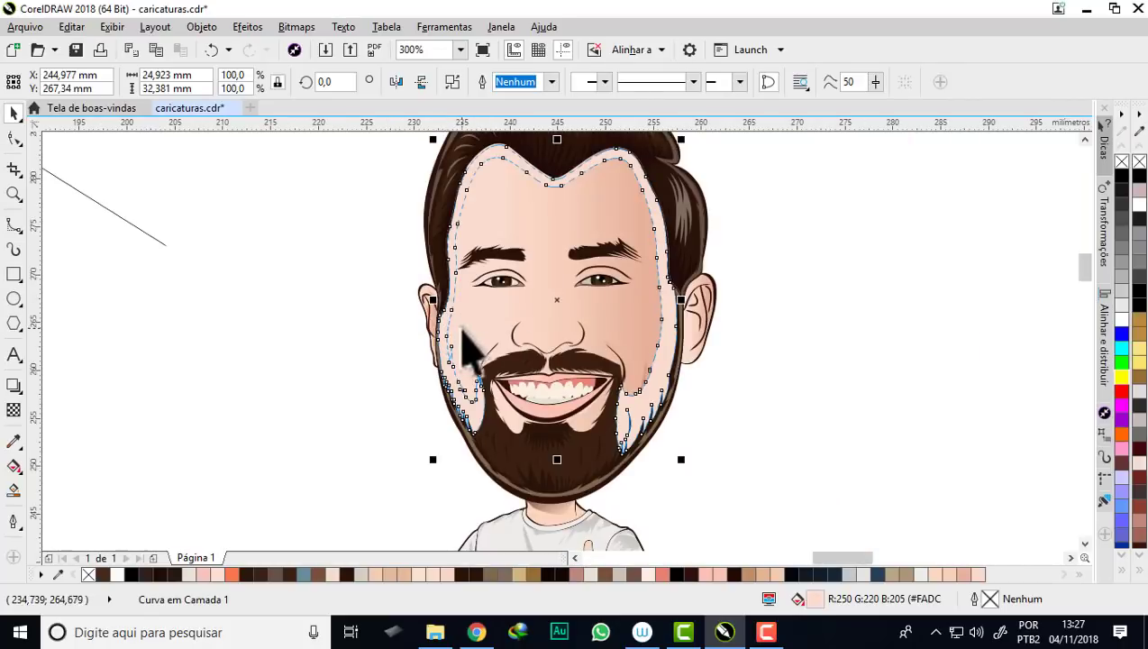
scroll(473, 333, "down", 1)
scroll(510, 276, "up", 2)
- Eyedrop the cheek tone #FADCCD and apply it to the dark blue shape beside the hair
left_click(862, 341)
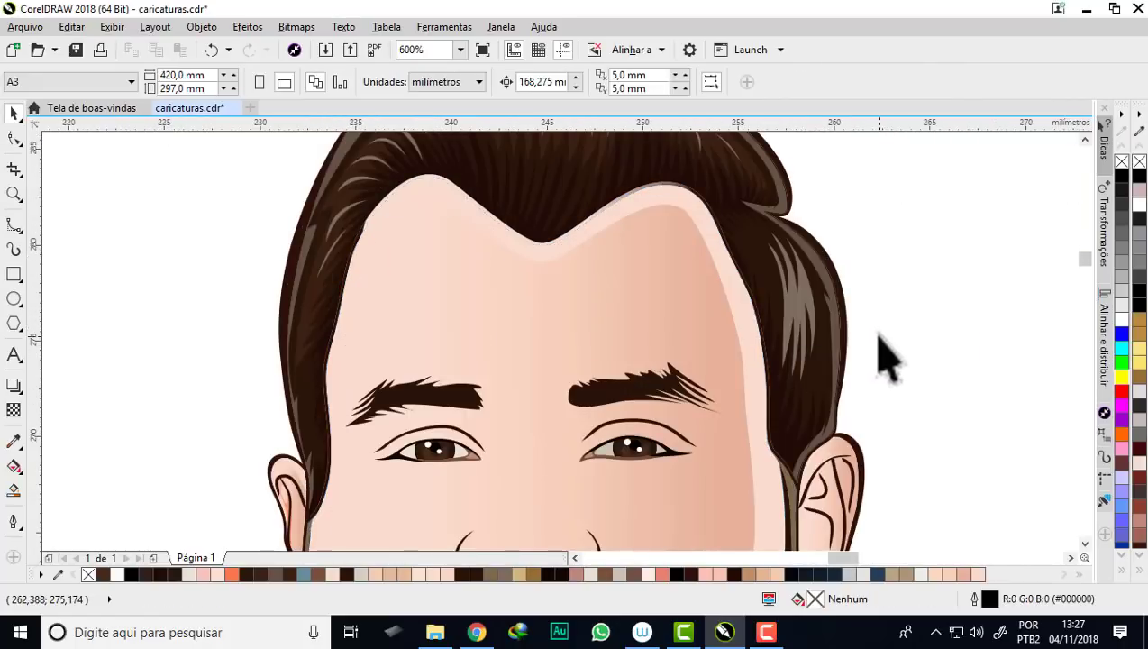
scroll(657, 236, "down", 1)
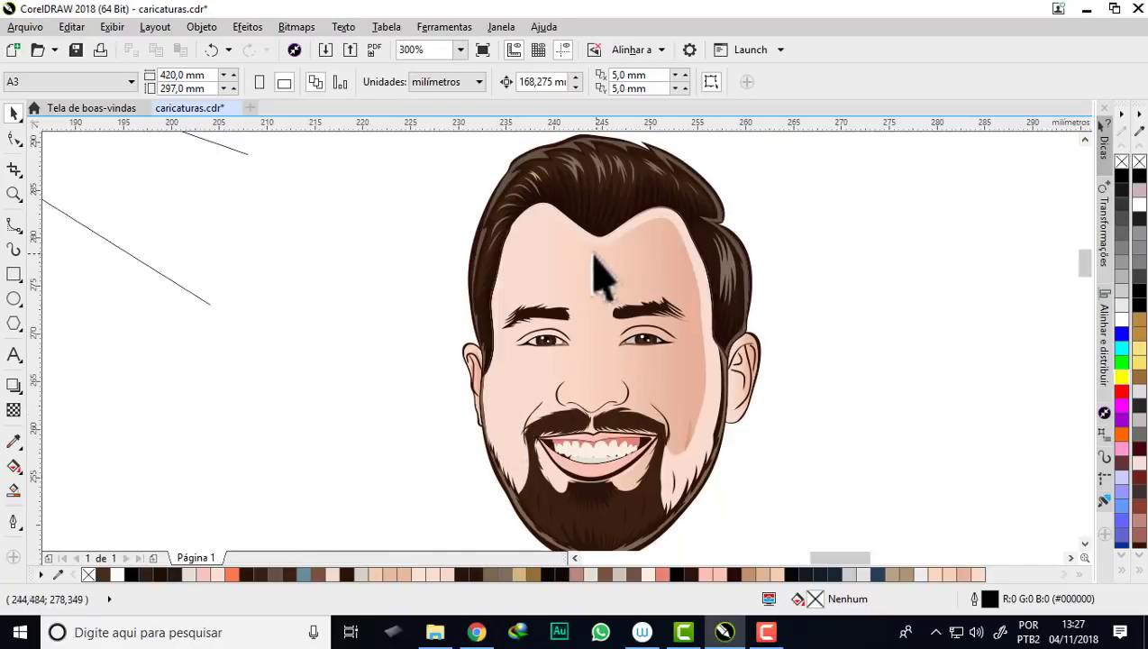
left_click(684, 448)
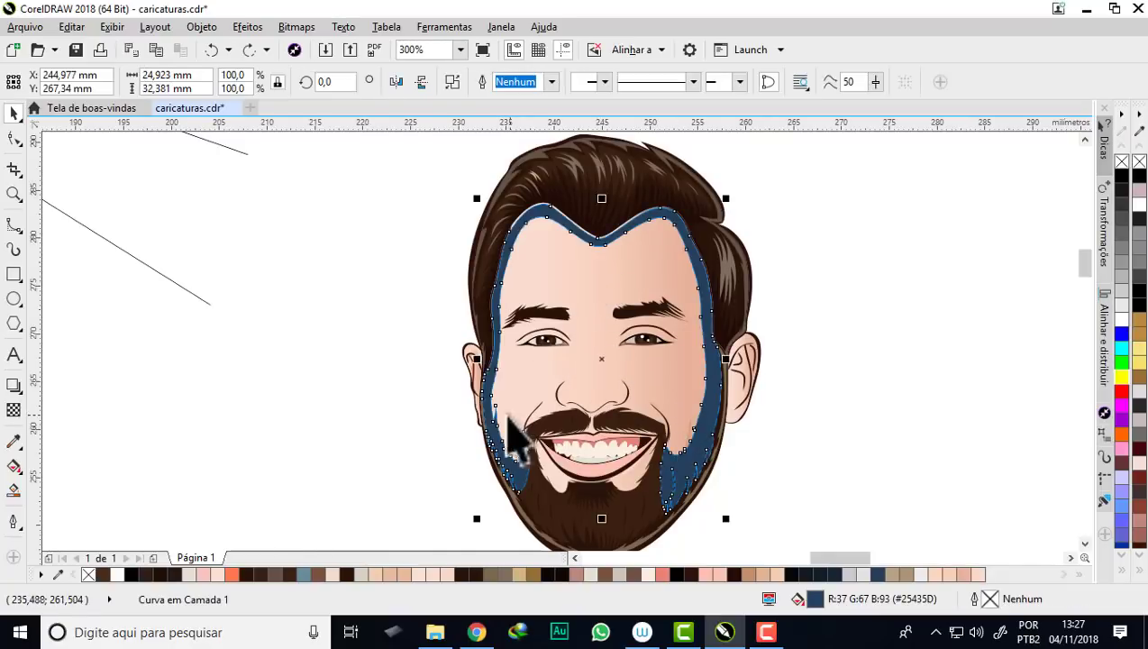
scroll(486, 410, "up", 1)
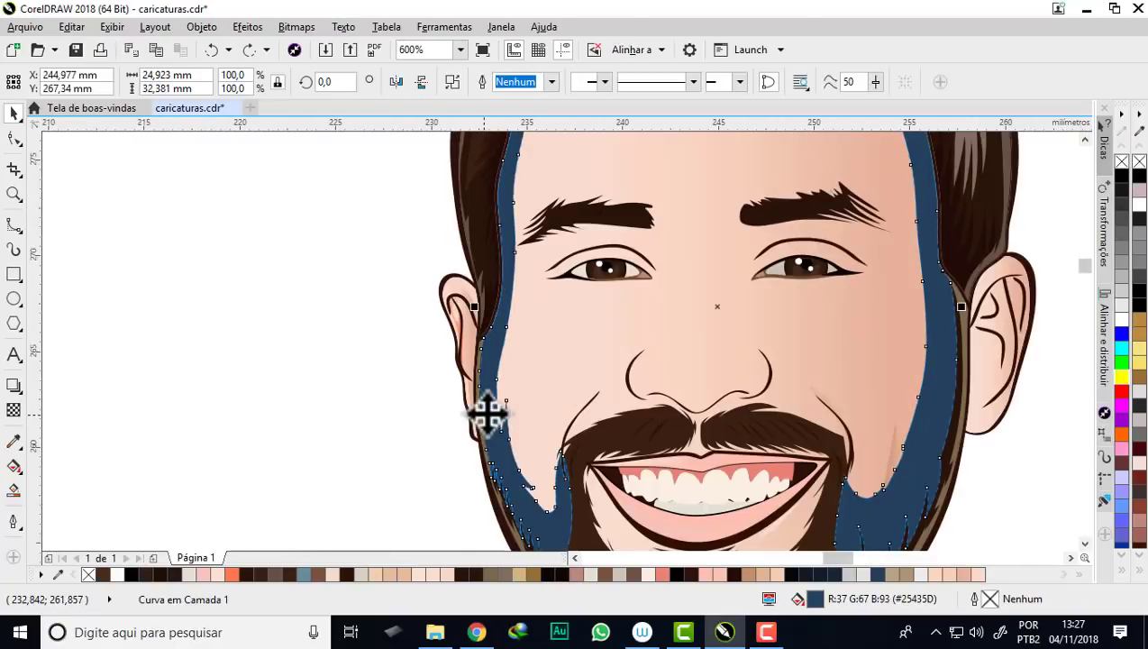
left_click(14, 441)
scroll(505, 395, "up", 2)
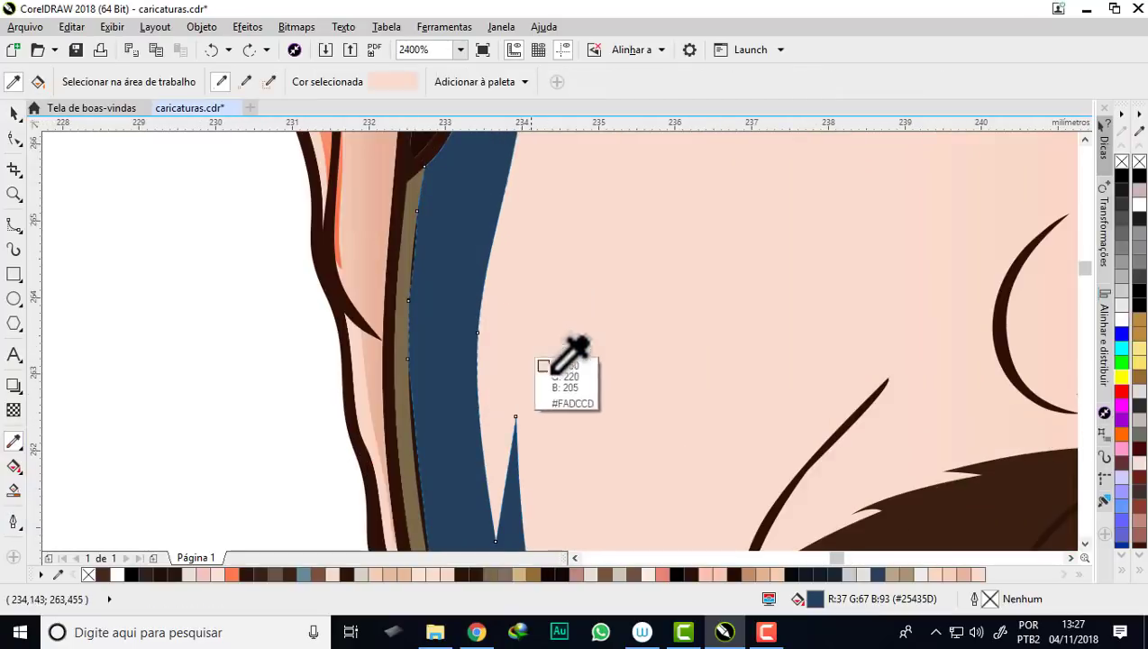
left_click(558, 321)
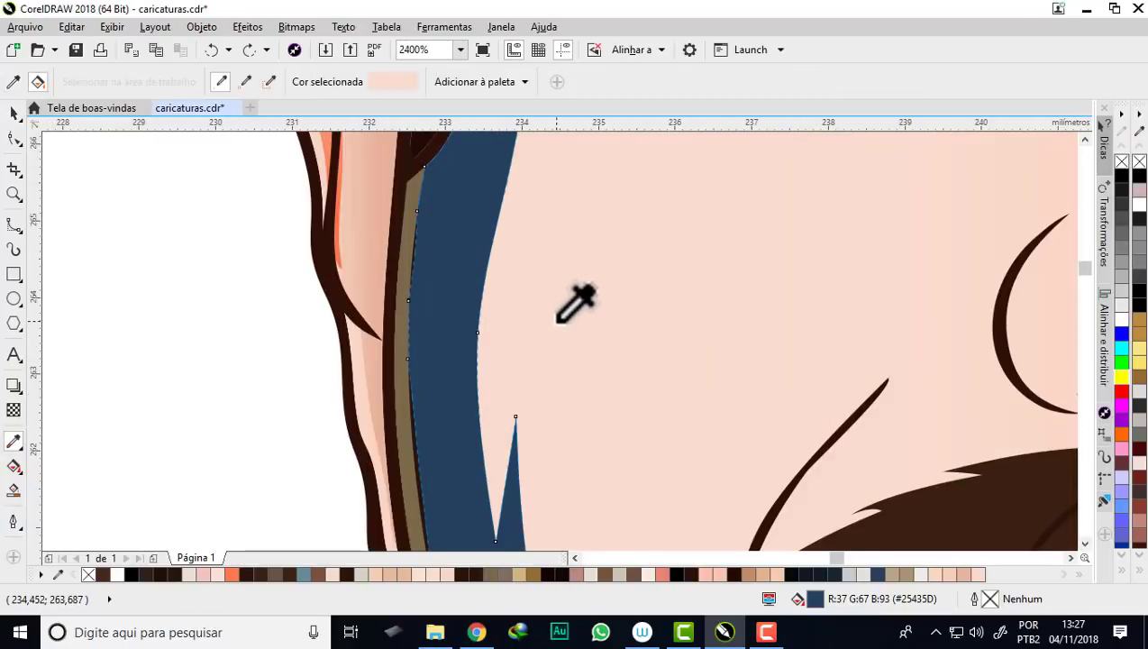
left_click(437, 275)
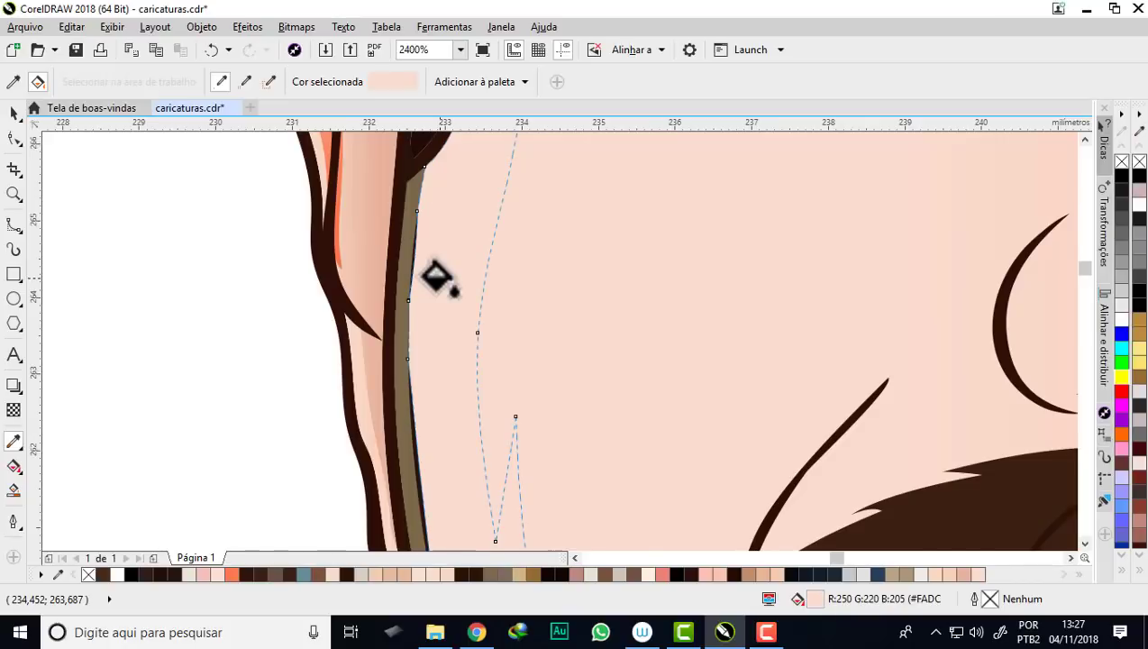
scroll(437, 276, "down", 2)
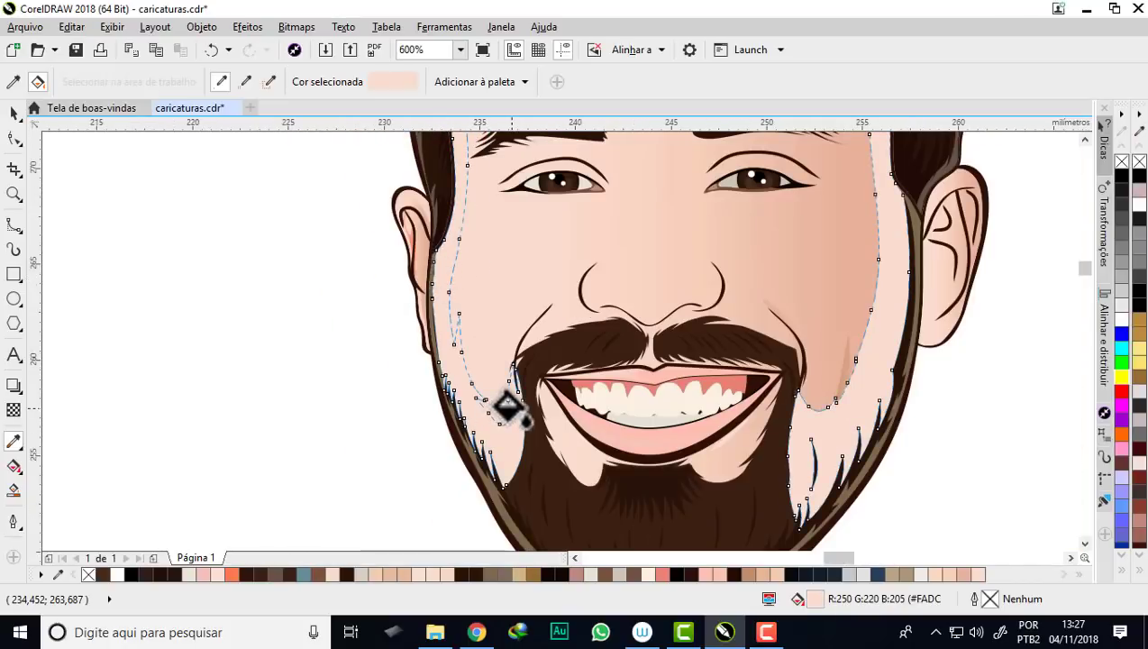
scroll(507, 407, "down", 2)
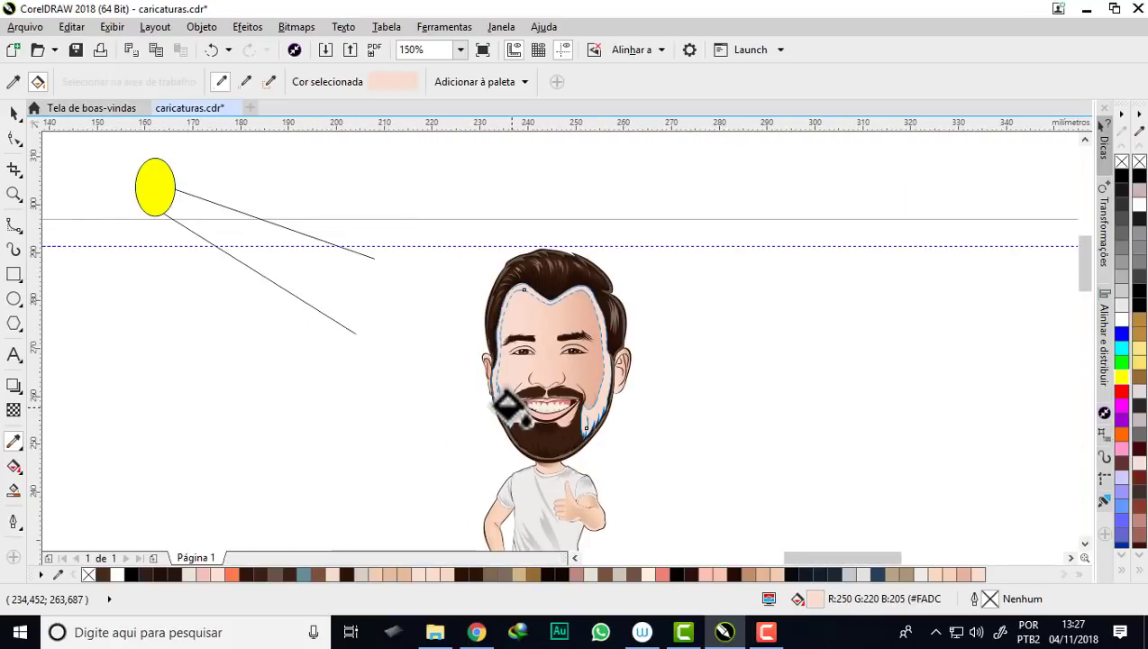
scroll(541, 297, "up", 1)
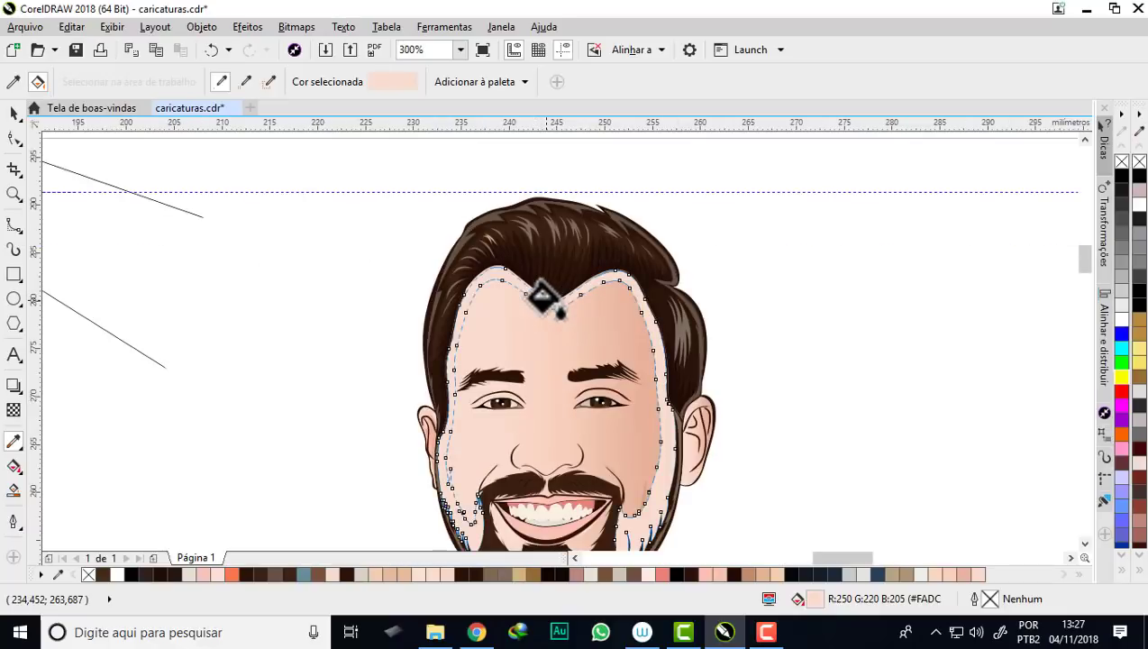
scroll(546, 300, "up", 1)
scroll(550, 301, "up", 1)
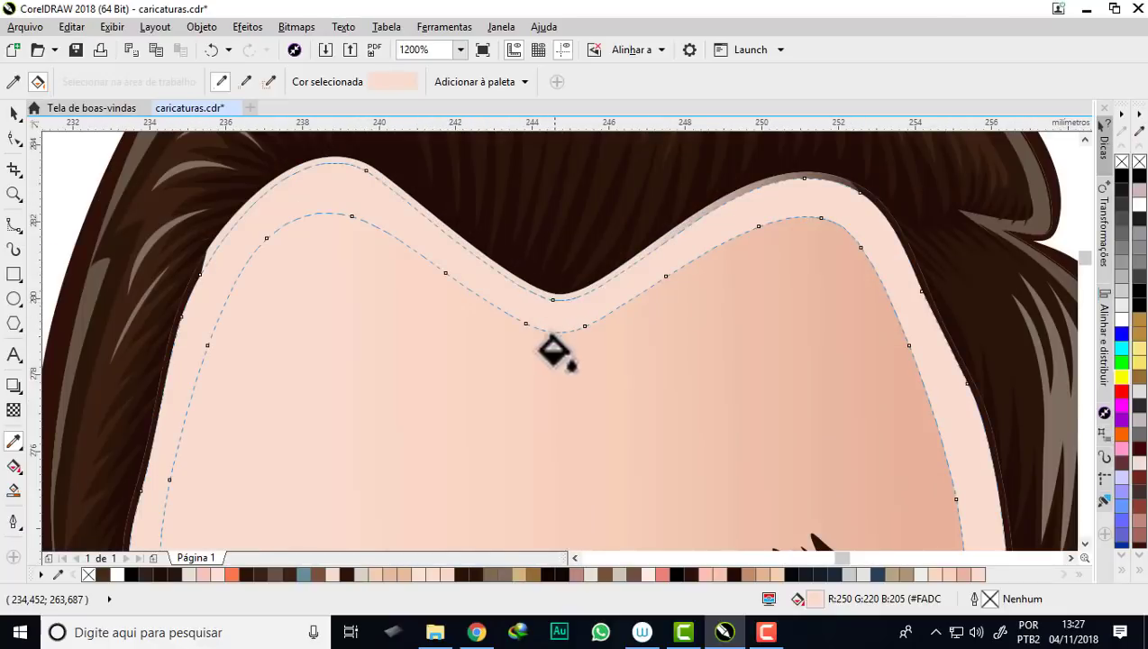
scroll(550, 301, "up", 2)
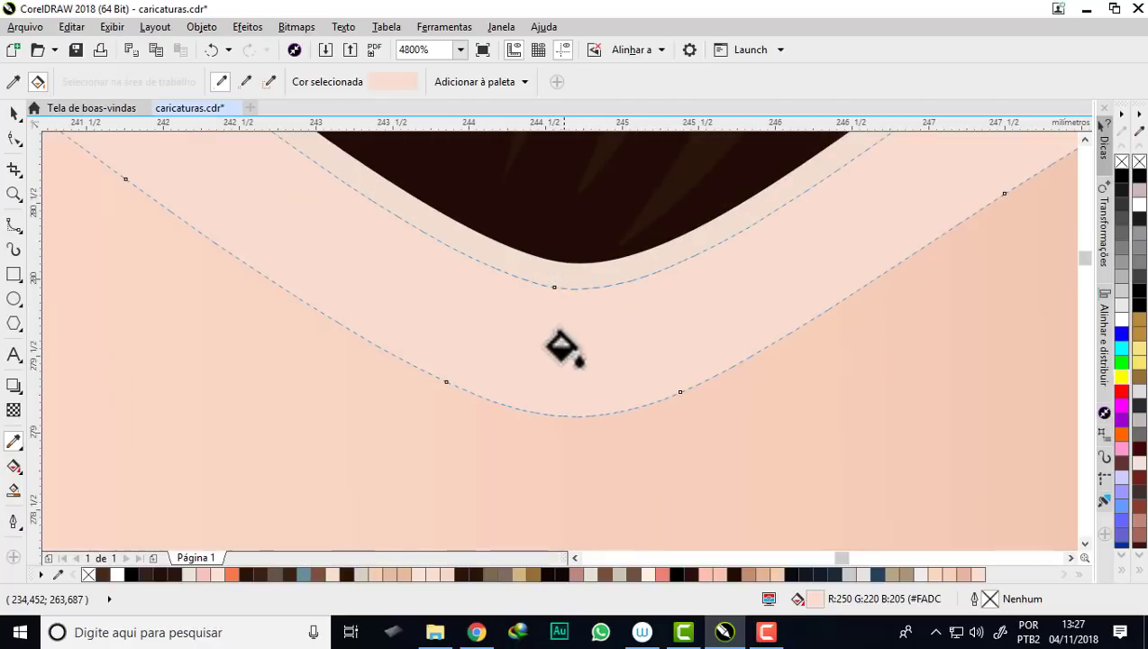
scroll(574, 336, "down", 1)
scroll(574, 336, "down", 2)
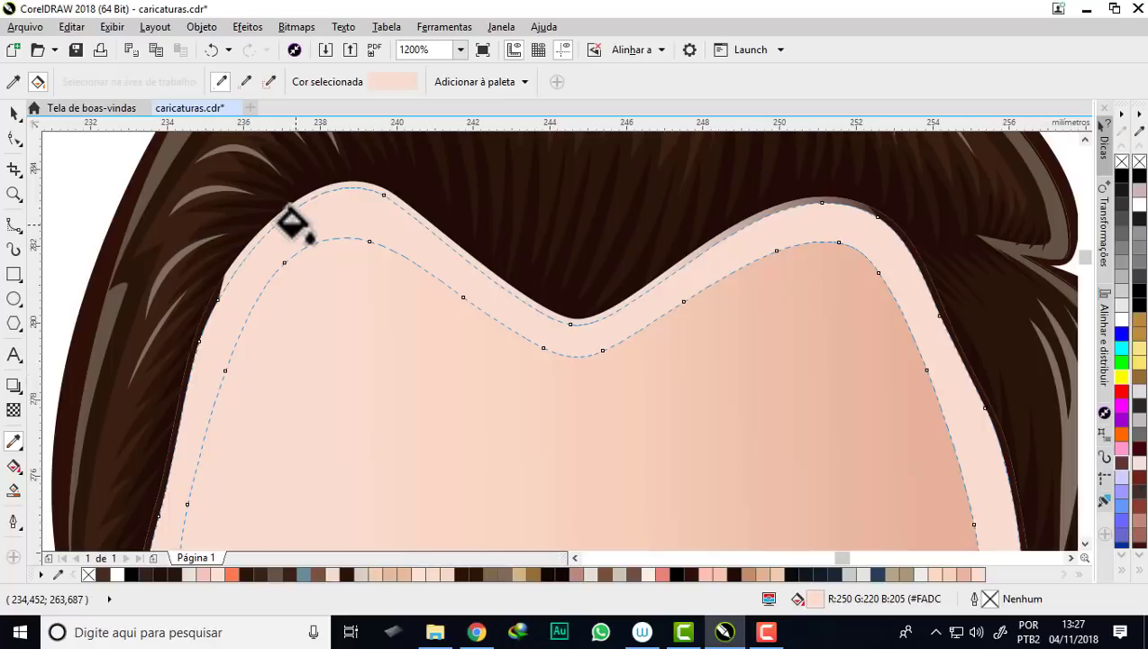
- Pick the Knife tool from the Crop flyout in 2-point line mode
left_click(16, 231)
mouse_move(14, 112)
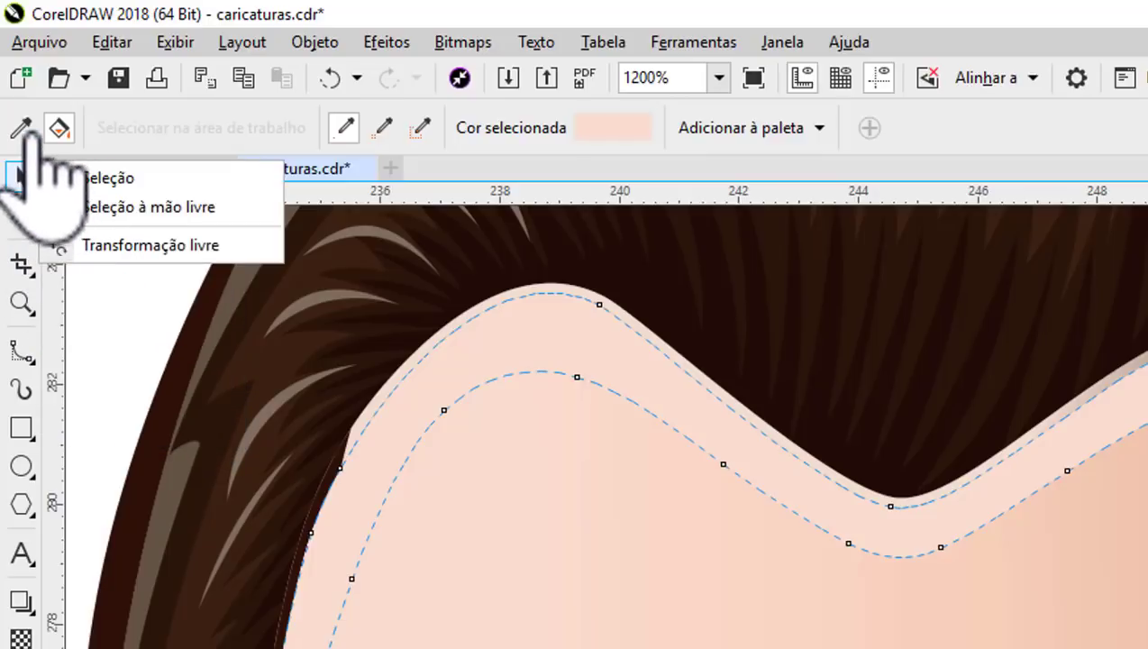
left_click(45, 271)
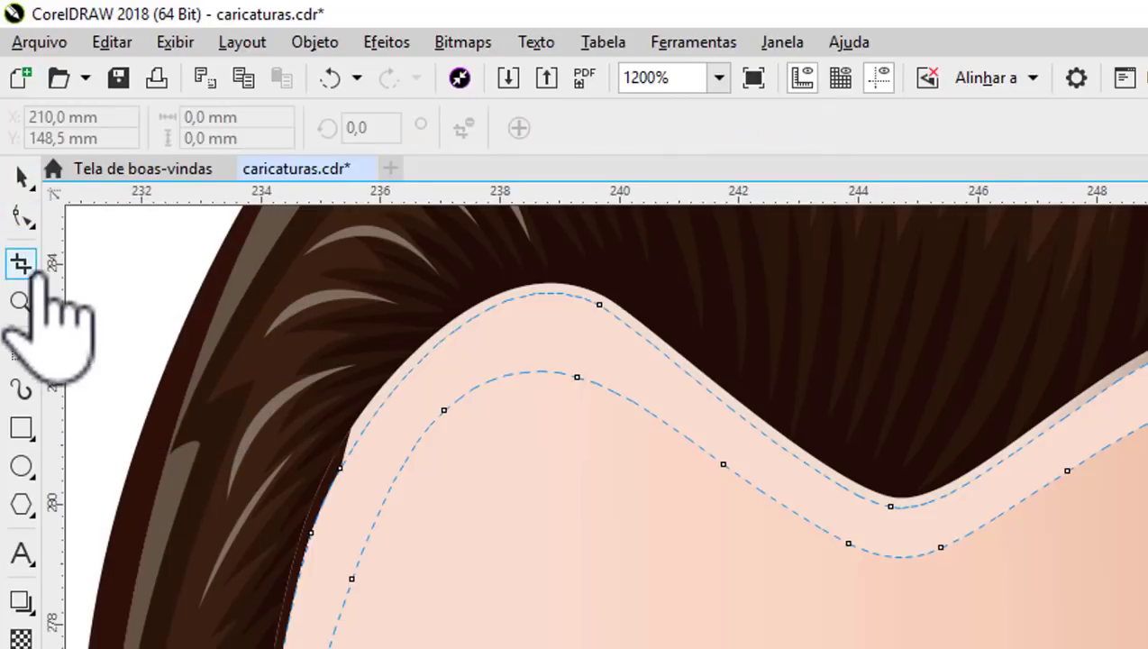
mouse_move(22, 263)
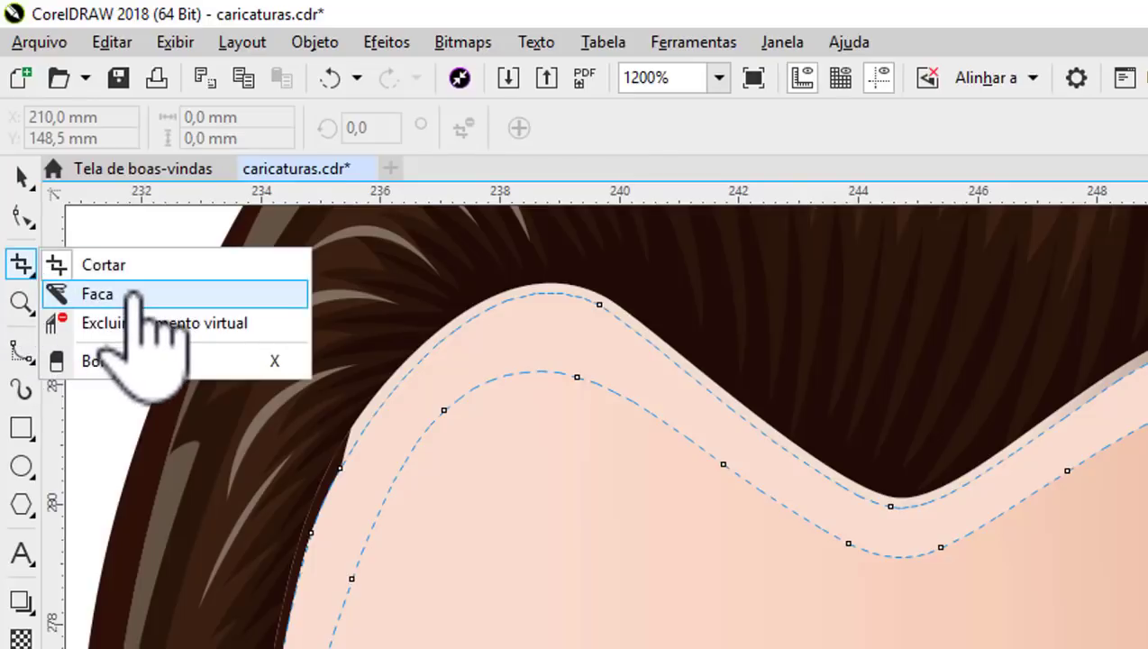
left_click(99, 295)
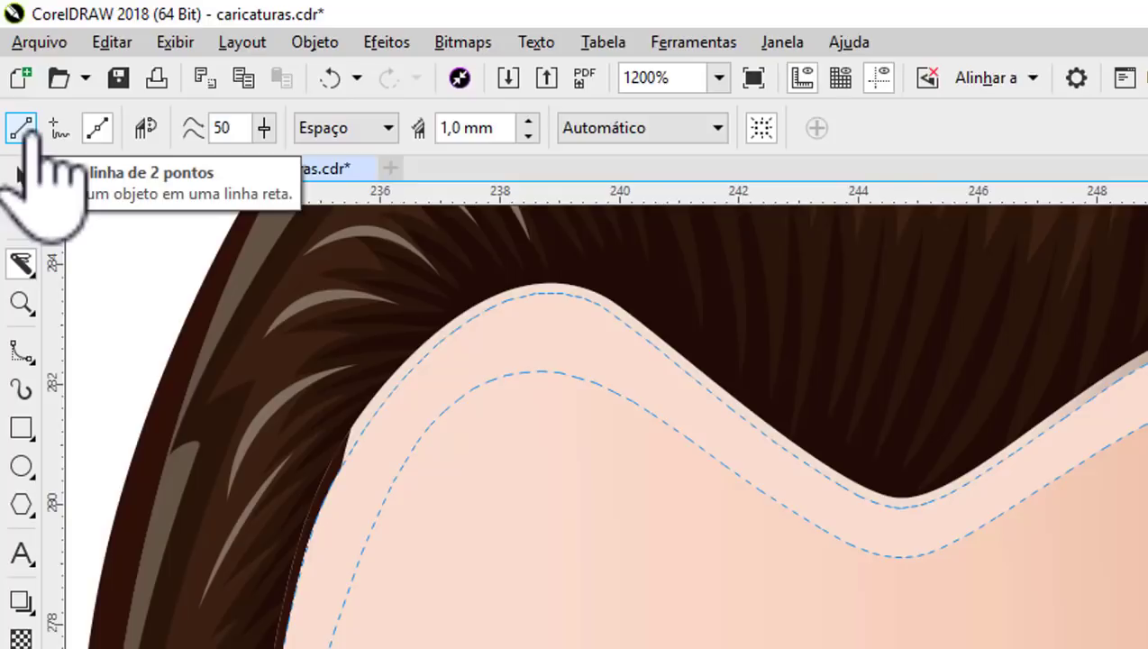
left_click(21, 131)
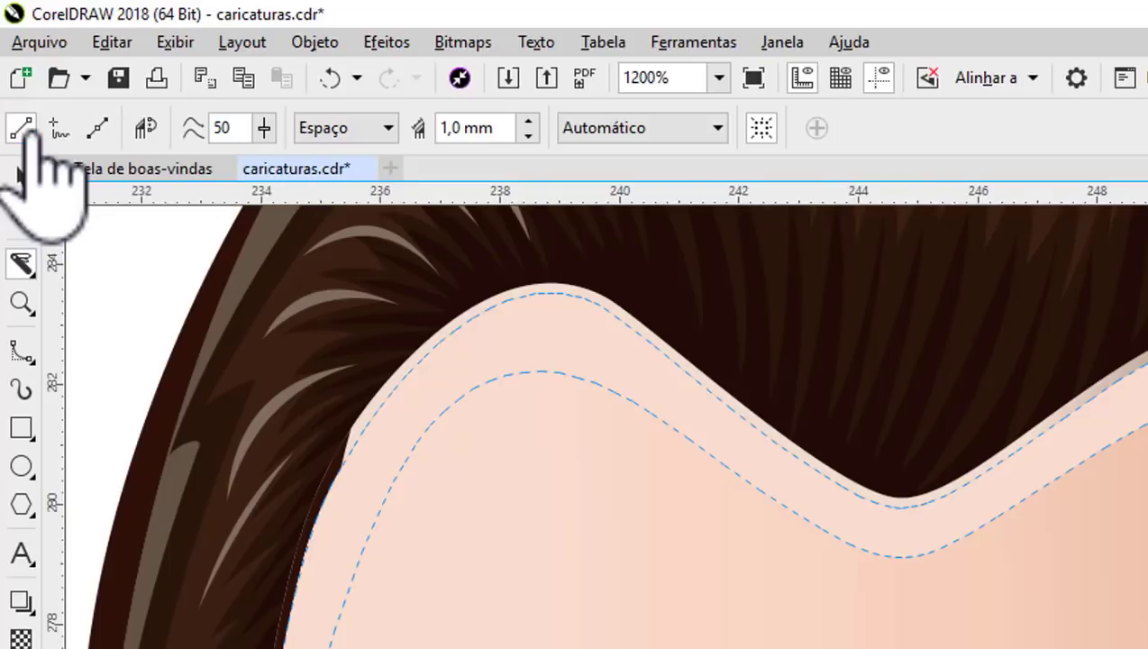
scroll(915, 505, "up", 2)
scroll(901, 523, "up", 2)
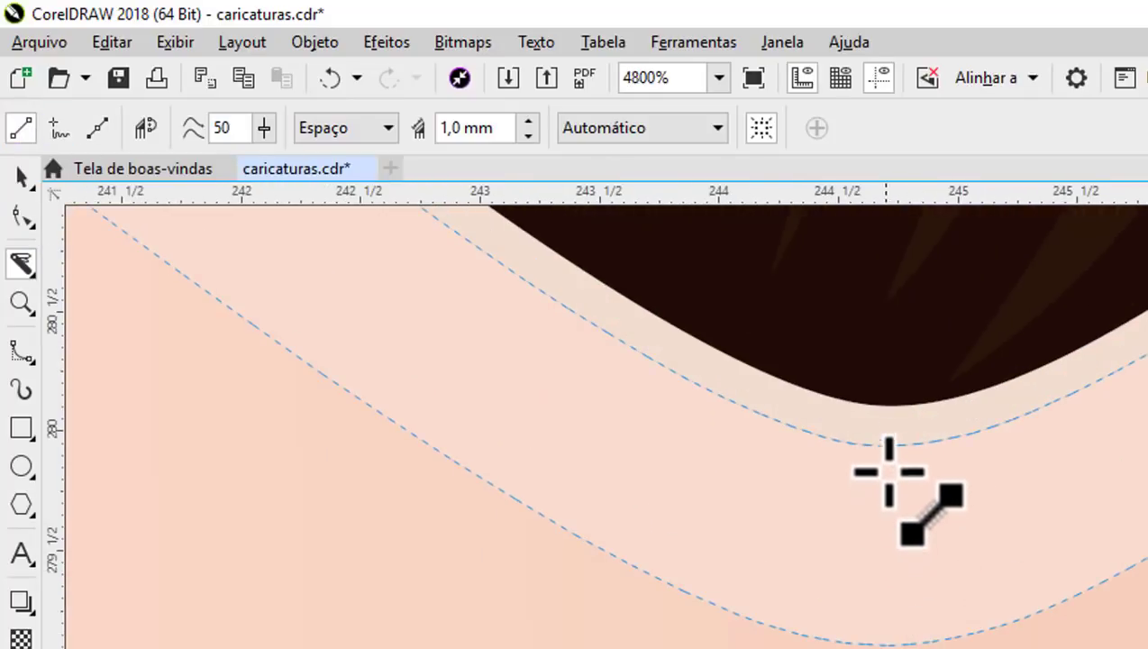
scroll(271, 351, "down", 1)
scroll(99, 261, "down", 1)
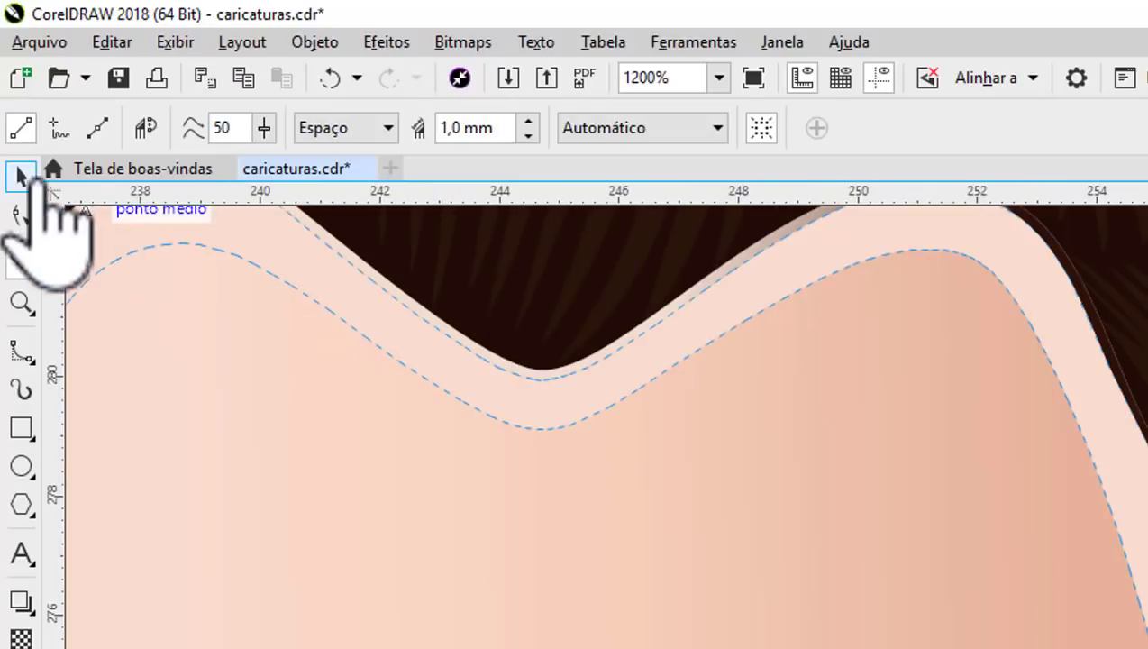
scroll(525, 376, "up", 1)
scroll(526, 370, "up", 1)
- Cut the forehead shape straight down from the hairline dip
left_click(22, 177)
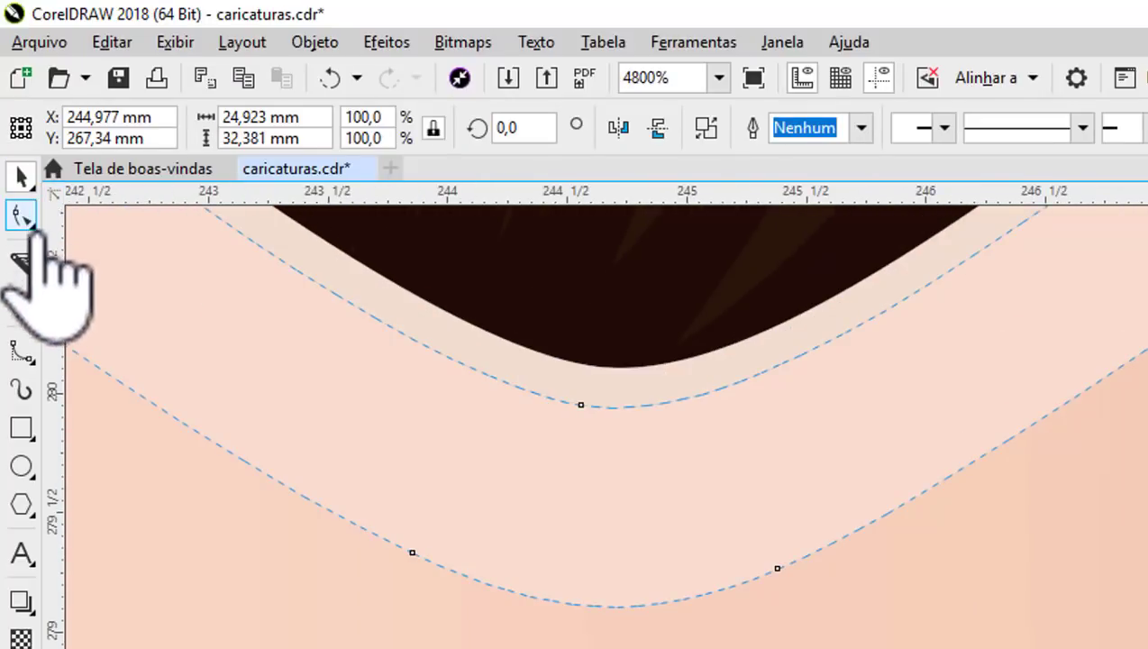
left_click(25, 262)
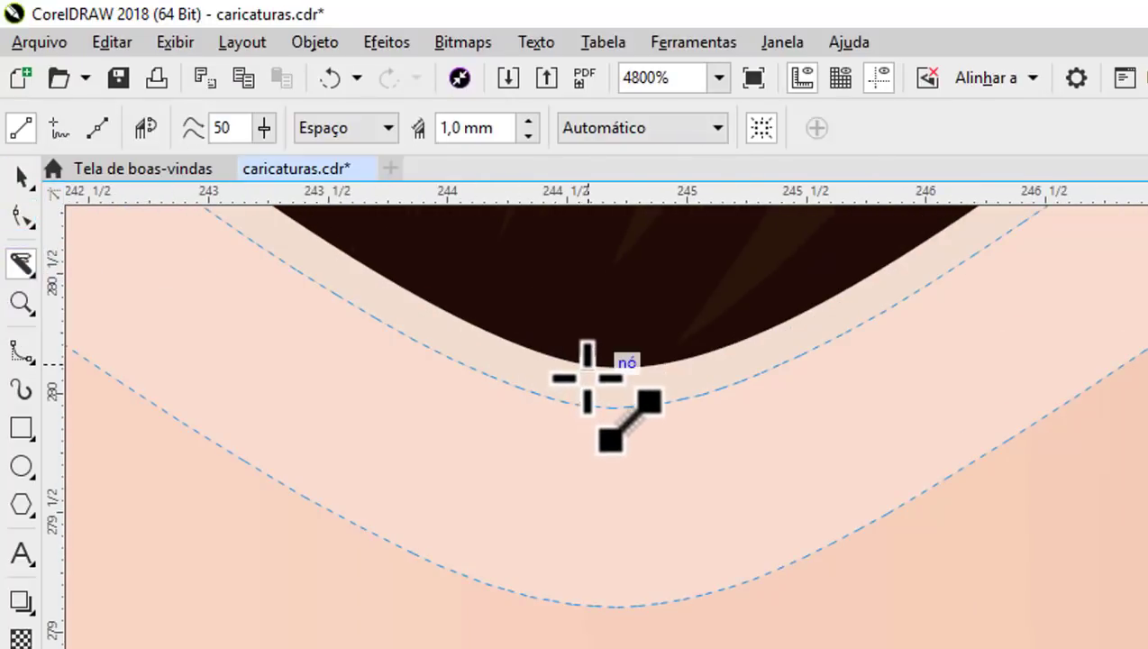
left_click_drag(587, 377, 639, 647)
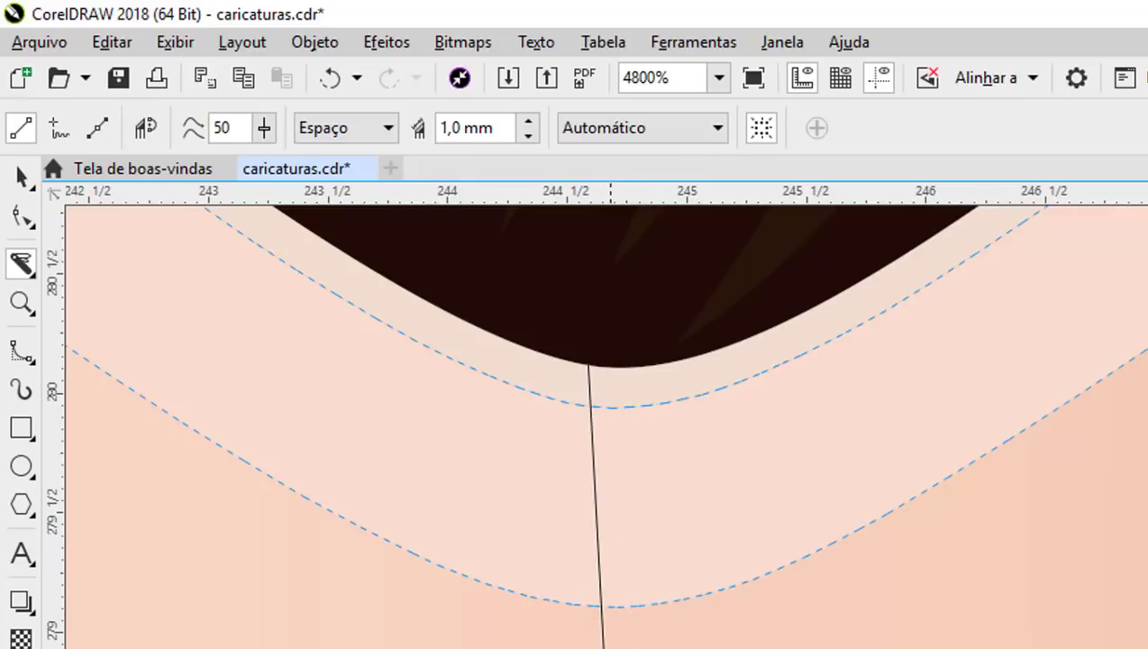
scroll(645, 501, "down", 2)
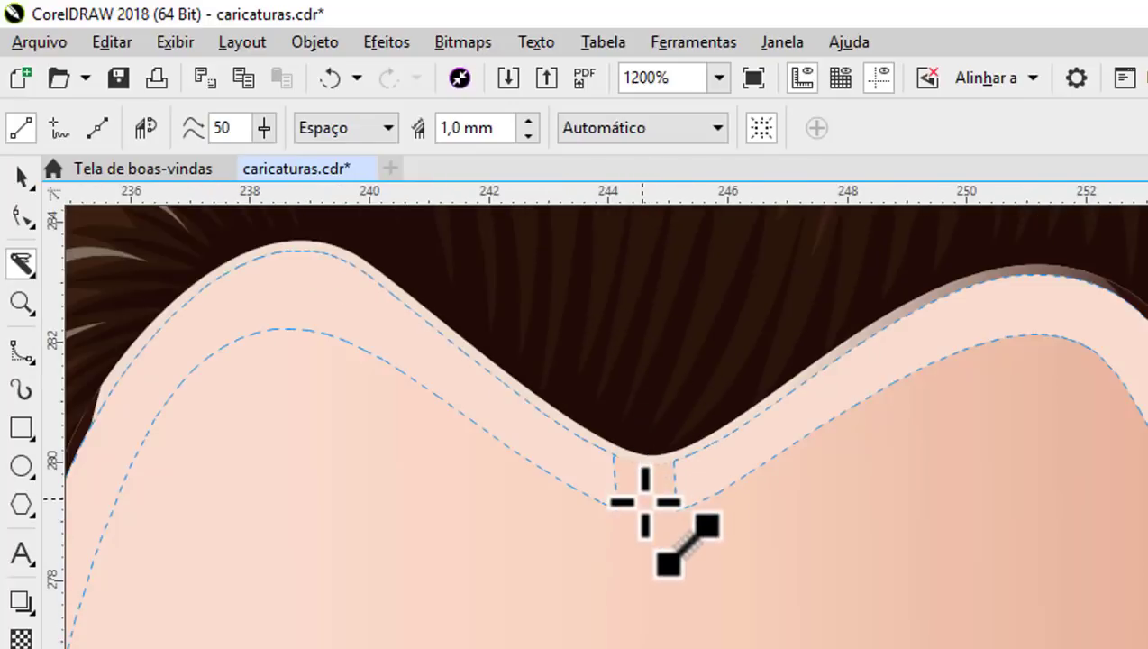
key("space")
scroll(598, 295, "down", 1)
scroll(429, 210, "down", 2)
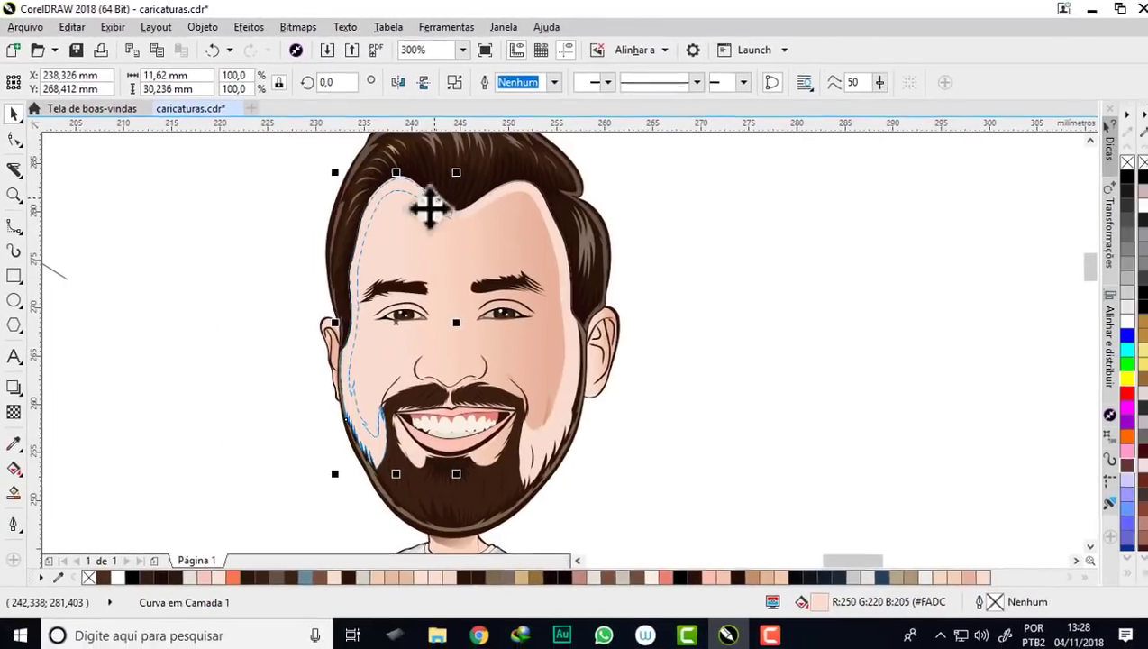
scroll(346, 360, "up", 1)
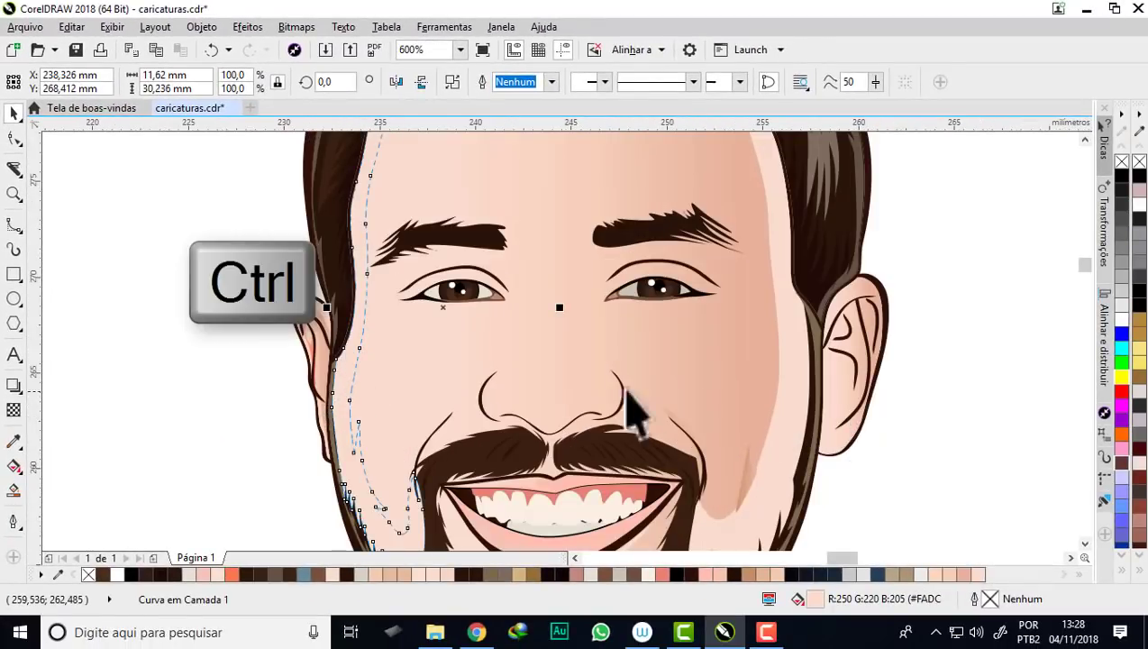
scroll(352, 389, "left", 1)
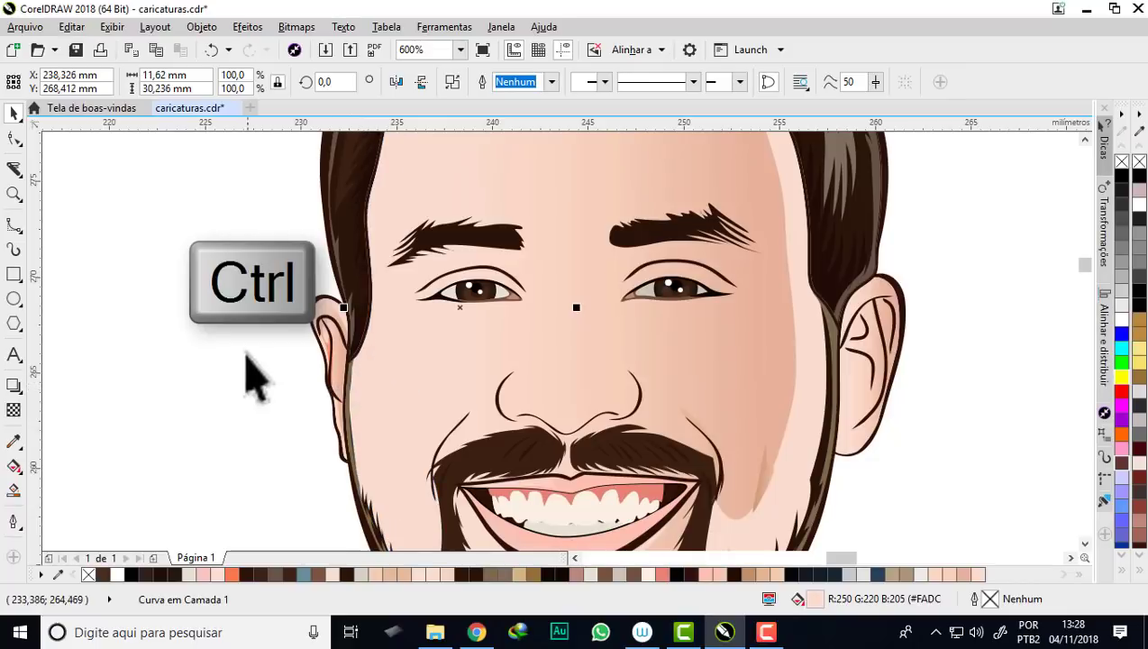
left_click_drag(359, 397, 366, 389)
scroll(366, 389, "up", 1)
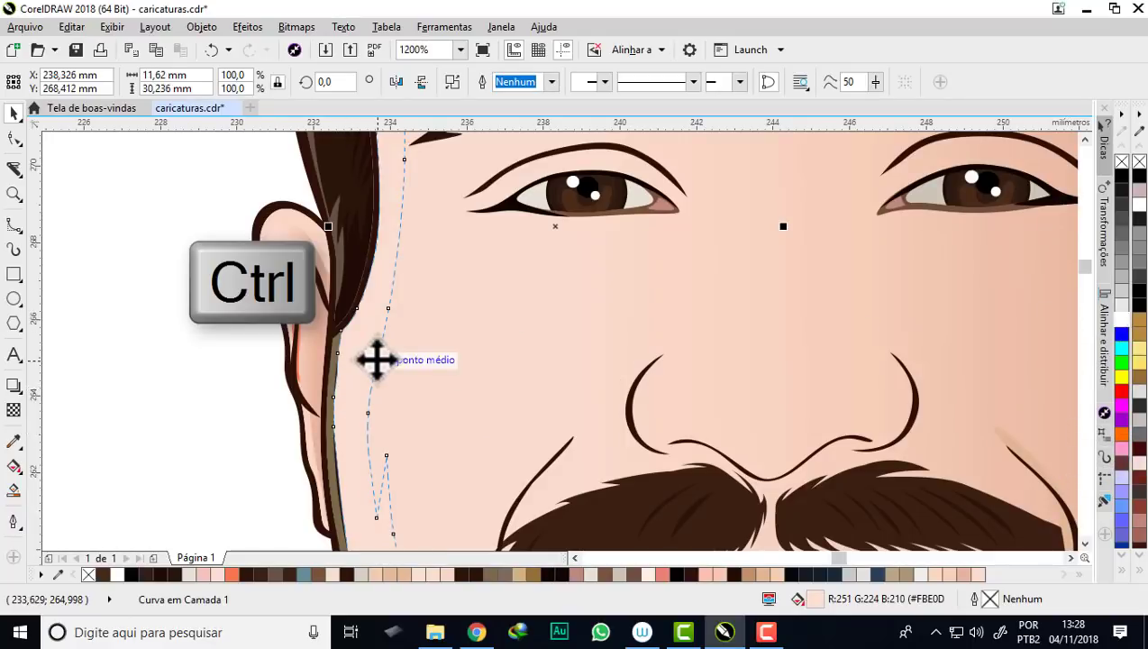
scroll(347, 338, "down", 2)
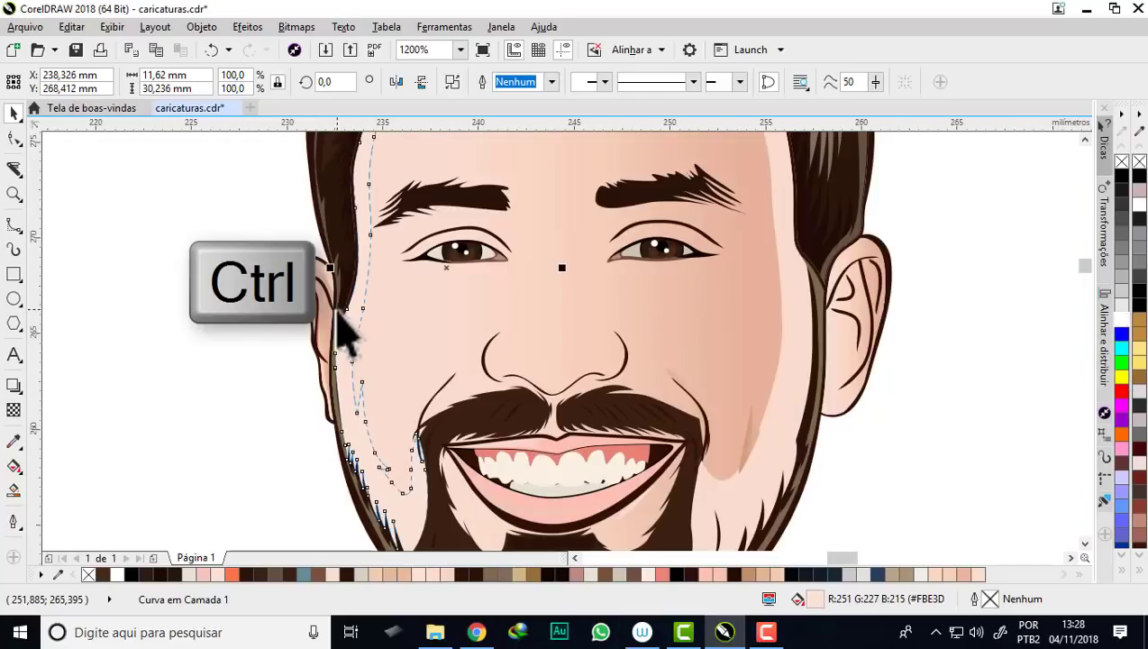
left_click(223, 347)
scroll(356, 419, "up", 2)
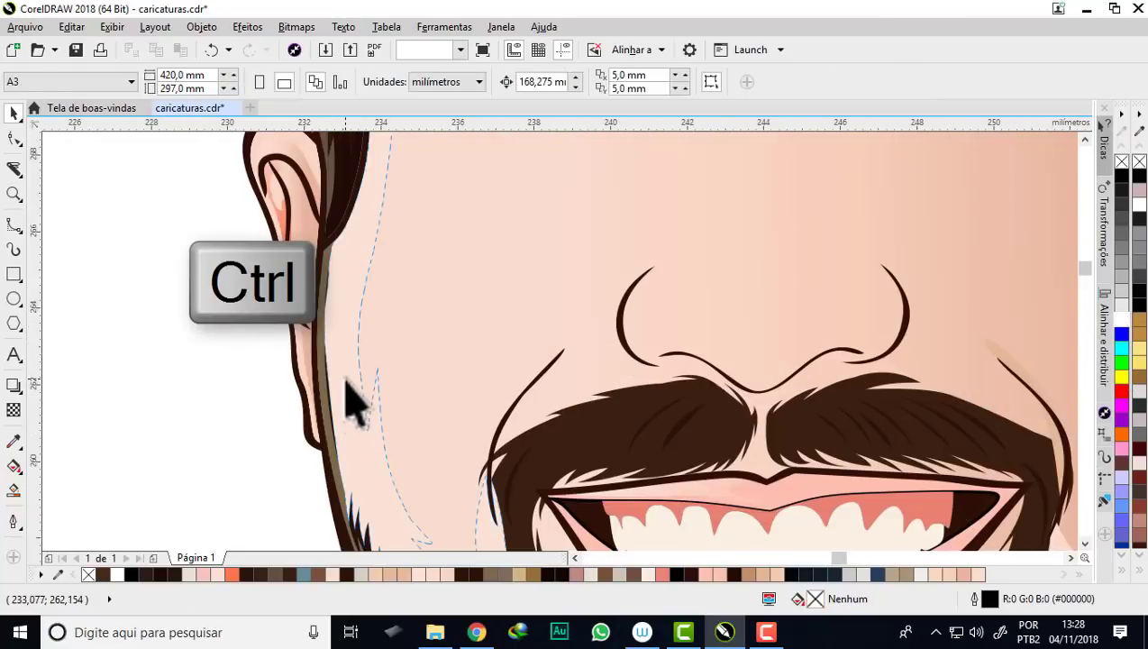
left_click(346, 381, "ctrl")
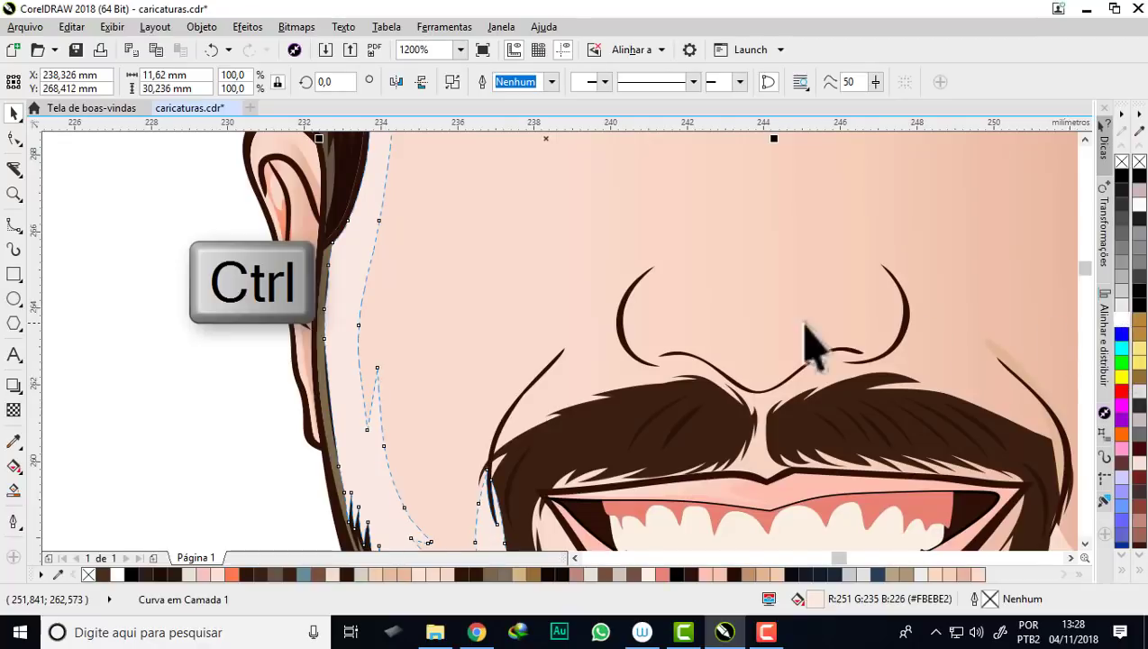
scroll(675, 321, "down", 2)
left_click(351, 361)
scroll(424, 351, "down", 5)
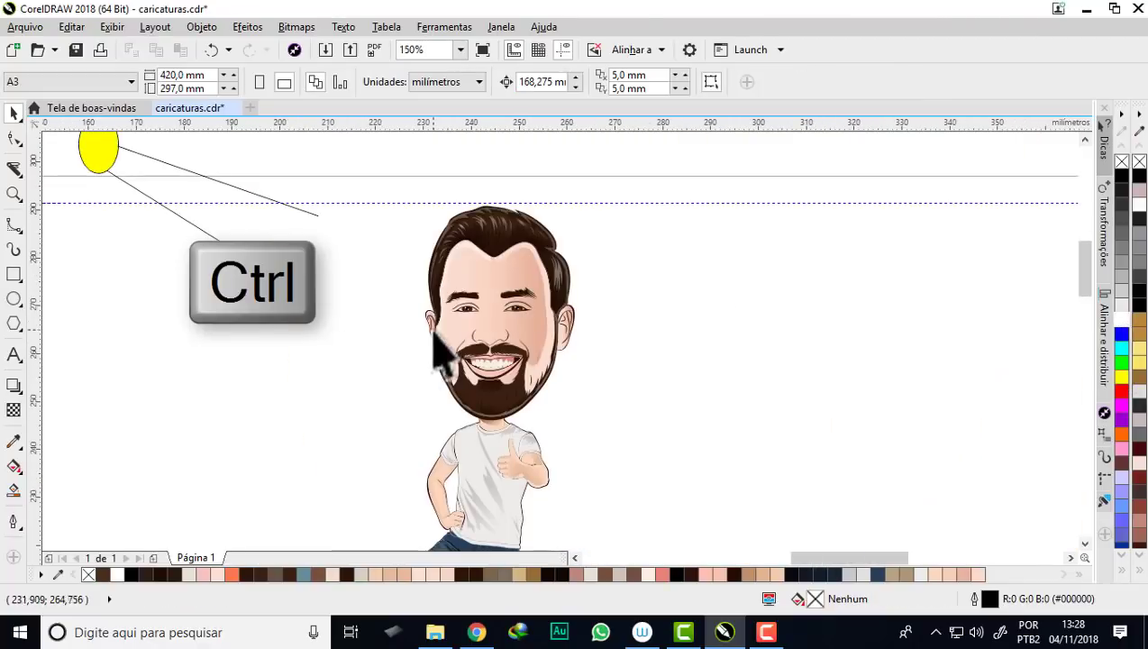
scroll(441, 333, "up", 5)
scroll(468, 338, "up", 2)
left_click(483, 326, "ctrl")
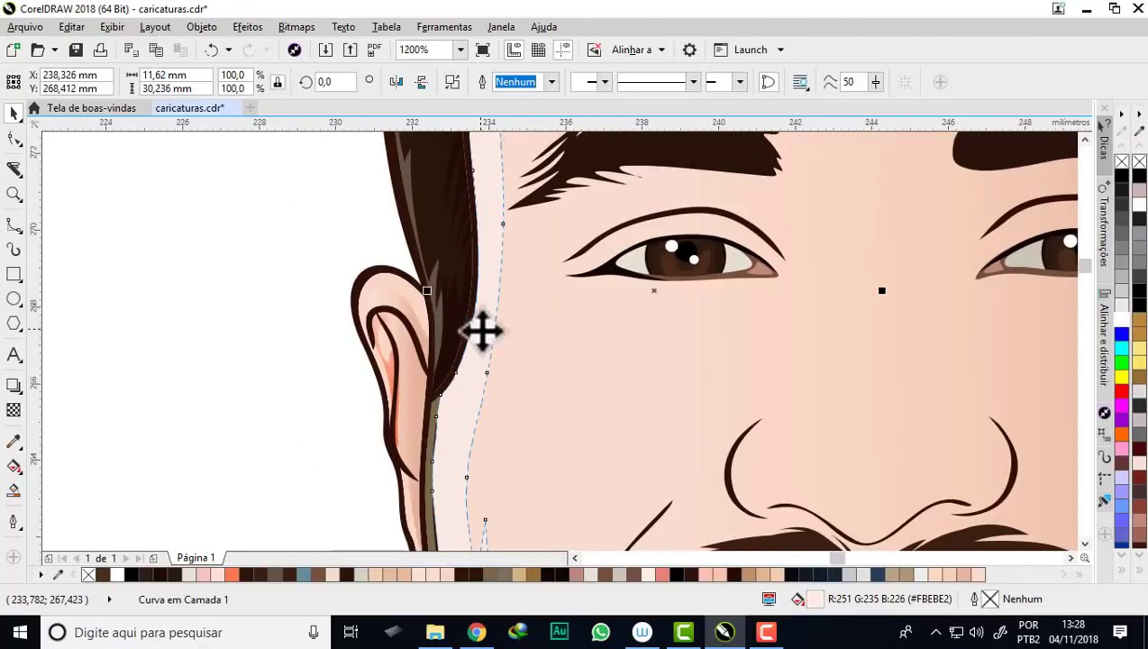
scroll(483, 328, "down", 4)
left_click(705, 389)
scroll(696, 371, "up", 4)
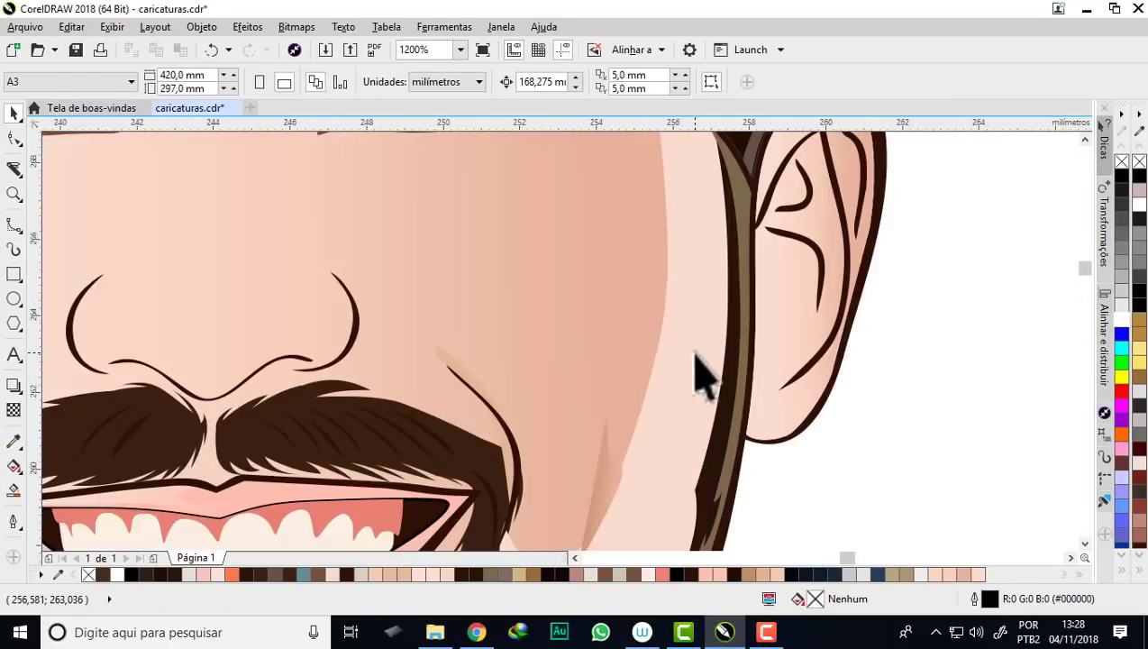
left_click(696, 361, "ctrl")
- Fill the right face-edge shape with the darker cheek tone #E6B298
left_click(14, 442)
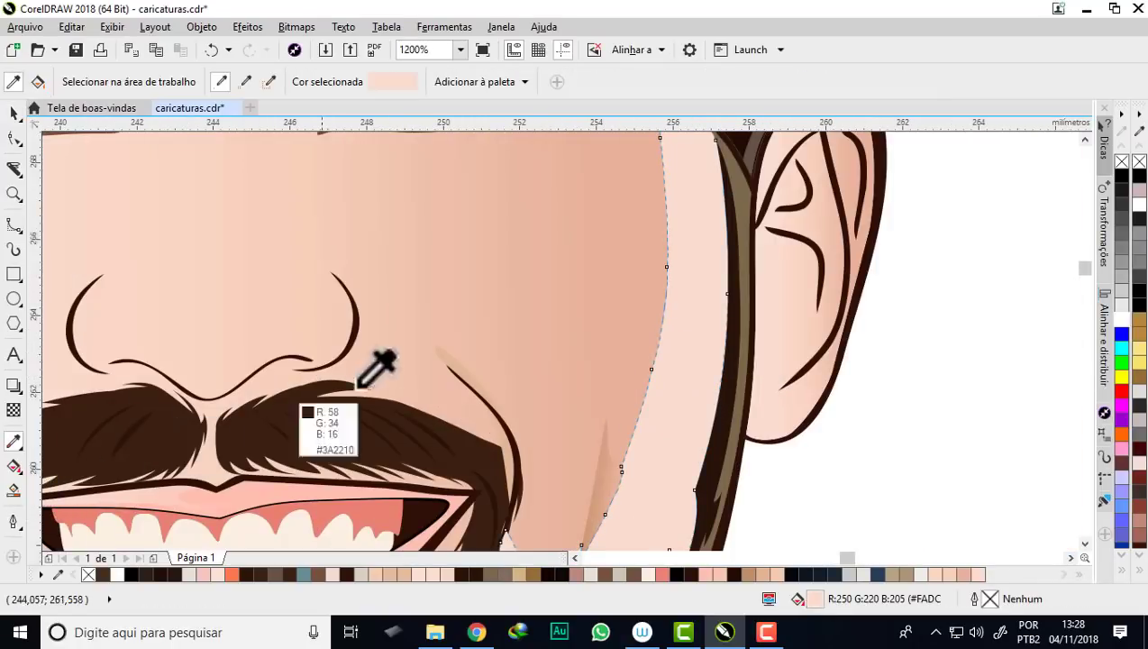
left_click(605, 300)
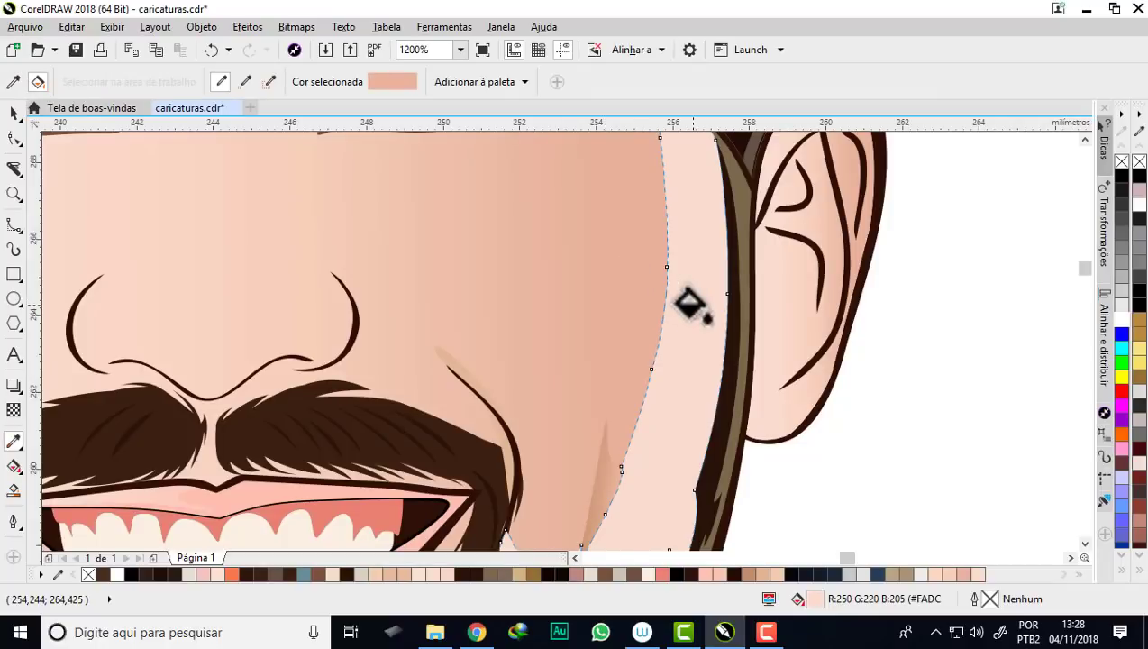
left_click(685, 300)
scroll(680, 311, "down", 4)
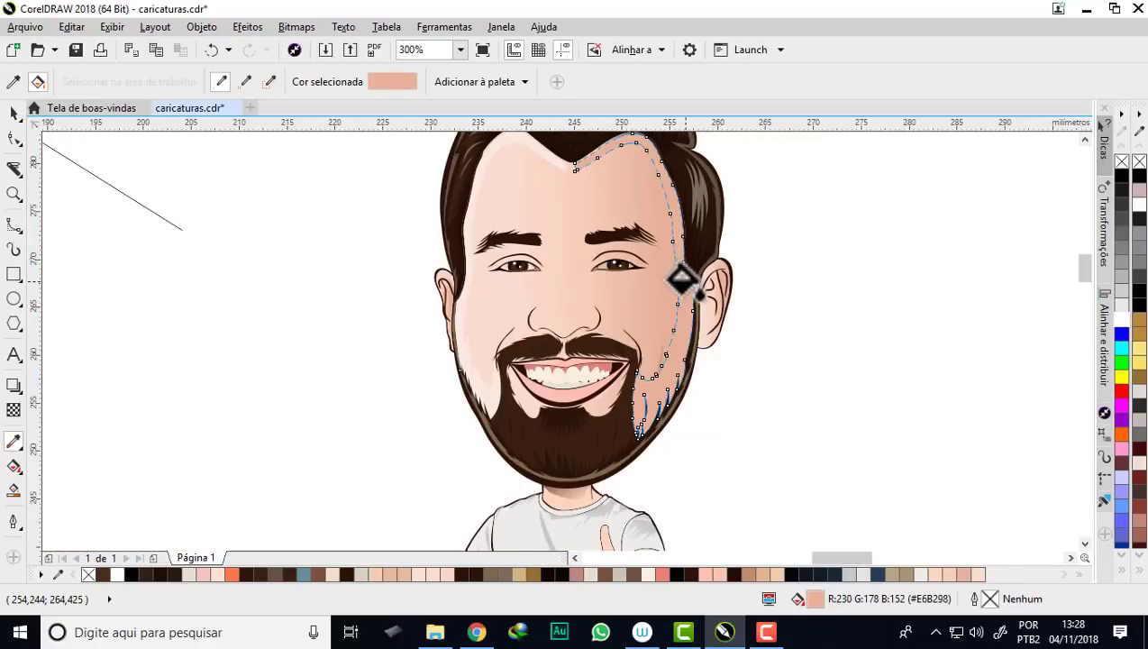
scroll(684, 279, "up", 2)
- Lighten the right cheek shading shape's fill to #EBC1AB from the palette, then deselect
left_click(15, 112)
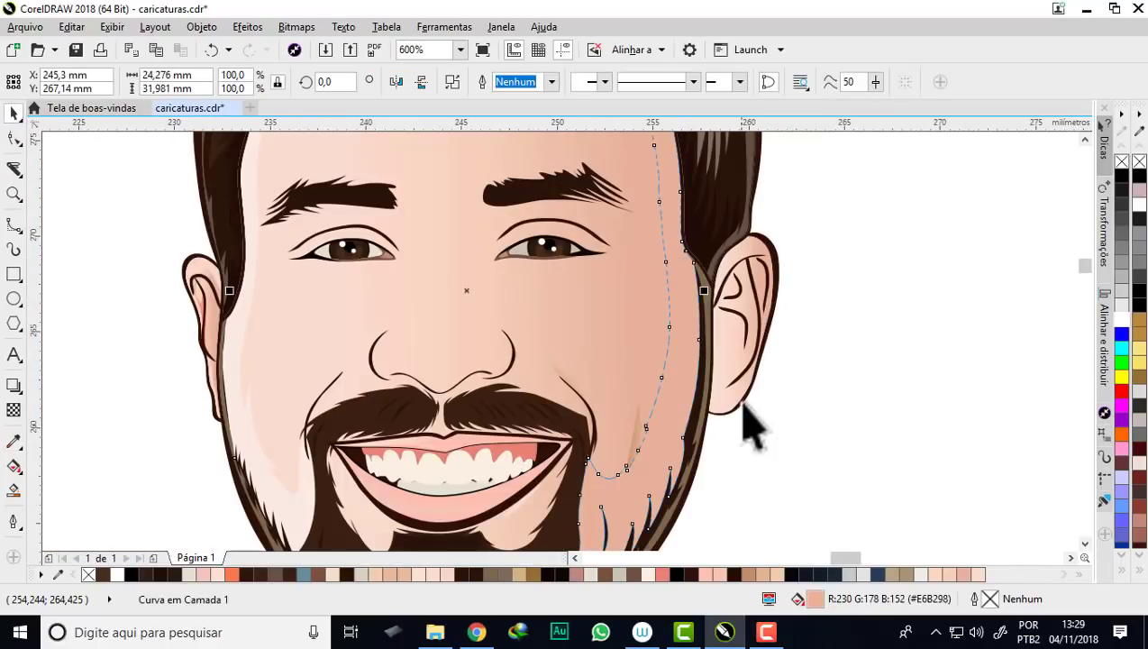
left_click(856, 433)
left_click(672, 354)
left_click_drag(671, 353, 906, 388)
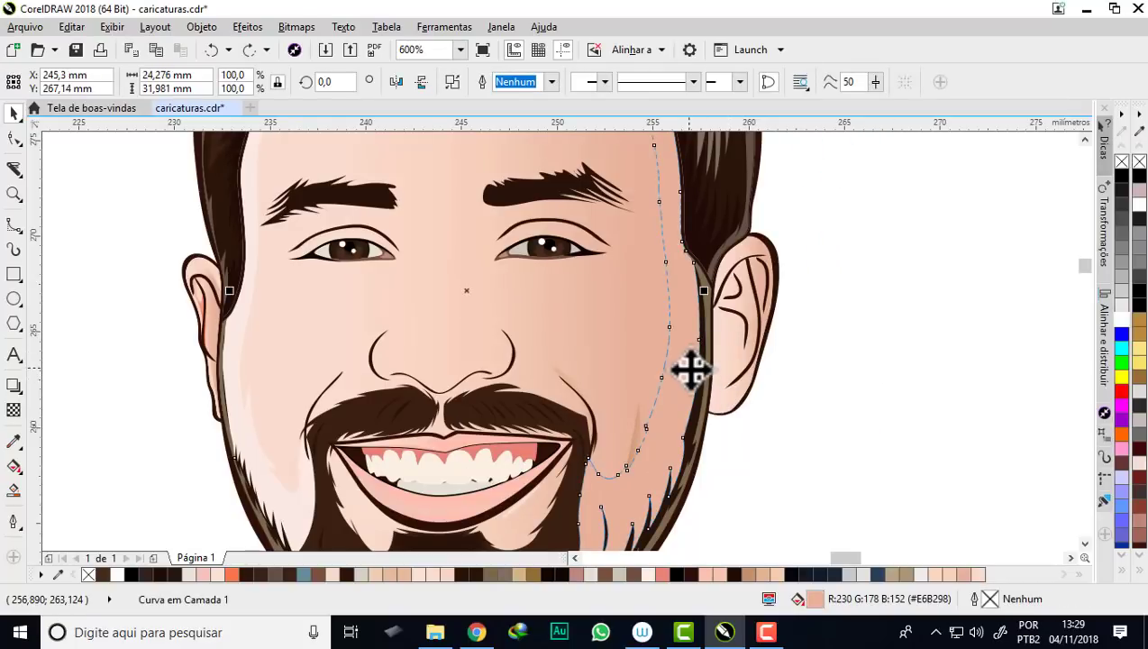
left_click(1121, 318, "ctrl")
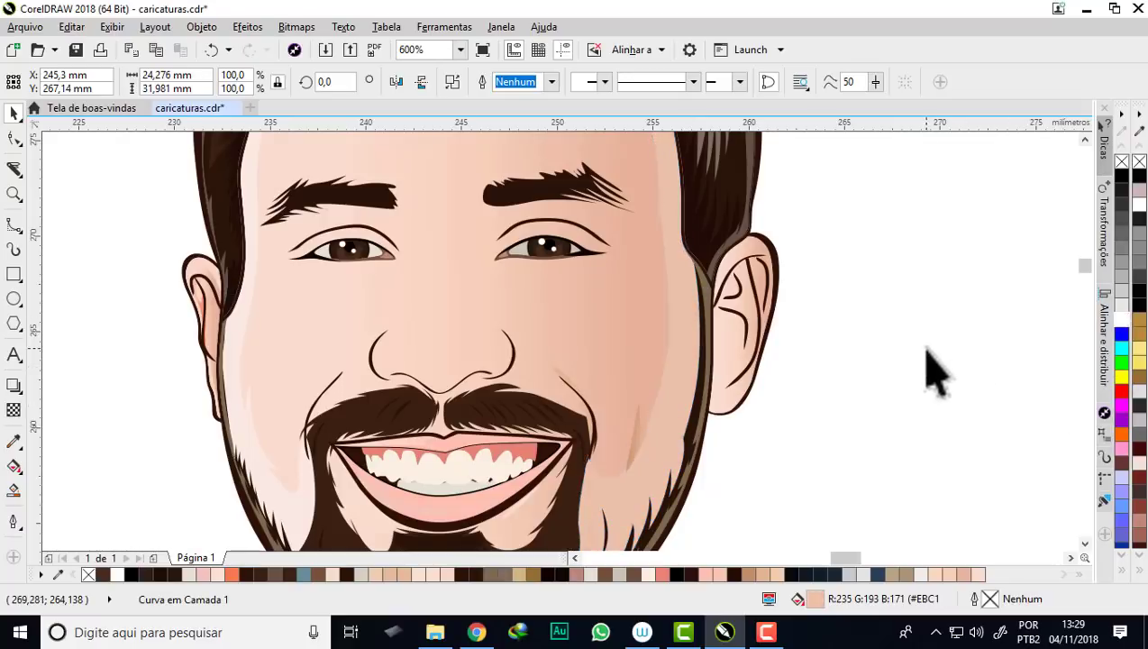
left_click(926, 346)
scroll(641, 389, "down", 2)
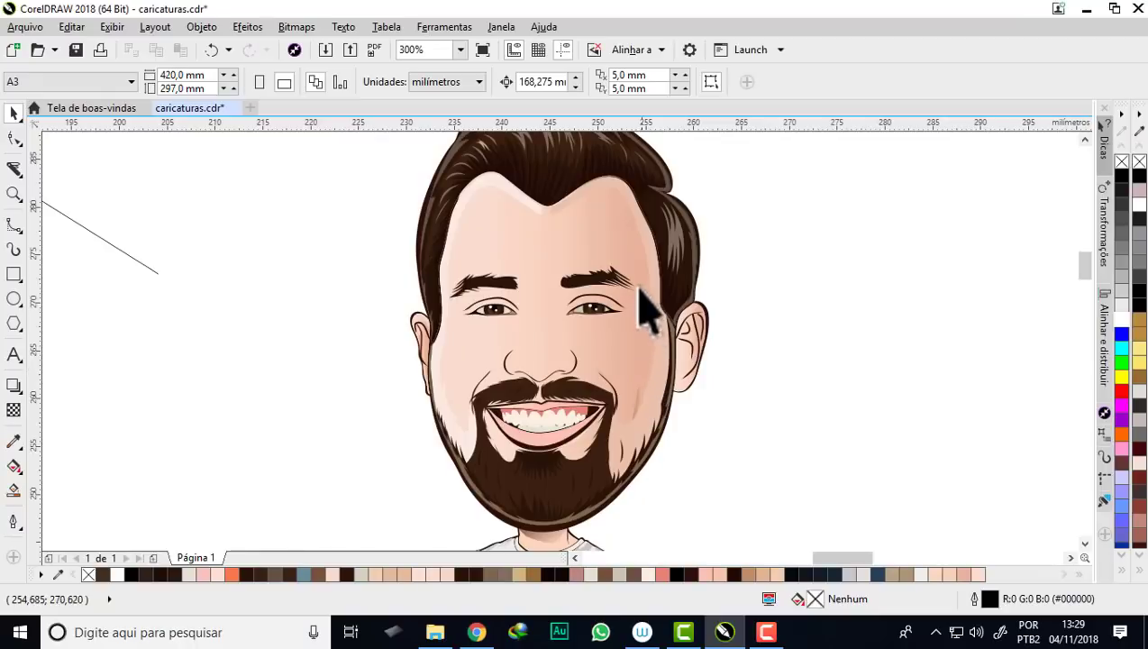
scroll(639, 290, "up", 2)
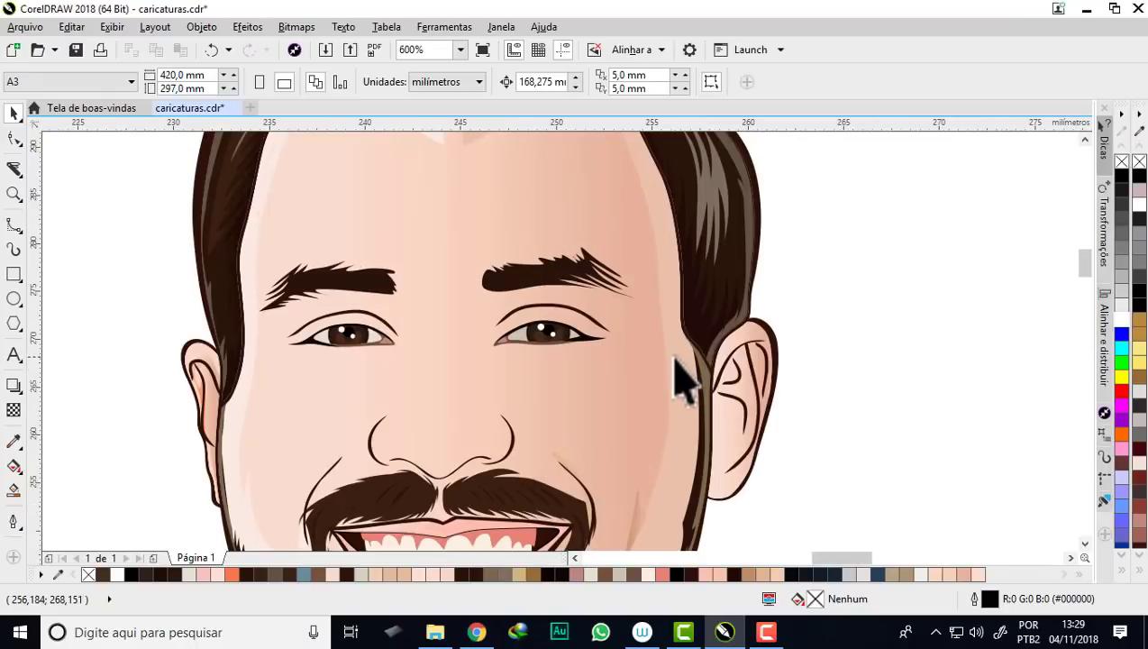
scroll(675, 361, "down", 2)
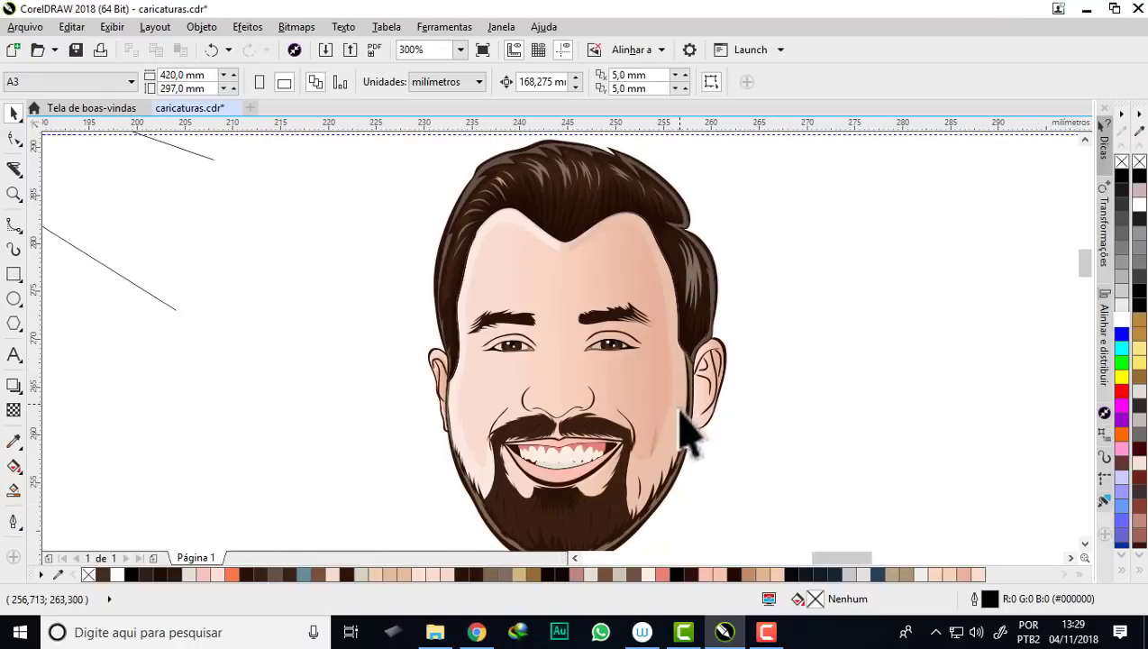
scroll(683, 469, "up", 2)
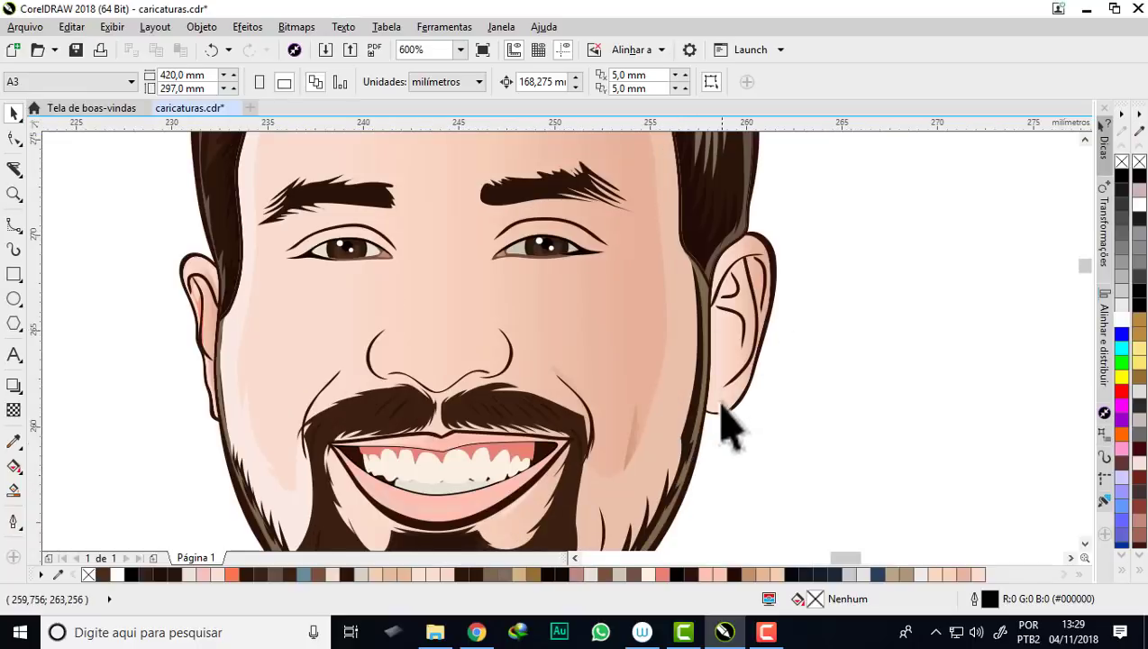
scroll(664, 401, "down", 2)
scroll(662, 428, "up", 2)
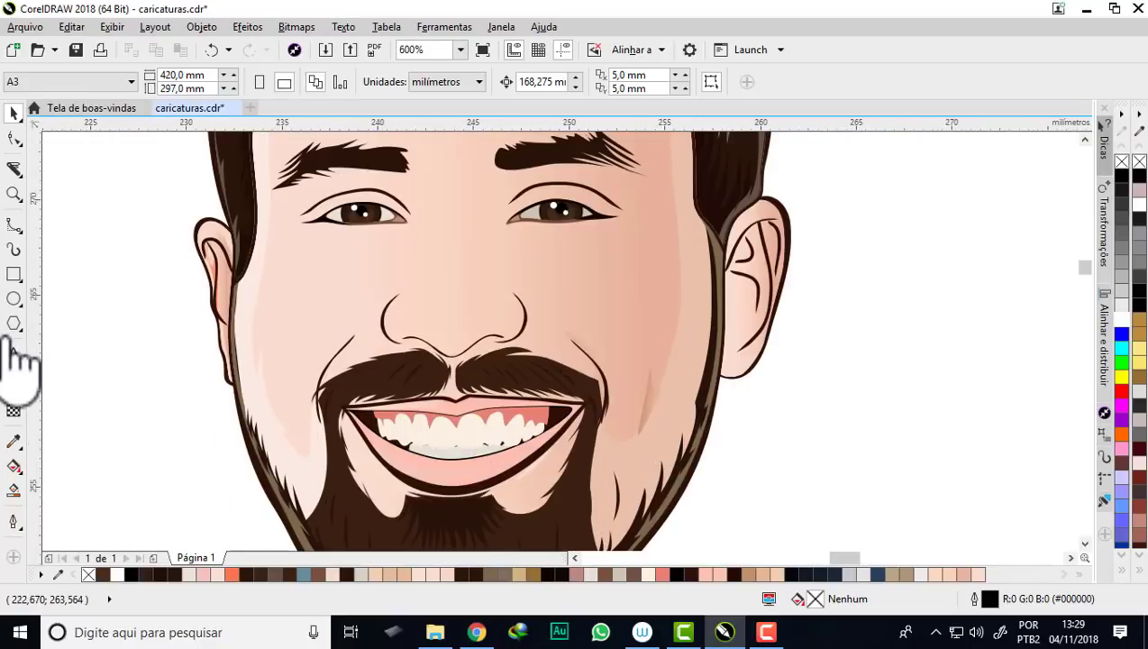
- Give the cheek shading a linear transparency, opaque at one end and fully transparent toward the nose
left_click(18, 414)
left_click(609, 396)
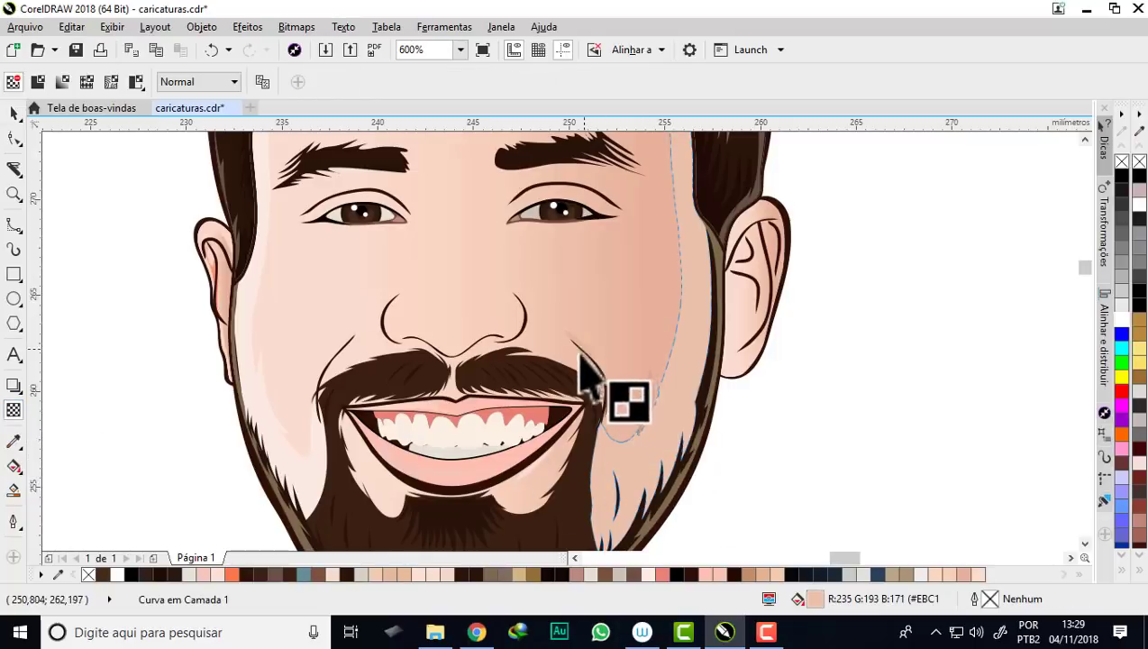
left_click_drag(659, 442, 581, 324)
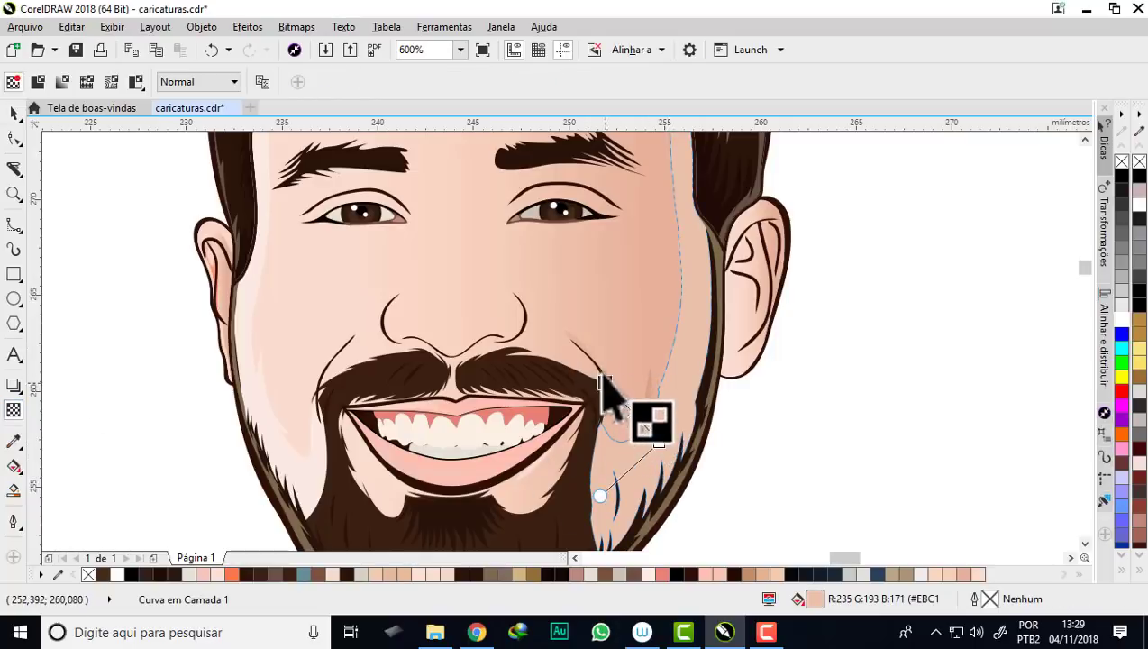
left_click(577, 315)
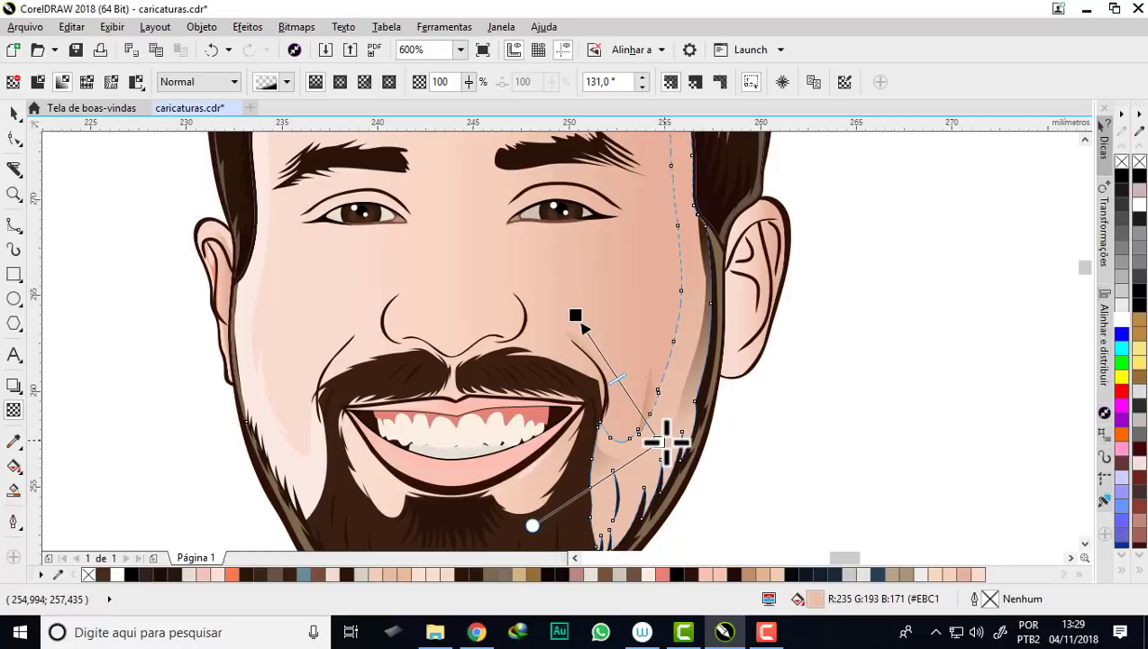
left_click_drag(659, 442, 658, 393)
left_click(660, 414)
left_click_drag(575, 315, 507, 270)
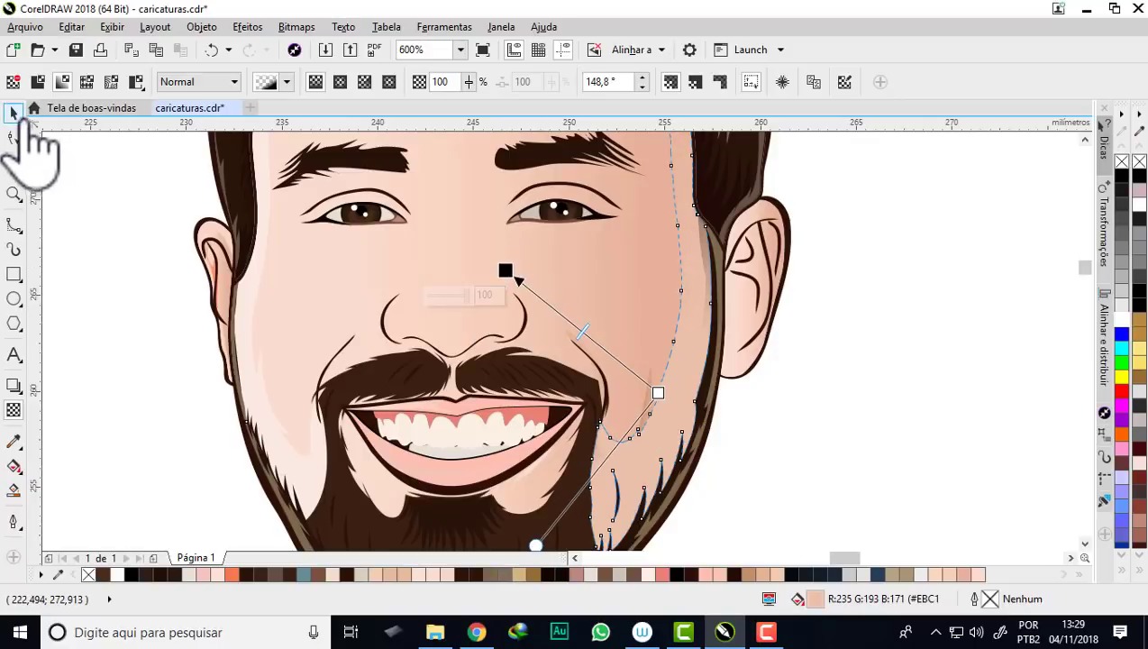
left_click(13, 113)
- Lay a horizontal linear transparency fade across the shading along the right side of the face
left_click(808, 474)
scroll(654, 435, "down", 4)
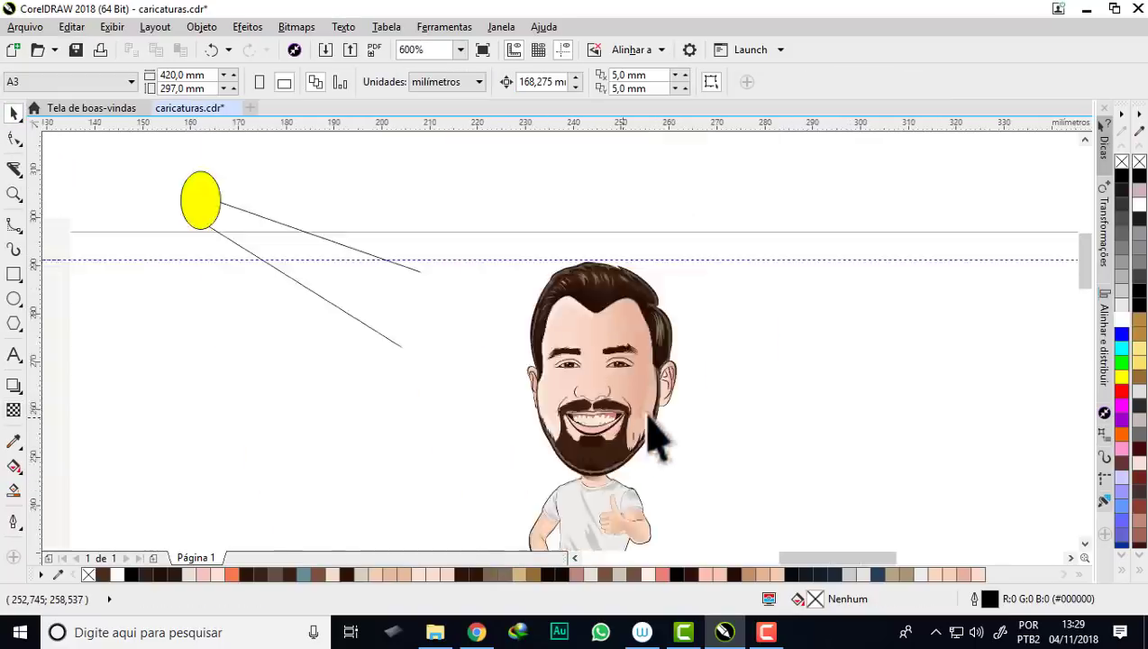
scroll(657, 402, "up", 4)
scroll(659, 398, "down", 1)
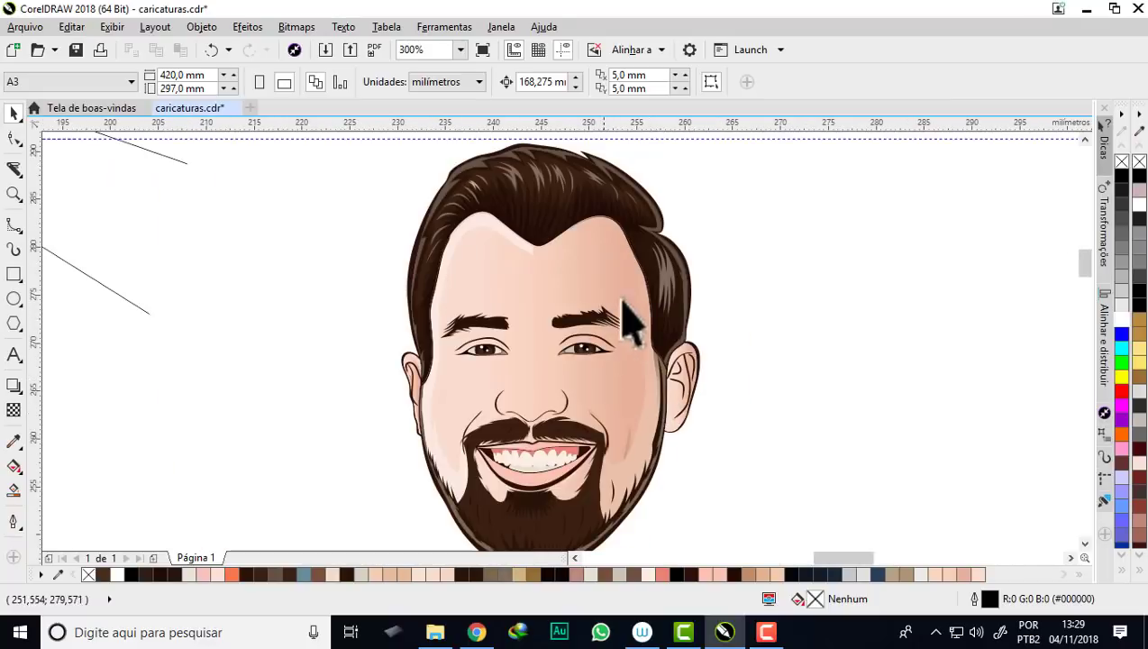
left_click(651, 414)
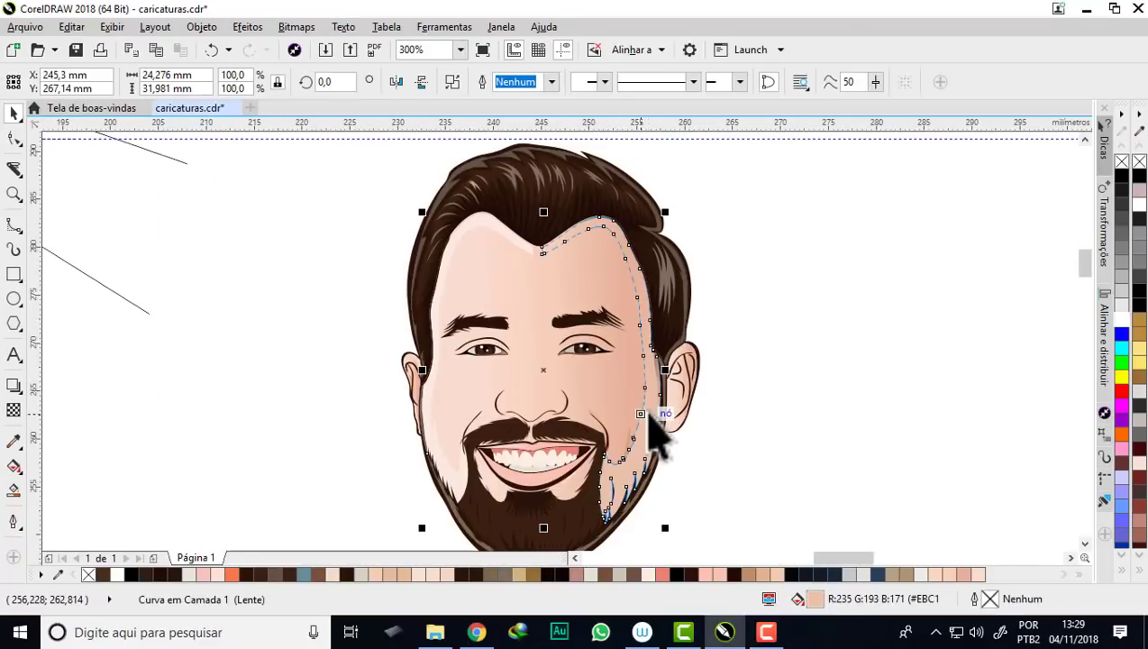
left_click(14, 410)
mouse_move(540, 396)
left_mouse_down()
mouse_move(610, 456)
mouse_move(630, 441)
left_mouse_up()
left_click_drag(558, 379, 482, 402)
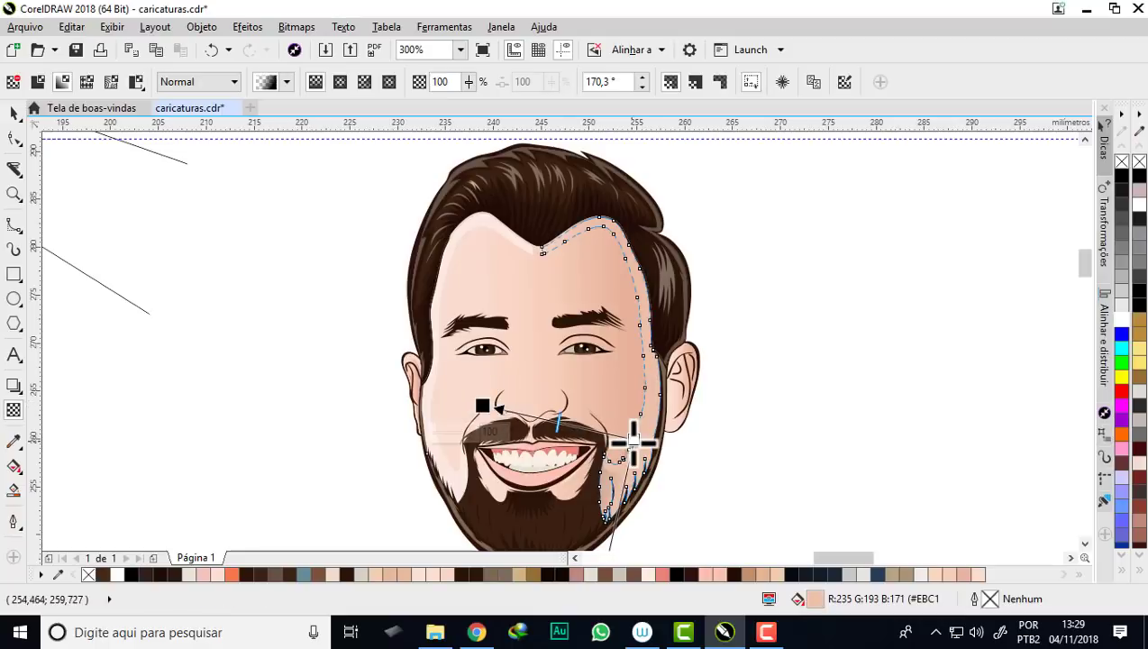
left_click_drag(633, 439, 625, 403)
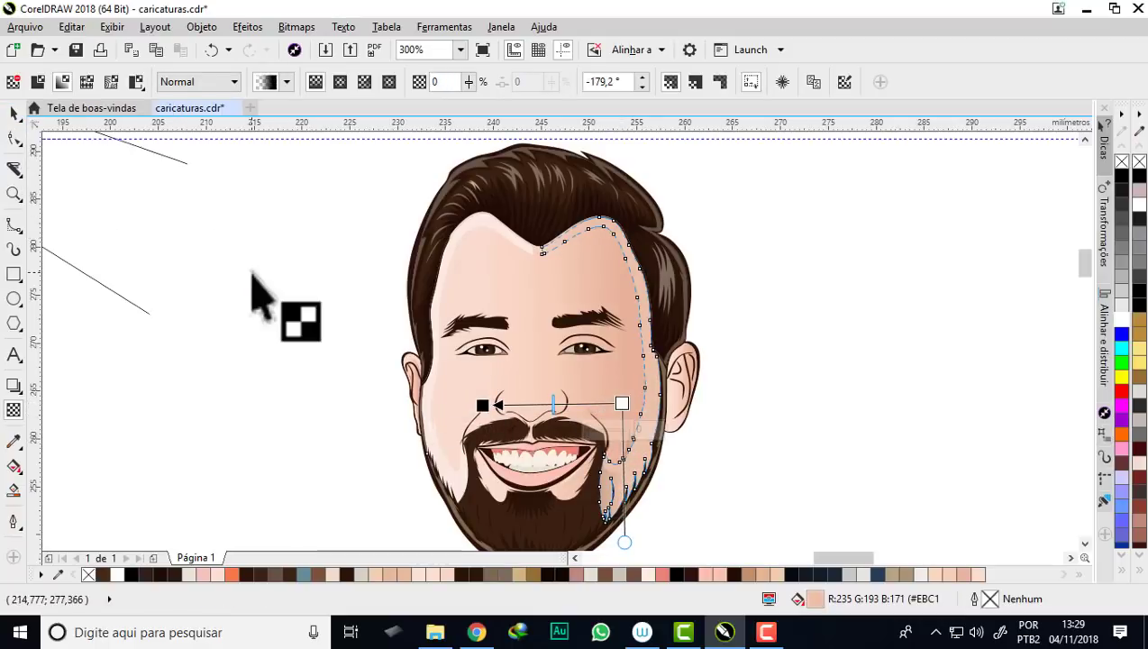
left_click(14, 115)
key("Escape")
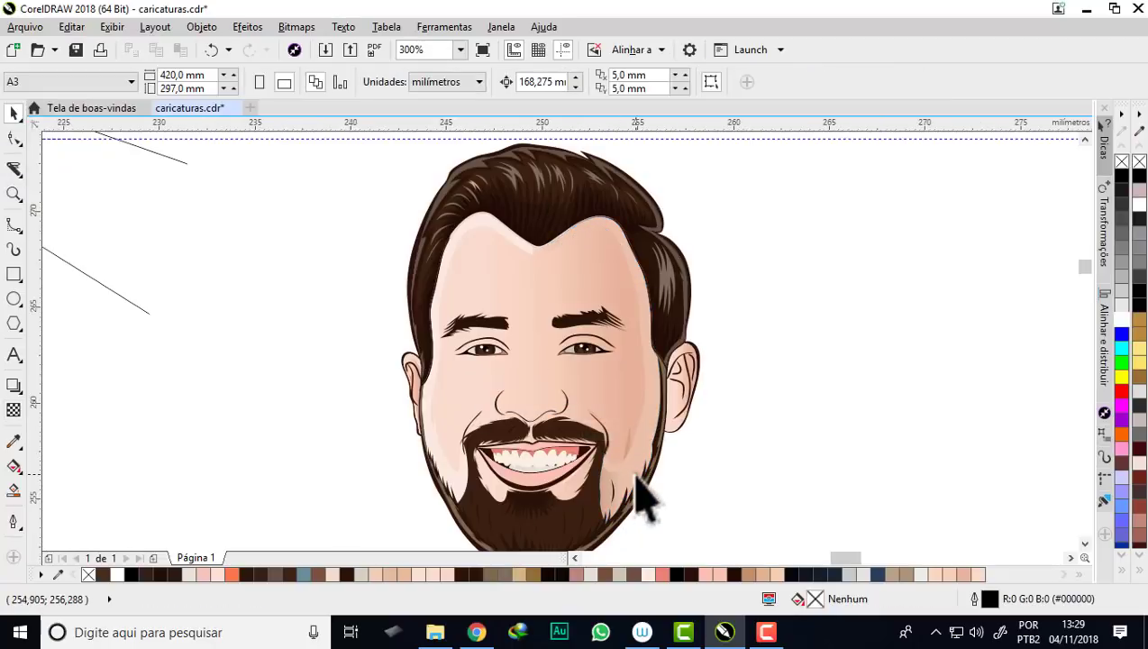
- Select the right cheek shading curve rather than the face shape
scroll(640, 495, "up", 2)
left_click(657, 351)
scroll(656, 353, "down", 4)
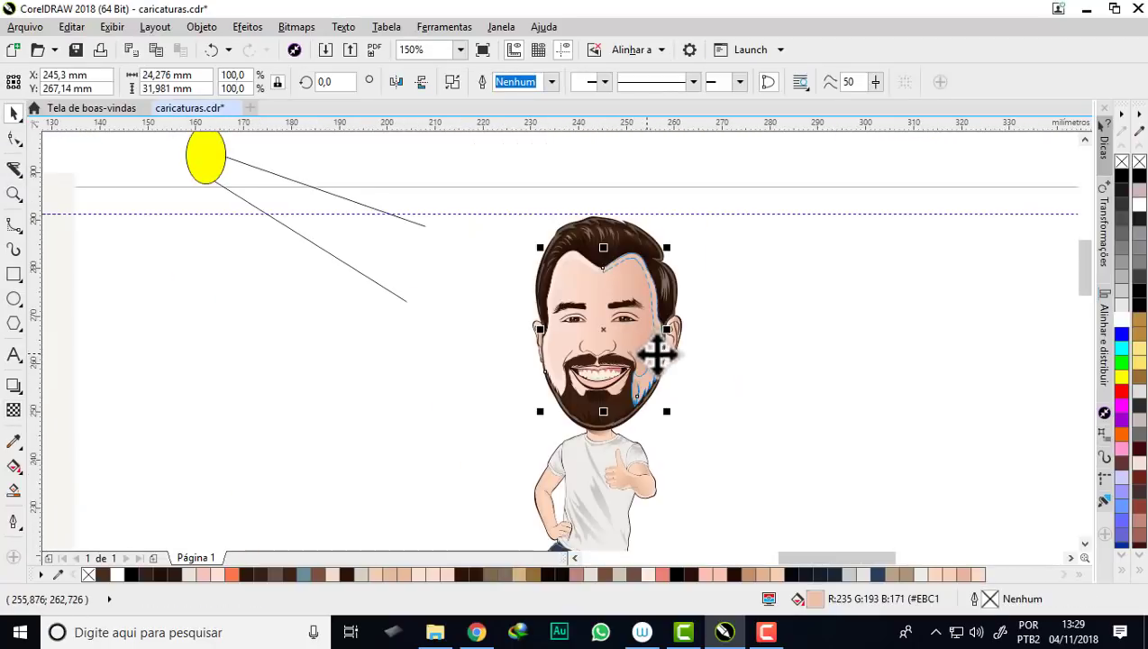
key("Escape")
scroll(658, 360, "up", 4)
left_click(657, 369)
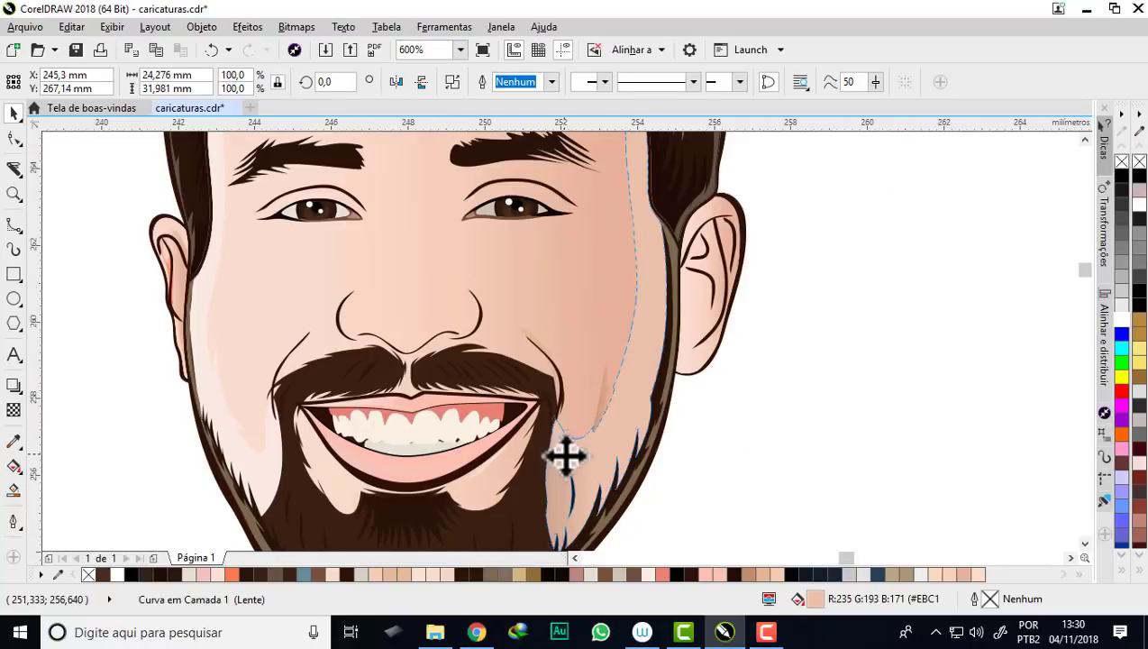
scroll(560, 455, "up", 2)
scroll(616, 410, "down", 2)
scroll(577, 492, "down", 2)
scroll(565, 469, "up", 2)
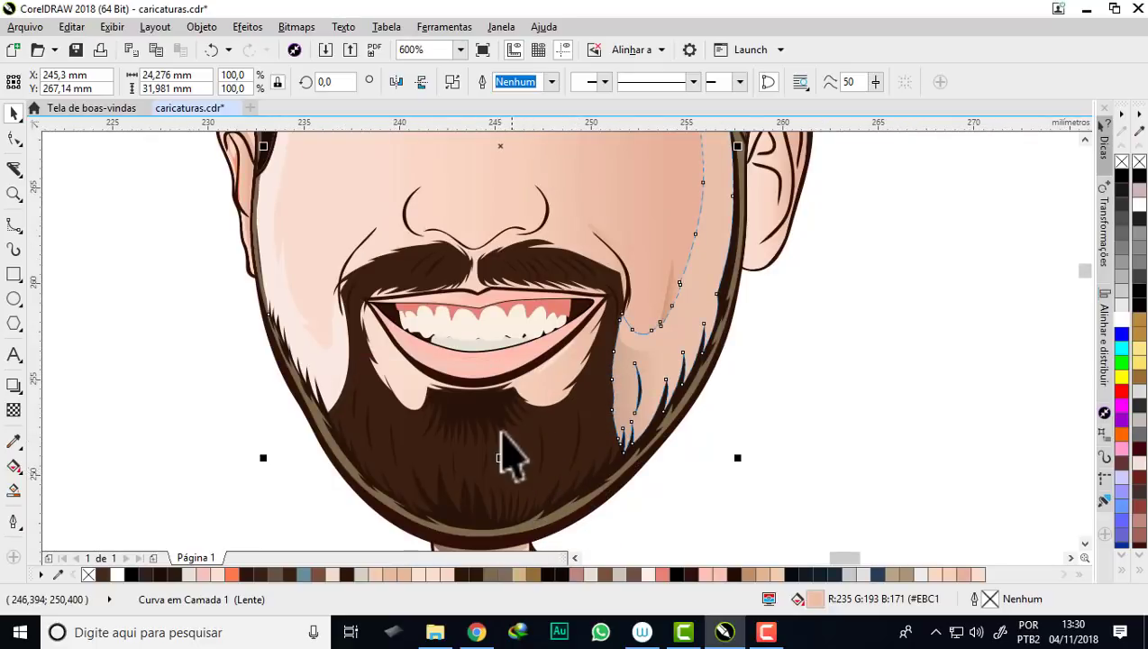
scroll(510, 455, "down", 2)
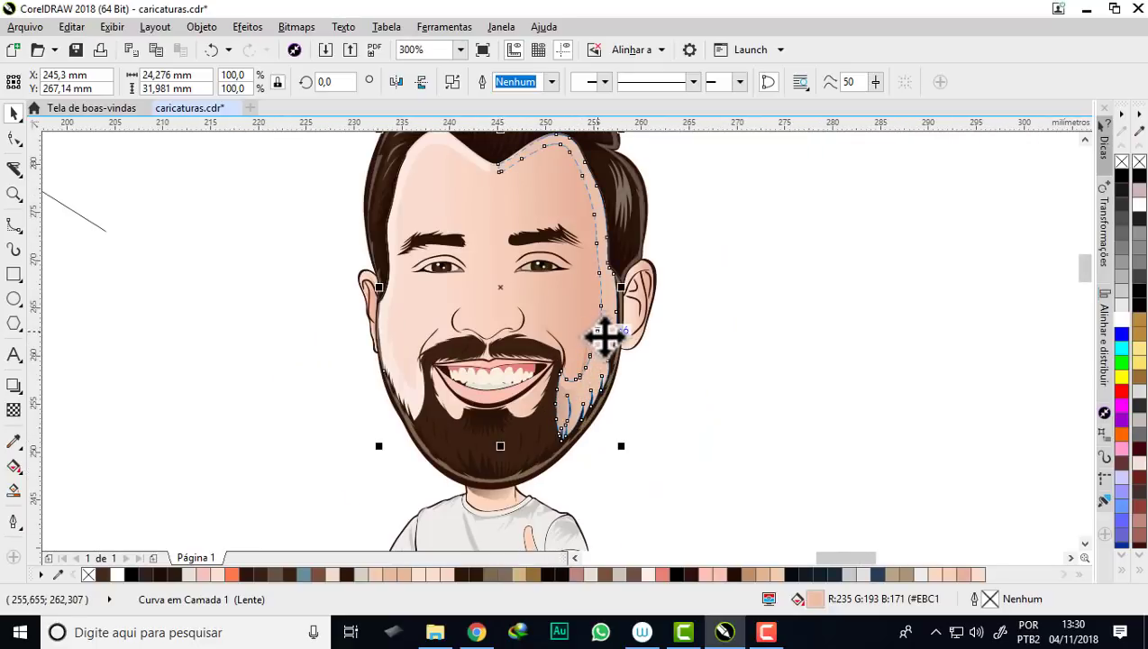
scroll(551, 414, "down", 2)
scroll(560, 399, "up", 2)
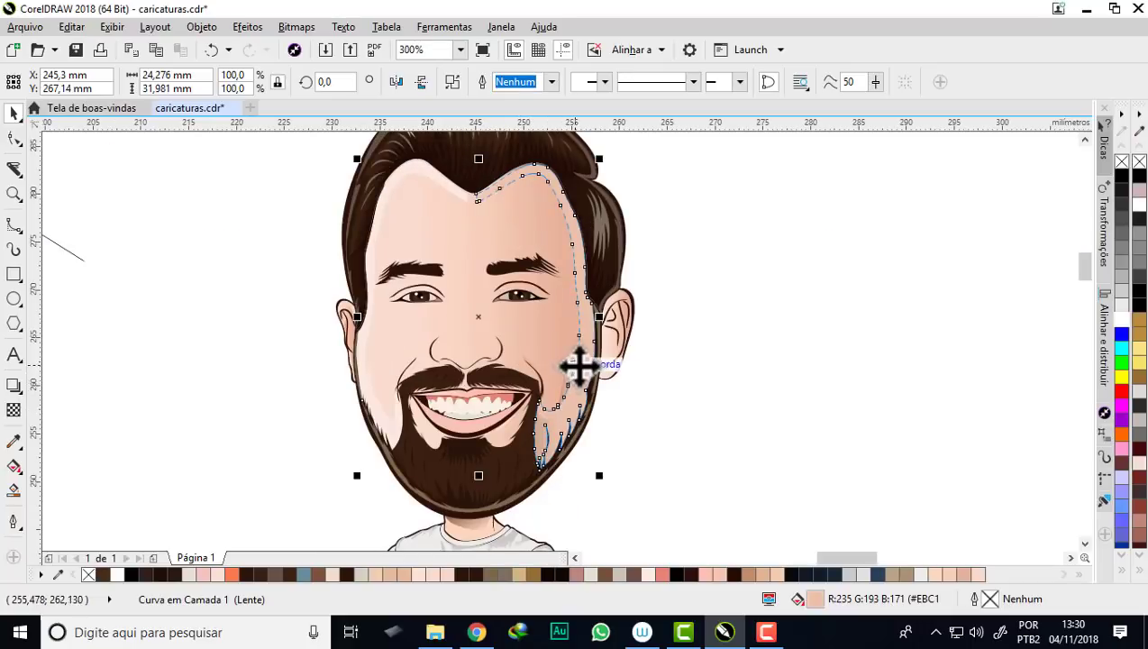
- PowerClip the cheek shading inside the face shape, undoing an accidental move afterwards
right_click(580, 365)
left_click(685, 133)
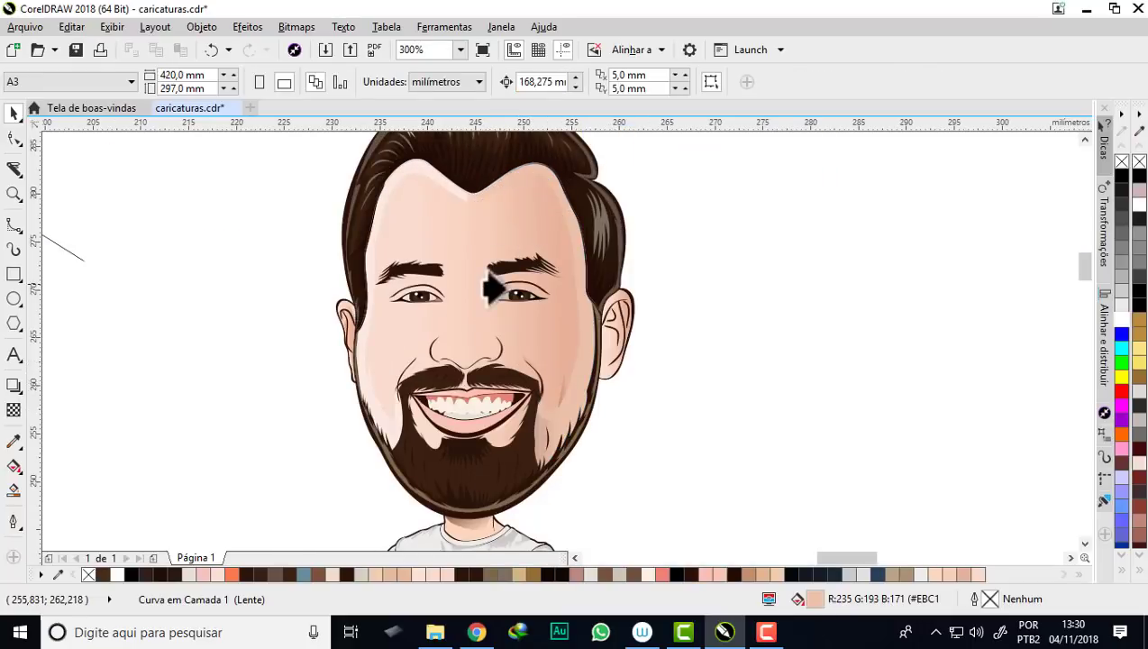
left_click(475, 319)
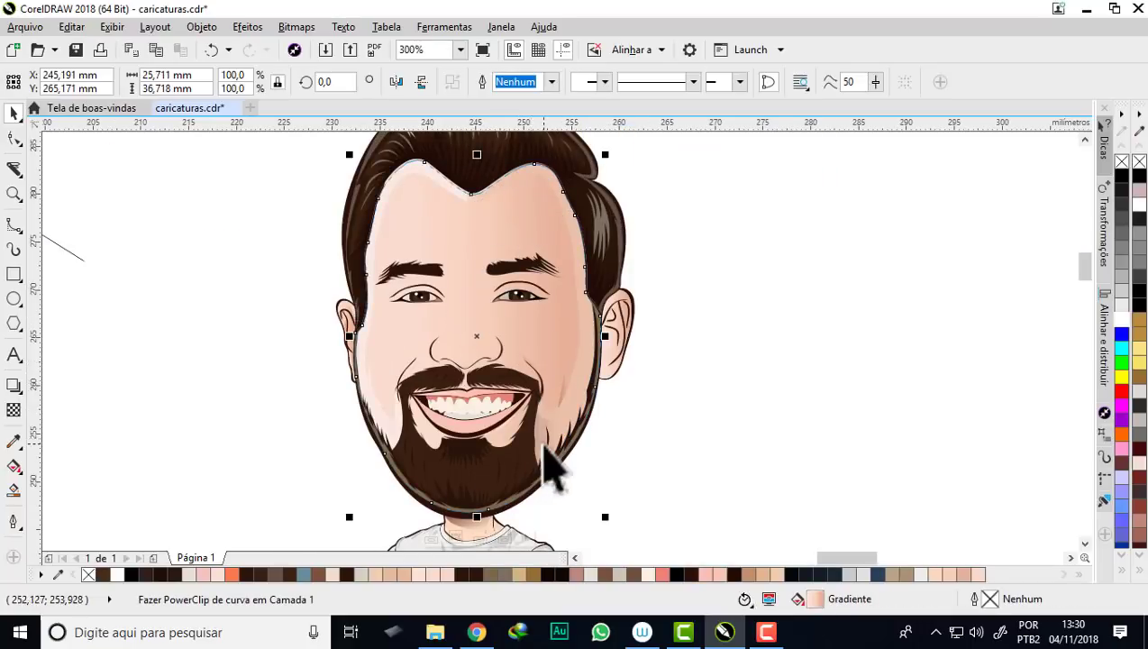
scroll(544, 455, "up", 2)
left_click_drag(602, 391, 732, 419)
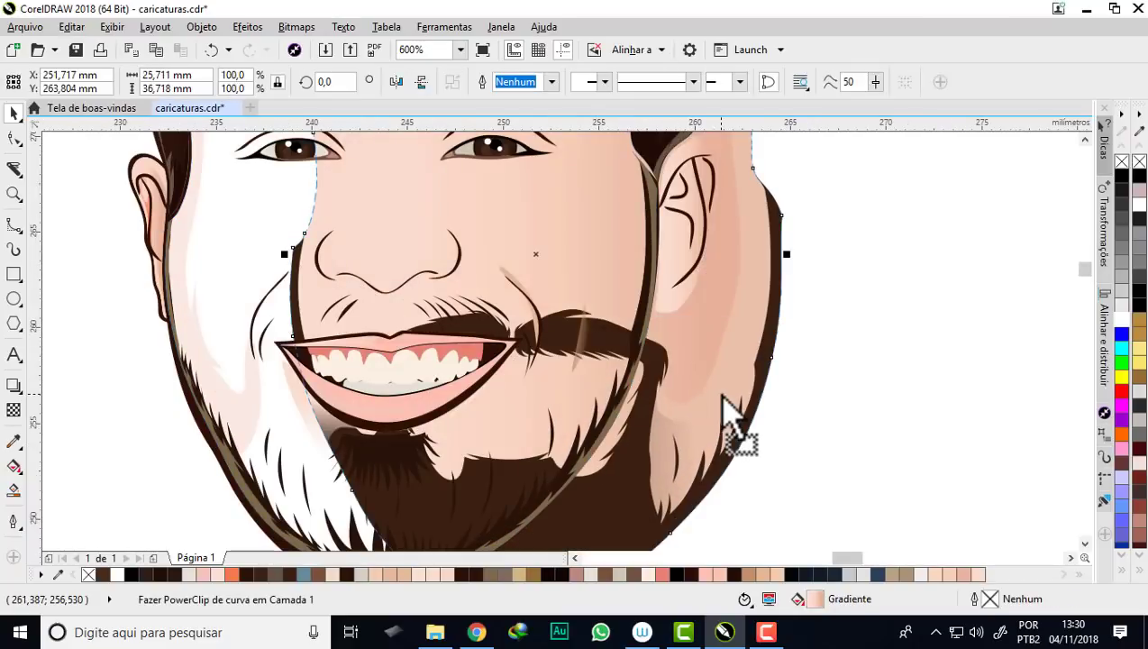
key("ctrl+z")
scroll(558, 334, "down", 1)
scroll(538, 450, "down", 2)
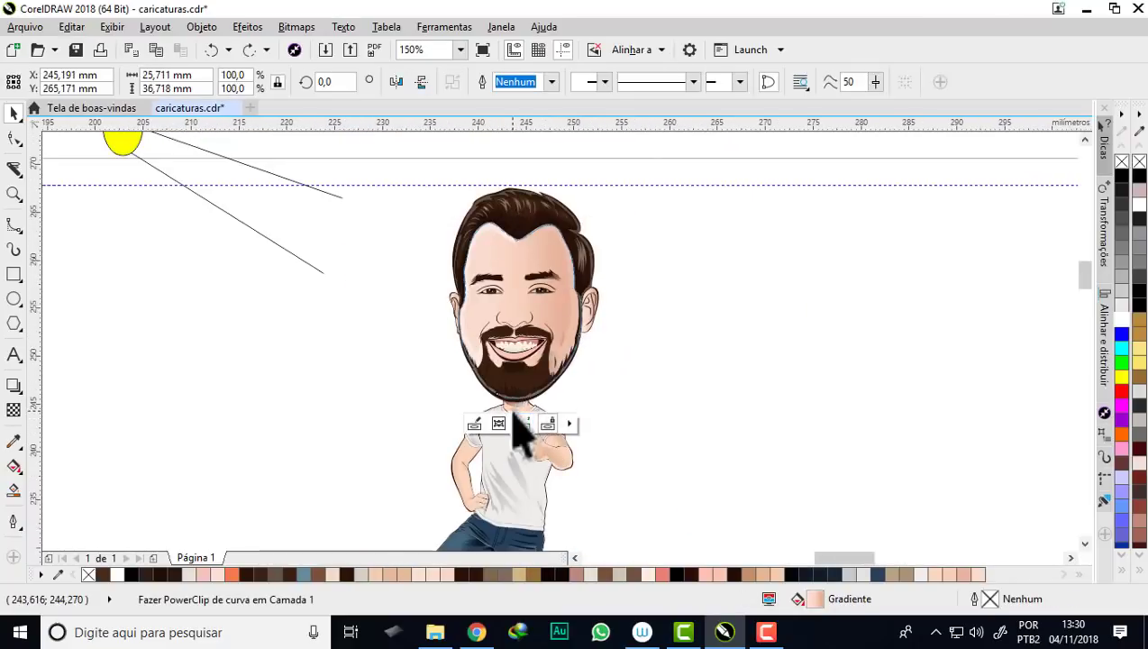
scroll(514, 406, "up", 2)
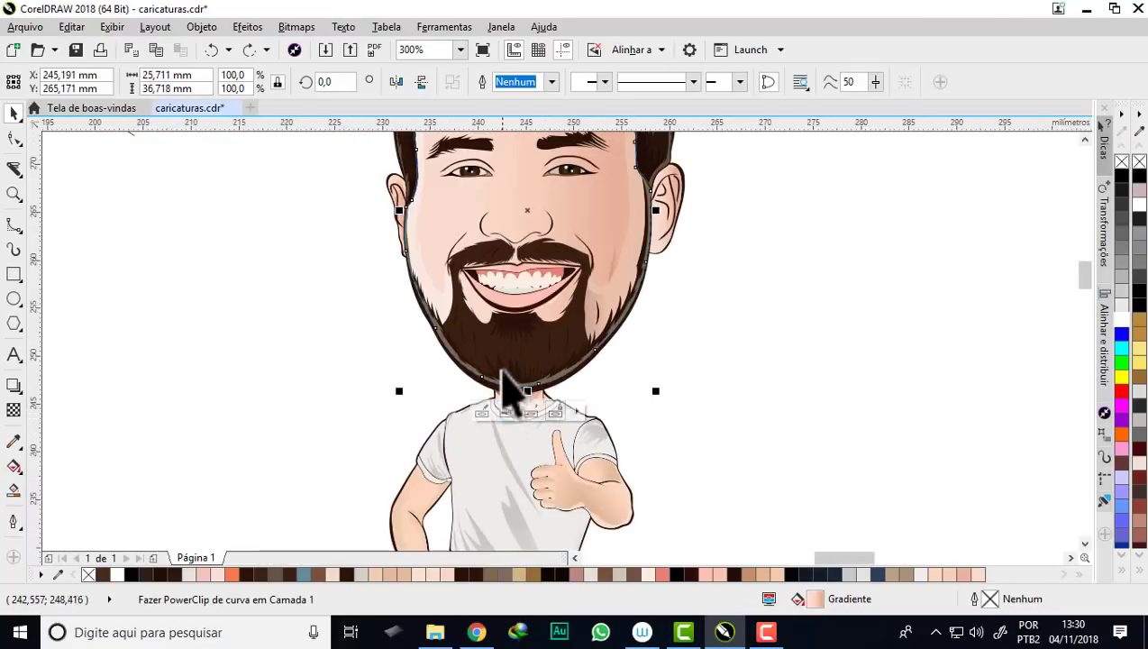
- Edit the face PowerClip contents and select the cheek shading inside it
left_click(483, 412)
key("Escape")
scroll(621, 325, "up", 2)
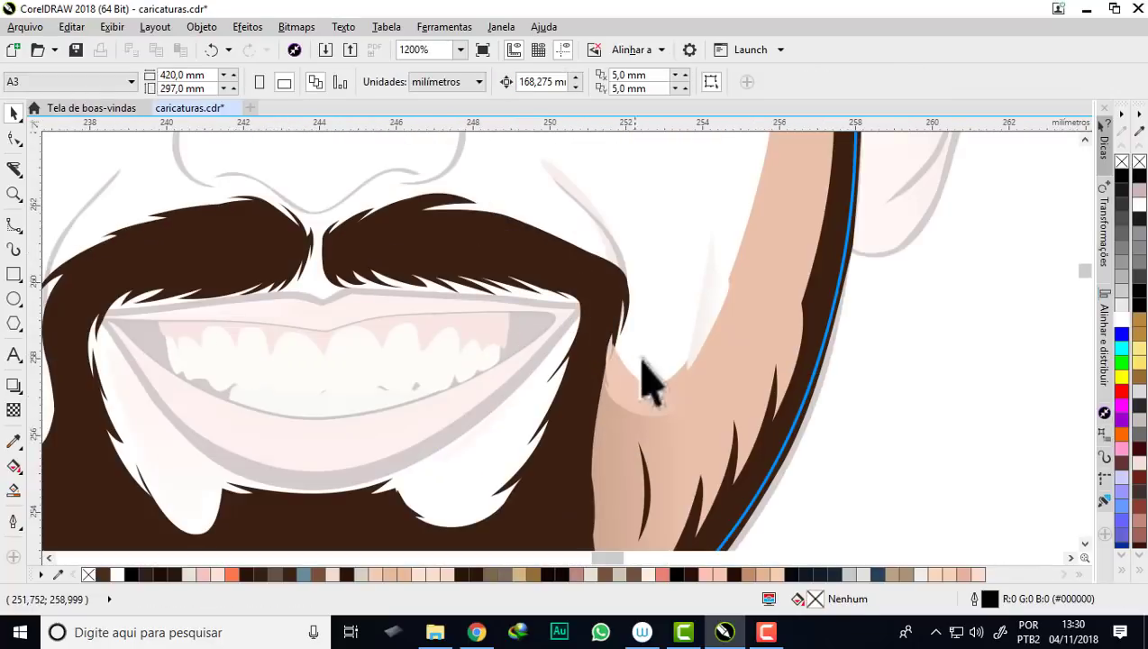
left_click(693, 442)
scroll(641, 392, "down", 1)
scroll(451, 271, "down", 1)
- Reorder the shading with Object > Order > In Front Of so the beard covers its lower end
left_click(202, 27)
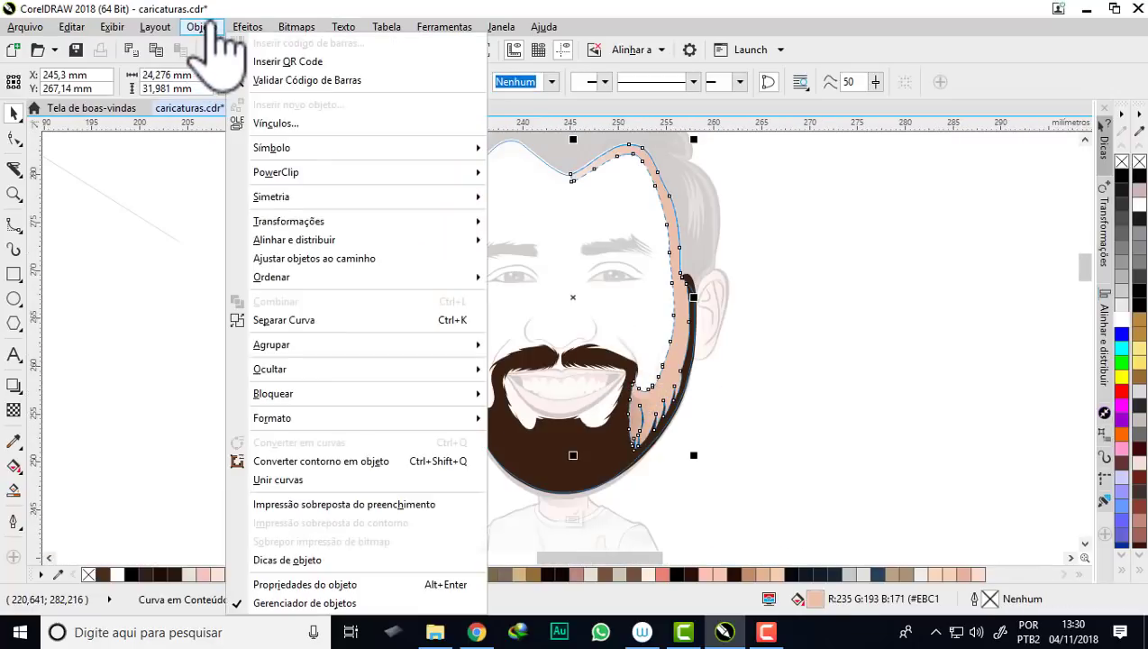
mouse_move(271, 277)
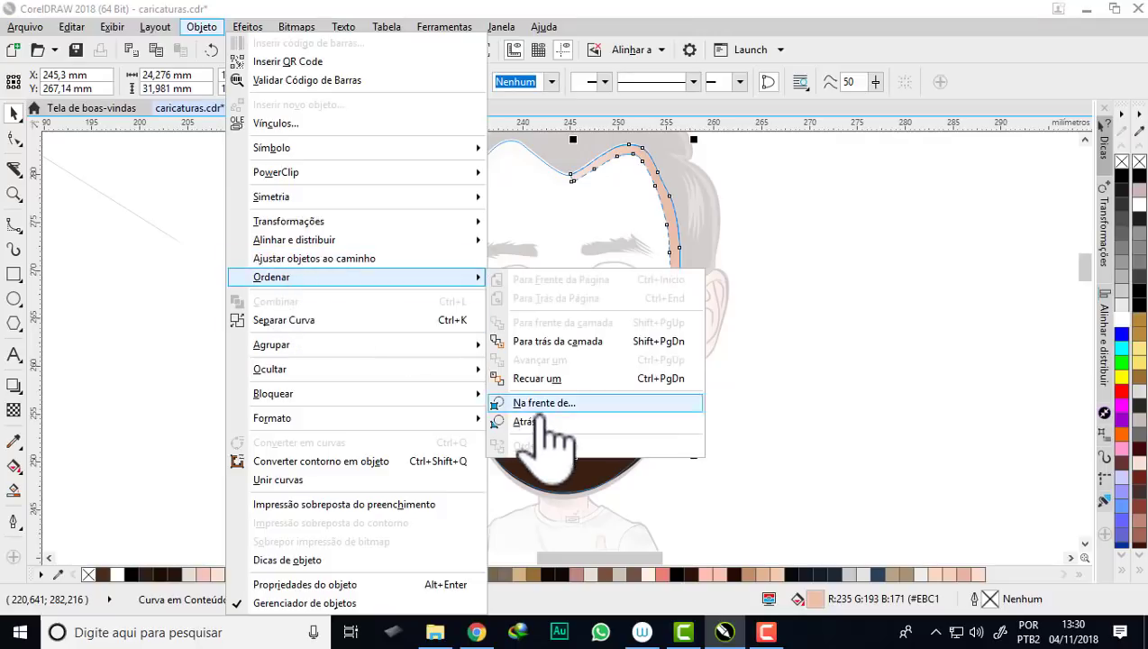
left_click(546, 424)
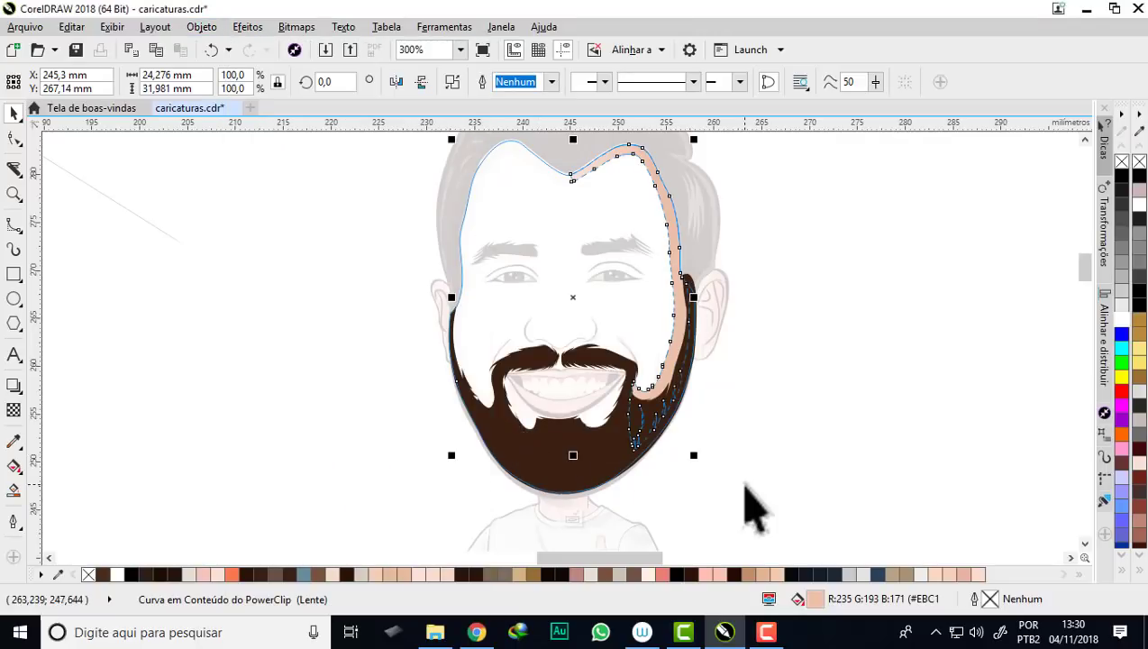
left_click(687, 358)
scroll(683, 334, "up", 1)
scroll(620, 377, "down", 1)
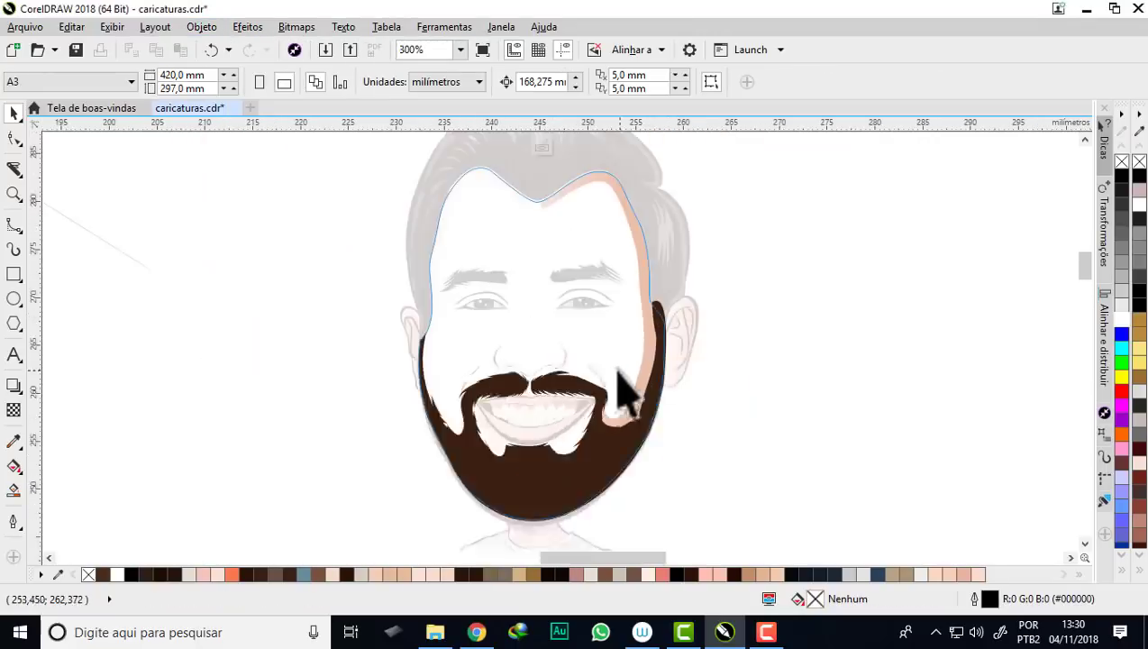
left_click(495, 456)
scroll(497, 459, "down", 1)
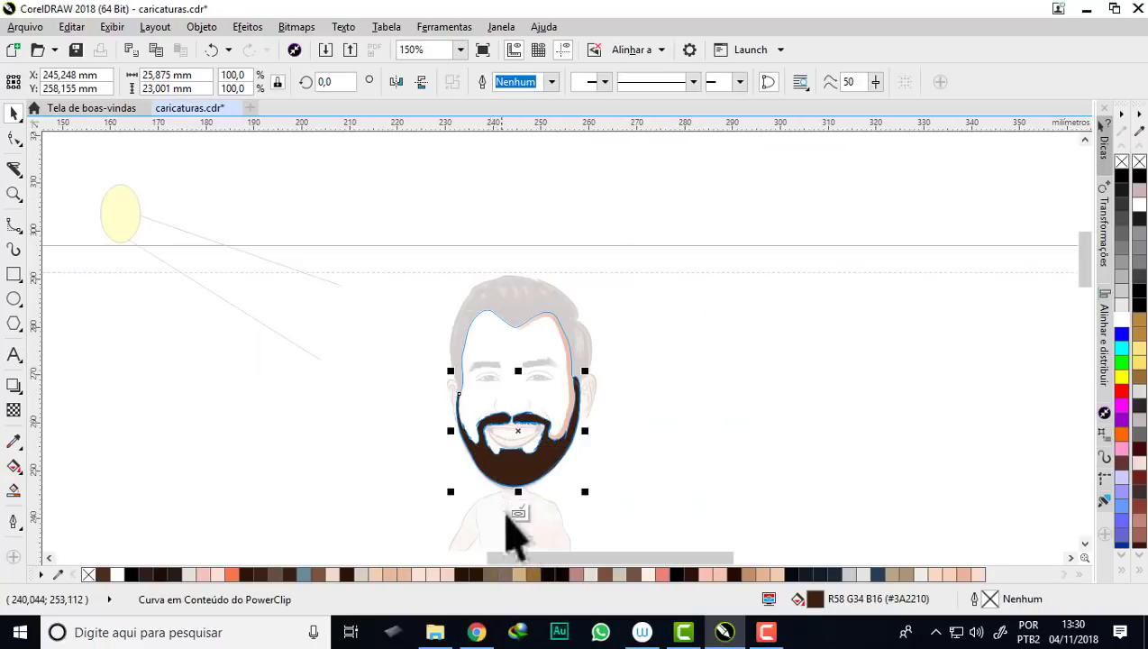
- Finish the previous PowerClip edit and PowerClip the left cheek highlight inside the face
left_click(520, 513)
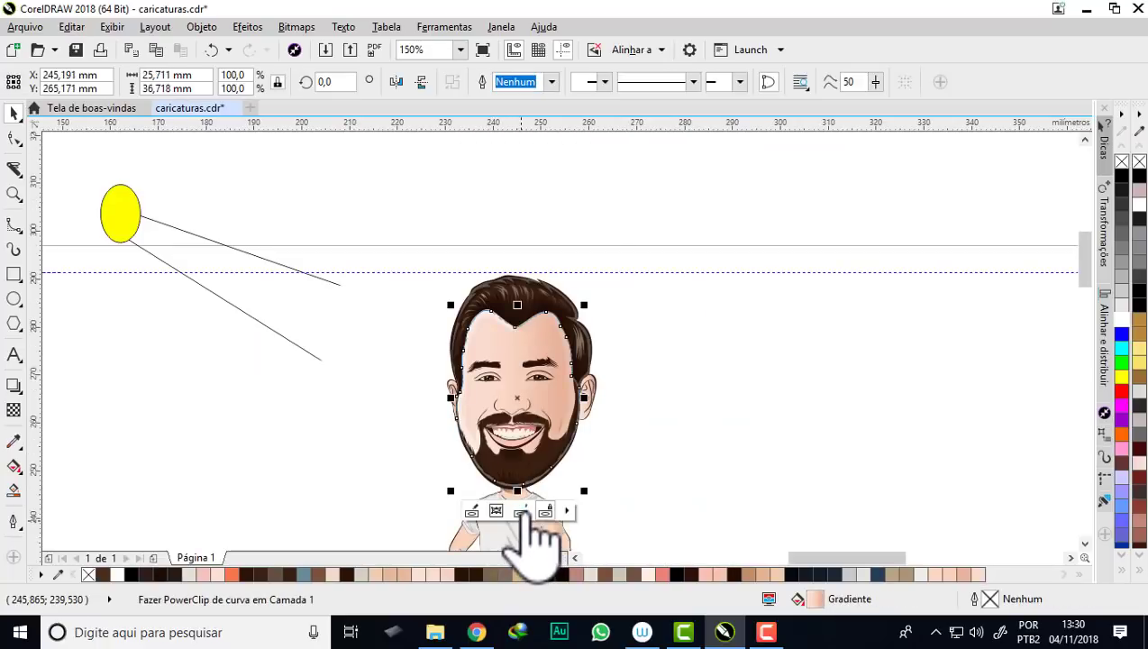
scroll(485, 437, "up", 1)
scroll(464, 440, "up", 1)
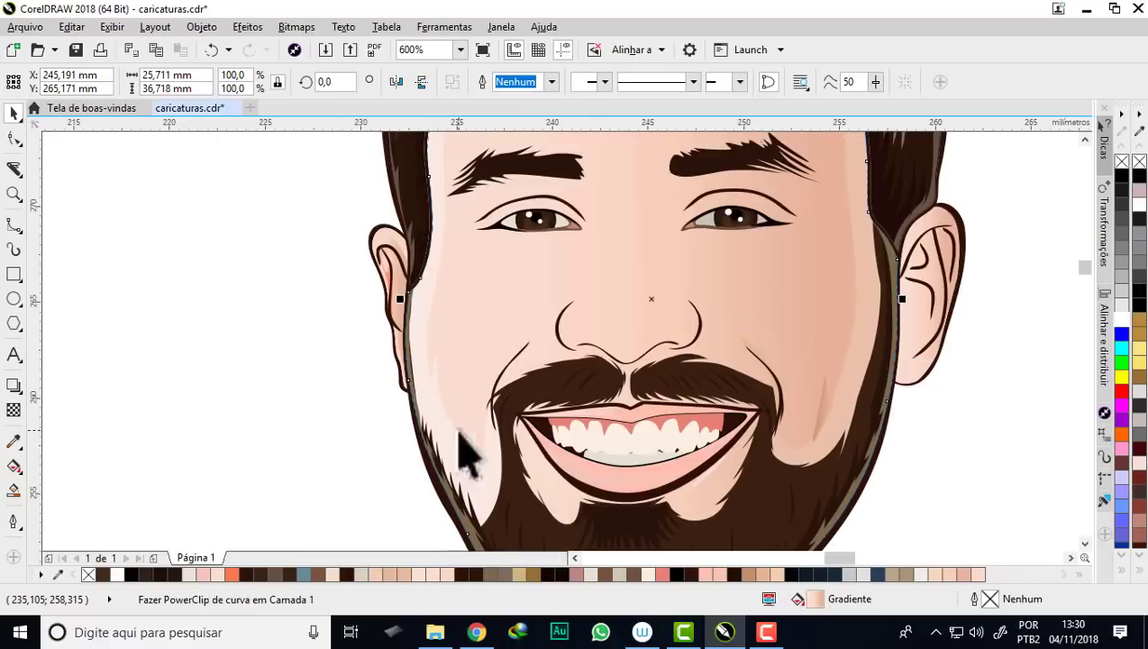
left_click(420, 357)
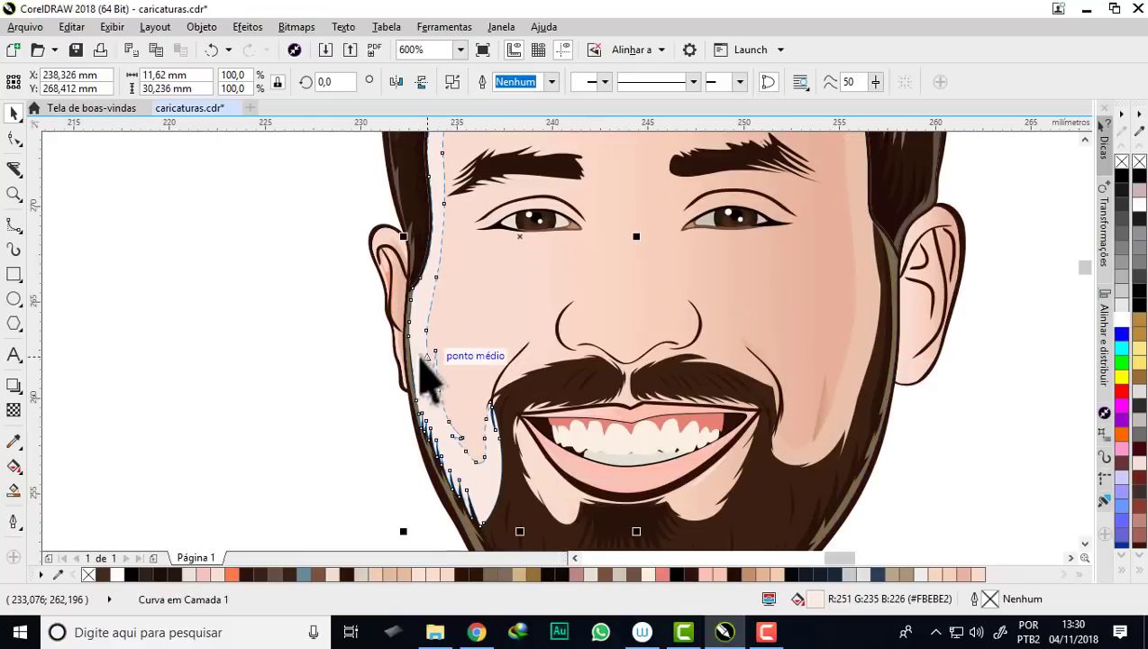
scroll(424, 369, "down", 1)
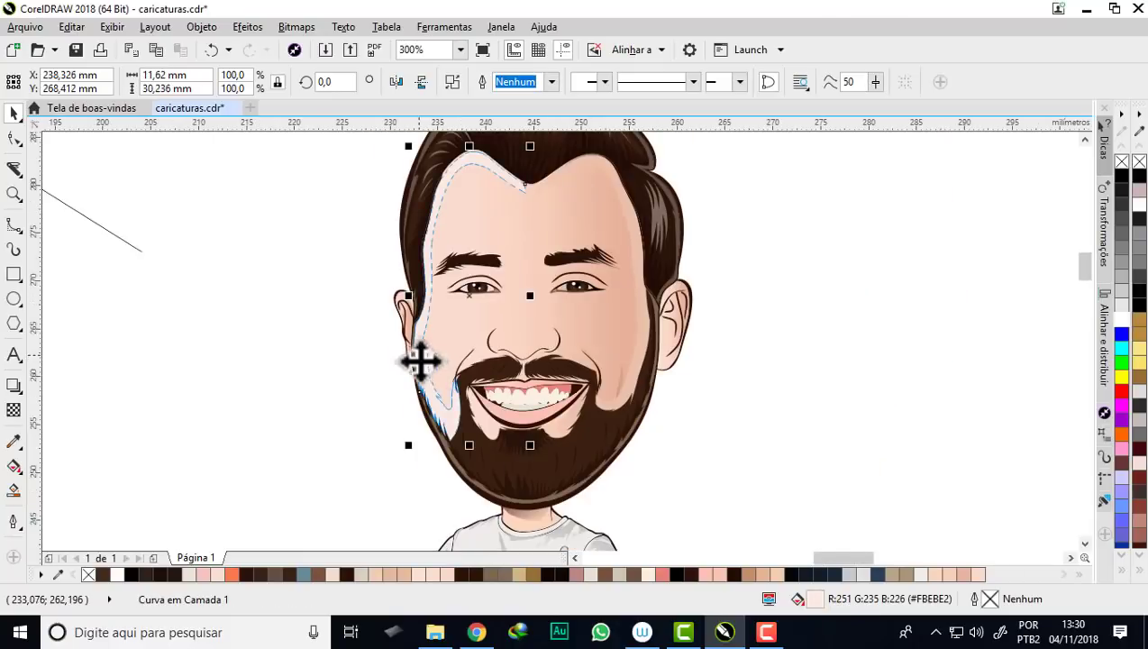
right_click(447, 415)
left_click(518, 135)
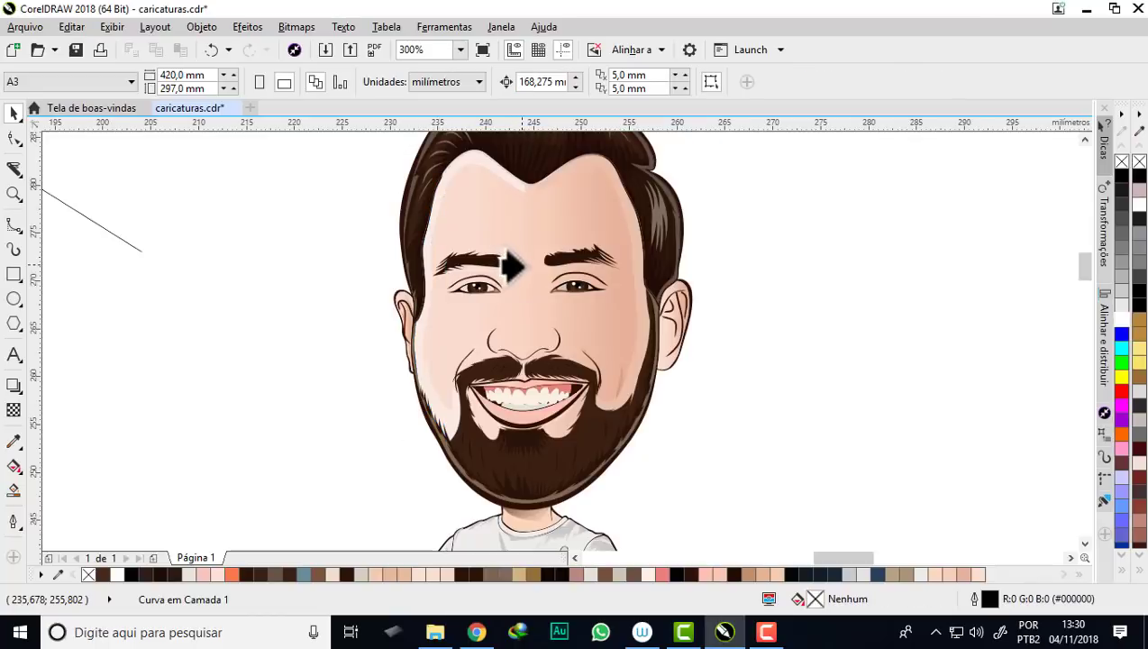
left_click(521, 265)
scroll(448, 442, "up", 2)
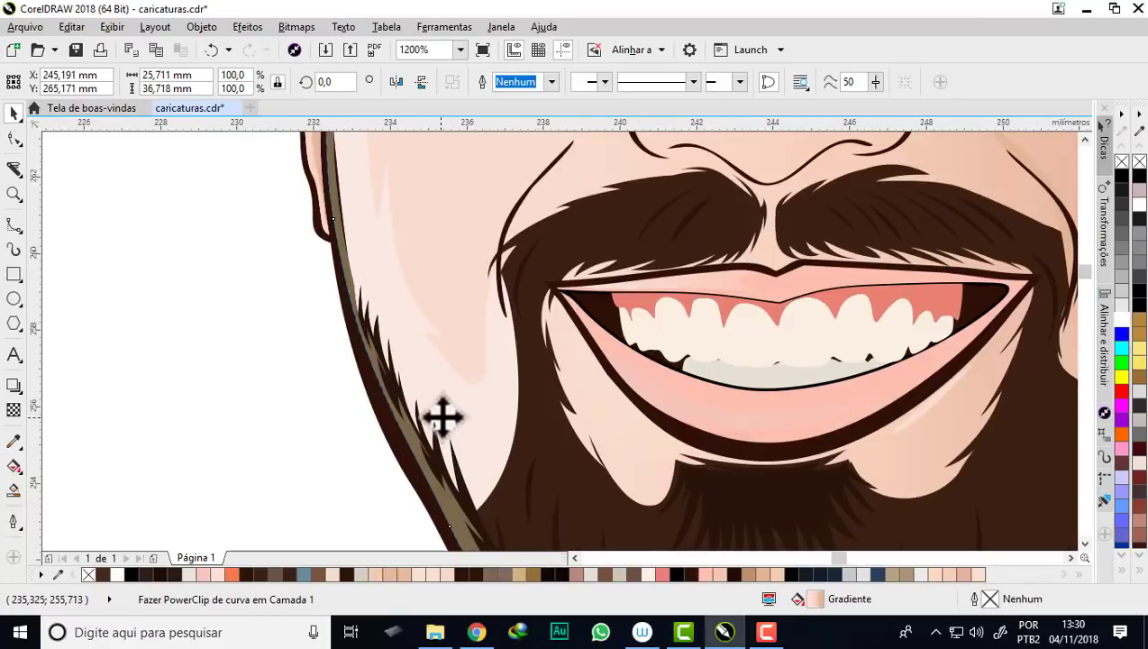
scroll(442, 416, "down", 1)
scroll(446, 358, "down", 1)
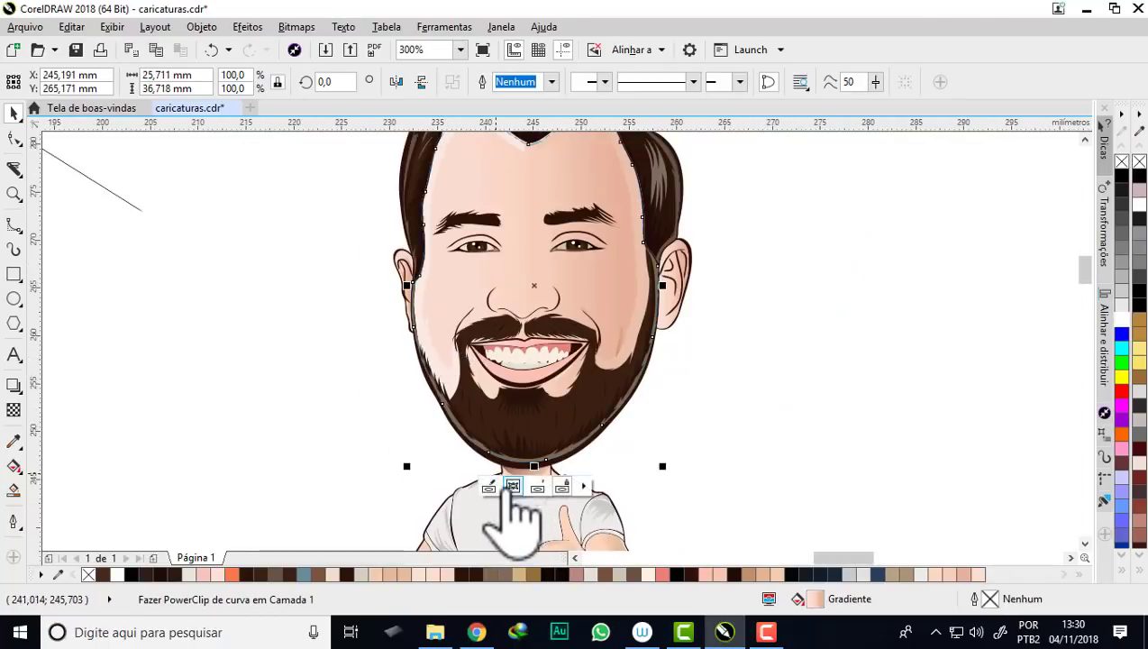
- Inside the face PowerClip, place the cheek highlight behind the beard with Order > Behind
left_click(505, 483)
scroll(448, 378, "up", 1)
left_click(449, 385)
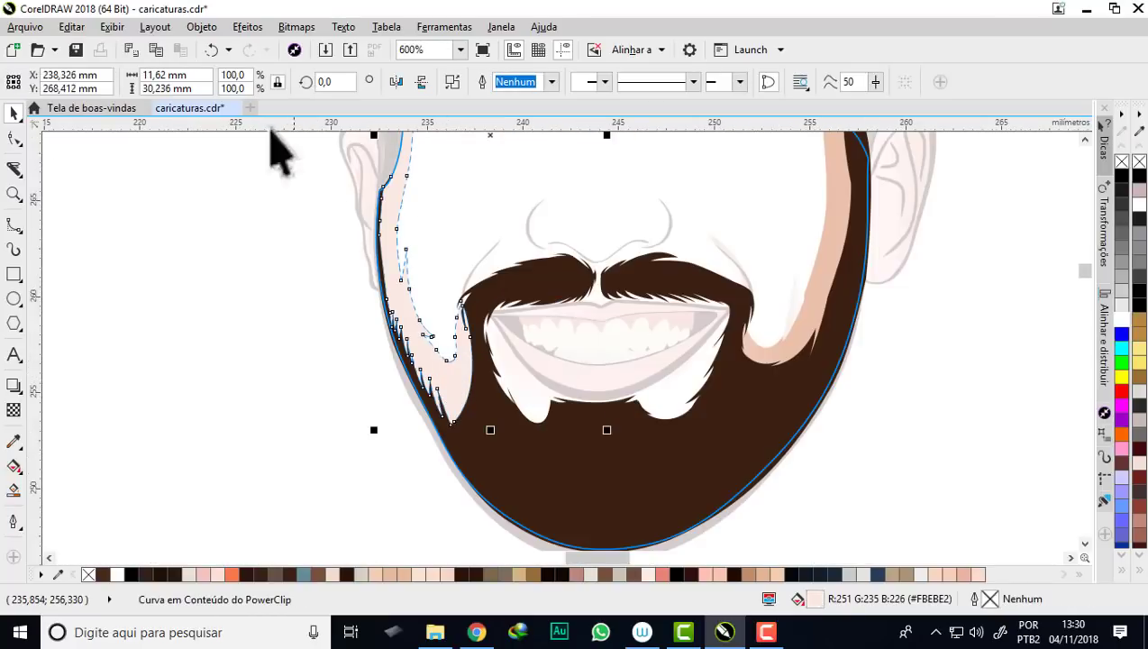
left_click(201, 27)
mouse_move(272, 276)
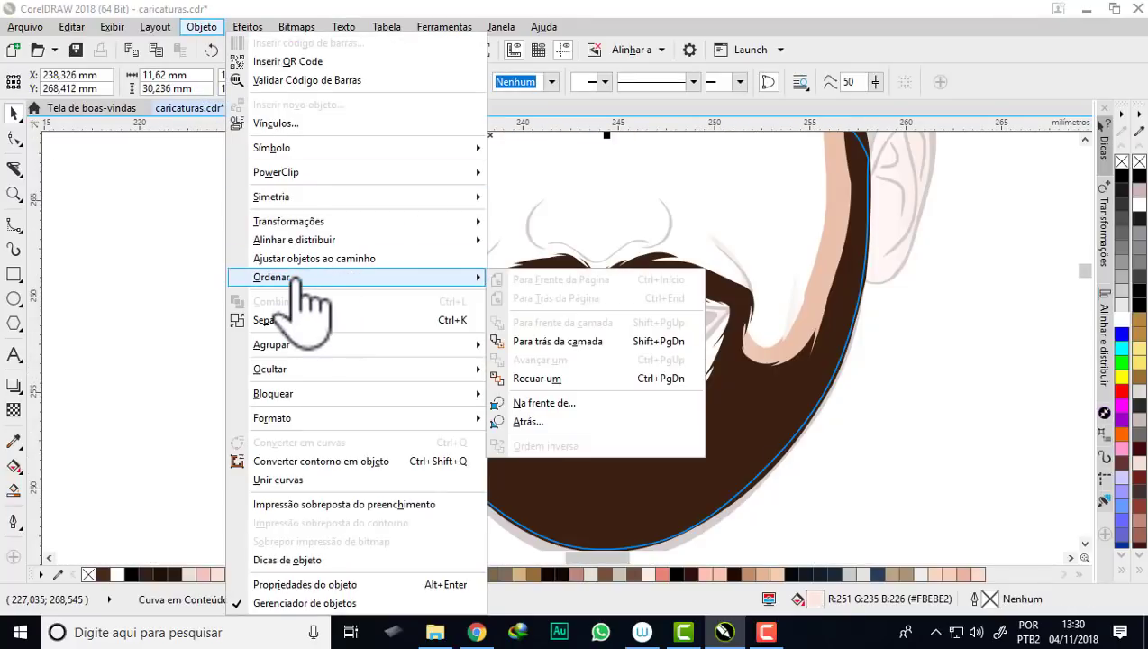
left_click(556, 423)
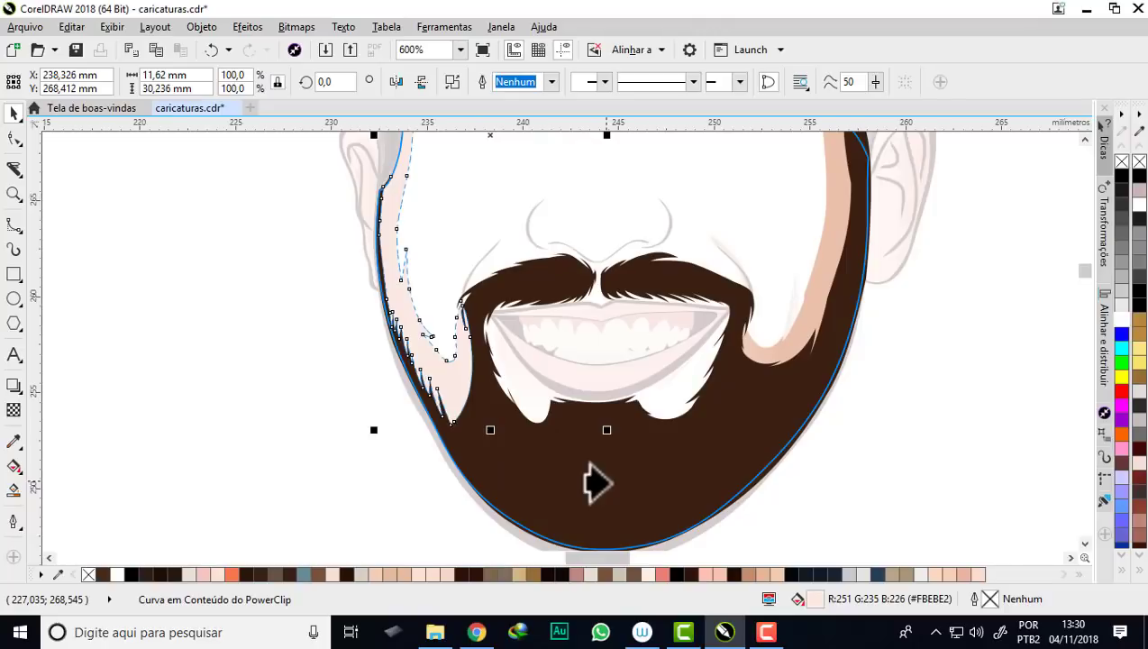
left_click(456, 270)
scroll(486, 320, "down", 3)
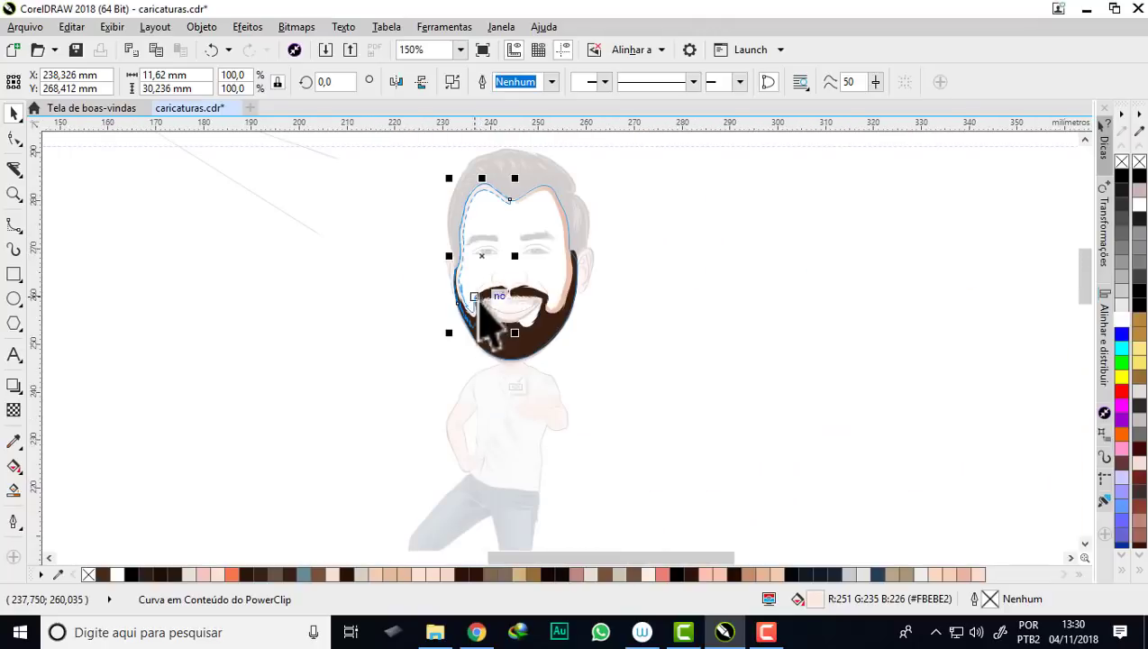
left_click(519, 385)
- Deselect everything and zoom from the whole page into the reference photo's face at 600%
left_click(346, 328)
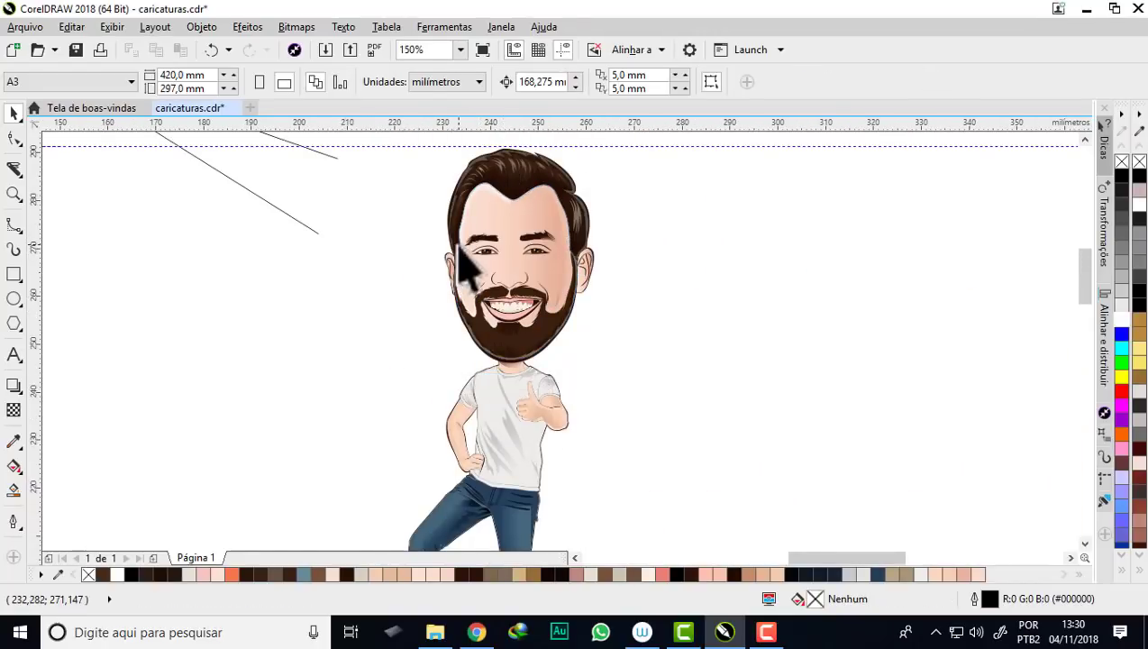
scroll(466, 271, "up", 2)
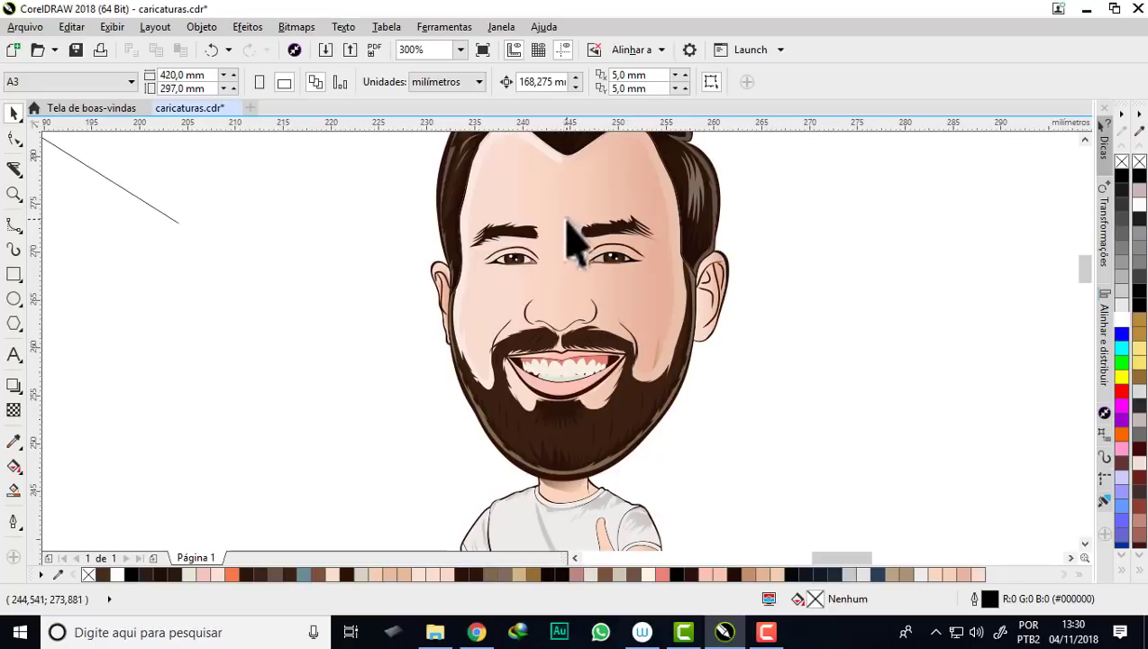
scroll(572, 239, "down", 2)
scroll(546, 192, "up", 3)
scroll(560, 216, "down", 4)
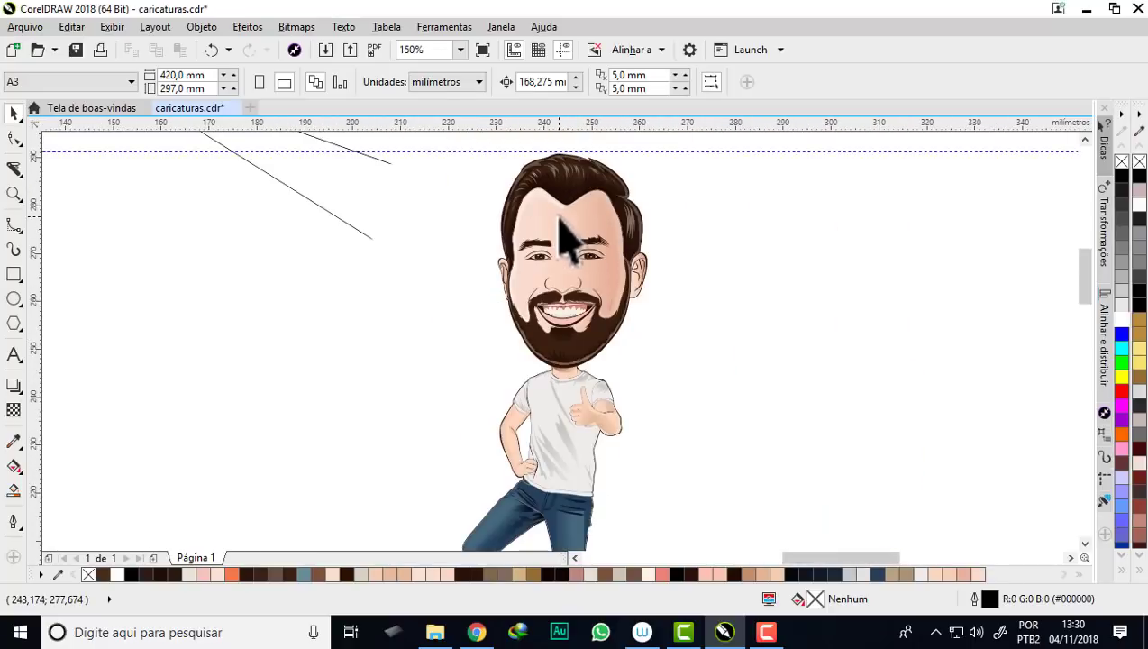
scroll(560, 233, "up", 4)
scroll(577, 275, "down", 2)
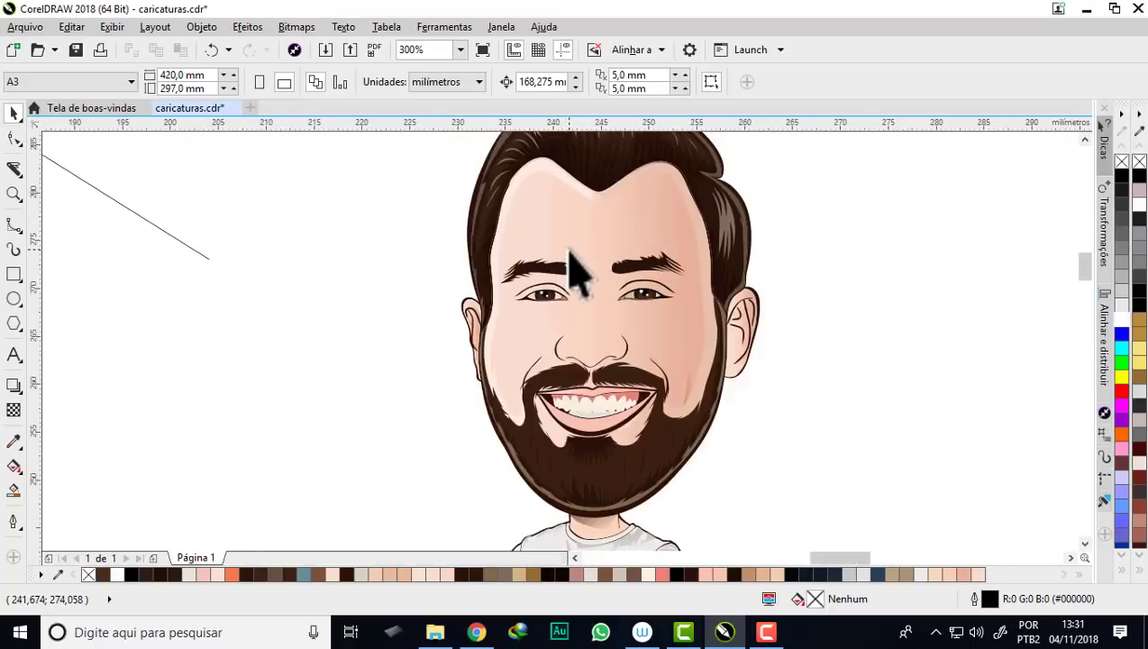
scroll(576, 271, "down", 4)
scroll(377, 270, "up", 2)
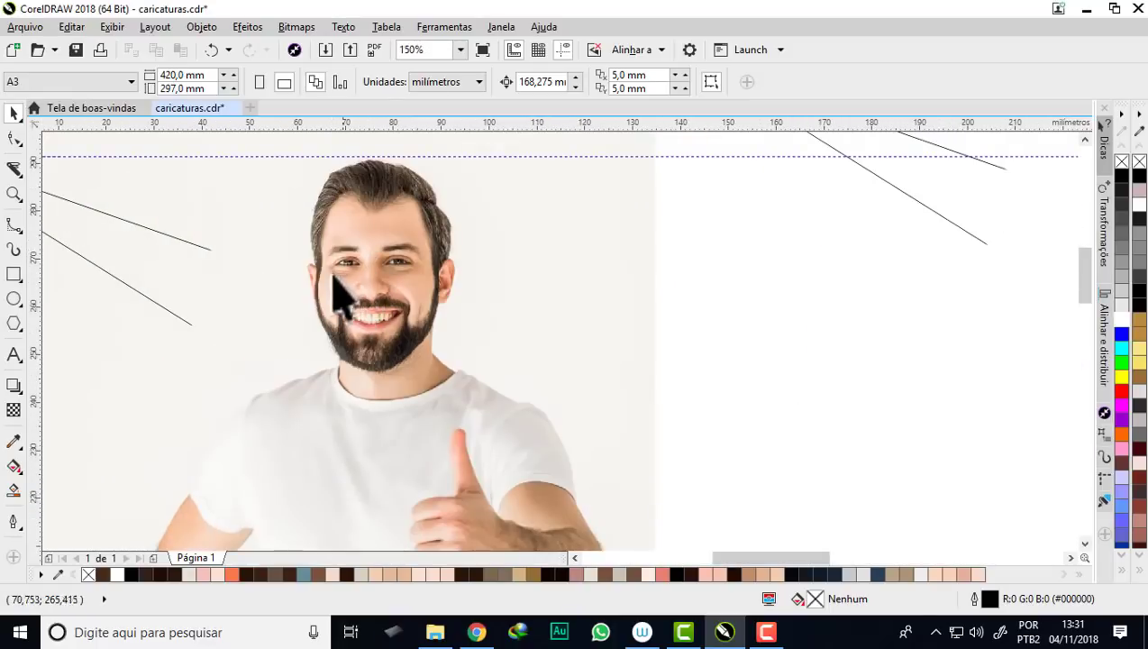
scroll(334, 278, "up", 2)
scroll(338, 278, "up", 2)
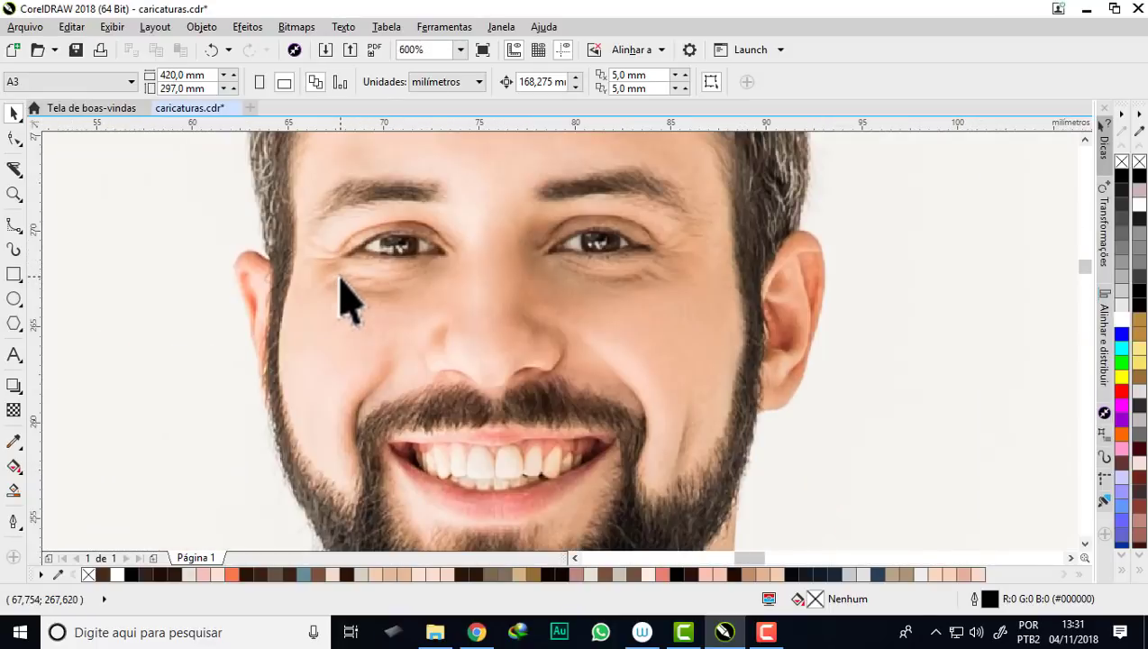
- Draw a narrow closed B-spline shape with four control points along the right cheek's smile fold at 1200%
left_click(14, 225)
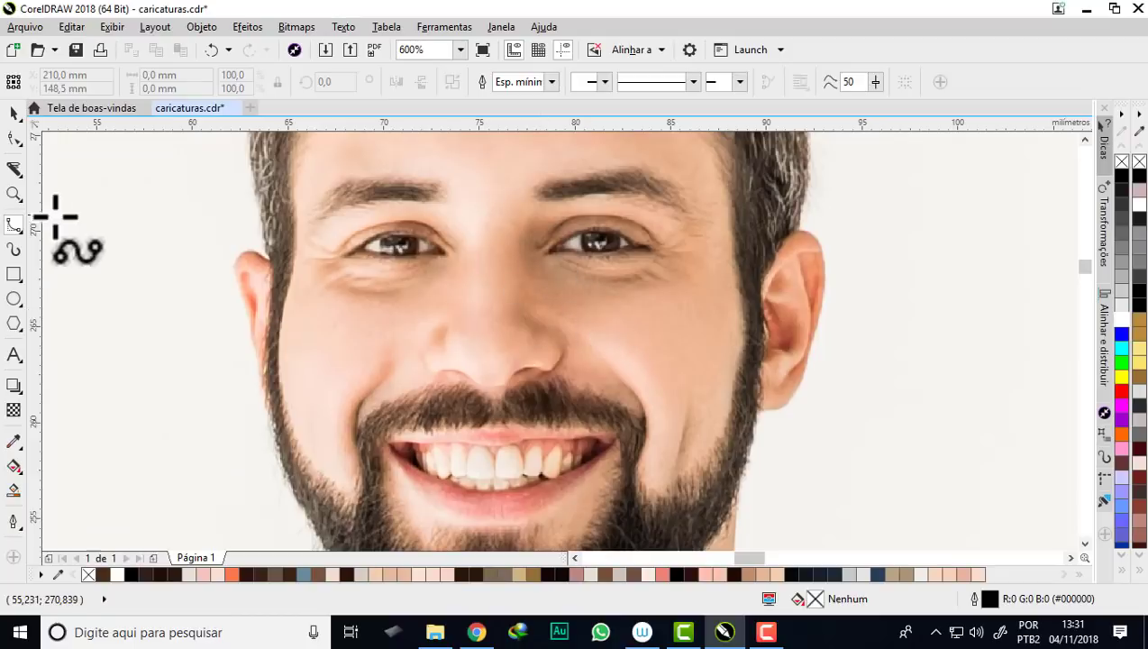
scroll(625, 321, "down", 2)
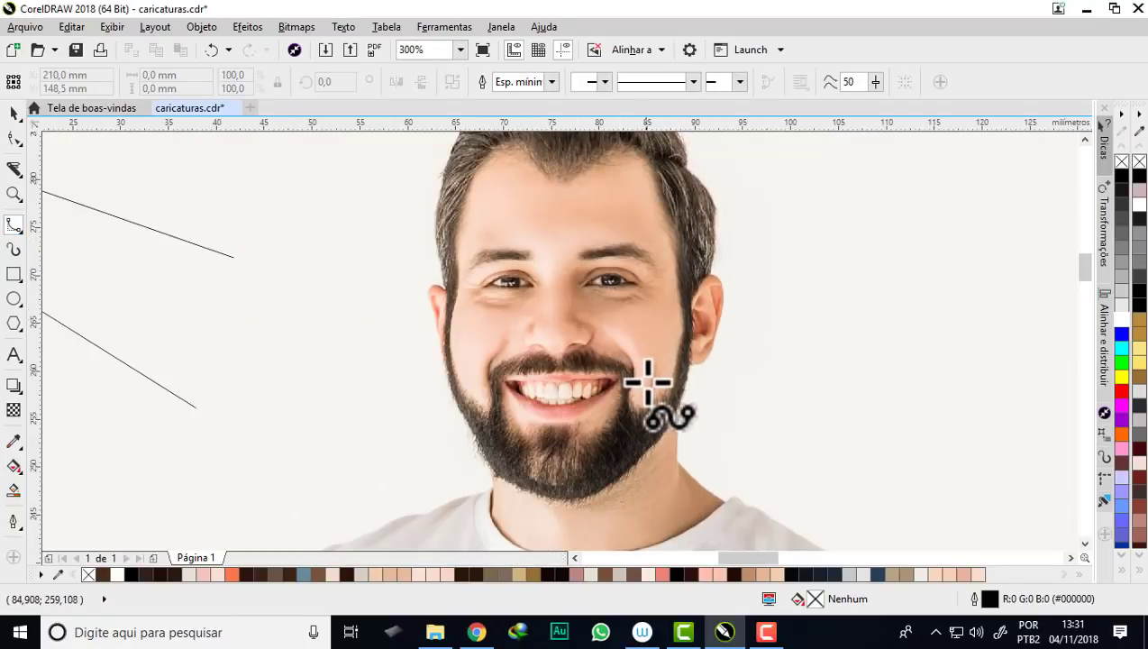
scroll(649, 391, "up", 2)
scroll(676, 379, "up", 2)
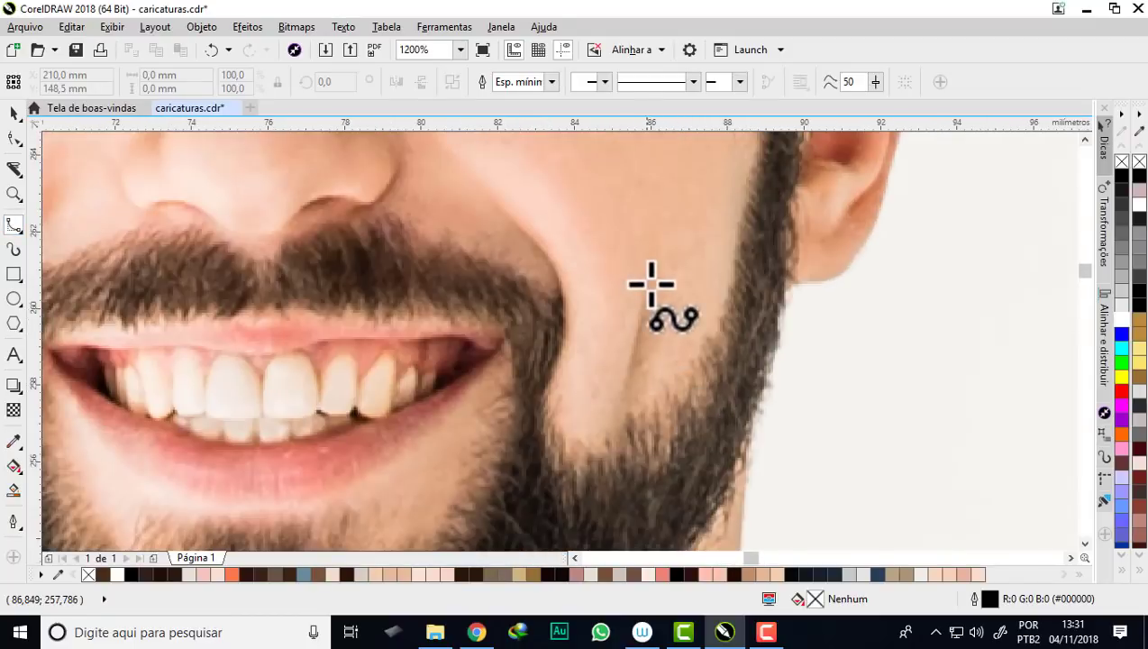
left_click(650, 254)
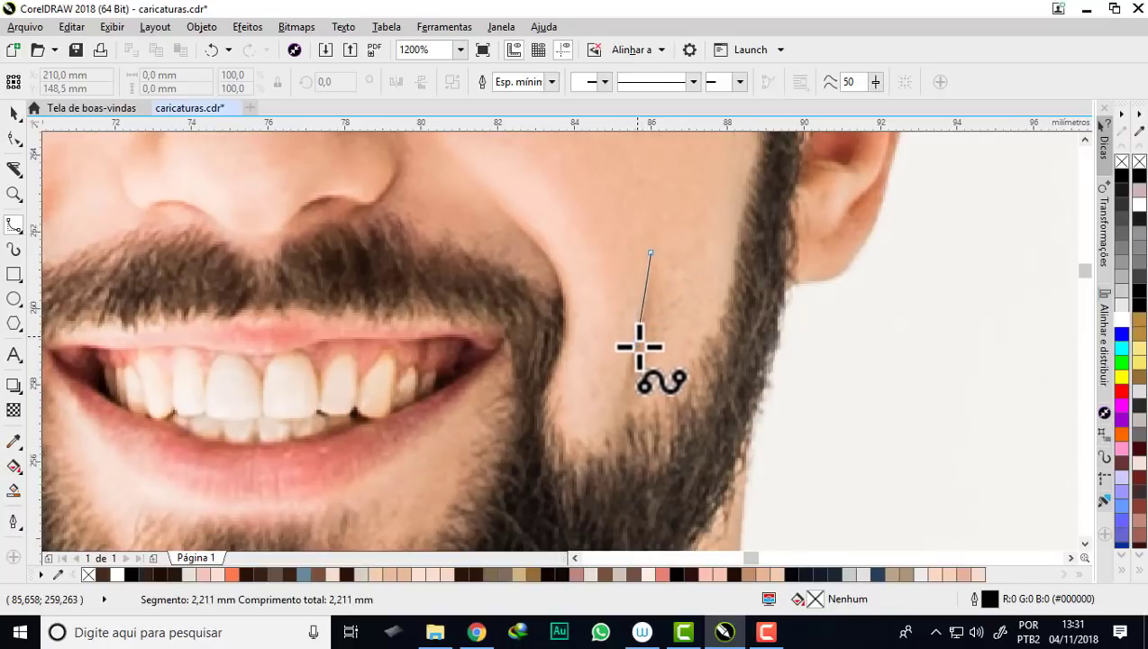
left_click(637, 337)
left_click(623, 397)
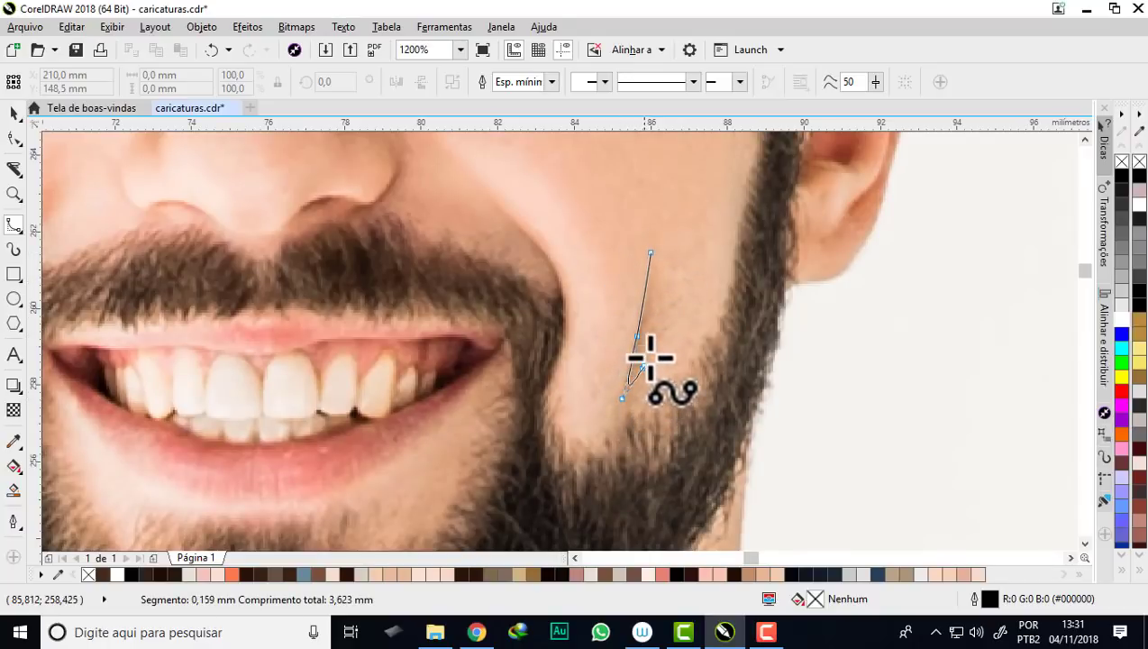
left_click(658, 300)
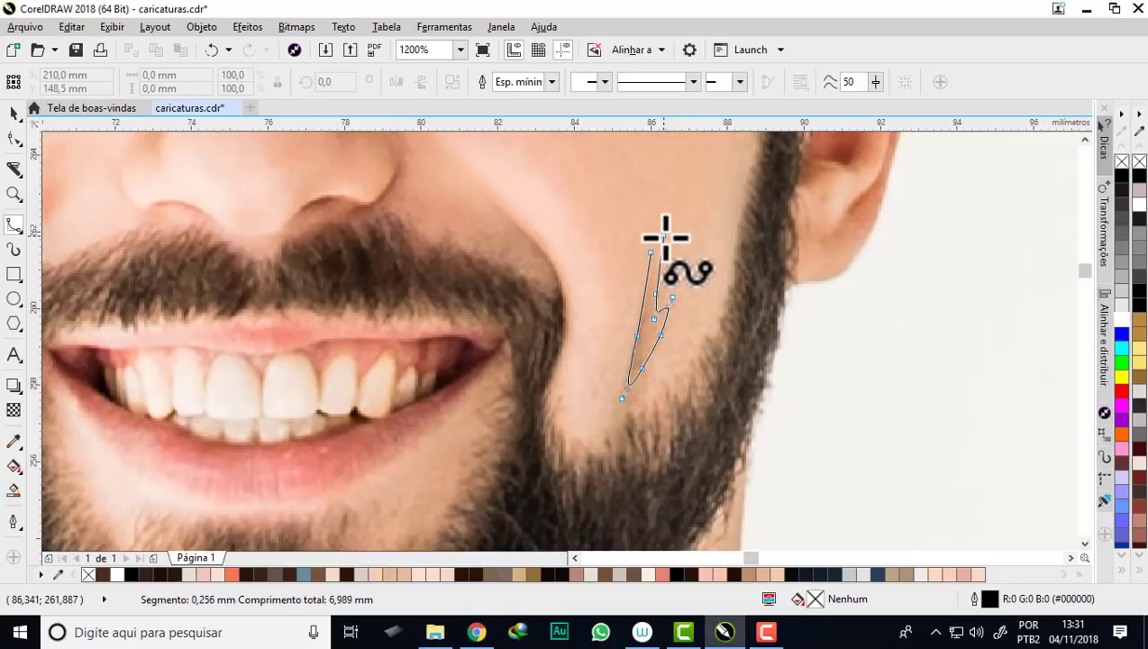
left_click(651, 253)
scroll(657, 261, "down", 1)
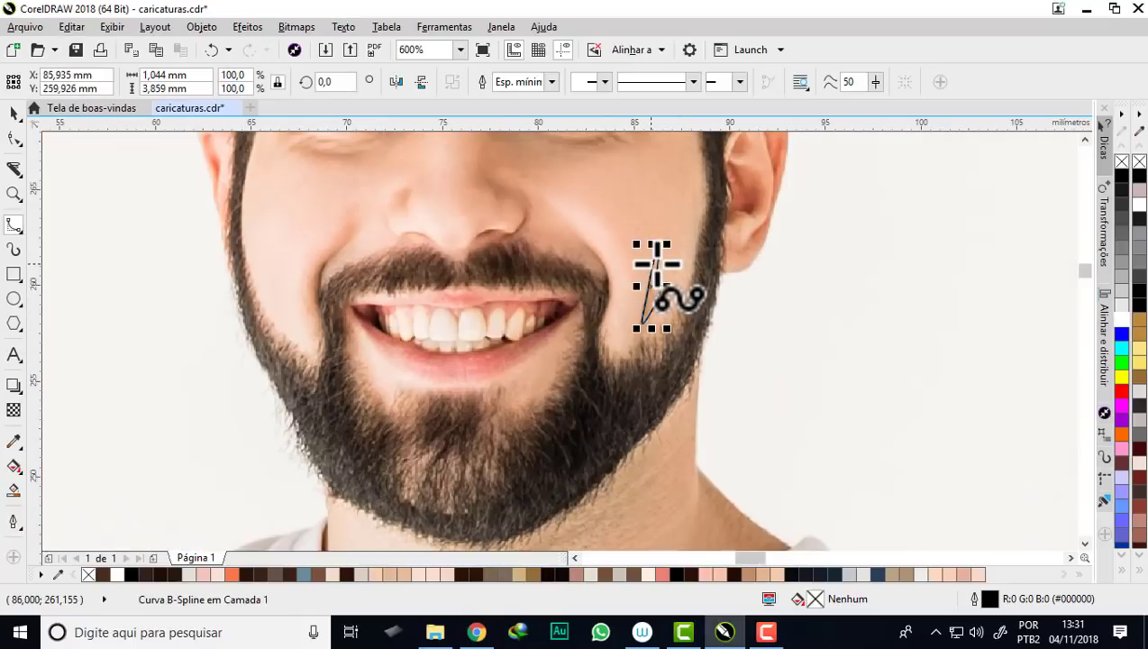
scroll(651, 264, "down", 1)
scroll(540, 213, "up", 2)
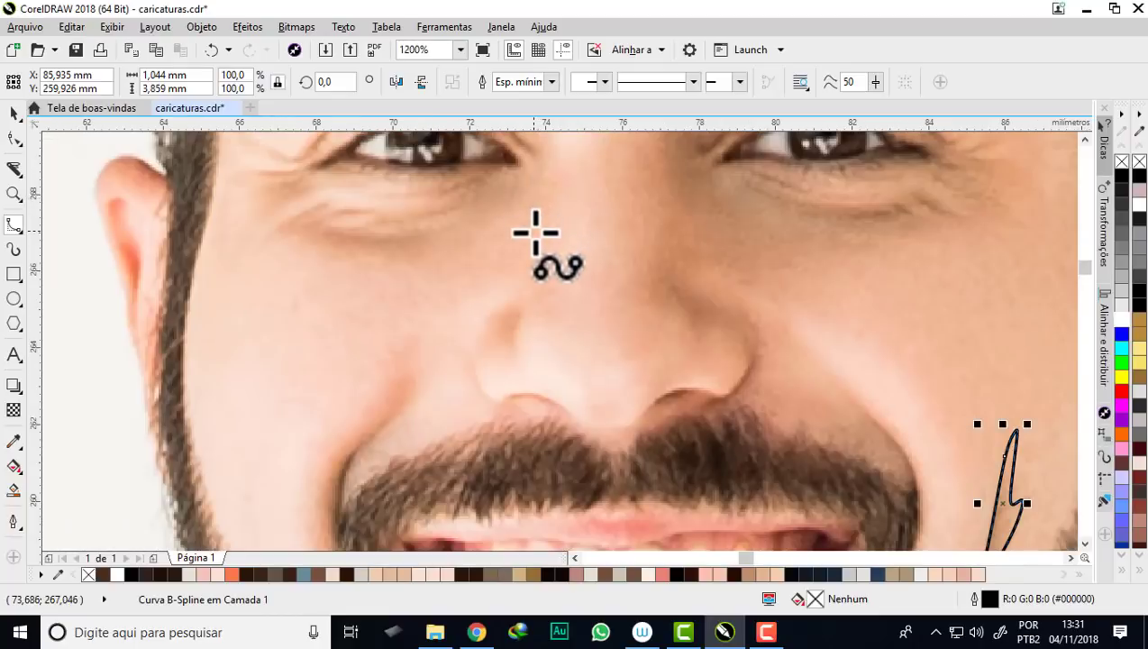
- Trace a closed B-spline shading shape curving around the nostril on one side of the nose
scroll(535, 232, "down", 1)
scroll(518, 260, "up", 1)
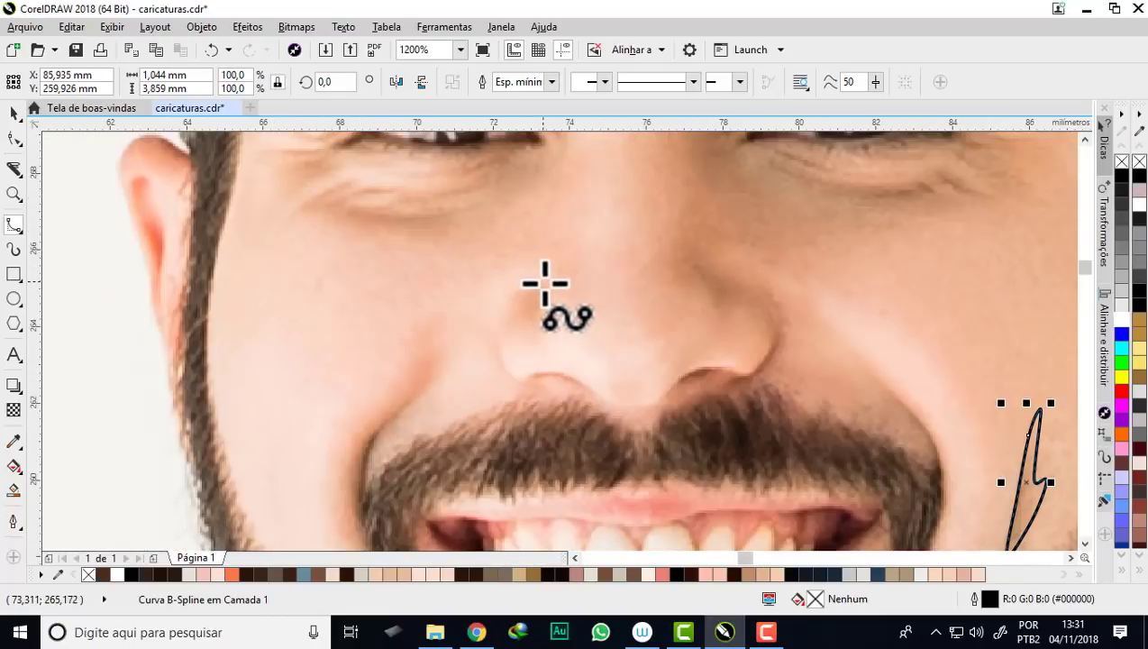
key("Escape")
left_click(550, 283)
left_click(542, 310)
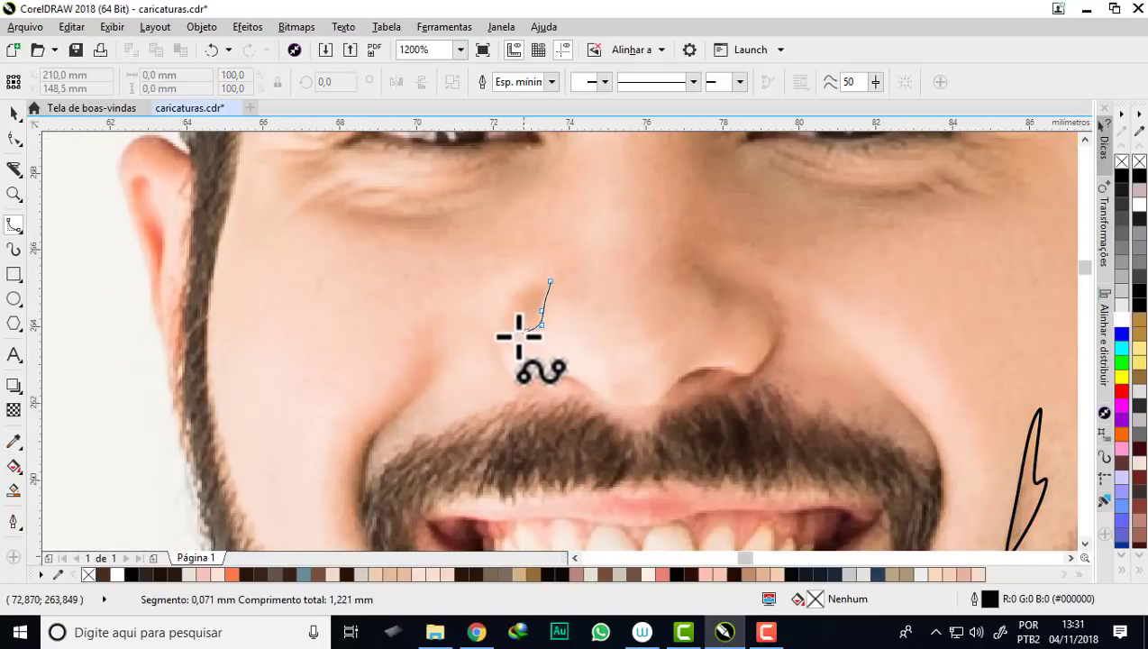
left_click(503, 306)
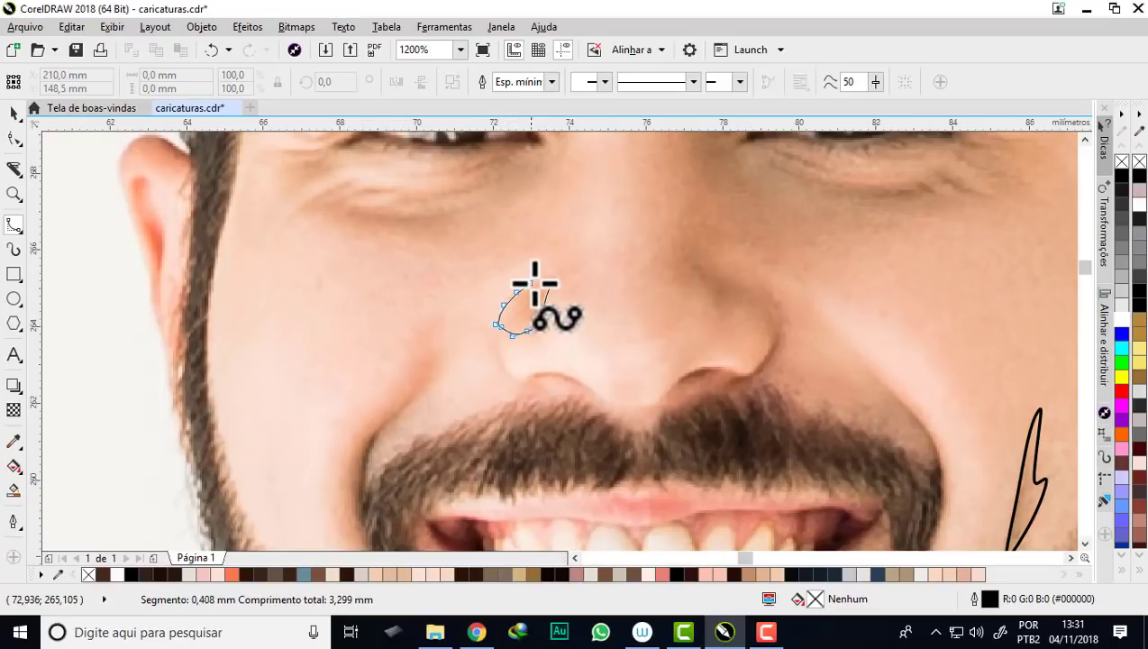
left_click(551, 272)
left_click(550, 282)
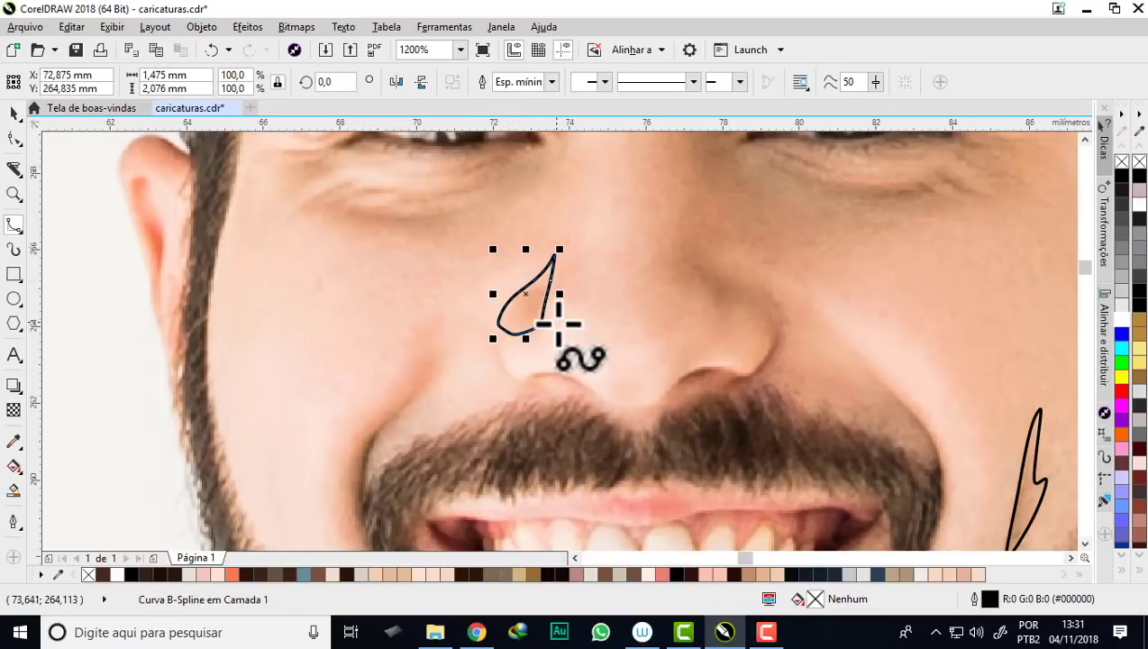
scroll(520, 295, "down", 1)
scroll(607, 309, "down", 2)
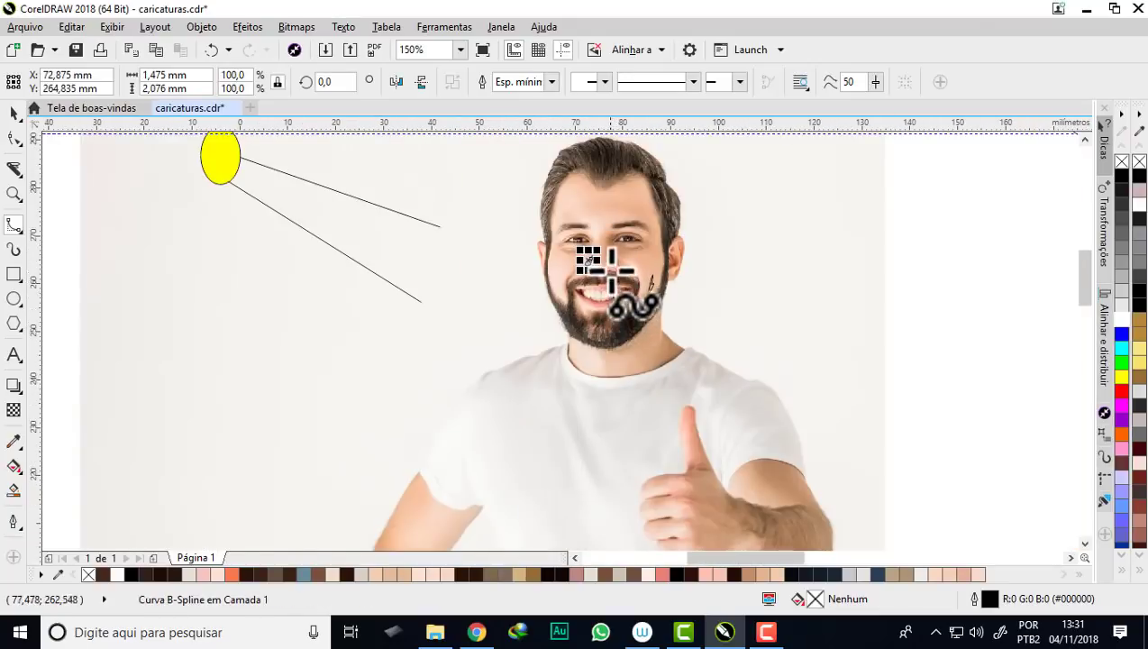
scroll(609, 261, "up", 1)
scroll(609, 253, "up", 1)
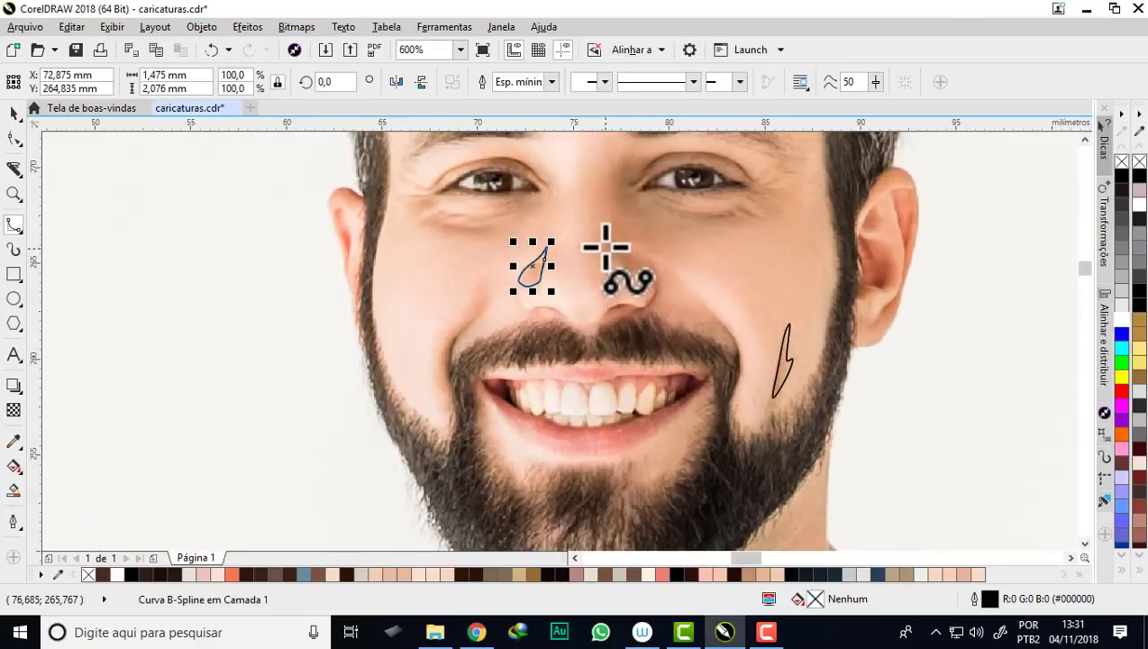
scroll(604, 239, "up", 1)
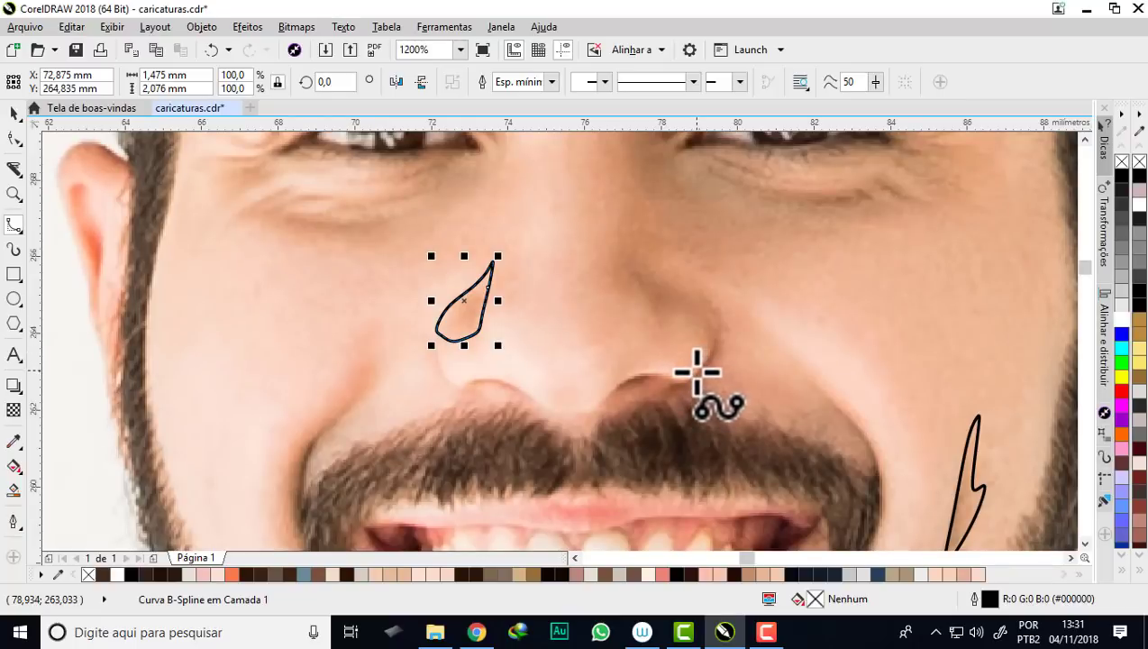
- Trace a curled teardrop B-spline shape over the right nostril wing from the nose tip
left_click(695, 368)
left_click(700, 326)
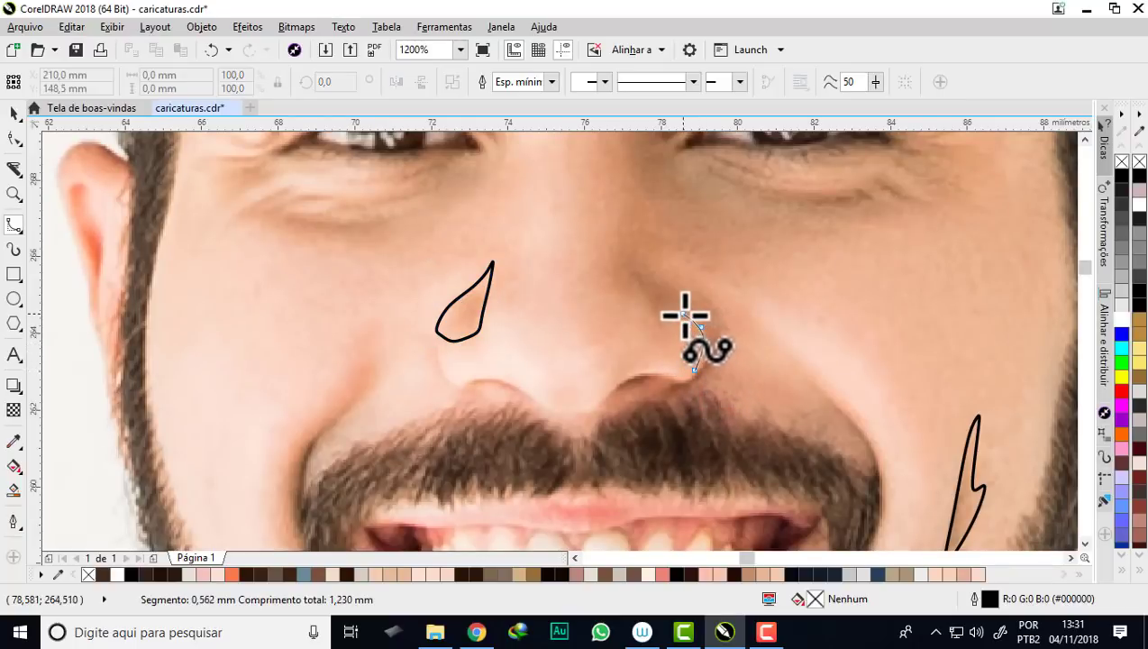
left_click(640, 288)
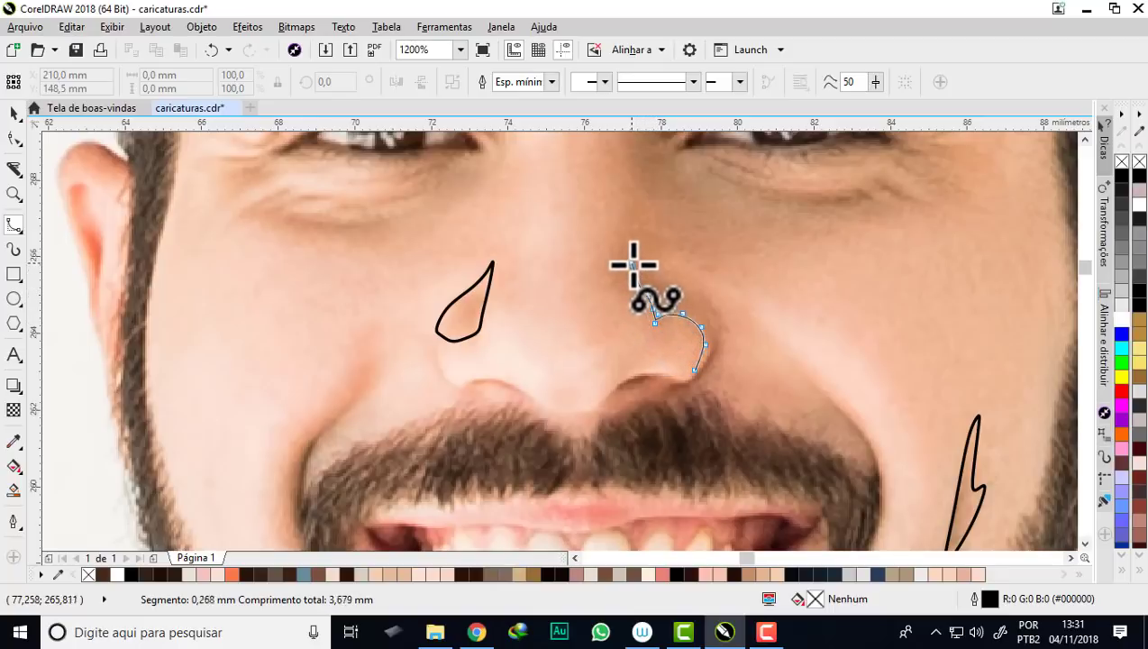
left_click(648, 275)
left_click(677, 289)
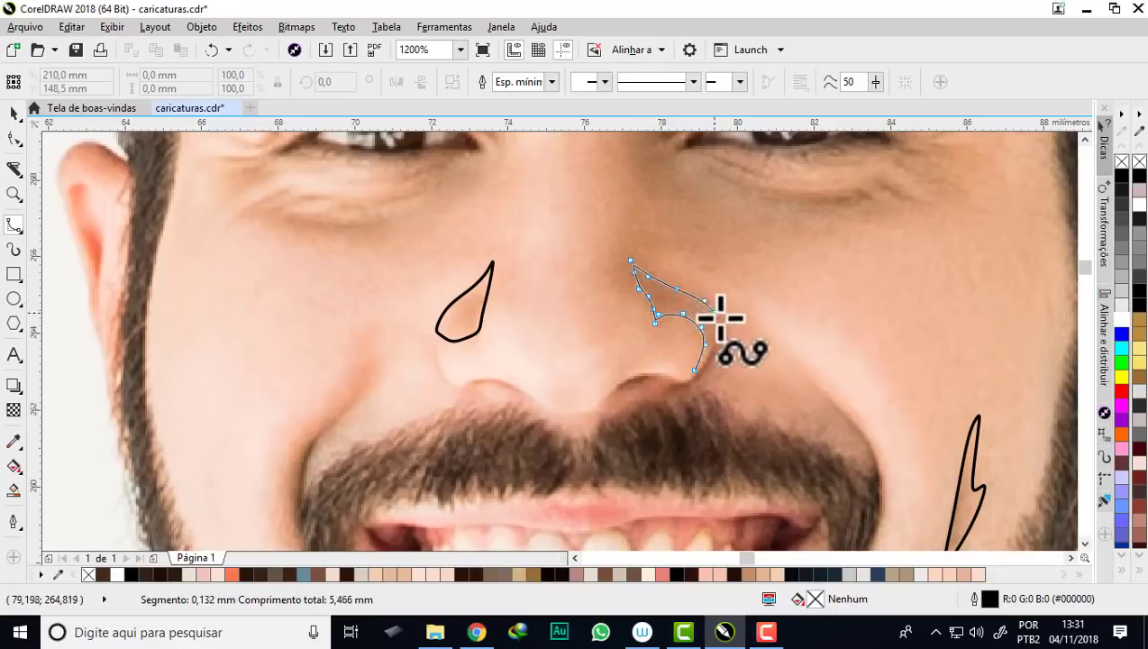
double_click(699, 371)
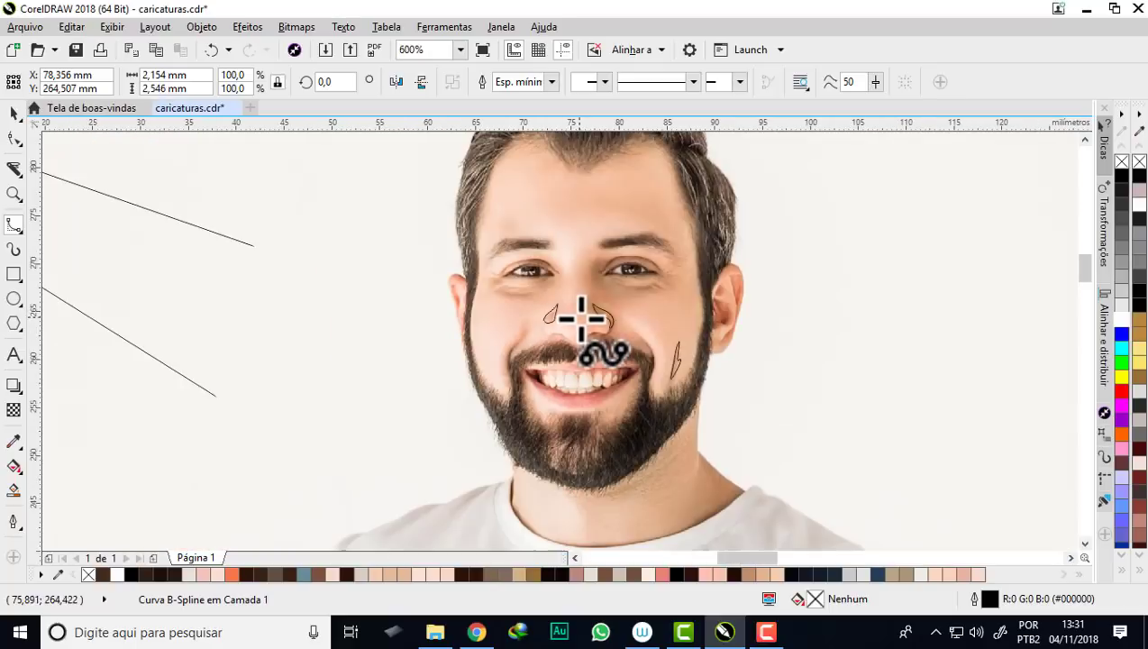
- Trace the left smile fold with B-spline points from beside the nose down to the jaw
scroll(583, 320, "down", 2)
scroll(590, 284, "up", 1)
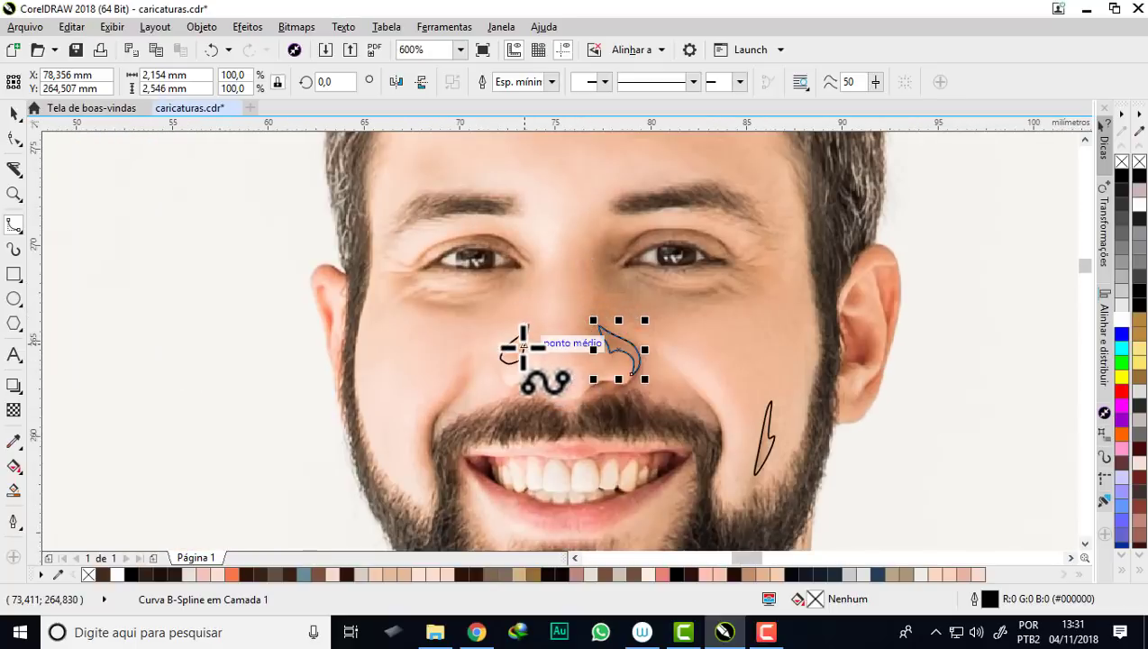
scroll(509, 347, "down", 1)
scroll(487, 370, "up", 1)
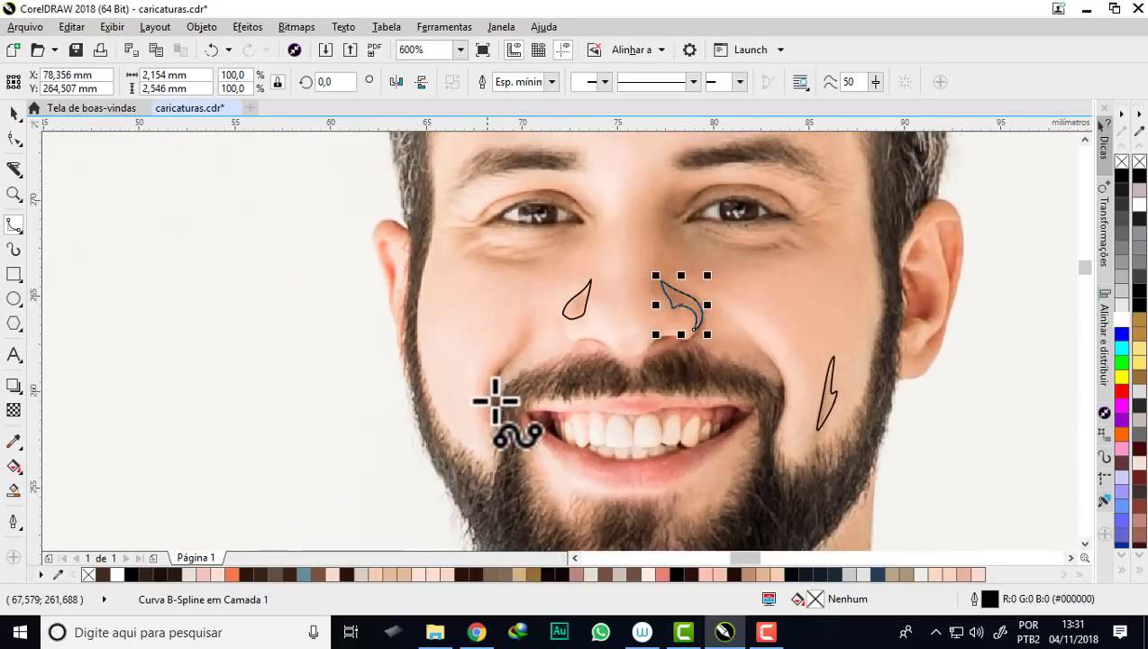
scroll(487, 410, "up", 1)
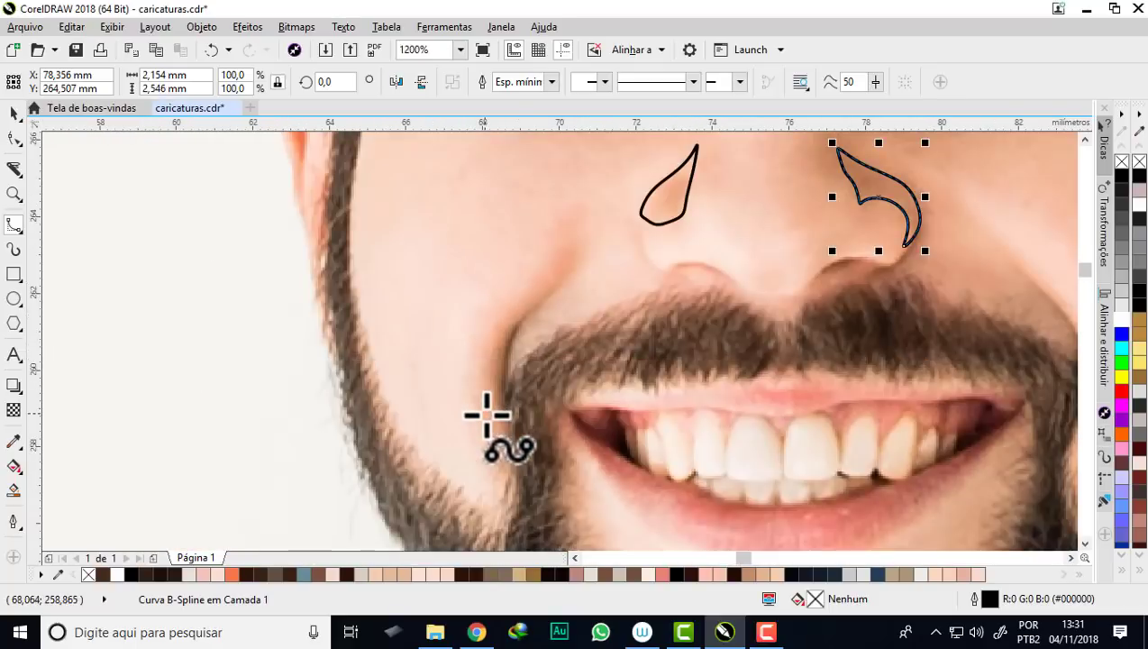
left_click(575, 213)
left_click(549, 234)
left_click(531, 273)
left_click(489, 304)
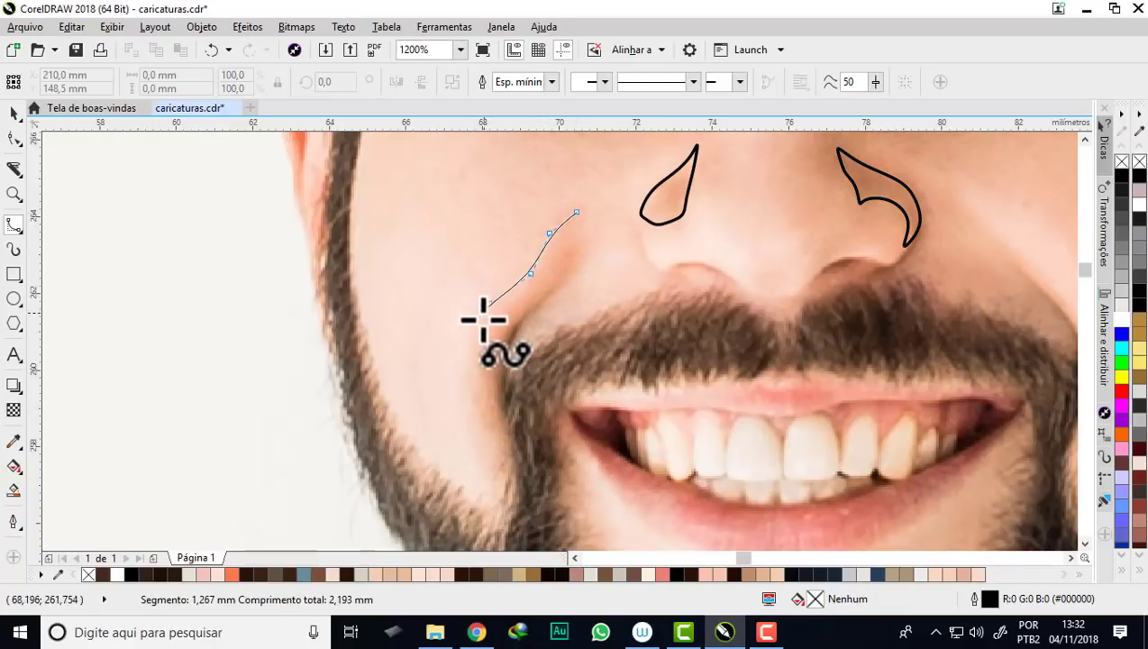
left_click(478, 337)
left_click(468, 381)
left_click(484, 419)
left_click(491, 448)
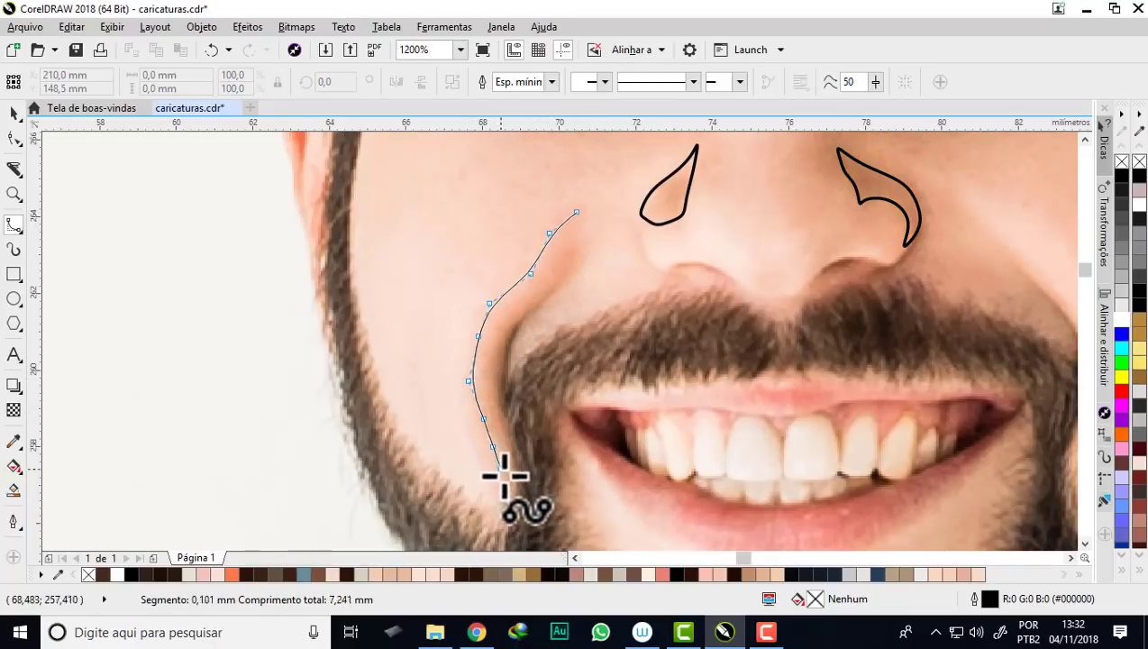
left_click(501, 468)
- Bring the left fold outline back up the cheek and close the shape
left_click(502, 512)
left_click(512, 495)
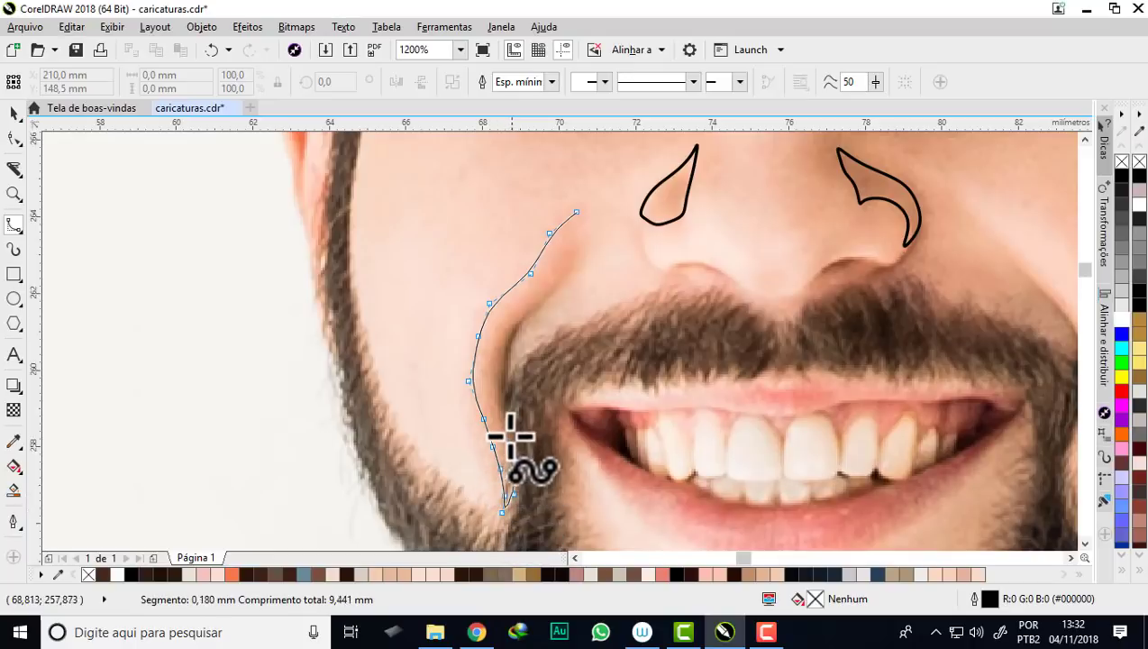
left_click(505, 351)
left_click(521, 321)
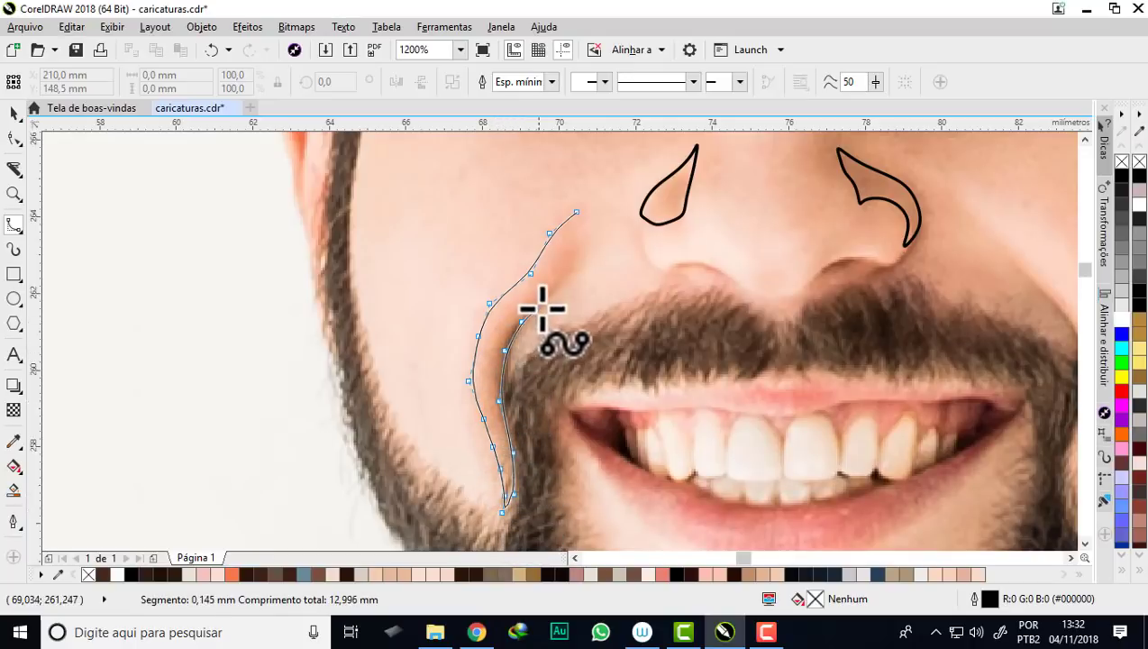
left_click(552, 291)
left_click(577, 242)
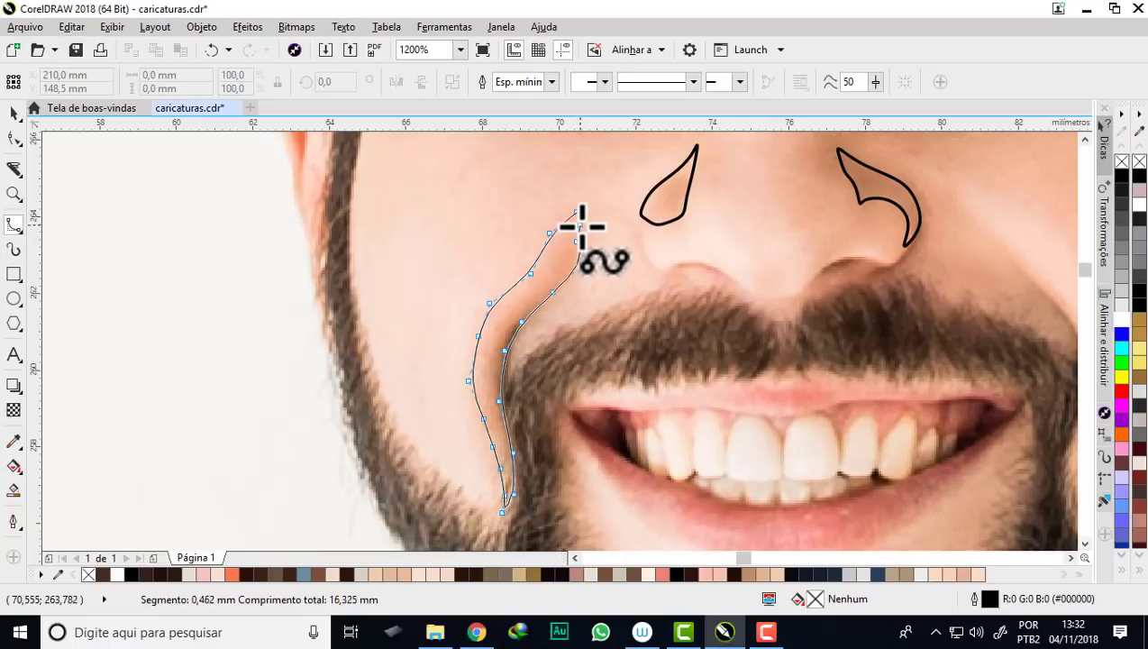
left_click(581, 213)
- Trace the right smile fold up toward the nose and back down, finishing the shape
scroll(512, 218, "down", 2)
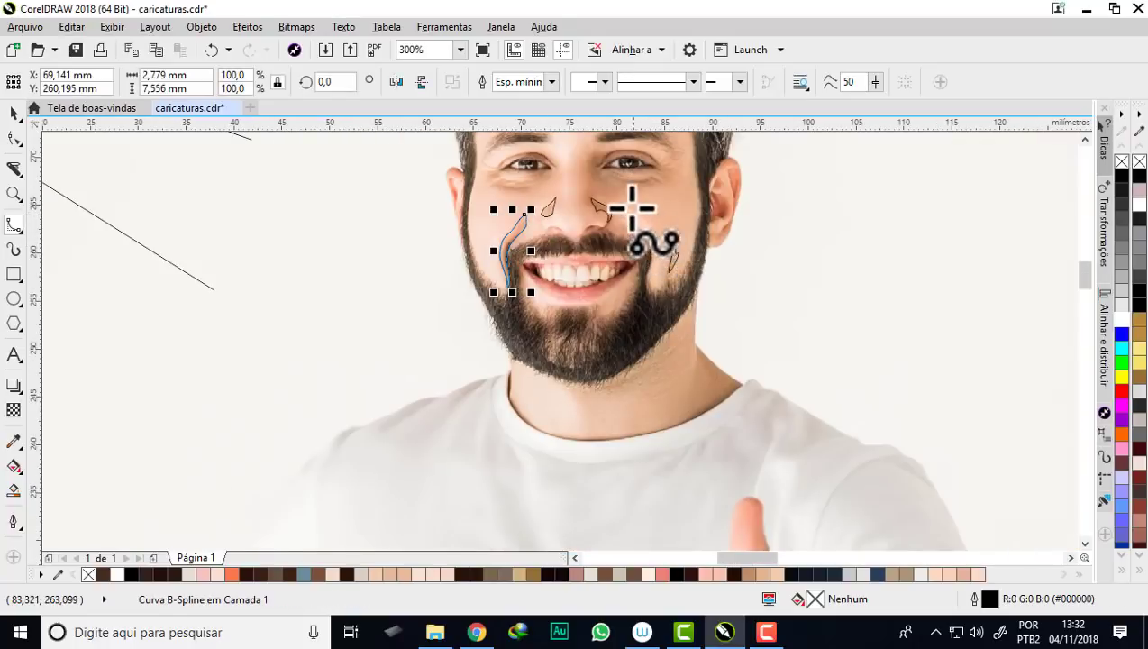
scroll(626, 205, "up", 1)
scroll(626, 205, "up", 1)
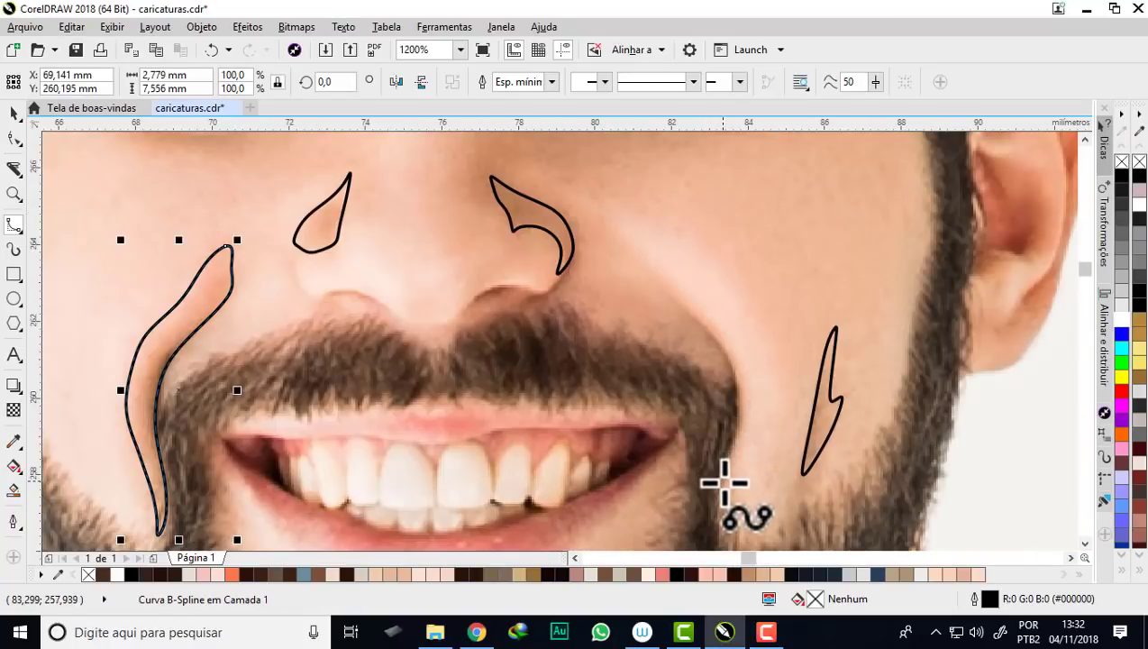
left_click(722, 484)
left_click(743, 433)
left_click(745, 377)
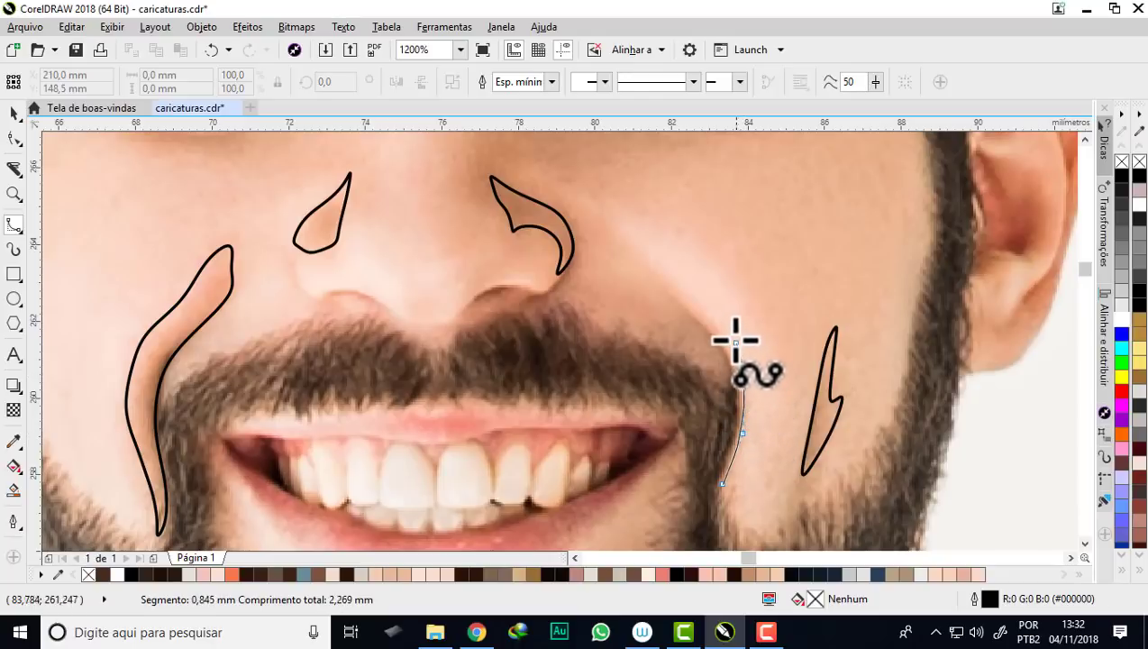
left_click(687, 294)
left_click(628, 251)
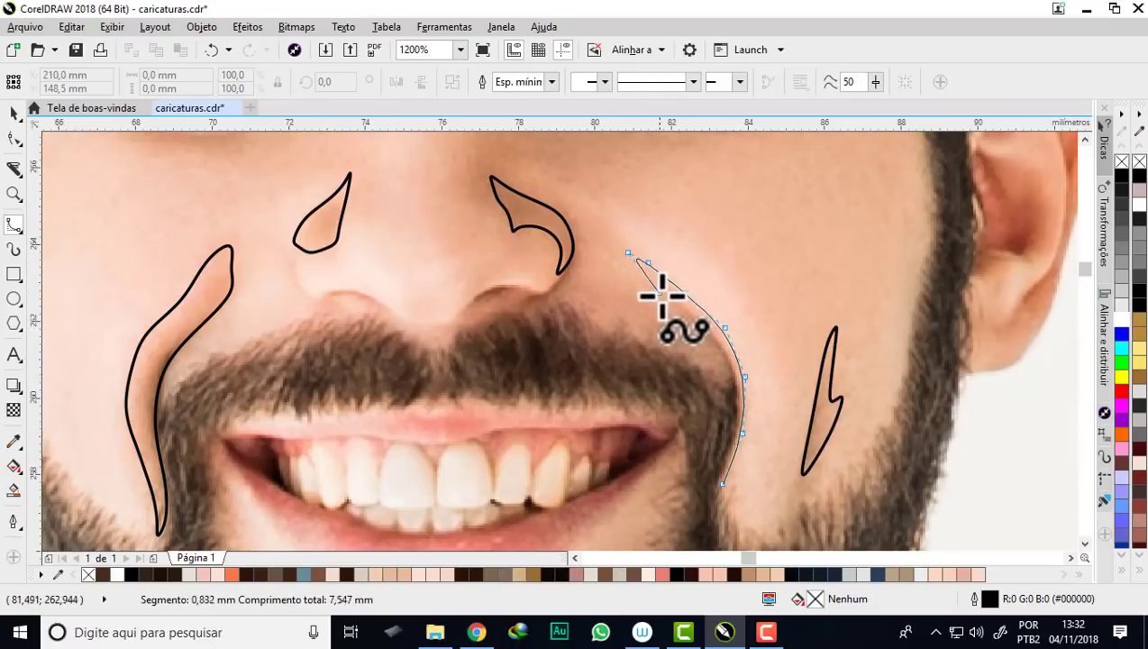
left_click(710, 334)
left_click(730, 364)
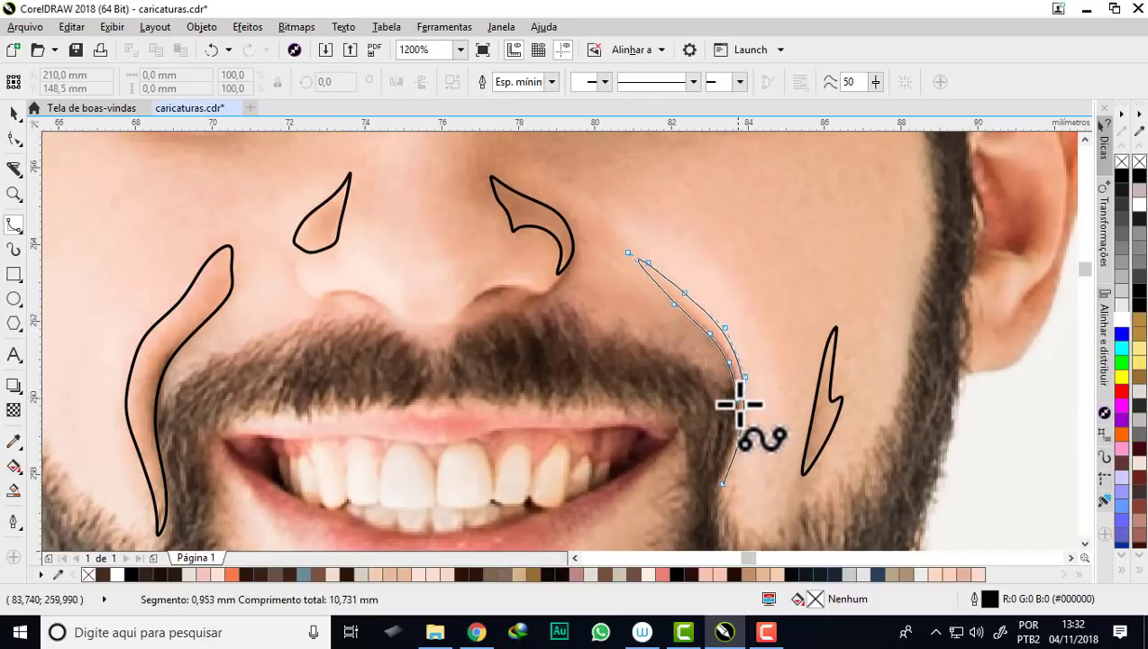
left_click(738, 401)
left_click(740, 432)
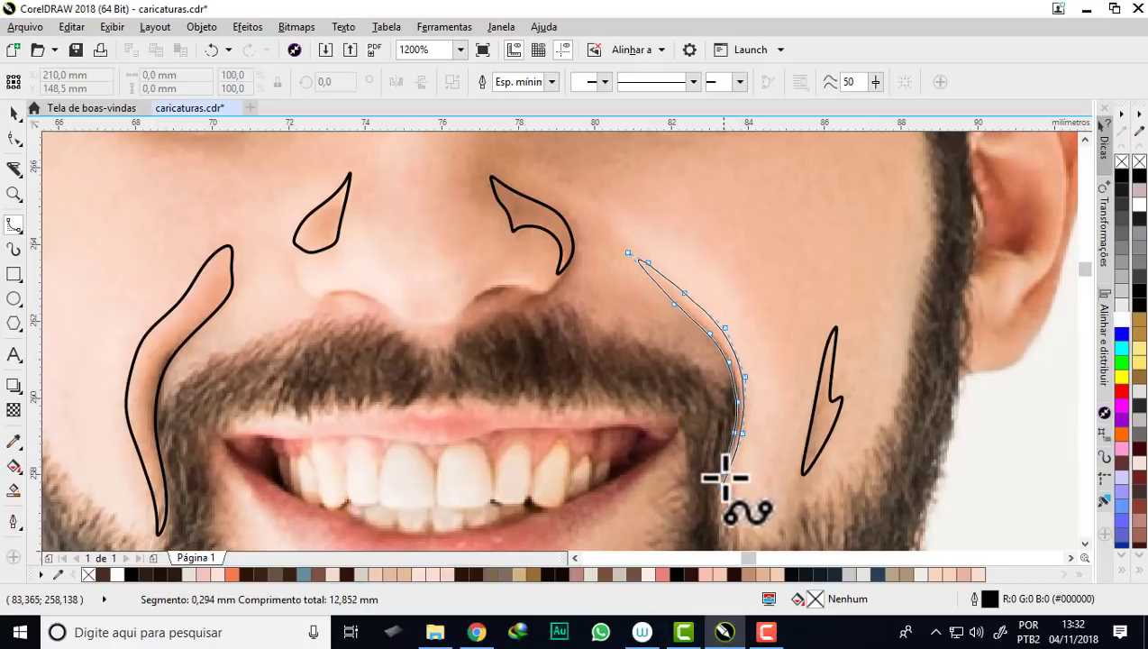
double_click(721, 485)
scroll(606, 355, "down", 1)
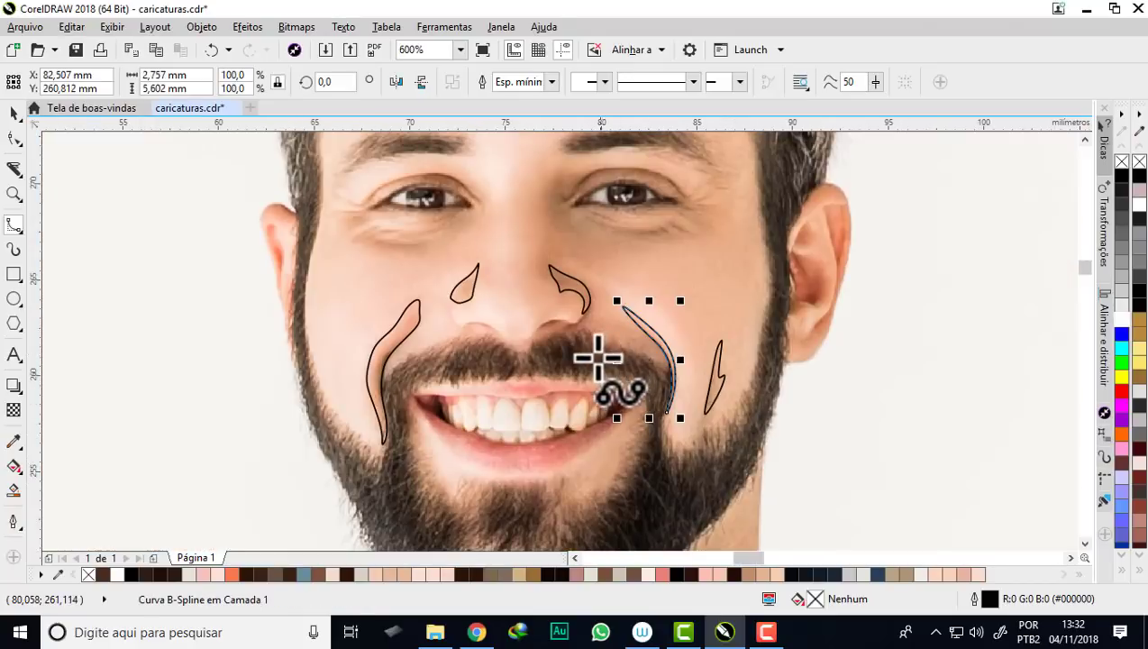
- Zoom in on the eyes and start a B-spline outline under the right eyebrow toward the inner brow
scroll(598, 357, "down", 1)
scroll(546, 428, "up", 2)
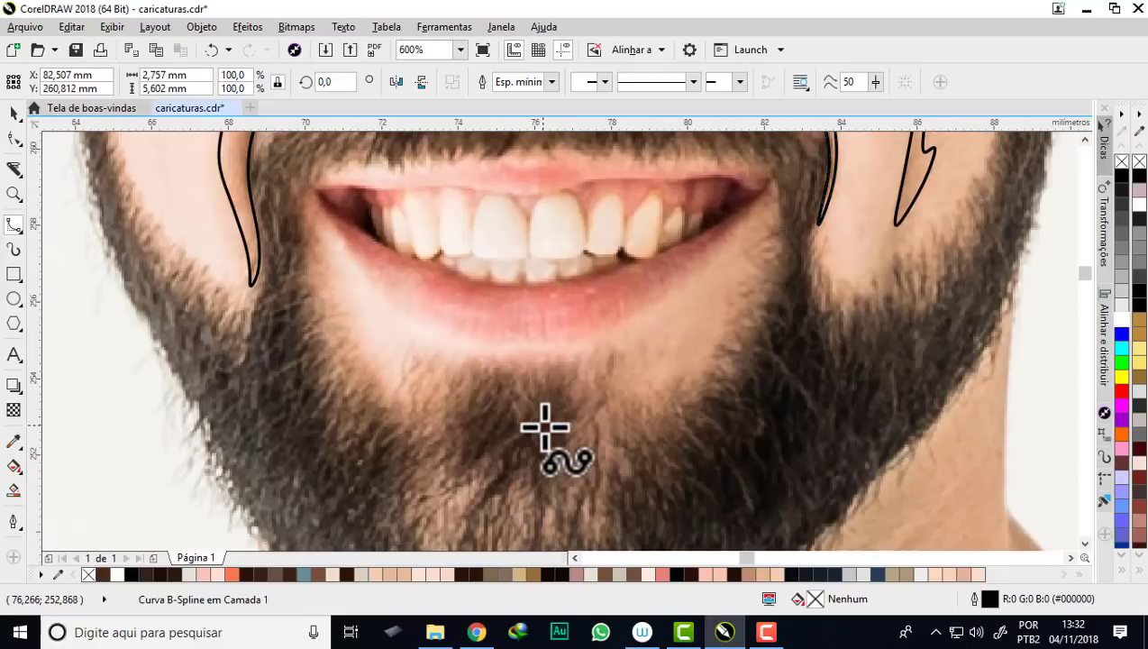
scroll(545, 428, "down", 1)
scroll(545, 428, "down", 1)
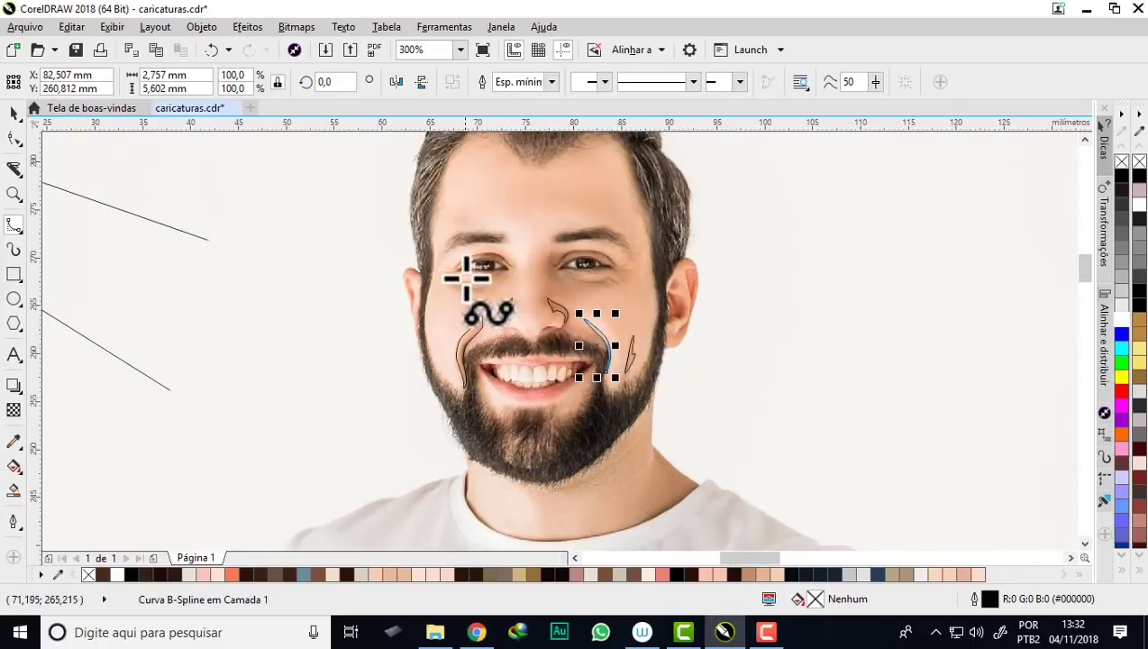
scroll(465, 278, "up", 2)
scroll(459, 282, "down", 1)
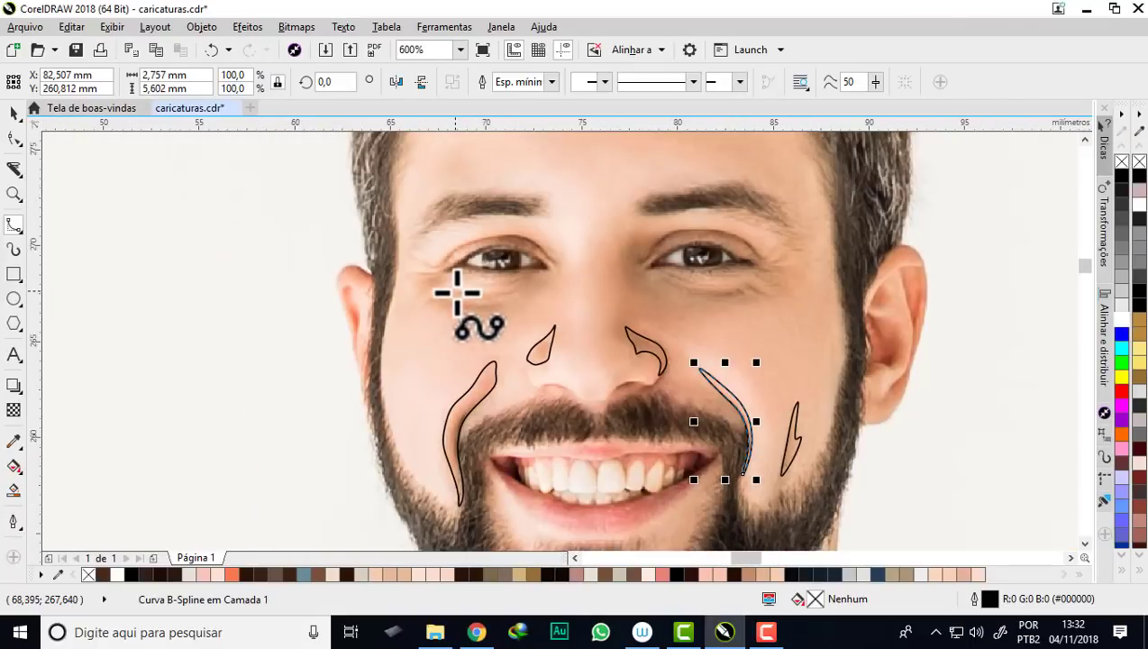
scroll(533, 206, "up", 1)
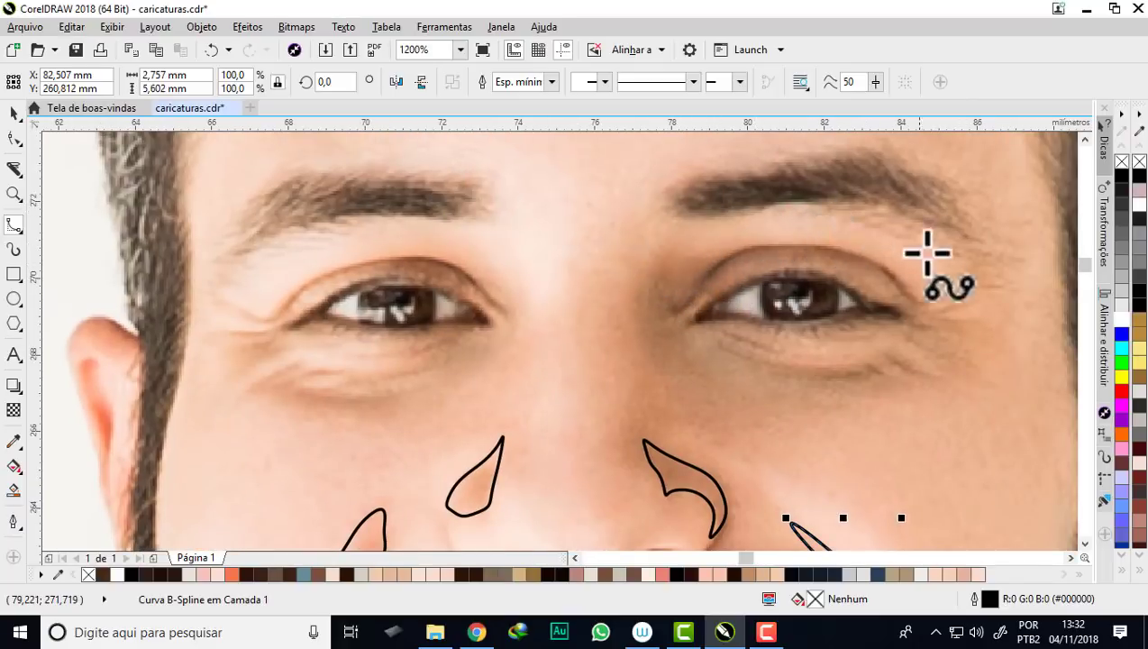
left_click(775, 243)
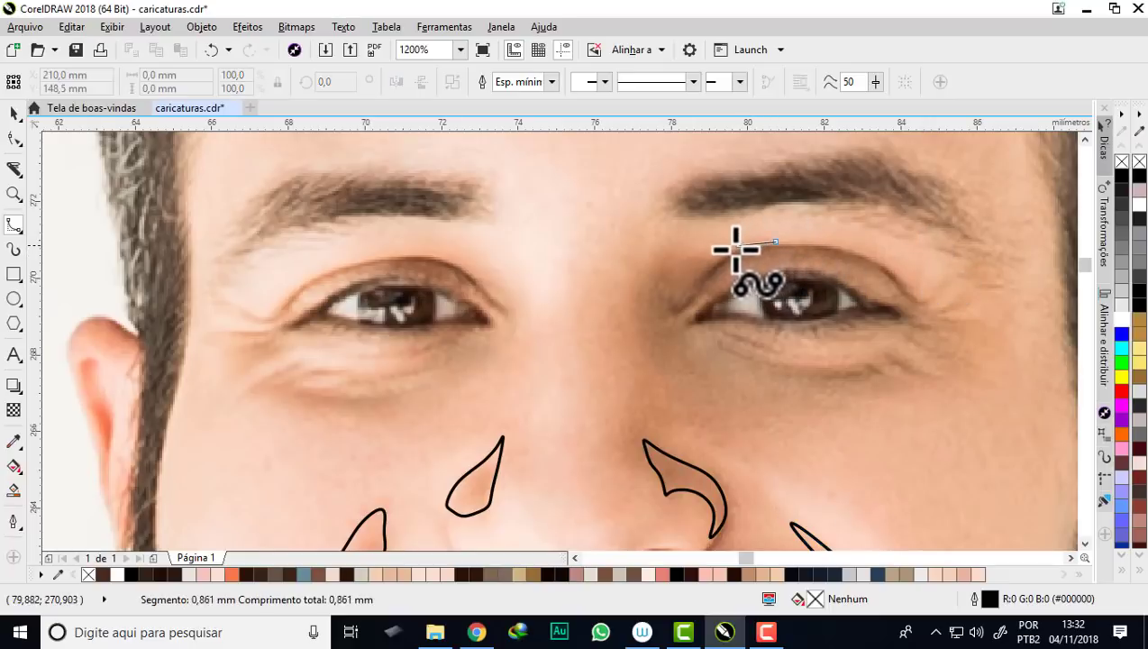
left_click(726, 250)
left_click(678, 253)
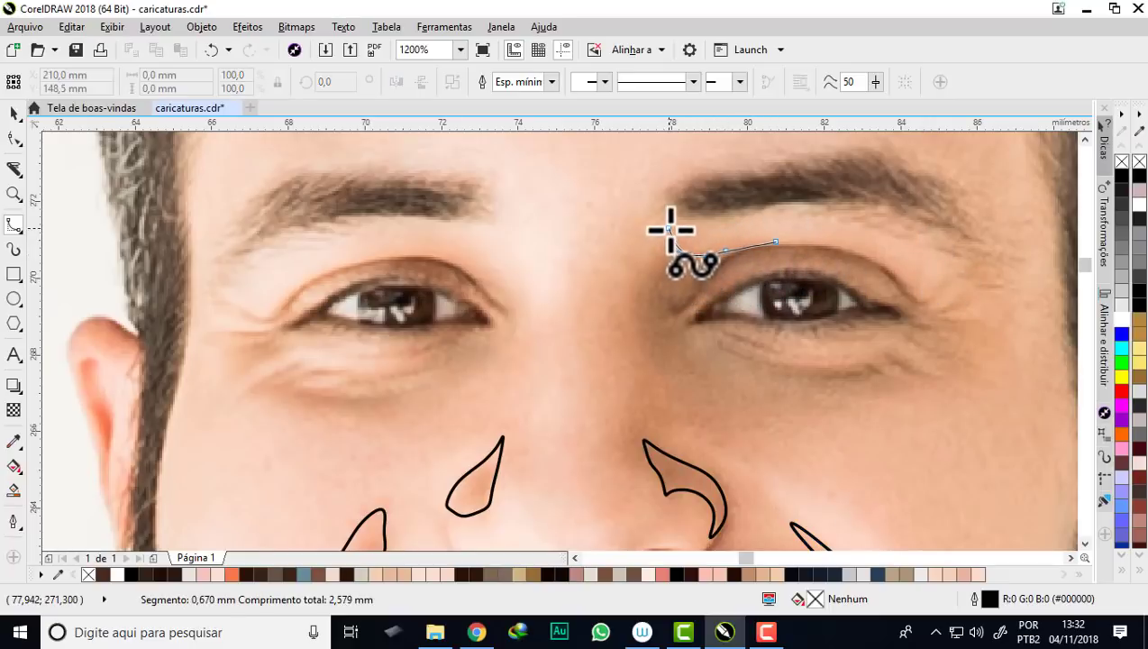
left_click(670, 227)
- Carry the outline along the eyebrow to its outer end, back, and down beside the nose bridge
left_click(746, 212)
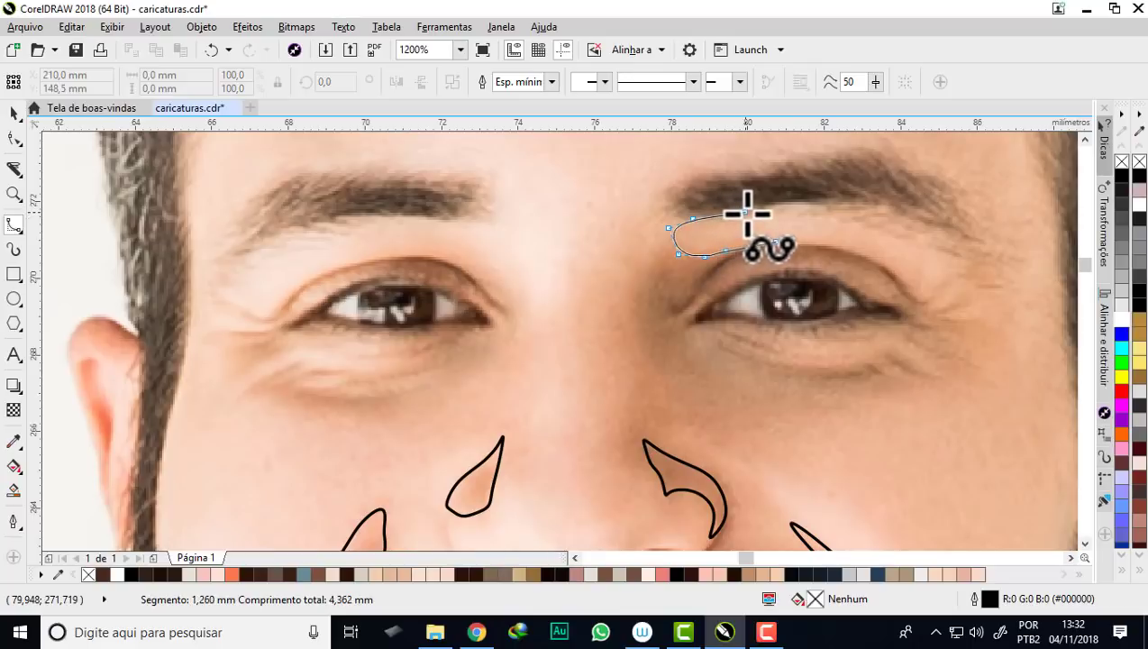
left_click(783, 206)
left_click(909, 206)
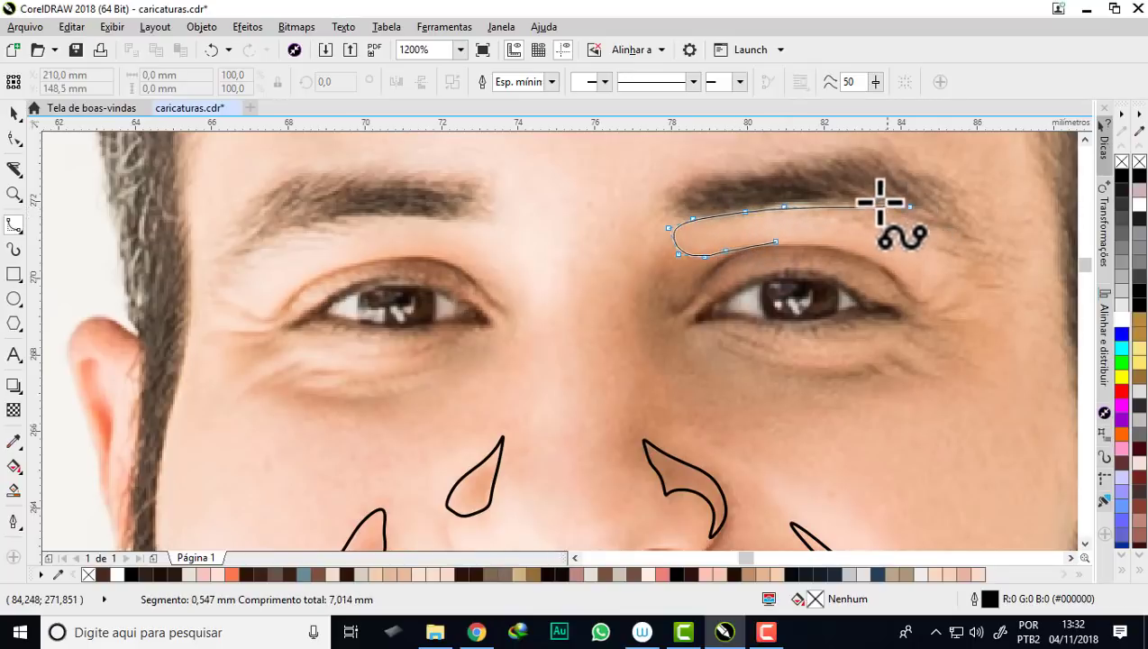
left_click(836, 190)
left_click(703, 196)
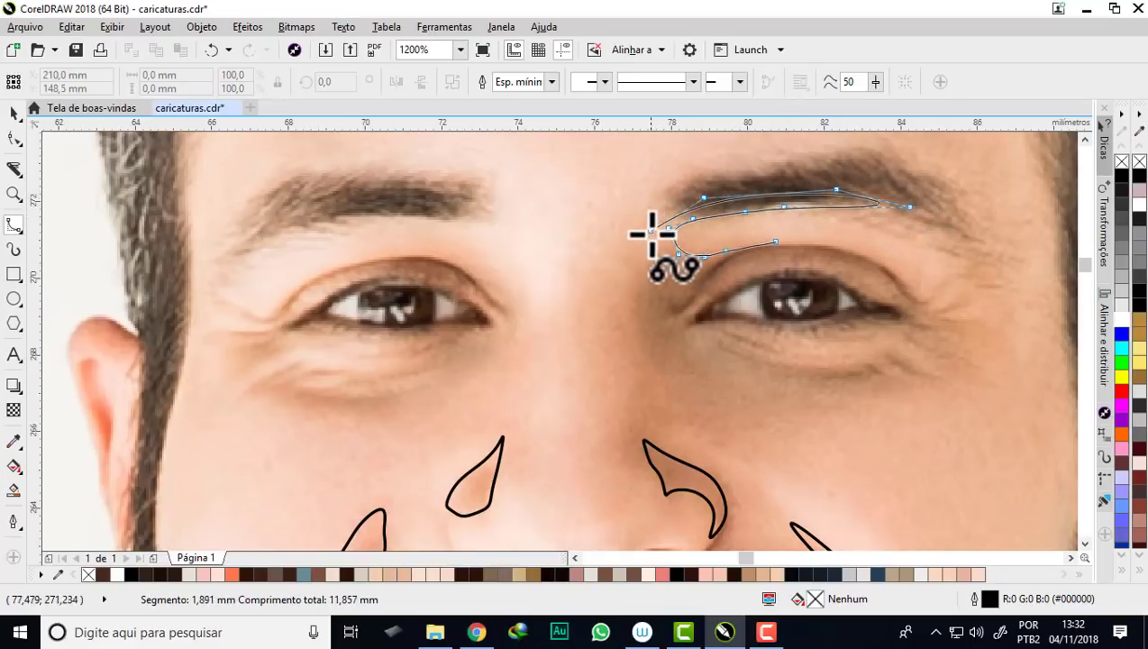
left_click(650, 233)
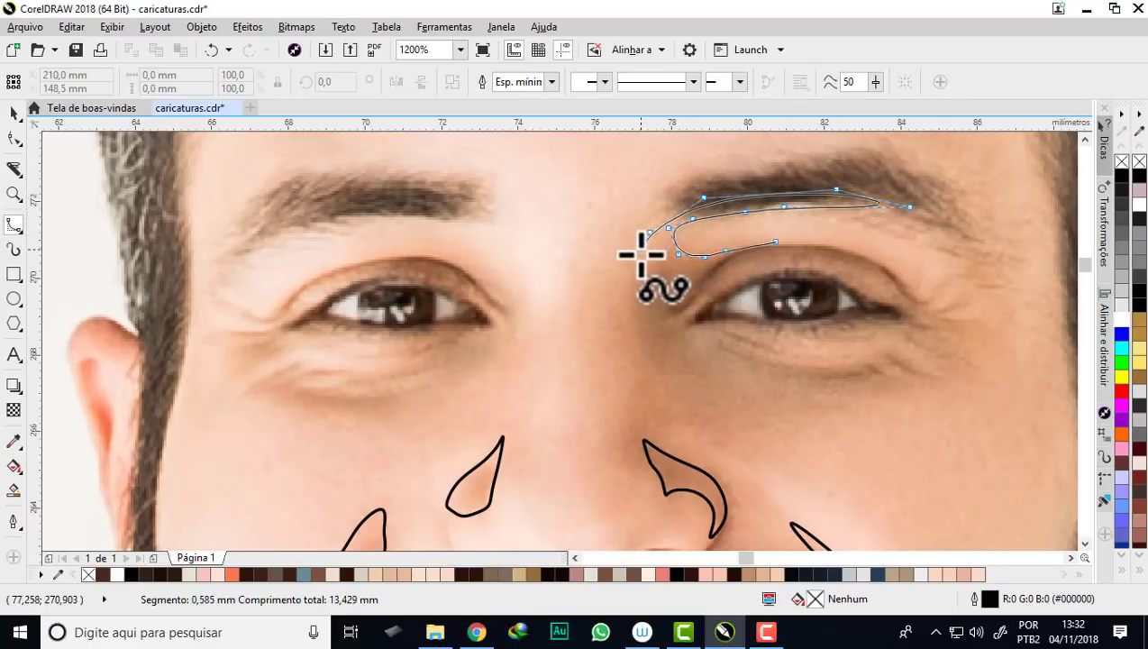
left_click(636, 320)
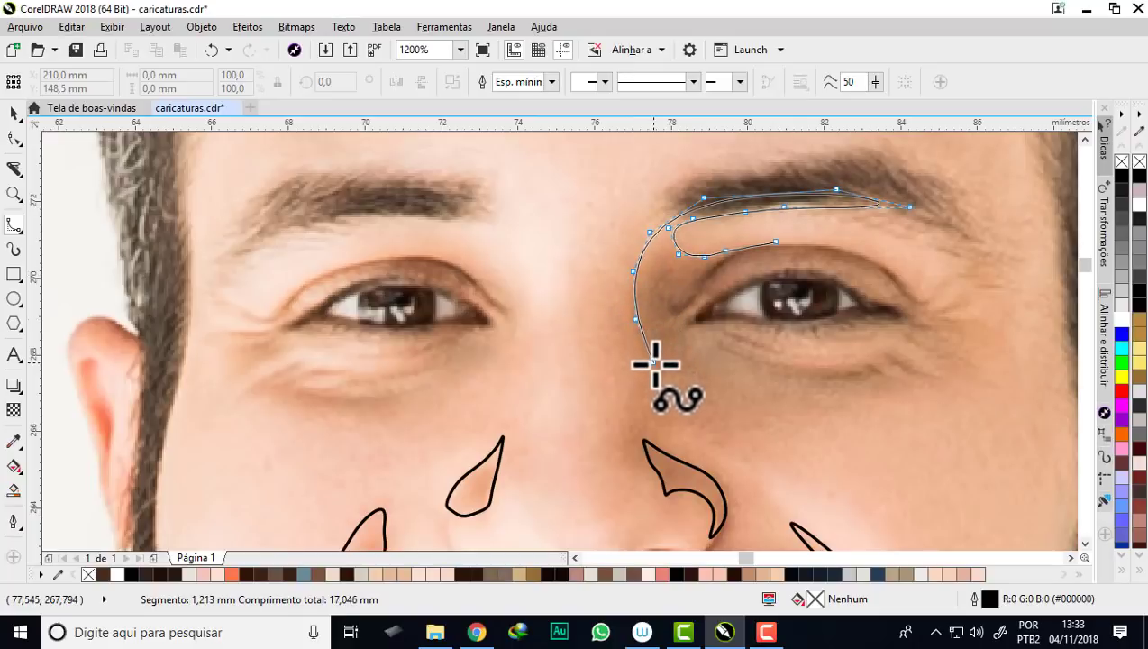
left_click(654, 364)
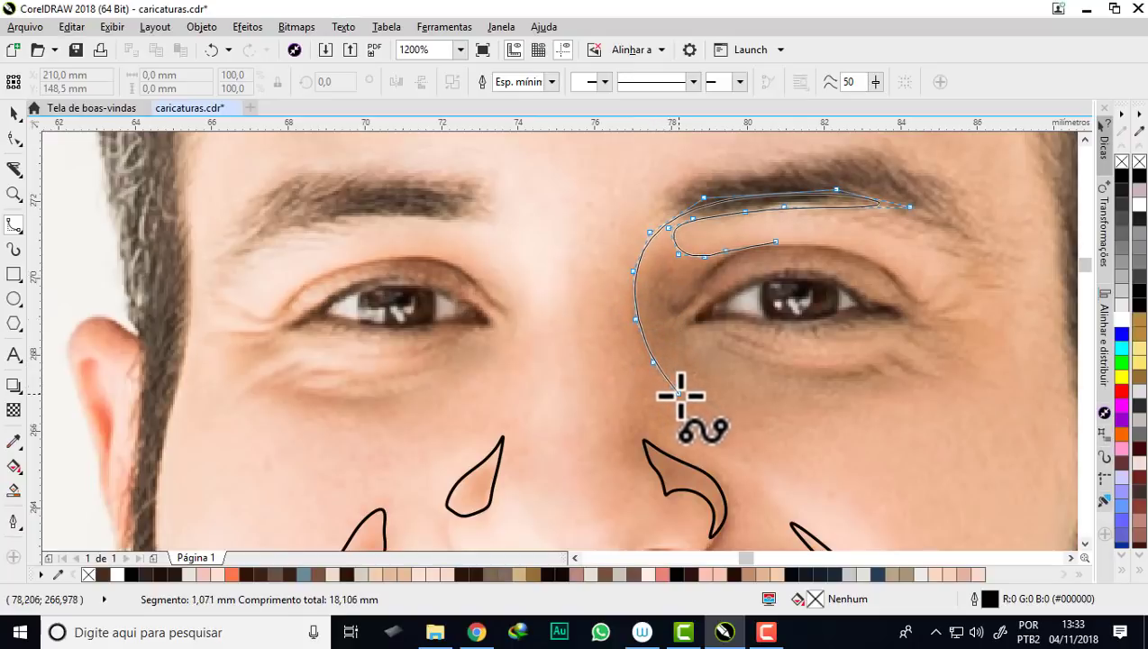
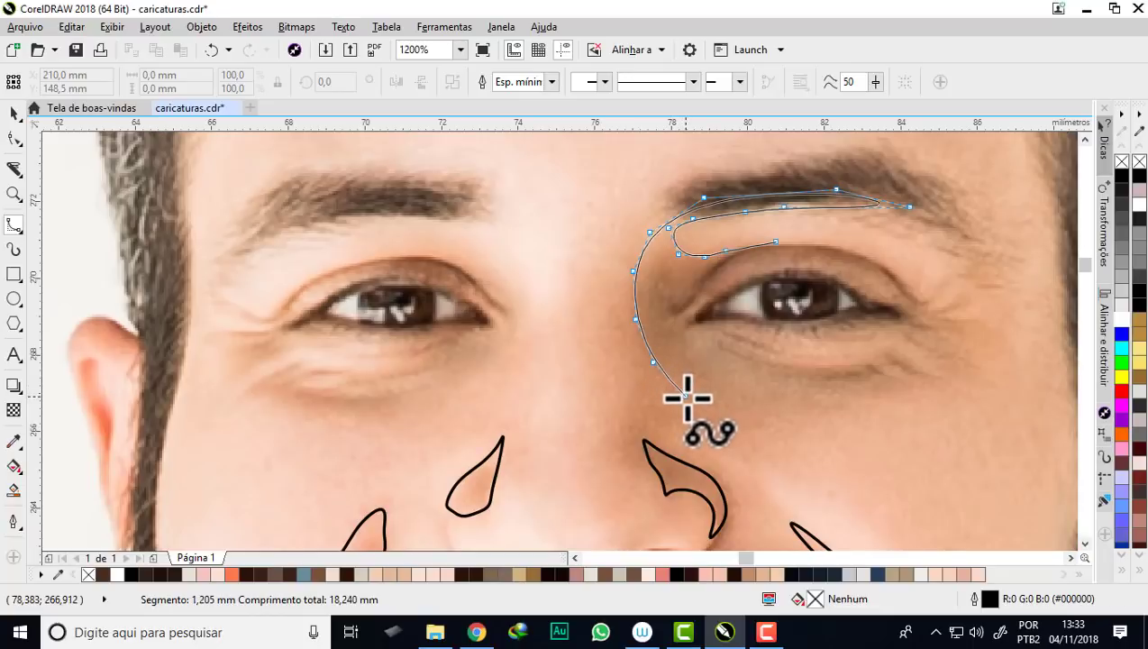
- Extend the right-eye outline down beside the nose and along under the eye to its outer tip
left_click(688, 395)
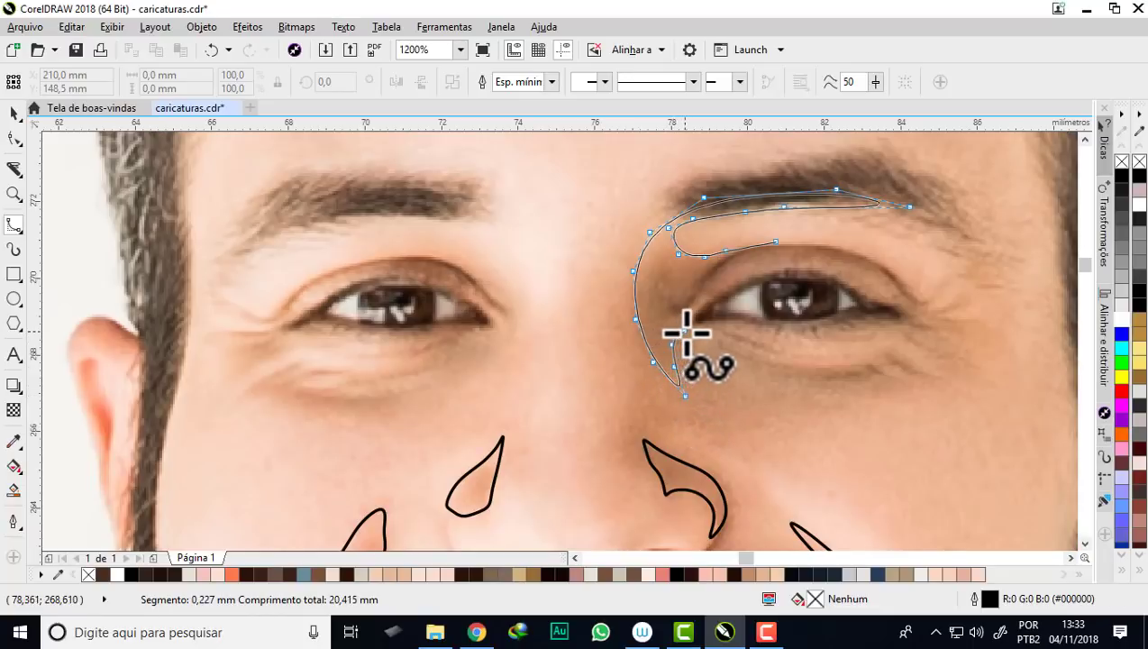
left_click(685, 331)
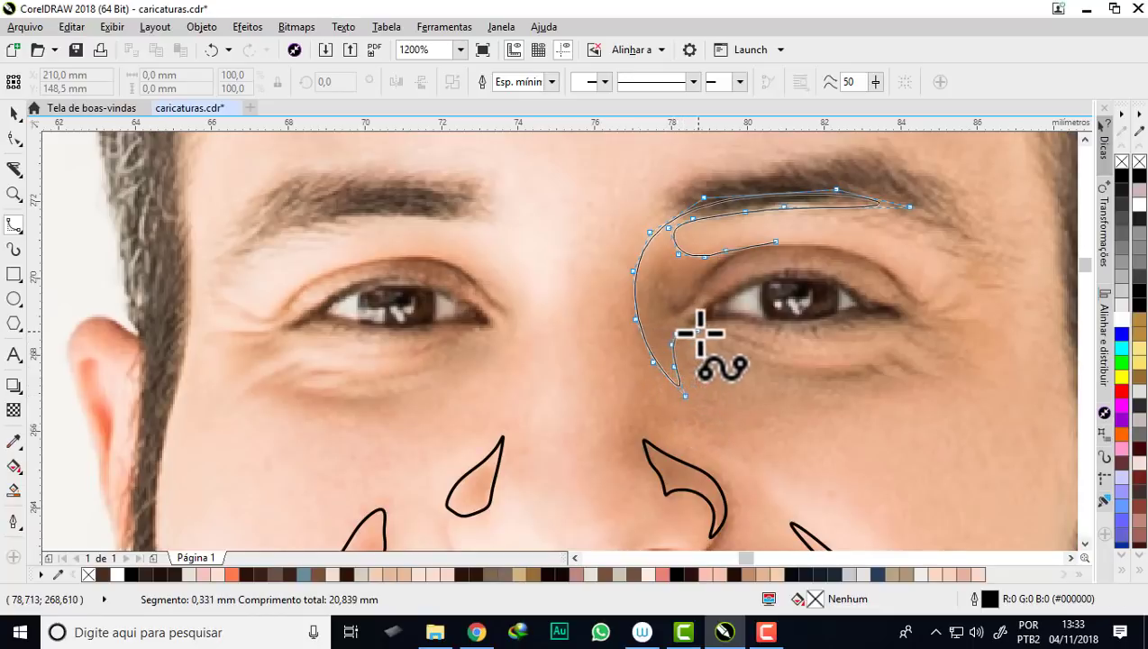
left_click(757, 375)
left_click(813, 387)
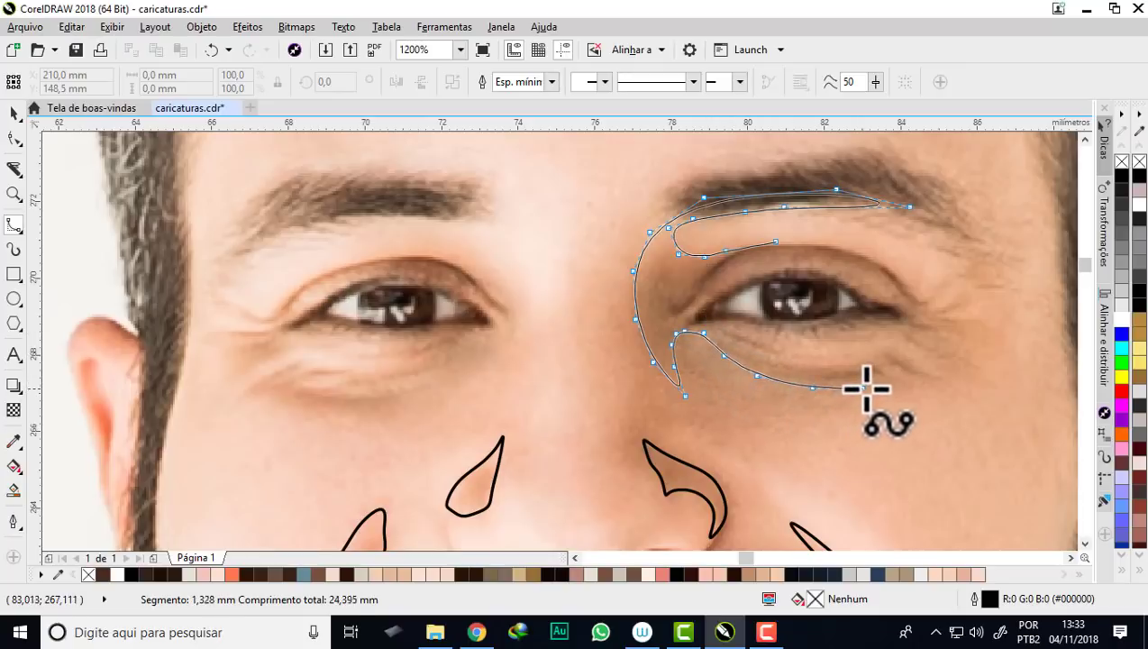
left_click(866, 385)
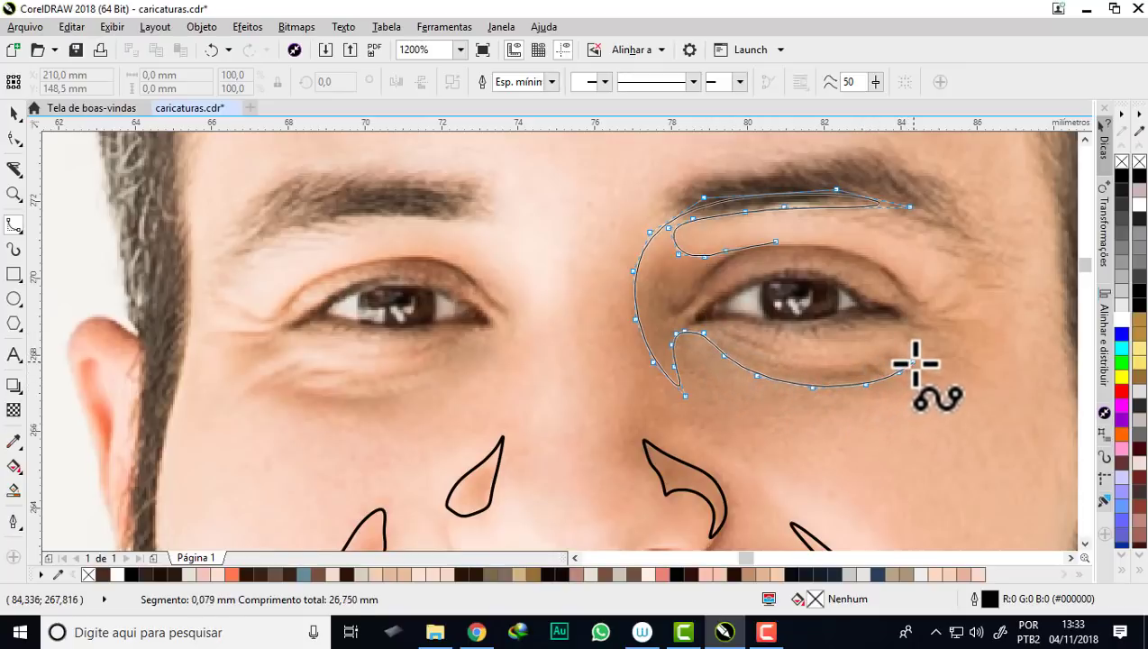
left_click(913, 364)
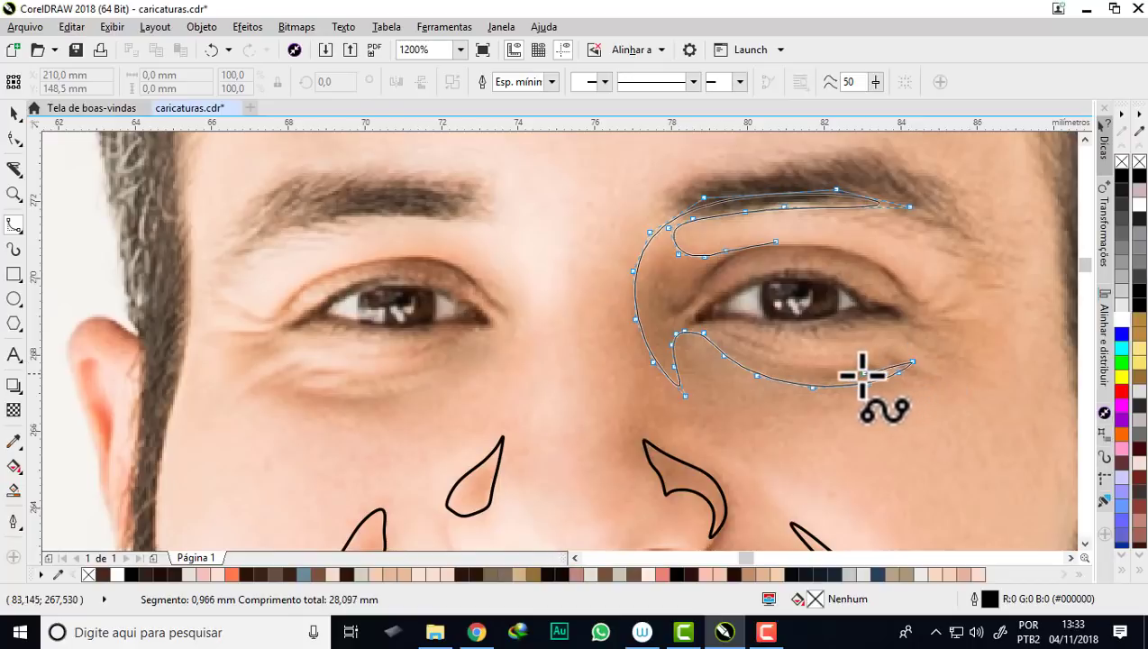
- Trace back along the lower lid, up past the outer corner, and close the curve at its start
left_click(771, 359)
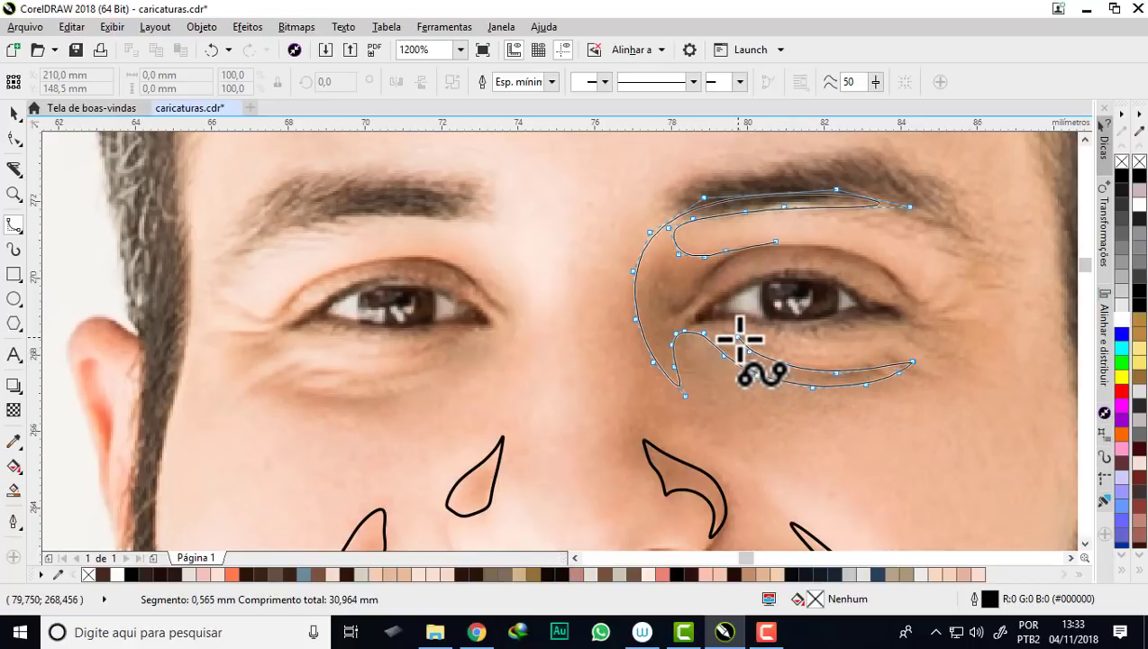
left_click(739, 336)
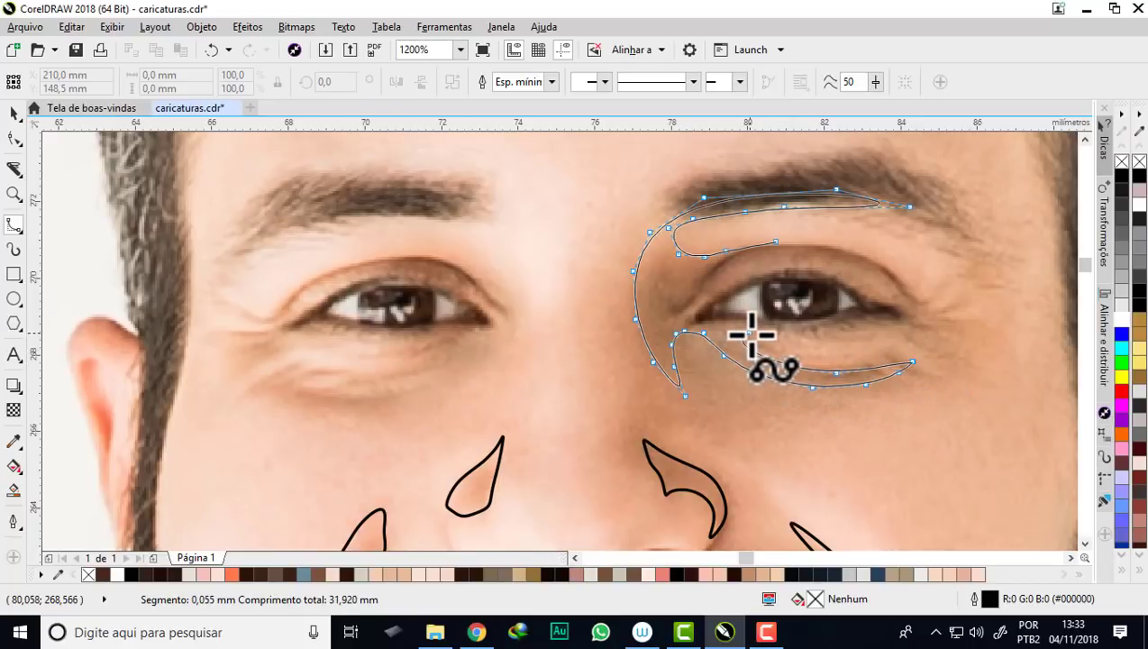
left_click(825, 335)
left_click(861, 330)
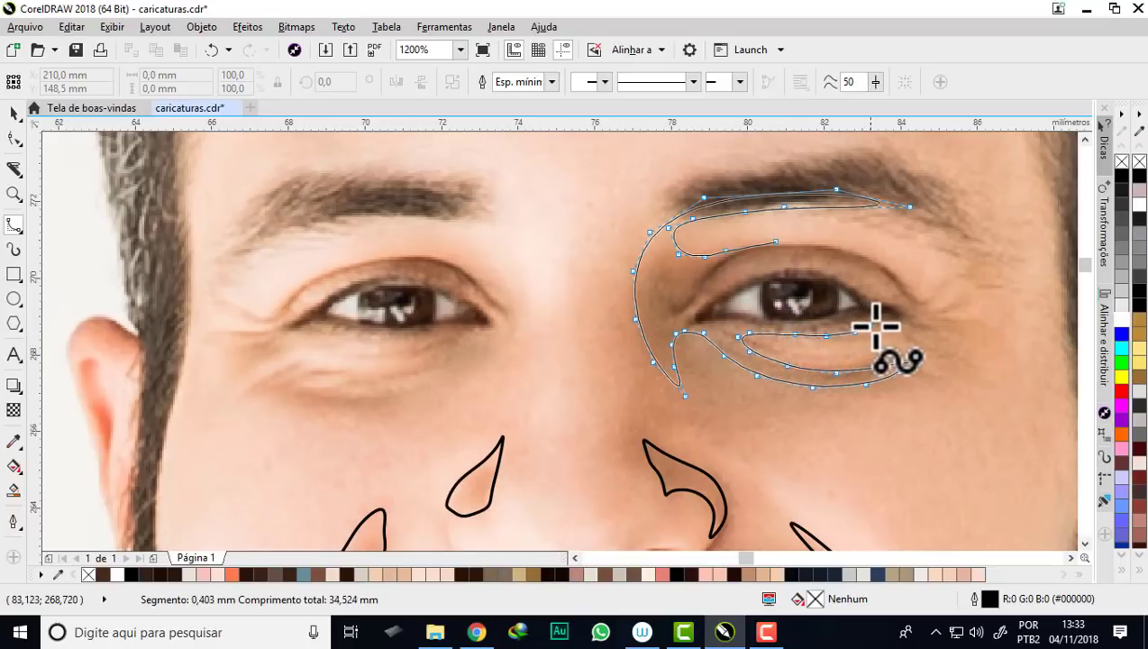
left_click(884, 315)
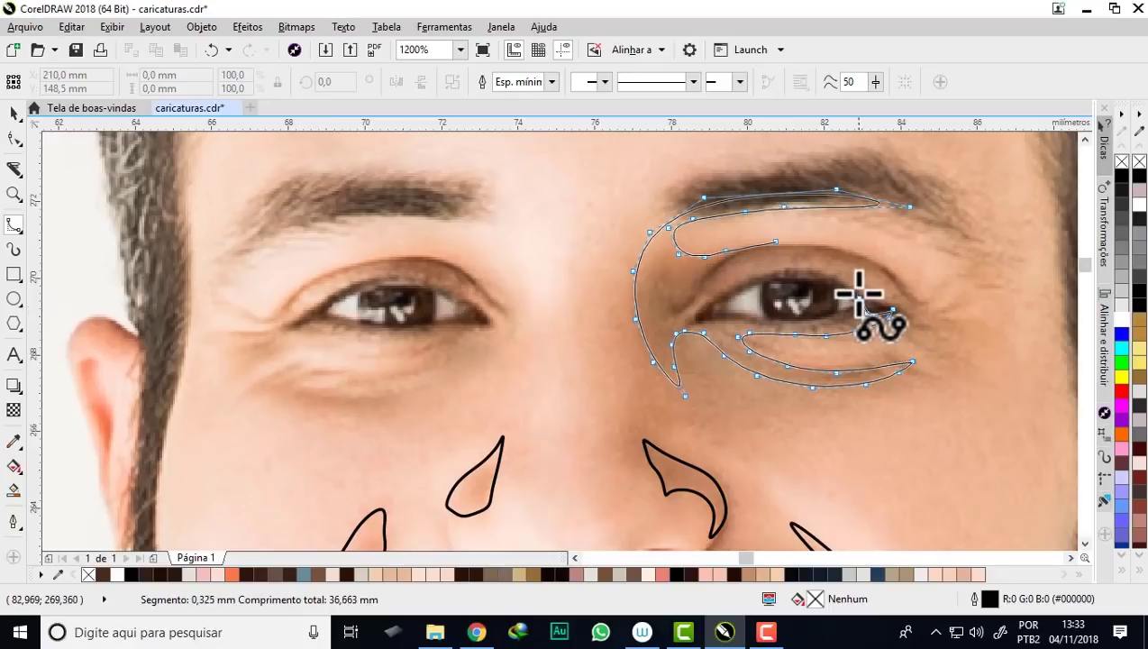
left_click(837, 260)
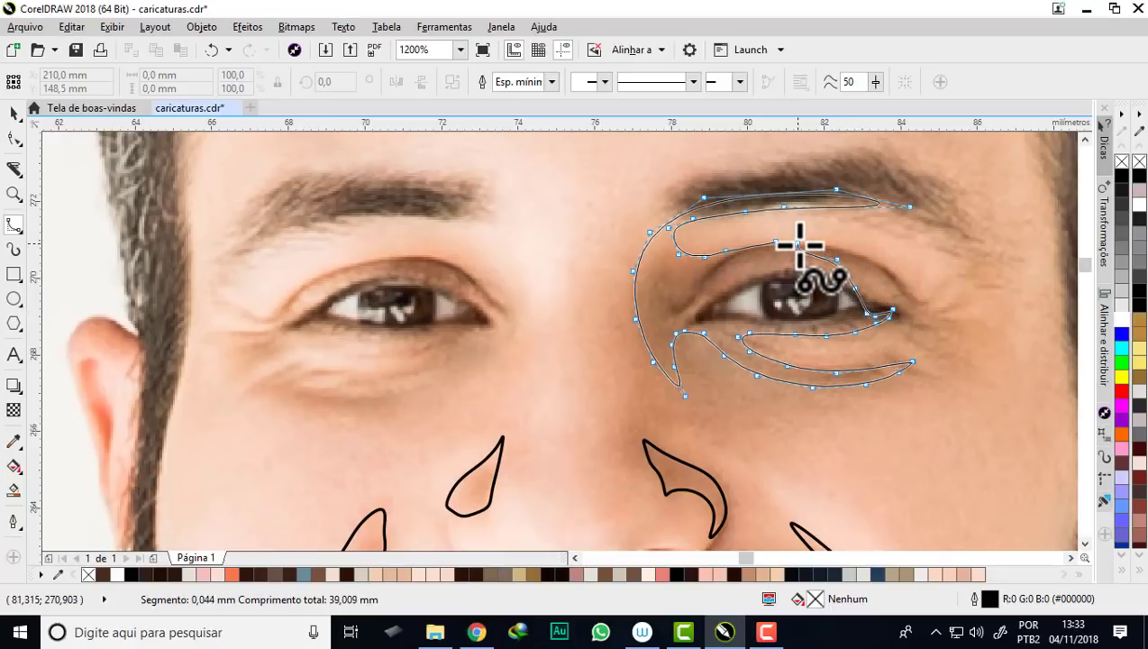
left_click(802, 243)
left_click(780, 244)
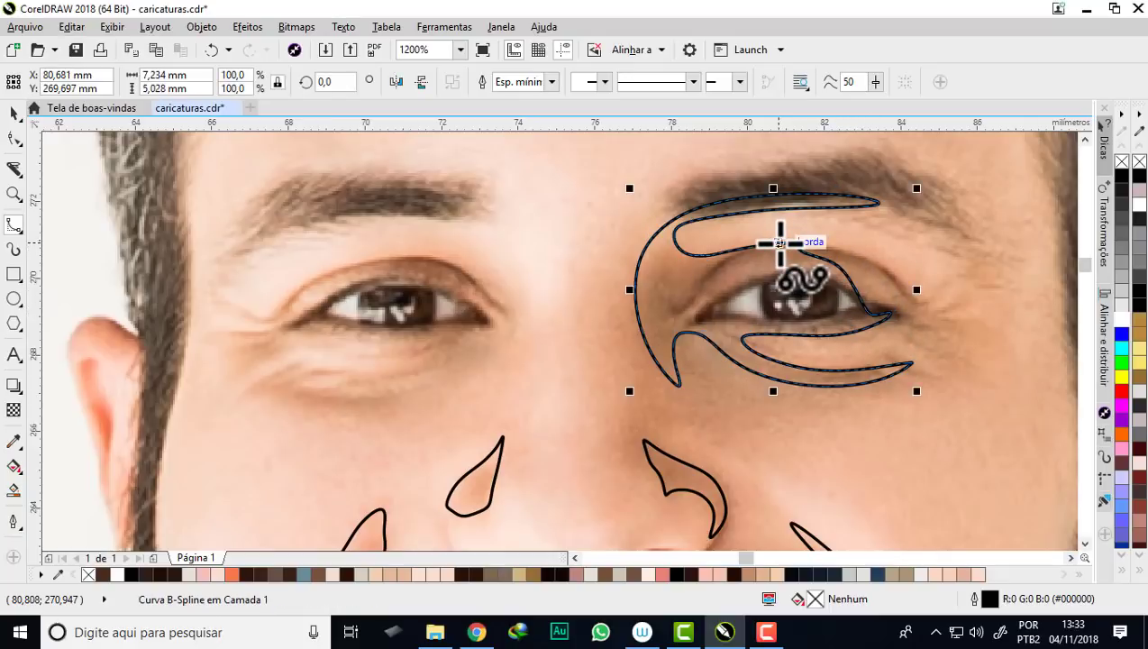
- Start a new B-spline above the left eye and trace out and back along the eyebrow
scroll(748, 257, "down", 2)
scroll(697, 287, "up", 2)
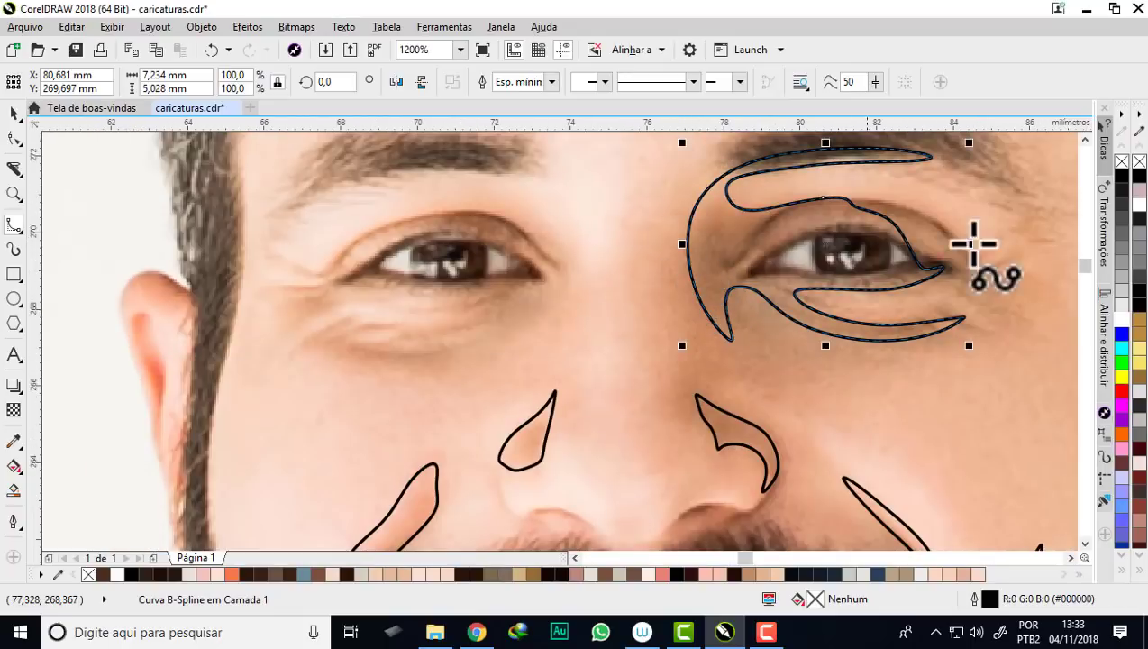
scroll(816, 259, "down", 1)
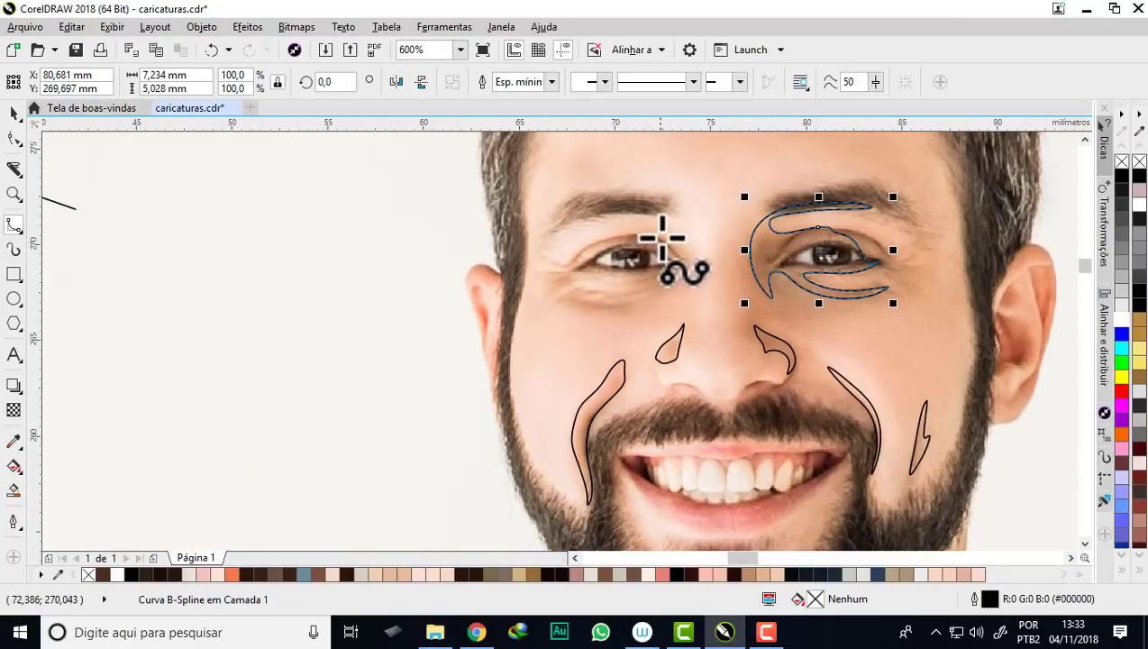
scroll(662, 235, "up", 1)
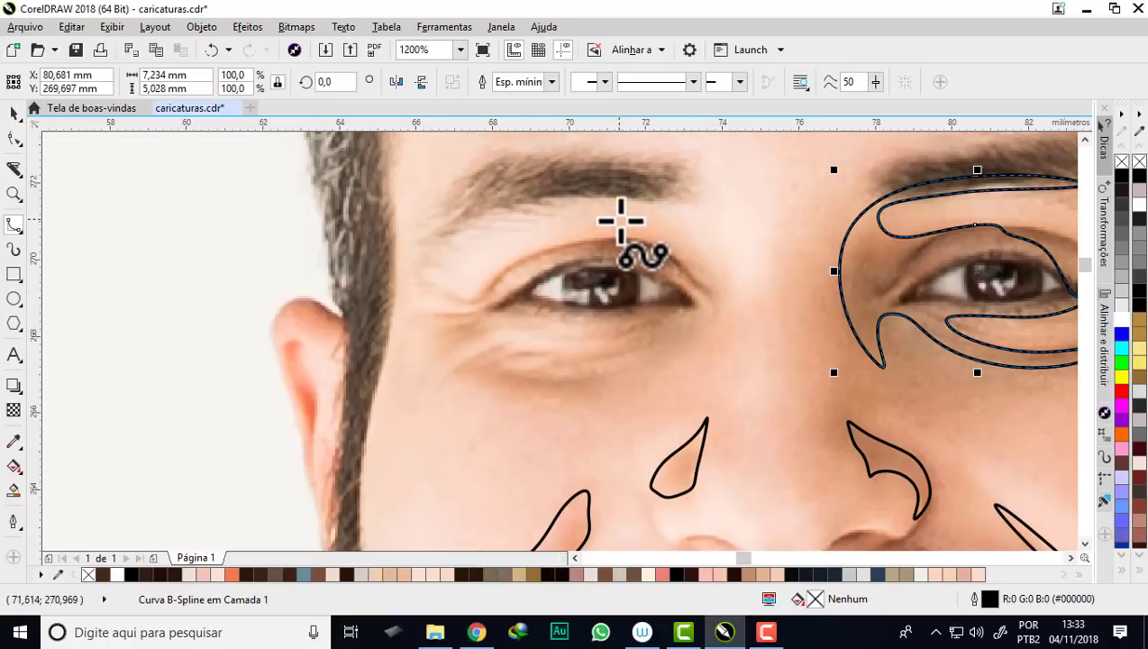
left_click(550, 244)
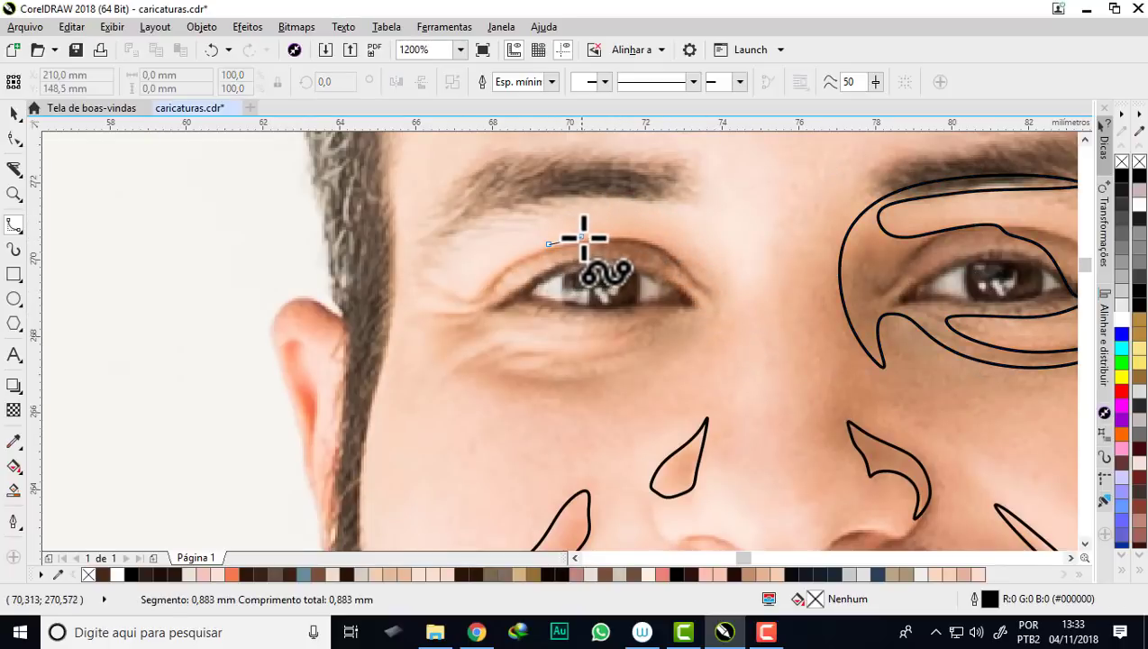
left_click(600, 219)
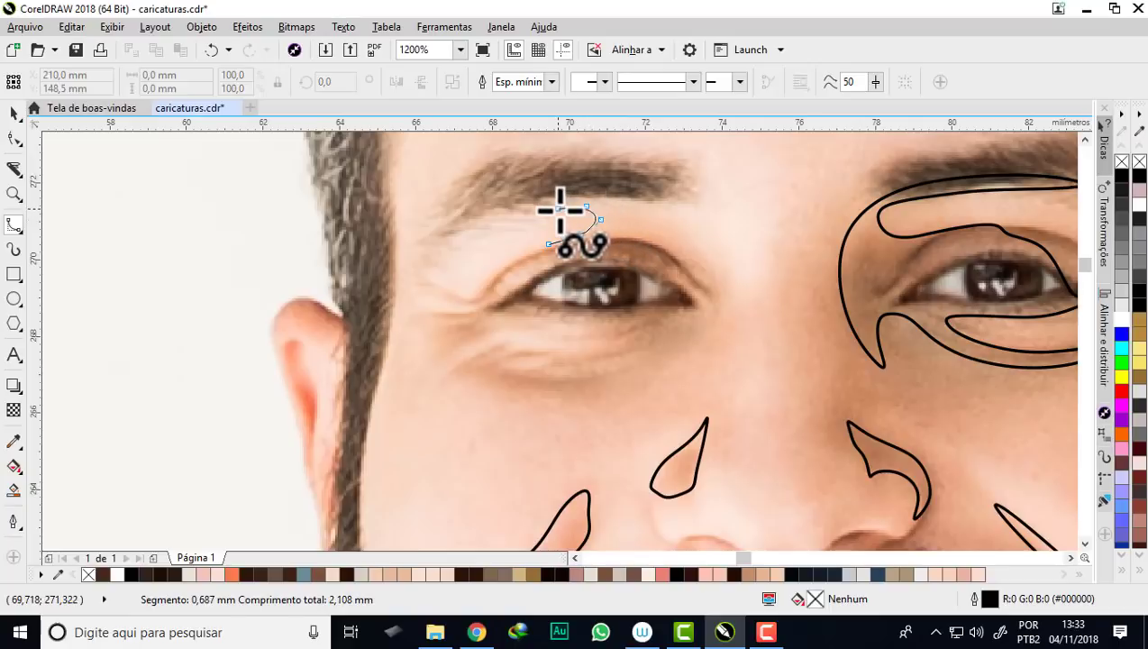
left_click(559, 209)
left_click(485, 218)
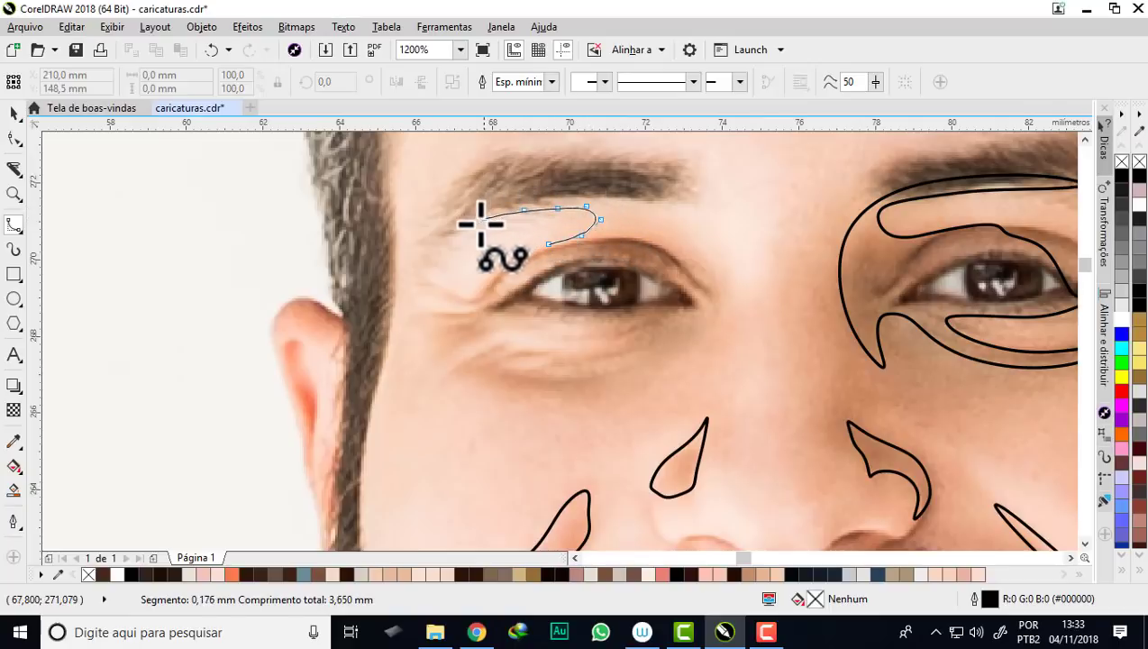
left_click(429, 246)
left_click(464, 204)
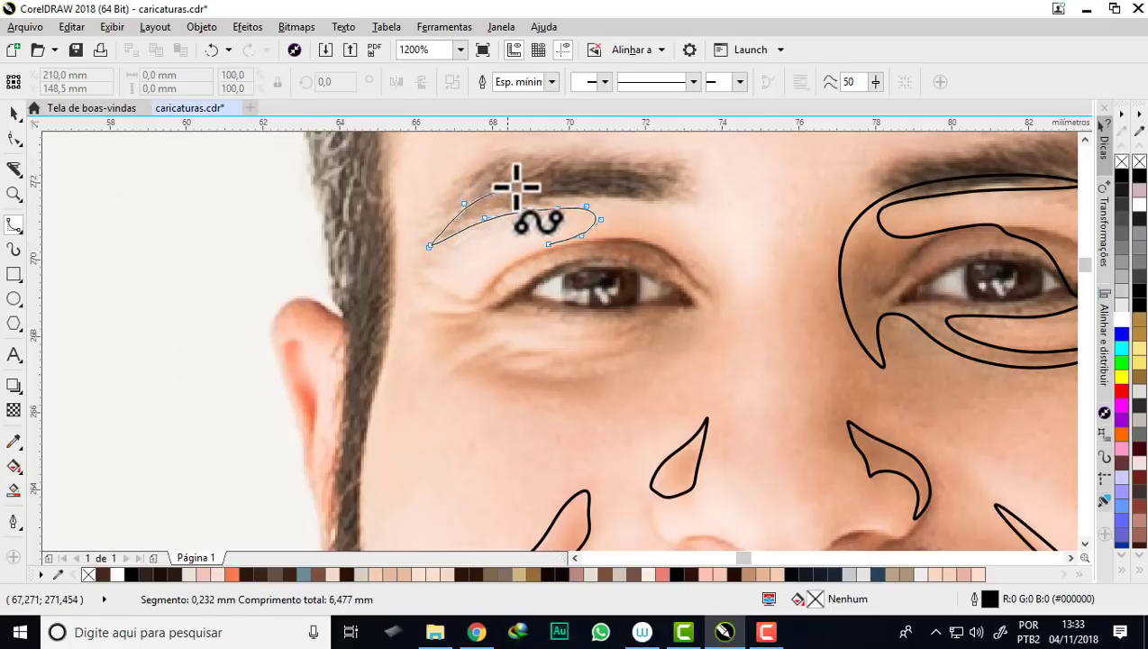
left_click(529, 184)
left_click(621, 188)
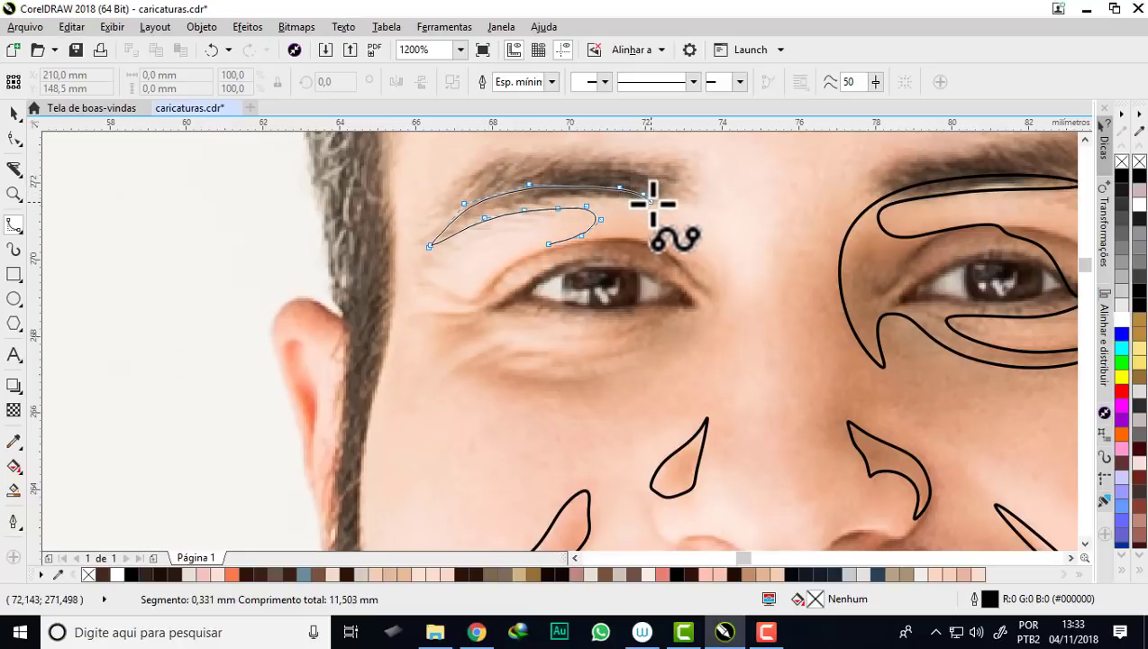
- Carry the curve down beside the nose to a lower tip and back up toward the eye
left_click(651, 201)
left_click(689, 227)
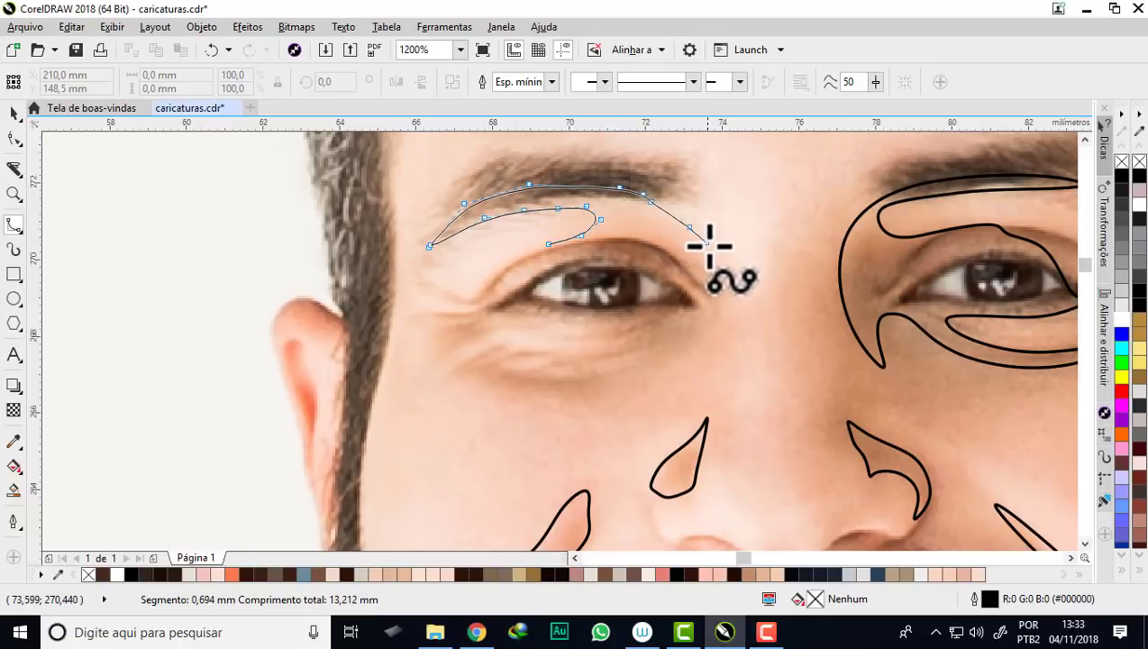
left_click(708, 245)
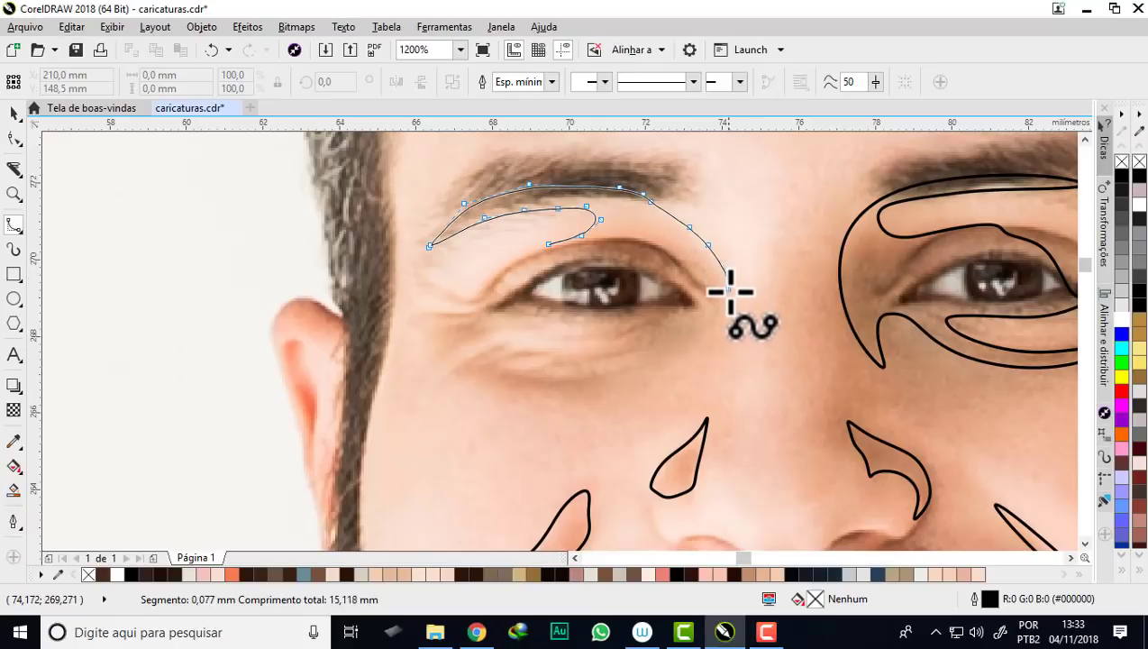
left_click(730, 294)
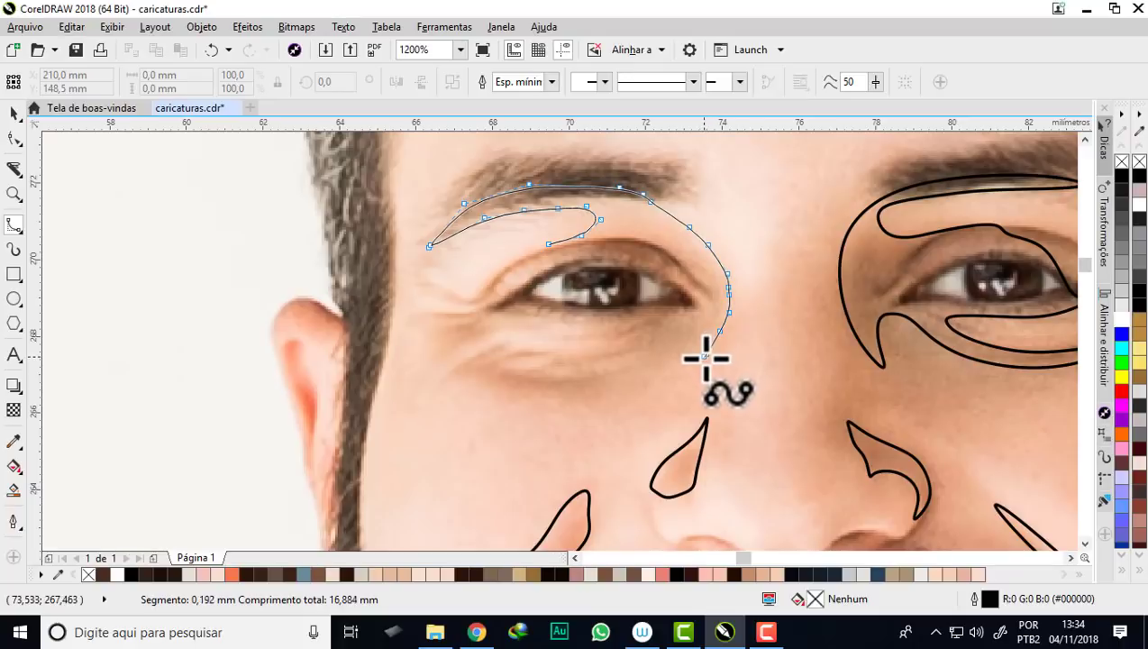
left_click(693, 364)
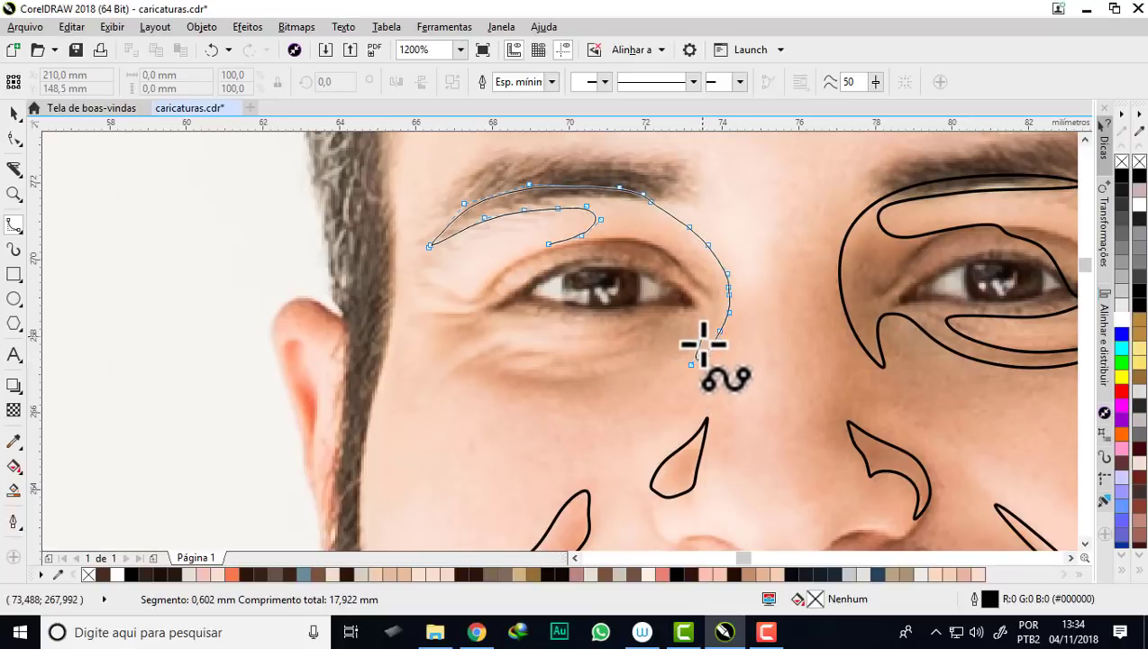
left_click(707, 326)
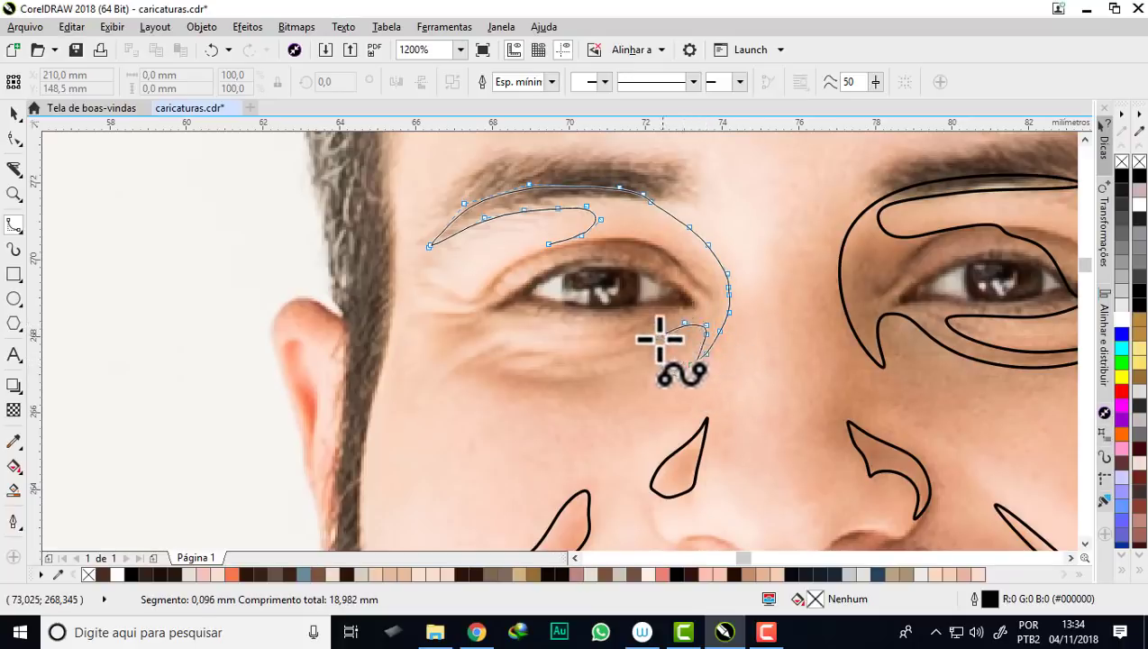
- Trace under the left eye to its outer corner and back, finishing the curve
left_click(650, 340)
left_click(626, 350)
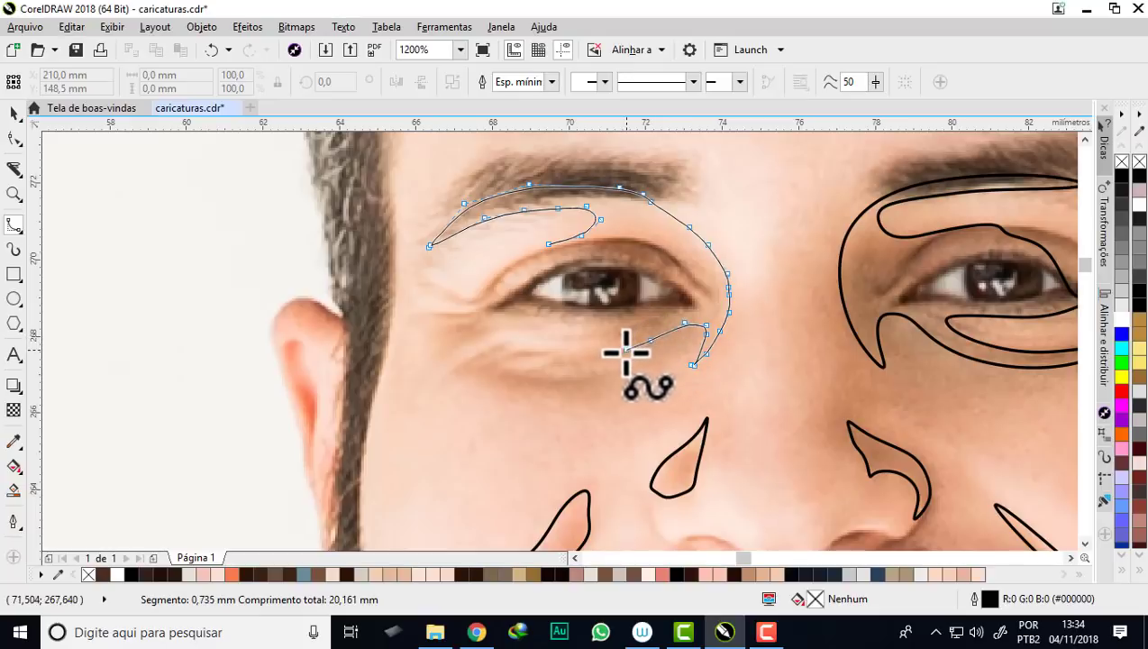
left_click(562, 354)
left_click(510, 345)
left_click(631, 334)
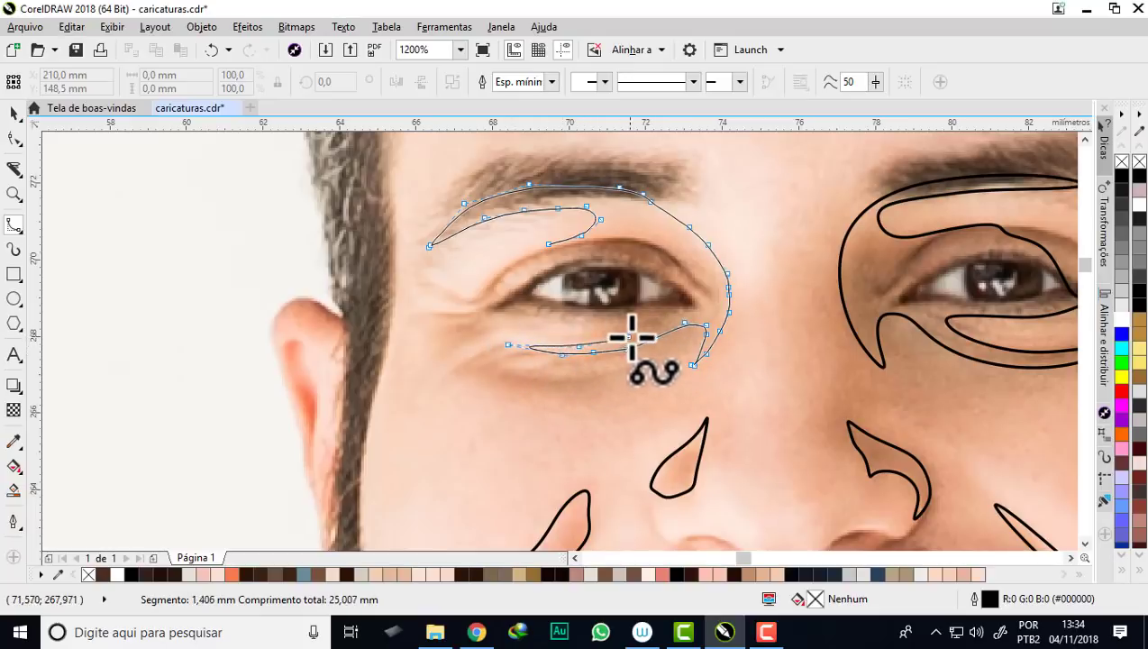
left_click(619, 326)
left_click(551, 325)
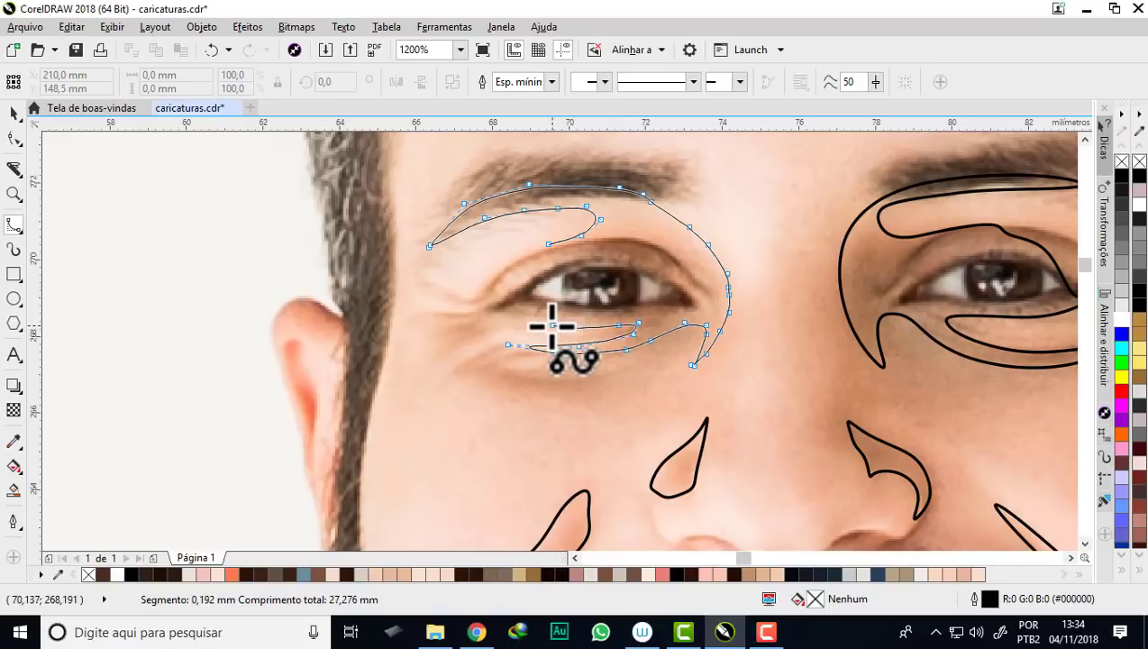
left_click(515, 306)
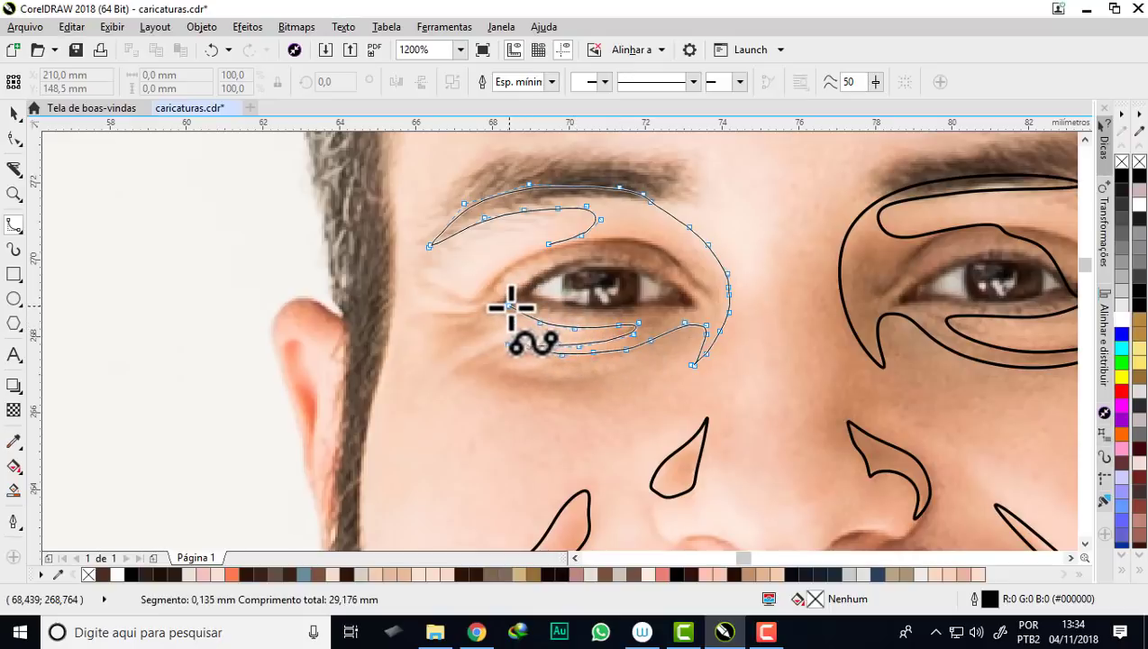
left_click(614, 256)
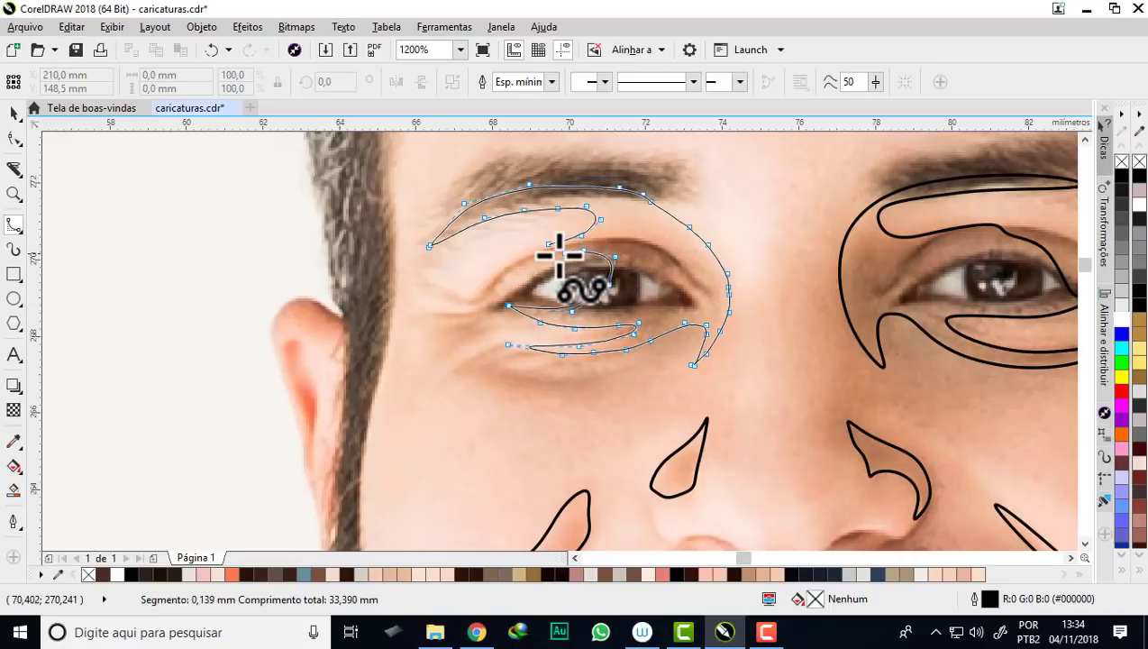
double_click(551, 245)
- Inspect the nodes of the left and right eye outlines with the Shape tool
scroll(525, 256, "down", 1)
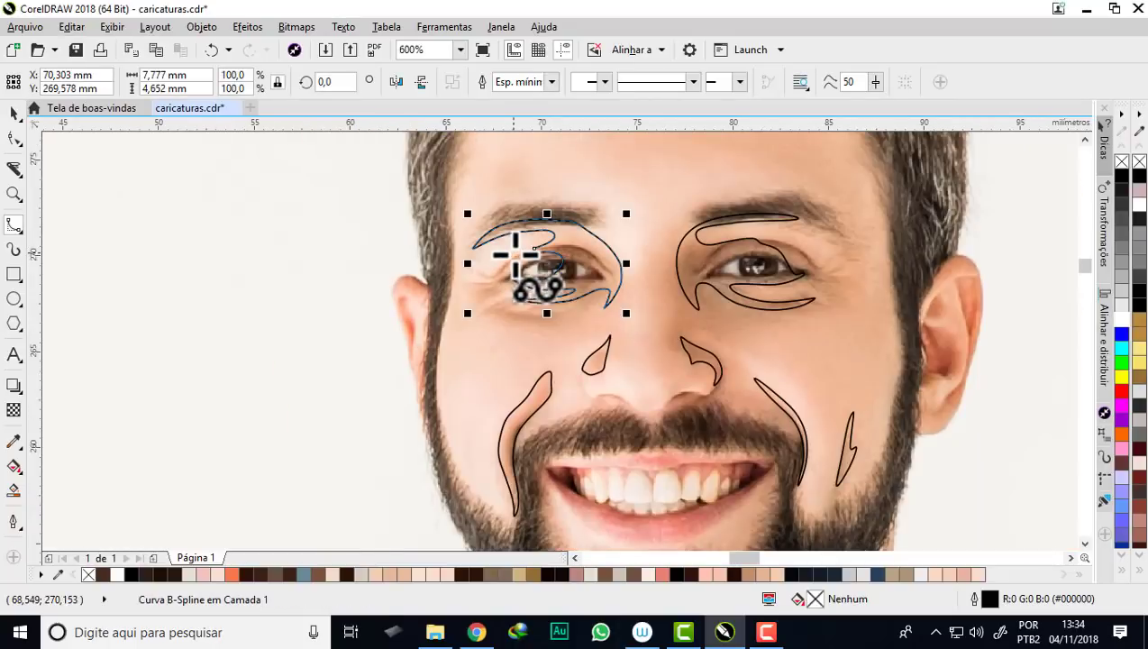
scroll(711, 273, "up", 1)
scroll(631, 270, "down", 2)
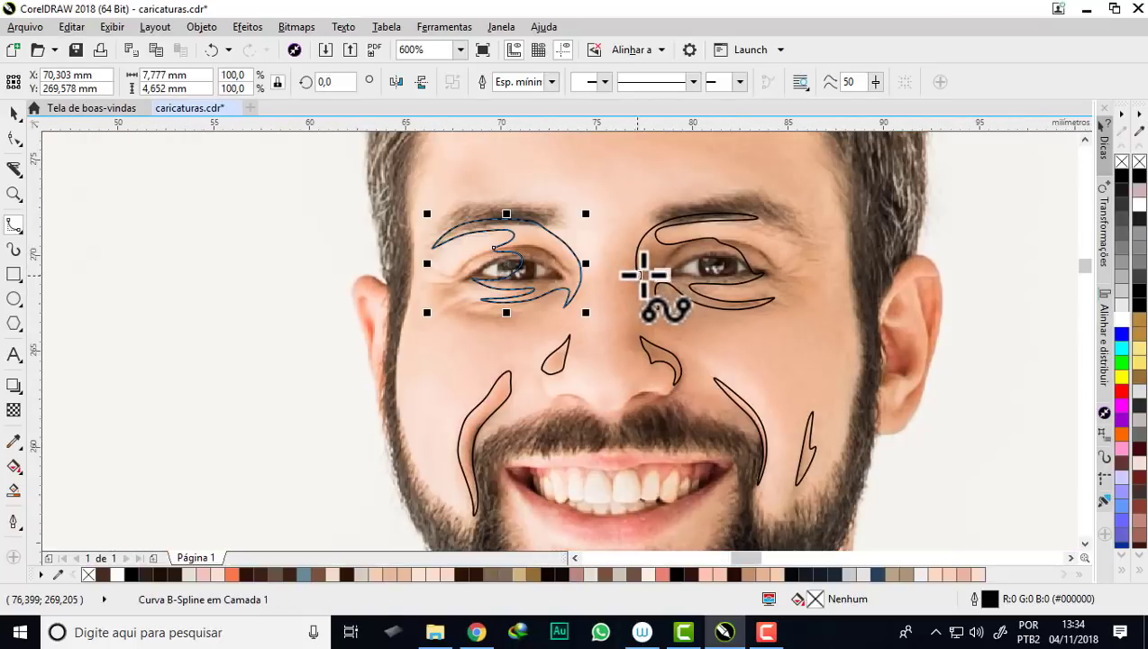
left_click(13, 138)
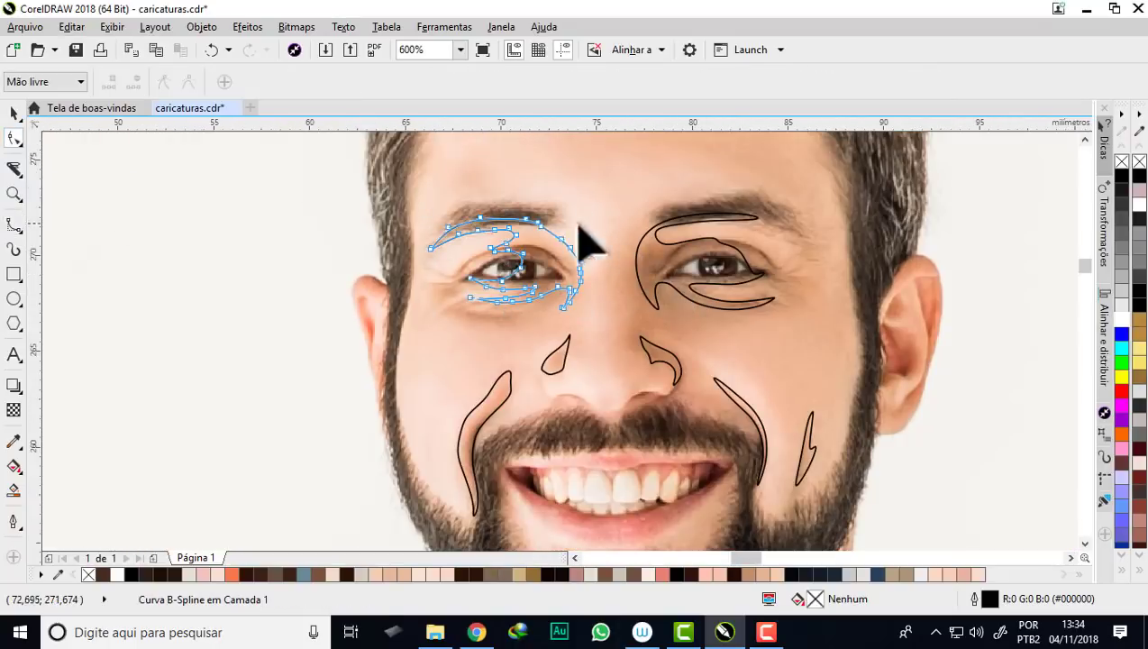
scroll(581, 261, "up", 1)
scroll(622, 270, "down", 1)
scroll(618, 266, "up", 1)
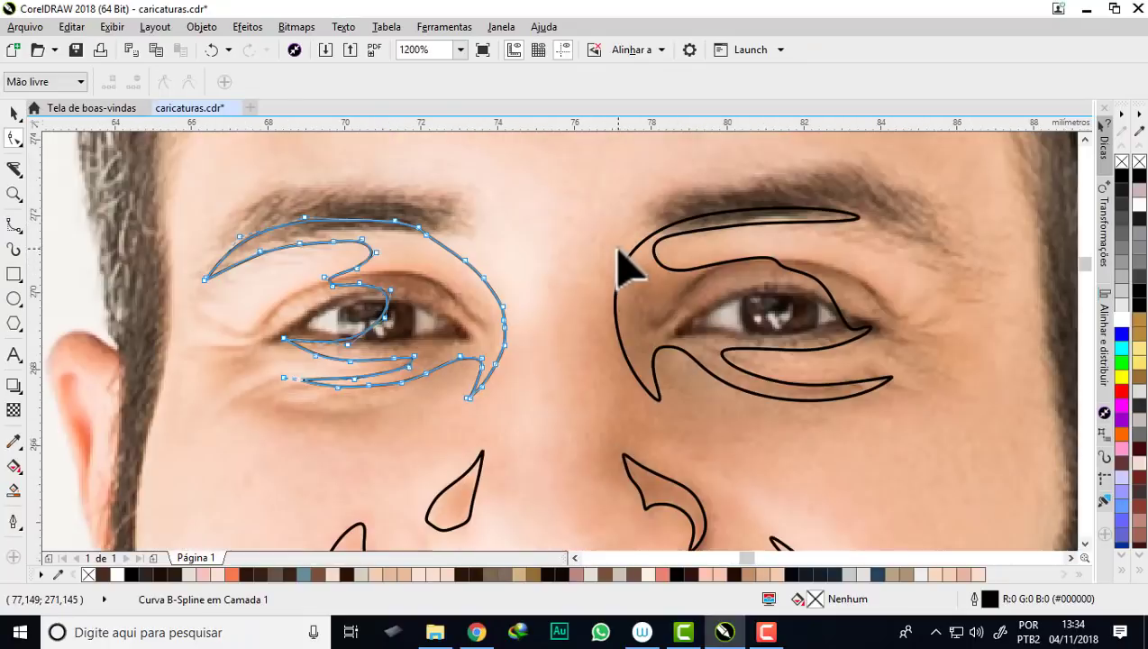
scroll(622, 269, "down", 1)
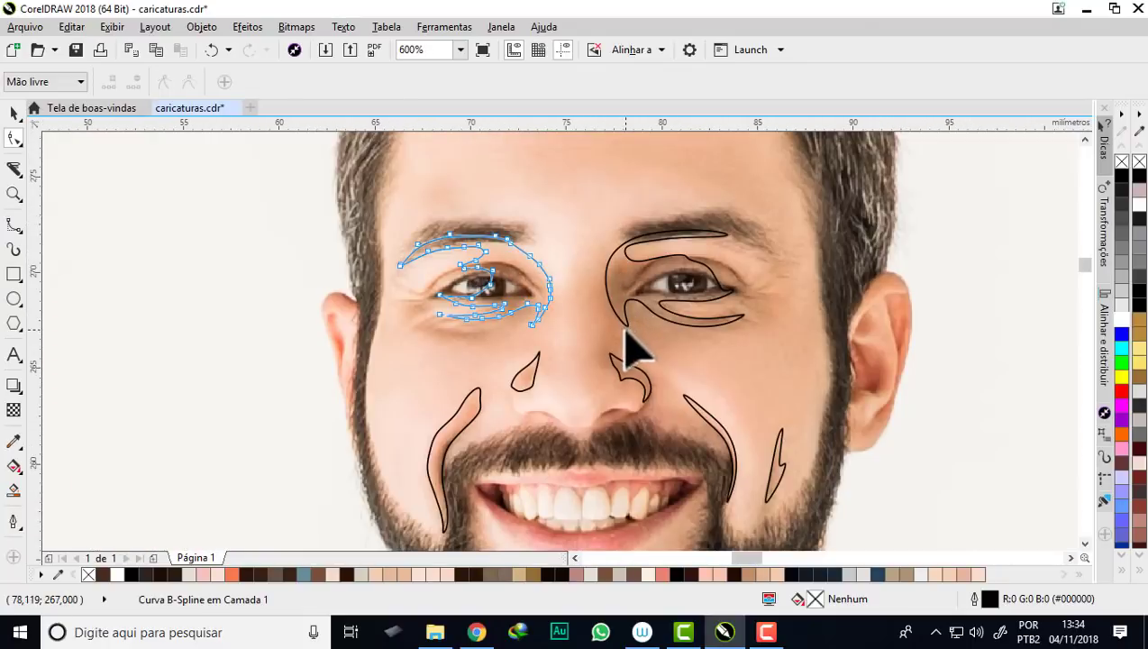
left_click_drag(628, 347, 629, 344)
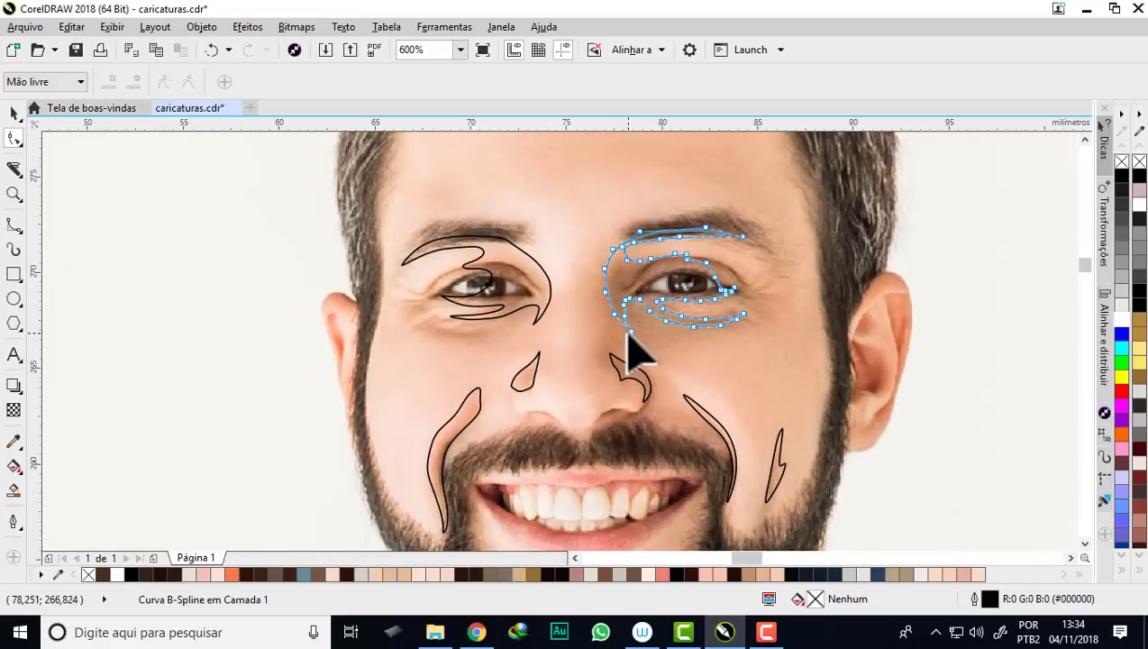
left_click(521, 254)
scroll(528, 254, "up", 1)
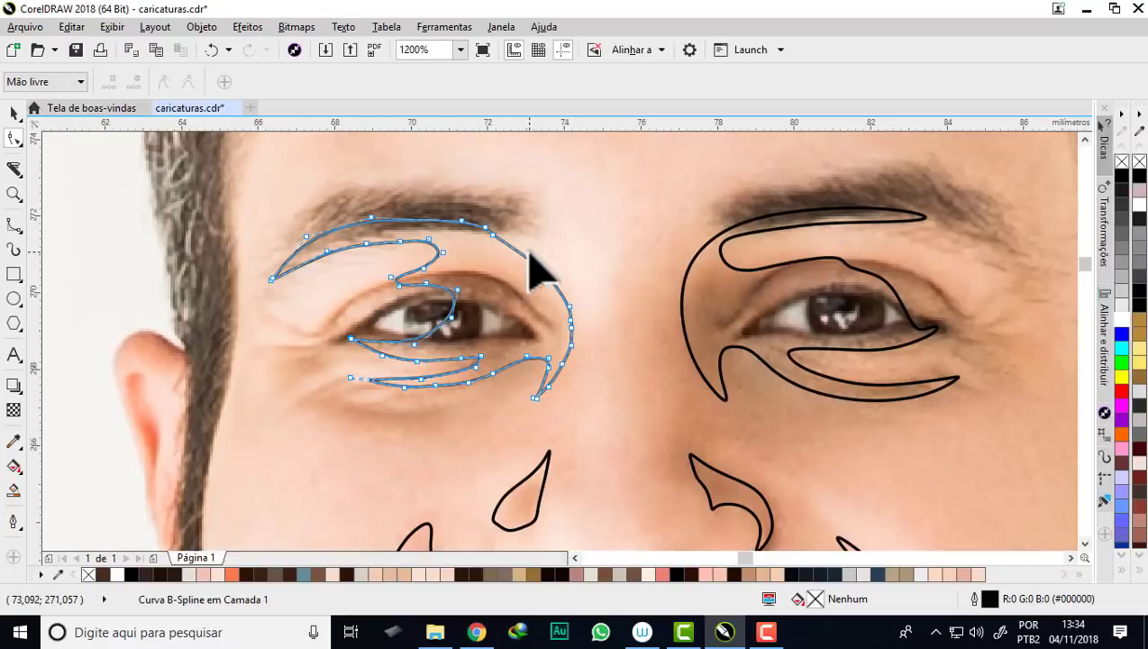
left_click(544, 253)
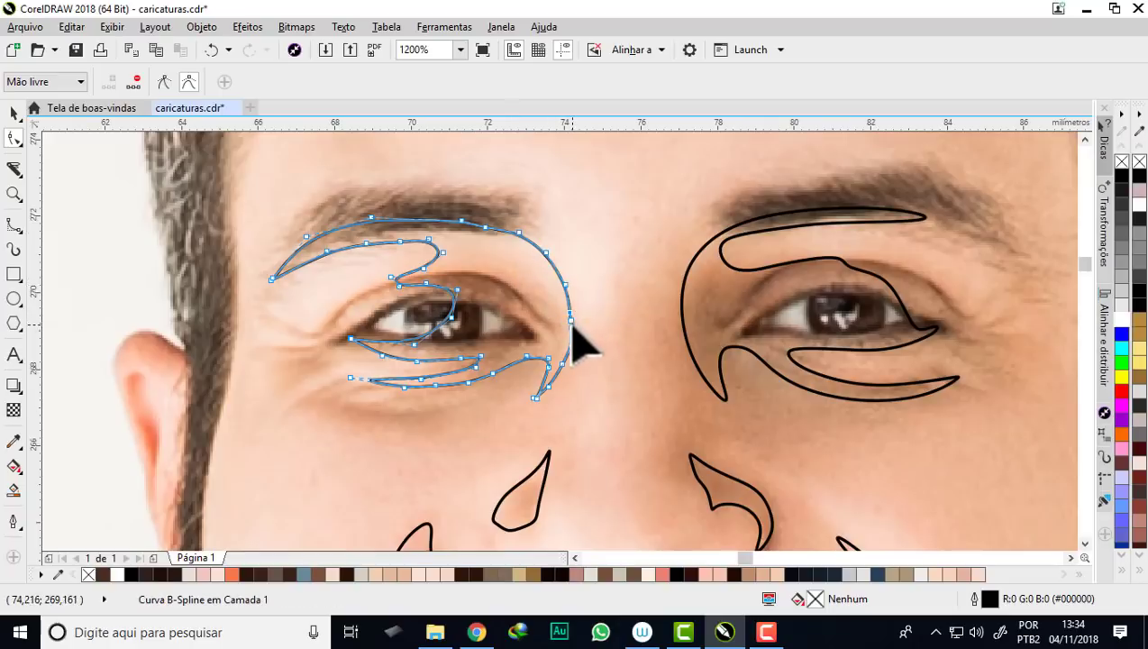
scroll(577, 342, "down", 1)
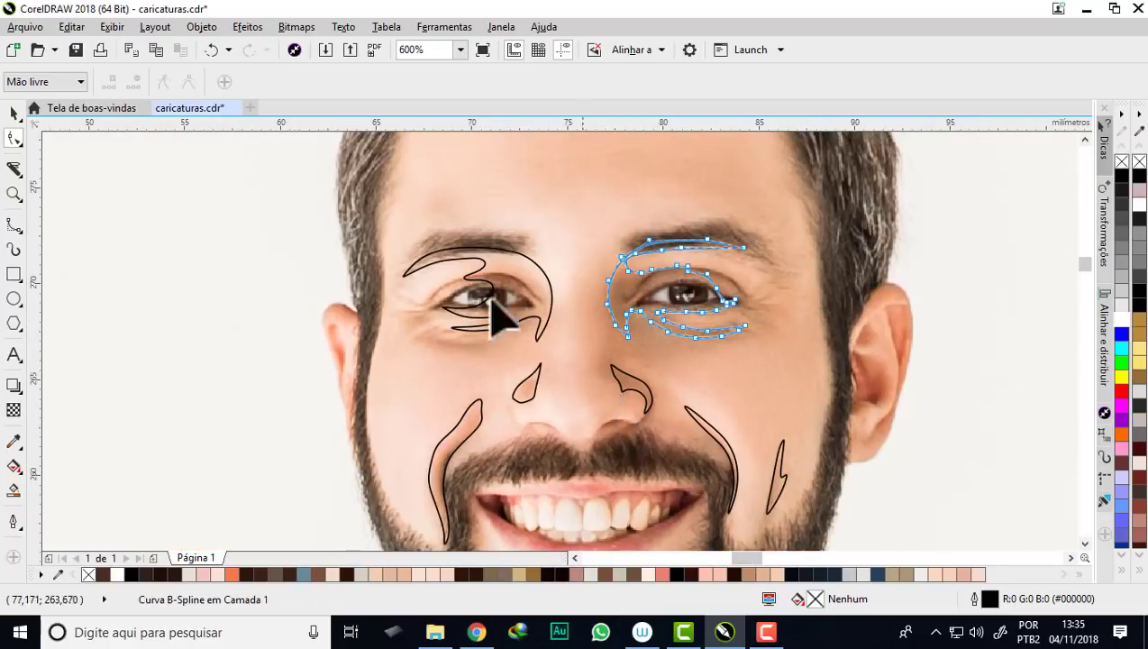
scroll(486, 271, "down", 1)
scroll(552, 270, "up", 2)
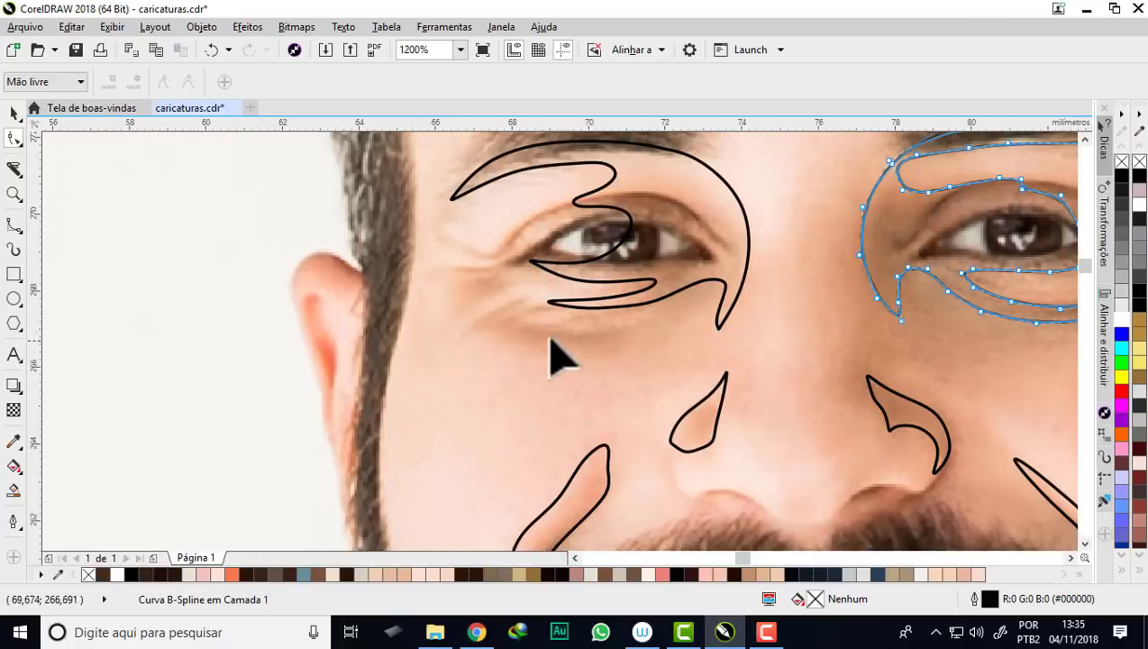
- Switch to the B-Spline tool for the next traced shape
left_click(15, 225)
scroll(494, 302, "up", 1)
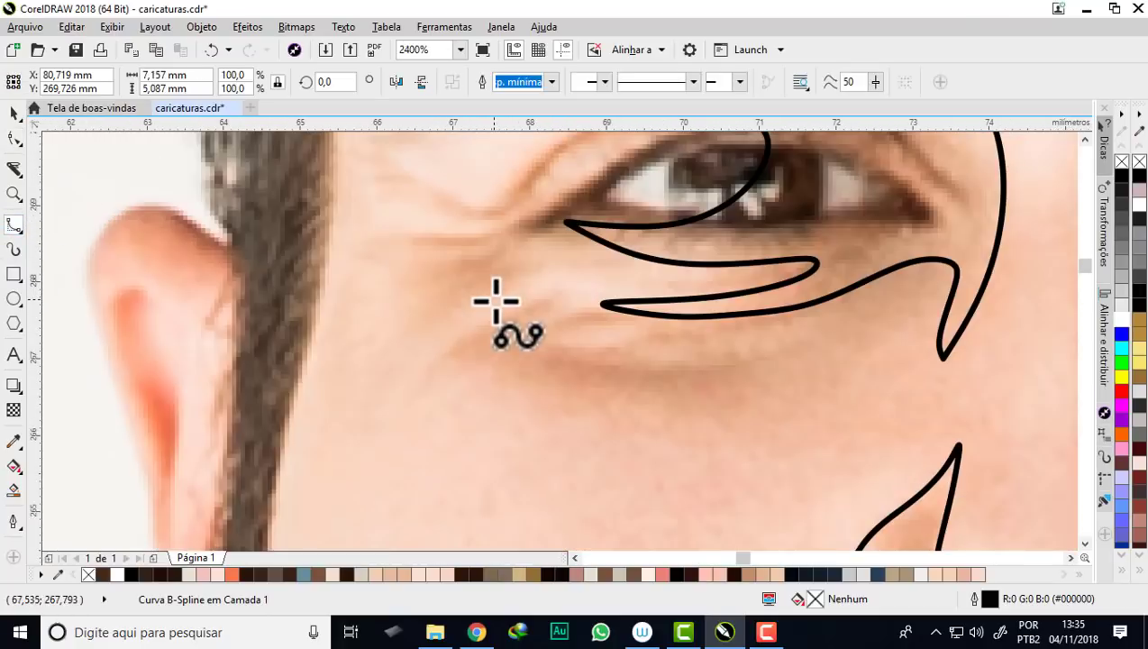
scroll(534, 318, "down", 1)
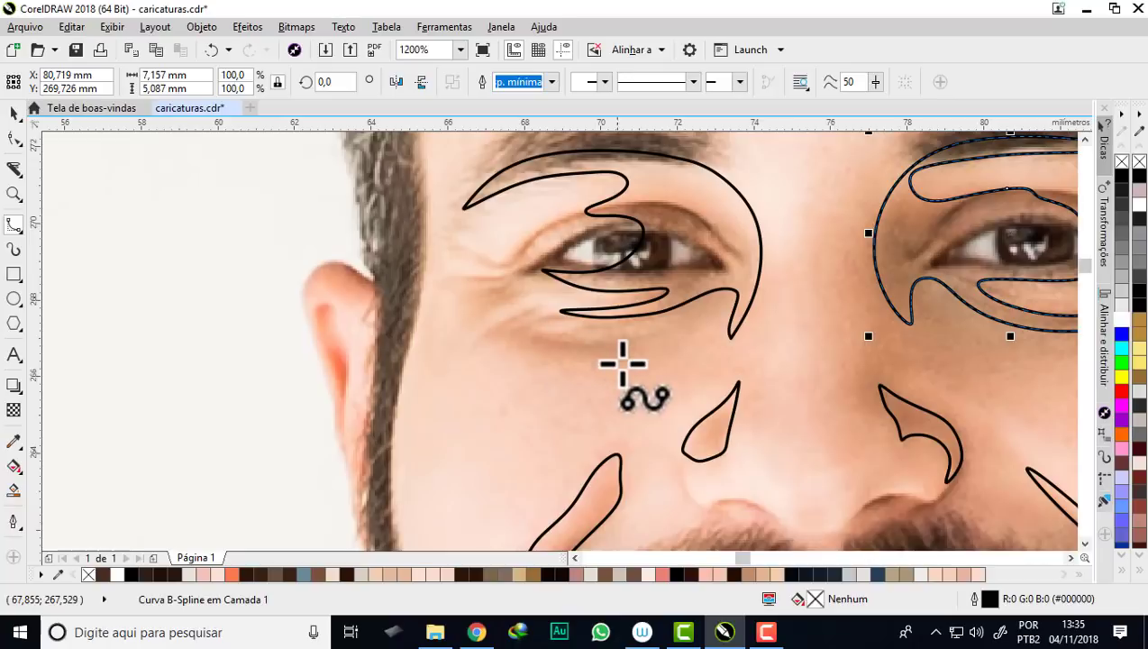
- Trace a pointed streak along the left under-eye crease with seven B-spline points and finish it
left_click(667, 349)
left_click(544, 363)
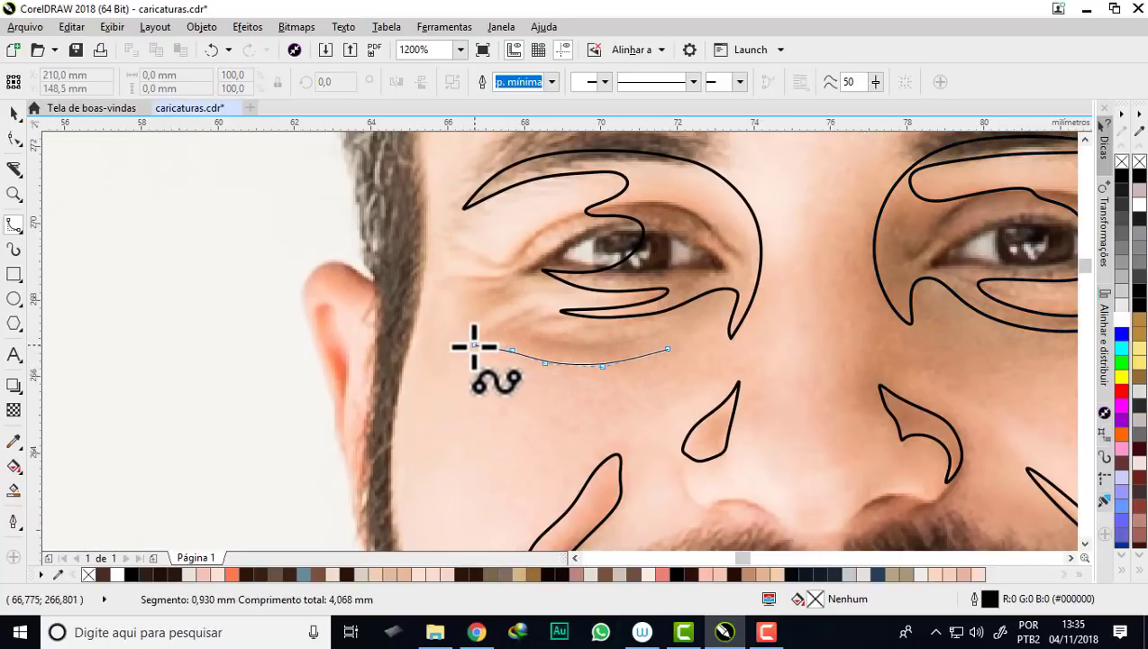
left_click(481, 340)
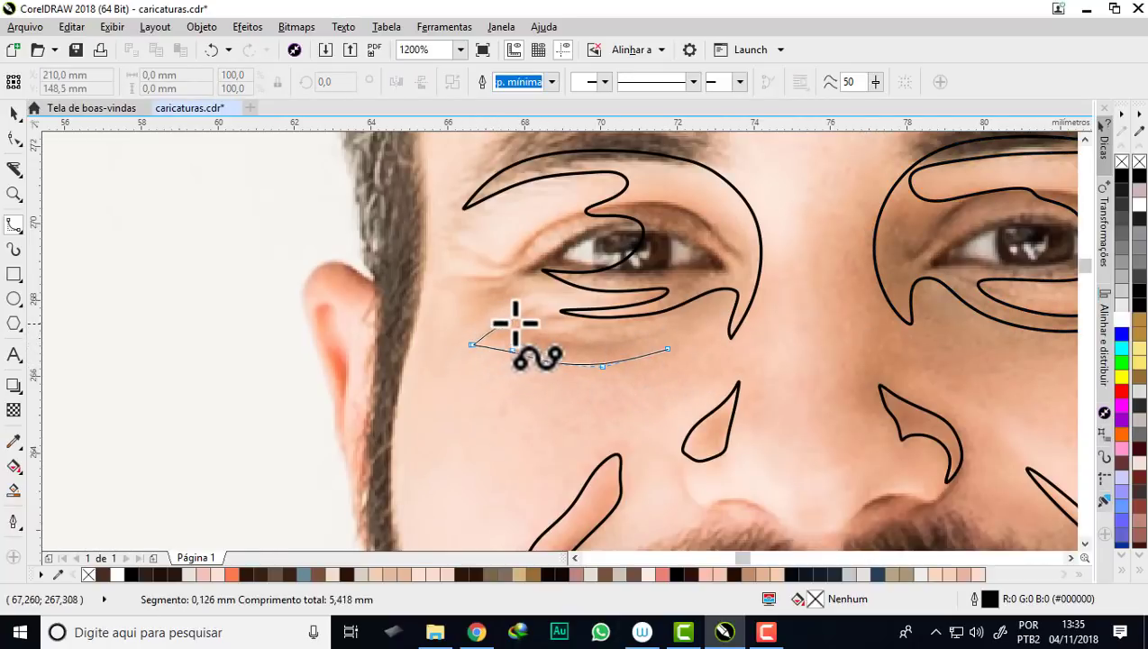
left_click(539, 306)
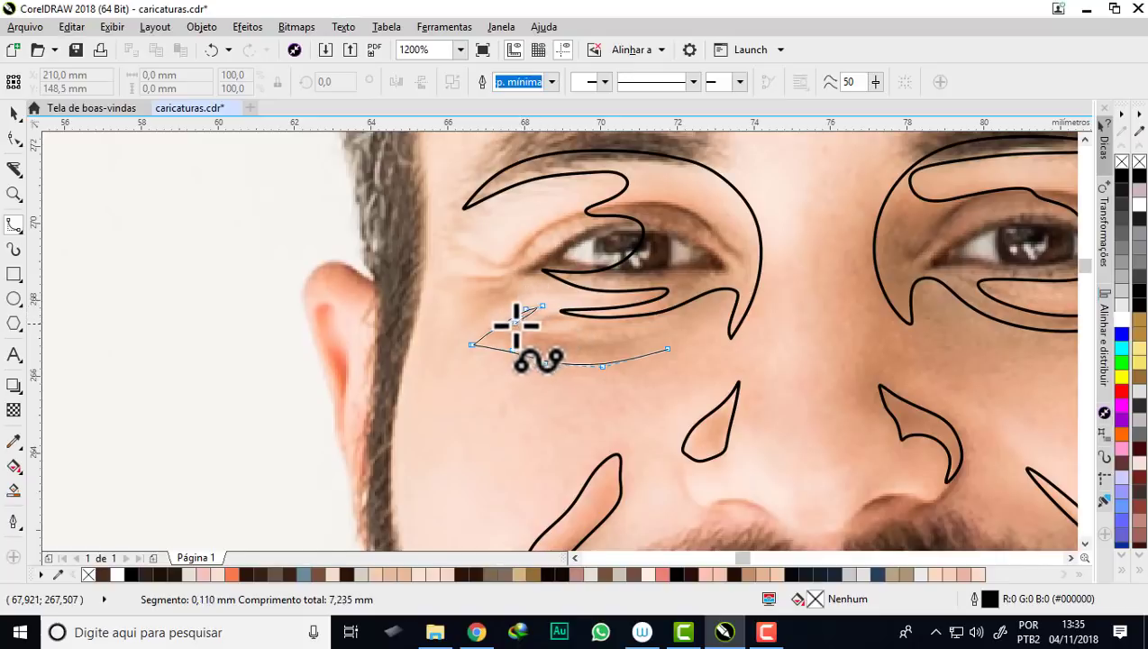
left_click(560, 310)
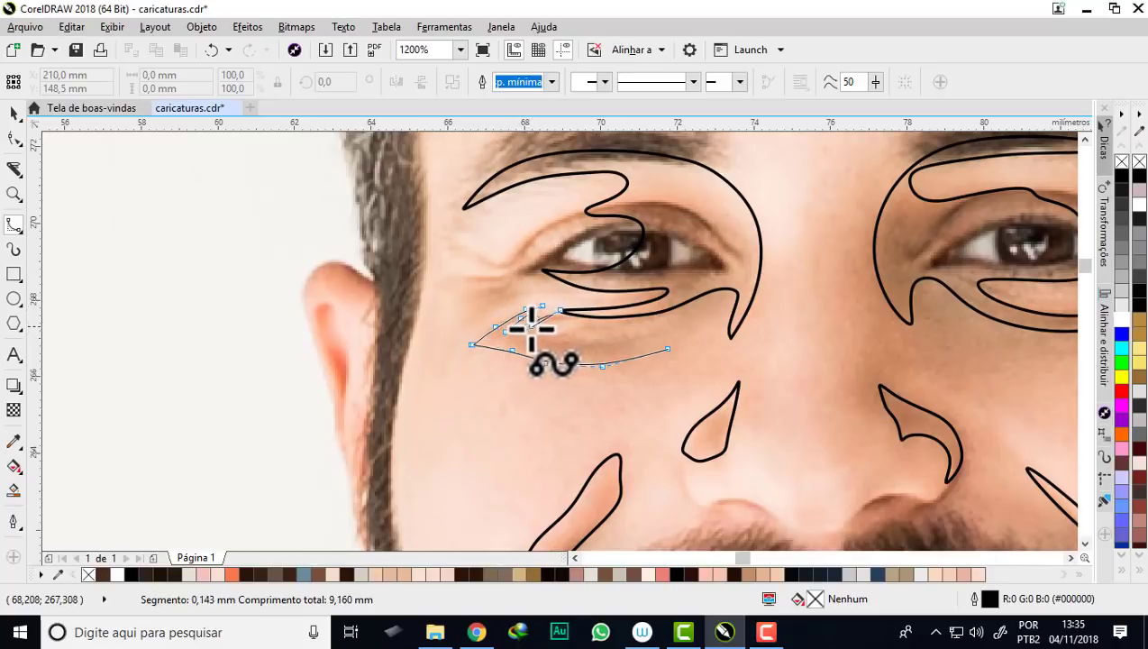
left_click(555, 342)
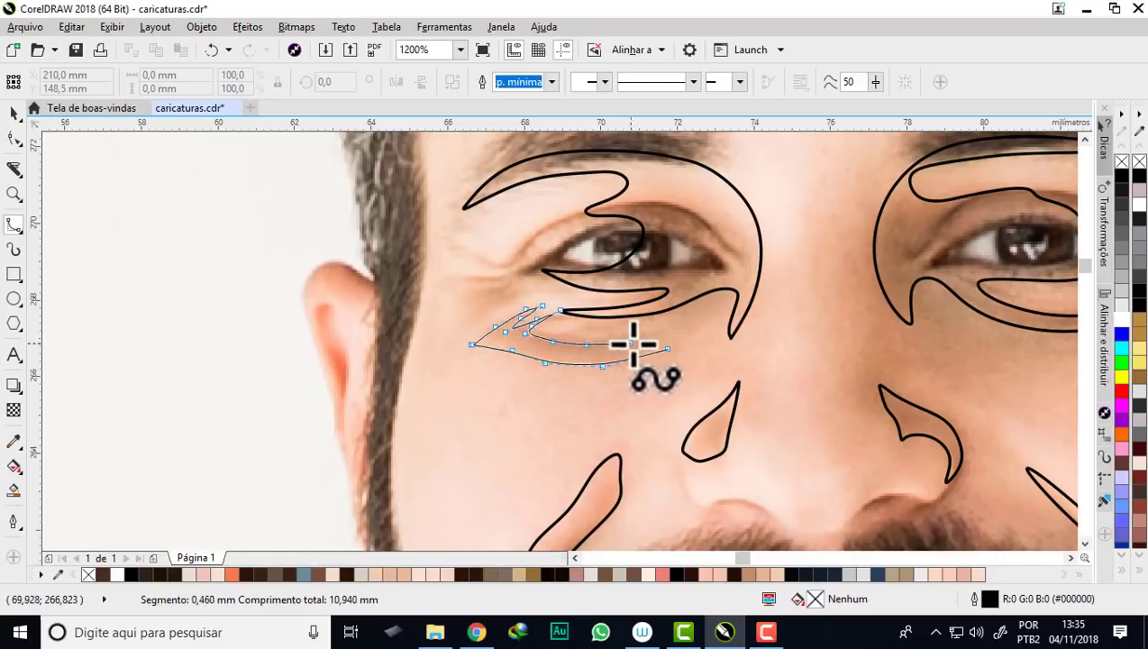
left_click(665, 336)
double_click(662, 339)
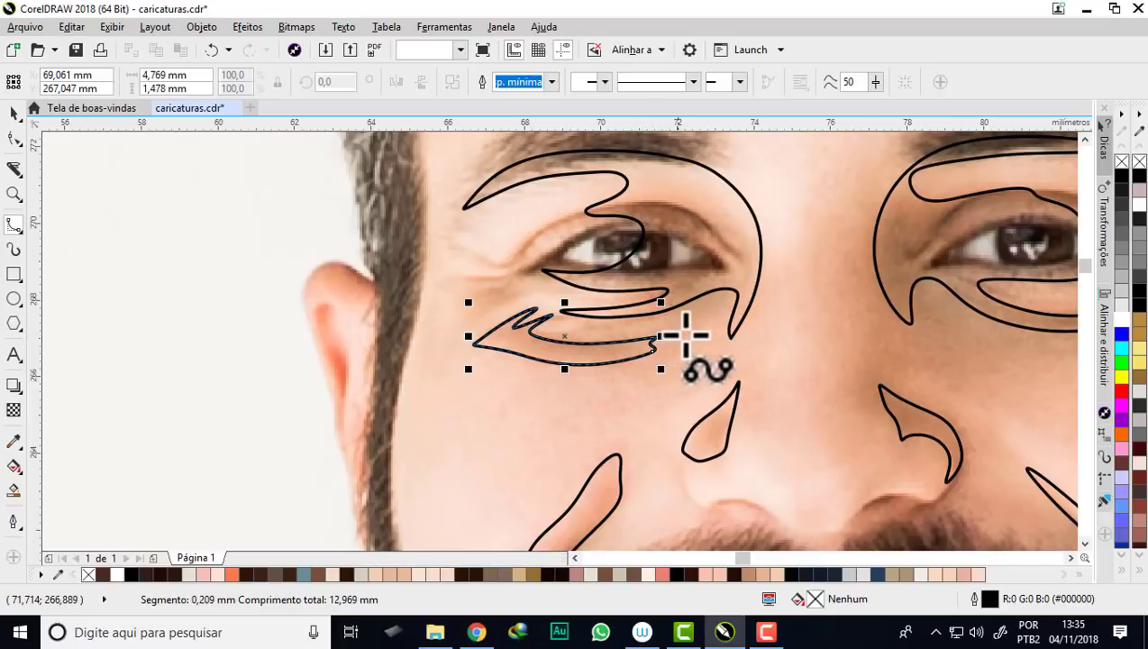
scroll(543, 345, "down", 2)
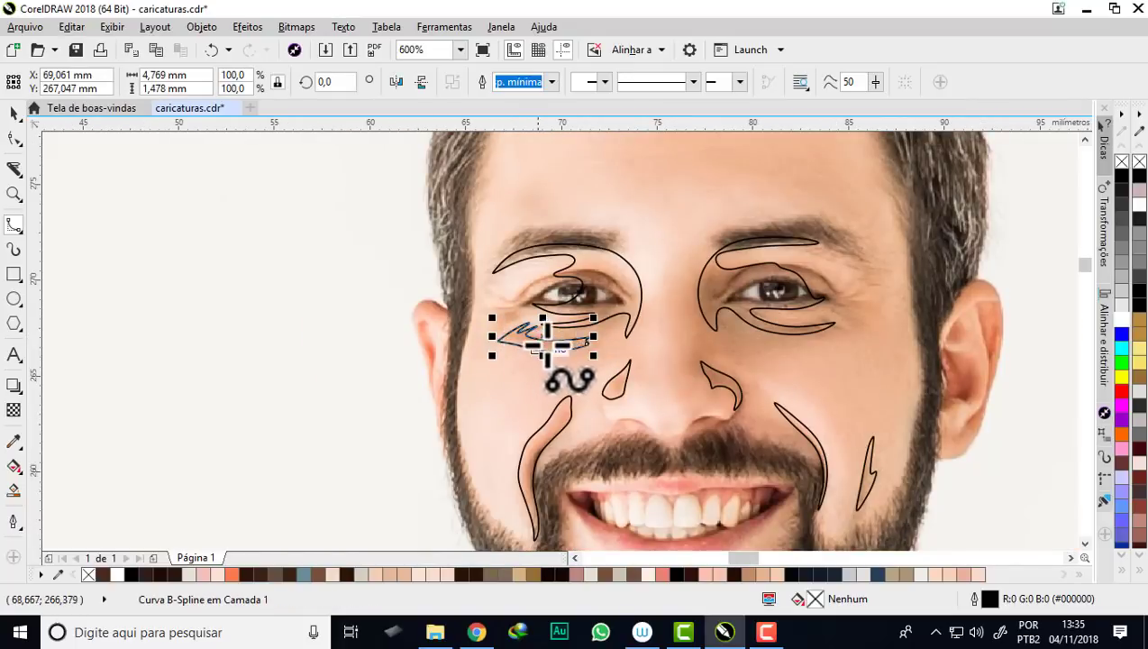
scroll(487, 300, "up", 2)
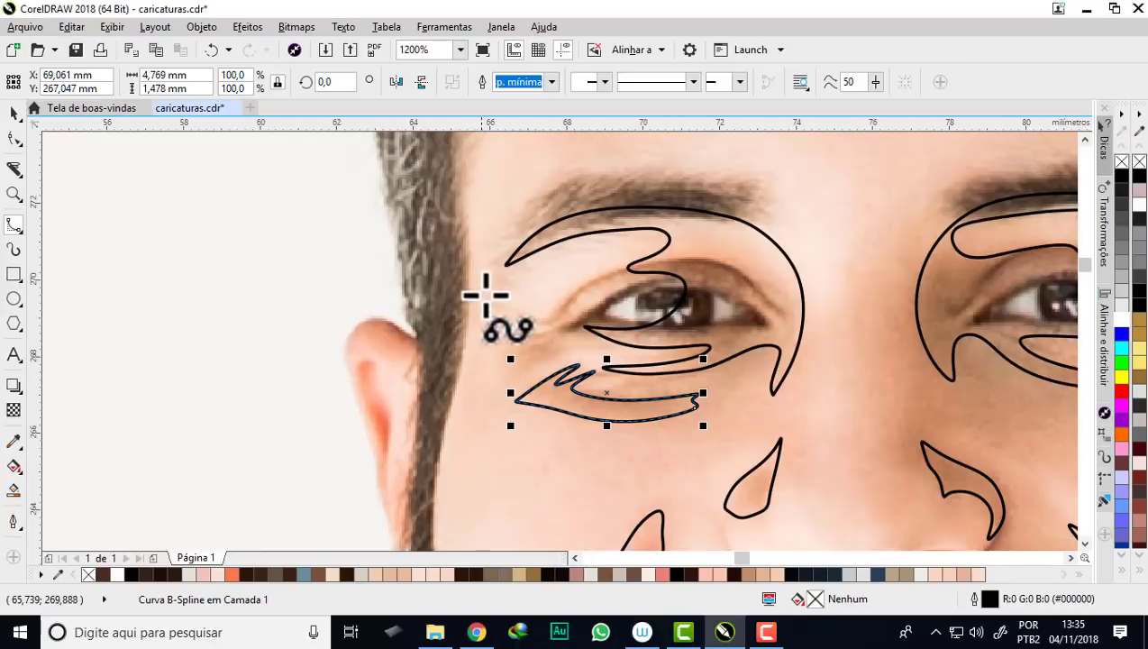
scroll(486, 298, "up", 2)
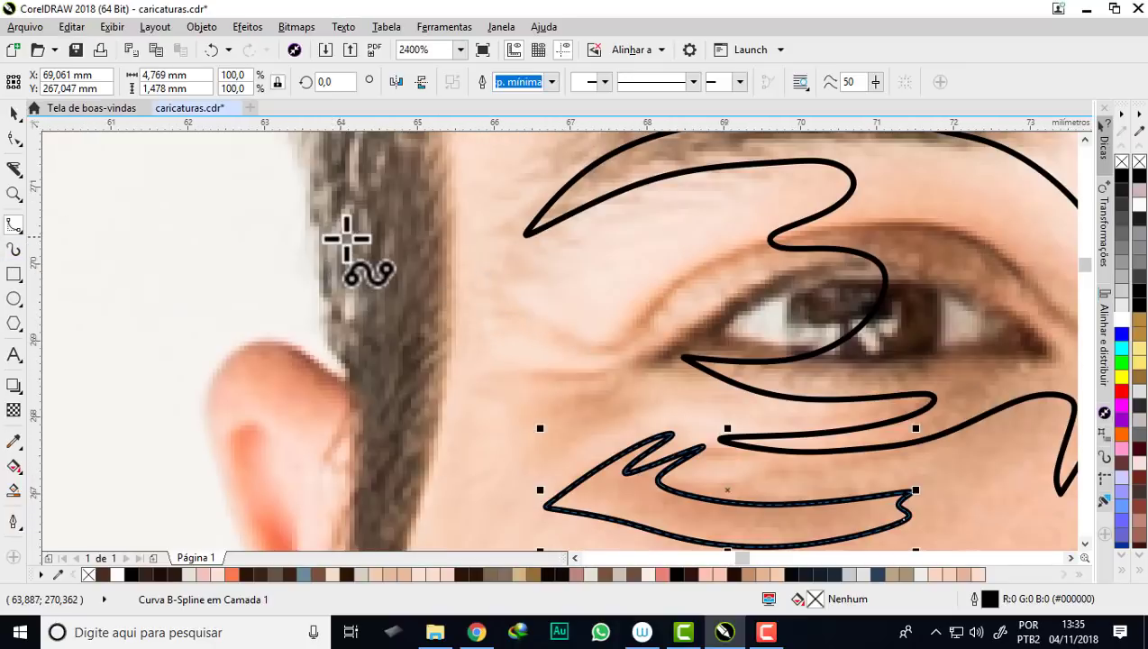
scroll(458, 304, "down", 1)
- Draw a lens-shaped streak beside the left eye corner with the 3-Point Curve tool
left_click(20, 227)
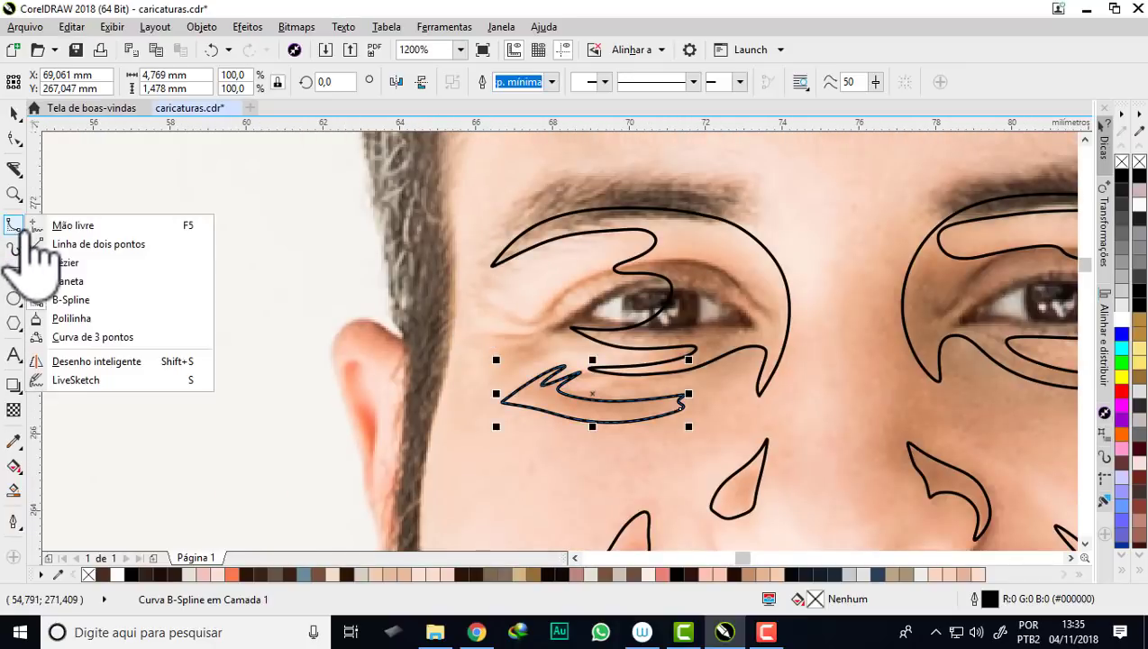
left_click(90, 337)
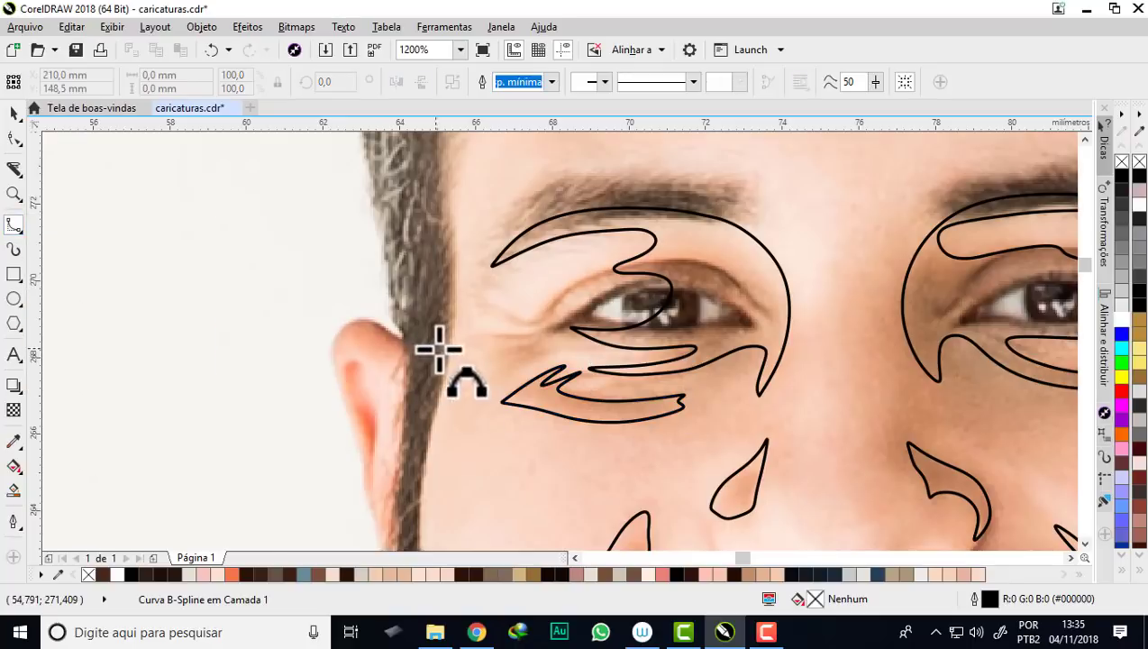
scroll(468, 342, "up", 1)
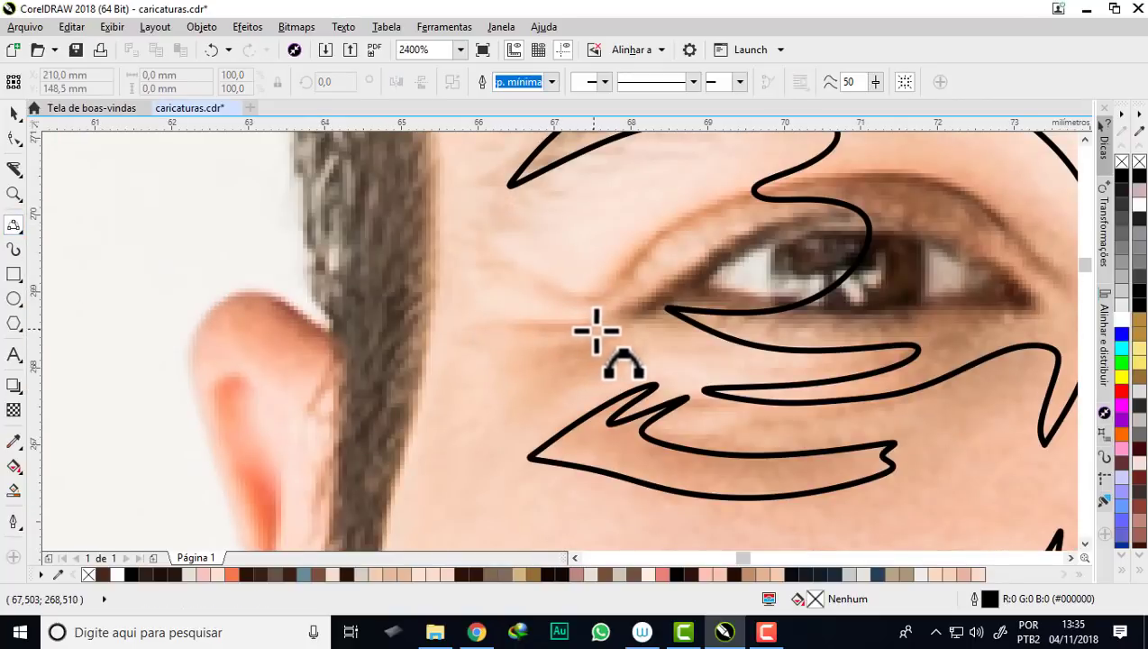
left_click_drag(595, 331, 556, 333)
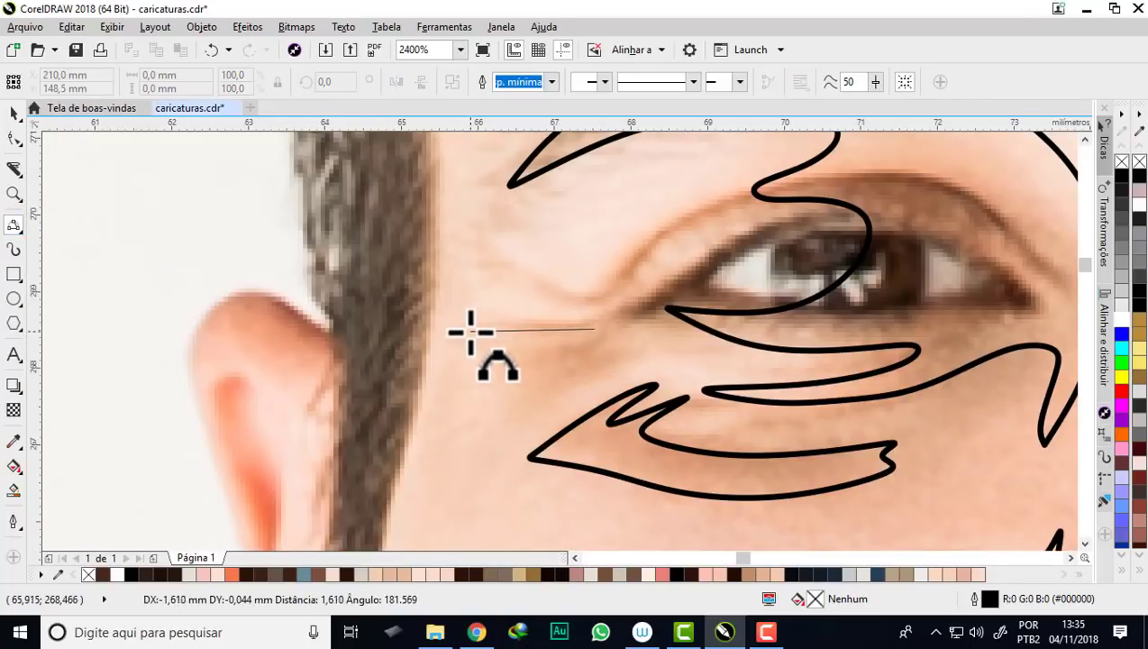
left_click(554, 337)
scroll(552, 326, "up", 1)
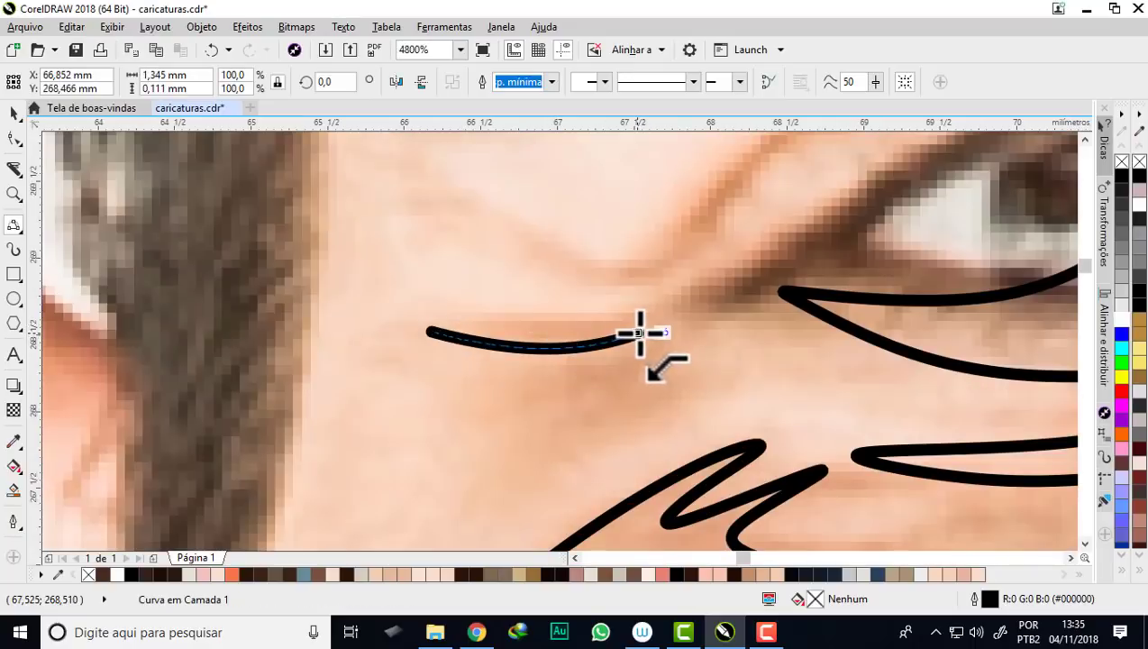
left_click_drag(639, 333, 430, 331)
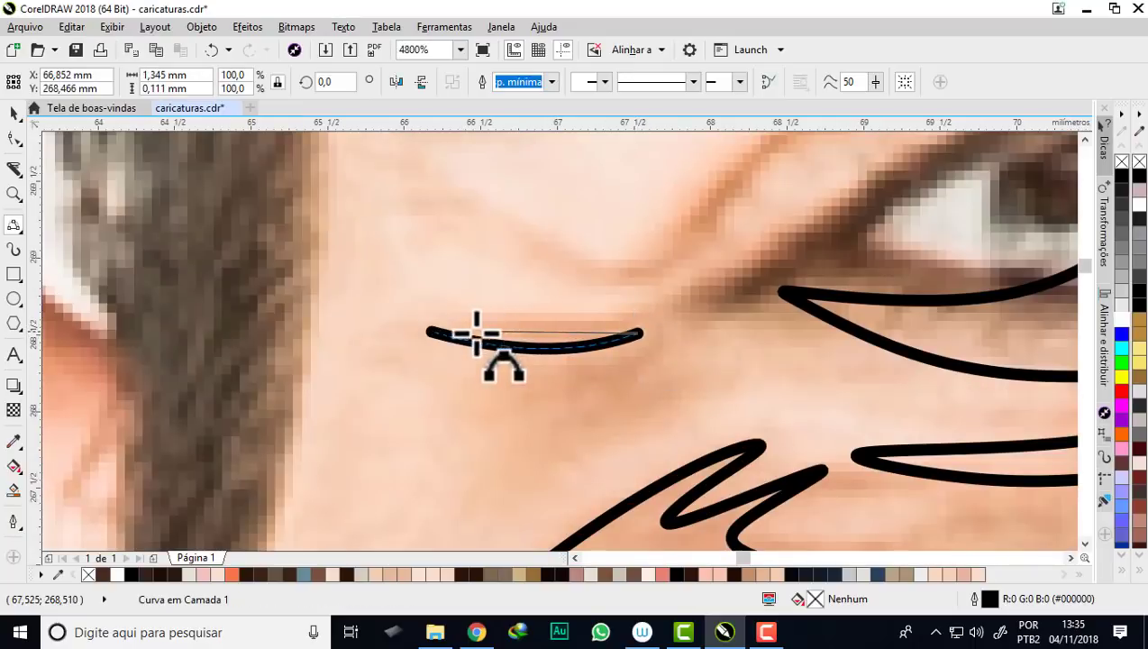
left_click(527, 334)
- Draw a second lens-shaped streak just below the first one
scroll(513, 326, "down", 1)
scroll(525, 352, "up", 1)
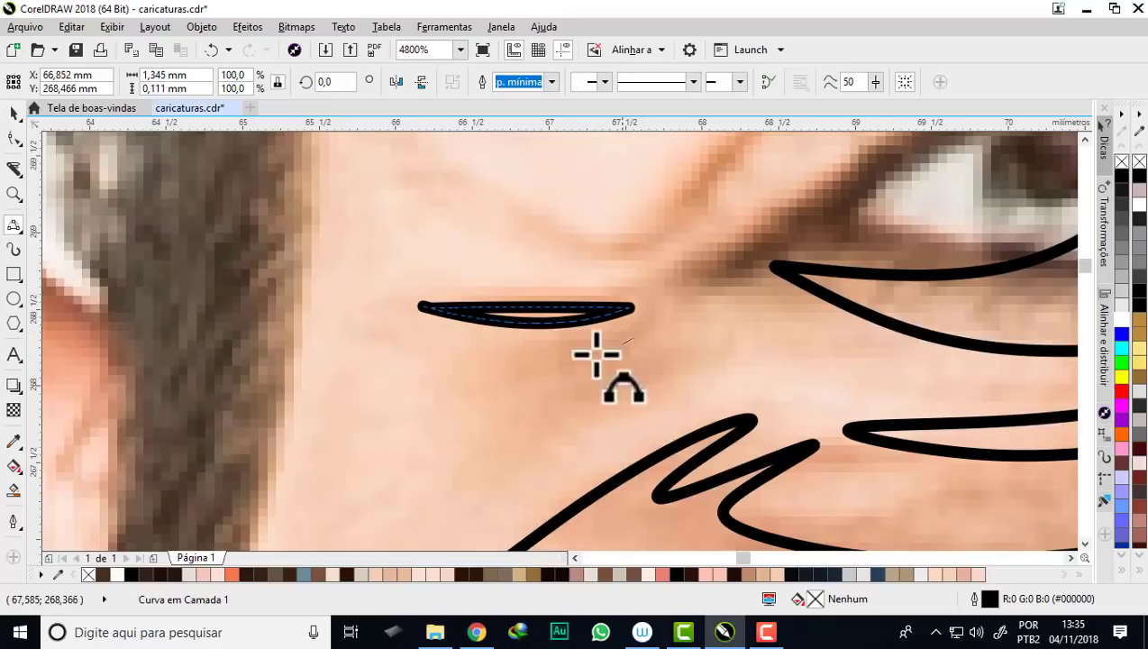
left_click_drag(597, 354, 437, 375)
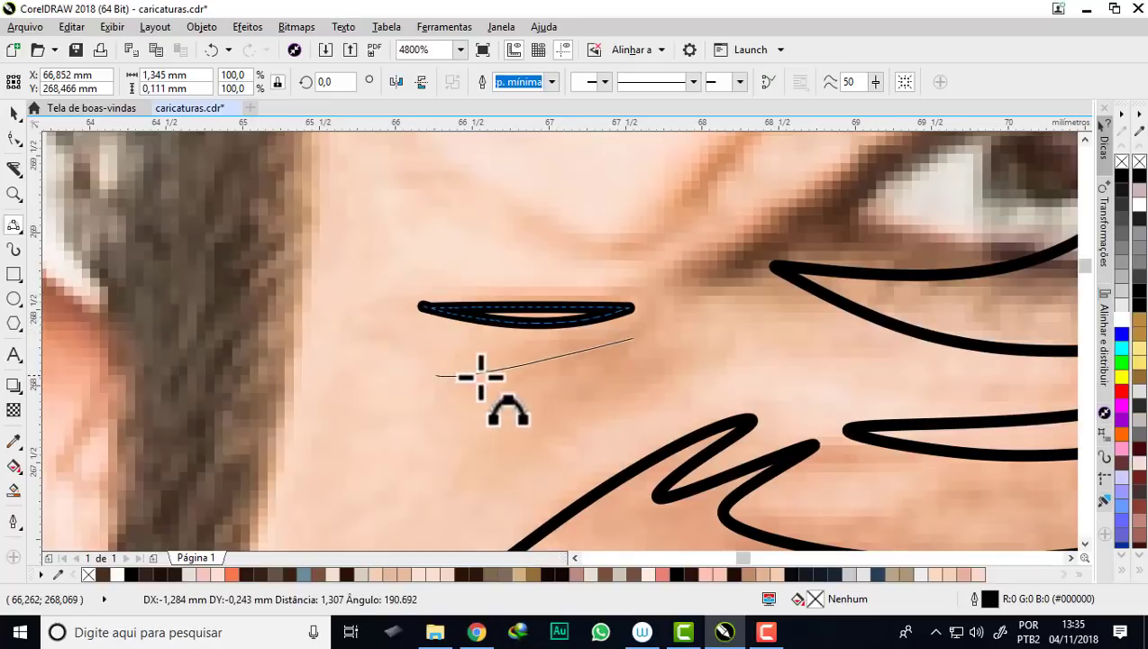
left_click(590, 353)
left_click_drag(635, 338, 435, 372)
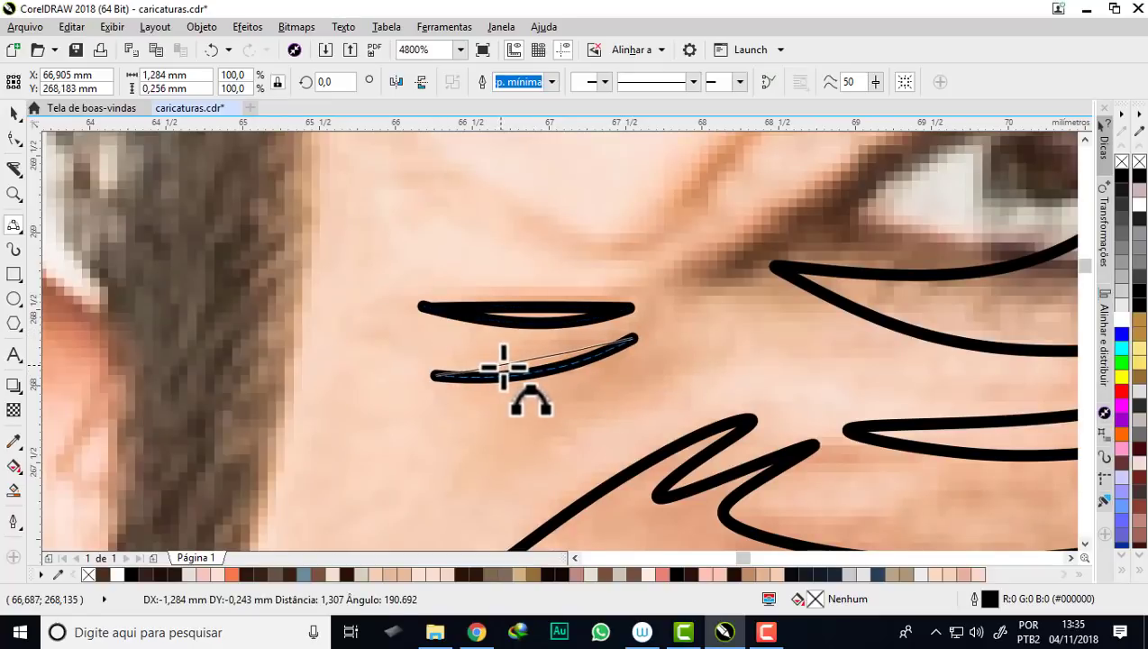
left_click(437, 359)
- Add a short curved wrinkle stroke at the left eye's outer corner
scroll(423, 340, "down", 1)
scroll(462, 314, "up", 1)
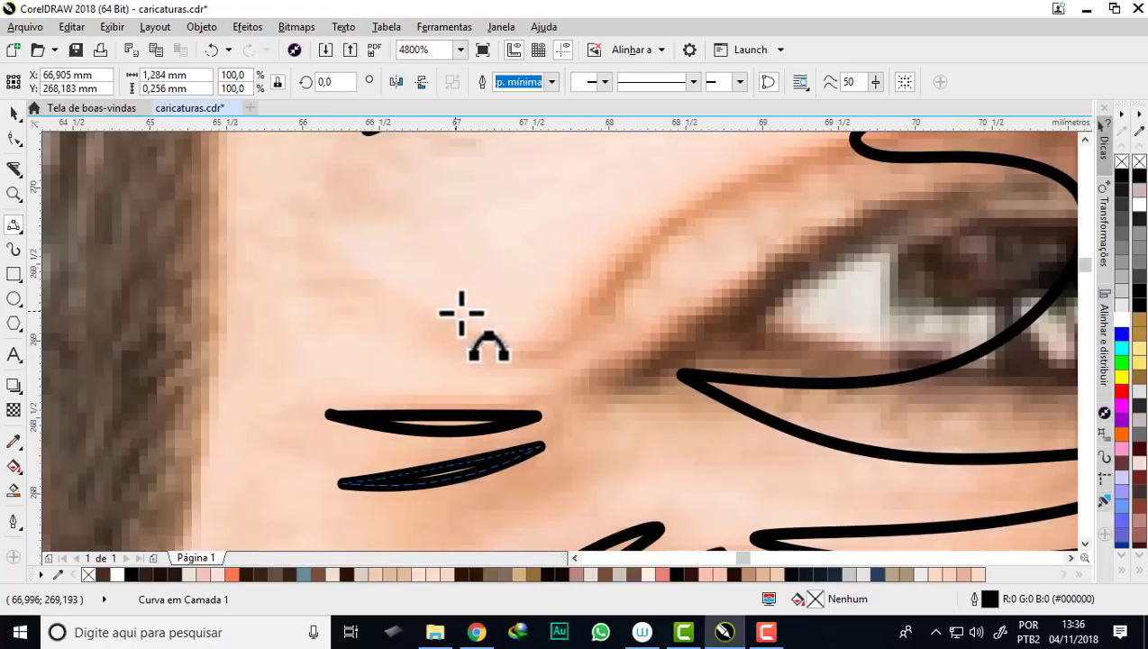
scroll(563, 365, "down", 1)
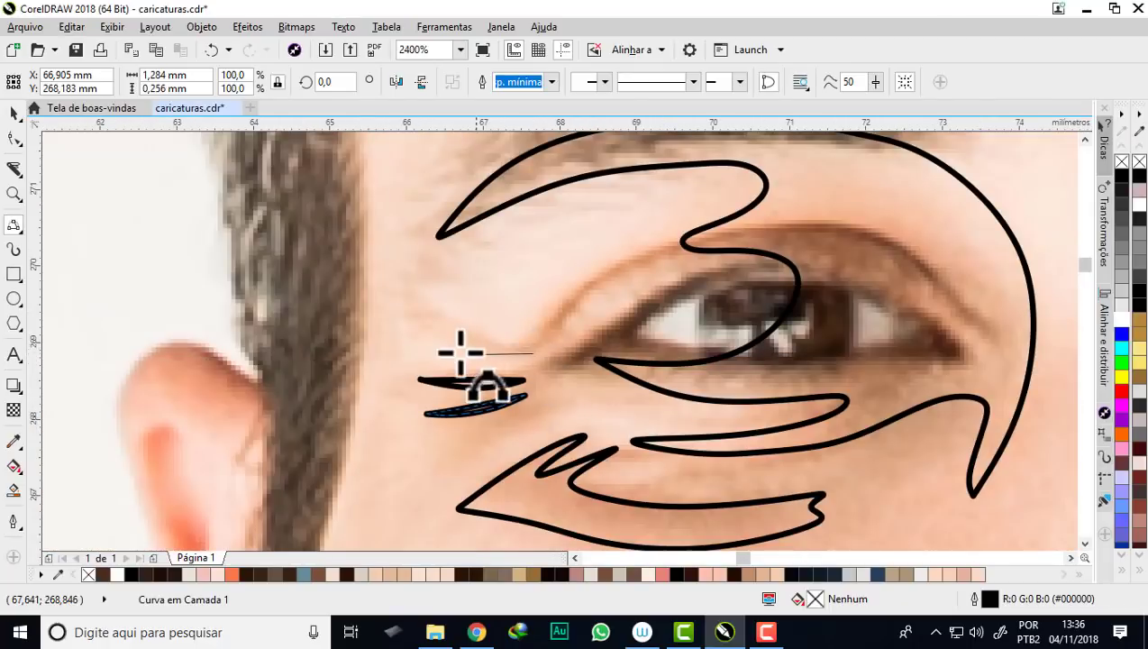
left_click_drag(533, 354, 442, 323)
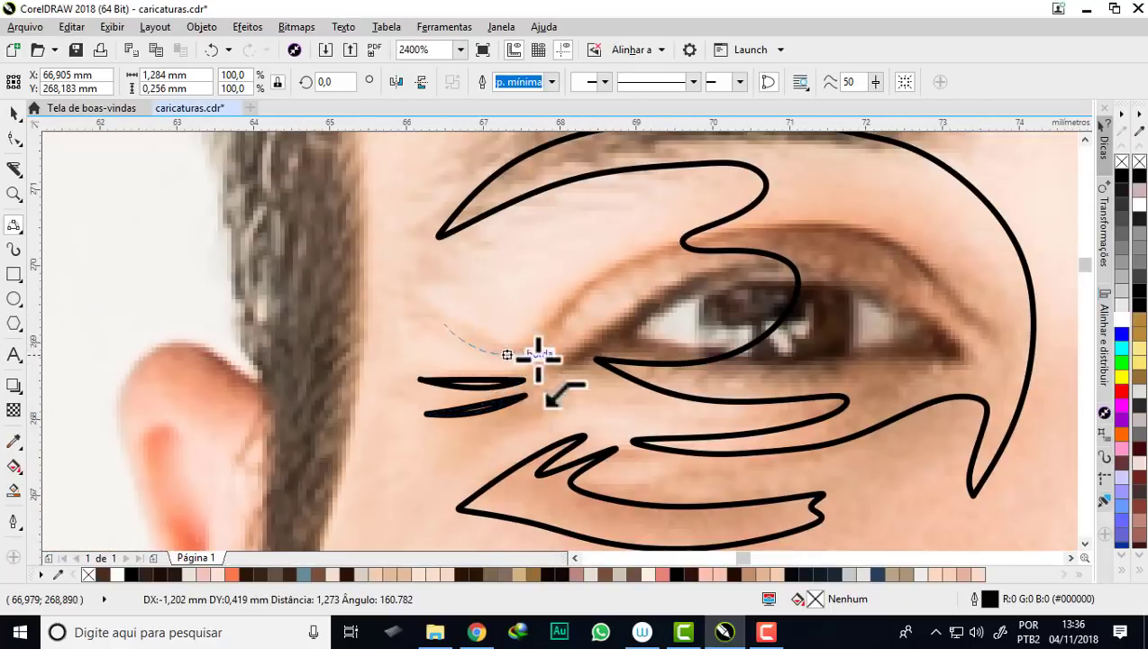
scroll(535, 354, "up", 1)
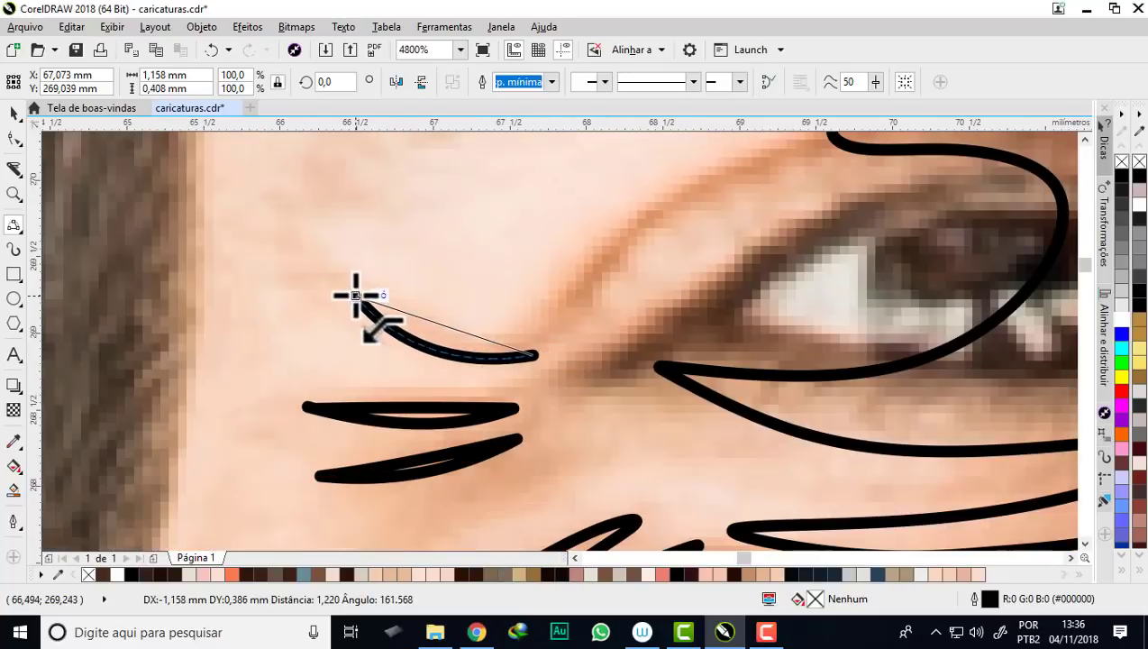
left_click_drag(533, 354, 354, 295)
left_click(393, 315)
scroll(392, 313, "down", 3)
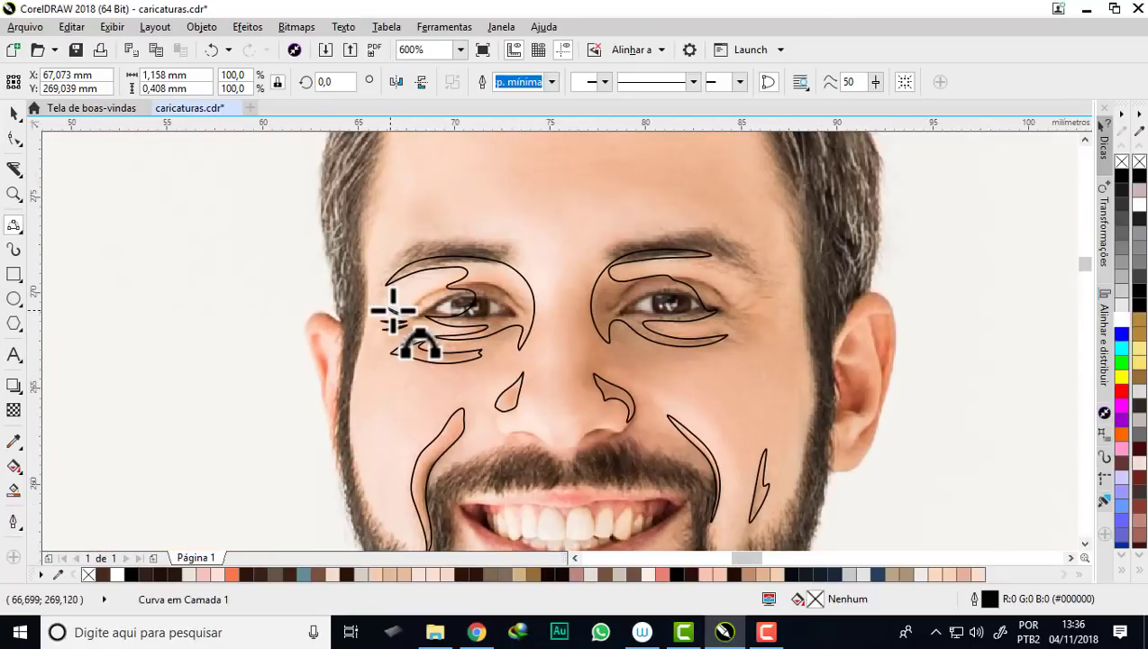
- Zoom to the right eye's outer corner and draw a curved stroke below it
scroll(448, 343, "up", 1)
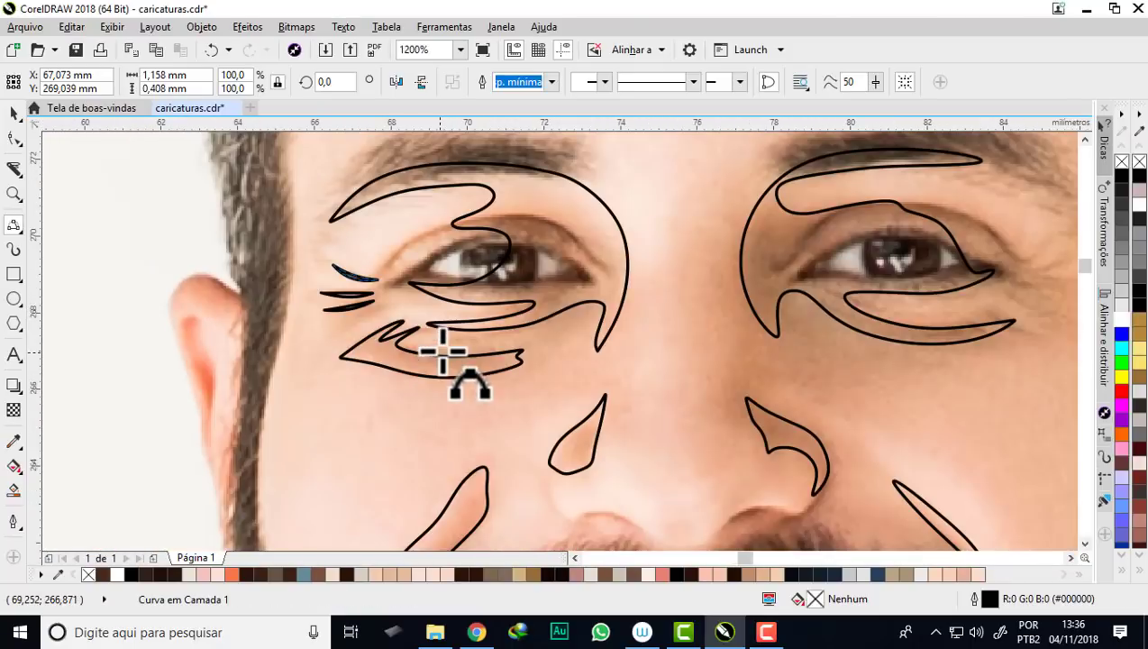
scroll(400, 335, "down", 1)
scroll(731, 287, "up", 1)
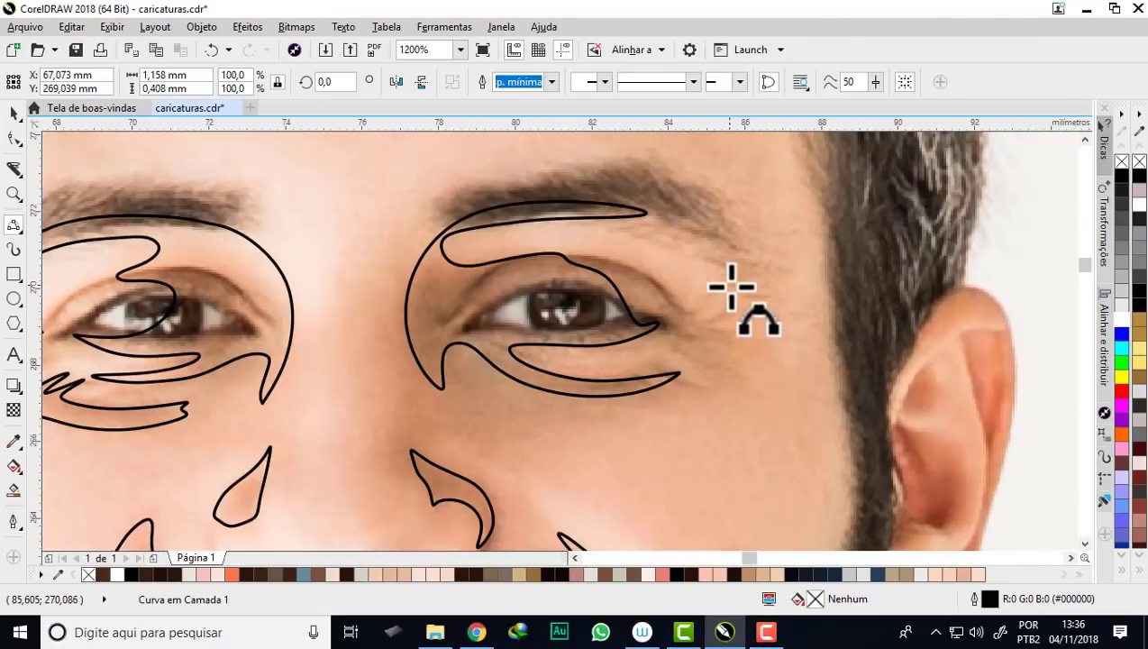
scroll(712, 307, "up", 1)
scroll(674, 329, "down", 1)
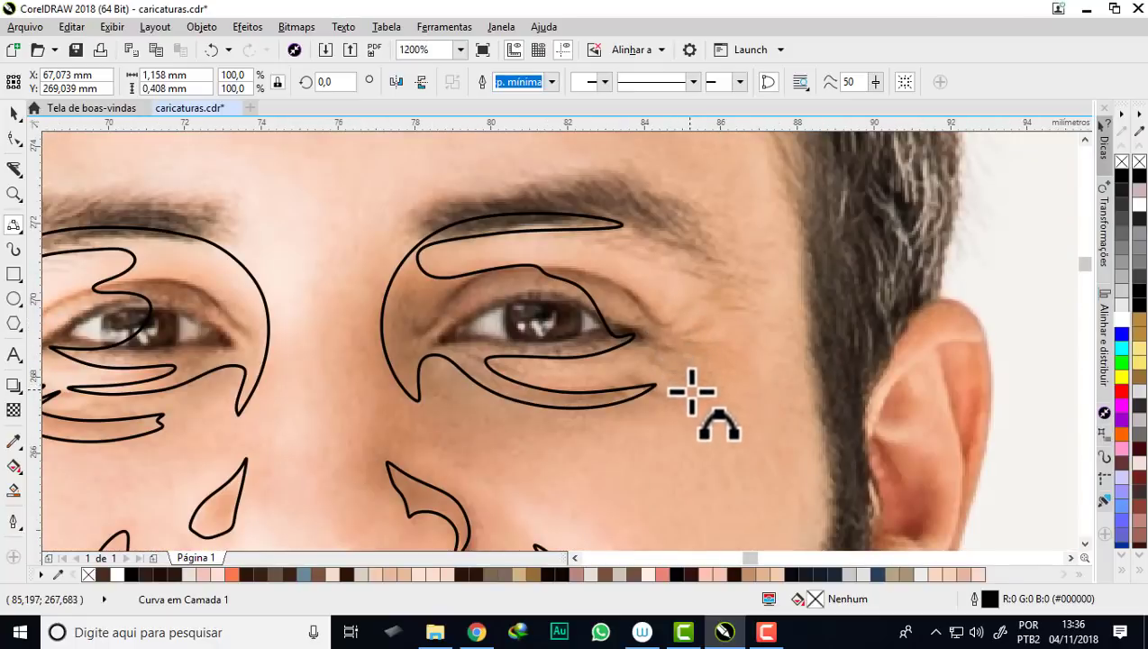
scroll(691, 391, "up", 1)
left_click(558, 360)
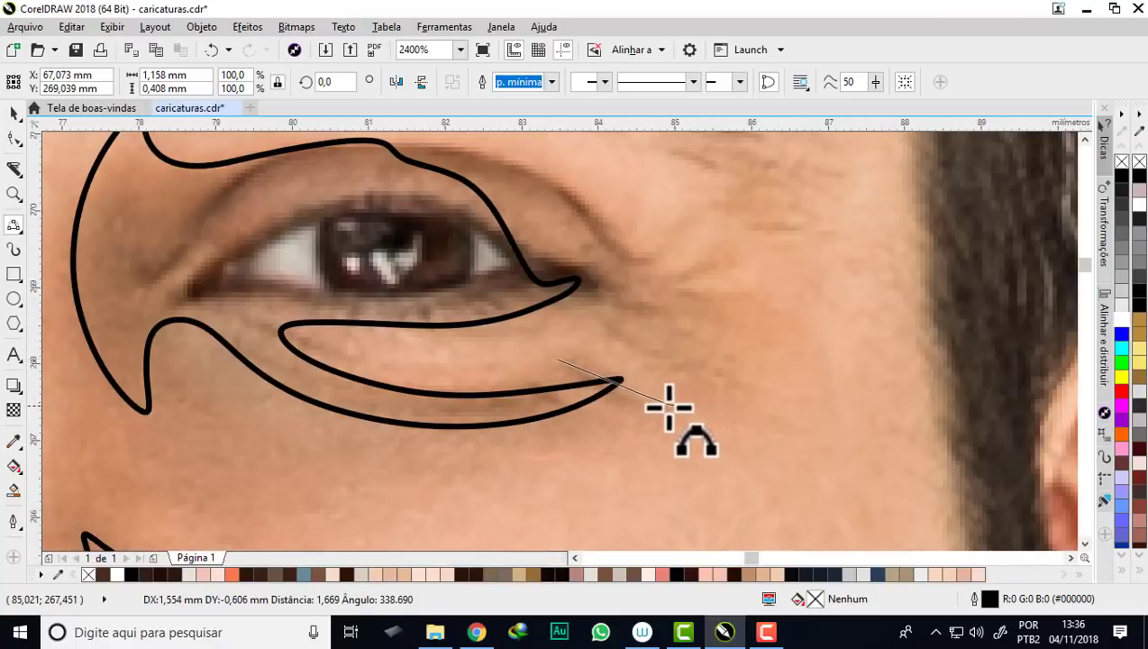
left_click_drag(668, 407, 609, 390)
scroll(684, 410, "up", 1)
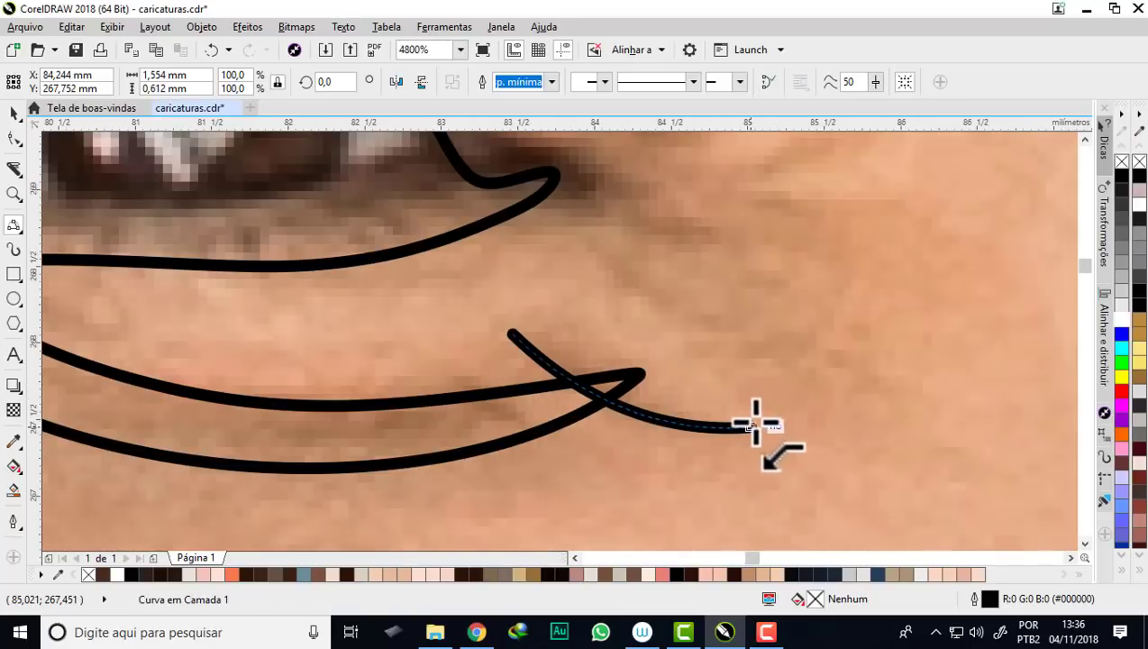
left_click(752, 426)
left_click(513, 333)
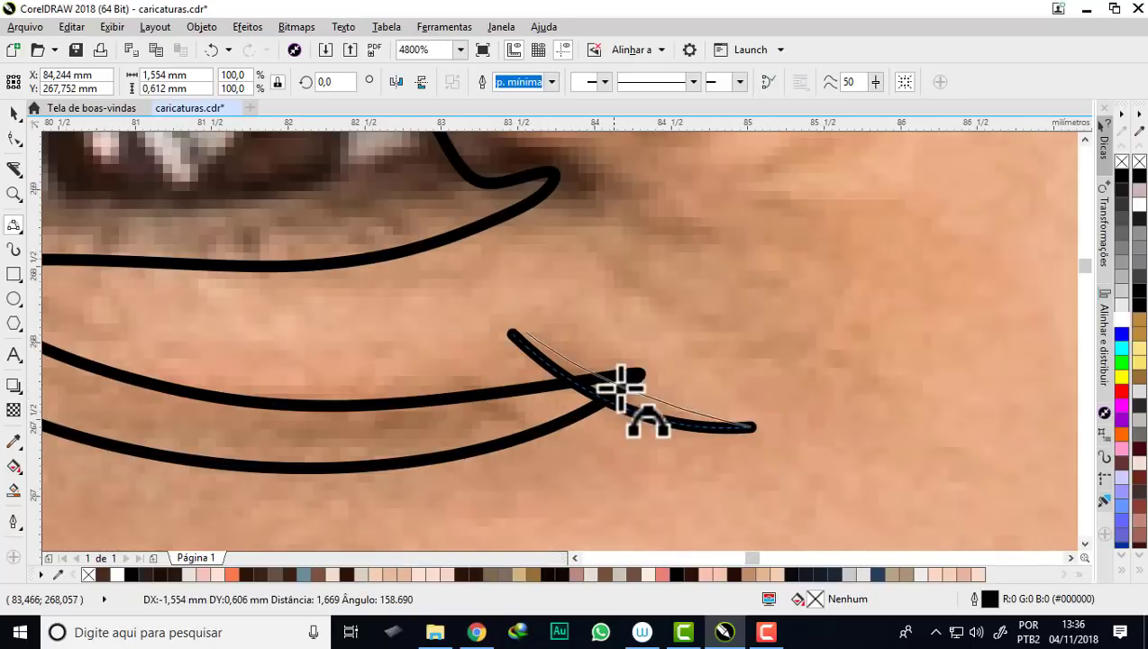
- Add a second curved segment closing the wrinkle into a narrow lens shape
scroll(628, 393, "down", 2)
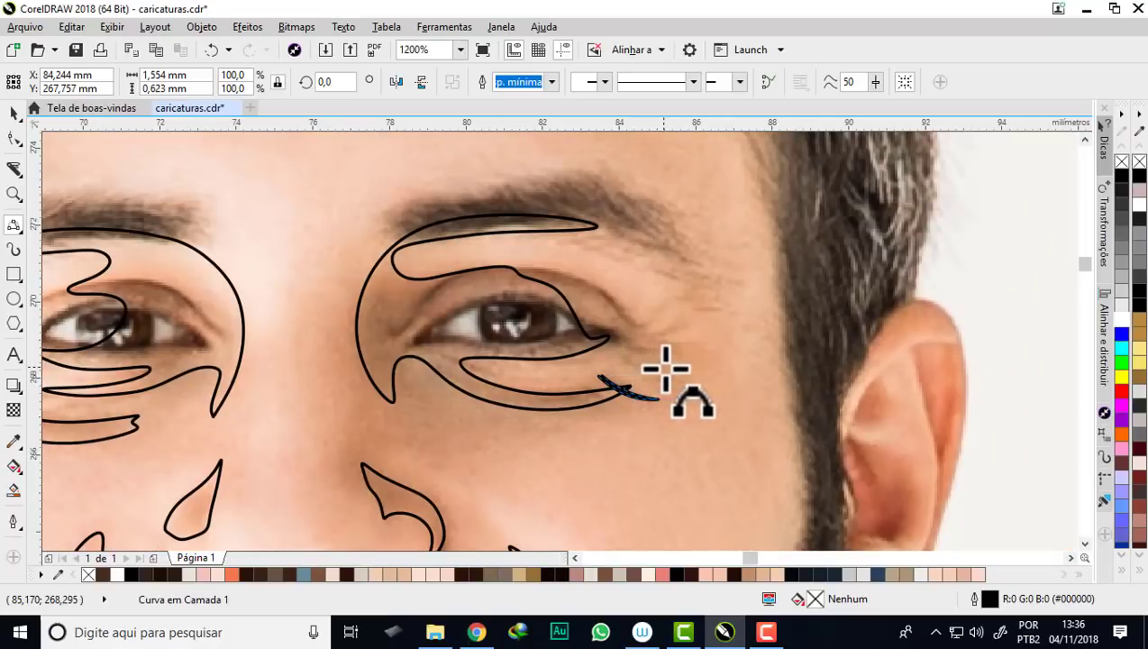
scroll(665, 356, "up", 1)
left_click(589, 341)
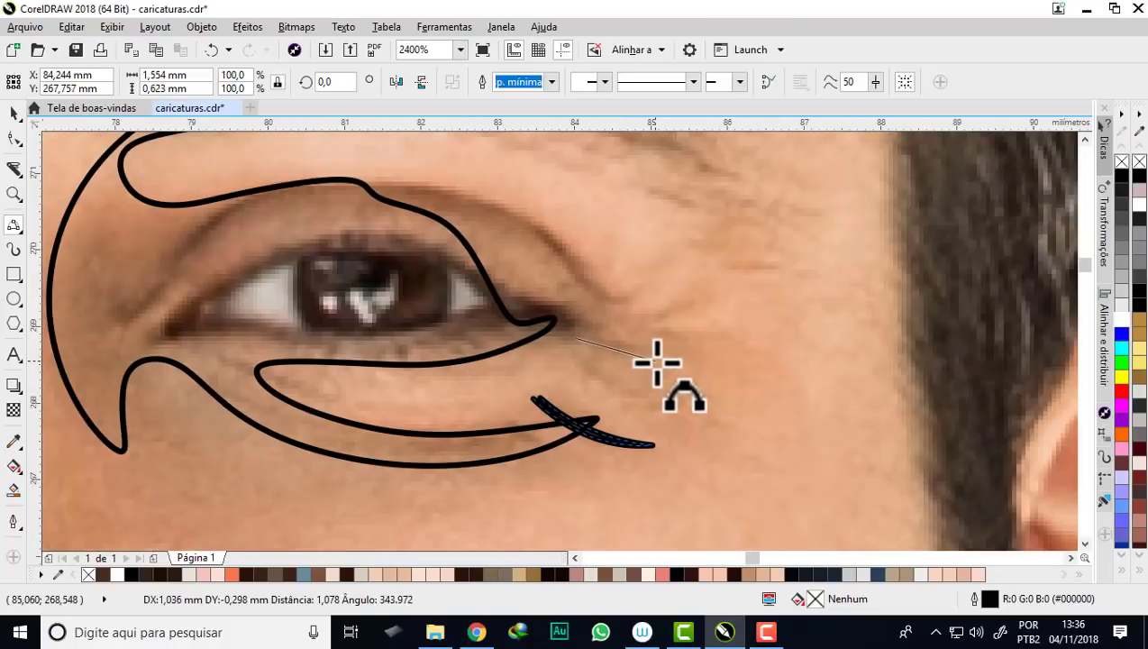
left_click(636, 358)
scroll(635, 359, "up", 1)
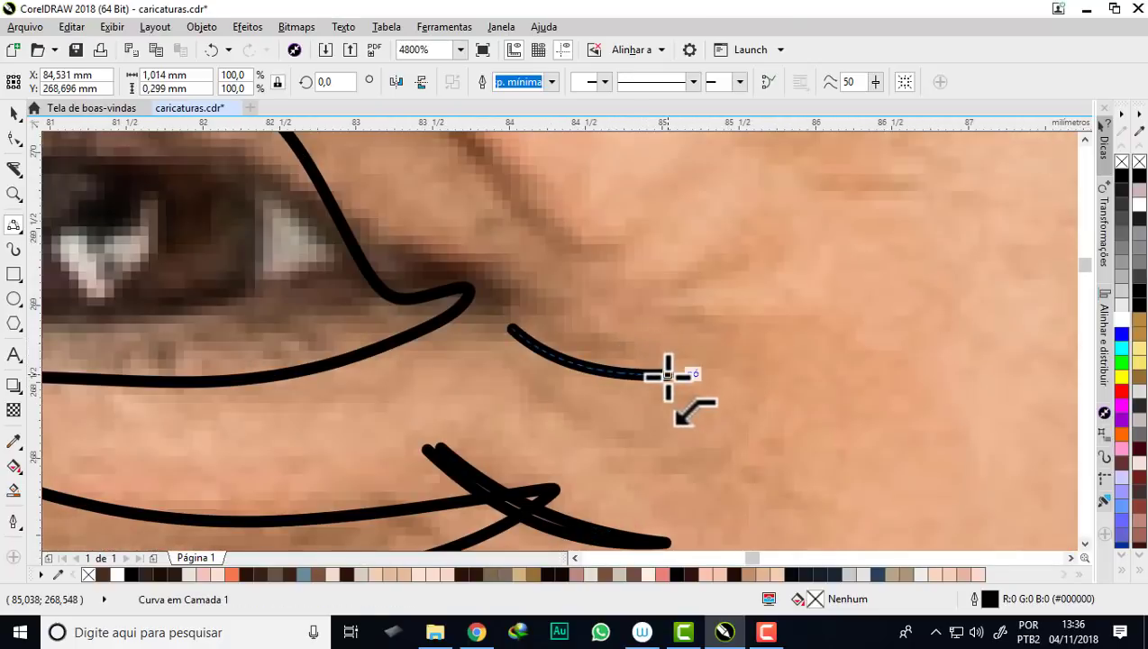
left_click_drag(511, 325, 594, 346)
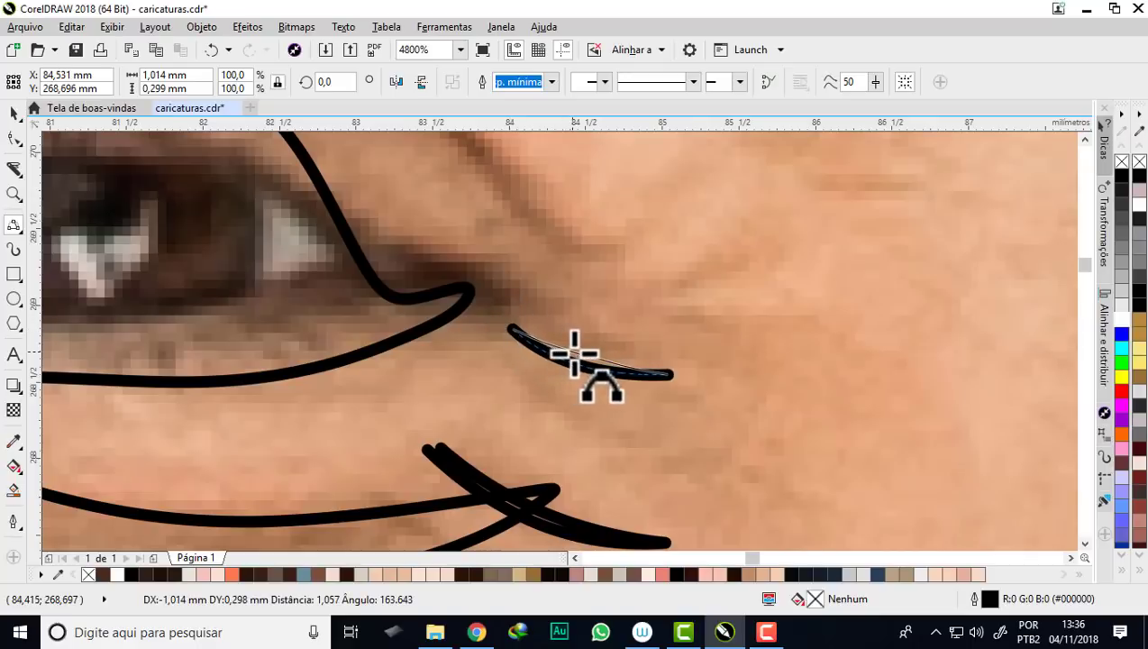
scroll(594, 346, "down", 3)
scroll(595, 346, "down", 1)
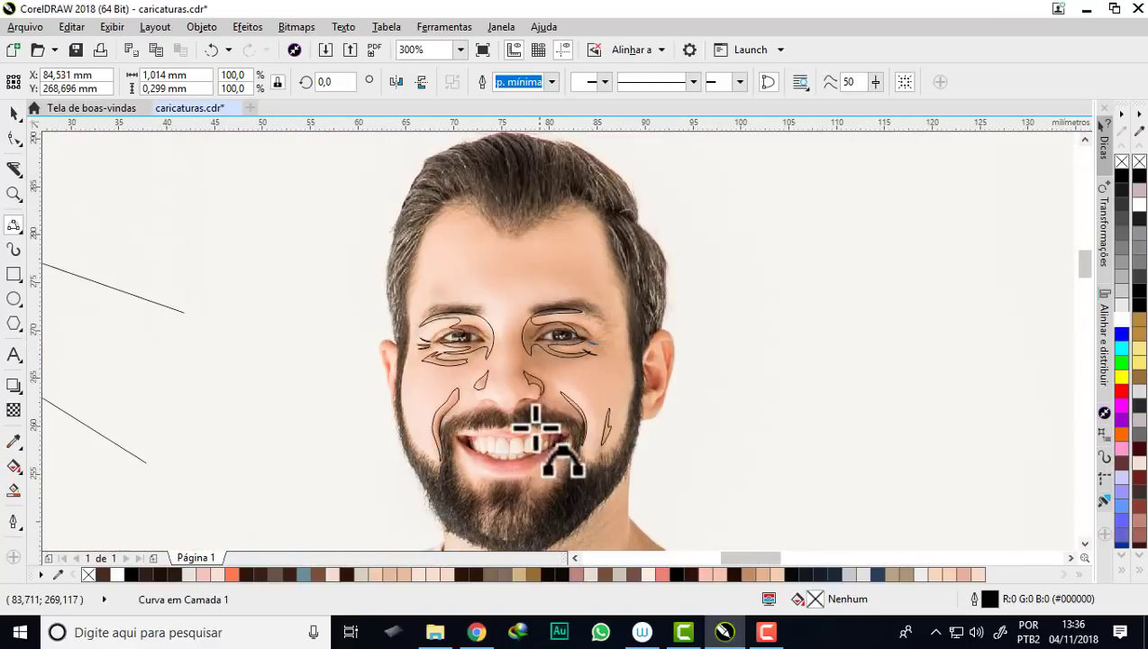
scroll(504, 446, "up", 1)
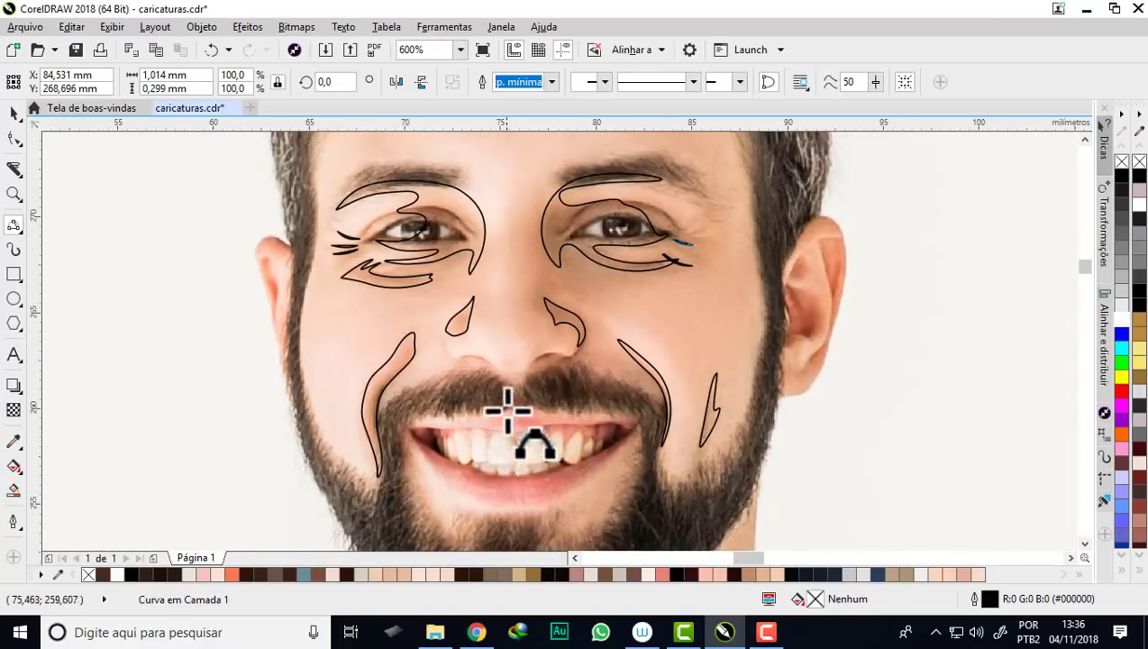
scroll(506, 409, "down", 1)
scroll(473, 261, "up", 1)
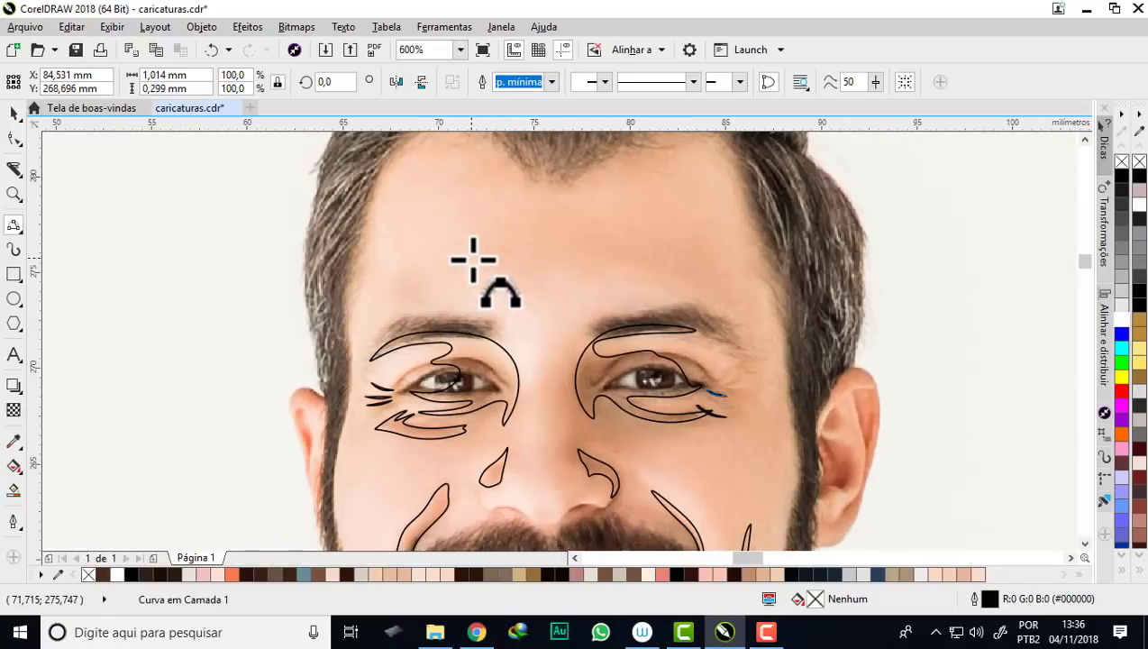
scroll(477, 258, "down", 1)
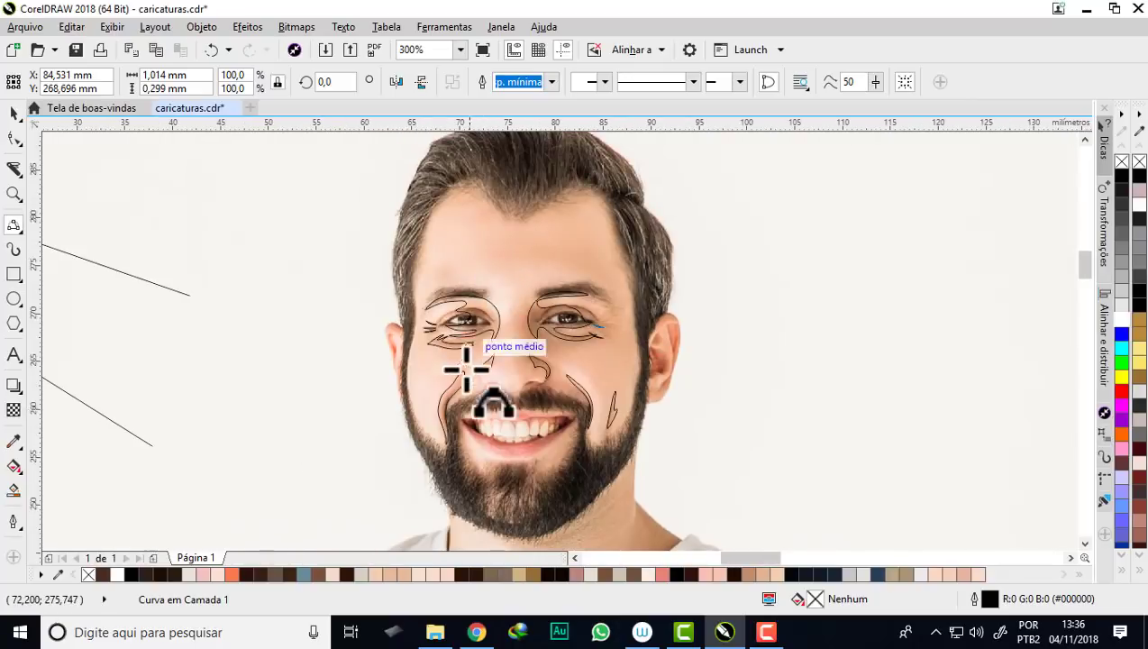
scroll(466, 387, "up", 1)
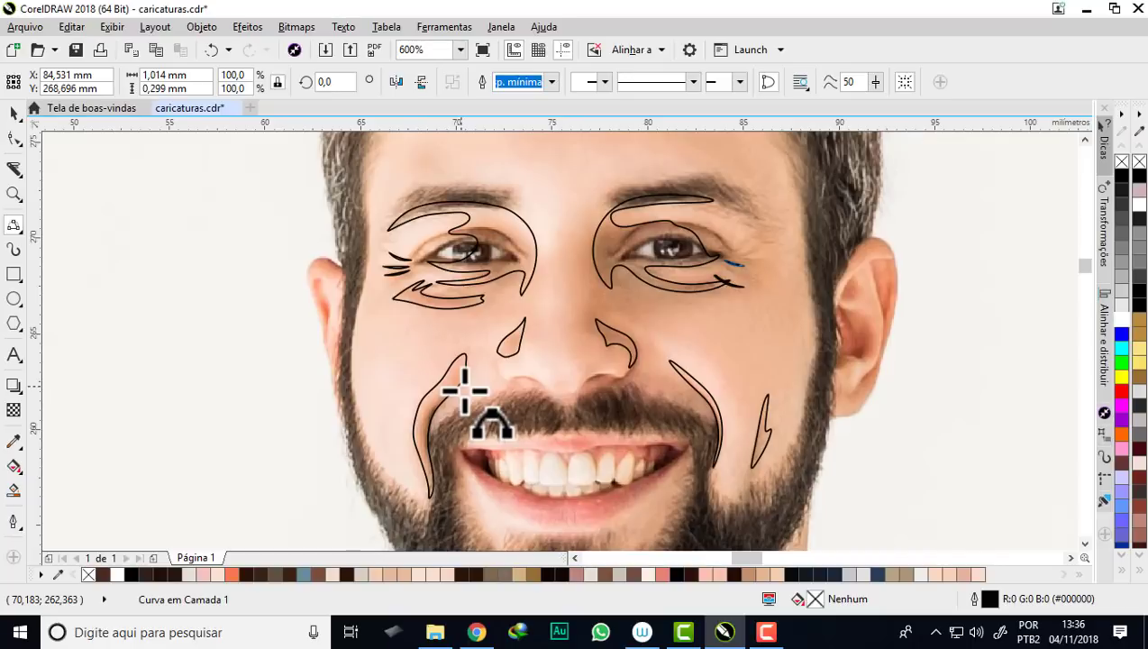
scroll(467, 388, "down", 1)
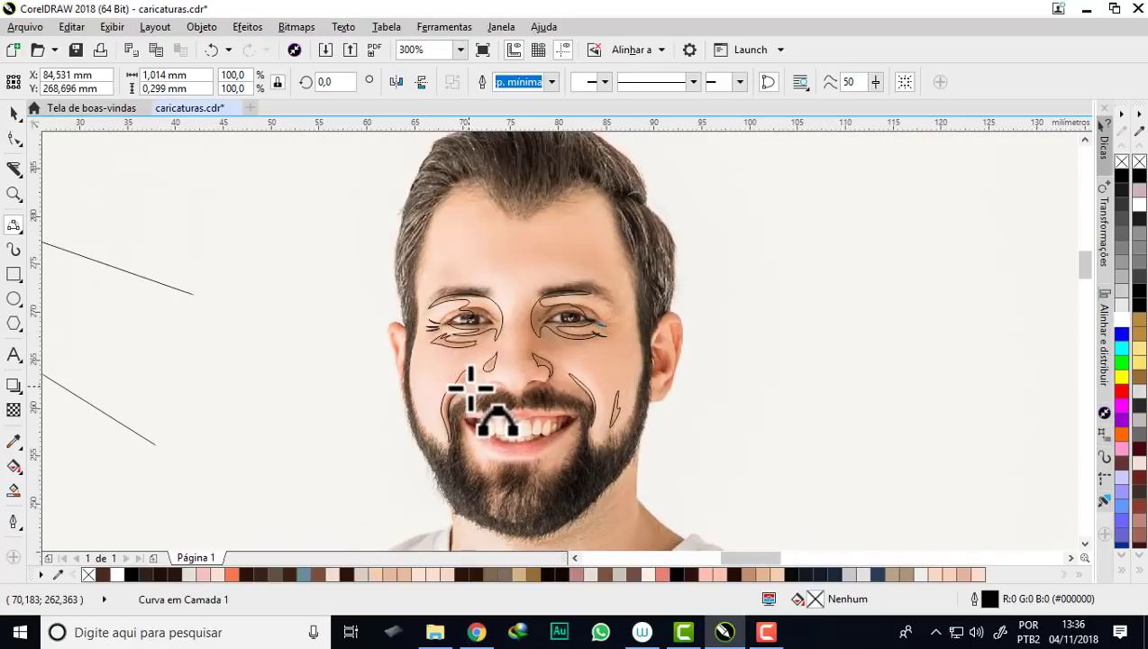
scroll(505, 197, "up", 1)
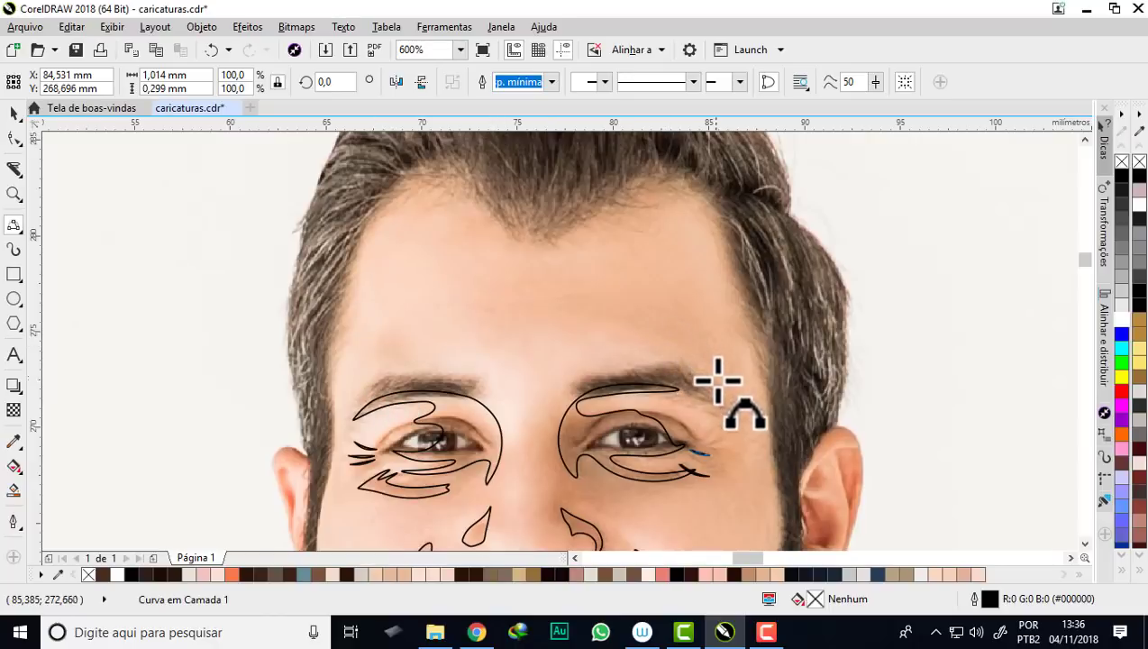
left_click_drag(680, 341, 640, 339)
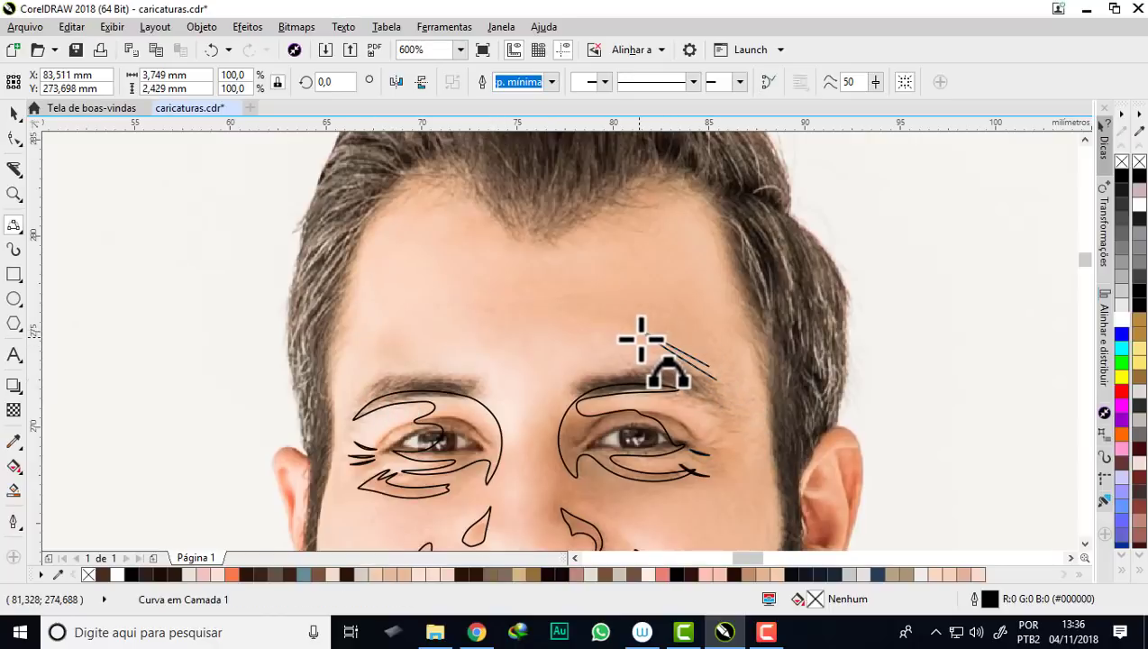
- Switch to B-Spline and trace along the right eyebrow, looping back above the brow
key("Escape")
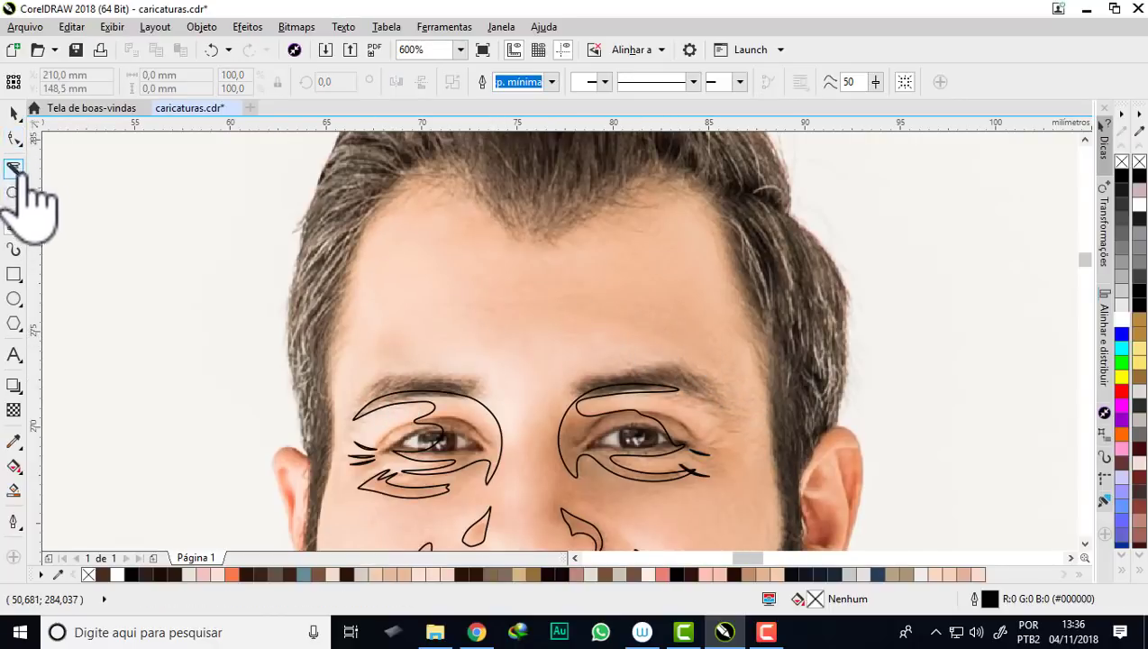
left_click(15, 225)
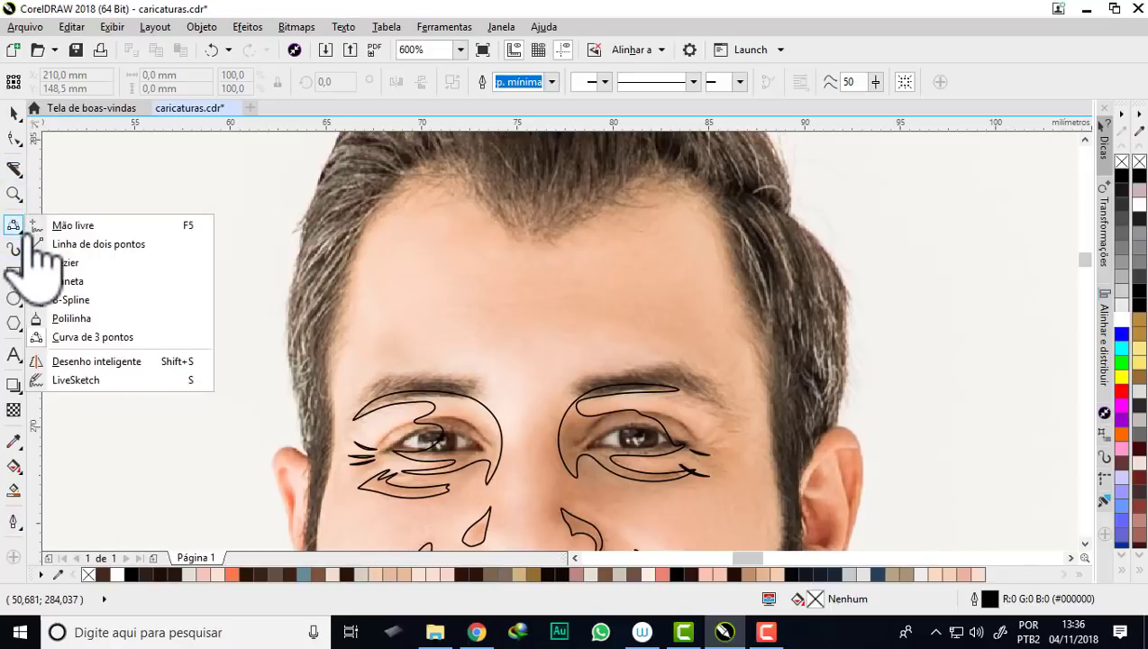
left_click(95, 302)
left_click(716, 380)
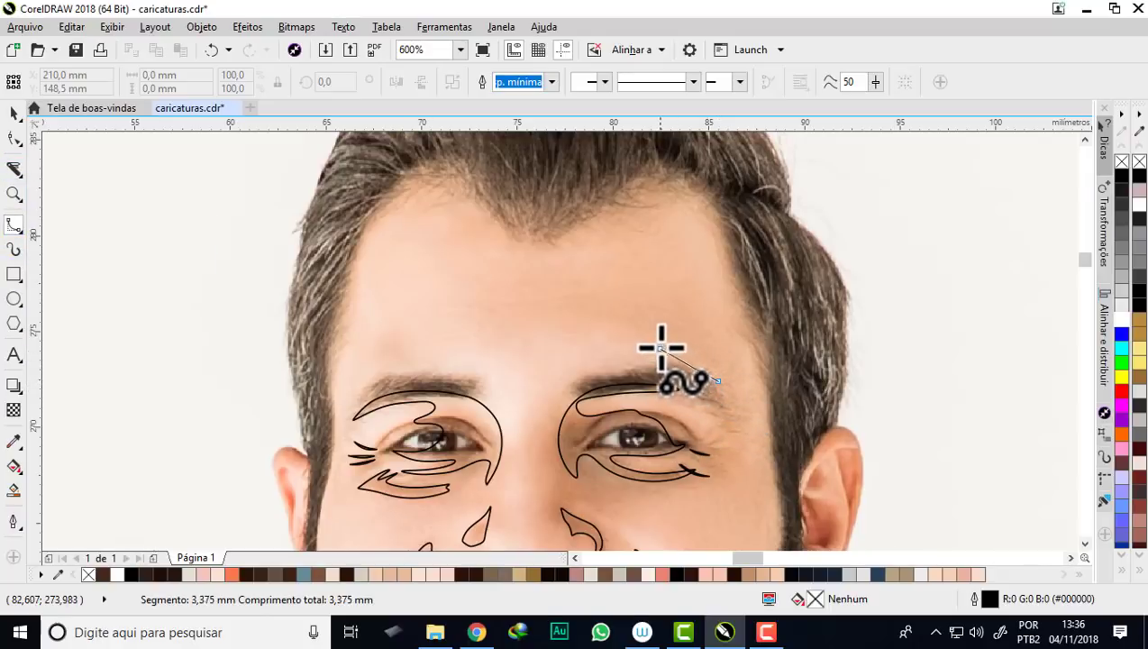
left_click(659, 345)
left_click(576, 331)
left_click(520, 332)
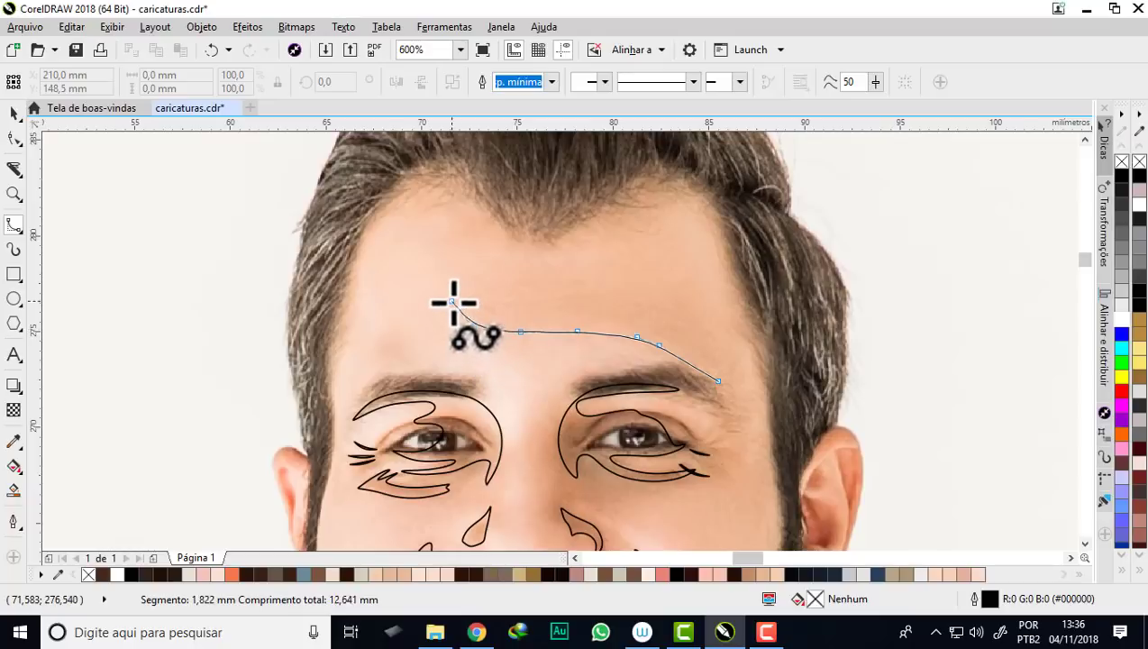
left_click(451, 300)
left_click(494, 275)
left_click(535, 263)
left_click(589, 256)
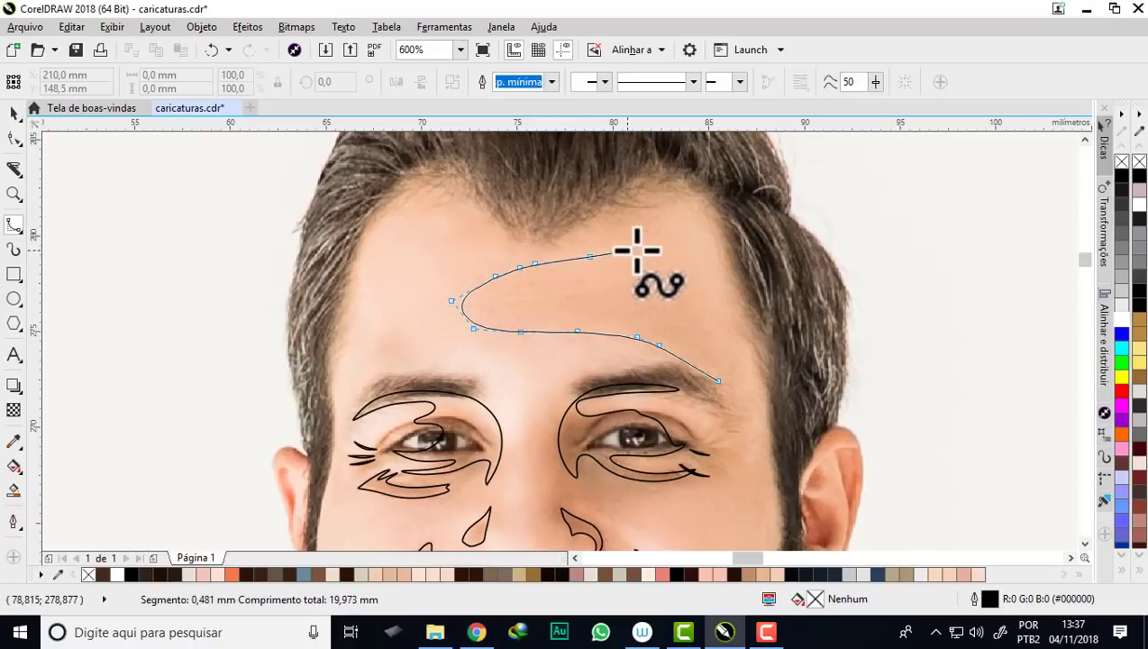
- Carry the curve up to the hairline and down the temple, closing the forehead shape
left_click(645, 240)
left_click(650, 209)
left_click(659, 181)
left_click(677, 223)
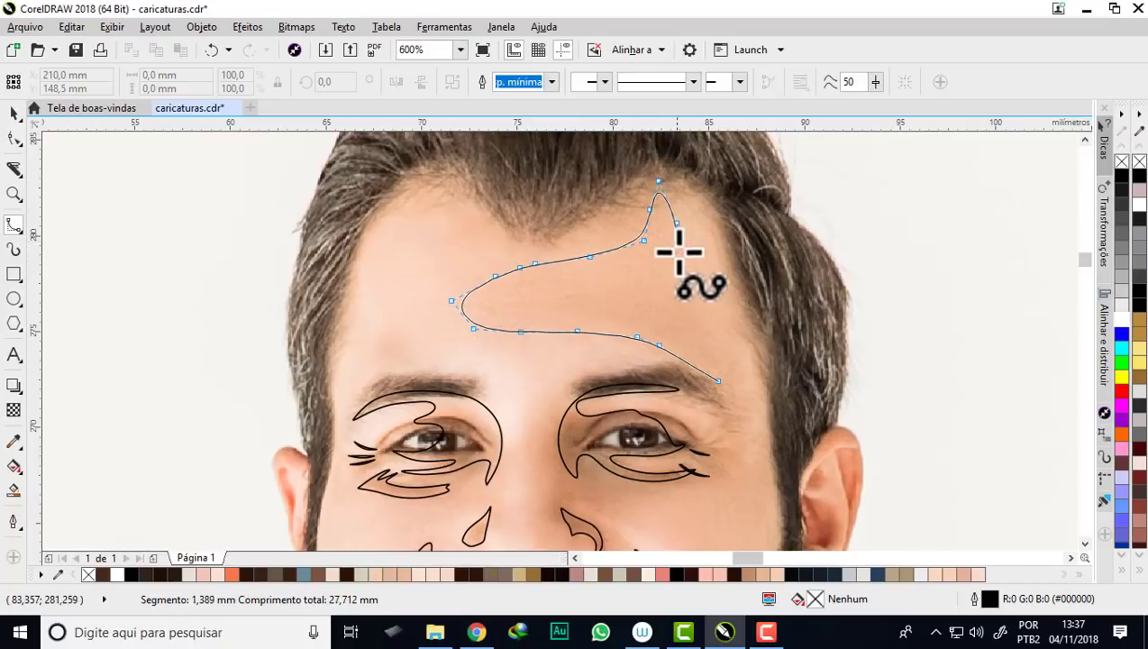
left_click(677, 256)
left_click(703, 282)
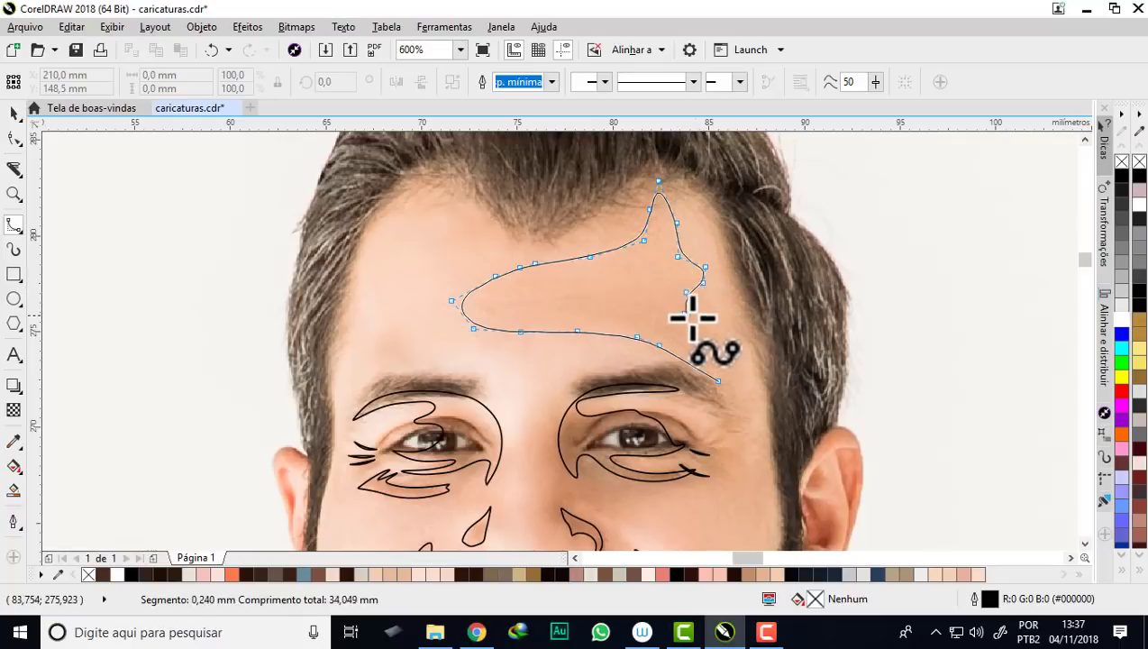
left_click(685, 312)
left_click(714, 322)
left_click(725, 339)
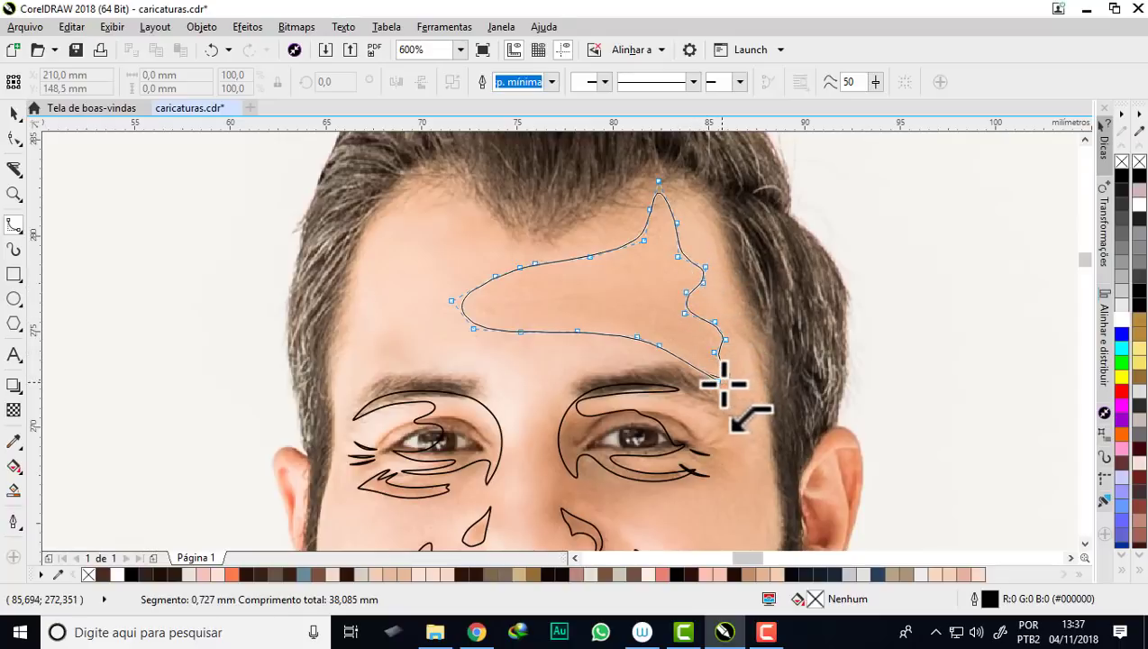
double_click(719, 383)
scroll(527, 256, "down", 2)
scroll(536, 275, "up", 2)
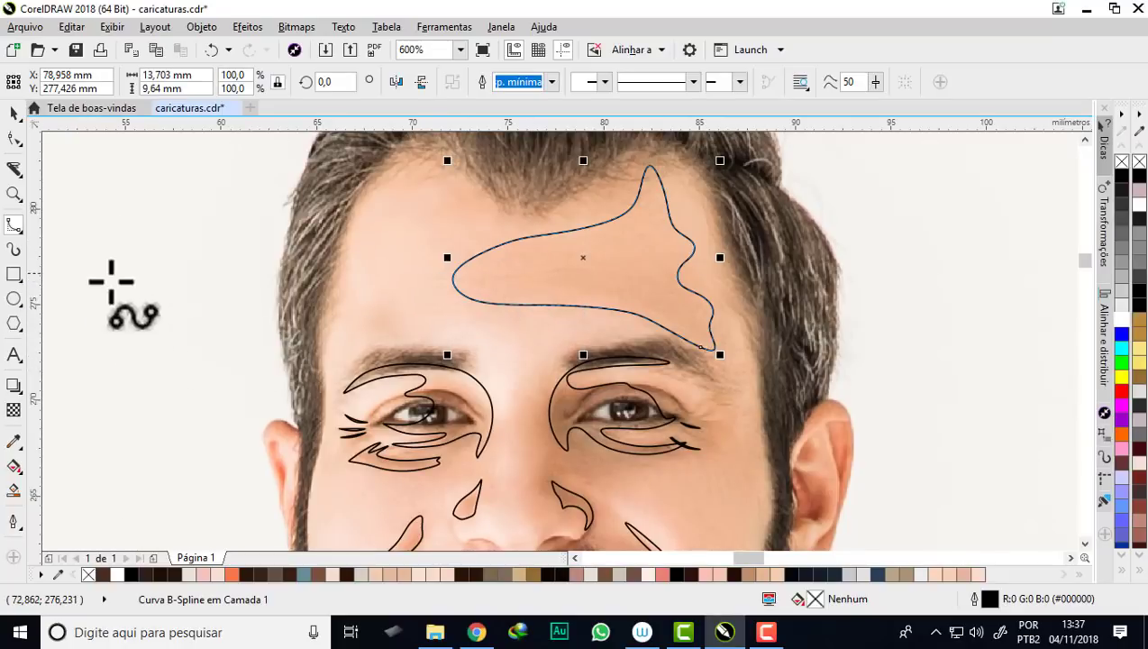
- Fill the forehead shape with skin colour R238 G181 B144 sampled from the photo
left_click(14, 441)
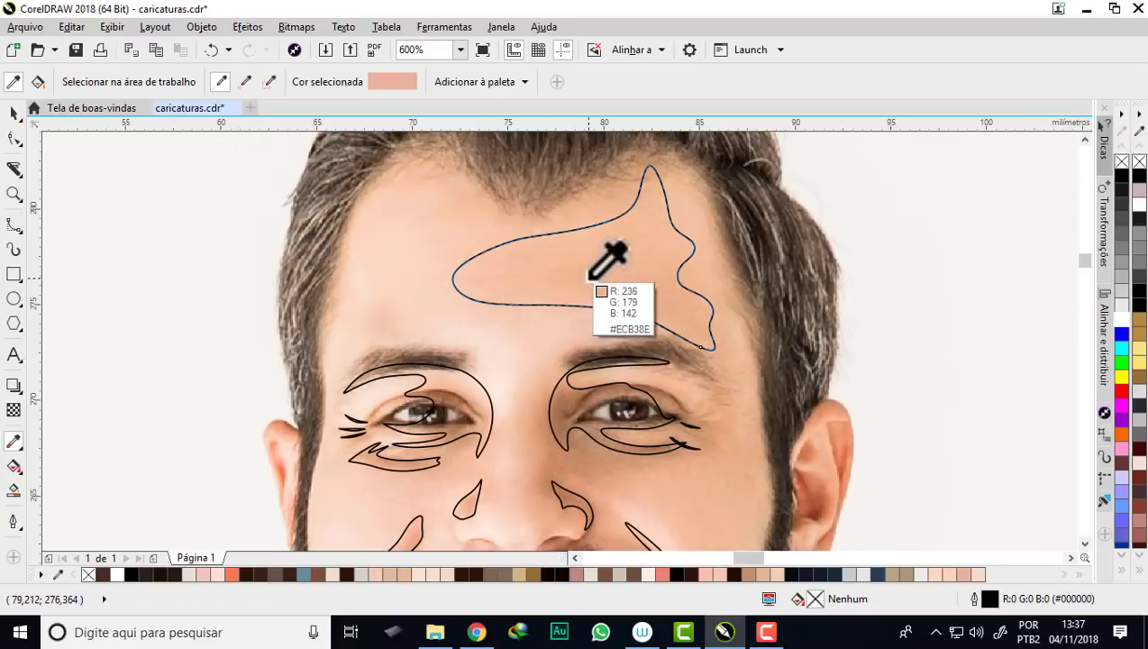
left_click(592, 279)
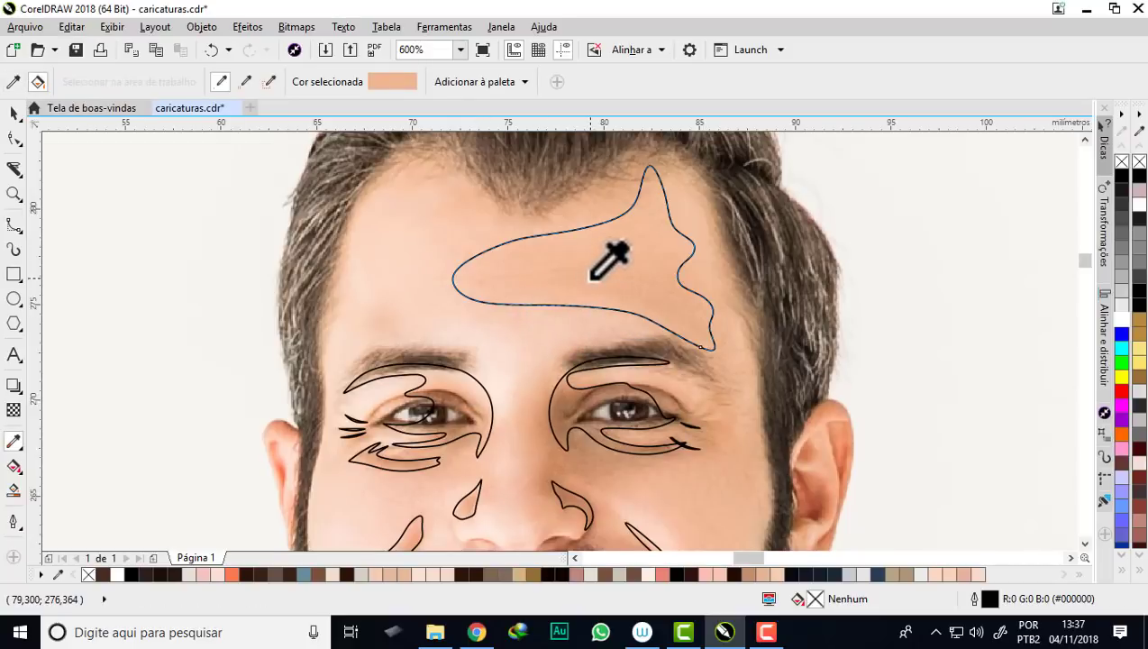
left_click(628, 251)
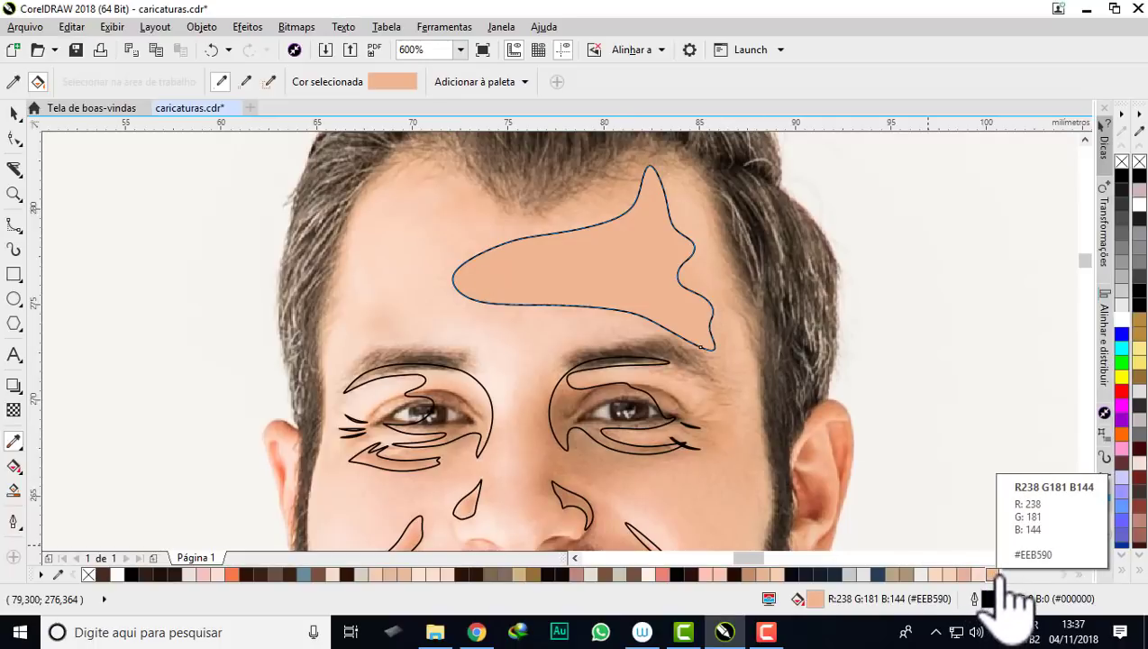
- Select all 14 traced face curves and remove their outlines
scroll(598, 358, "down", 4)
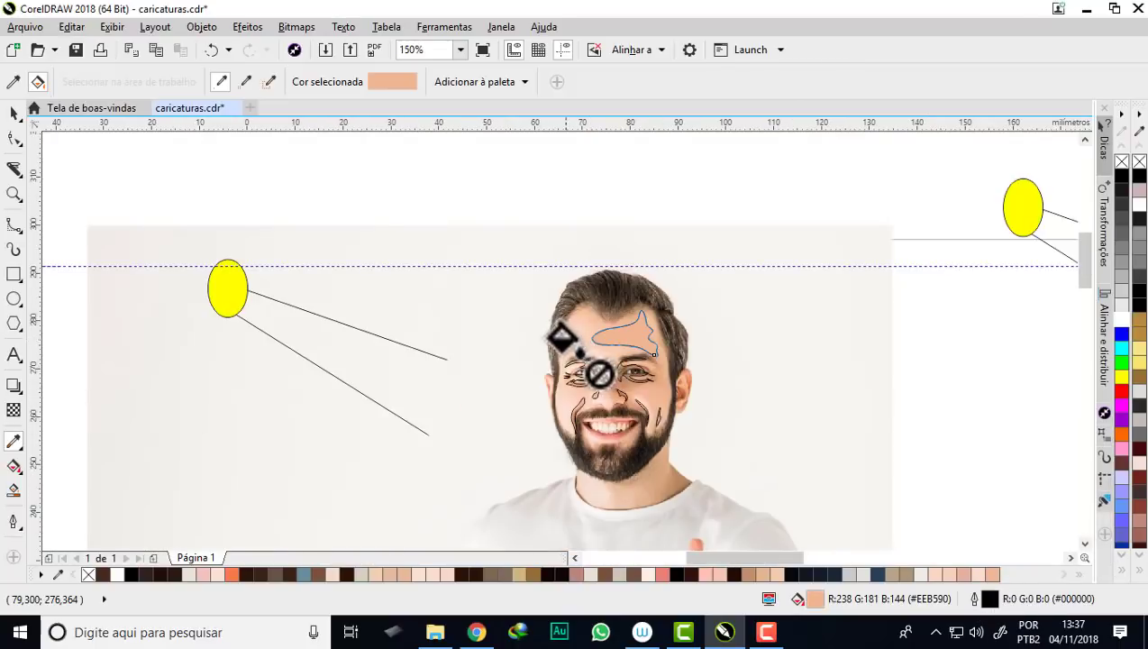
left_click(14, 113)
left_click(504, 252)
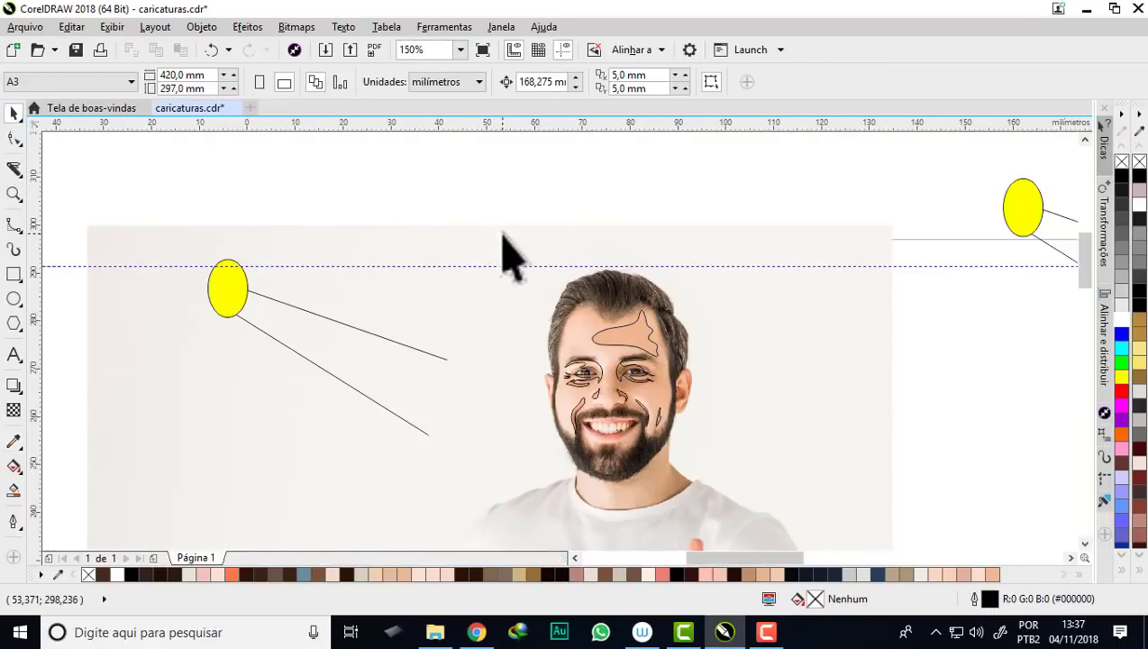
left_click_drag(480, 207, 757, 524)
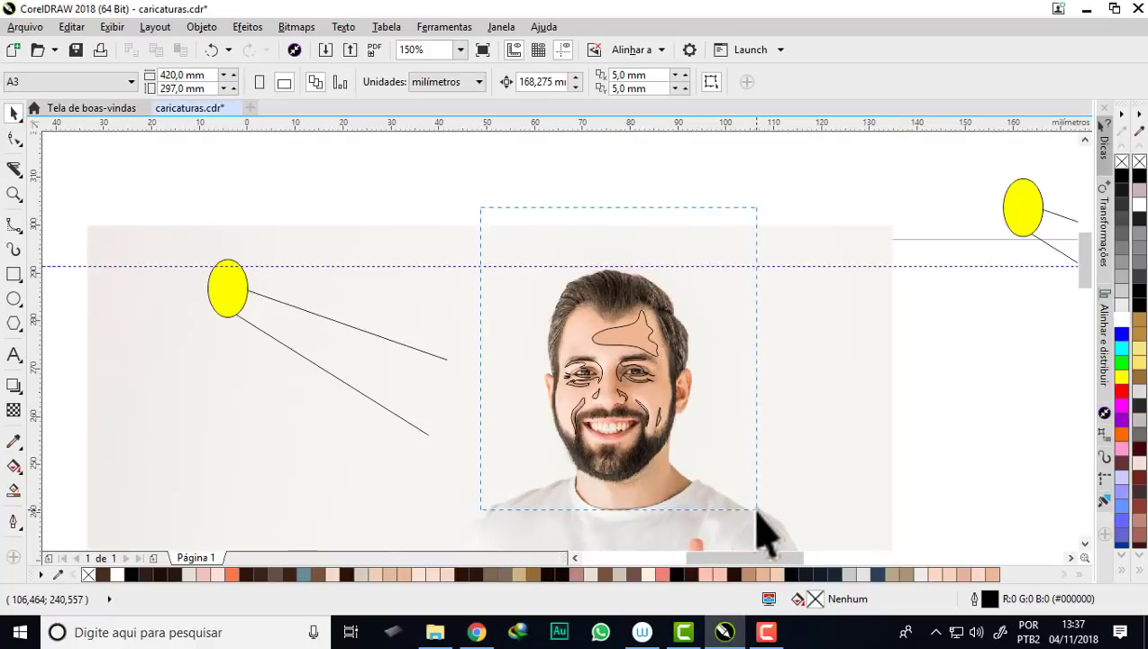
scroll(692, 404, "up", 1)
scroll(692, 407, "up", 1)
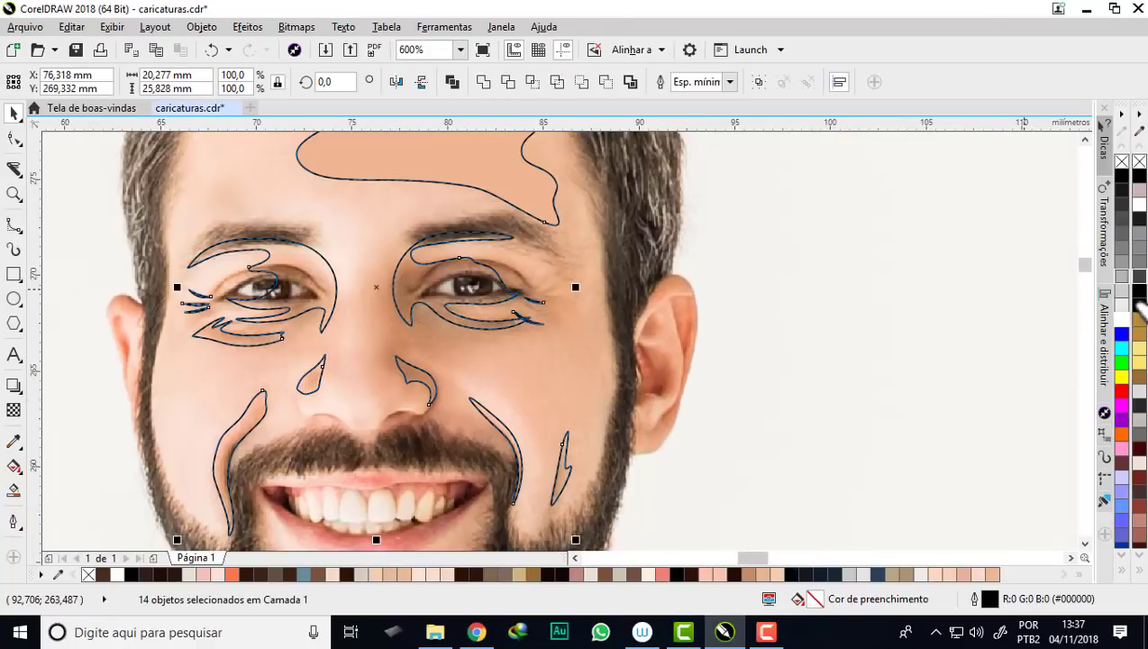
right_click(1137, 163)
- Fill the 14 selected curves with the #EEB590 skin colour
scroll(448, 270, "down", 1)
scroll(446, 254, "down", 1)
scroll(444, 255, "up", 3)
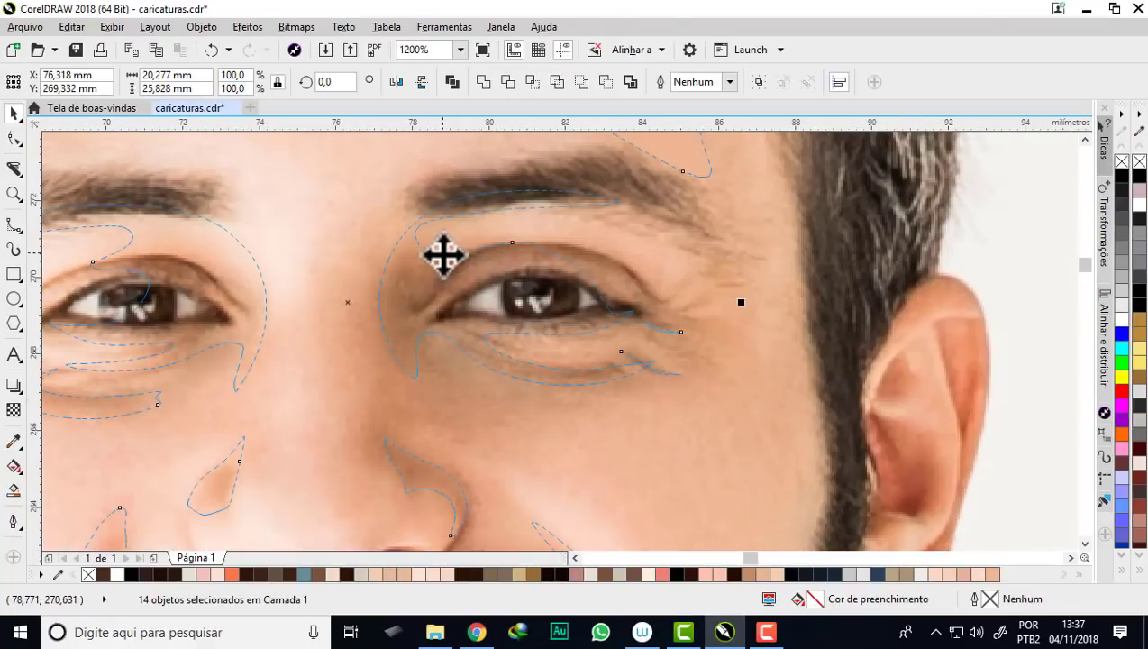
scroll(443, 255, "down", 2)
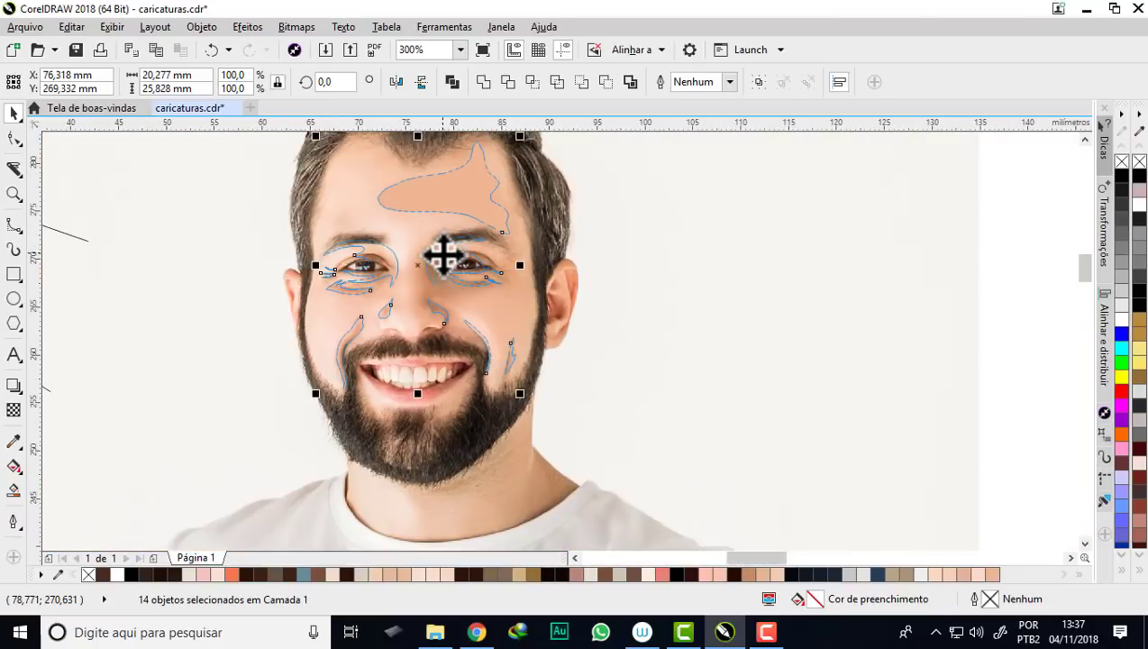
scroll(423, 267, "up", 1)
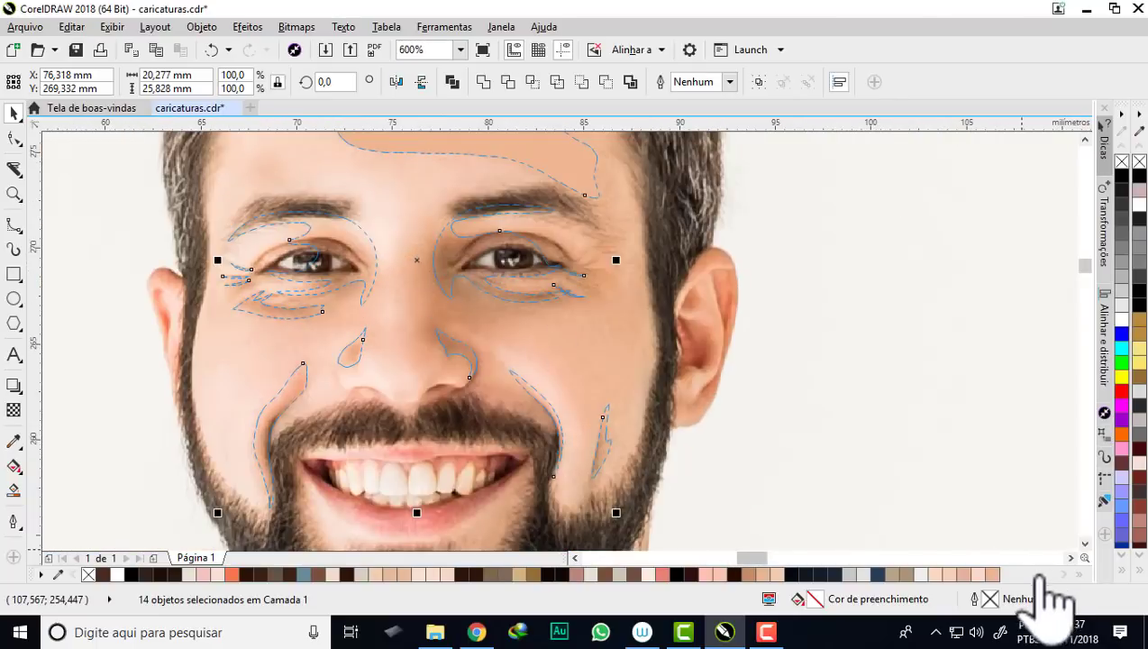
left_click(993, 574)
scroll(419, 350, "down", 1)
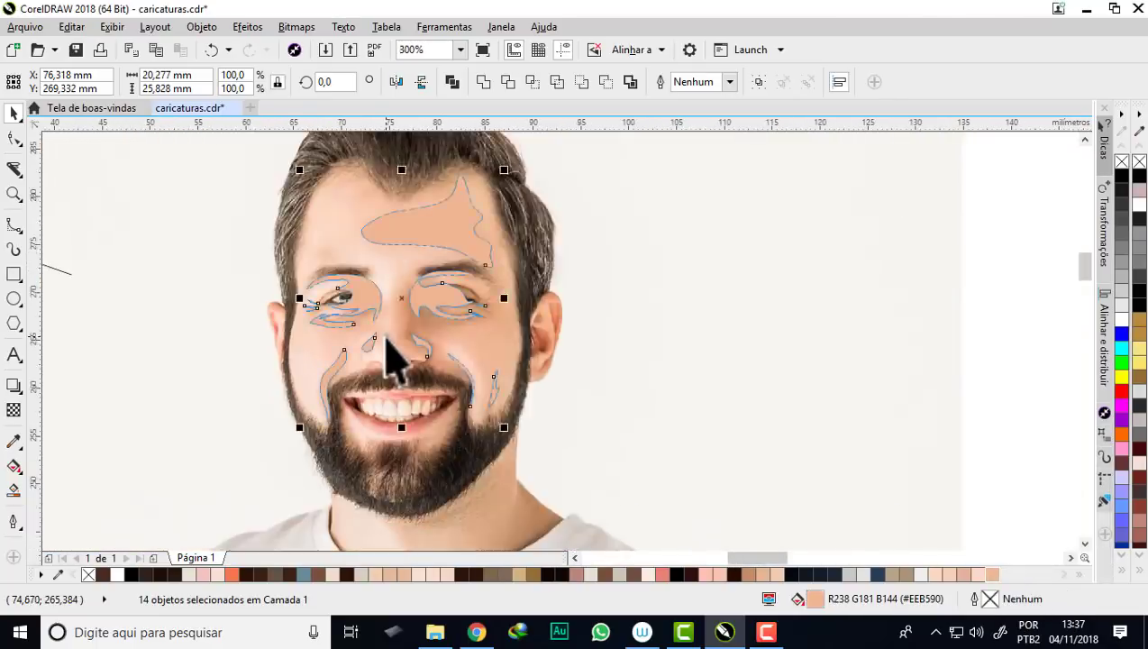
scroll(424, 383, "down", 1)
scroll(433, 396, "up", 3)
scroll(410, 383, "down", 2)
scroll(410, 383, "down", 1)
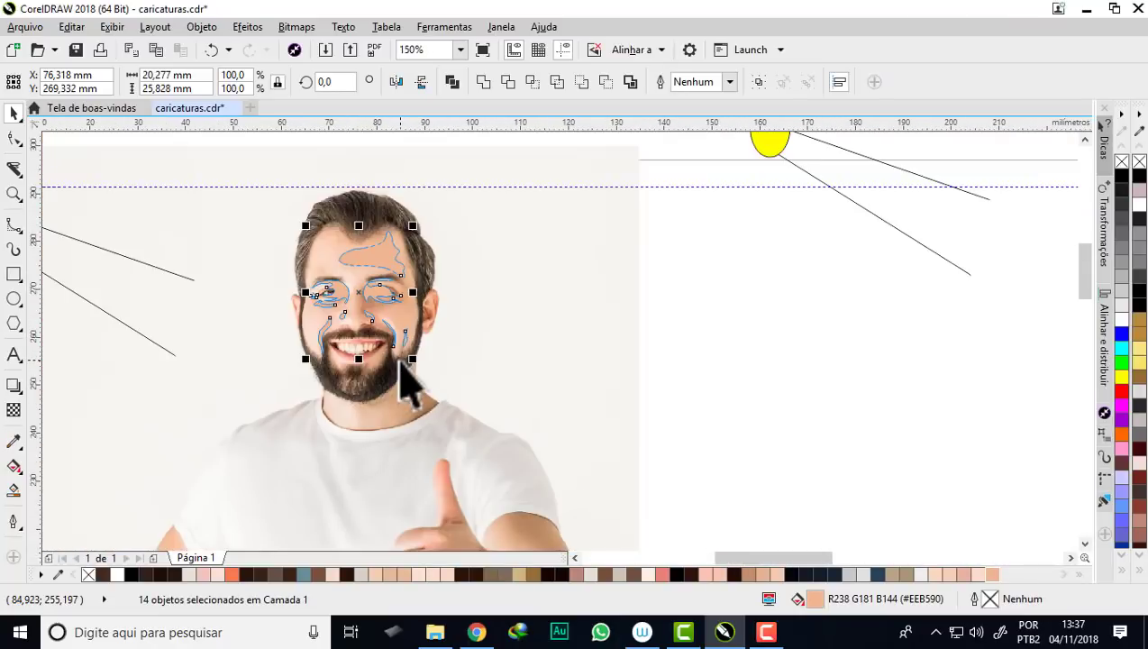
scroll(410, 383, "down", 1)
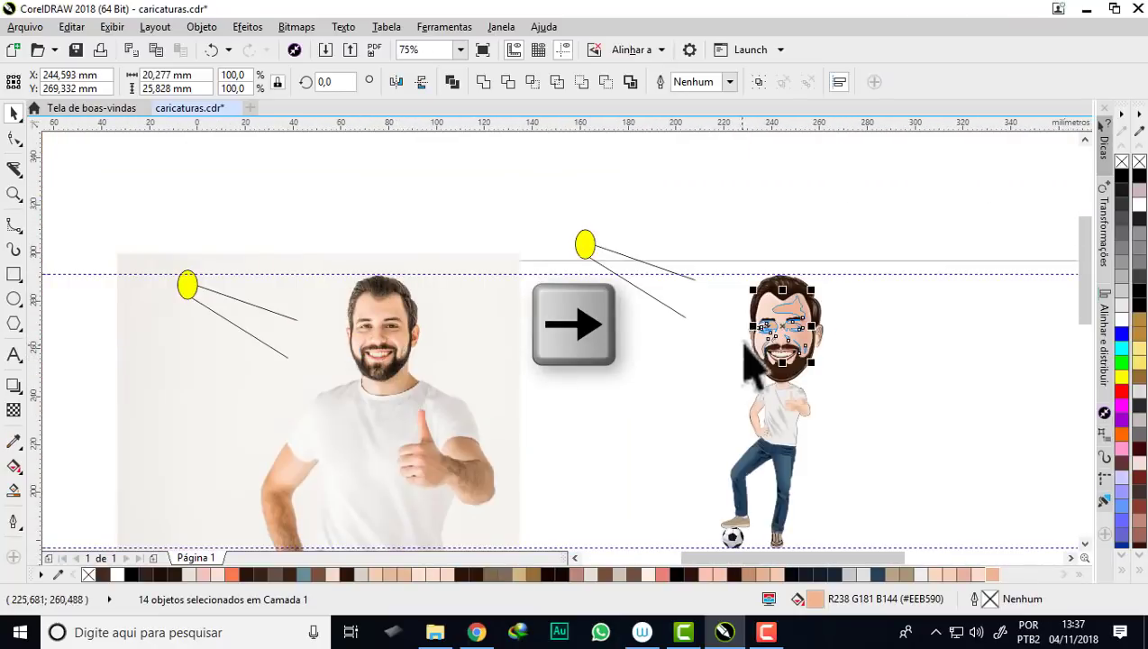
scroll(833, 342, "up", 1)
scroll(795, 338, "up", 2)
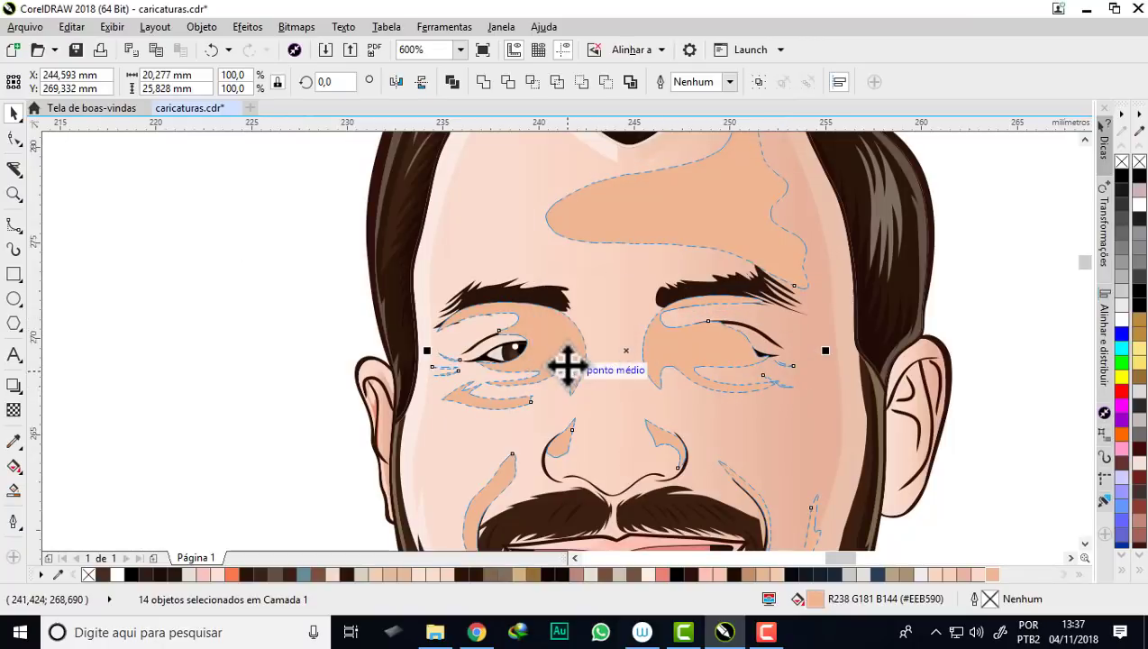
scroll(518, 347, "up", 1)
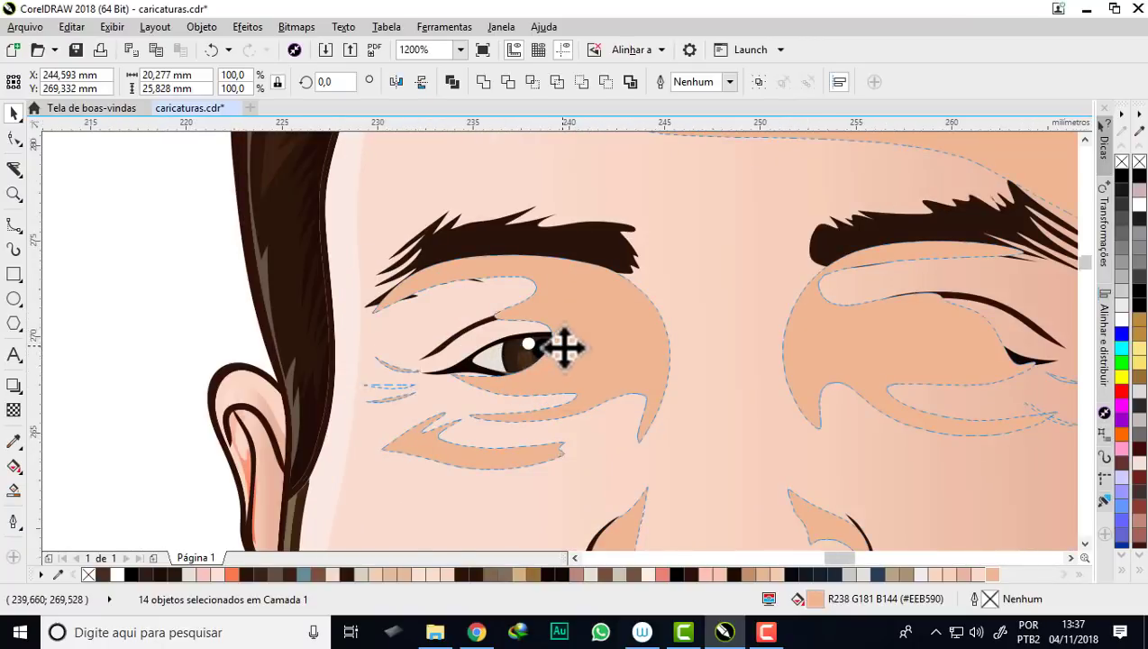
scroll(561, 345, "down", 2)
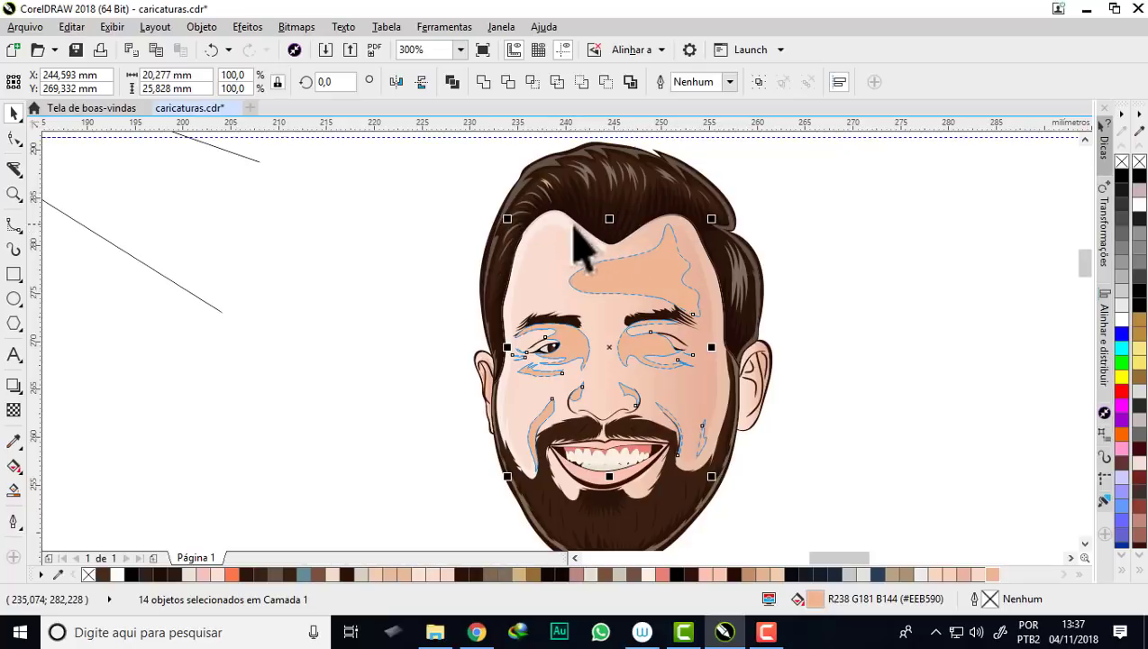
scroll(585, 249, "up", 1)
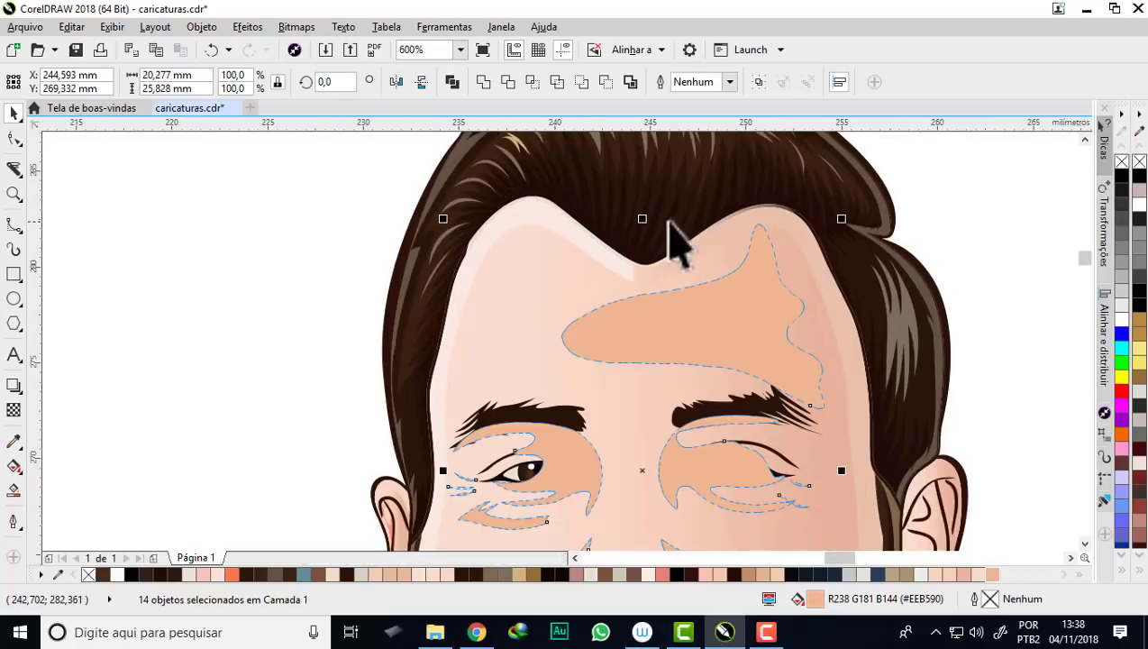
scroll(847, 229, "down", 2)
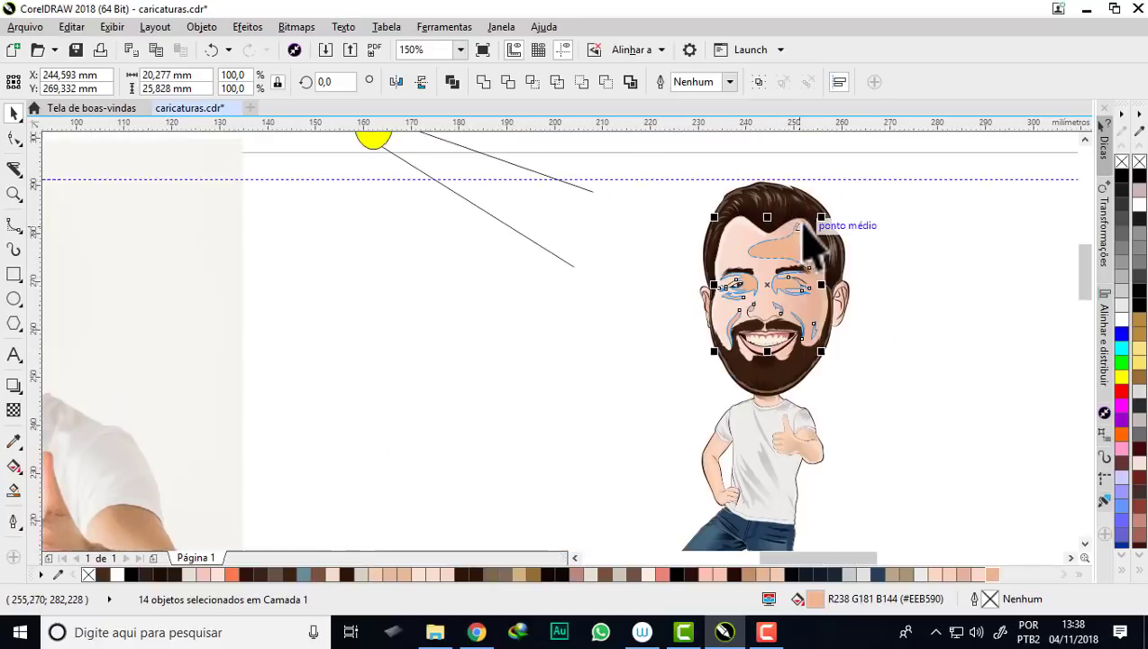
scroll(802, 360, "up", 1)
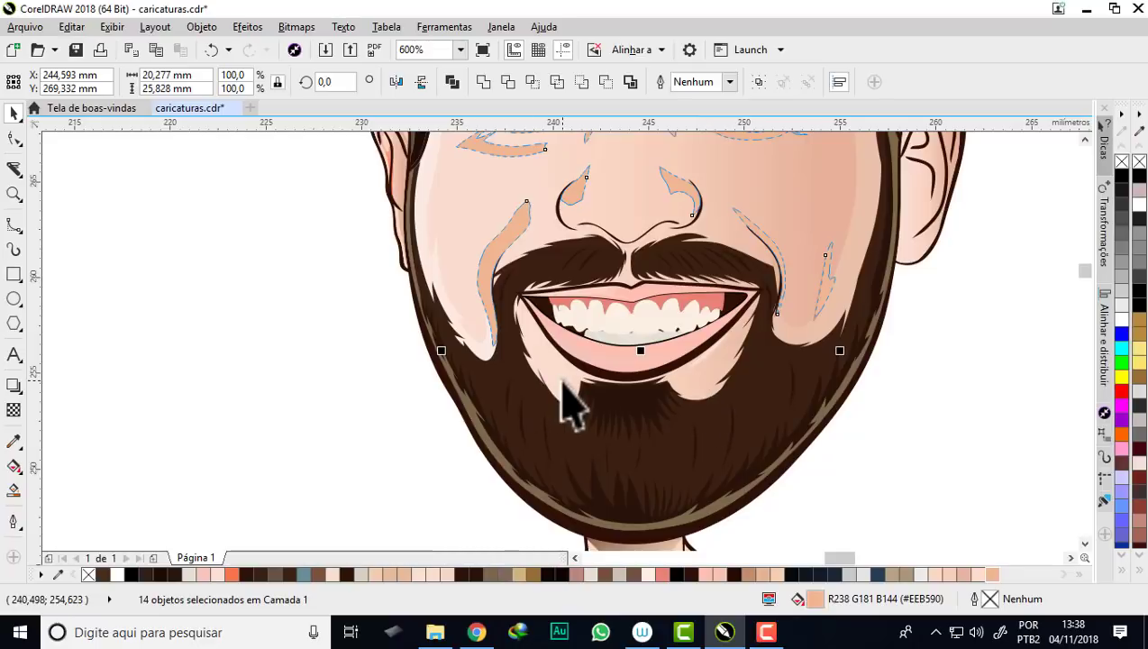
- Restack the skin shapes with Order > In Front Of, keeping eyes, brows and beard on top
left_click(200, 27)
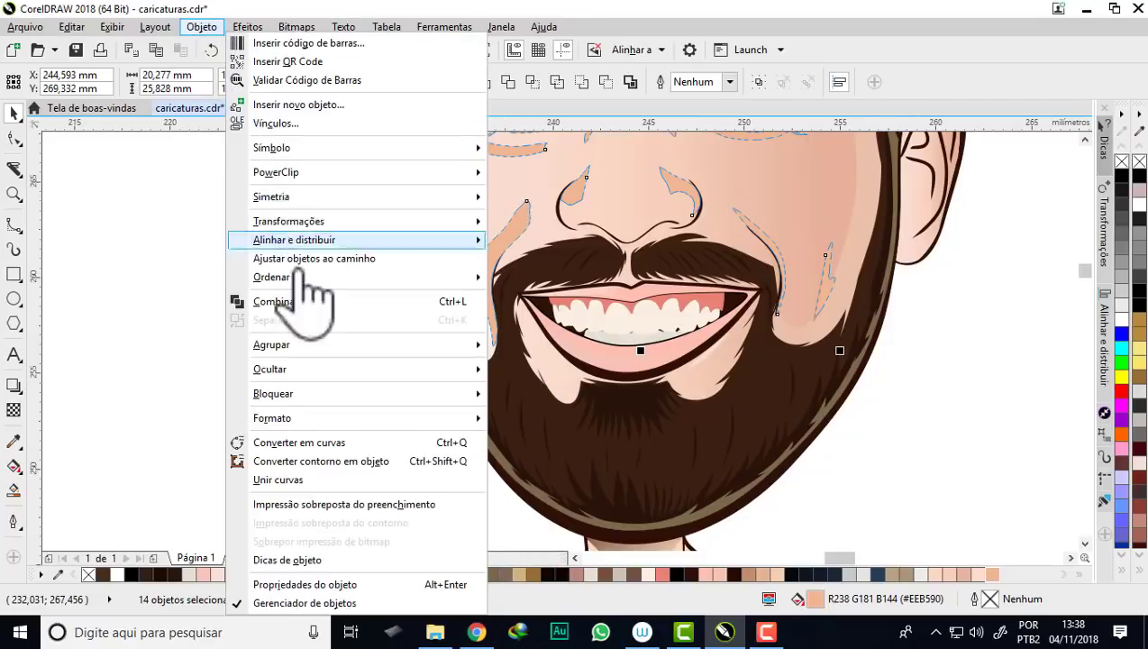
mouse_move(271, 277)
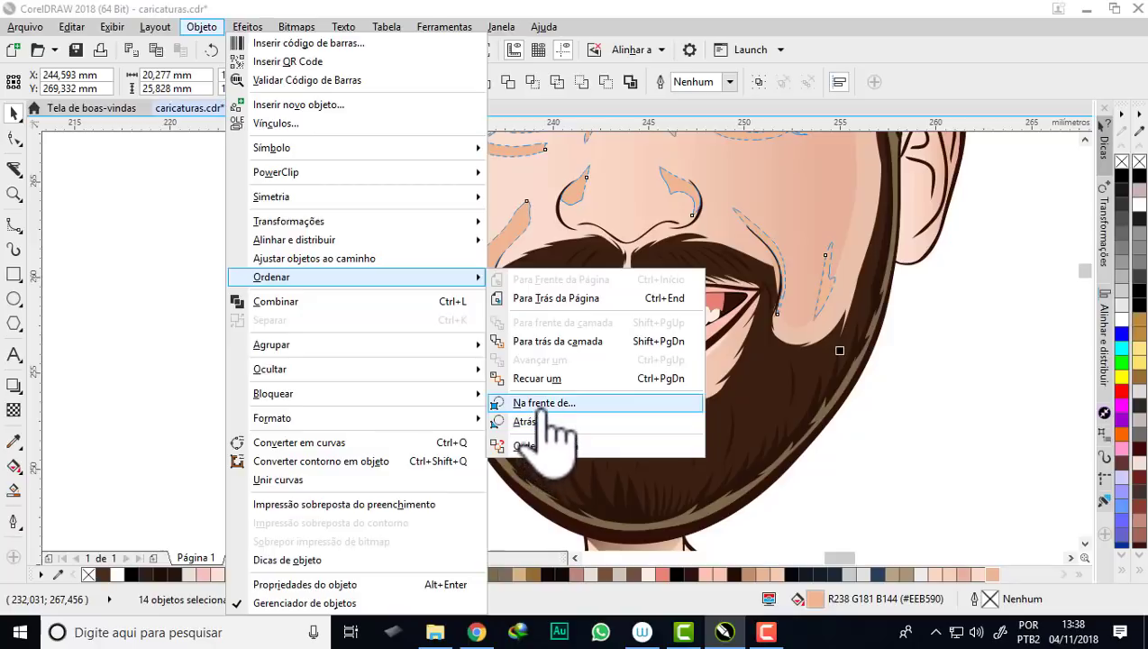
left_click(547, 405)
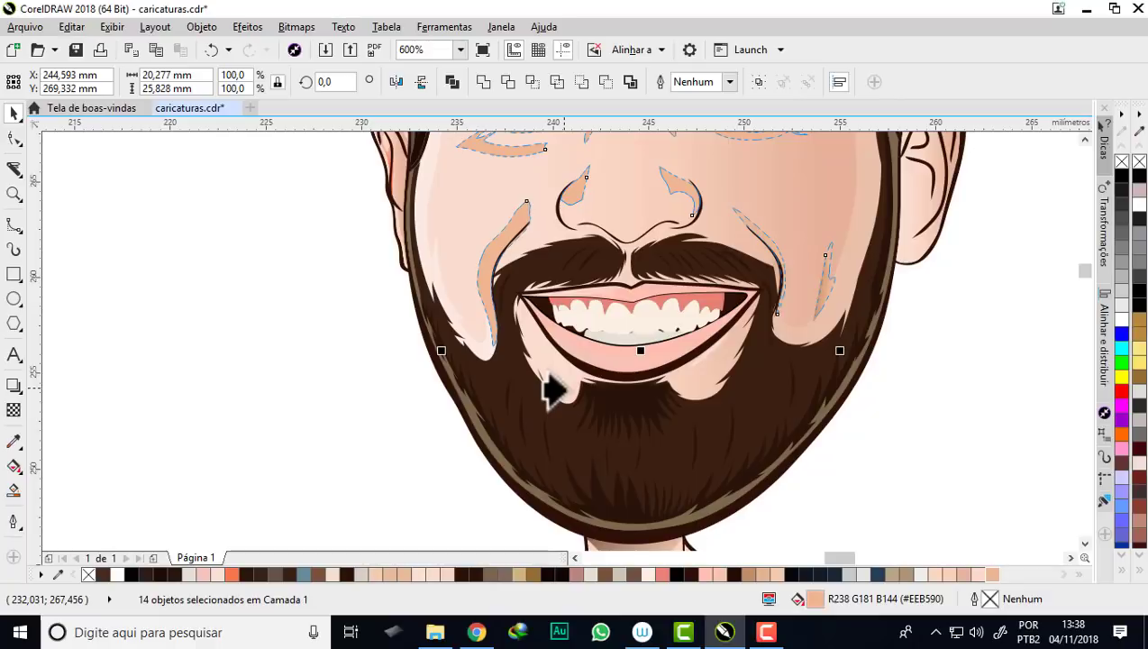
scroll(572, 396, "down", 1)
scroll(568, 379, "down", 1)
scroll(701, 315, "up", 1)
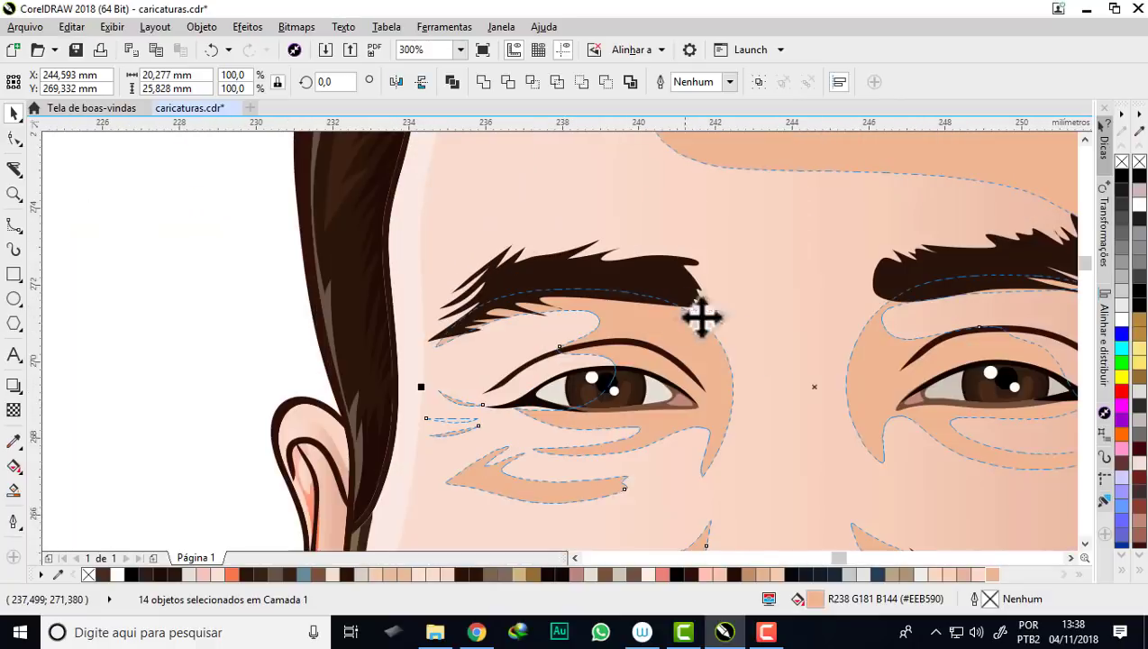
scroll(466, 275, "down", 1)
scroll(510, 259, "down", 1)
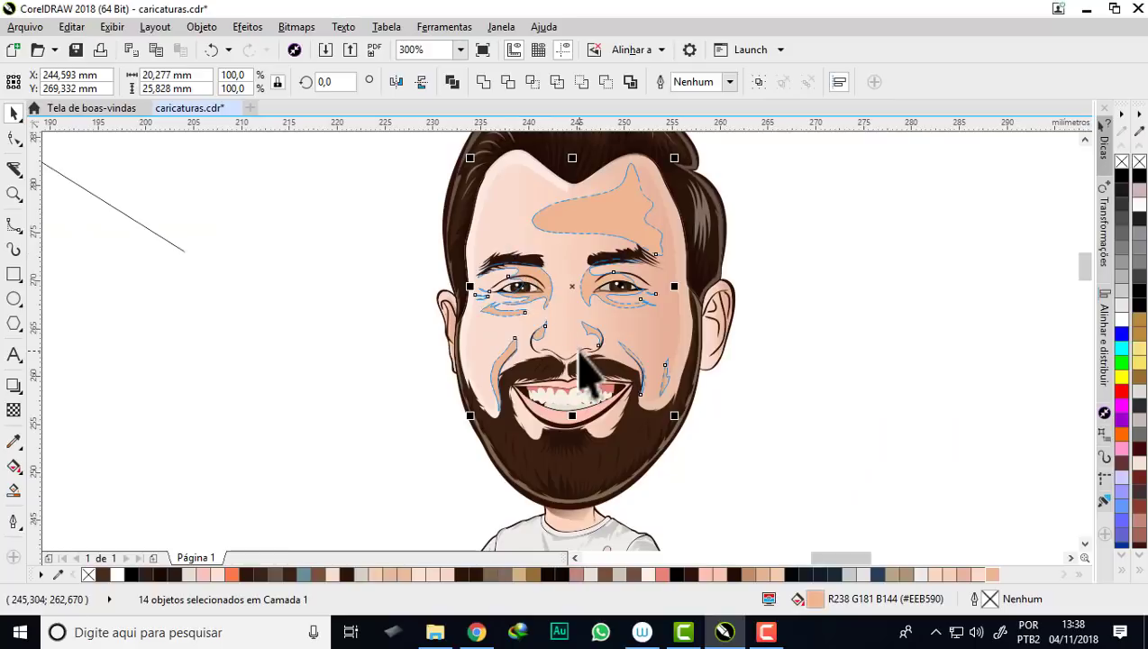
- Deselect and zoom in to inspect the skin shading on the cheeks and moustache
left_click(372, 277)
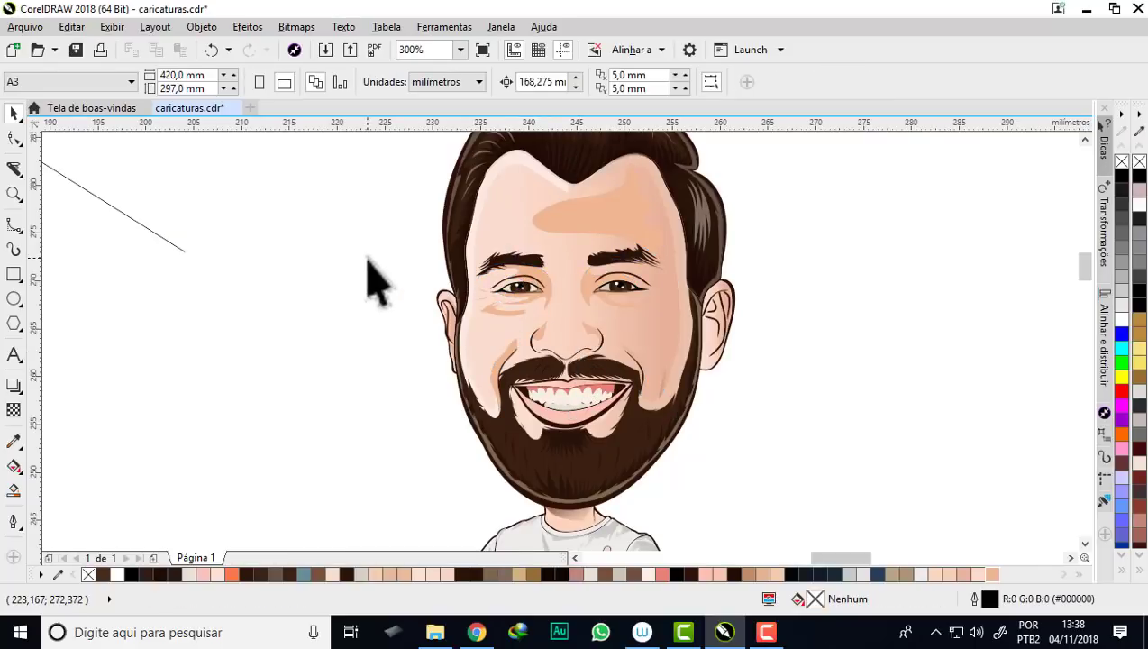
scroll(567, 209, "down", 1)
scroll(566, 225, "up", 1)
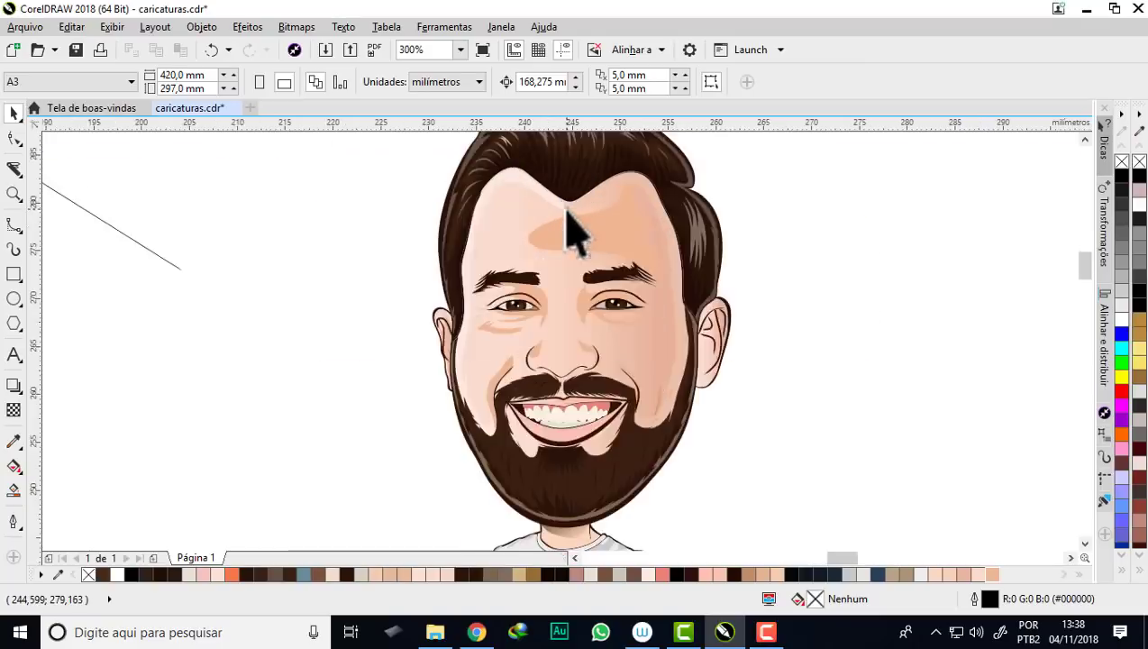
scroll(570, 226, "up", 1)
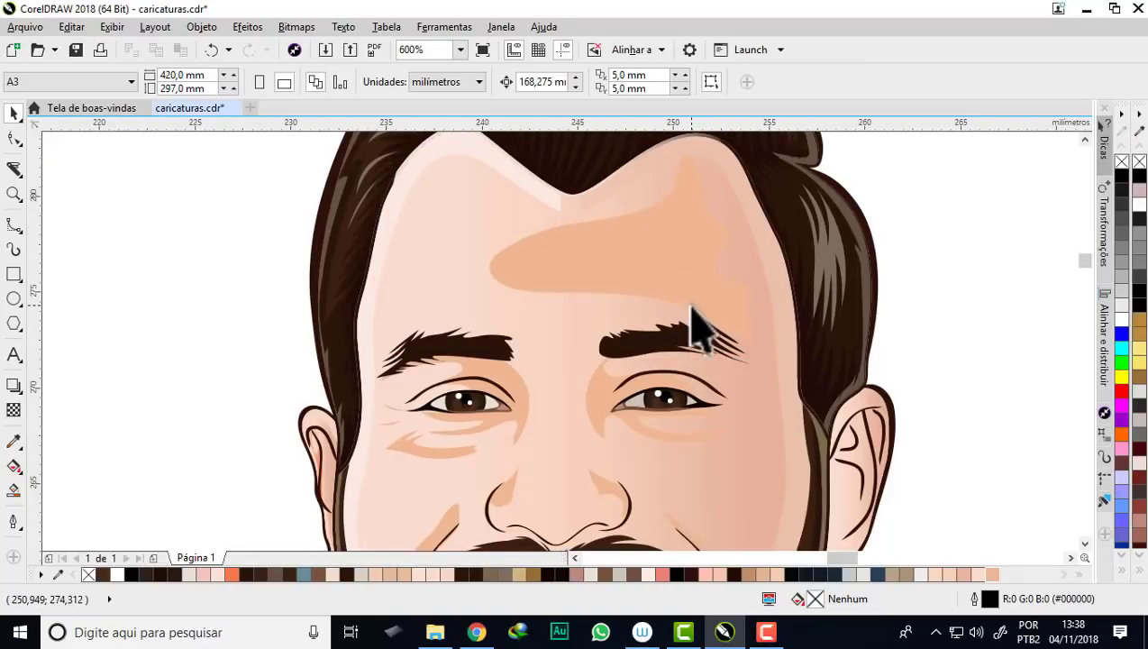
scroll(567, 245, "down", 2)
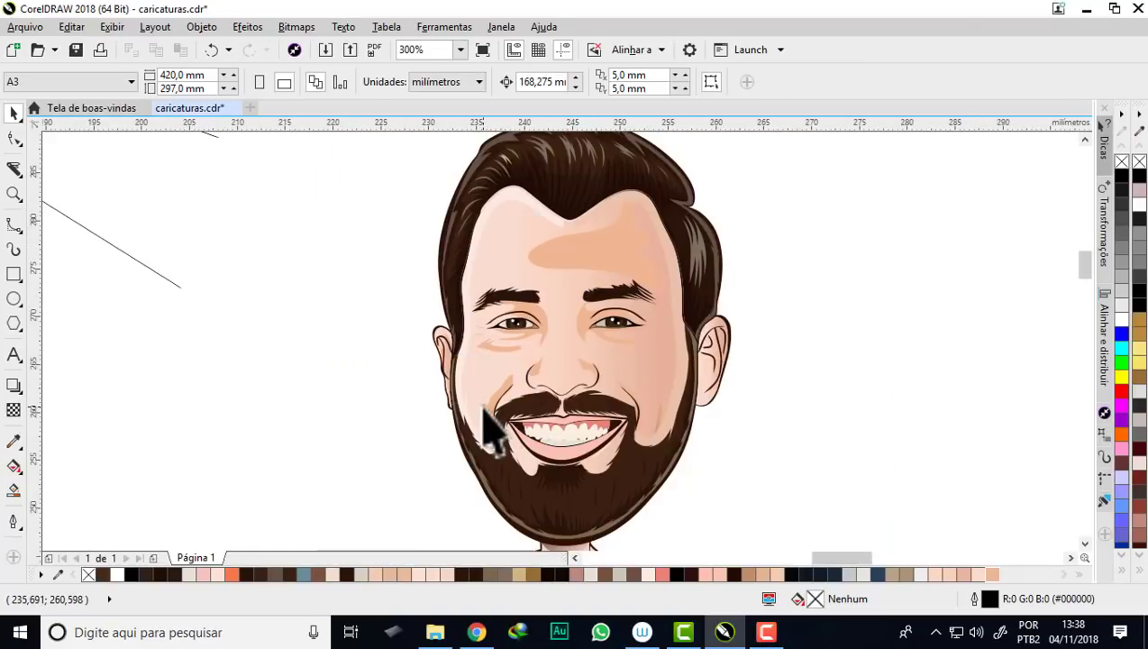
scroll(487, 428, "up", 2)
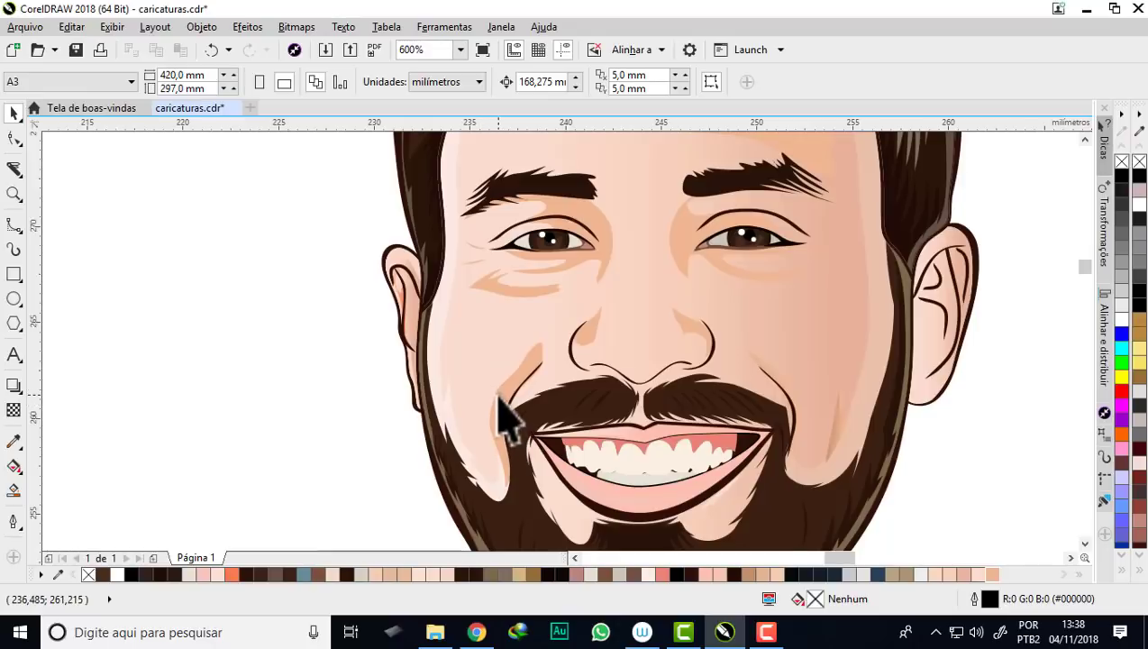
scroll(504, 419, "up", 1)
scroll(504, 419, "up", 1)
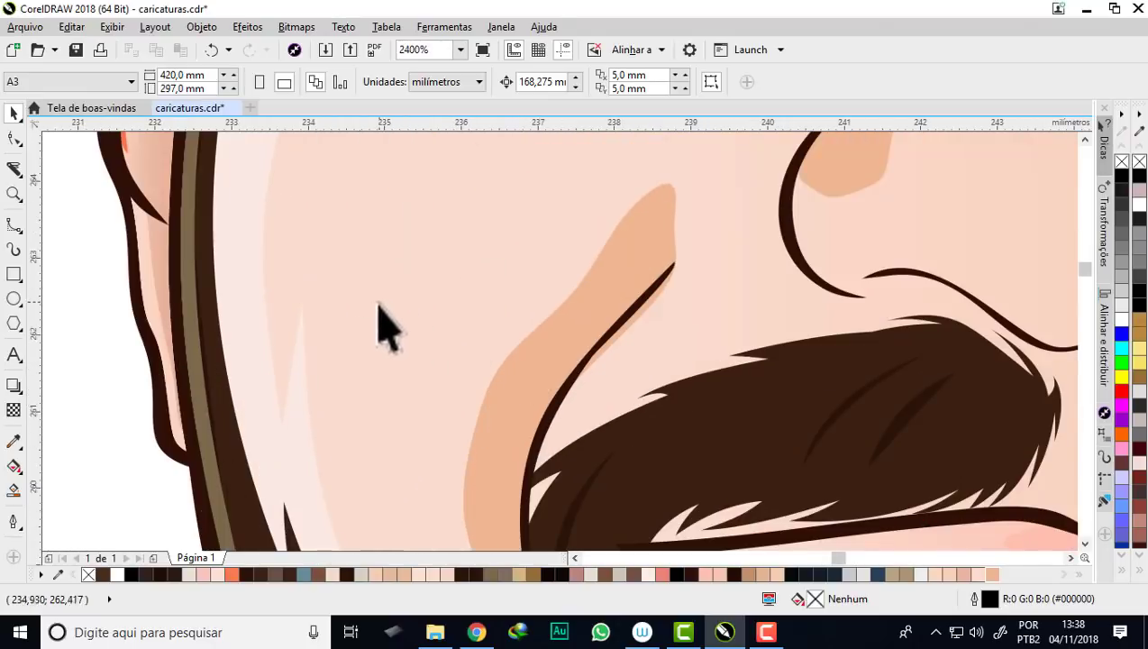
- Zoom back over the face and pick the Eyedropper tool for colour sampling
scroll(374, 343, "down", 1)
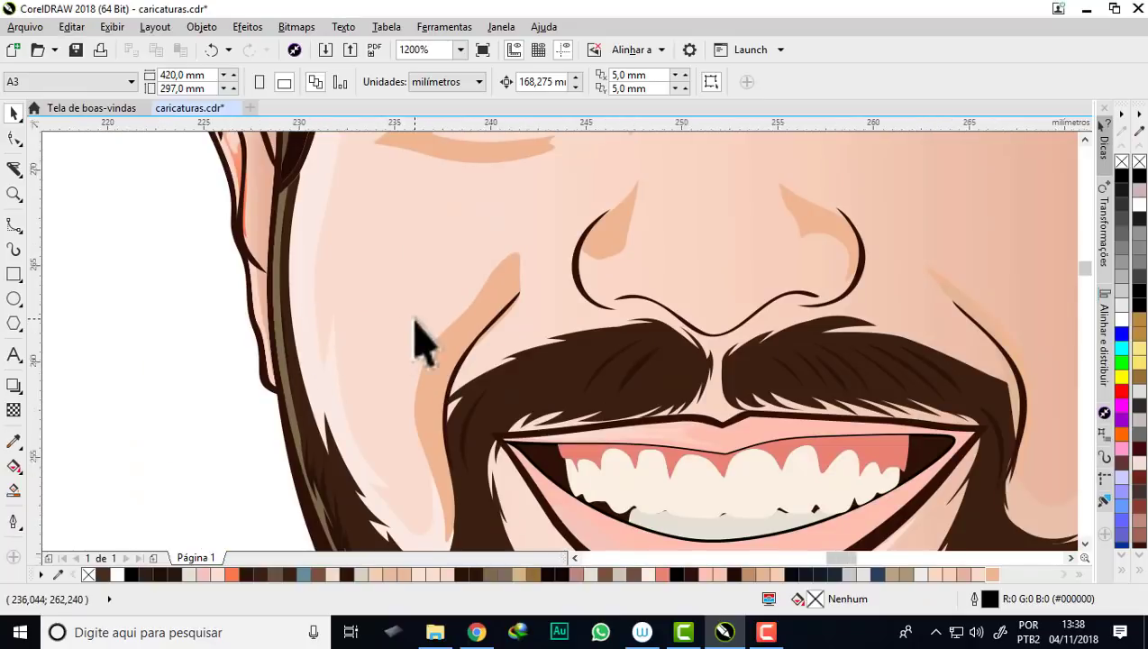
scroll(415, 333, "down", 2)
scroll(422, 334, "up", 1)
scroll(441, 342, "up", 1)
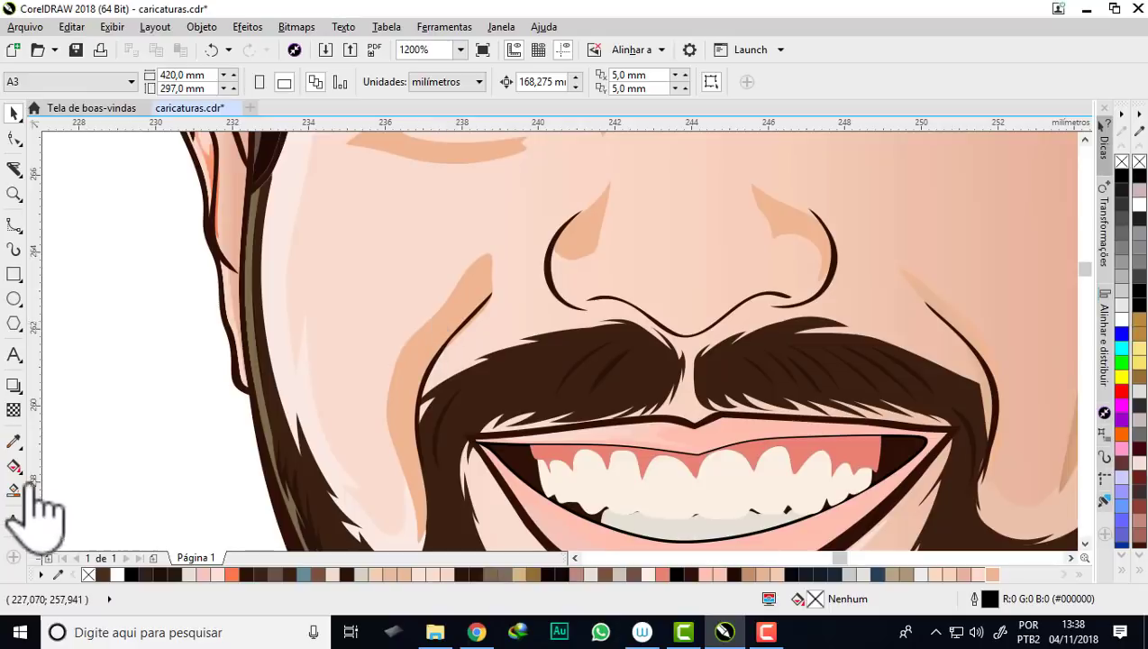
left_click(13, 441)
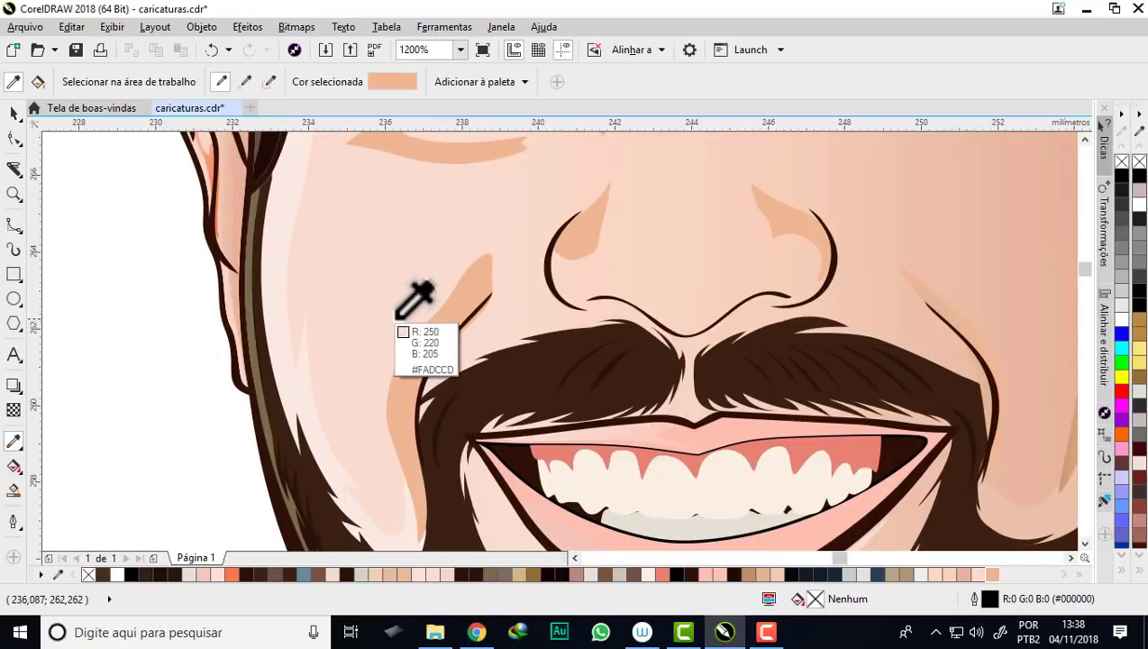
- Sample the light pink skin colour and apply it to the tan crease shape
scroll(422, 312, "up", 1)
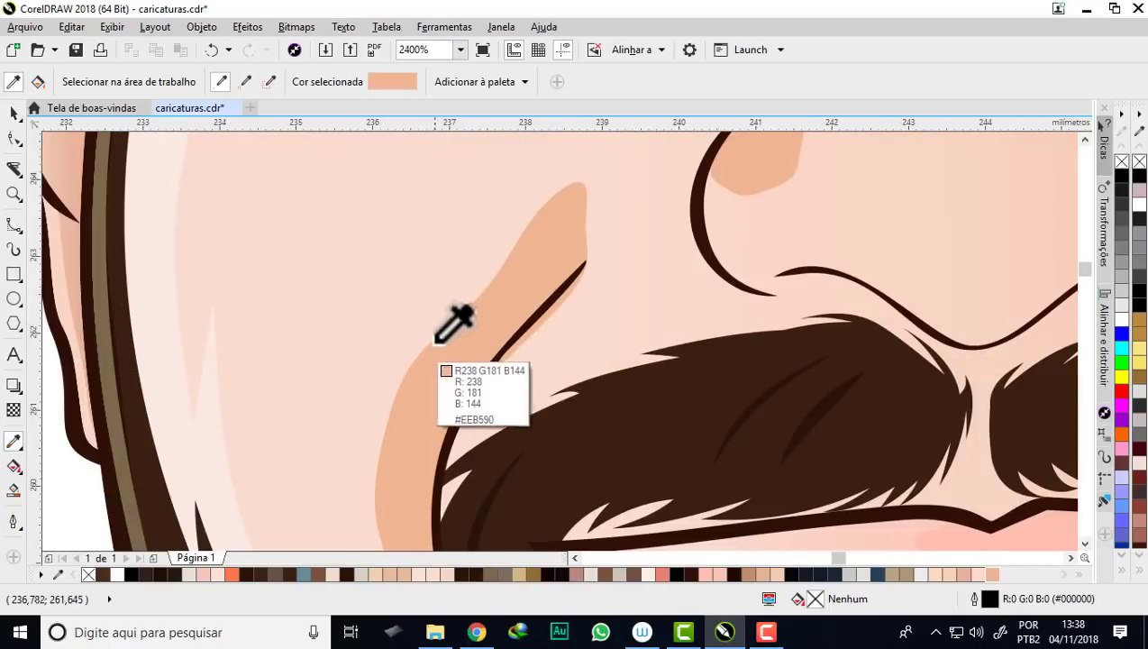
left_click(416, 313)
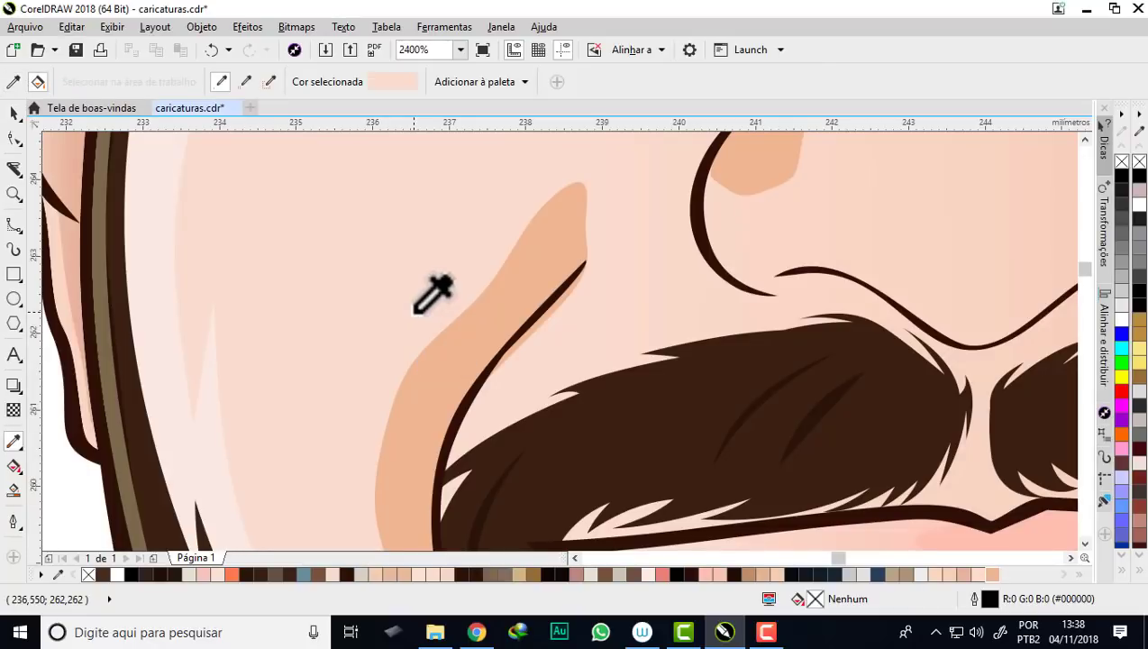
left_click(441, 372)
scroll(433, 358, "down", 1)
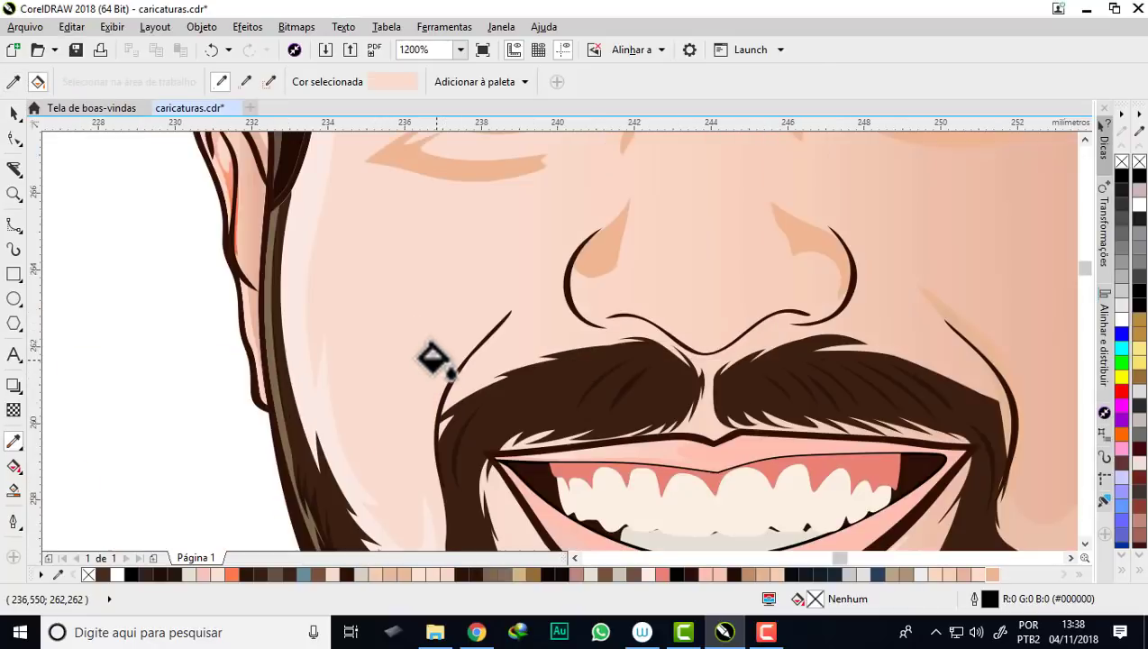
- Mix peach into the crease shape's fill three times, then deselect it
left_click(15, 112)
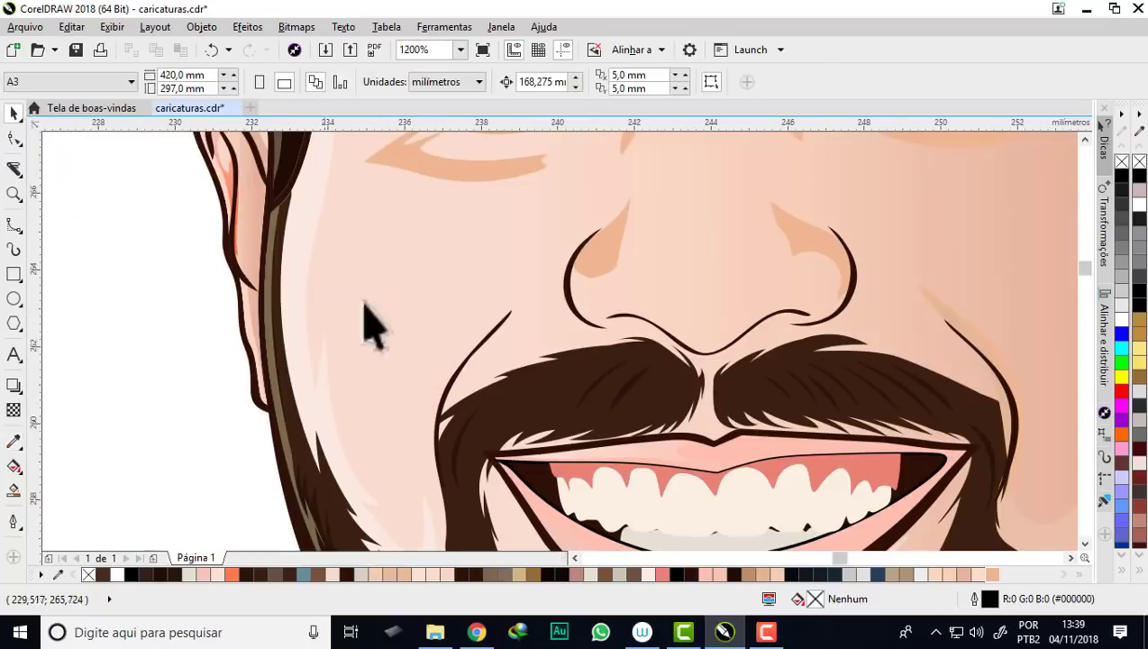
left_click(450, 383)
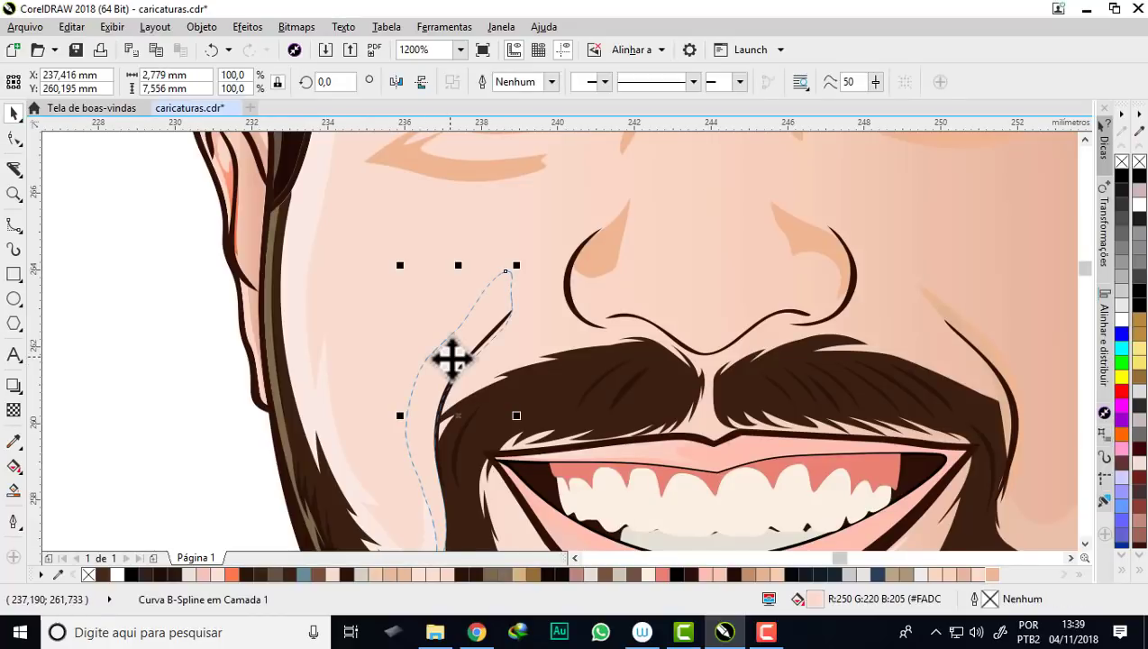
scroll(451, 359, "up", 1)
scroll(352, 321, "down", 1)
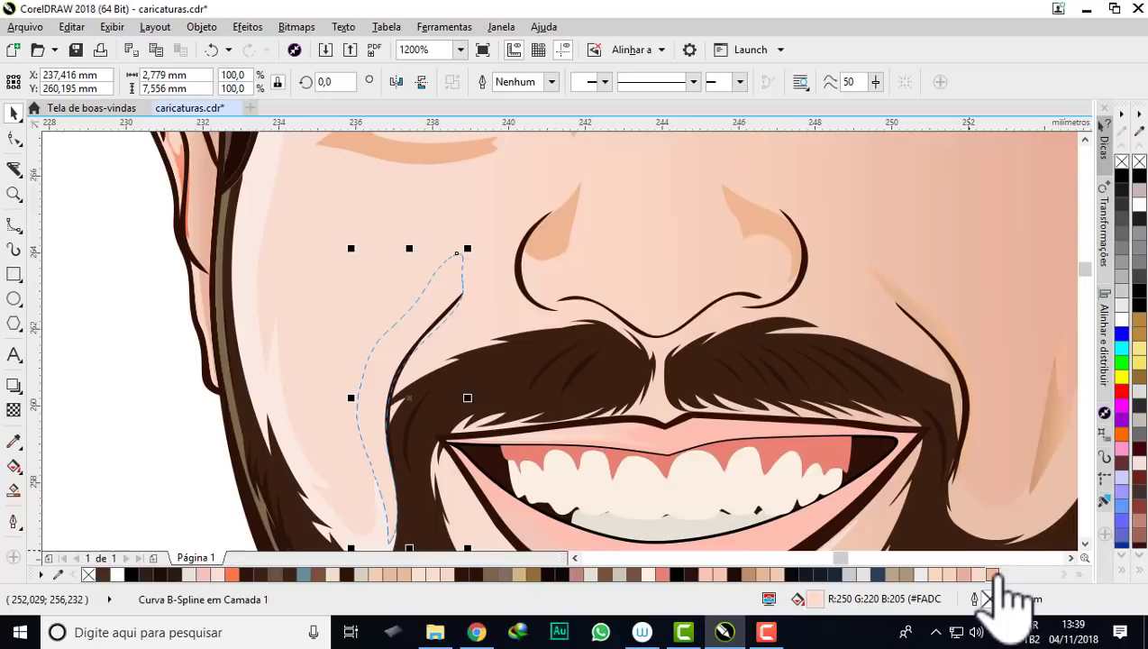
left_click(998, 575, "ctrl")
left_click(998, 575, "ctrl")
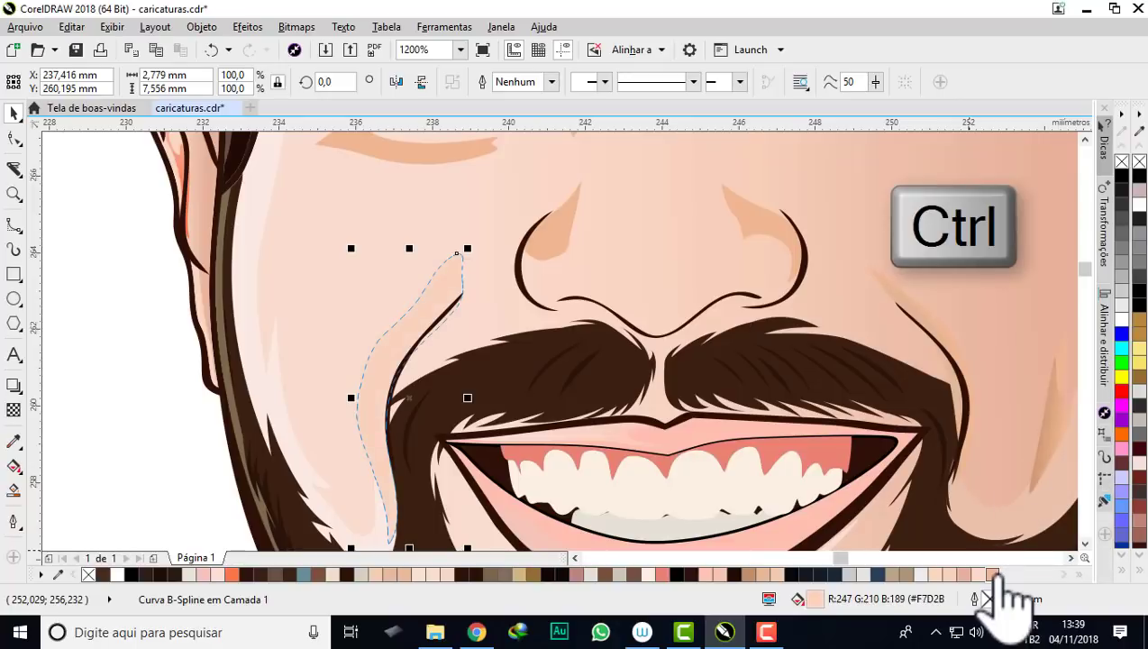
left_click(999, 575, "ctrl")
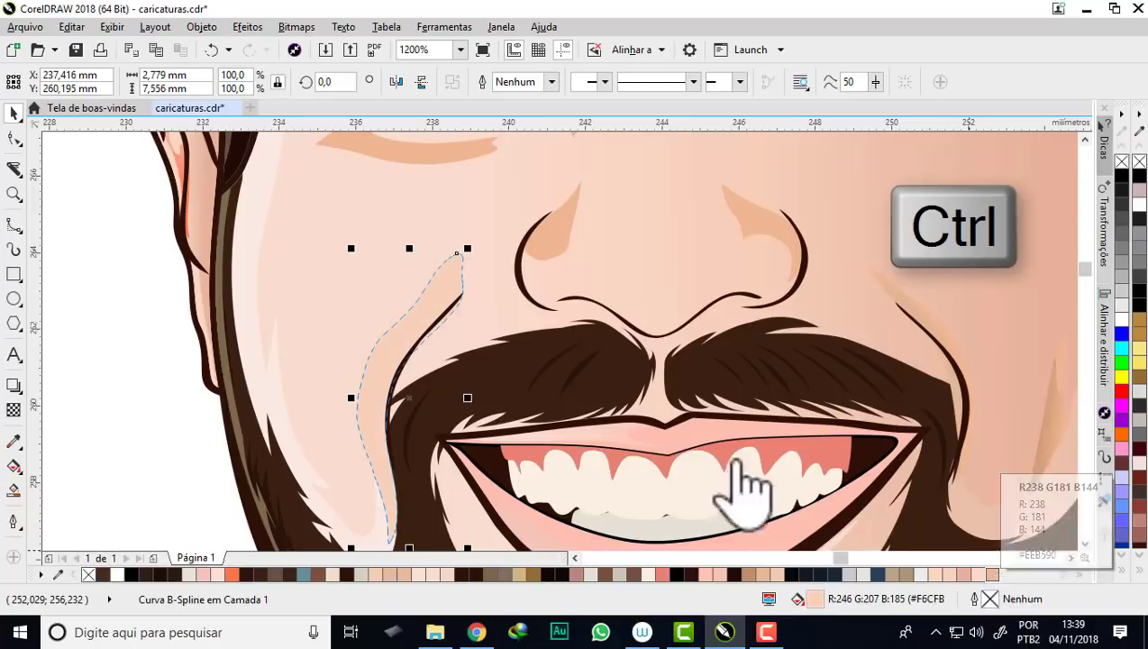
key("Escape")
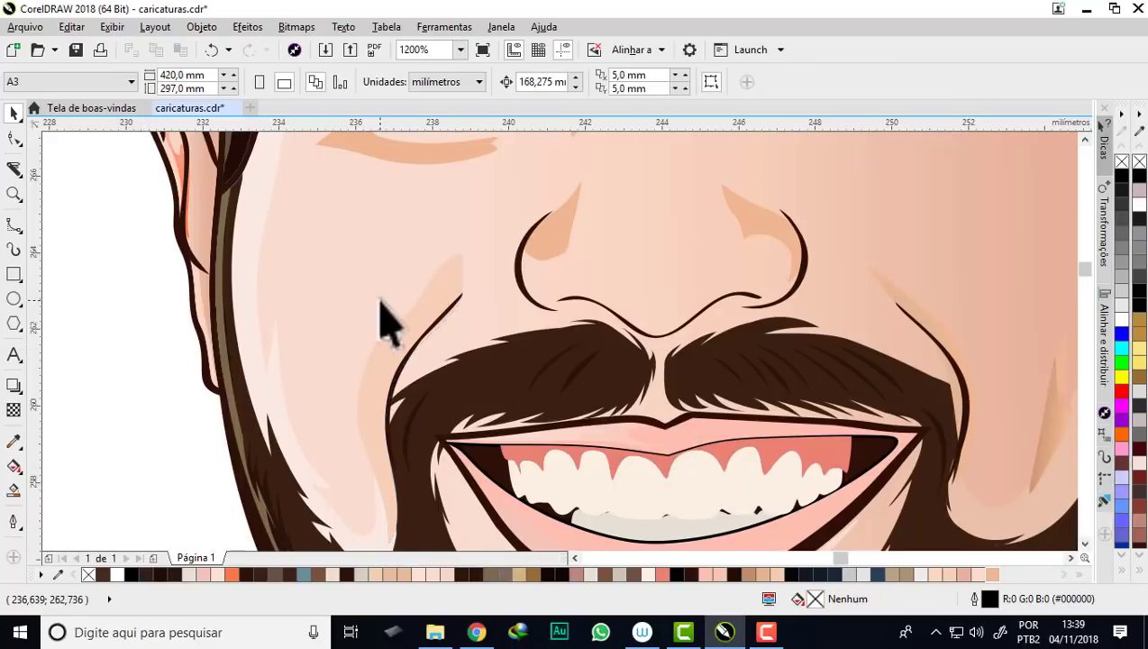
scroll(379, 320, "down", 3)
scroll(411, 309, "up", 3)
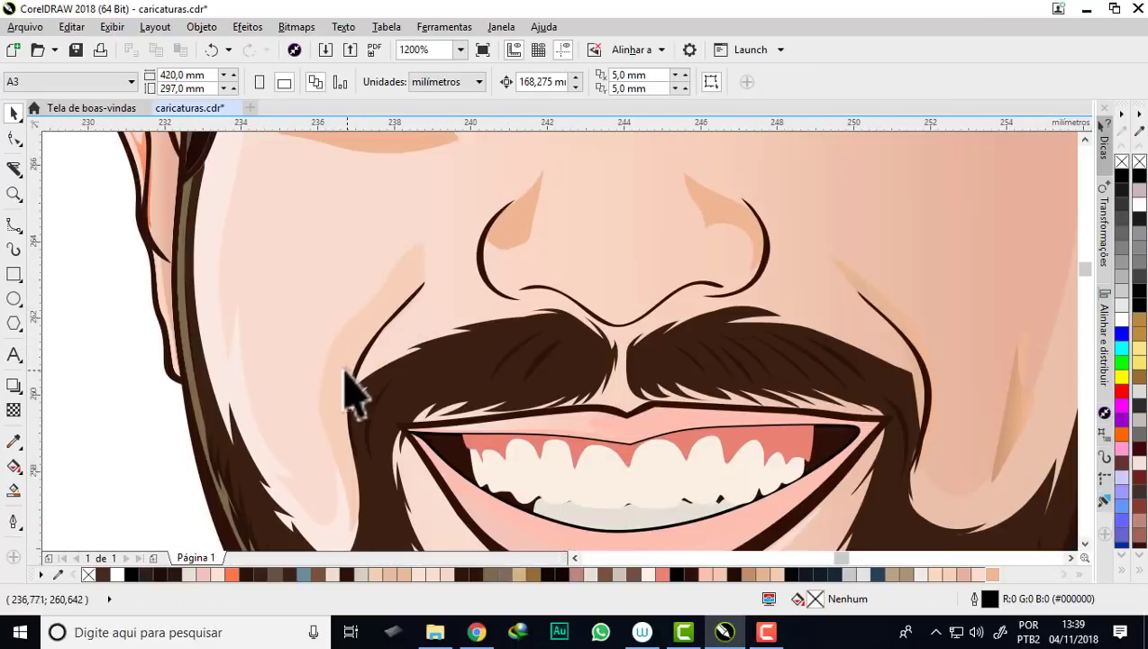
scroll(336, 355, "up", 2)
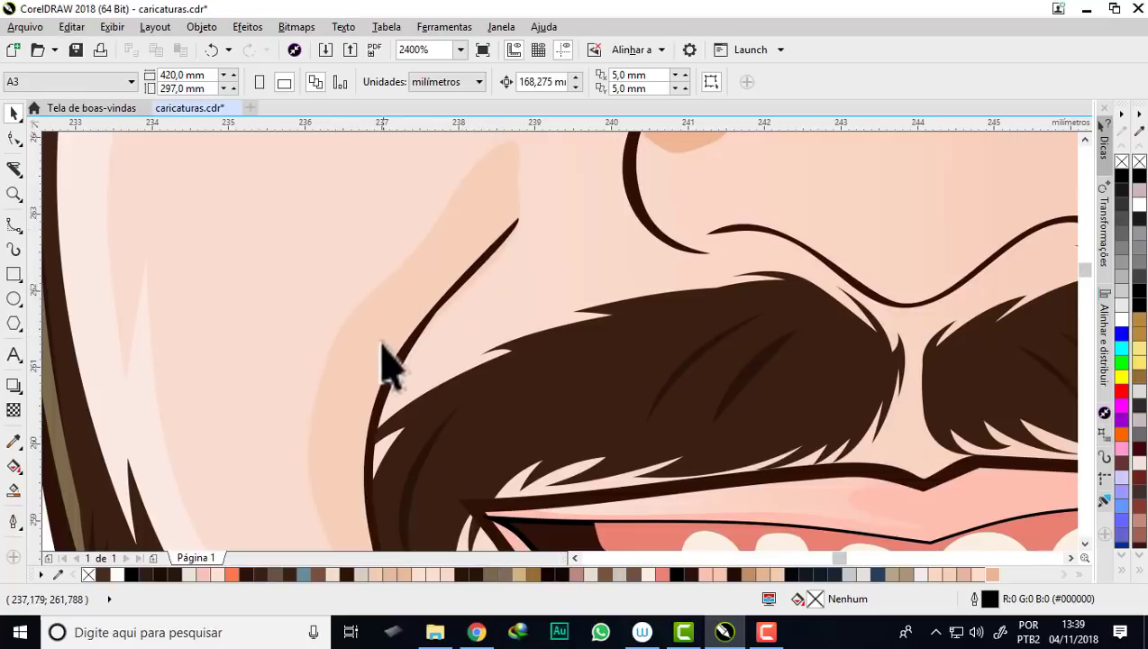
scroll(387, 365, "down", 2)
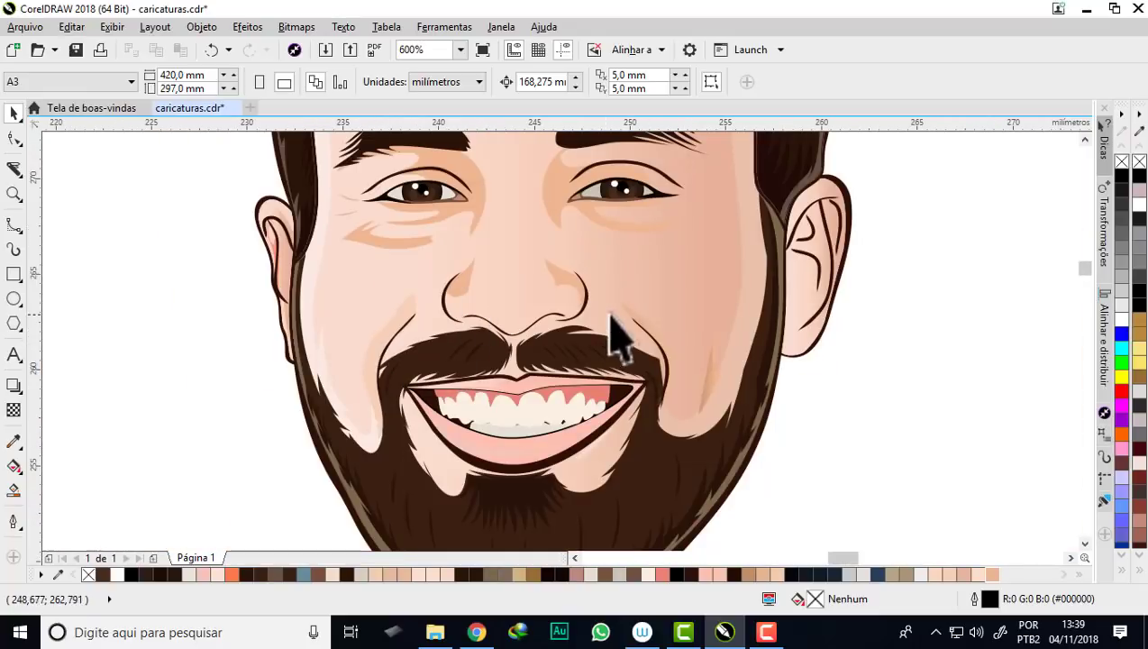
scroll(609, 346, "down", 1)
scroll(591, 260, "up", 1)
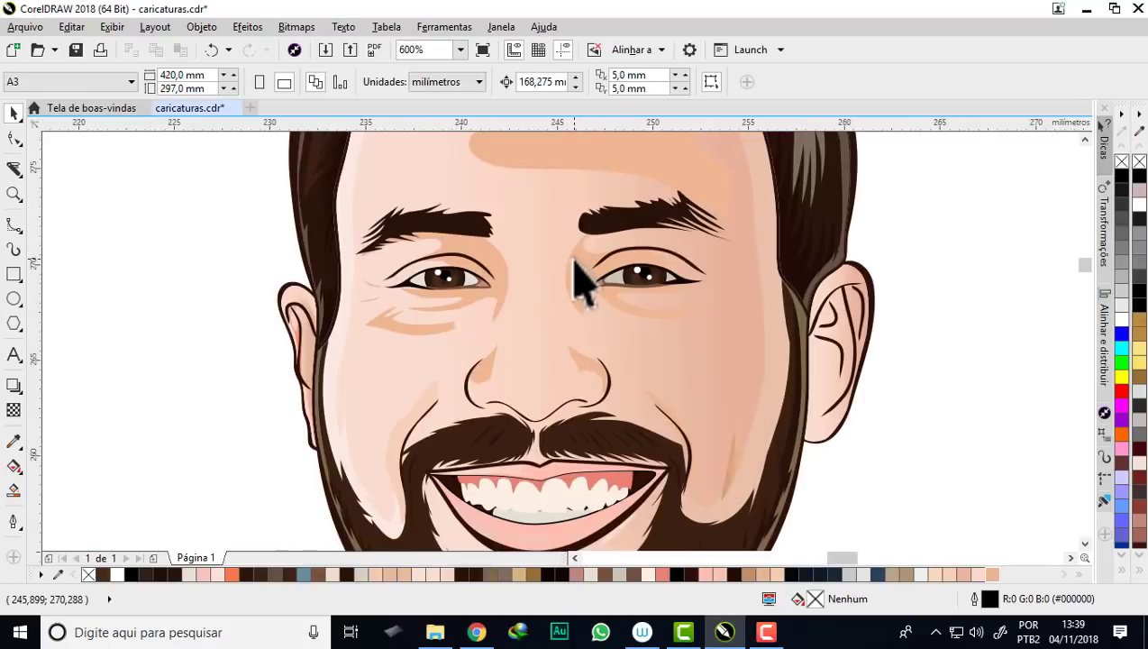
scroll(586, 266, "up", 1)
left_click(584, 275)
key("Escape")
scroll(583, 273, "down", 2)
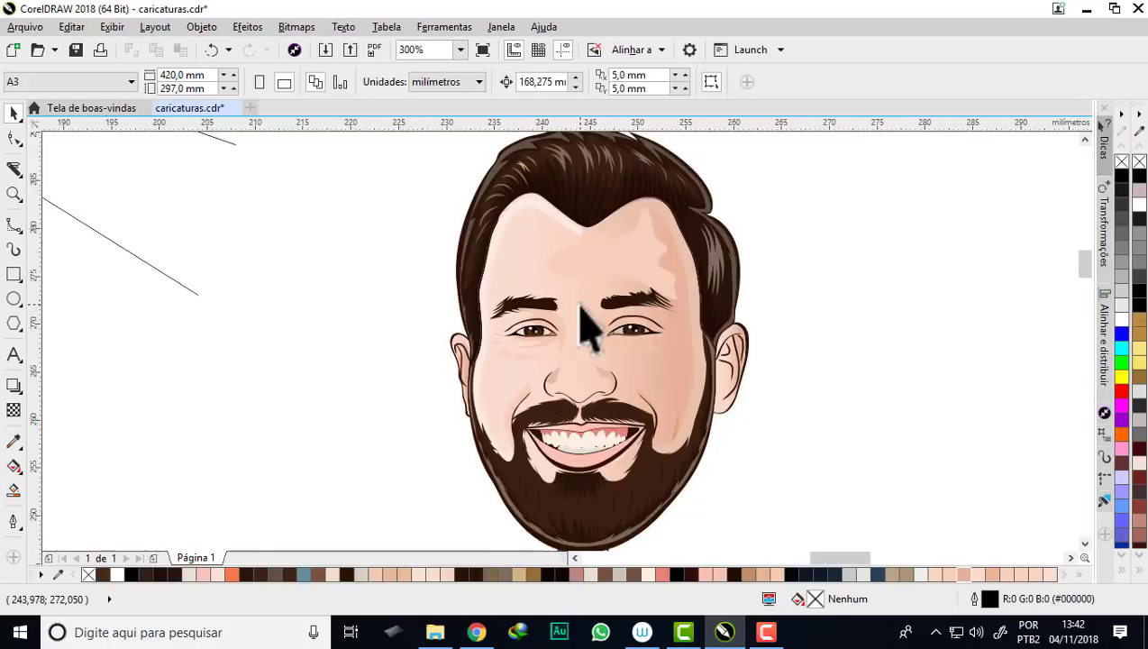
scroll(584, 302, "up", 1)
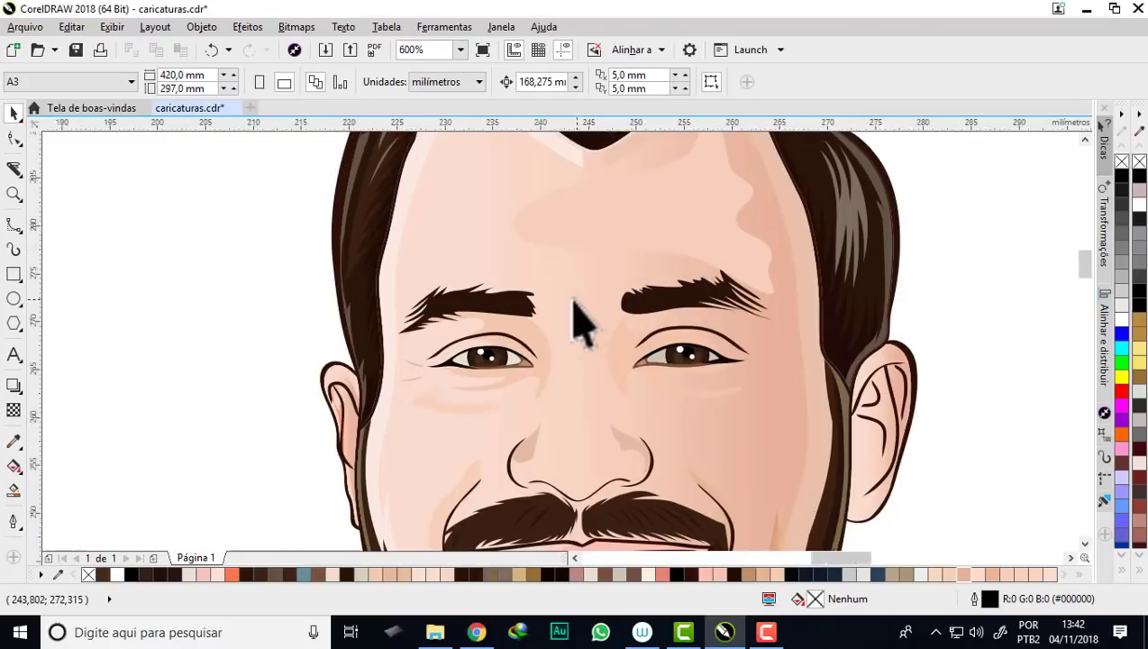
scroll(580, 304, "down", 1)
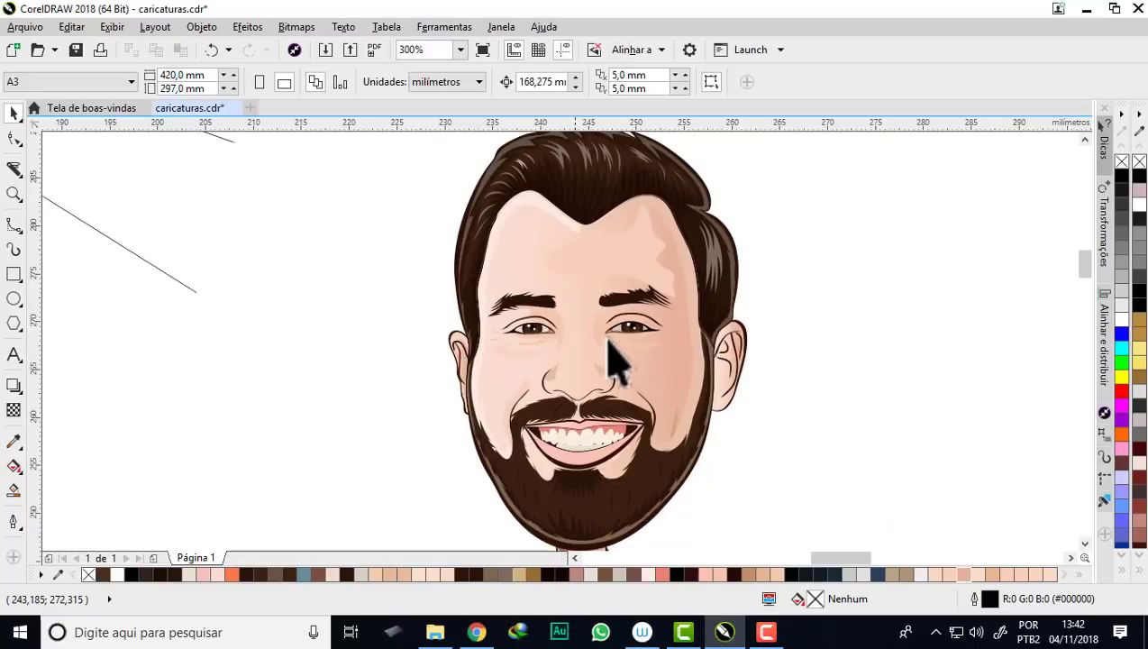
- Apply a linear transparency across the peach highlight shape on the forehead
left_click(27, 416)
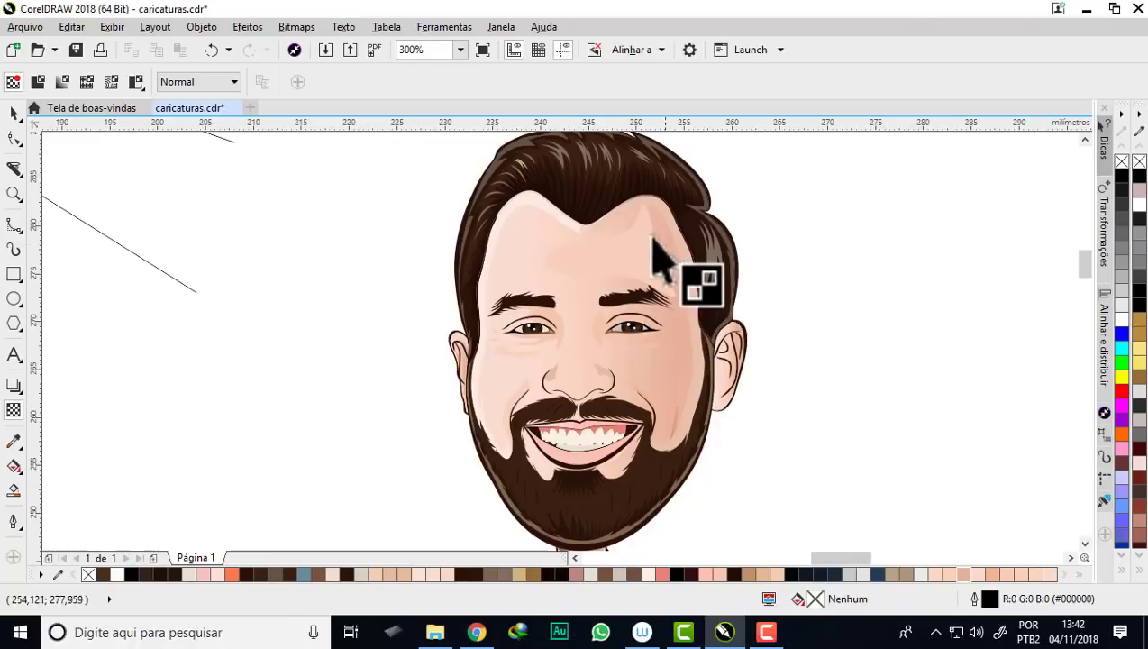
scroll(649, 235, "up", 1)
scroll(649, 261, "up", 1)
scroll(622, 306, "down", 2)
scroll(636, 316, "up", 2)
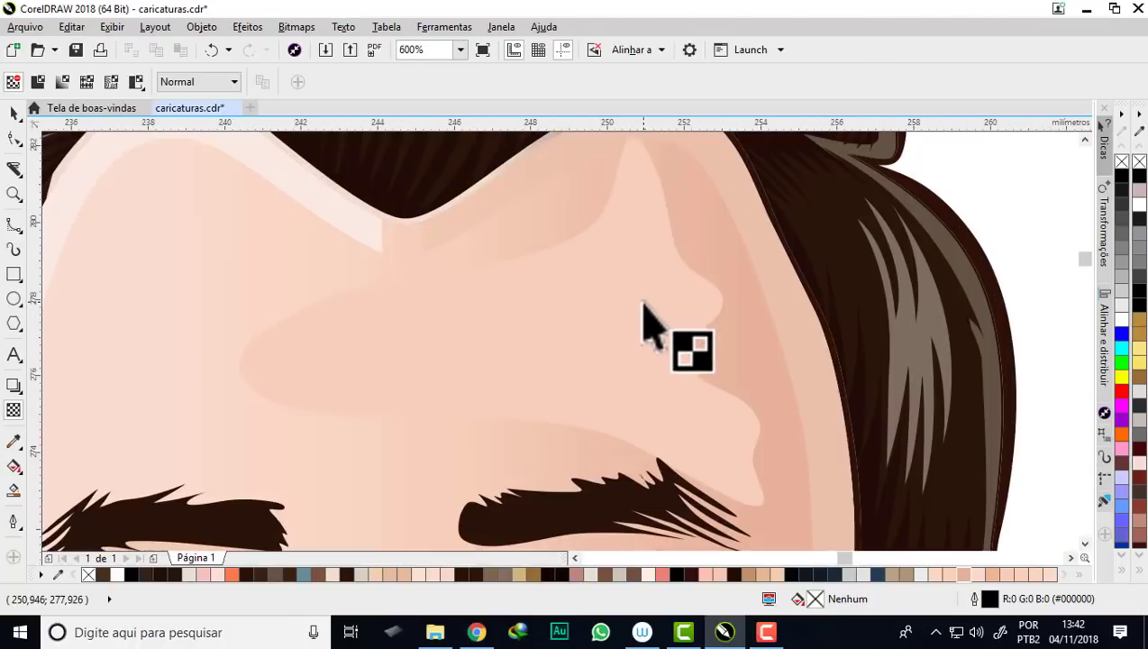
left_click_drag(552, 312, 732, 300)
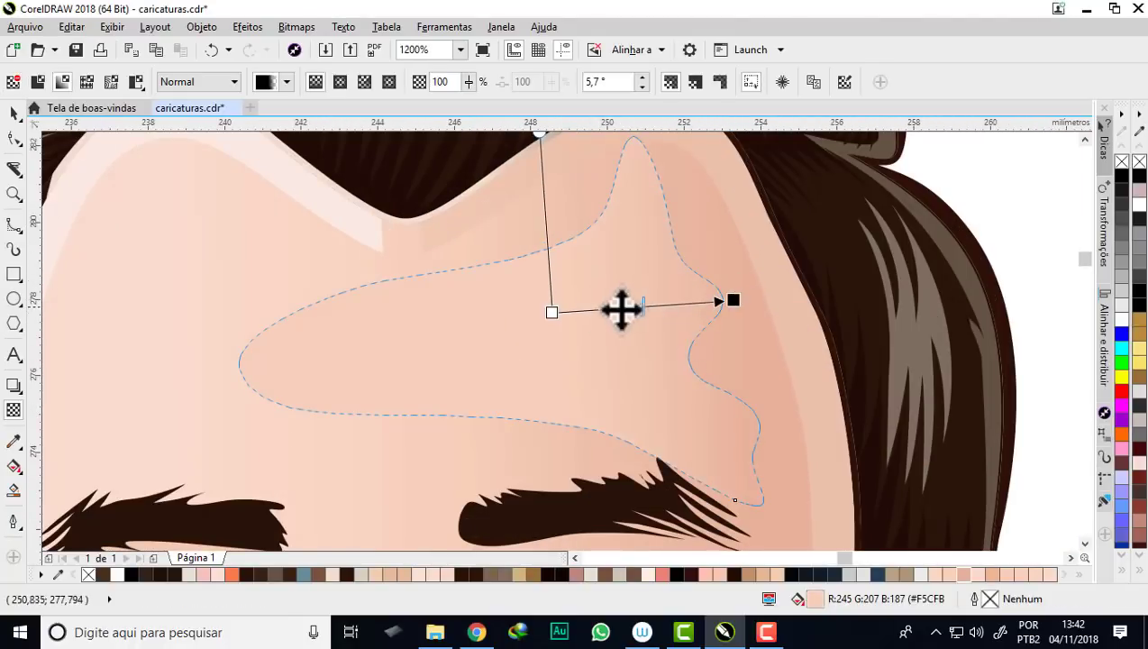
- Refine the forehead fade by moving and redrawing its handles, then deselect
left_click_drag(552, 312, 534, 314)
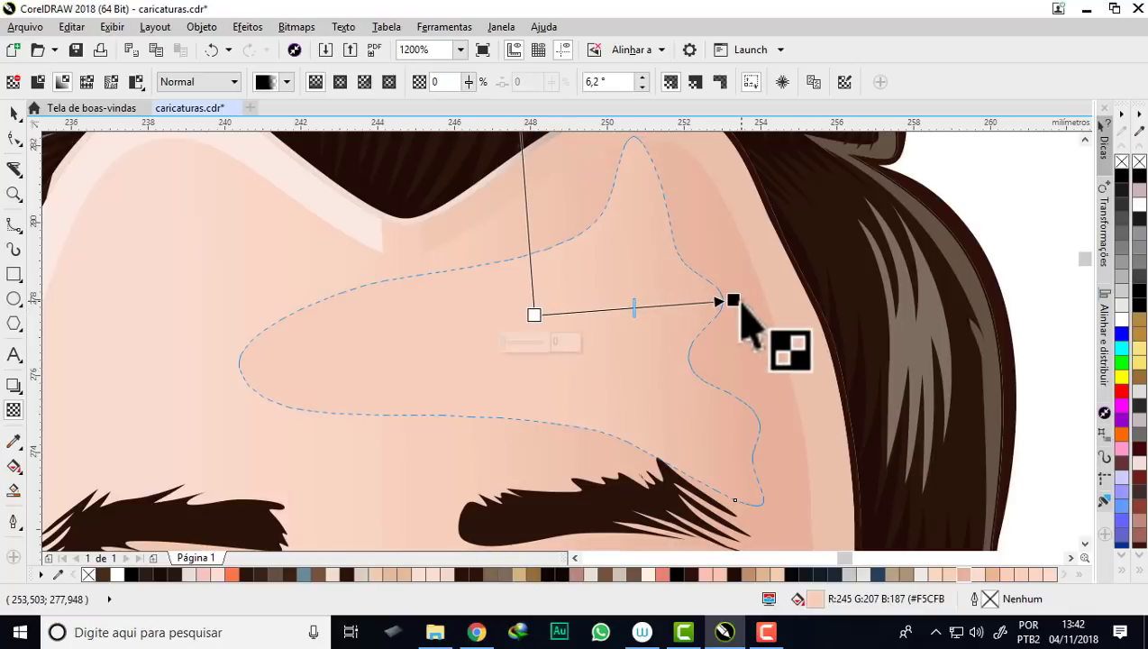
left_click_drag(739, 300, 628, 300)
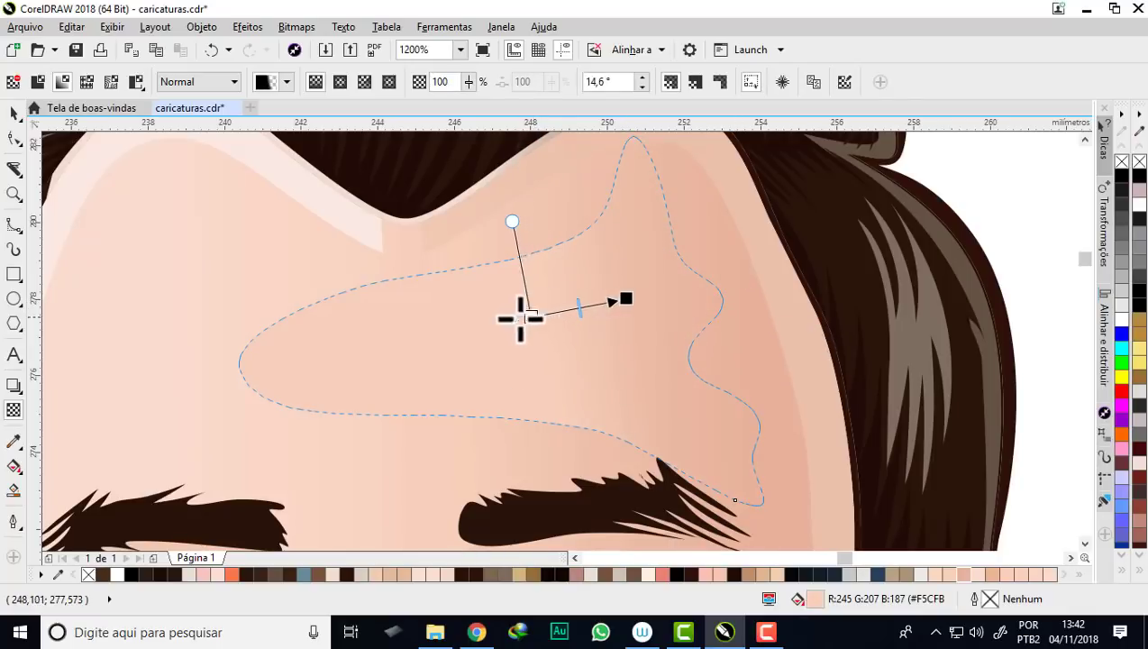
left_click_drag(363, 319, 613, 298)
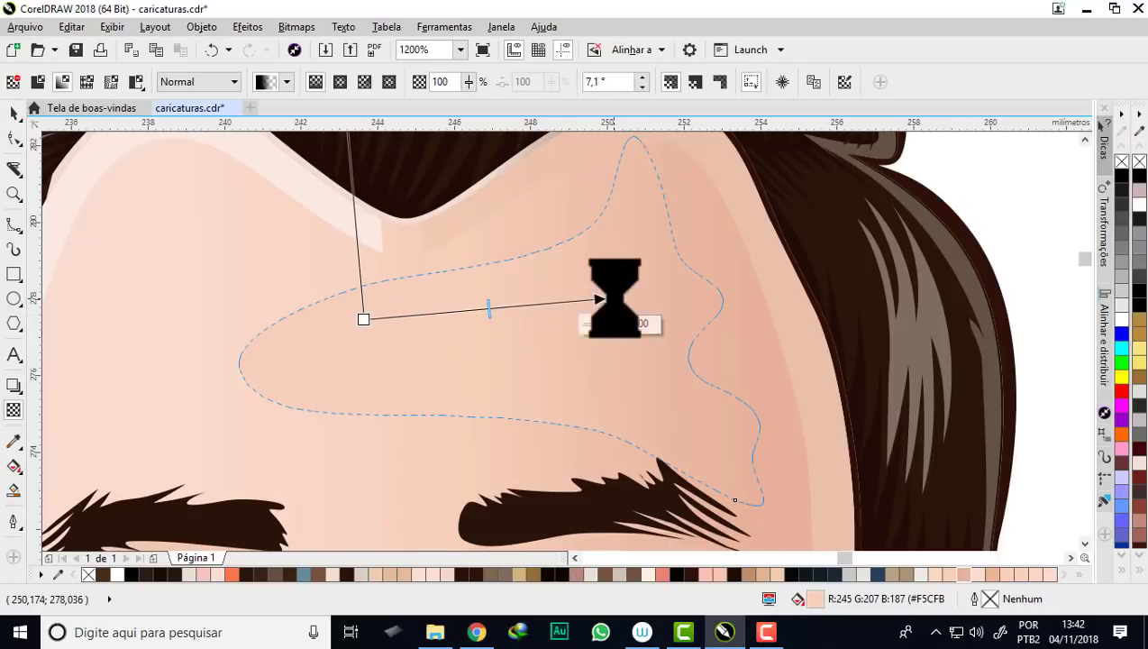
left_click(13, 112)
scroll(403, 244, "down", 2)
left_click(816, 358)
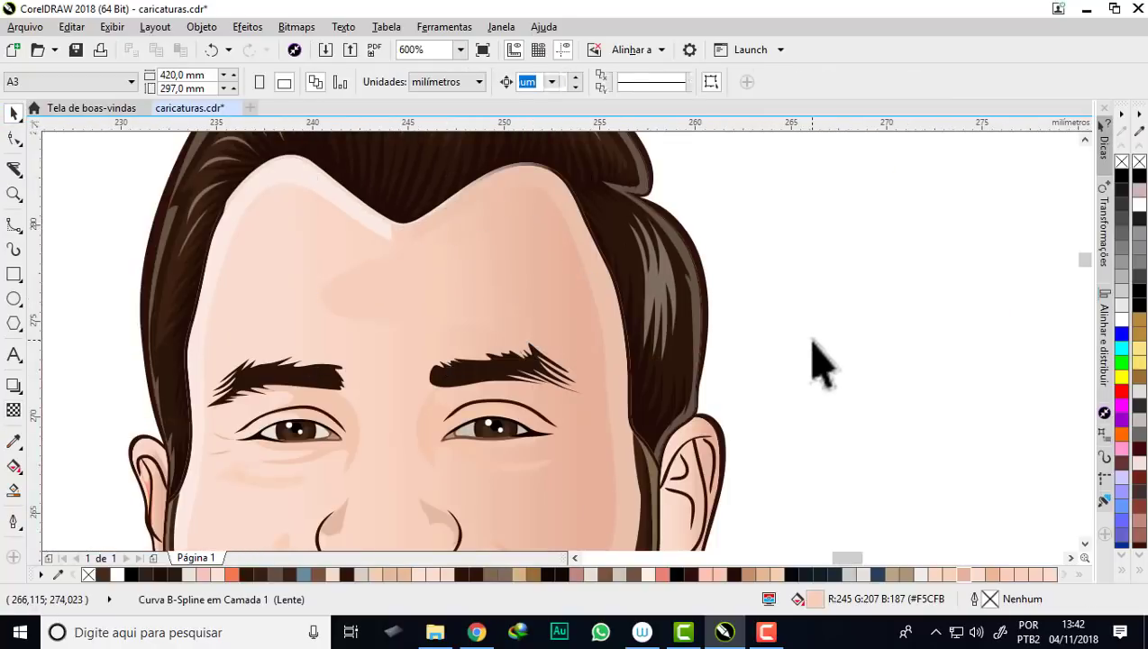
scroll(476, 207, "down", 5)
- Fade the left nose shadow toward its tip with a linear transparency
scroll(474, 286, "up", 3)
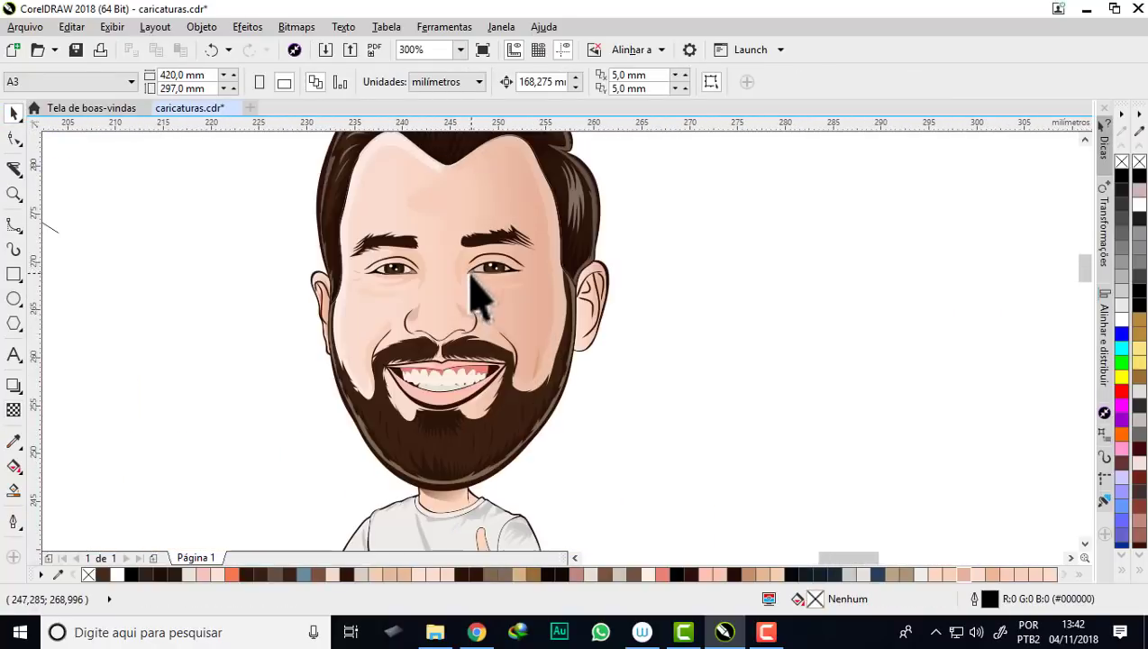
scroll(433, 329, "up", 2)
scroll(459, 334, "up", 1)
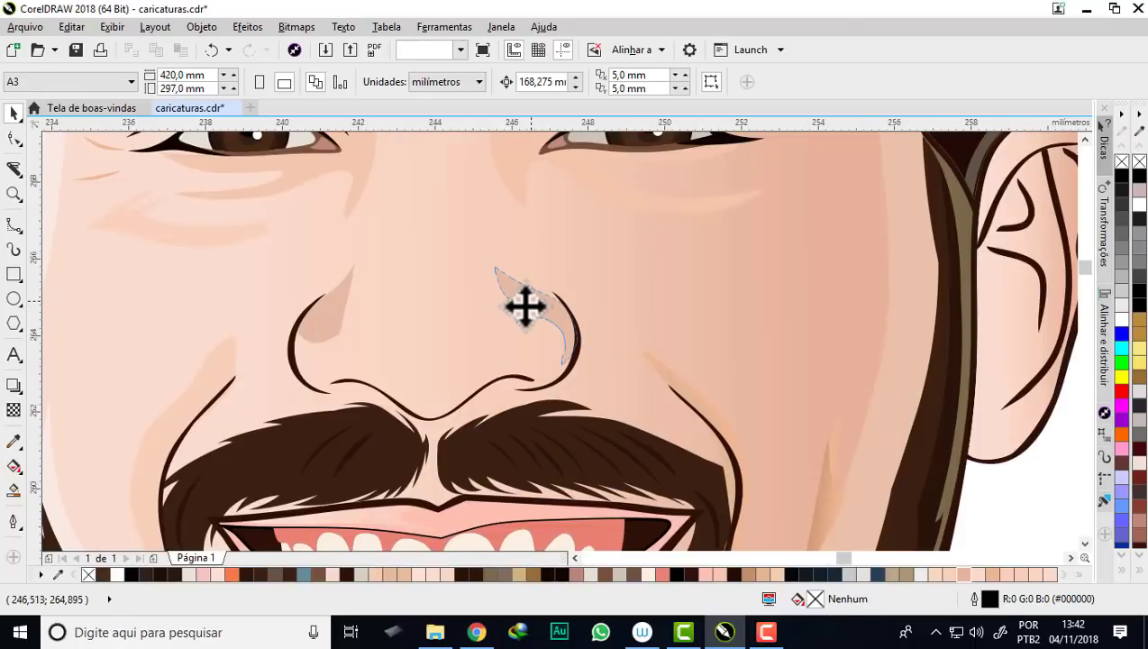
left_click(526, 306)
scroll(532, 319, "down", 1)
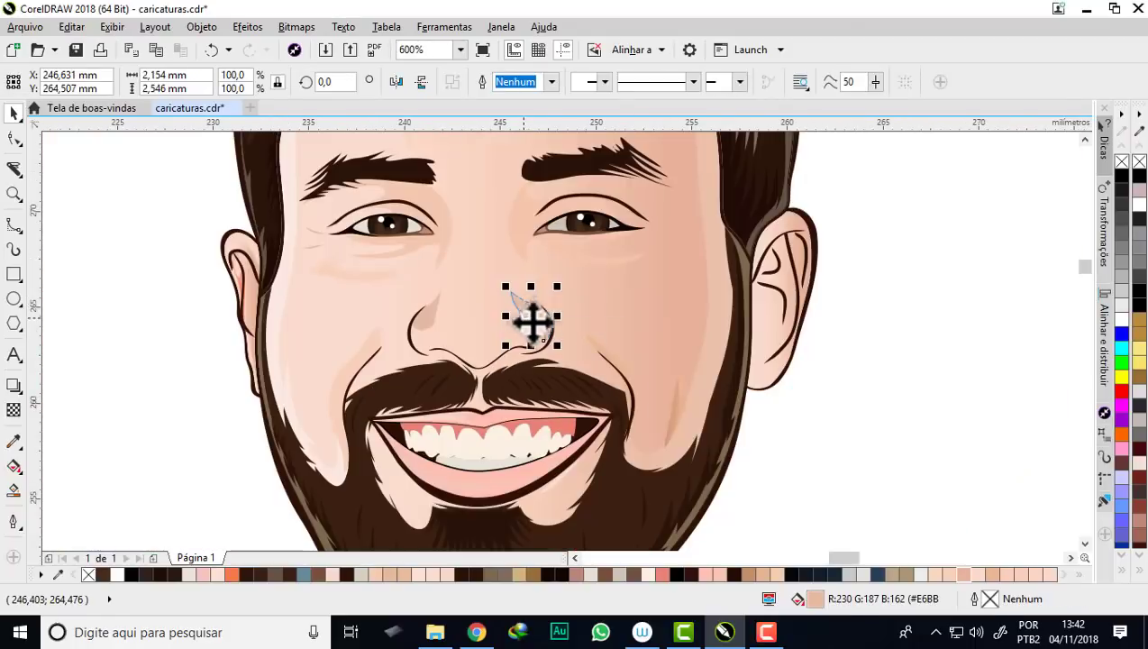
key("Escape")
scroll(431, 333, "up", 1)
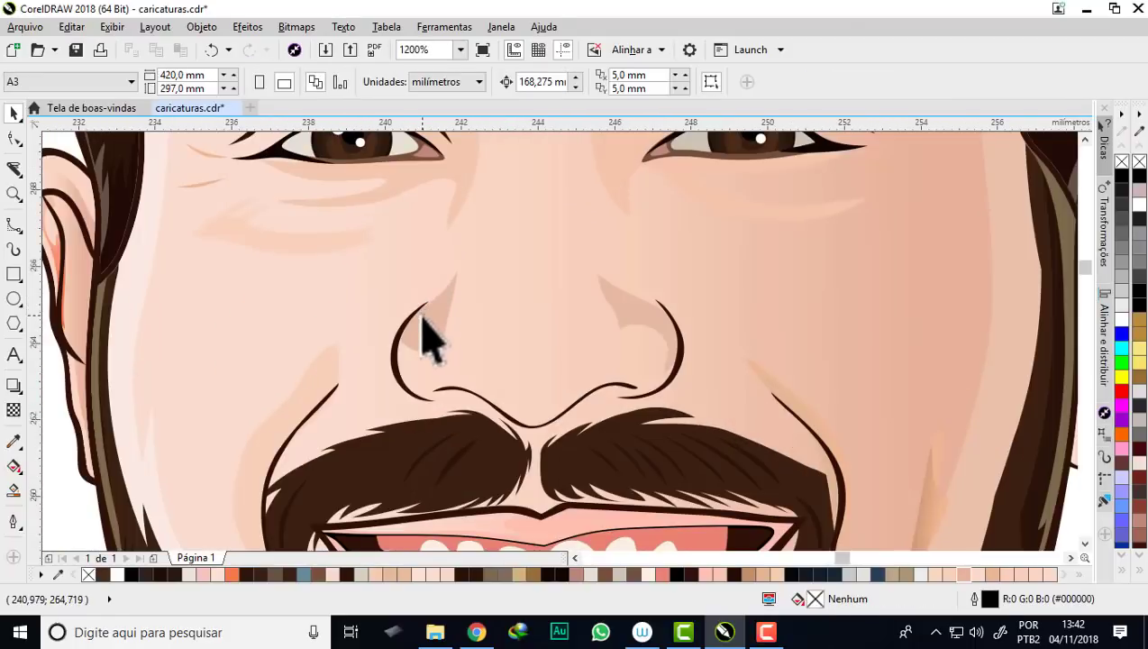
left_click(422, 328)
scroll(433, 330, "up", 1)
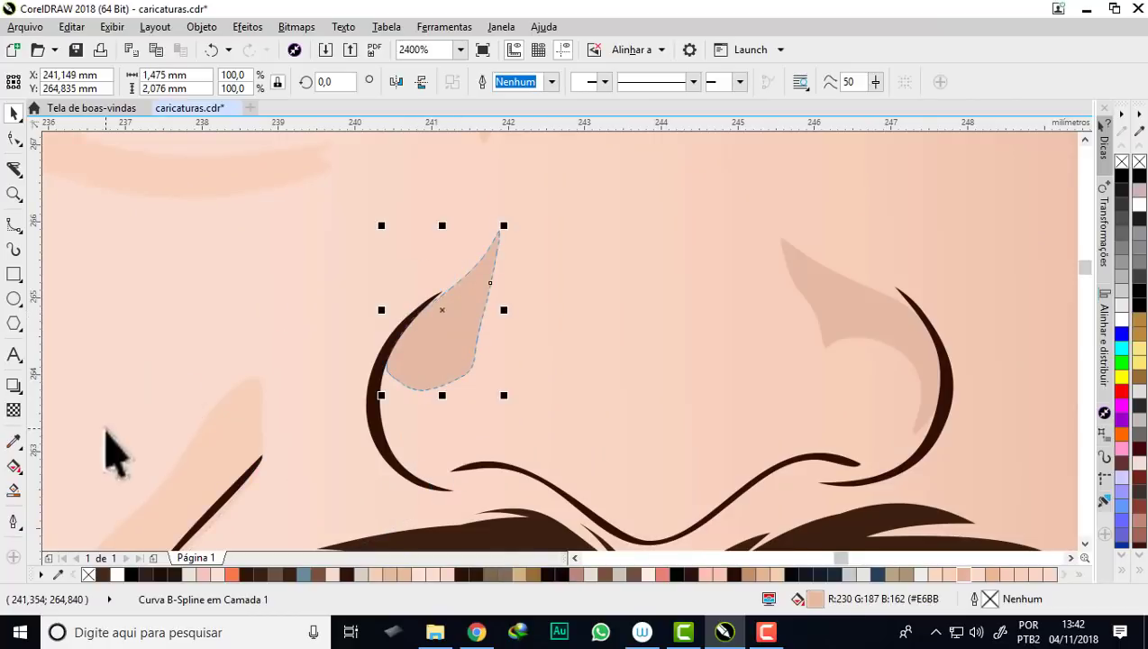
left_click(13, 410)
left_click_drag(442, 379, 509, 236)
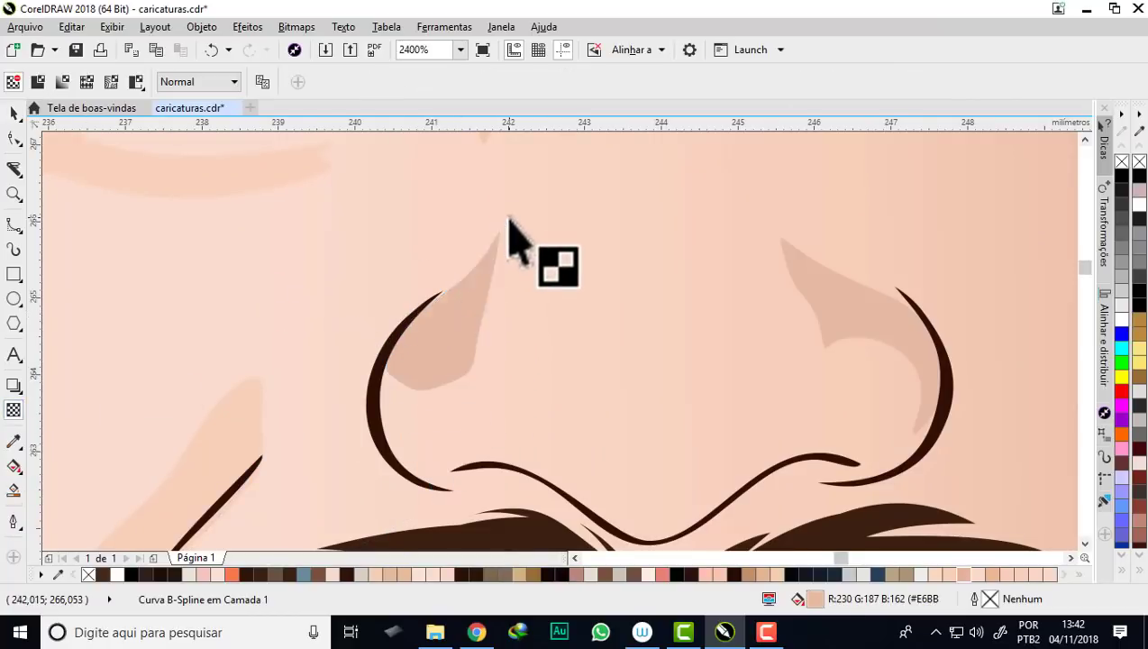
left_click_drag(399, 417, 500, 233)
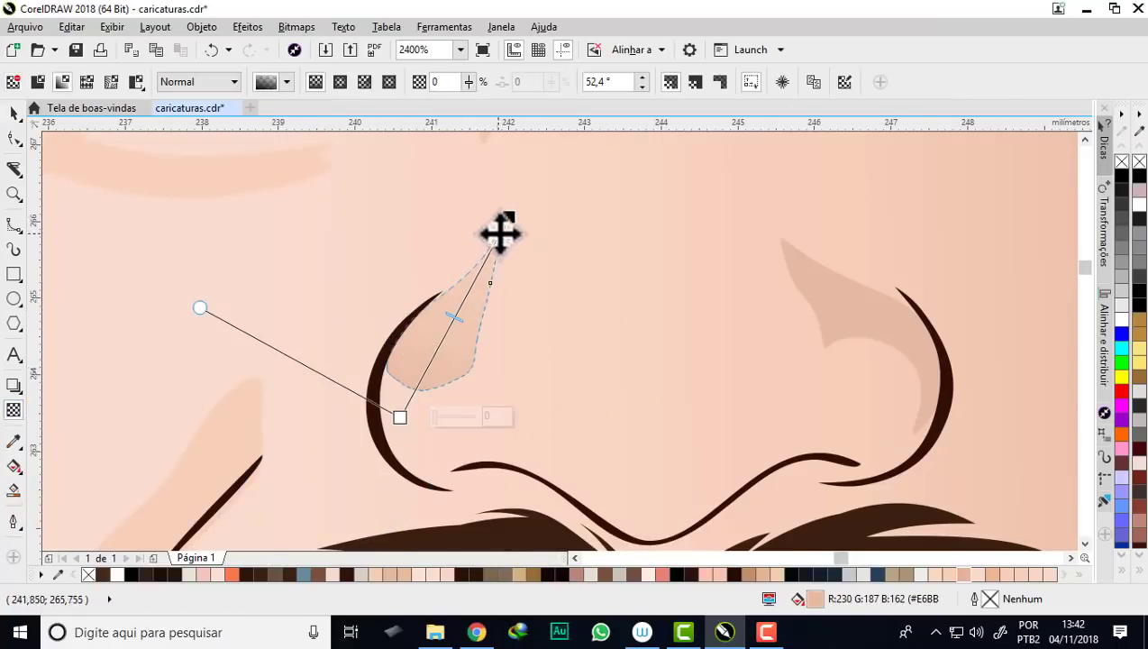
- Fade the right nose shadow toward its tip with a linear transparency
left_click(859, 334)
mouse_move(876, 323)
left_mouse_down()
mouse_move(765, 217)
mouse_move(808, 267)
left_mouse_up()
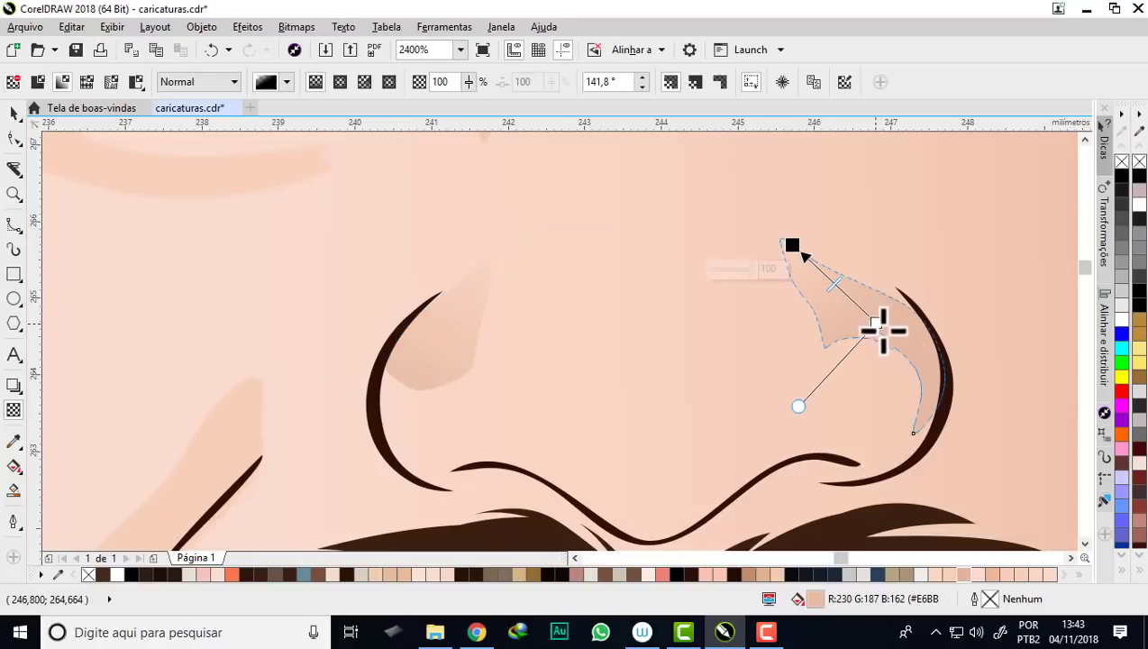
left_click_drag(883, 331, 896, 350)
scroll(628, 276, "down", 2)
scroll(564, 307, "up", 1)
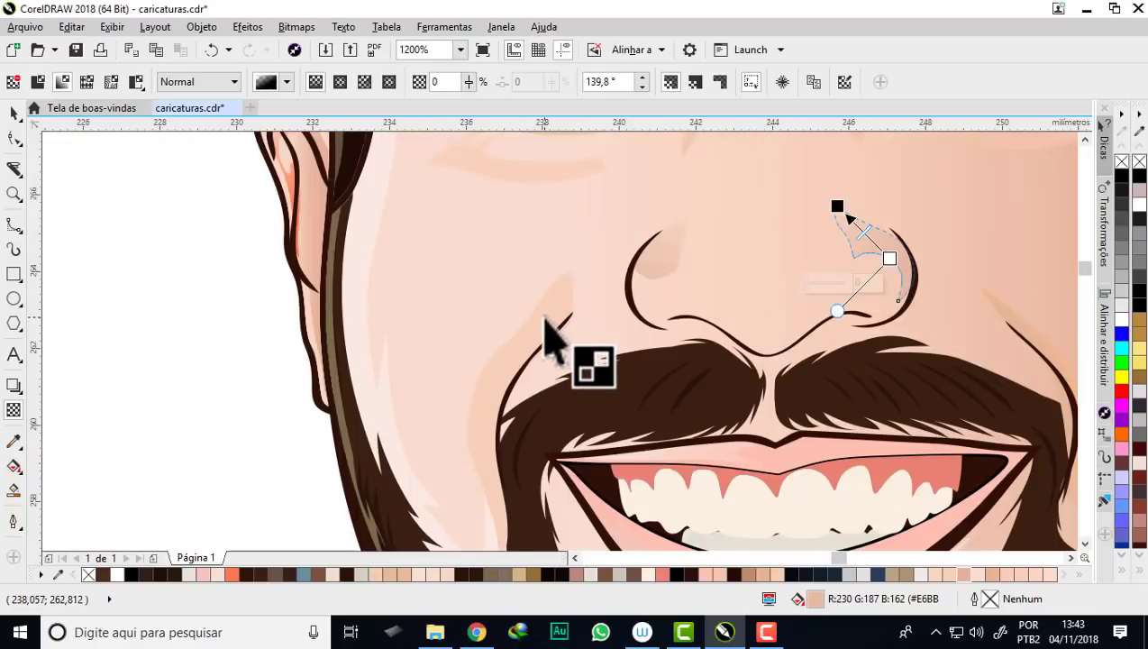
- Fade the cheek highlight beside the moustache with a linear transparency, then deselect
left_click(545, 320)
left_click_drag(545, 322, 588, 232)
left_click_drag(547, 317, 529, 361)
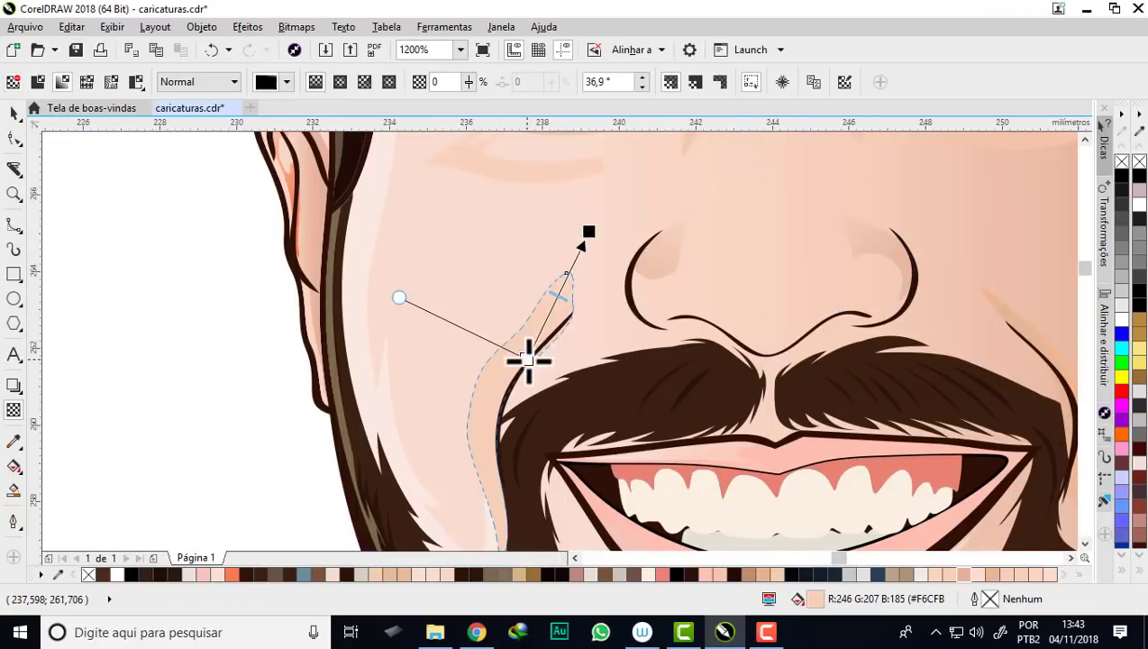
scroll(529, 360, "down", 1)
scroll(744, 370, "down", 2)
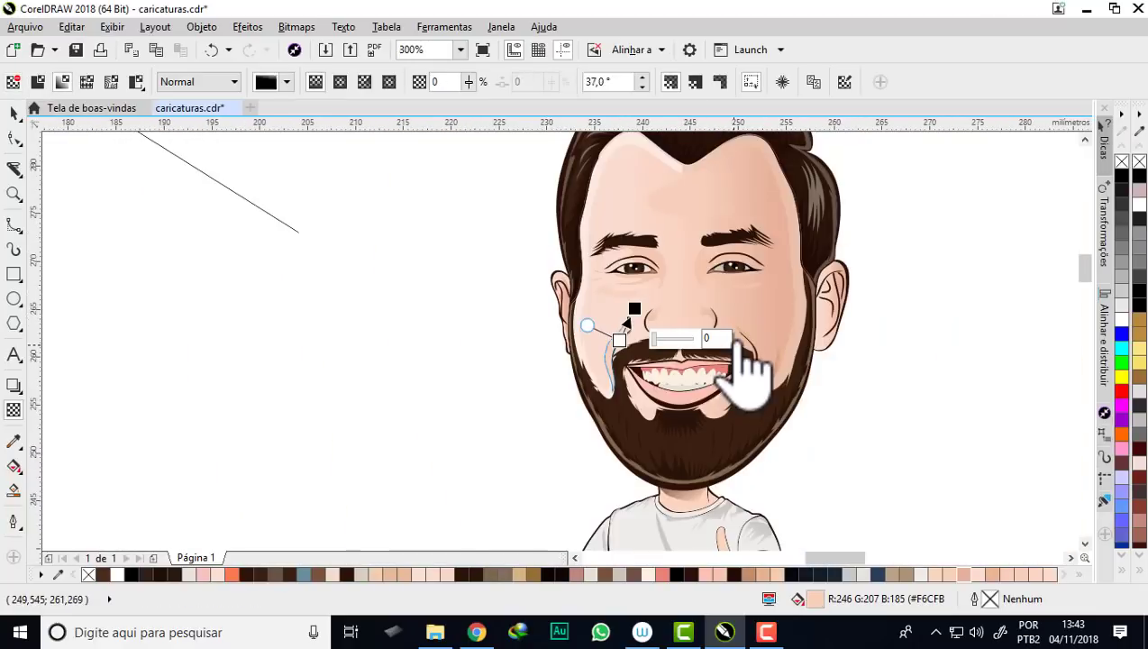
left_click(13, 114)
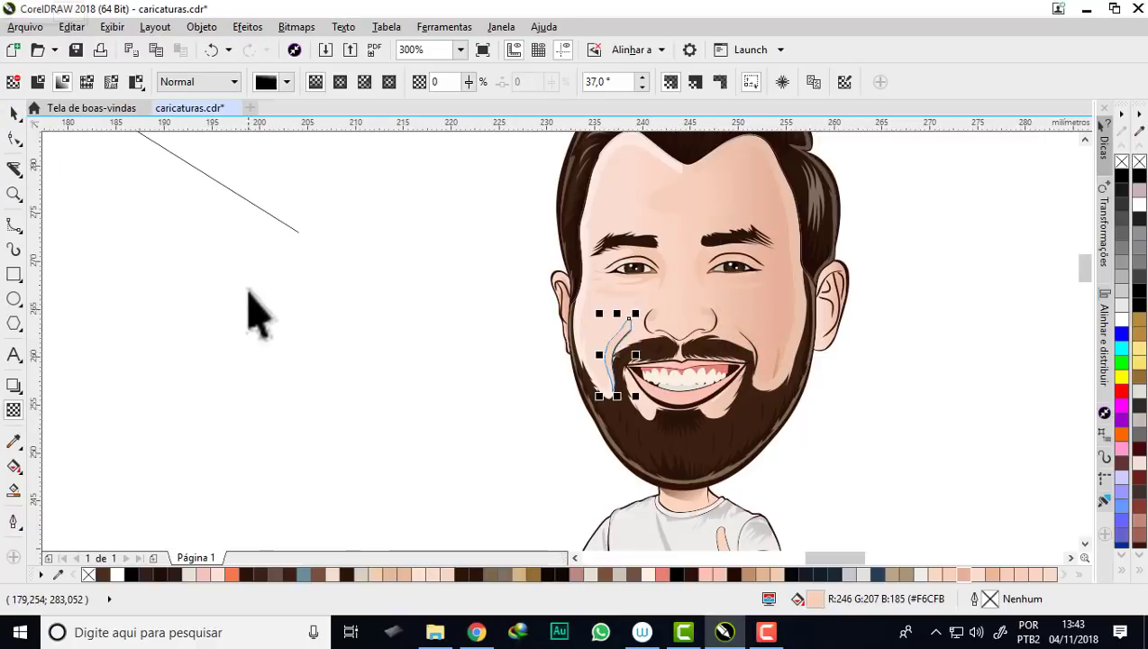
left_click(249, 290)
scroll(584, 282, "down", 2)
scroll(597, 333, "up", 3)
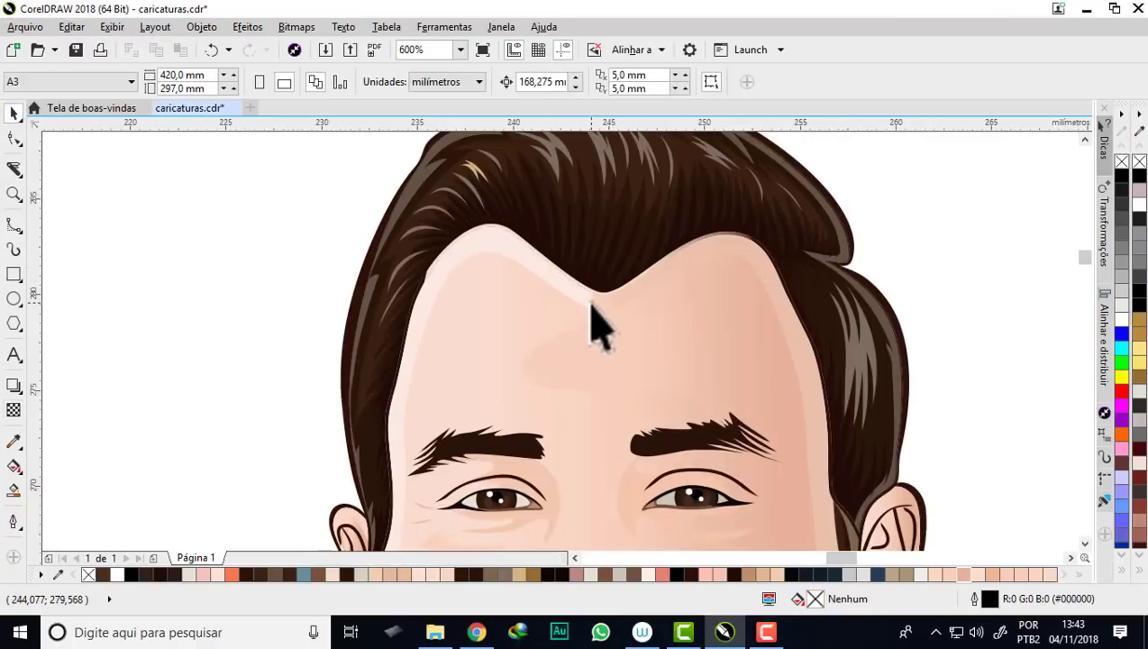
- Select the face PowerClip at the forehead and enter Edit PowerClip mode
scroll(591, 308, "up", 2)
left_click(580, 297)
scroll(550, 274, "down", 2)
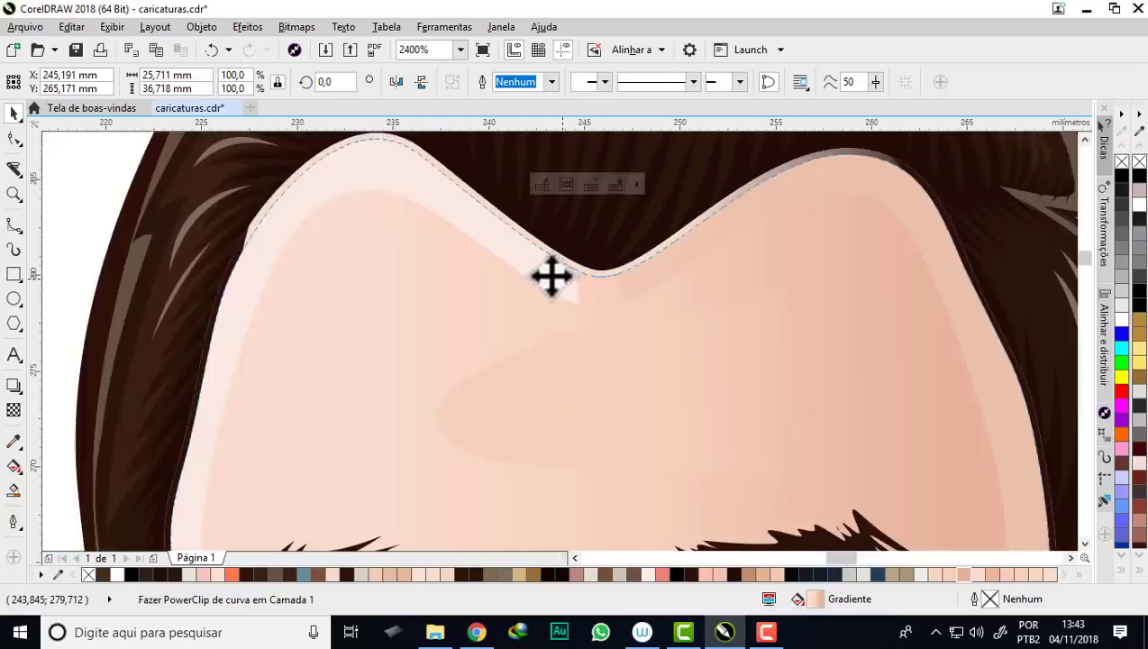
scroll(553, 282, "down", 2)
scroll(520, 258, "up", 4)
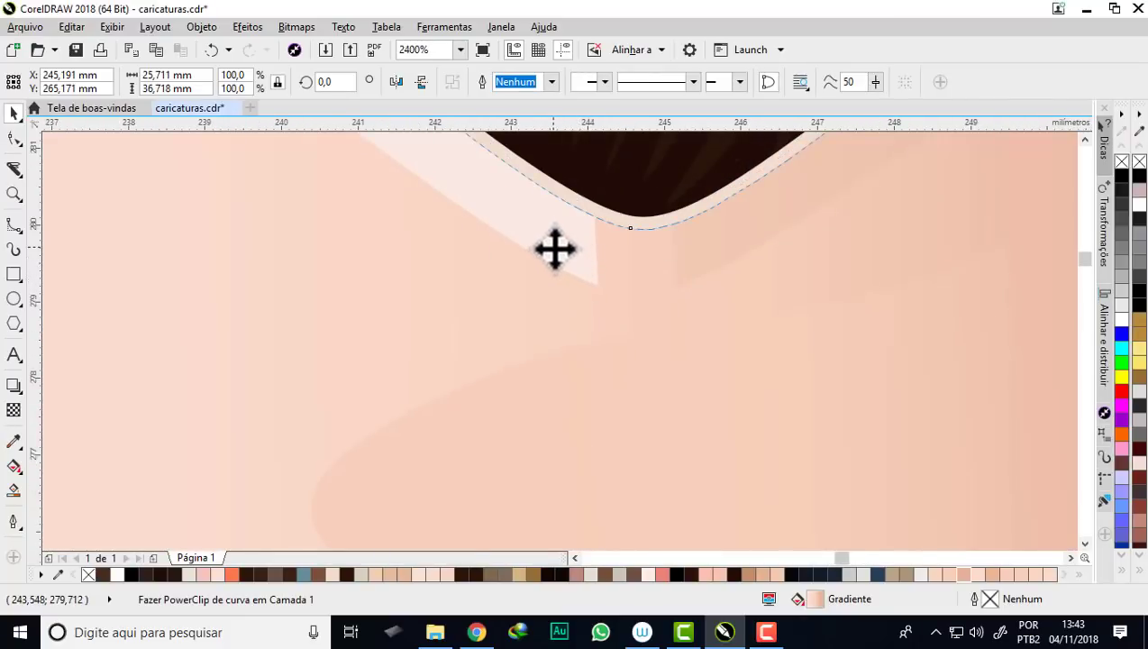
scroll(555, 249, "down", 1)
scroll(531, 238, "down", 1)
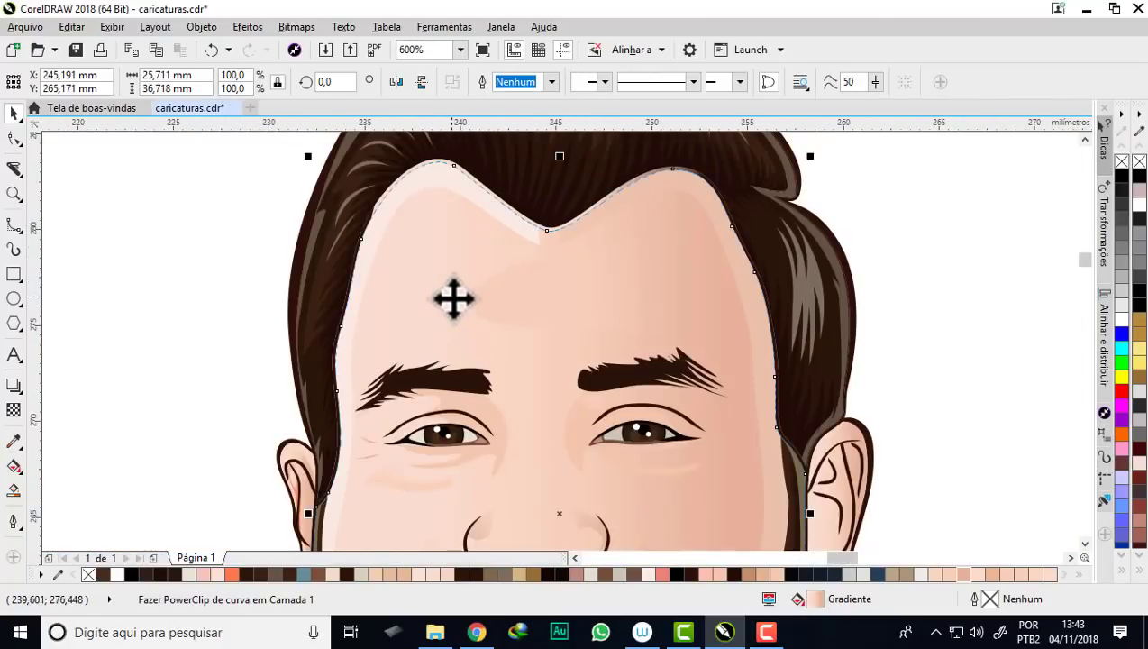
scroll(453, 252, "down", 1)
scroll(461, 371, "down", 1)
scroll(474, 513, "up", 1)
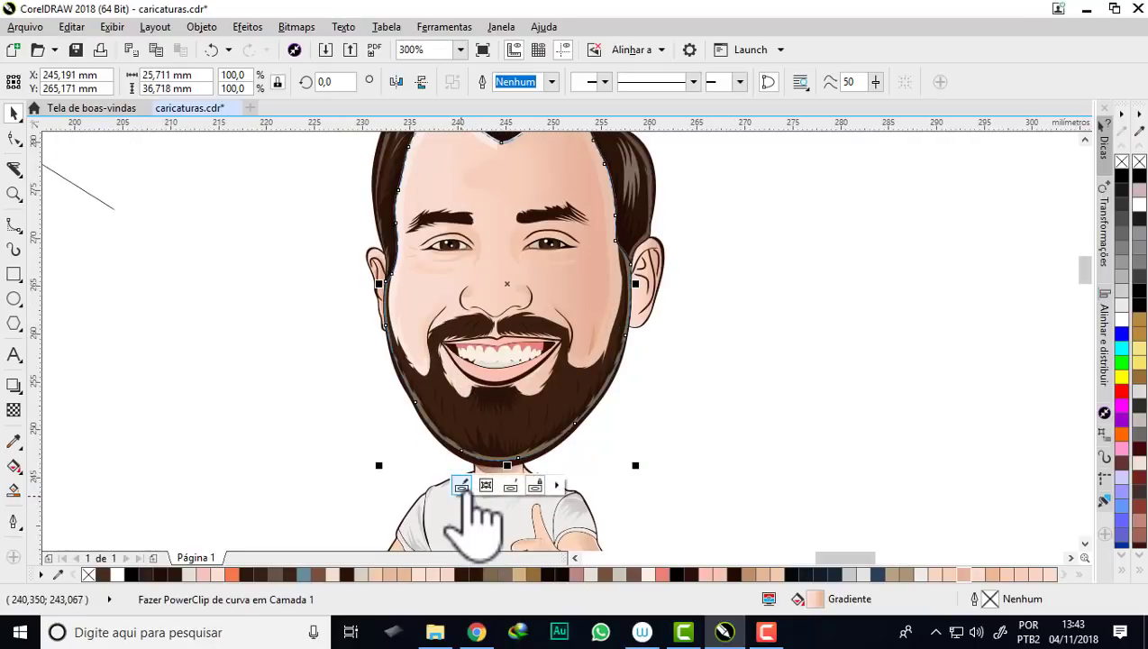
left_click(468, 494)
- Fade the left forehead highlight band toward the forehead dip with linear transparency
scroll(479, 313, "down", 1)
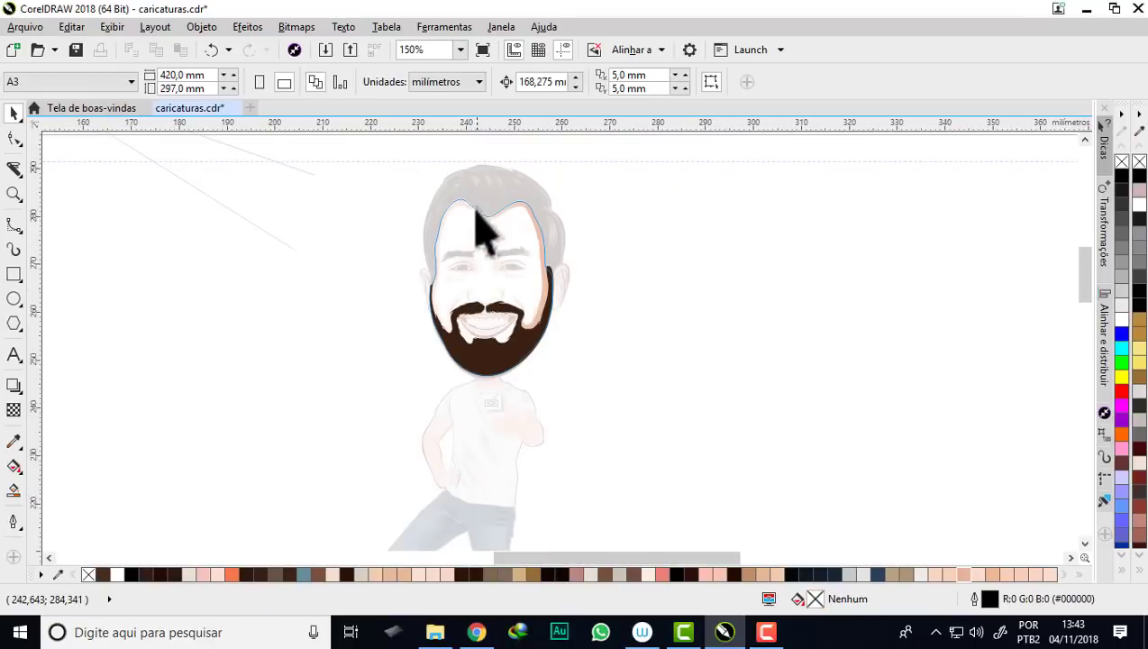
scroll(477, 216, "up", 3)
left_click(485, 249)
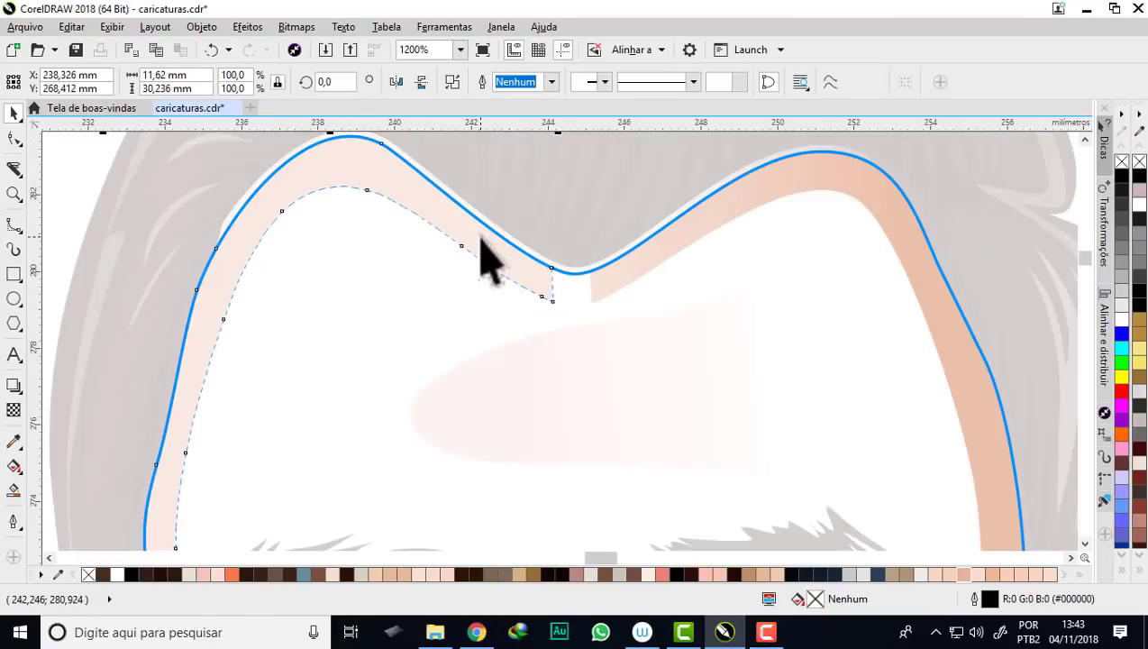
left_click(14, 410)
left_click(14, 410)
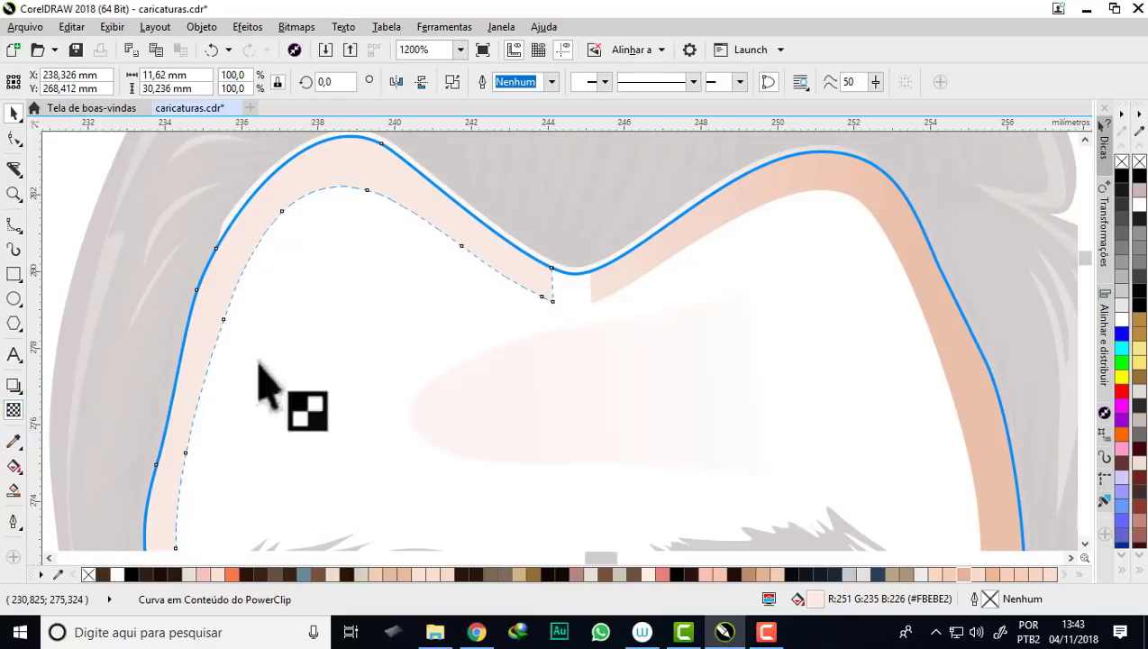
left_click_drag(438, 210, 595, 297)
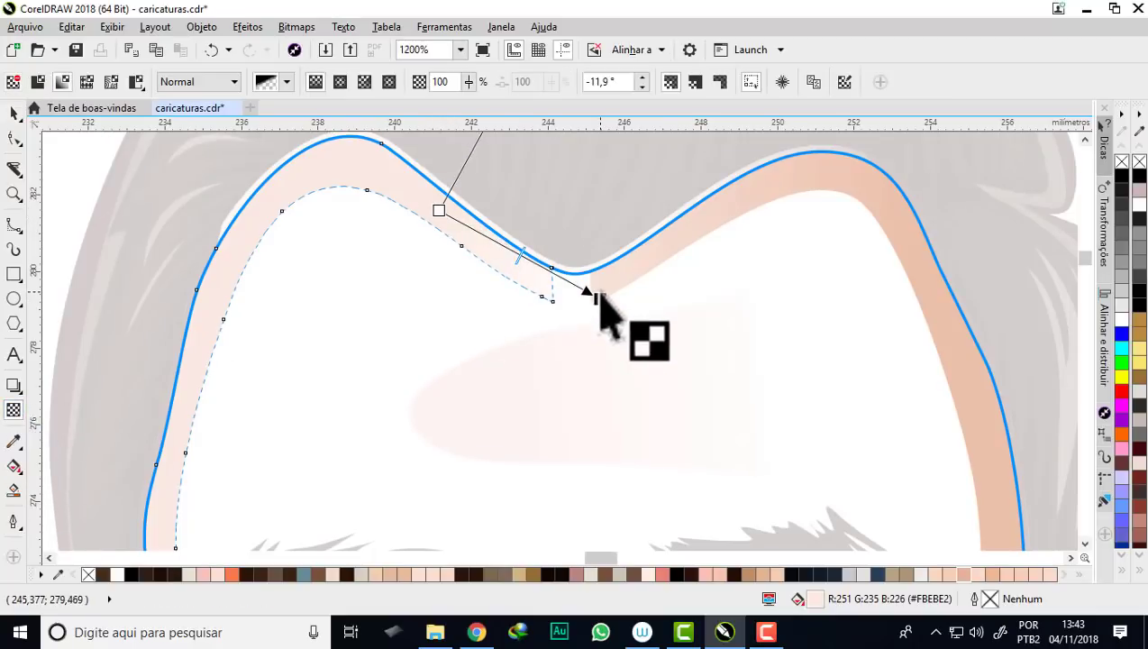
- Fade the right forehead band with linear transparency and exit PowerClip editing
left_click(618, 287)
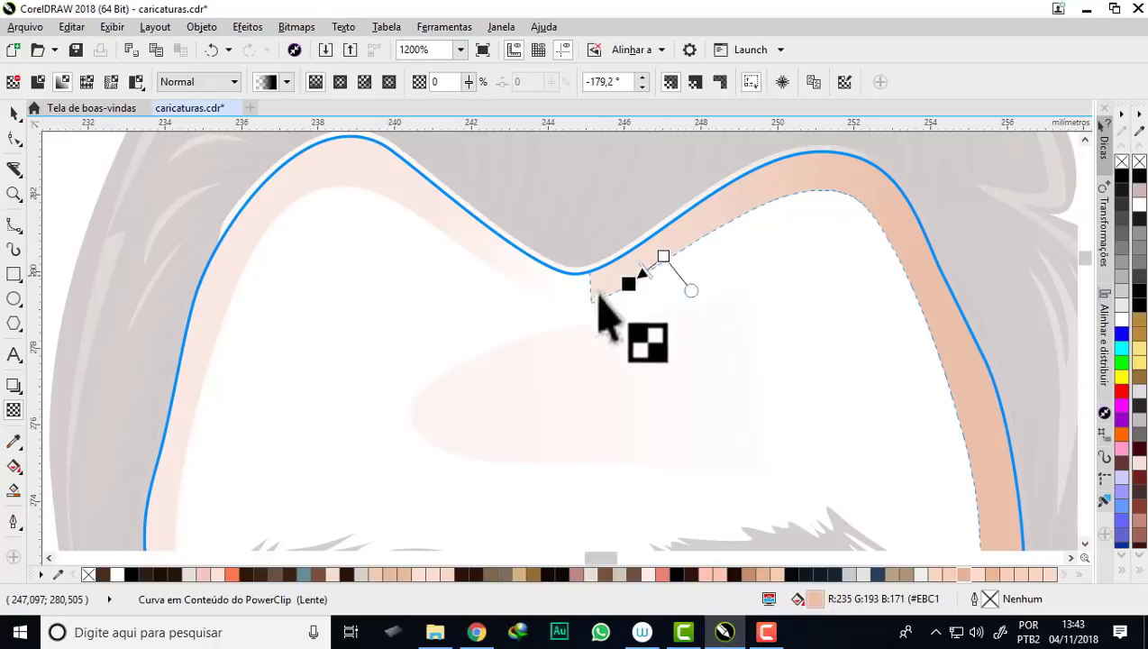
left_click_drag(663, 256, 748, 211)
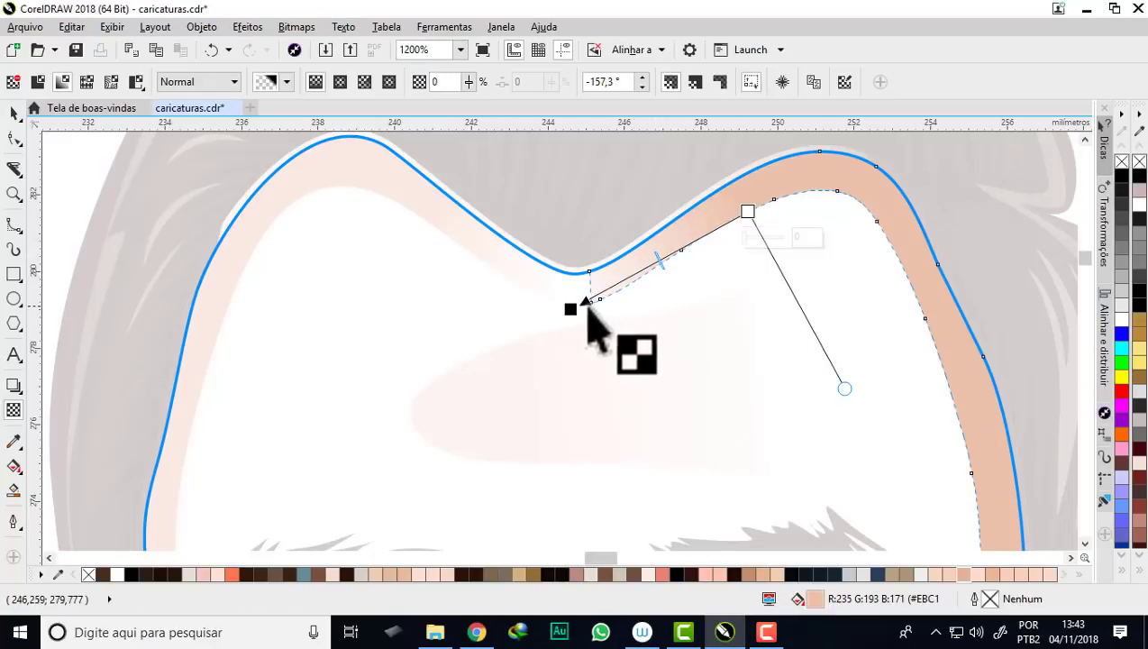
left_click(588, 298)
scroll(610, 249, "down", 1)
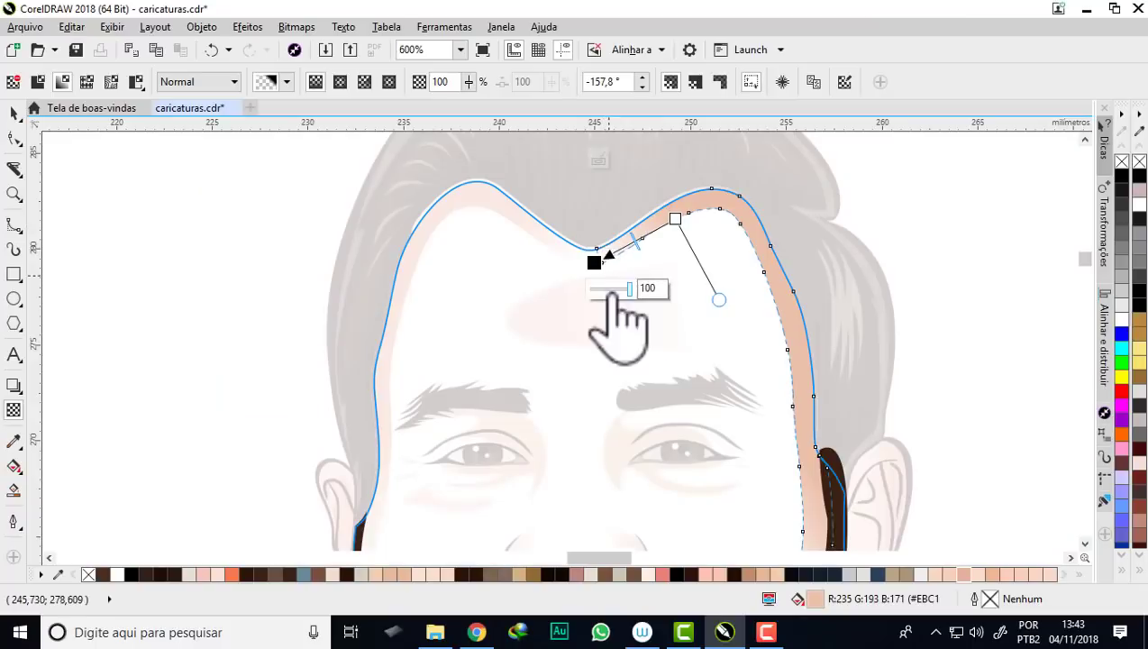
key("space")
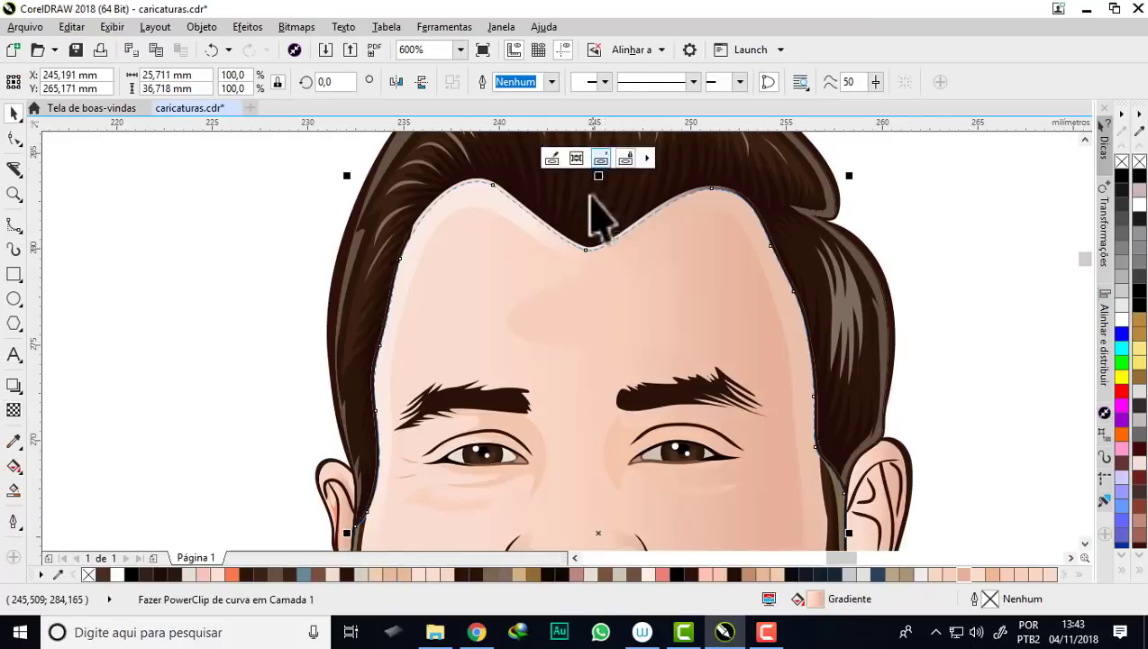
- Deselect everything, zoom out to the page, then zoom in on the reference photo's face
left_click(22, 118)
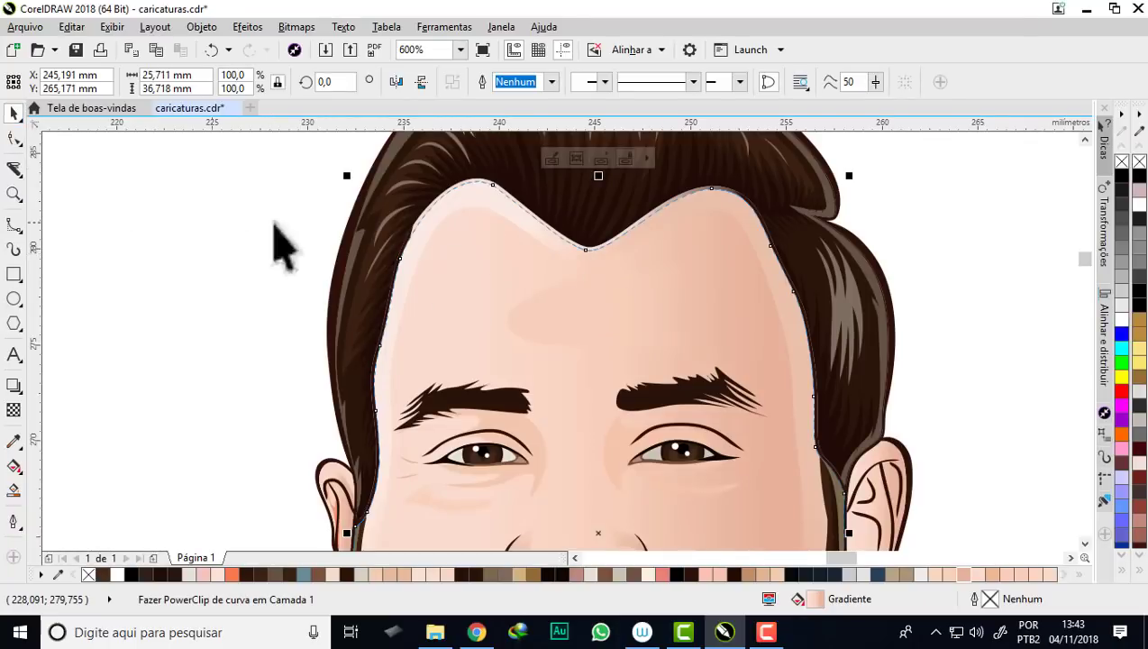
scroll(396, 238, "down", 3)
scroll(339, 278, "up", 1)
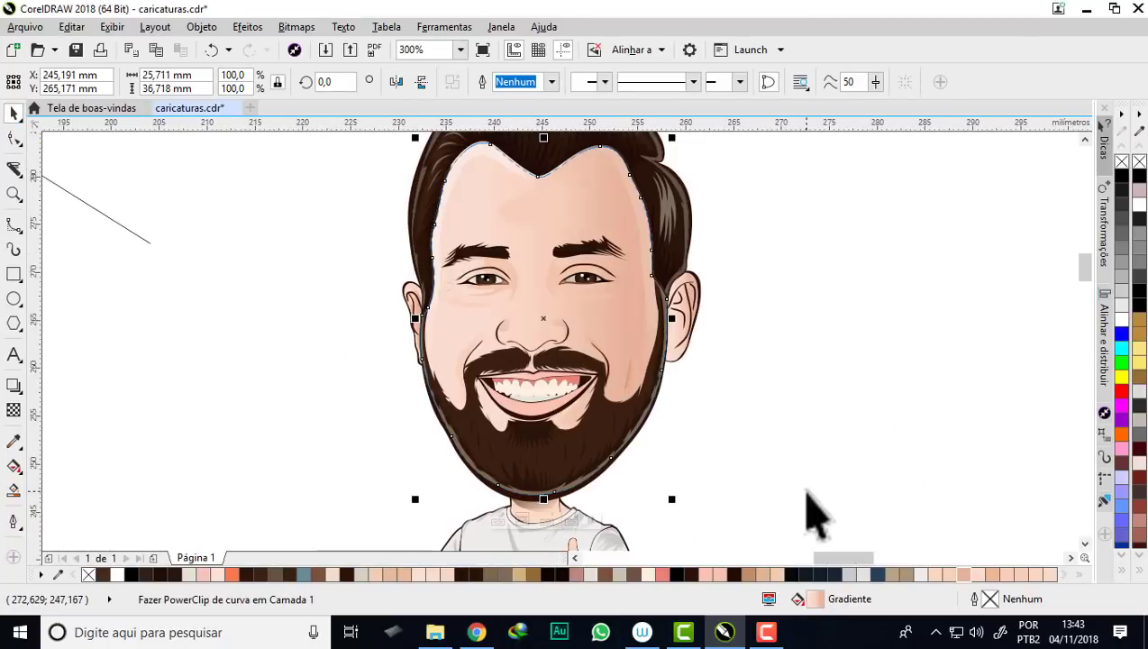
left_click(850, 415)
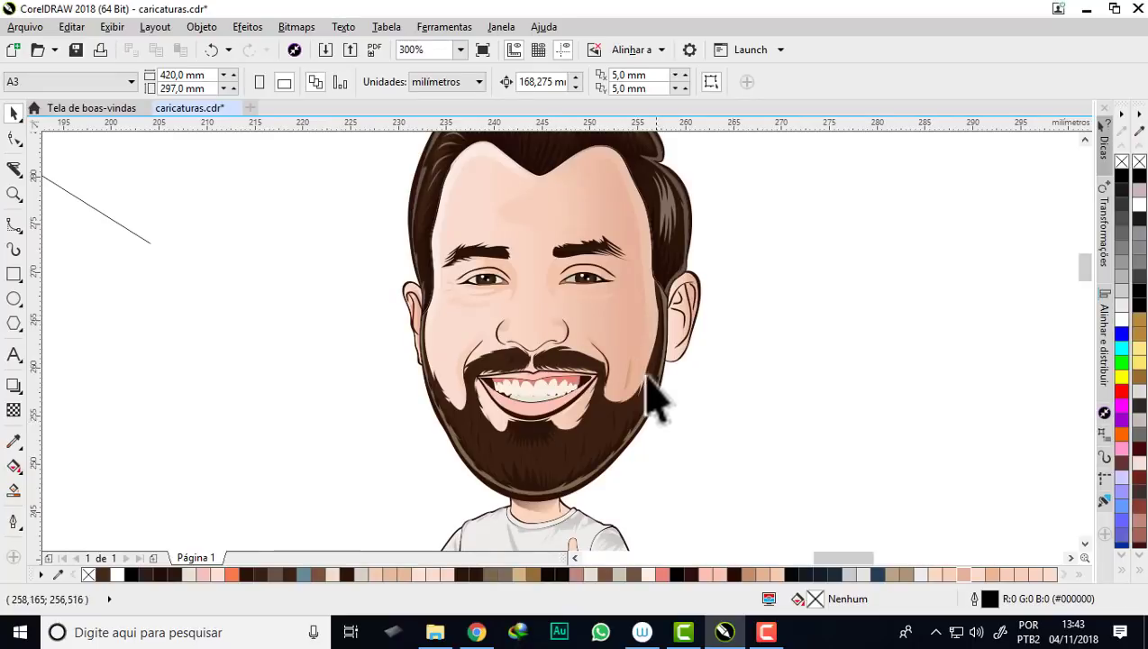
scroll(509, 332, "down", 2)
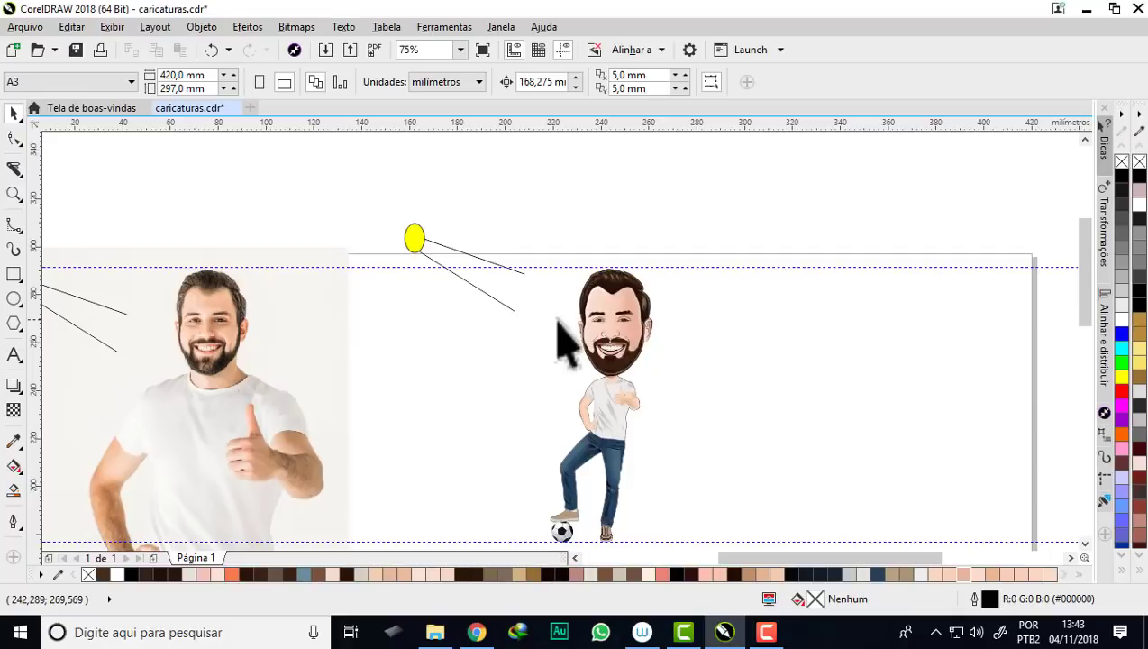
scroll(178, 334, "up", 1)
scroll(433, 387, "up", 1)
scroll(379, 361, "down", 1)
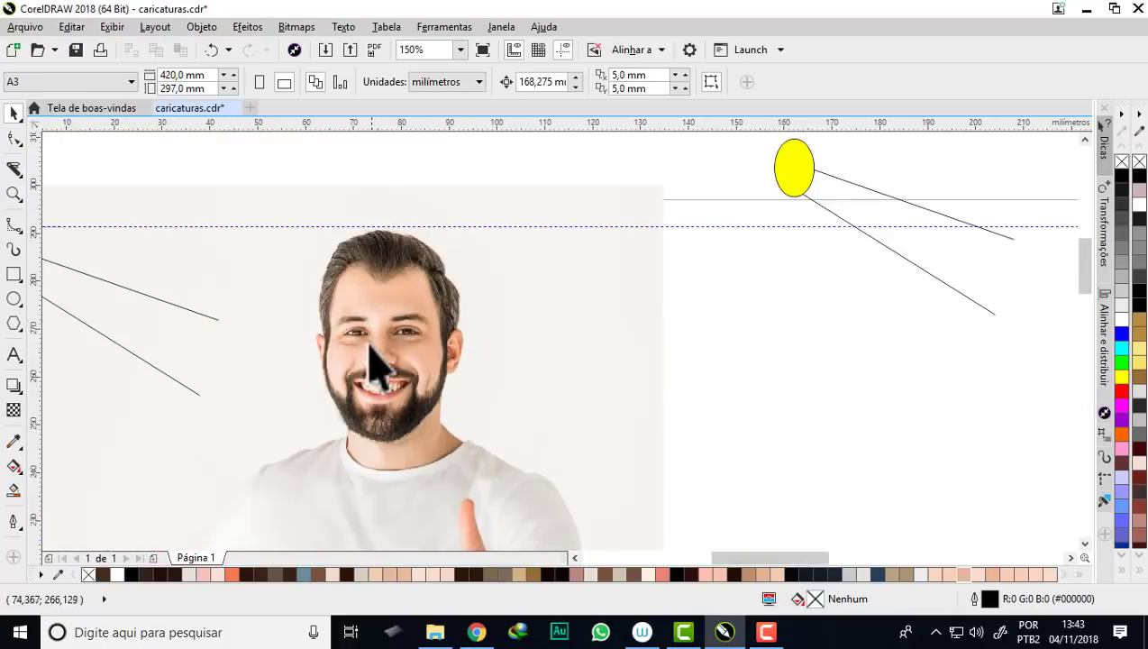
scroll(369, 361, "up", 2)
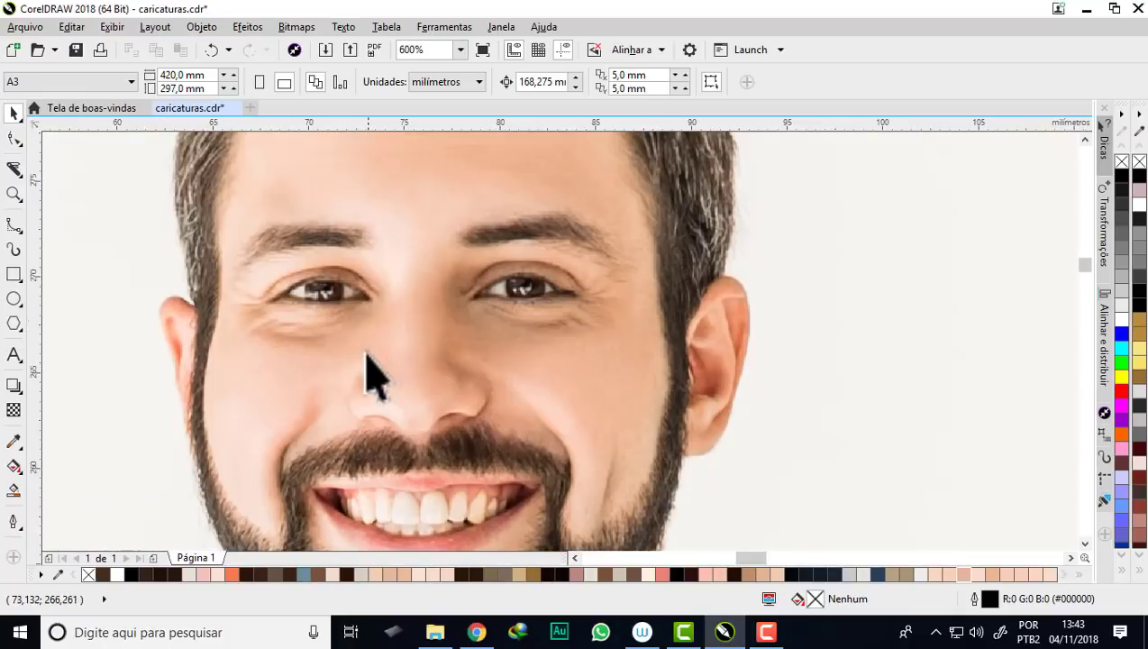
- With the B-Spline tool, trace a closed highlight outline around the nostril
left_click(15, 225)
scroll(346, 420, "up", 1)
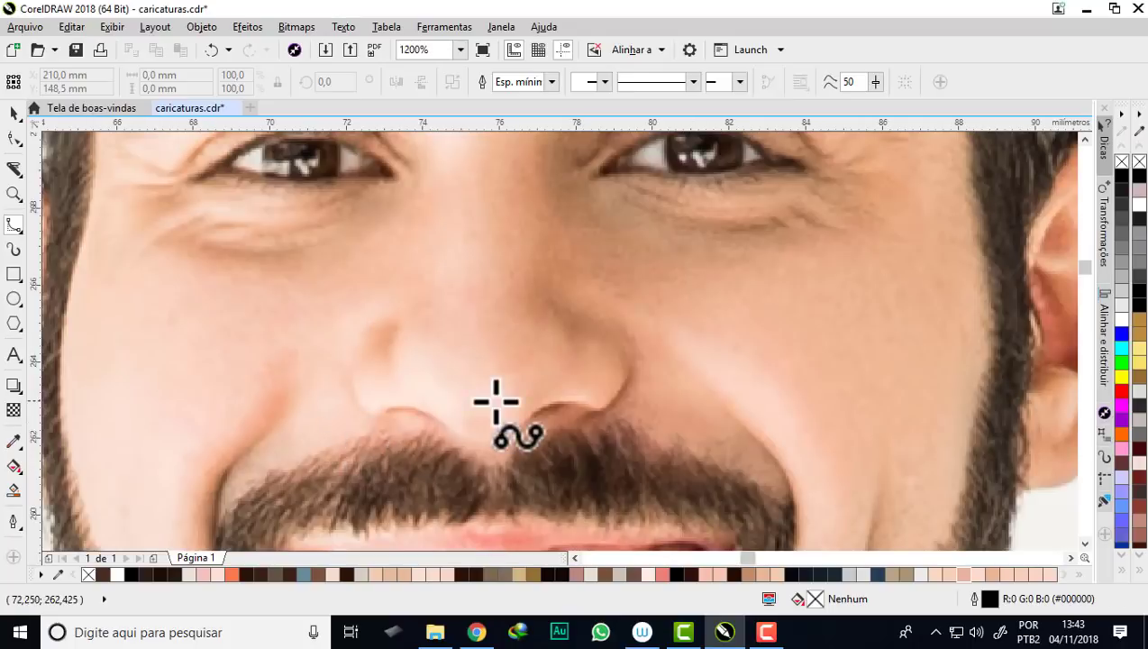
scroll(503, 424, "up", 1)
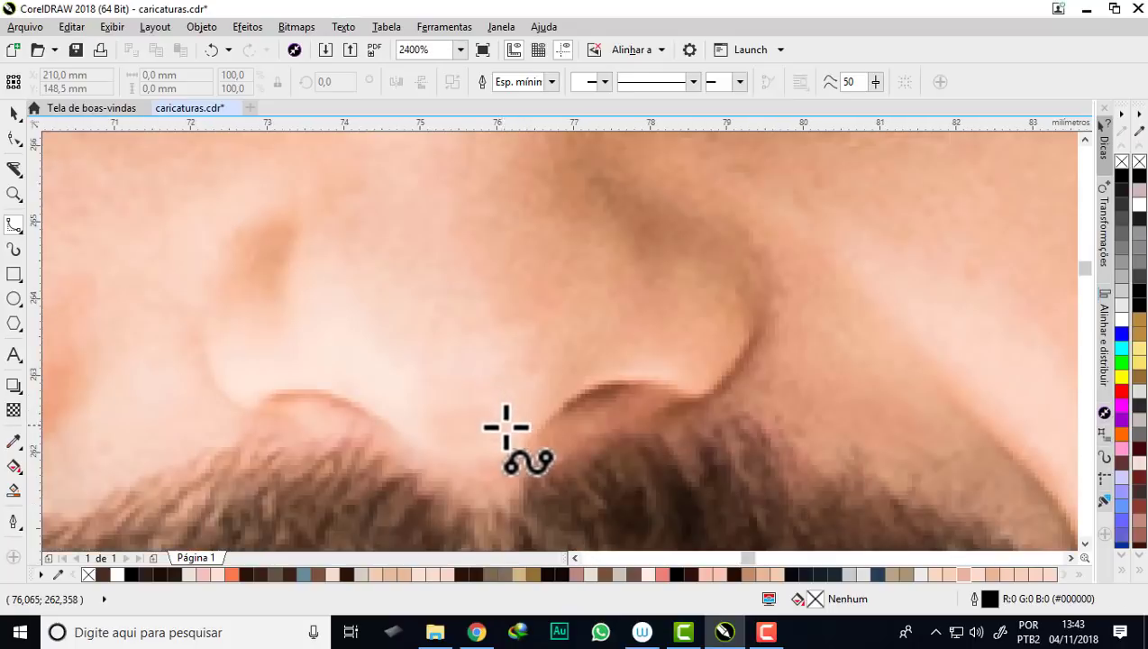
left_click(689, 389)
left_click_drag(587, 383, 654, 353)
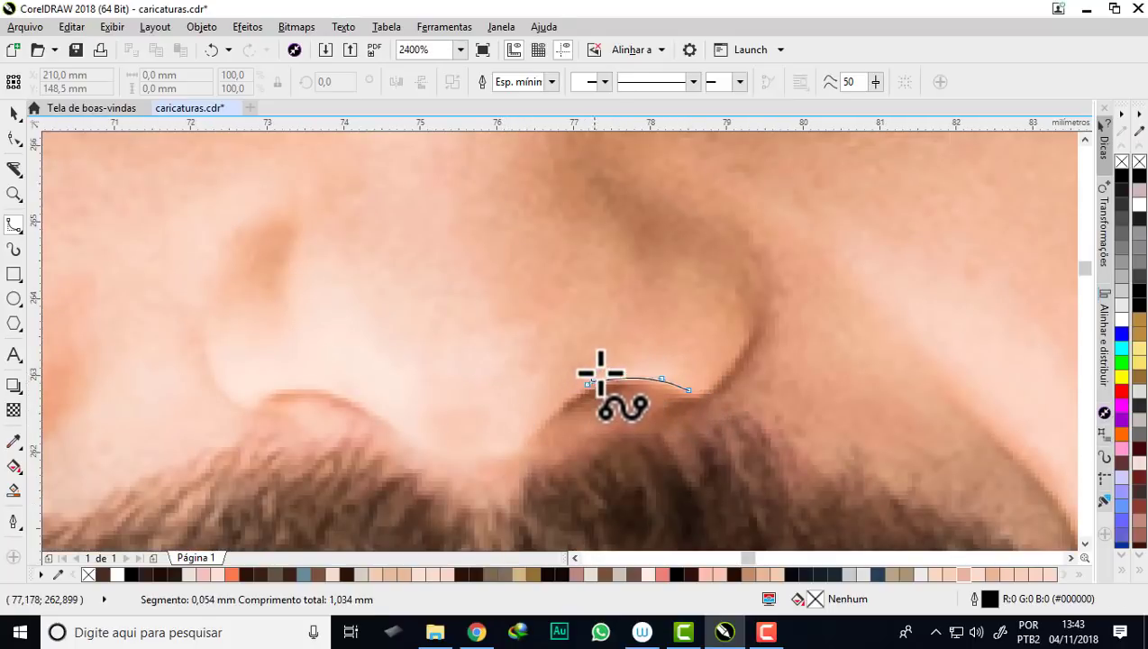
left_click(694, 387)
- Trace a small closed highlight loop just above the nostril
scroll(617, 302, "down", 1)
scroll(628, 293, "up", 1)
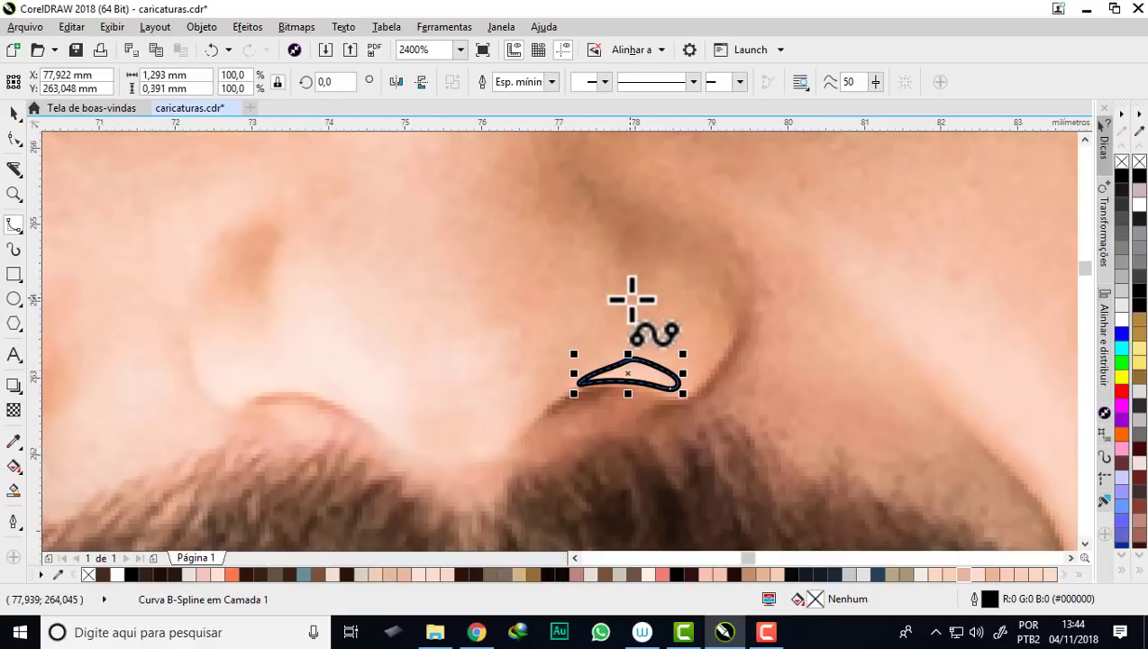
left_click(651, 276)
left_click(659, 344)
left_click(713, 303)
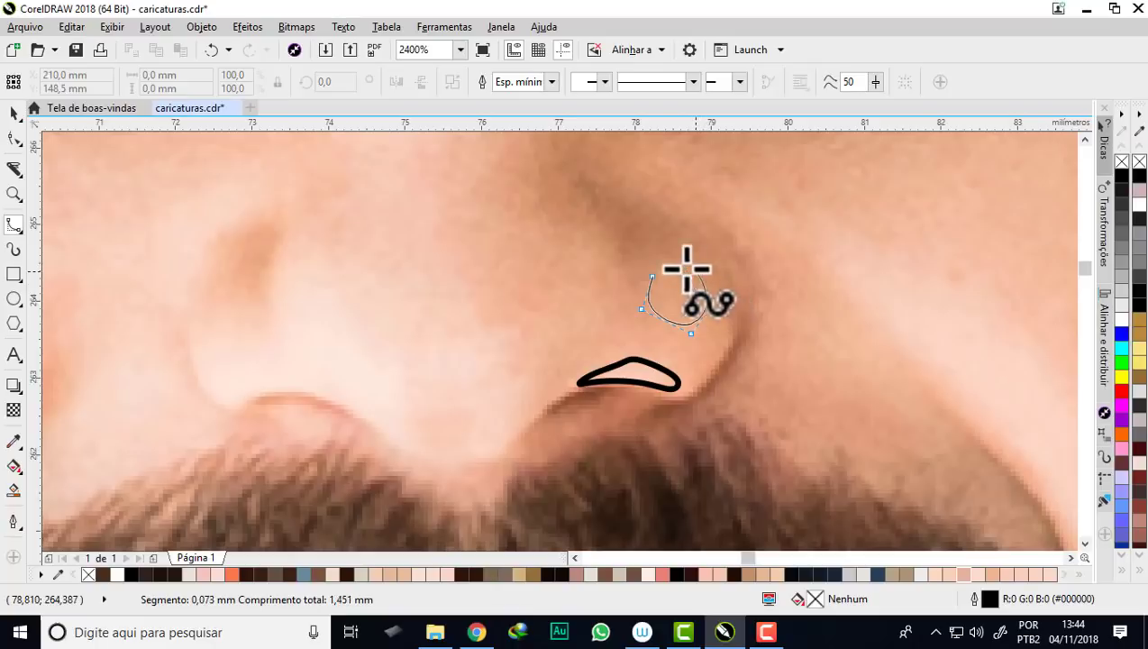
left_click(687, 267)
left_click(652, 276)
- Trace a larger closed highlight down the nose side and around the lit nose tip
scroll(657, 279, "down", 1)
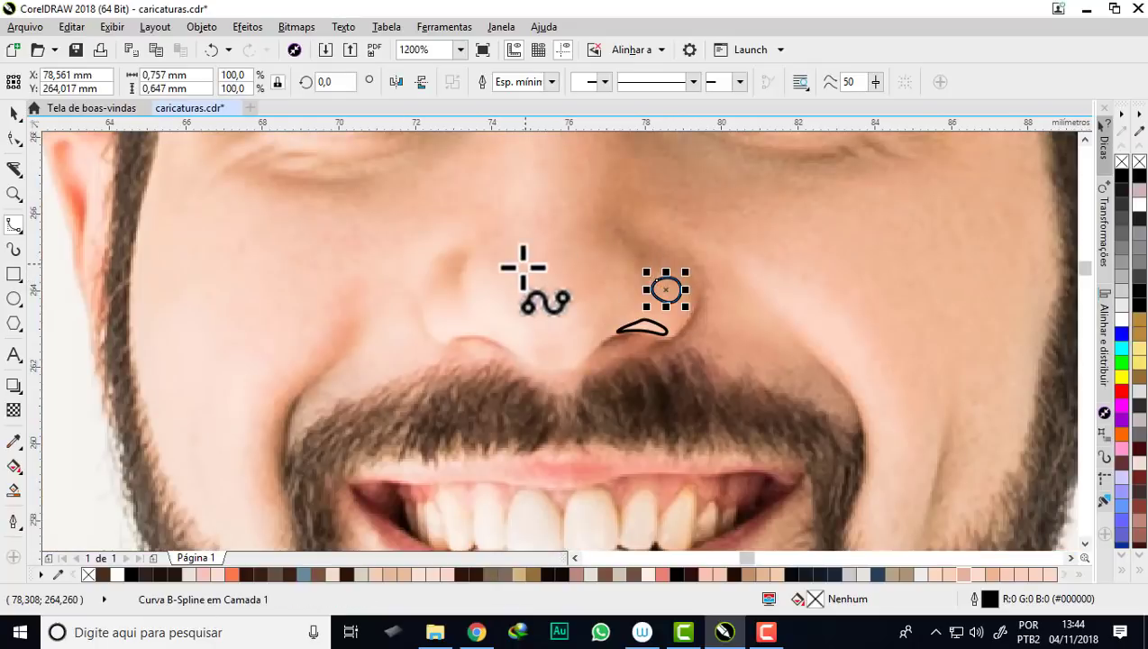
scroll(483, 352, "up", 1)
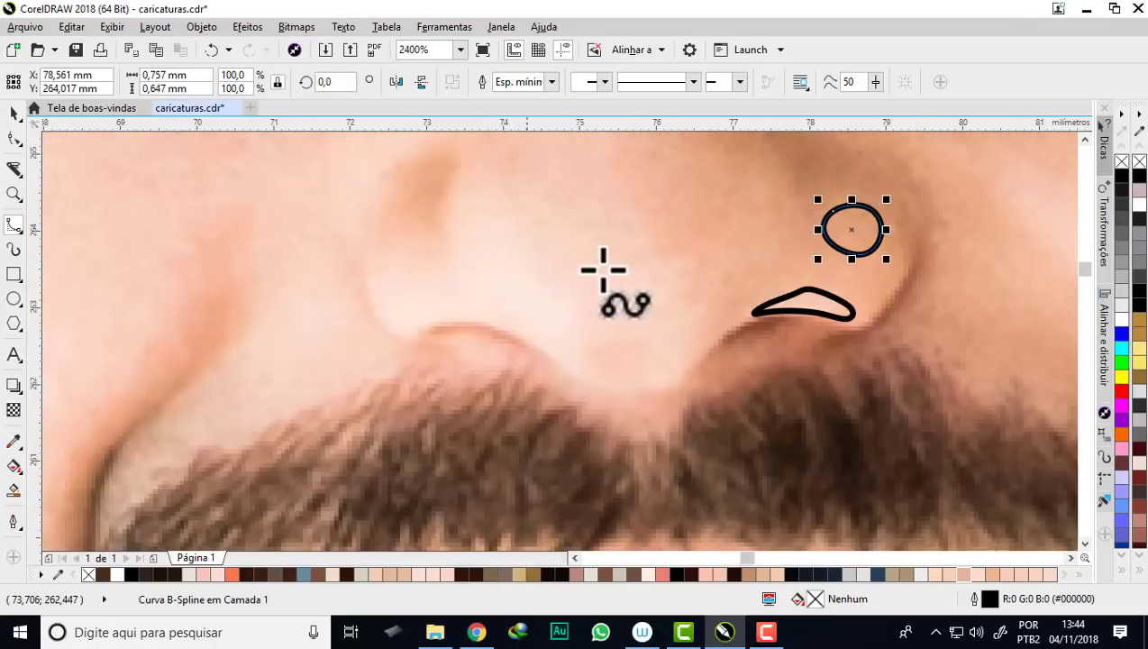
scroll(620, 210, "down", 1)
left_click(620, 202)
left_click(648, 231)
left_click(659, 260)
left_click(652, 291)
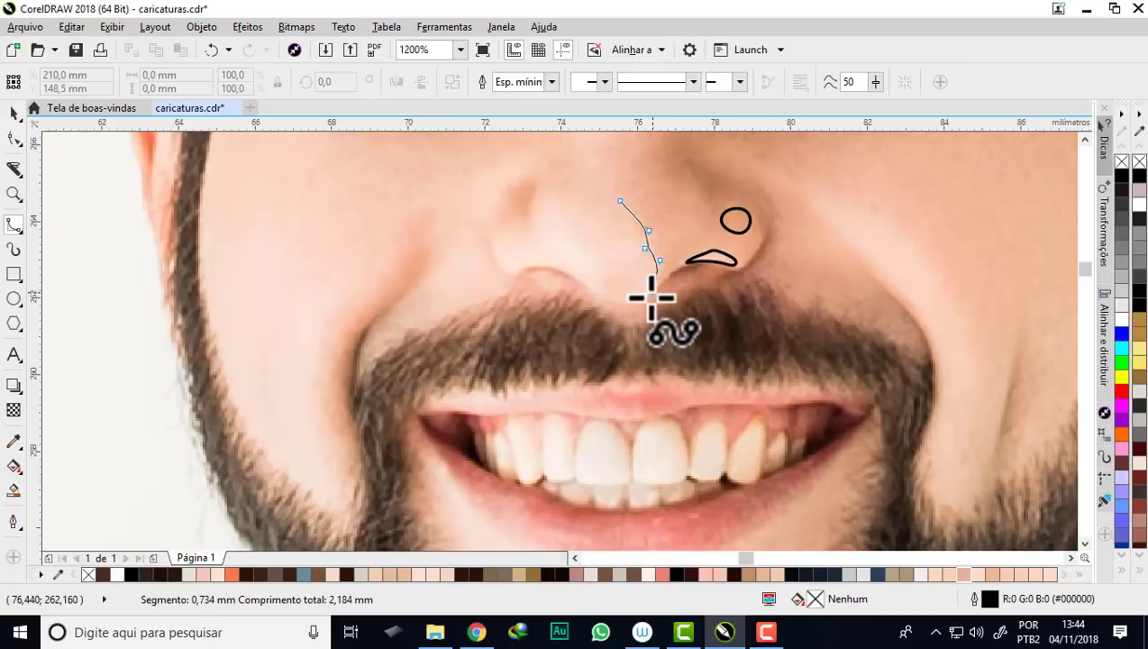
left_click(593, 286)
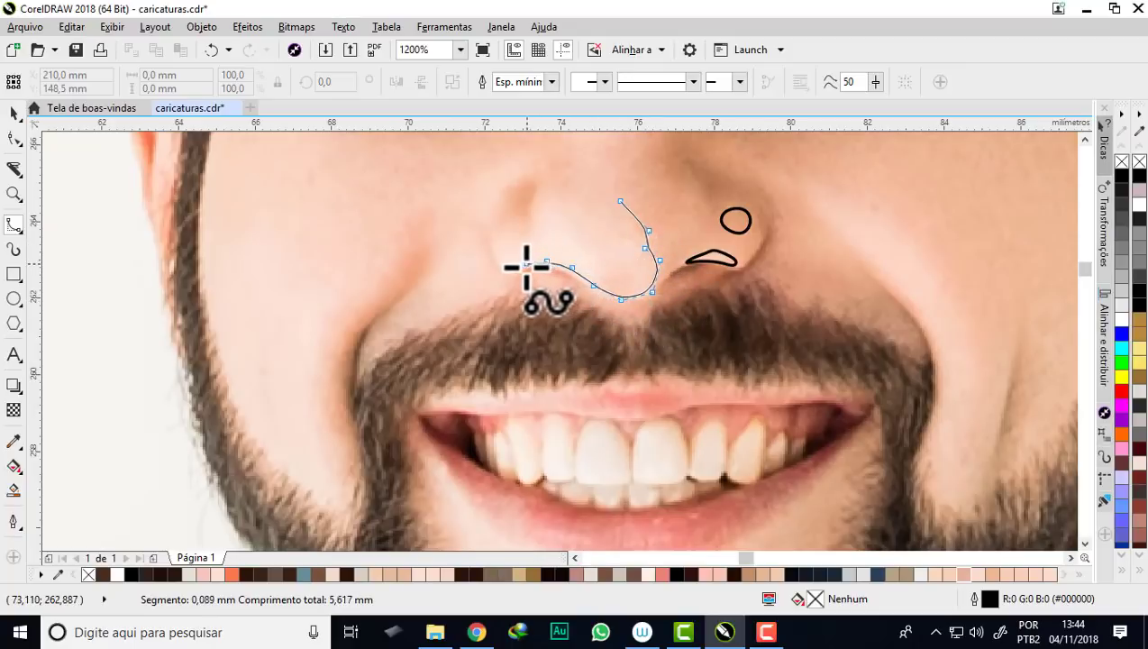
left_click(491, 235)
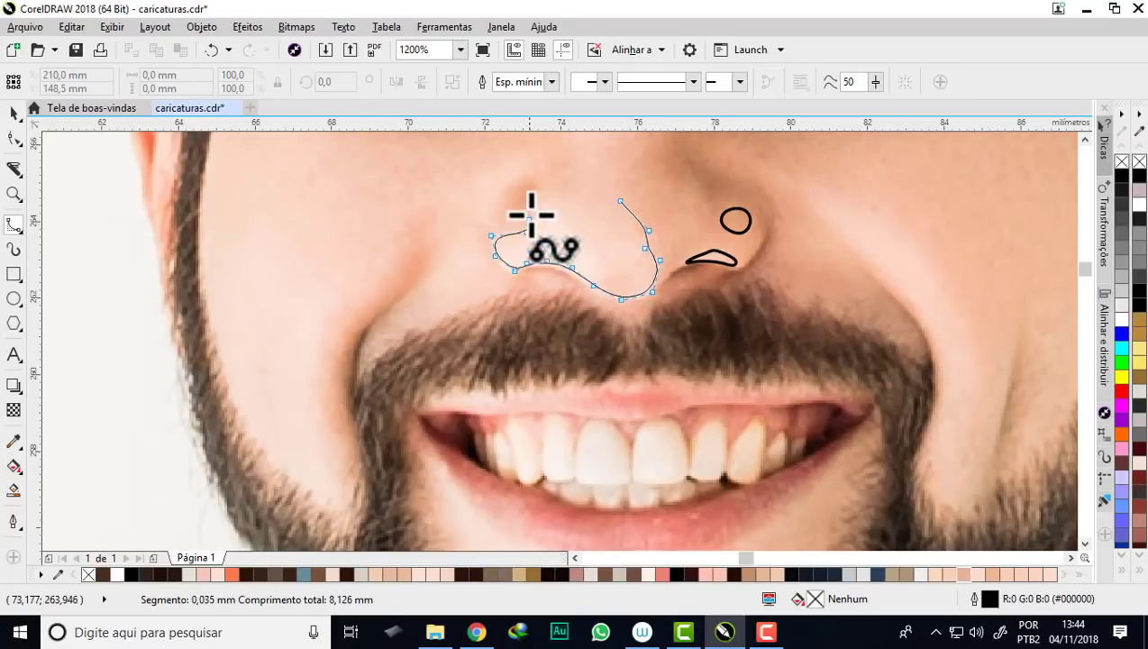
left_click(527, 230)
left_click(532, 201)
left_click(539, 183)
left_click(568, 200)
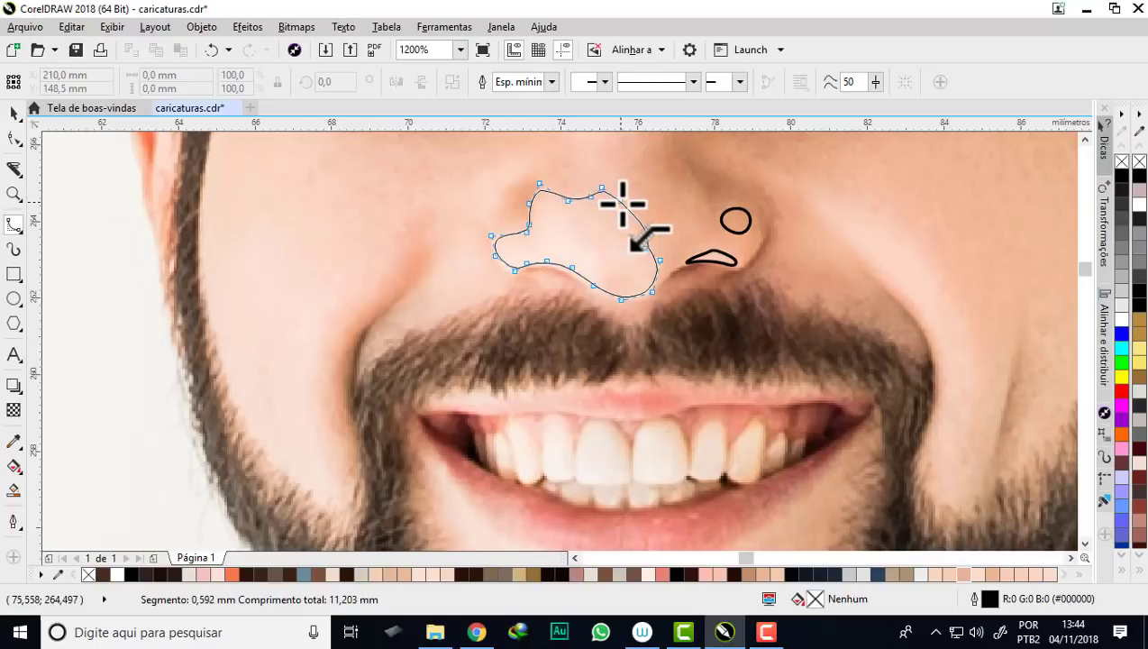
left_click(622, 202)
scroll(537, 244, "down", 3)
scroll(545, 217, "down", 1)
scroll(525, 239, "up", 1)
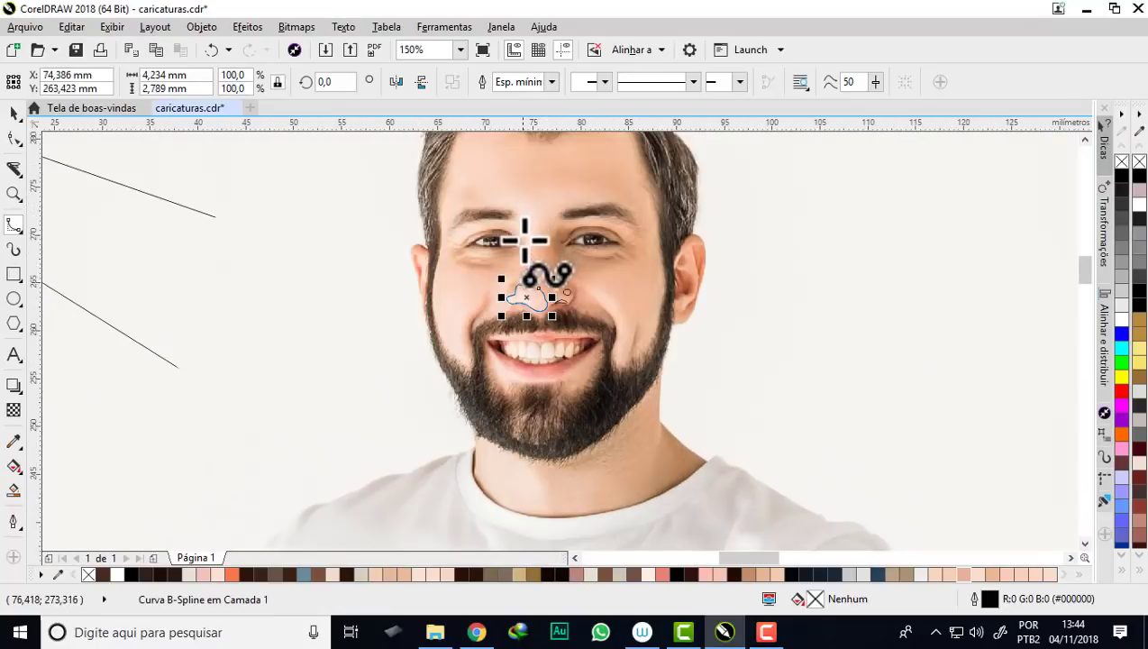
scroll(525, 239, "up", 3)
- Trace a closed highlight outline over the nose bridge
left_click(590, 383)
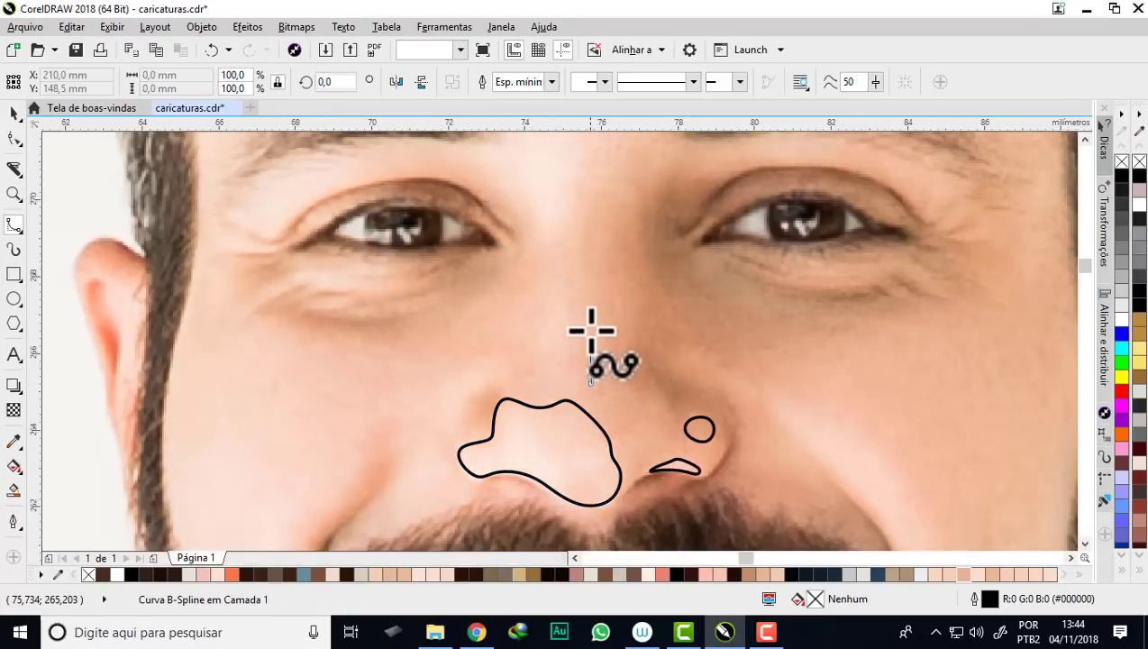
left_click(586, 243)
left_click(569, 211)
left_click(538, 246)
left_click(545, 305)
left_click(541, 367)
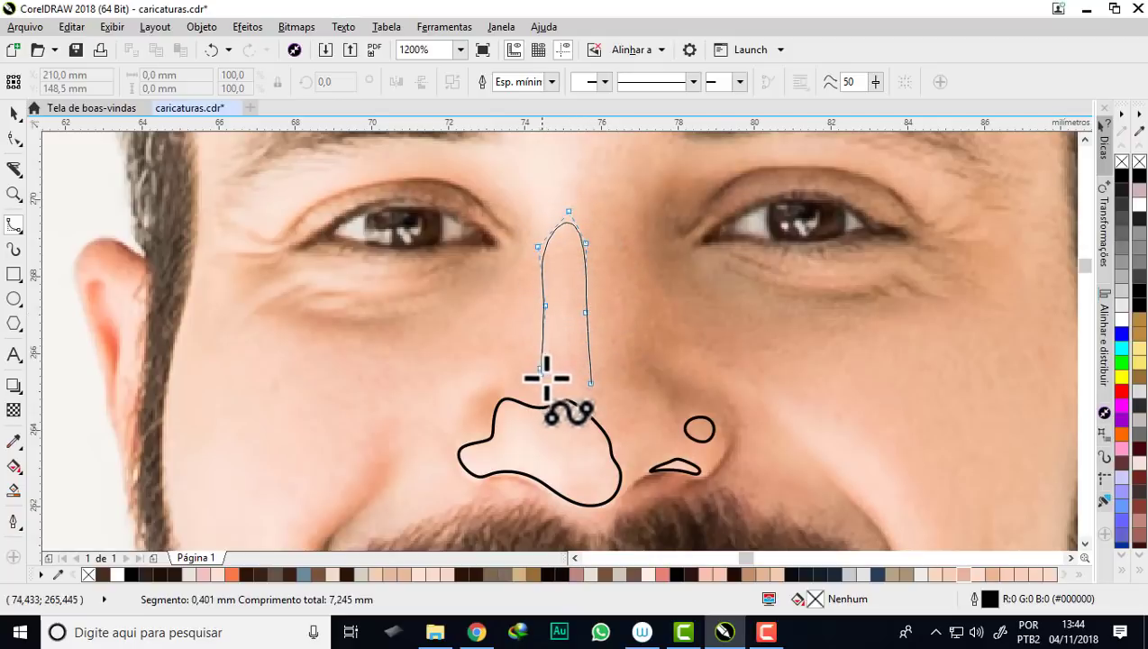
left_click(591, 382)
scroll(593, 385, "down", 1)
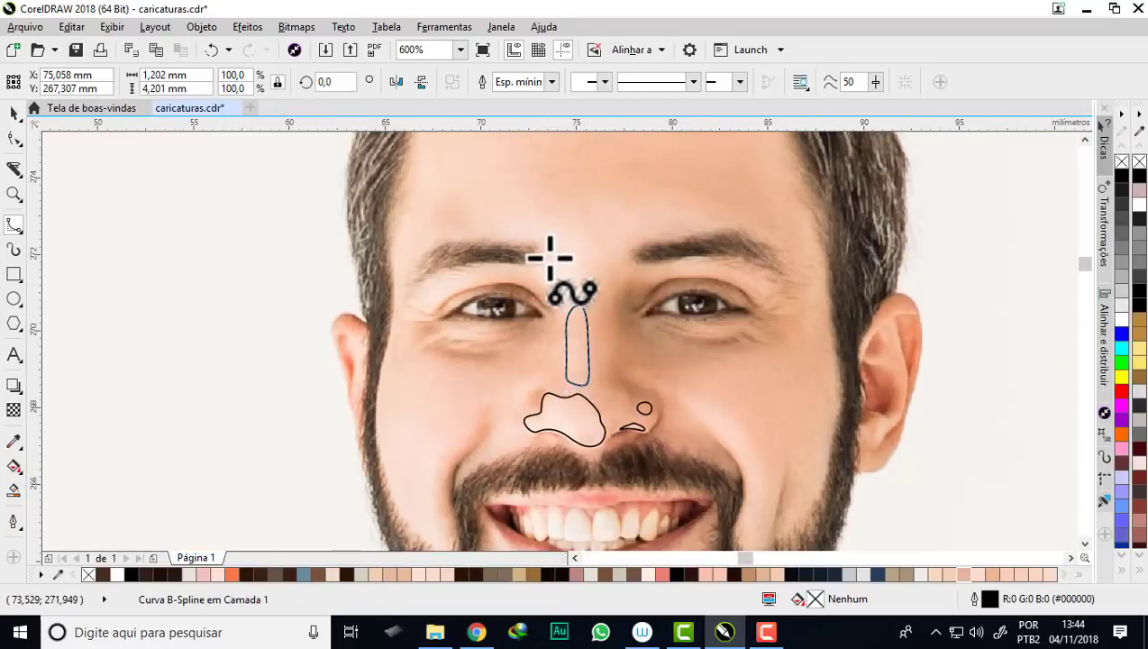
scroll(550, 257, "up", 1)
- Start the forehead highlight outline, tracing from the nose bridge up over the eyebrow
left_click(692, 248)
left_click(621, 309)
left_click(614, 334)
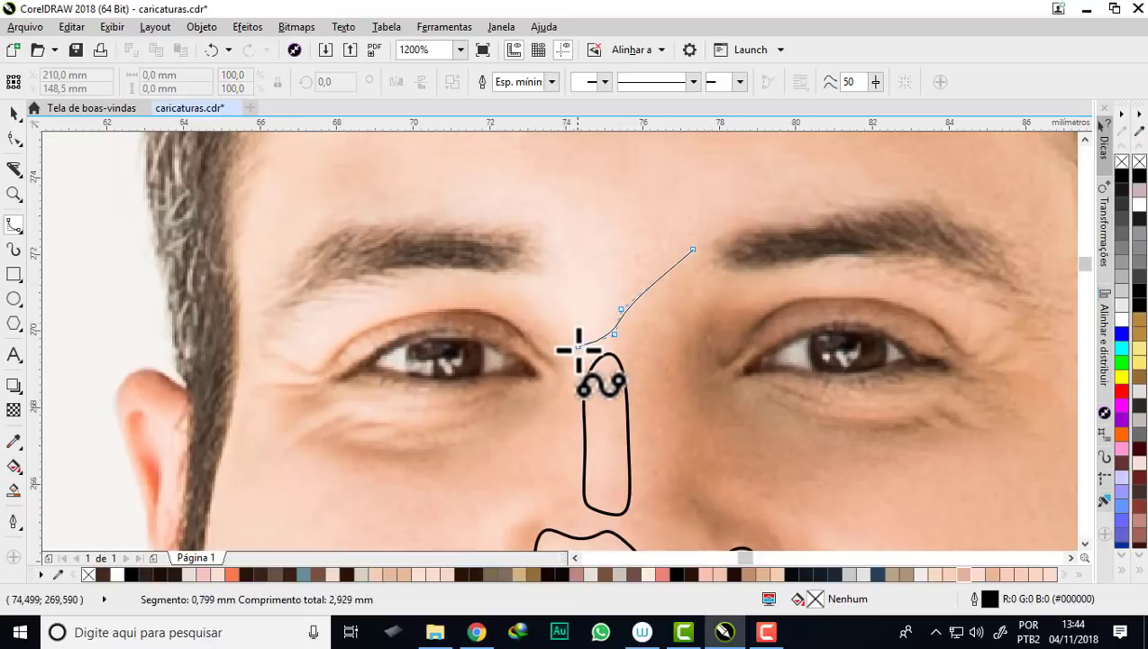
left_click(577, 355)
left_click(541, 313)
left_click(527, 291)
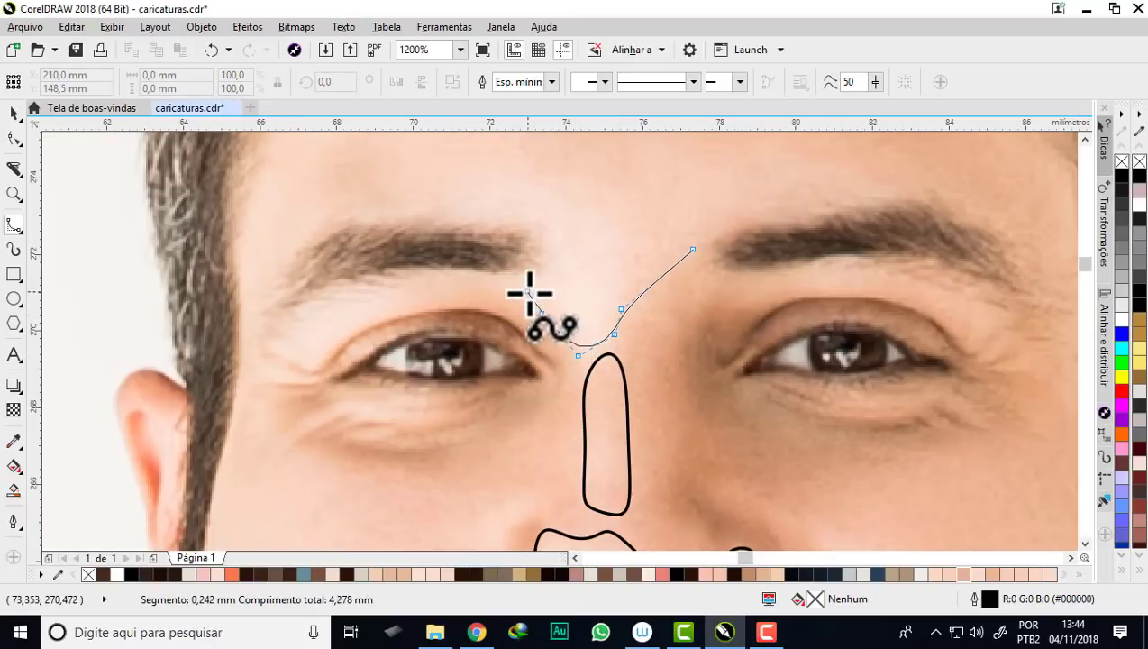
left_click(501, 276)
left_click(560, 277)
left_click(562, 253)
left_click(558, 232)
left_click(524, 222)
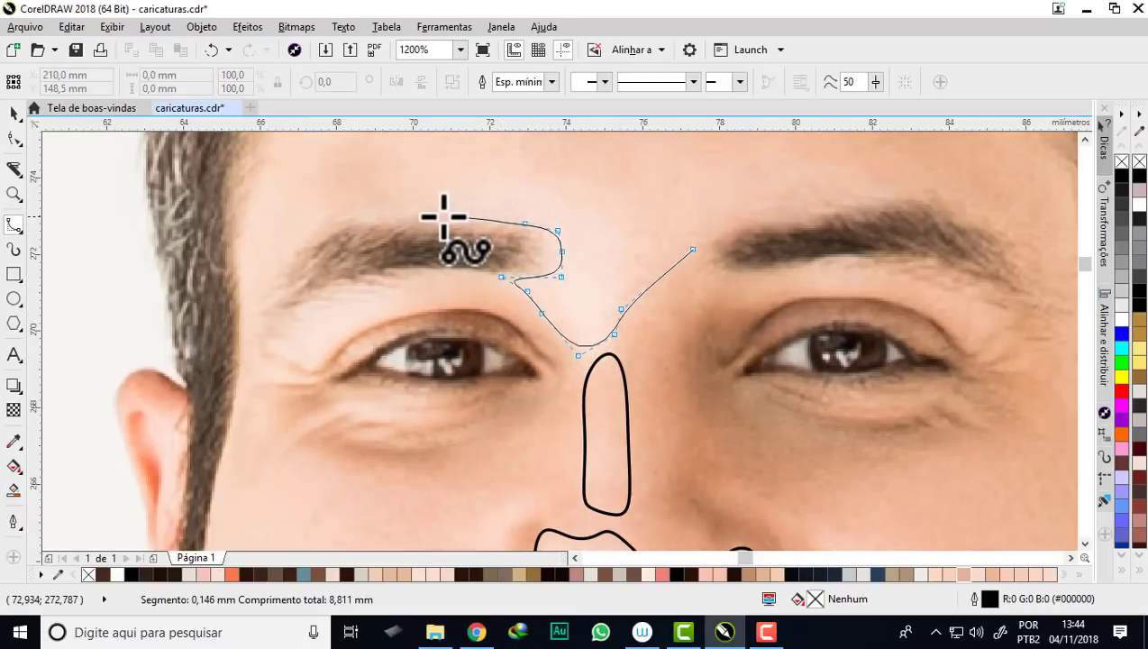
left_click(428, 215)
left_click(387, 143)
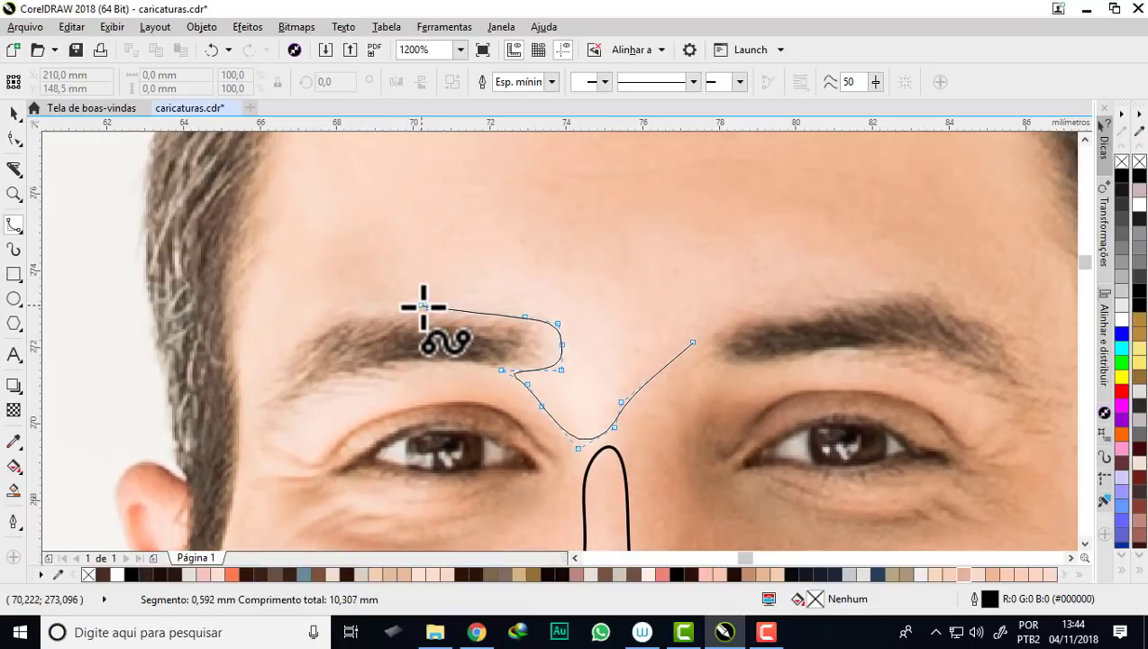
- Complete the forehead highlight, looping above the eyebrow and across the forehead
left_click(385, 305)
left_click(428, 297)
left_click(381, 250)
left_click(373, 204)
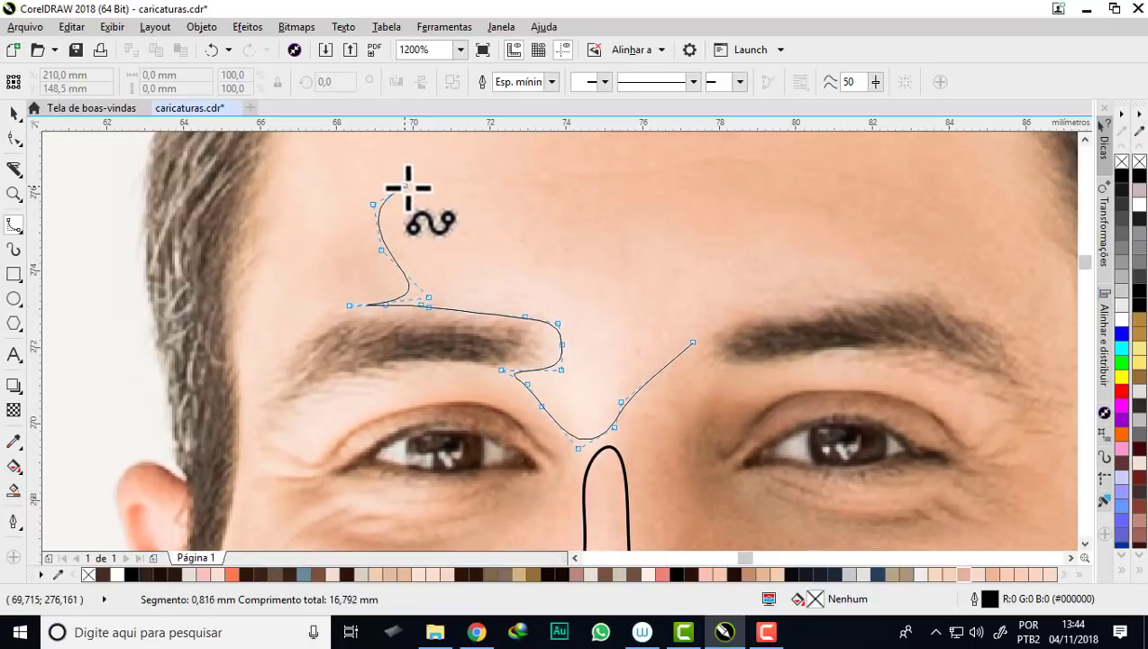
left_click(406, 186)
left_click(481, 181)
left_click(519, 236)
left_click(584, 243)
left_click(665, 232)
left_click(746, 220)
left_click(811, 226)
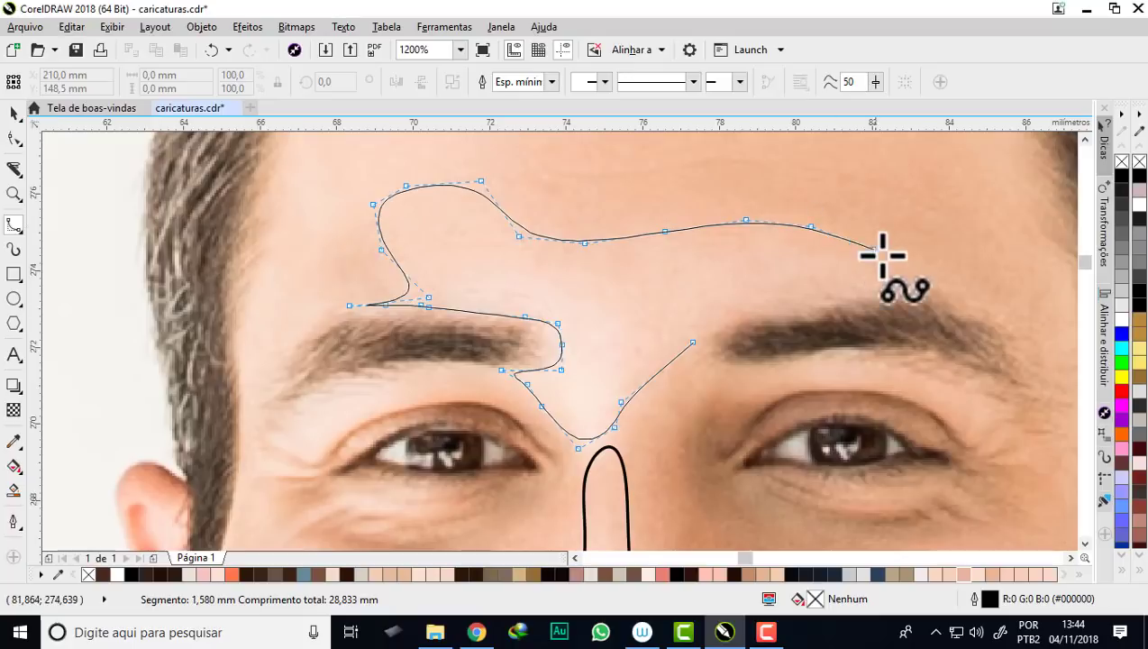
left_click(907, 269)
left_click(816, 291)
double_click(691, 335)
scroll(684, 329, "down", 1)
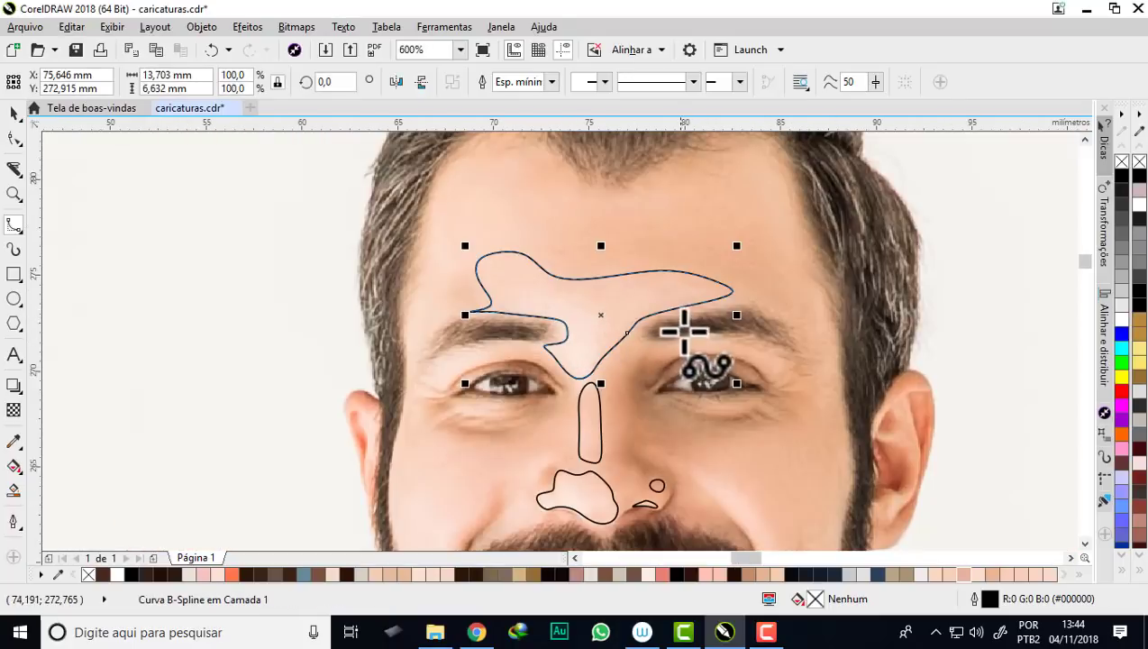
scroll(712, 338, "up", 1)
- Trace a closed highlight outline along the right upper eyelid
left_click(821, 406)
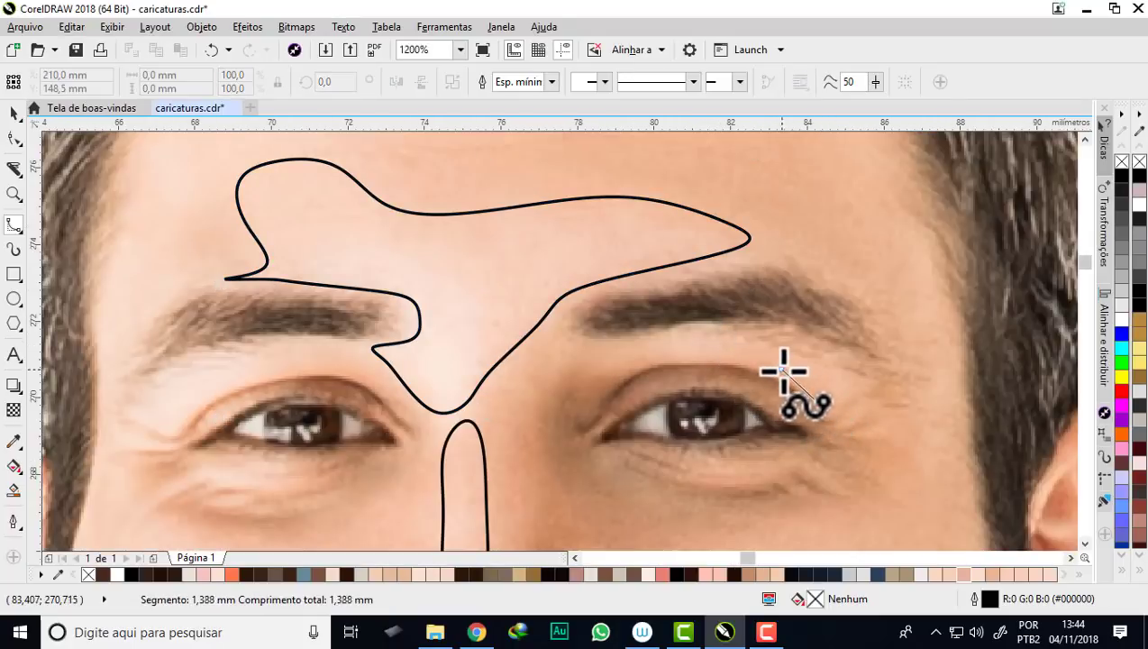
left_click(774, 366)
left_click(715, 360)
left_click(659, 362)
left_click(624, 372)
left_click(603, 351)
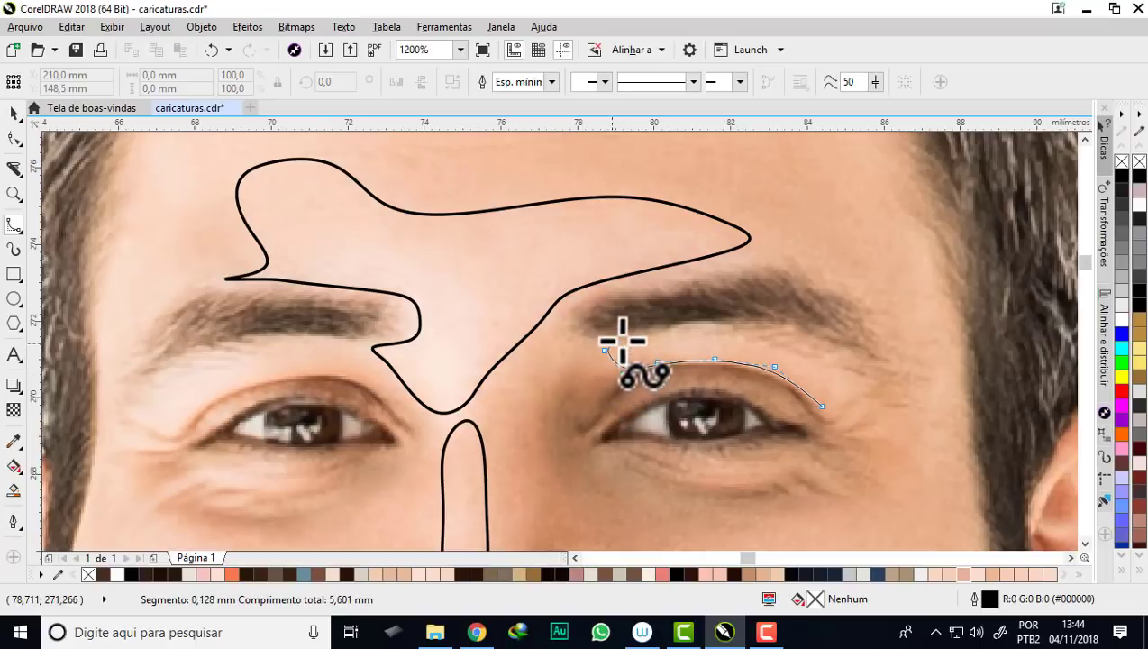
left_click(656, 330)
left_click(716, 331)
left_click(783, 344)
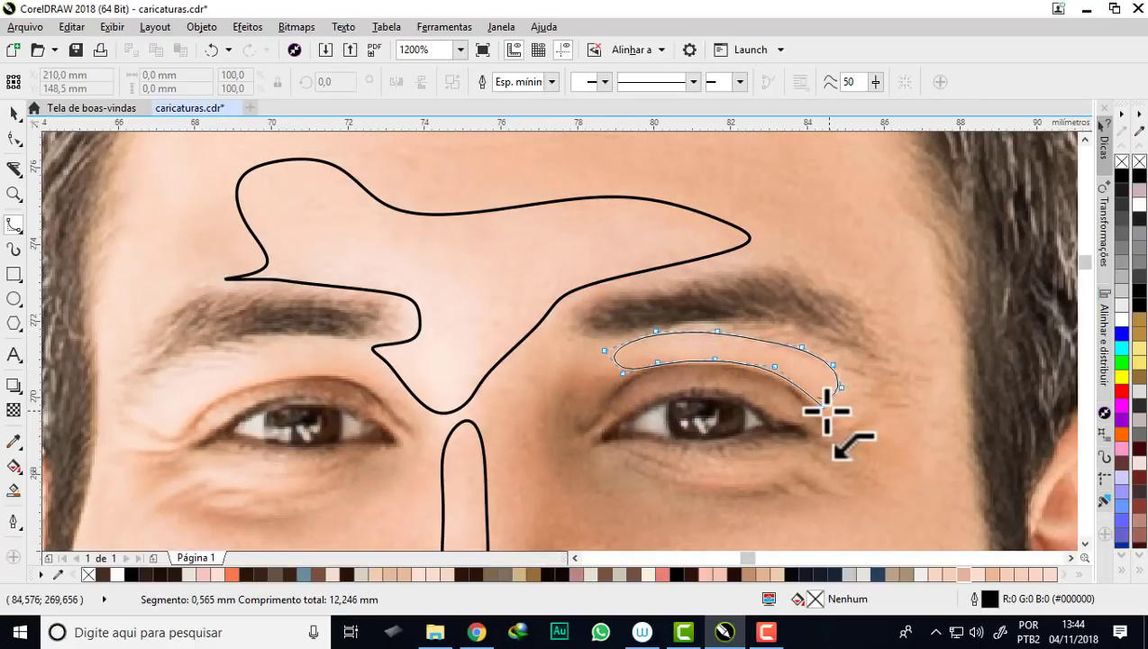
double_click(825, 359)
scroll(825, 358, "down", 2)
scroll(627, 356, "up", 2)
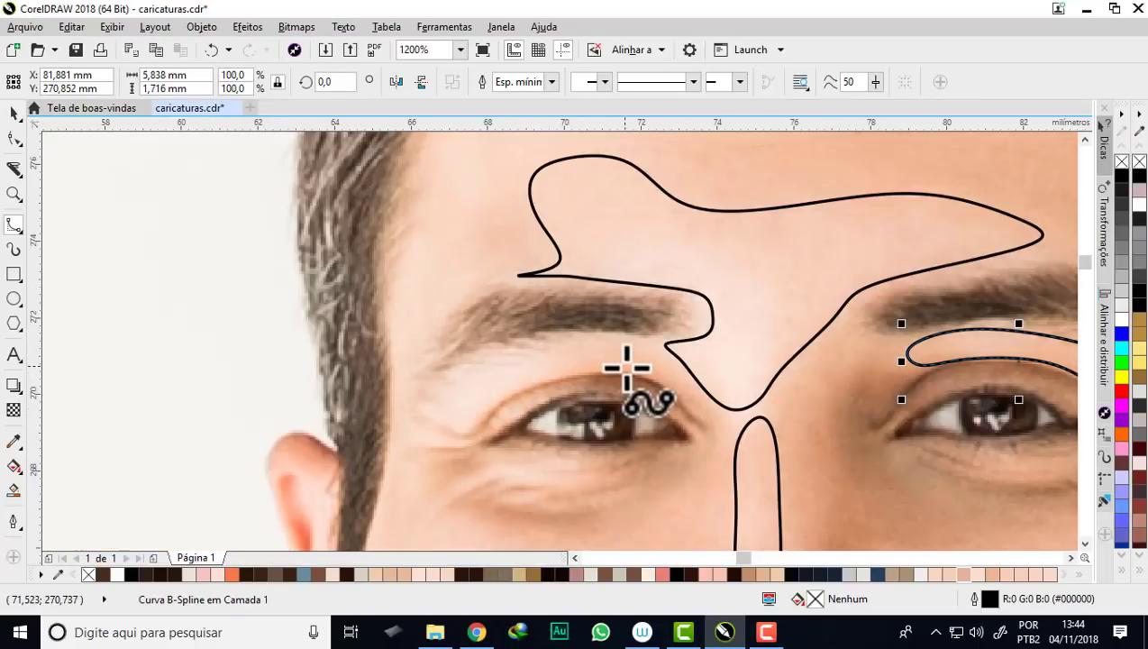
- Trace a closed highlight outline along the left upper eyelid
left_click(635, 366)
left_click(564, 368)
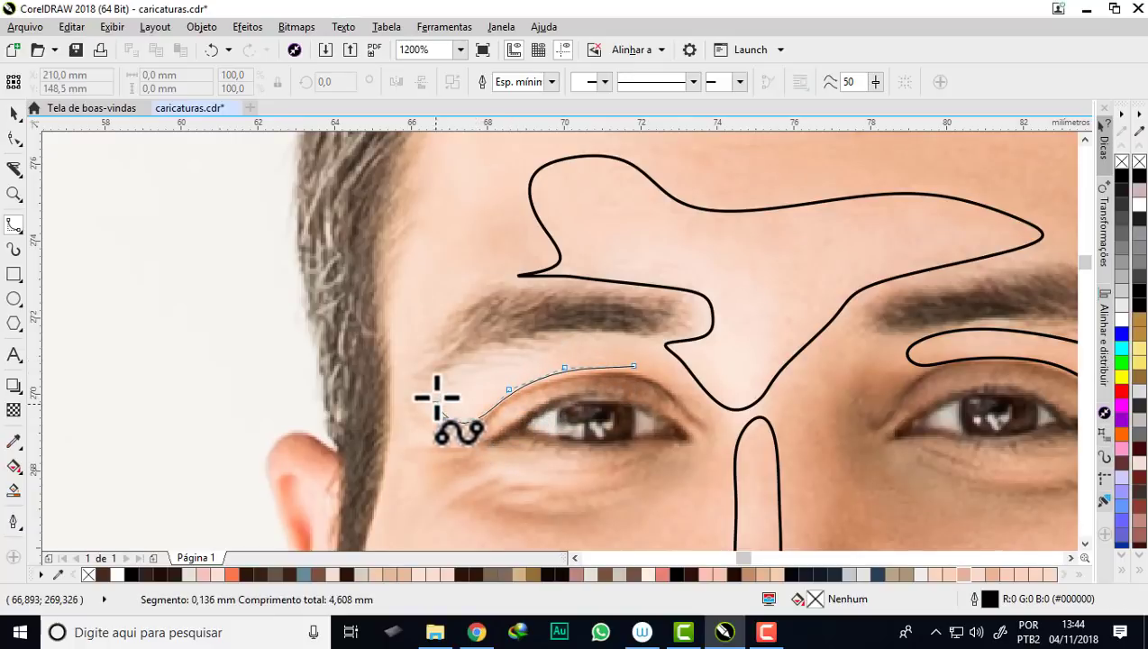
left_click_drag(437, 396, 624, 352)
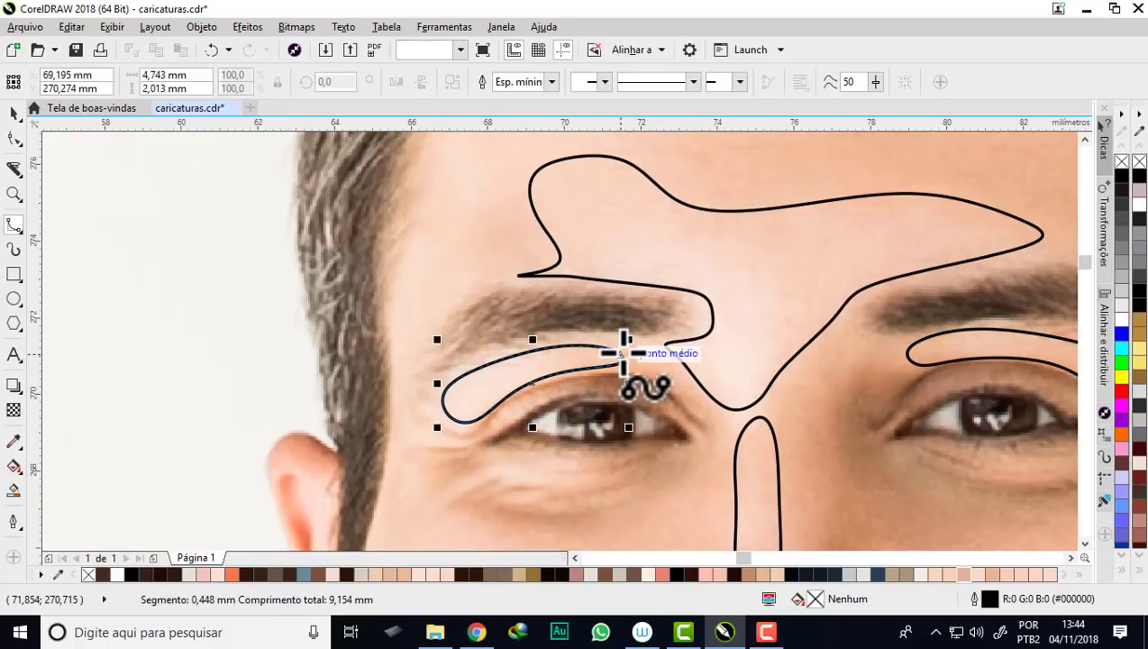
scroll(624, 353, "down", 1)
scroll(564, 282, "down", 1)
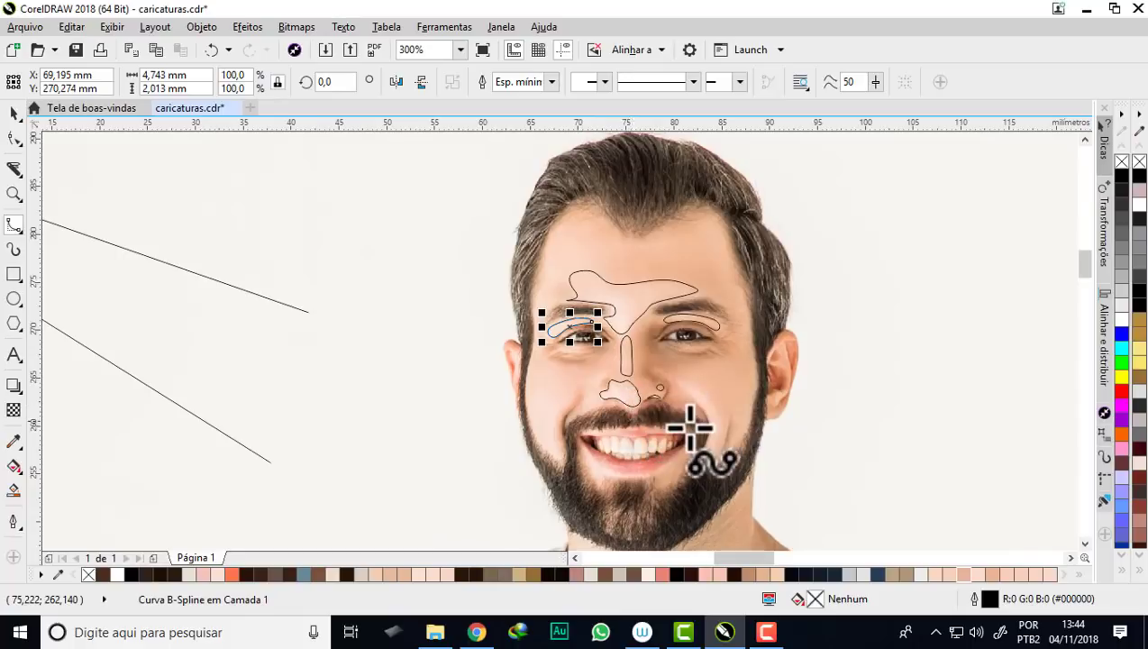
scroll(689, 428, "up", 1)
scroll(739, 414, "up", 1)
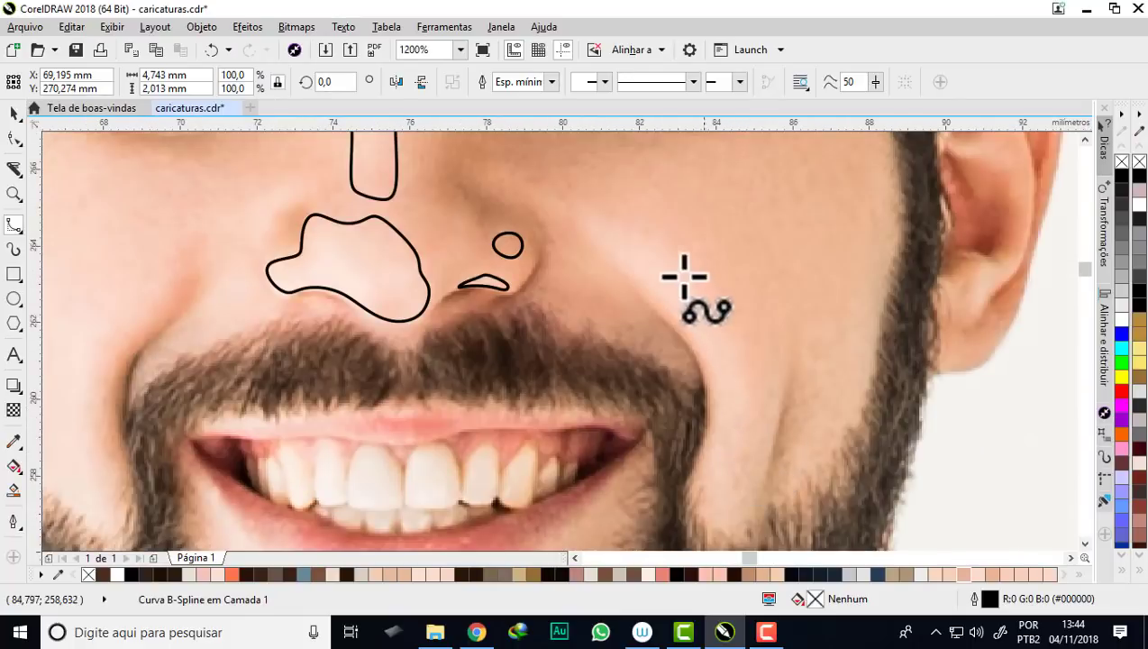
- Trace a closed highlight along the cheek fold from beside the nose down toward the moustache
left_click(580, 205)
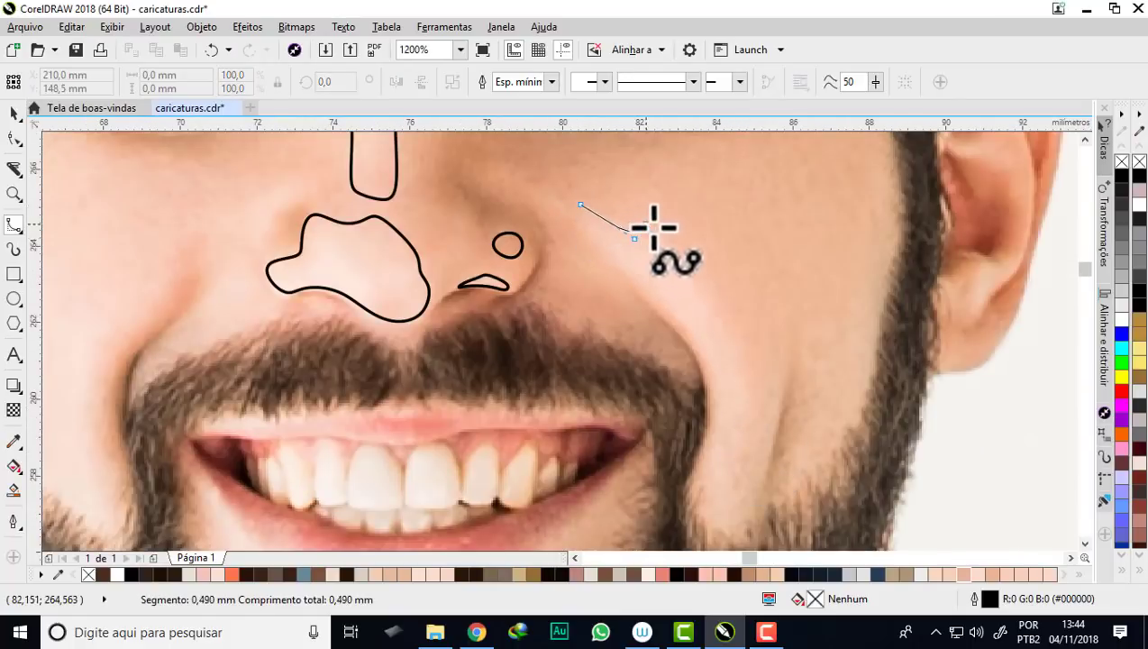
mouse_move(653, 228)
left_mouse_down()
mouse_move(713, 305)
mouse_move(740, 377)
mouse_move(732, 435)
left_mouse_up()
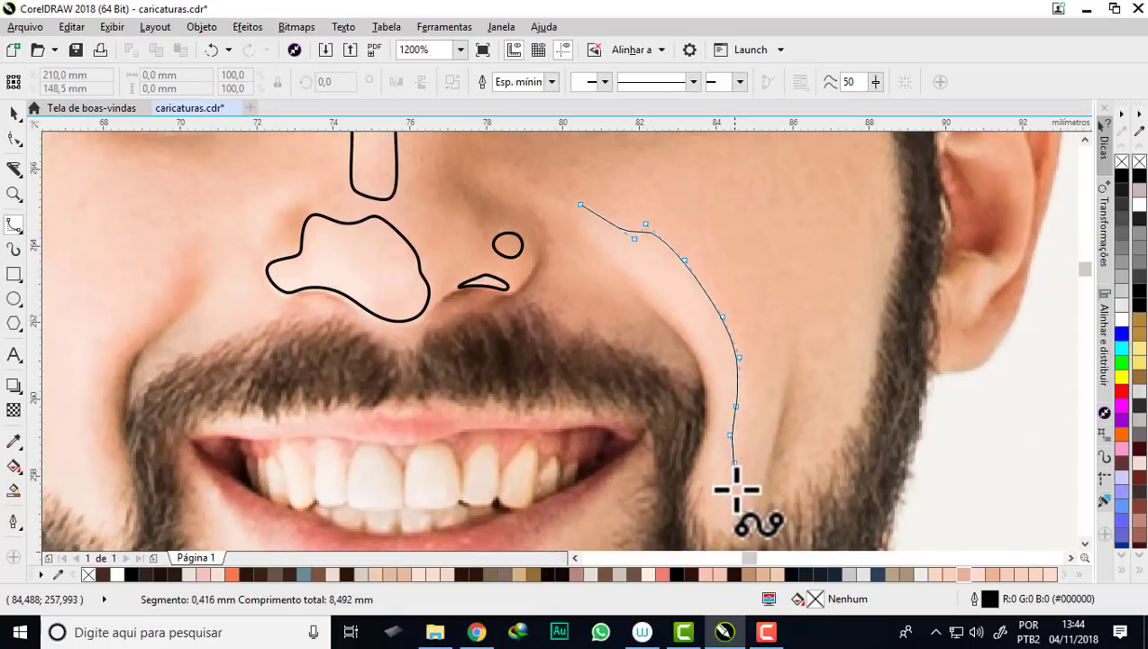
mouse_move(736, 489)
left_mouse_down()
mouse_move(695, 512)
mouse_move(715, 391)
mouse_move(685, 325)
left_mouse_up()
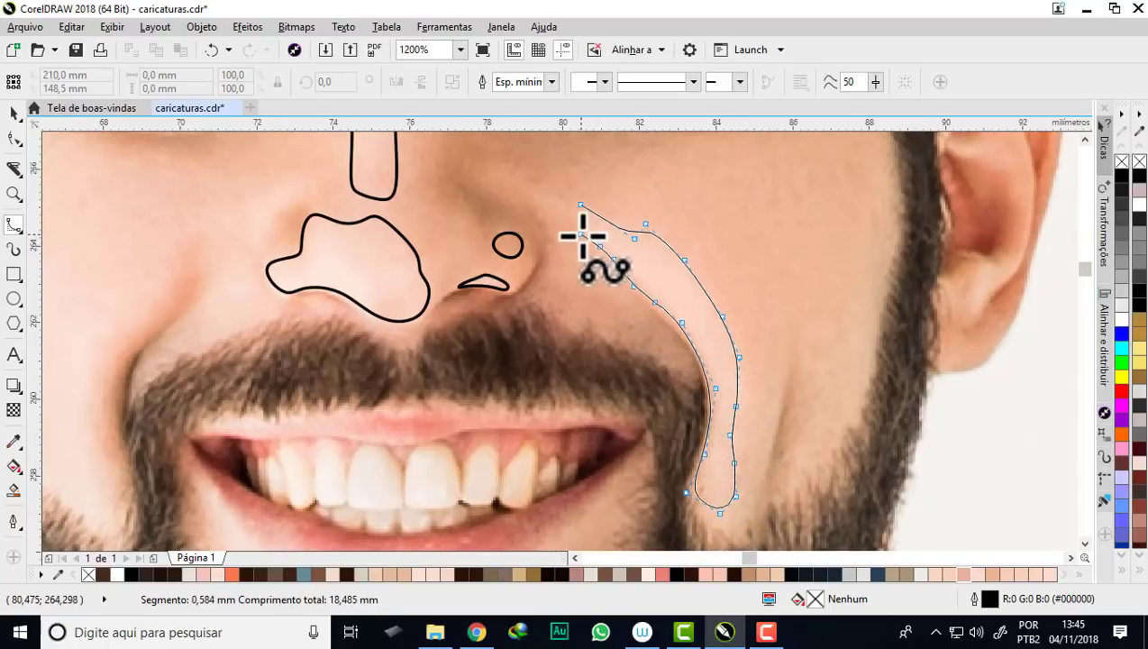
left_click(581, 209)
scroll(546, 269, "down", 3)
- Trace a closed highlight below the lower lip, reaching up to the mouth-corner fold
scroll(505, 289, "up", 2)
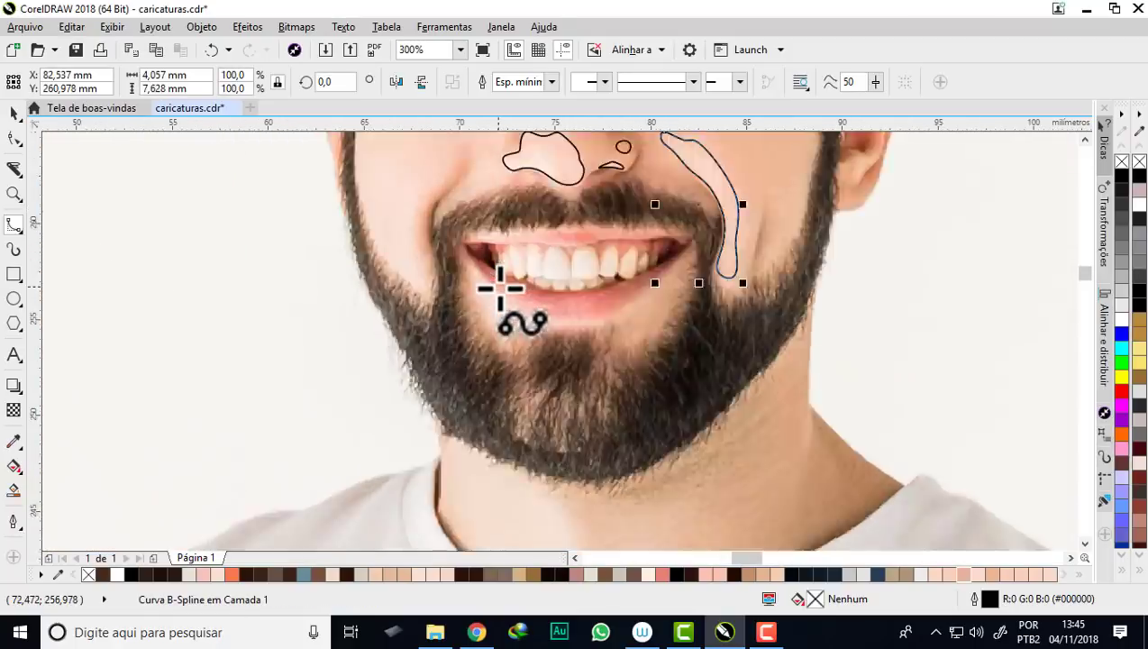
scroll(667, 383, "up", 2)
left_click(701, 369)
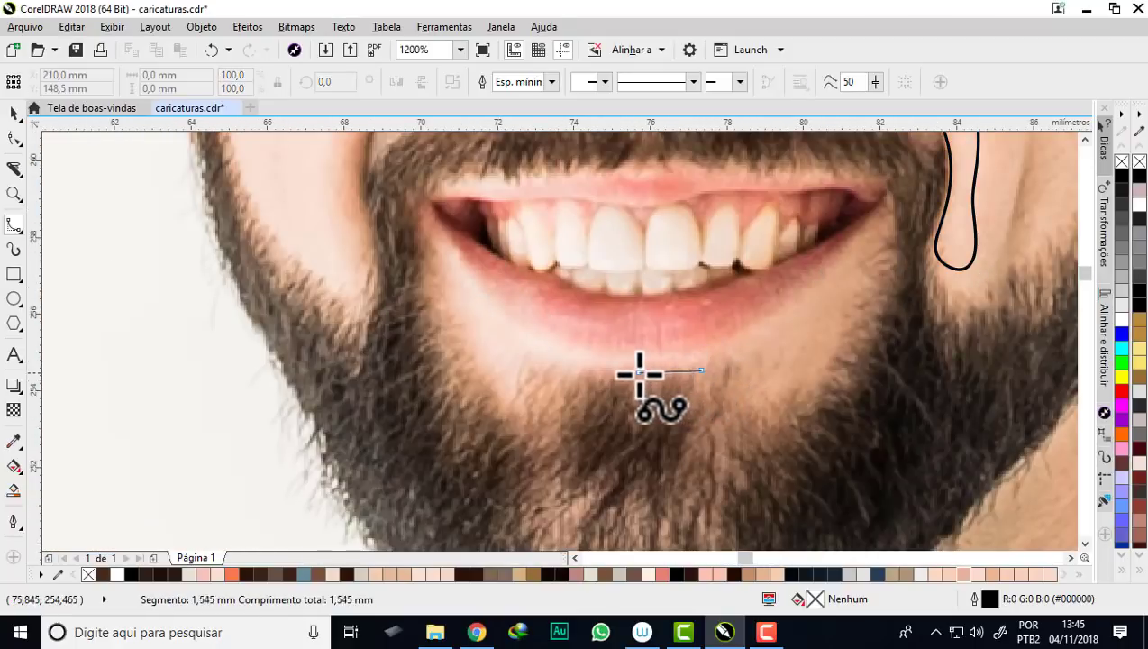
left_click(637, 372)
left_click(584, 366)
left_click(544, 355)
left_click(515, 369)
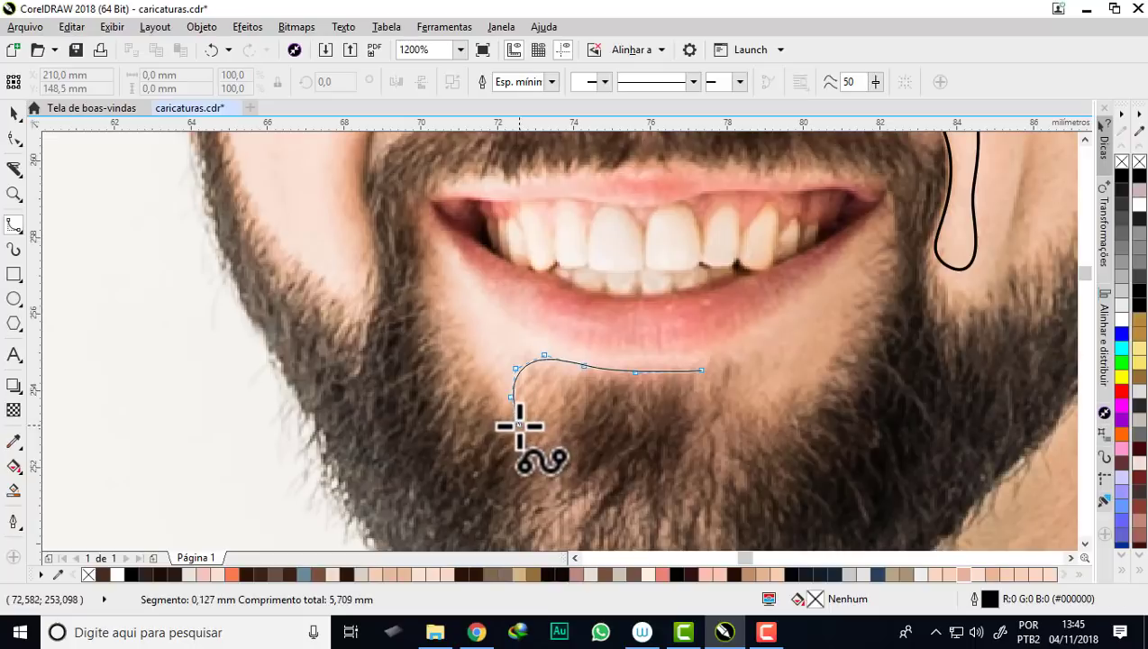
left_click(519, 423)
left_click(461, 317)
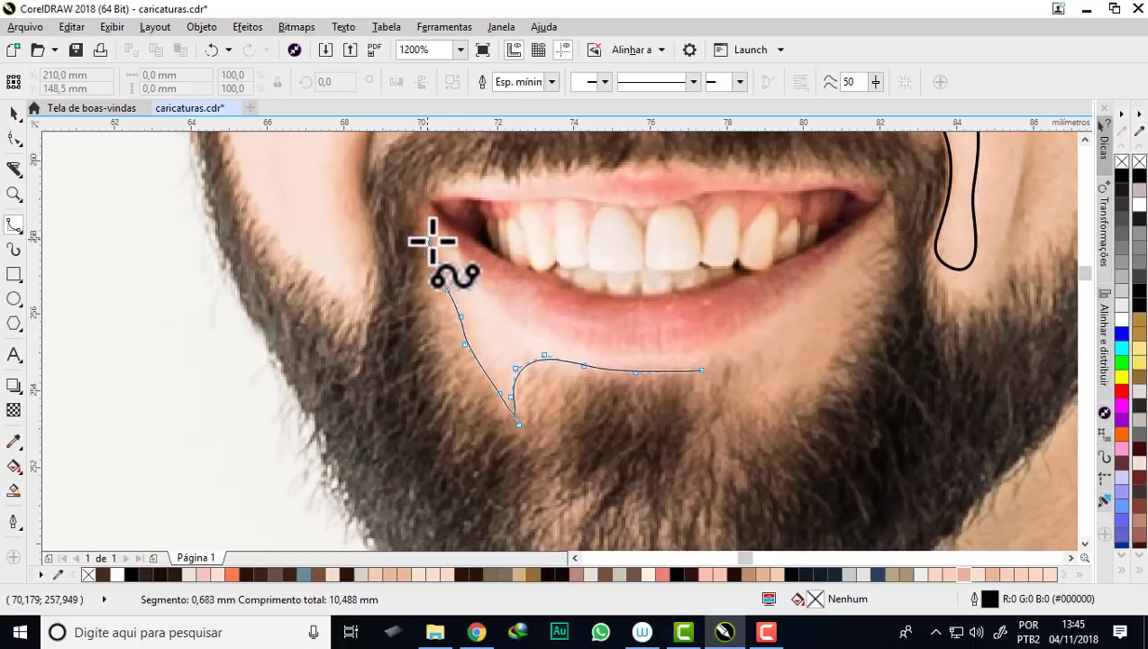
left_click(429, 239)
left_click(449, 260)
left_click(503, 318)
left_click(514, 330)
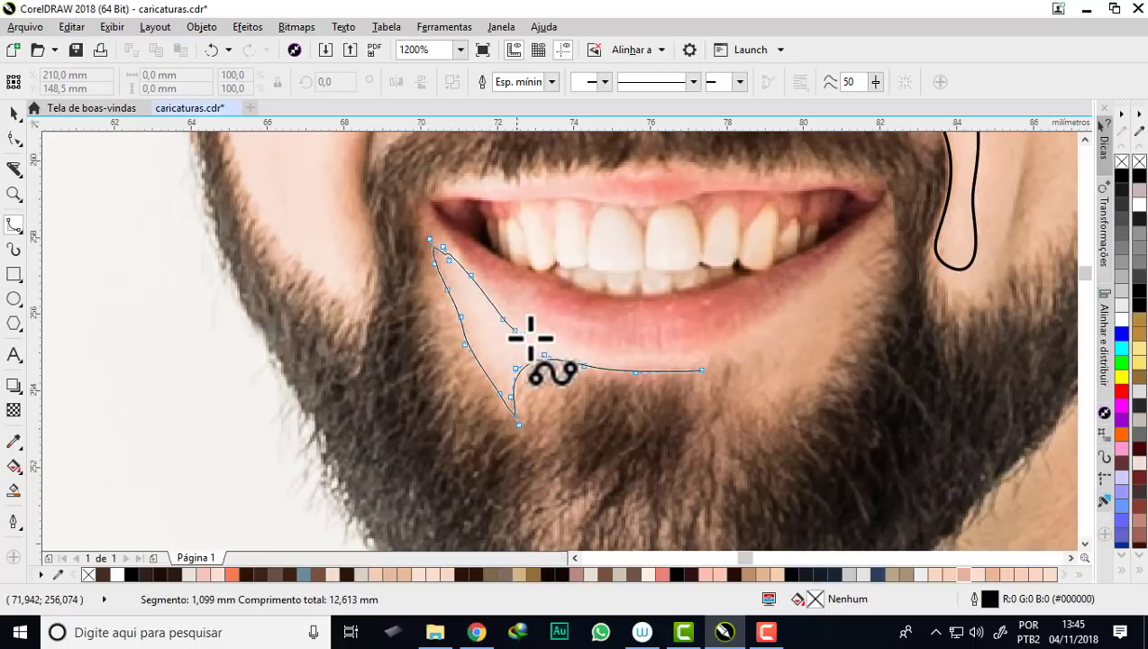
left_click(558, 346)
left_click(609, 356)
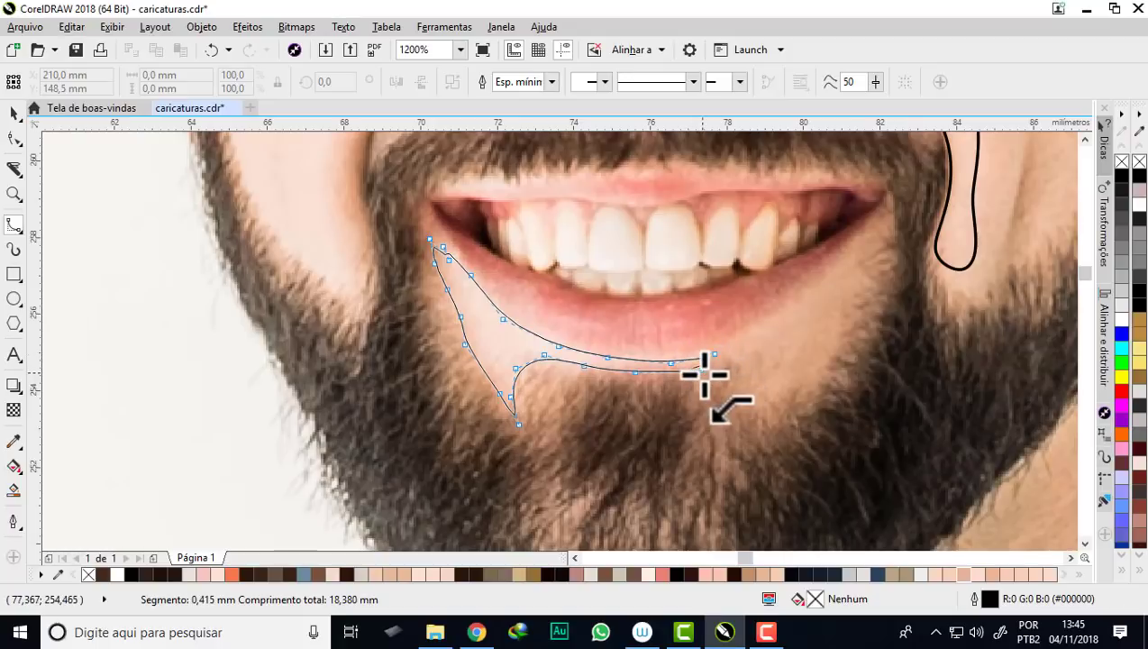
double_click(705, 375)
scroll(525, 307, "up", 2)
- Trace a closed highlight streak along the lower lip edge
left_click(695, 360)
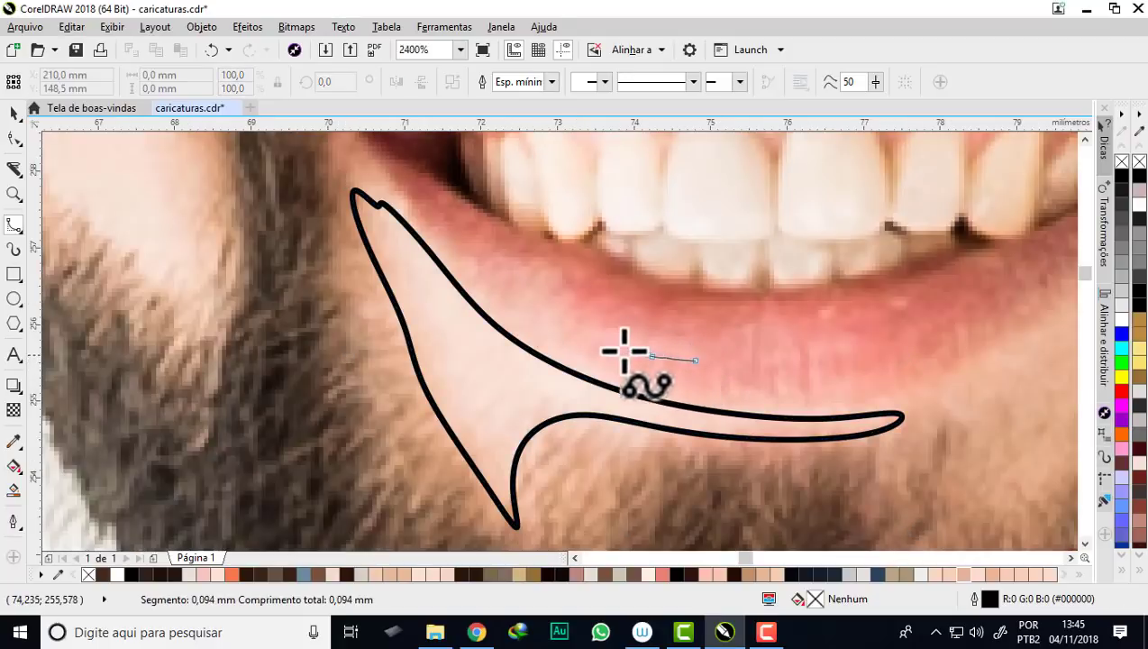
left_click(601, 358)
left_click(570, 327)
left_click(522, 320)
left_click(488, 291)
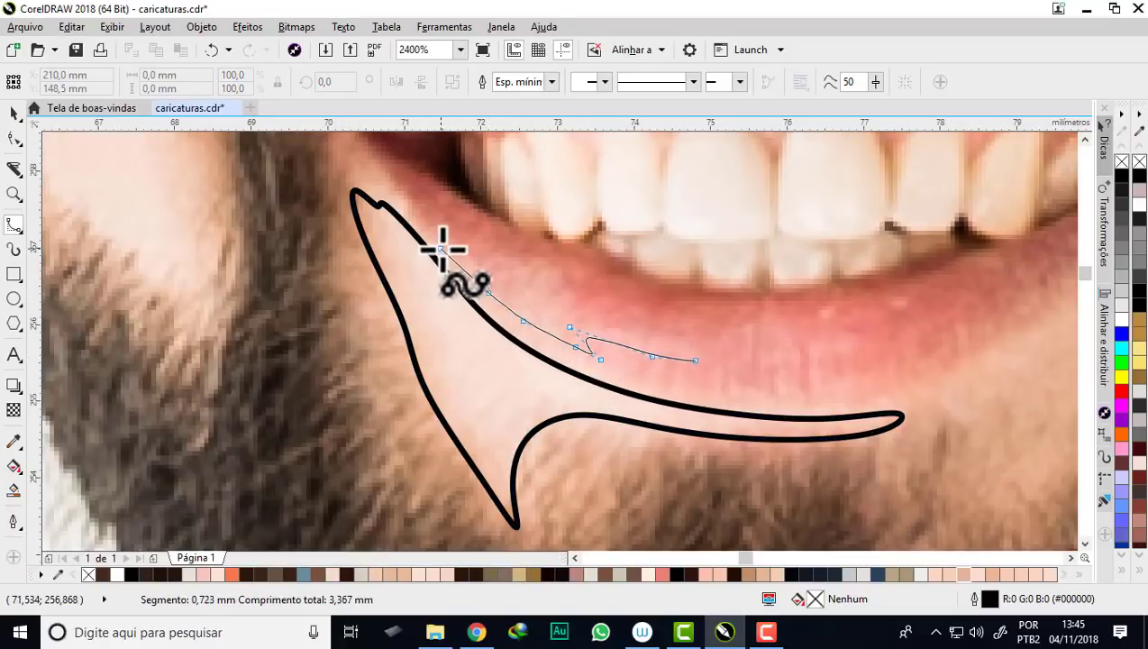
left_click(493, 264)
left_click(540, 280)
left_click(551, 301)
left_click(604, 325)
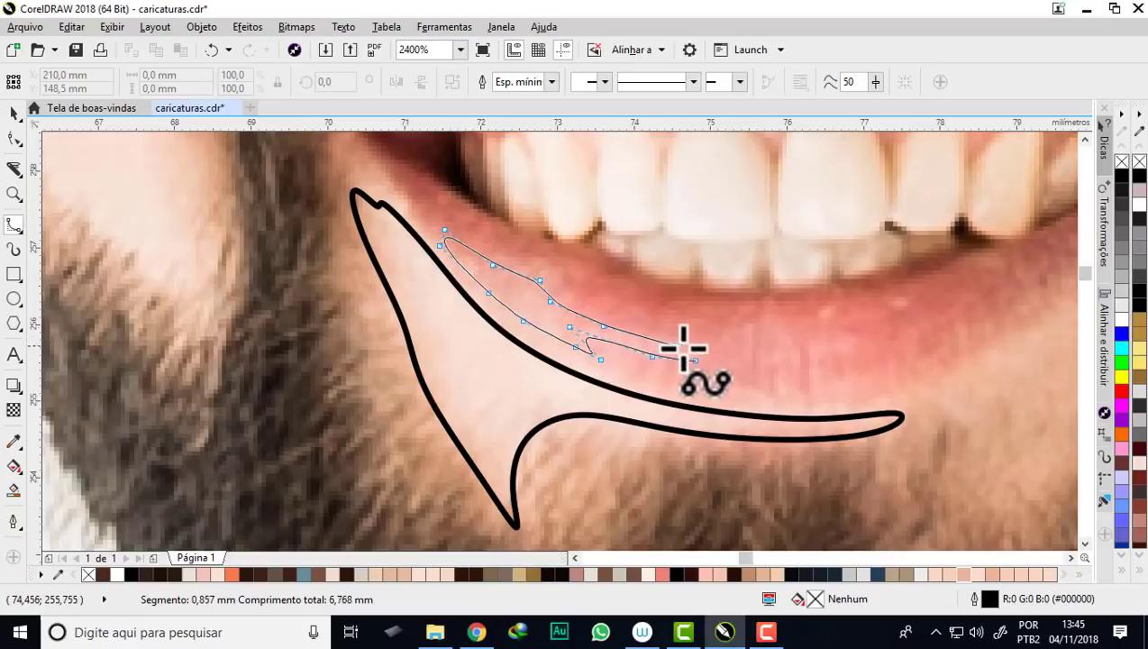
left_click(701, 360)
- Trace a small closed highlight oval on the right side of the lower lip
left_click(881, 349)
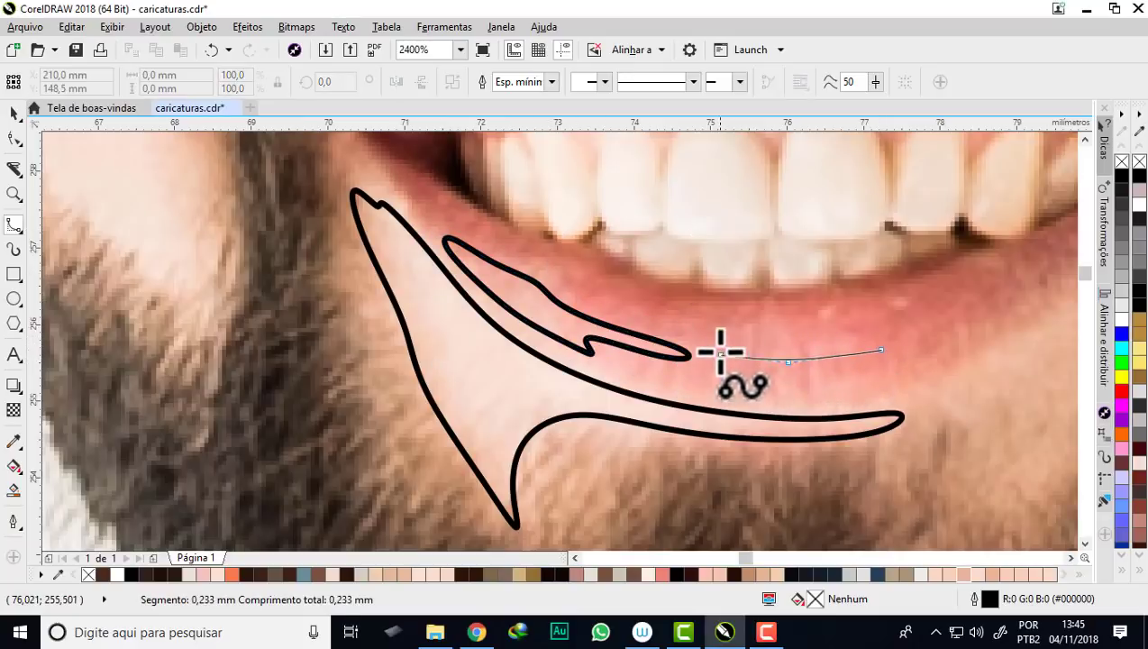
left_click(726, 342)
left_click(930, 314)
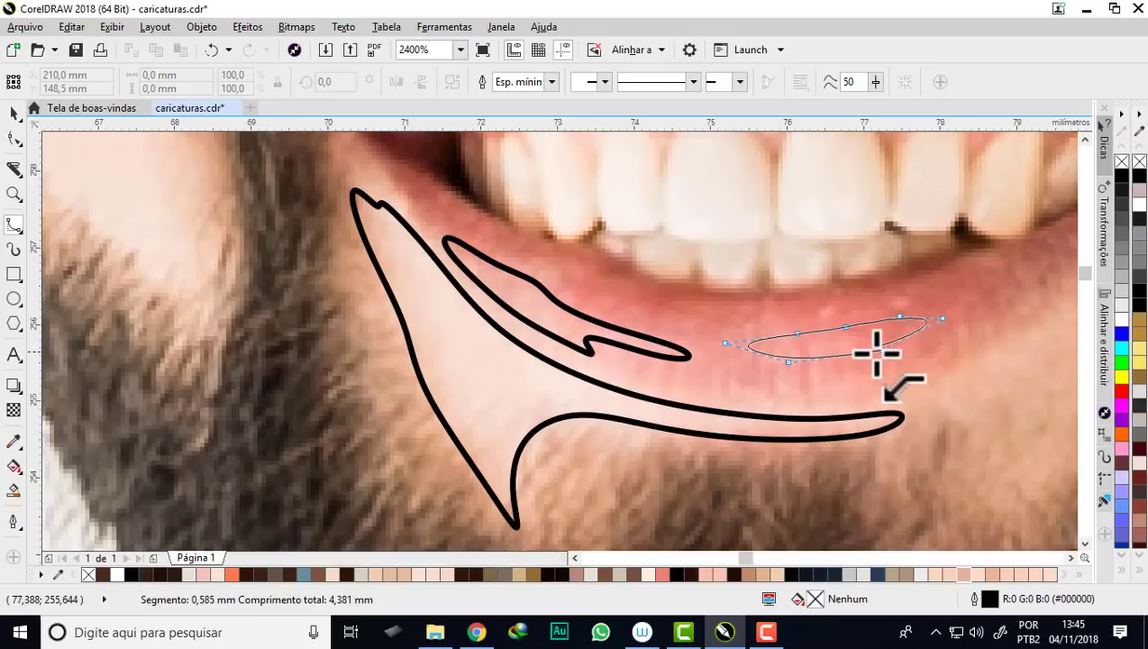
left_click(879, 350)
left_click(750, 332)
- Fill the eleven traced highlight shapes with white and remove their outlines
scroll(750, 331, "down", 2)
scroll(620, 336, "down", 2)
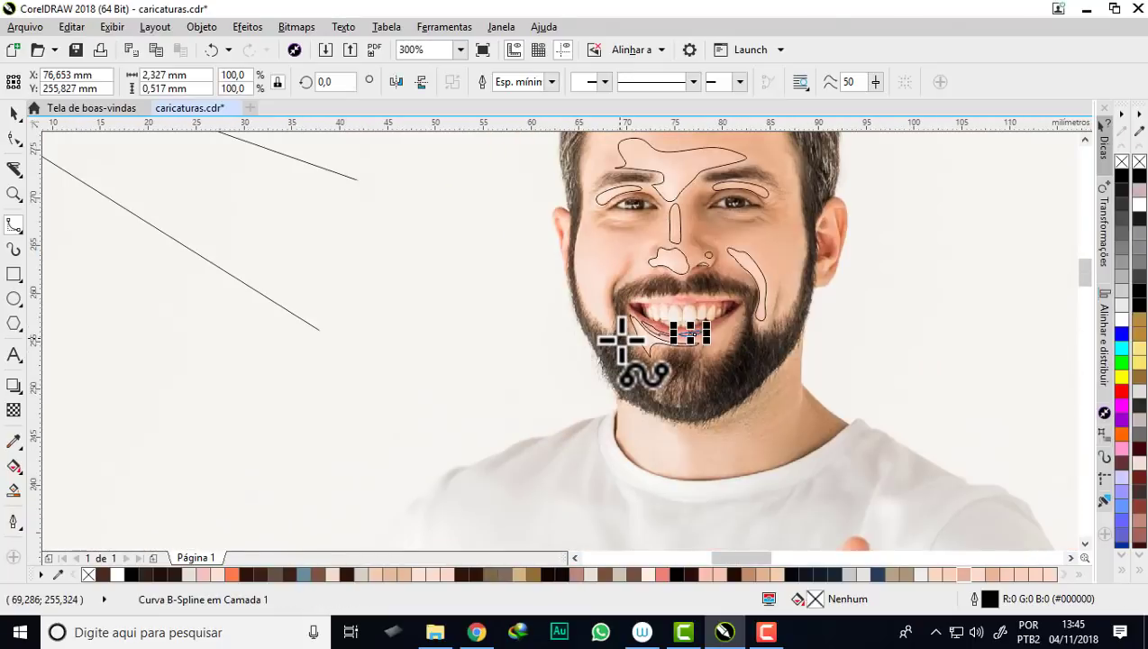
scroll(620, 337, "down", 2)
scroll(652, 369, "up", 2)
scroll(641, 397, "down", 2)
scroll(662, 307, "up", 2)
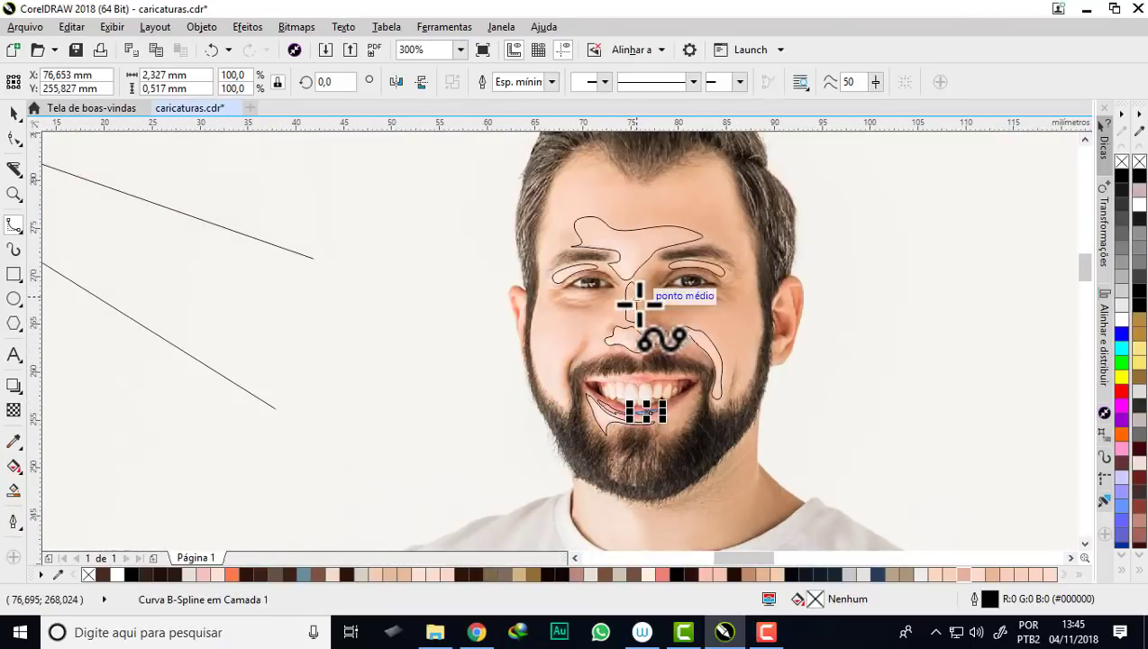
scroll(606, 347, "down", 3)
scroll(728, 345, "up", 3)
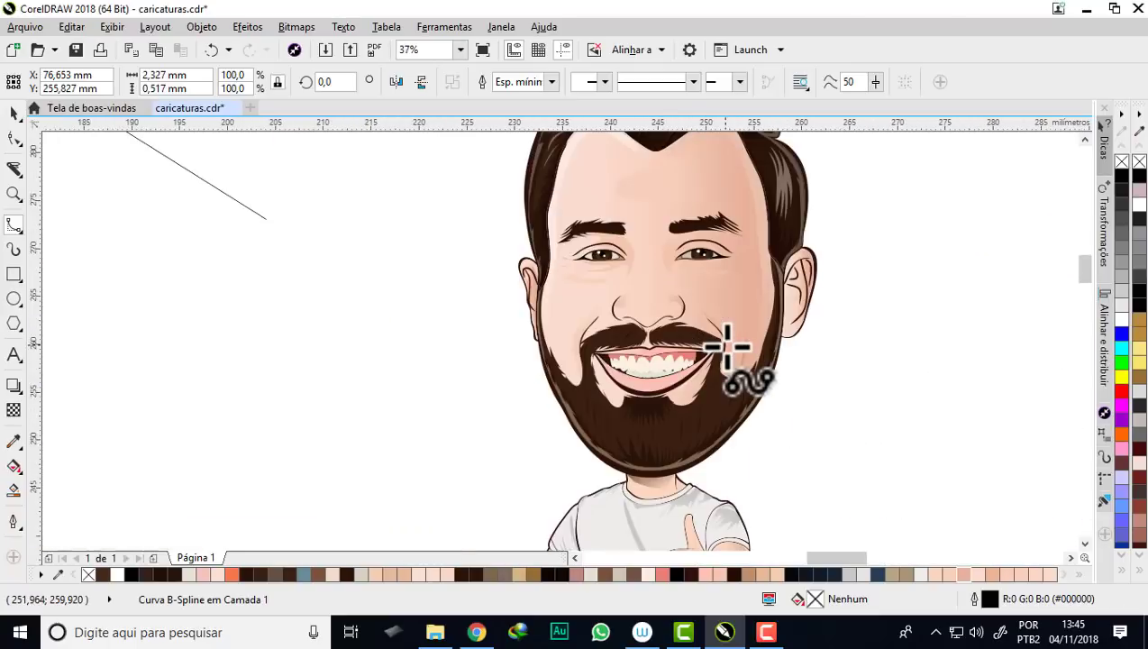
scroll(728, 345, "down", 3)
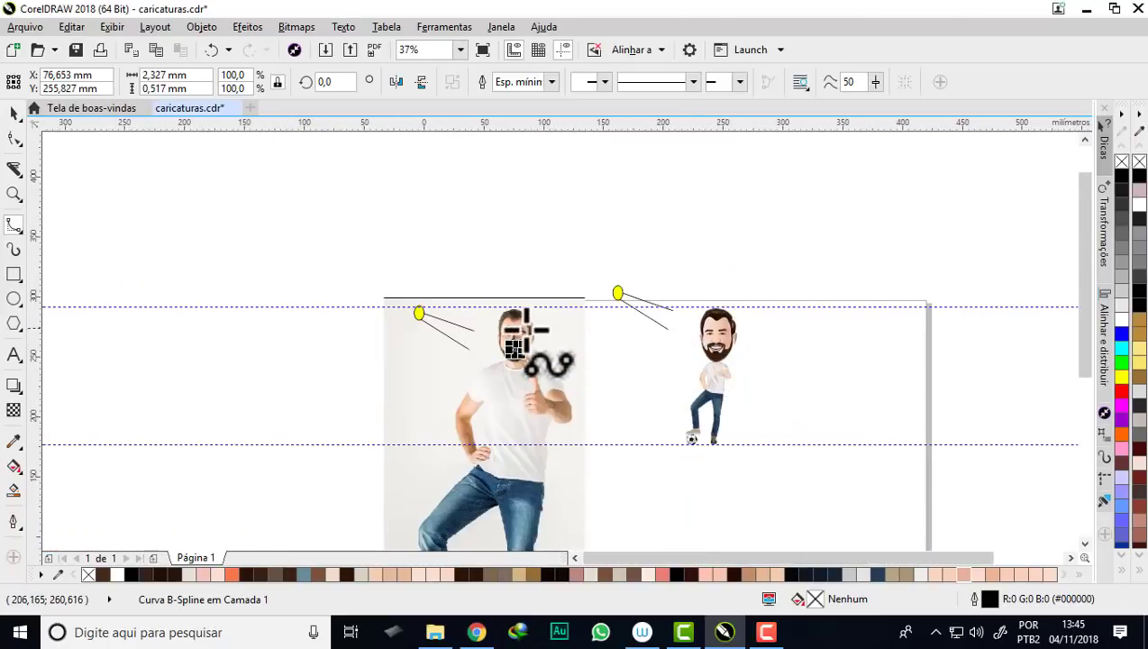
scroll(516, 343, "up", 3)
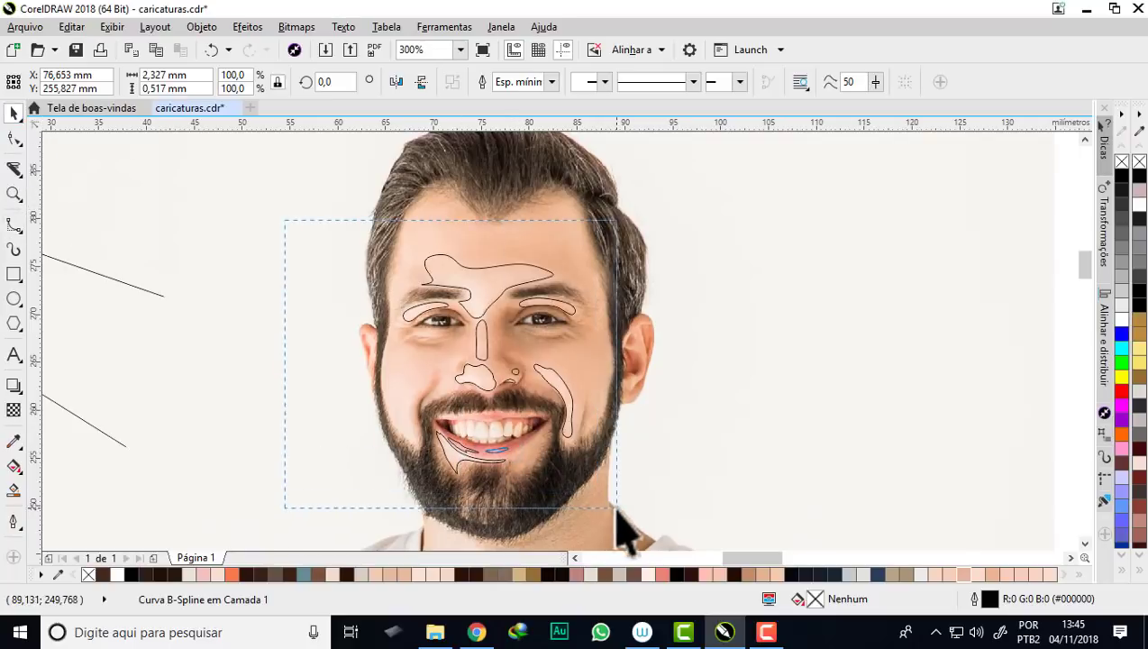
left_click_drag(618, 508, 620, 509)
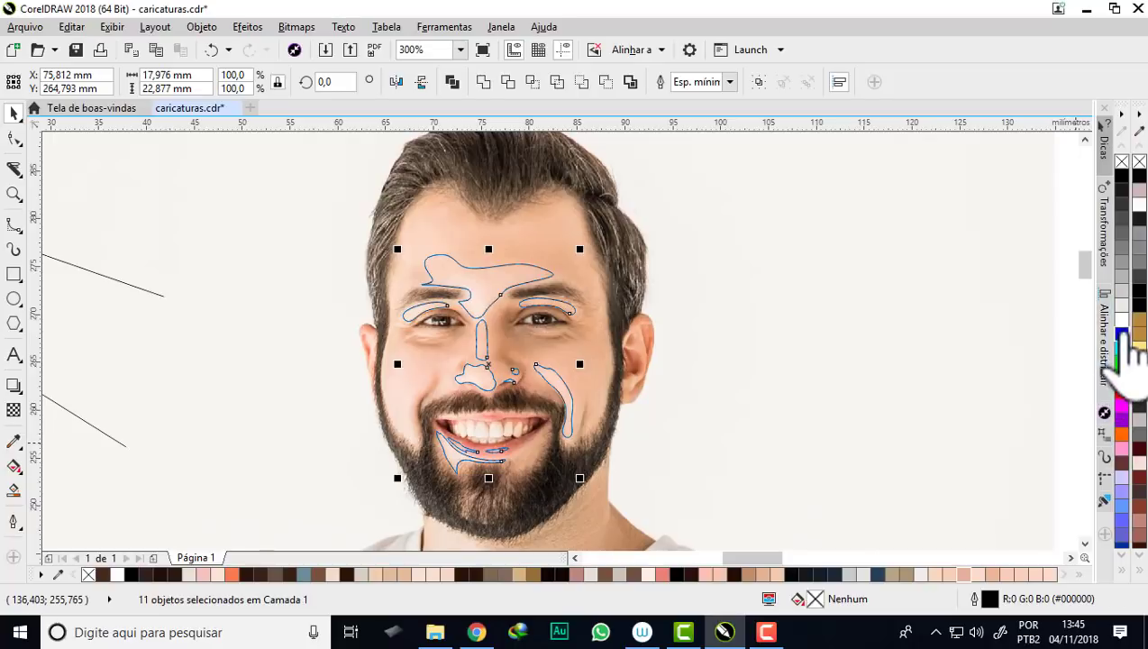
left_click(1121, 319)
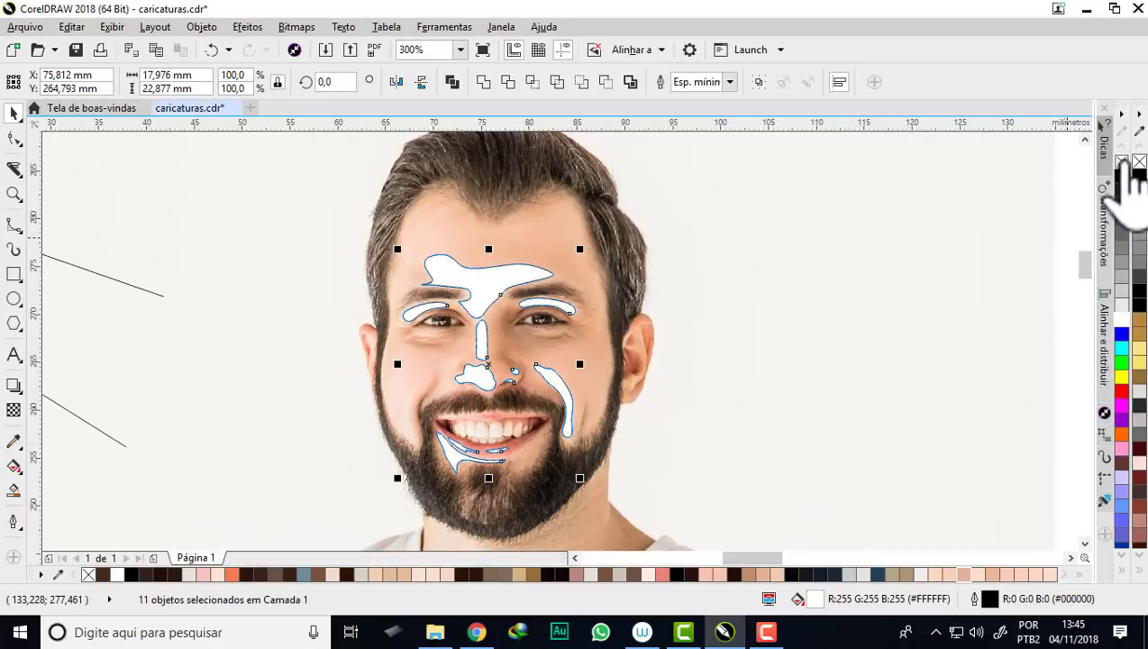
right_click(1124, 164)
- Deselect the shapes and zoom to inspect the white highlights on the face
scroll(223, 333, "down", 1)
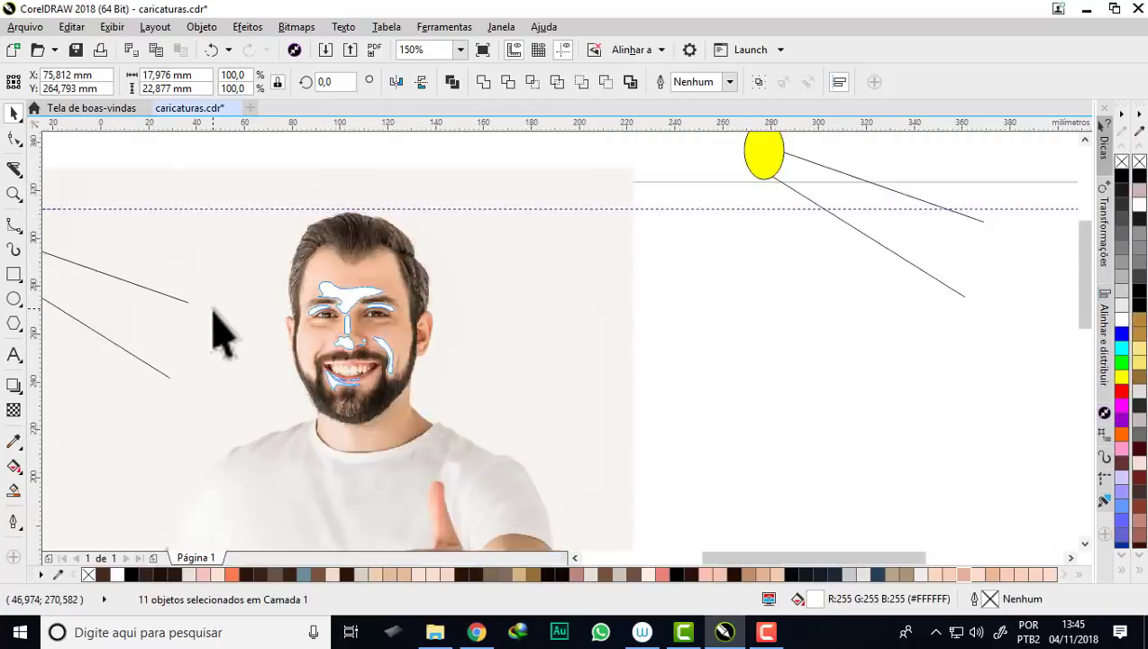
scroll(223, 333, "down", 1)
scroll(687, 325, "up", 2)
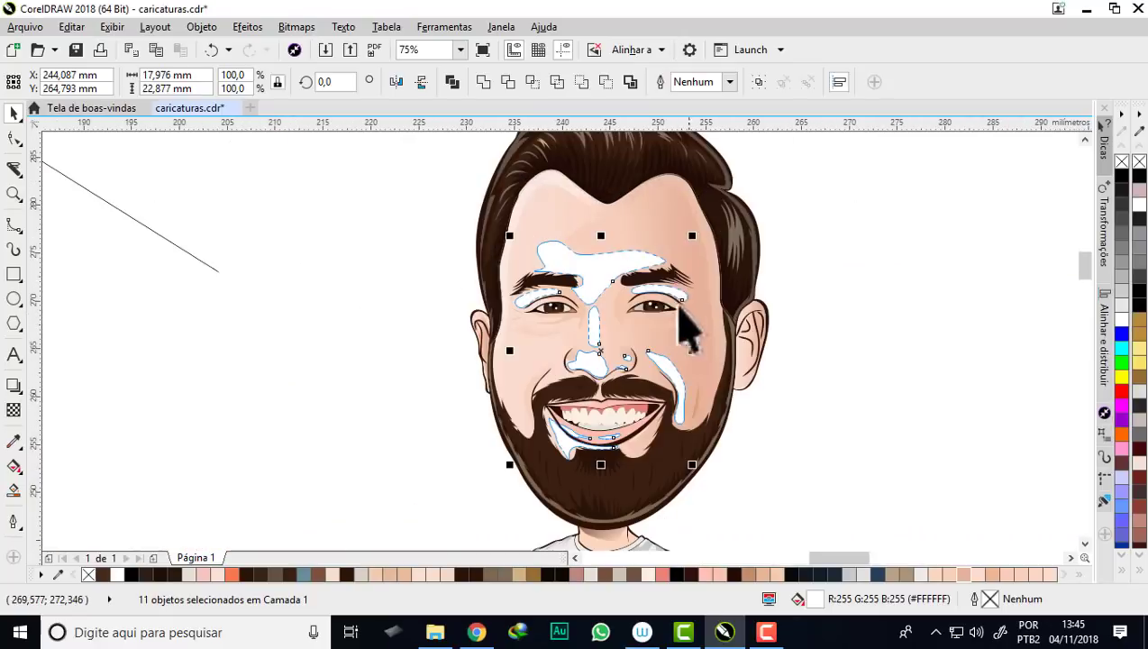
scroll(626, 262, "up", 1)
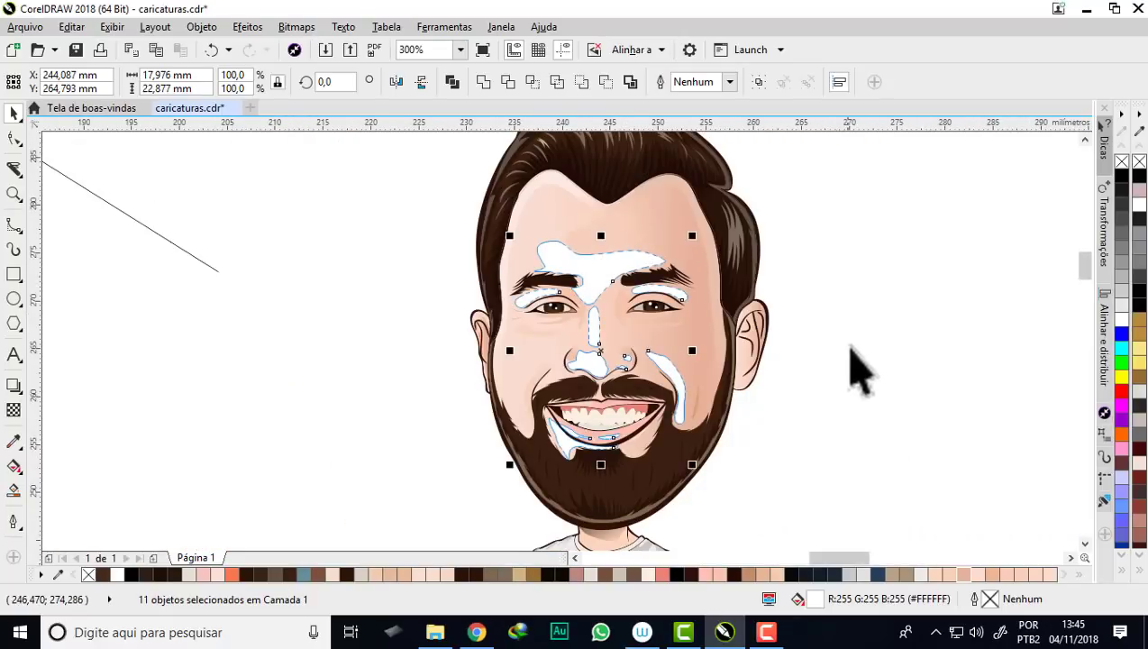
left_click(850, 346)
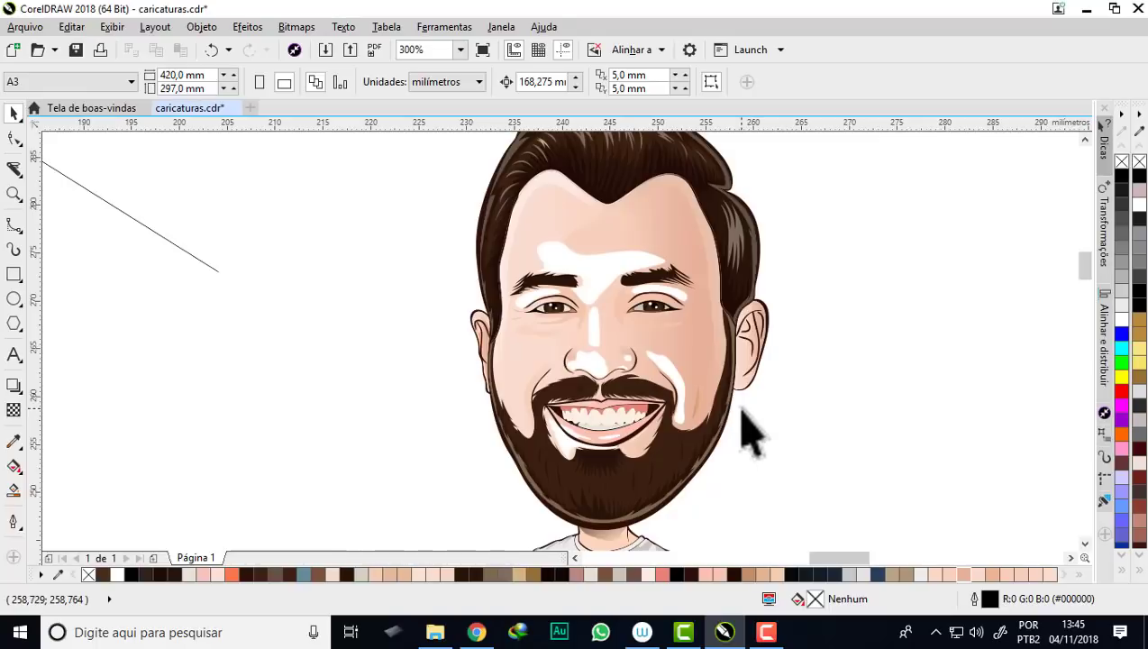
scroll(602, 378, "up", 2)
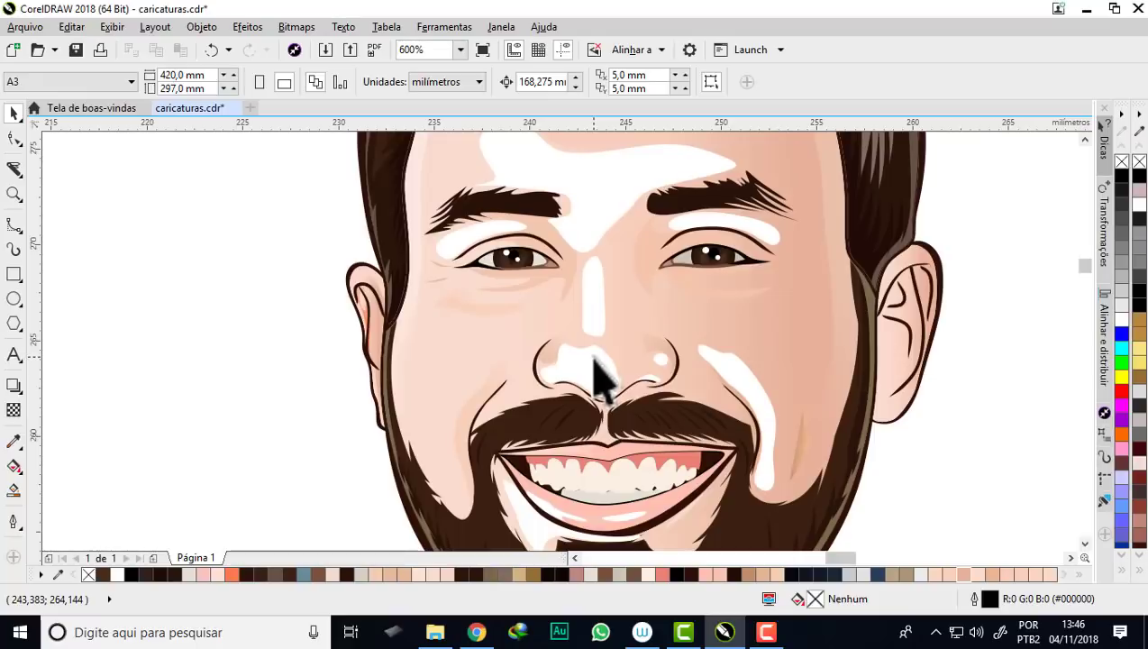
scroll(539, 362, "down", 2)
scroll(662, 383, "up", 2)
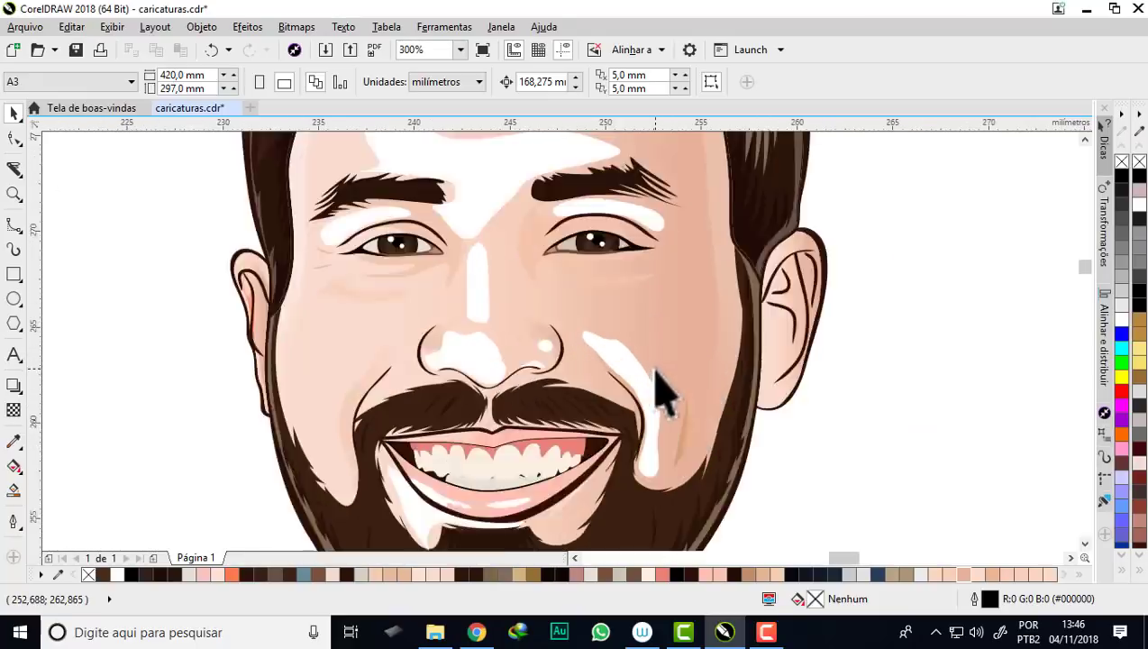
scroll(656, 390, "up", 2)
- Apply the Incandescente pequeno glow shadow preset to the white cheek highlight
left_click(625, 366)
scroll(625, 366, "down", 2)
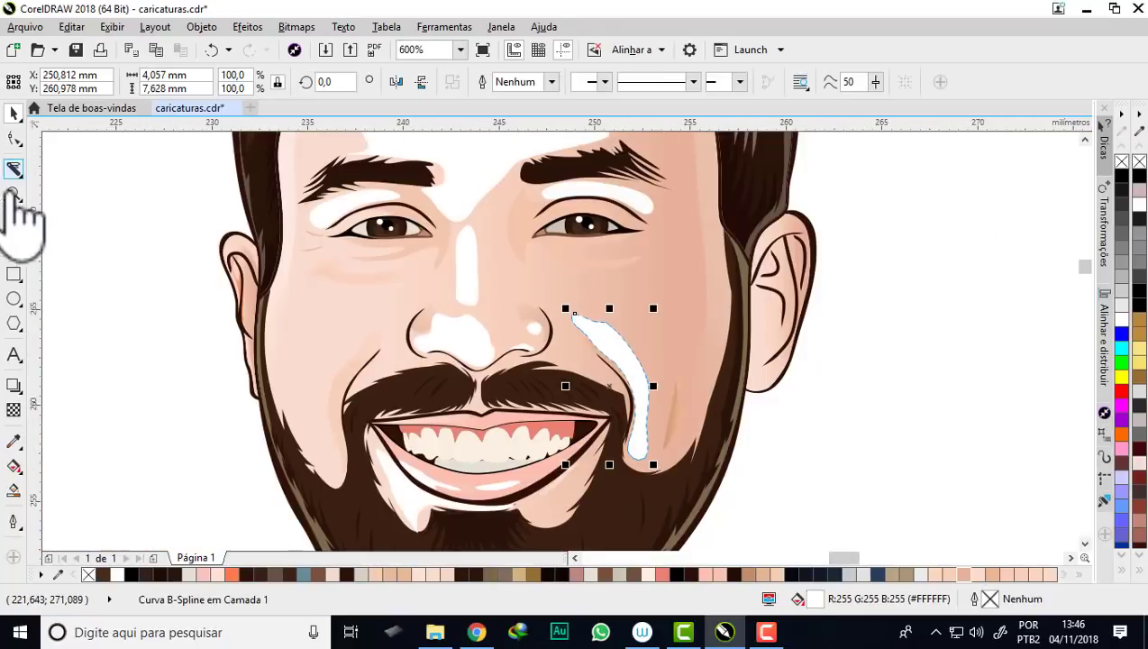
left_click(25, 396)
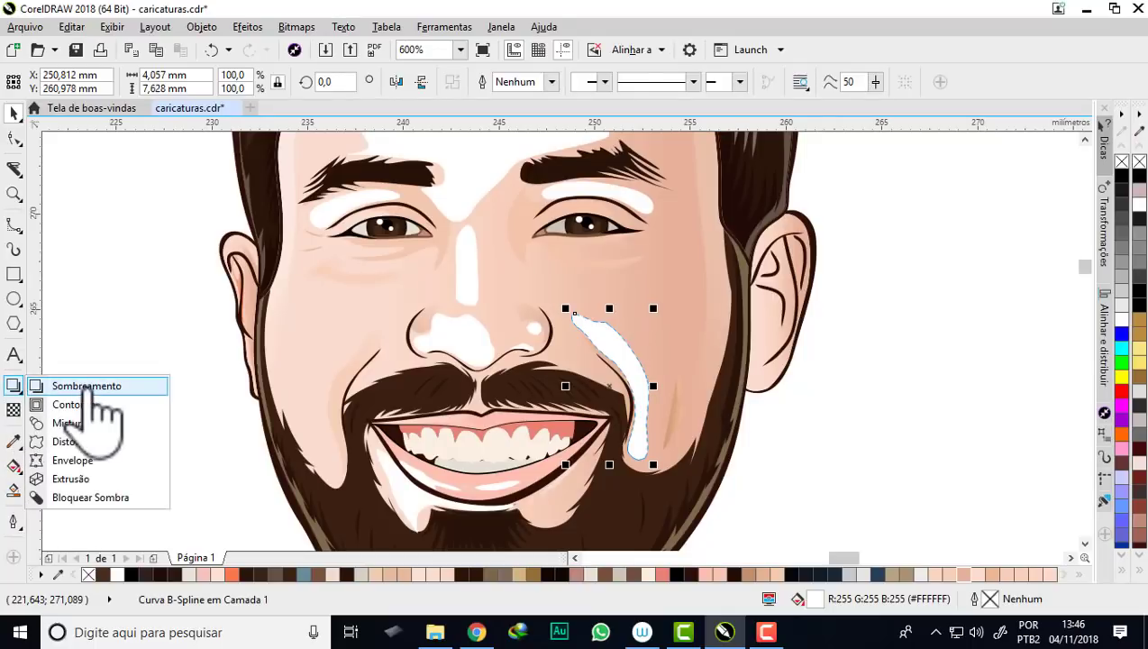
left_click(36, 385)
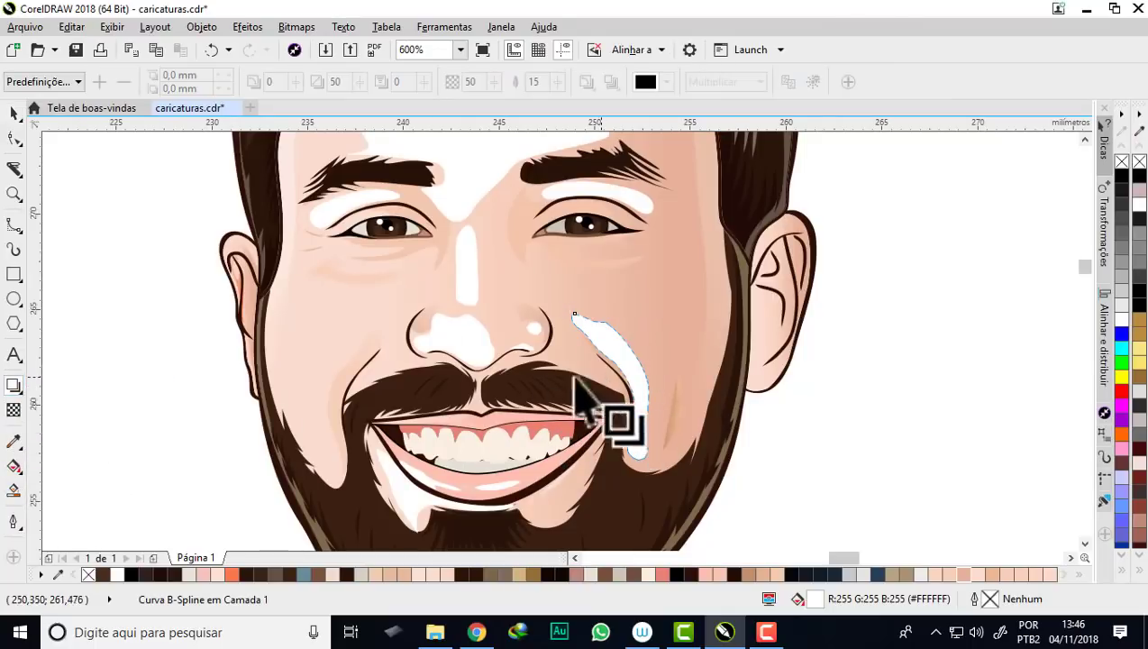
left_click(76, 82)
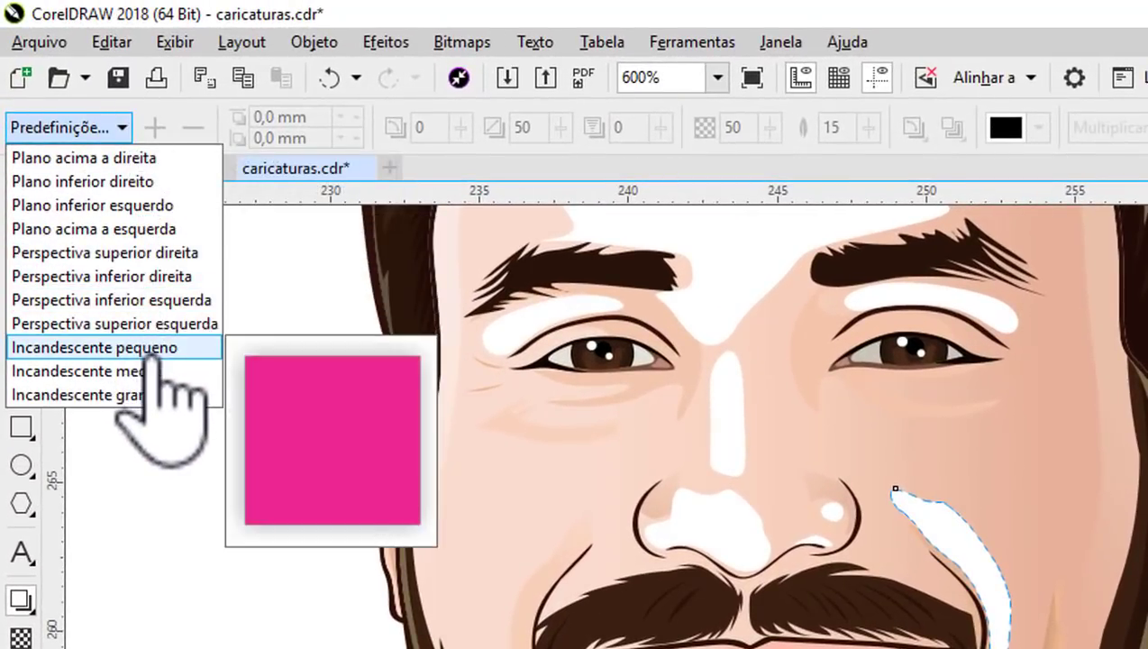
left_click(153, 350)
- Set the glow shadow colour to pure white in the RGB colour model
left_click(1038, 128)
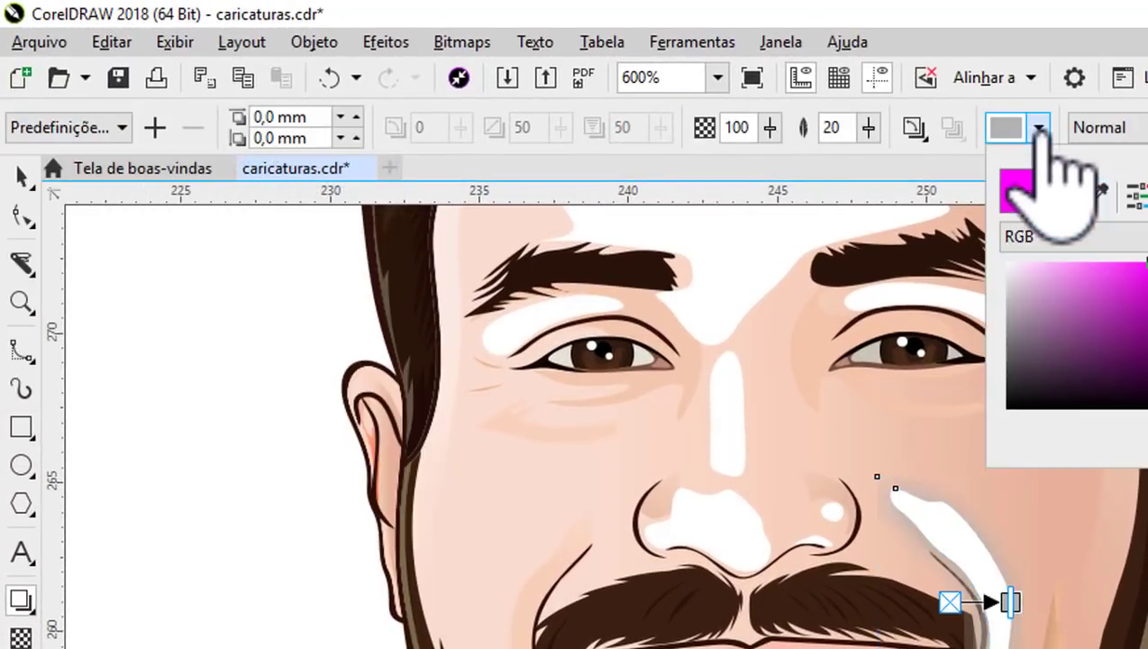
left_click(1001, 203)
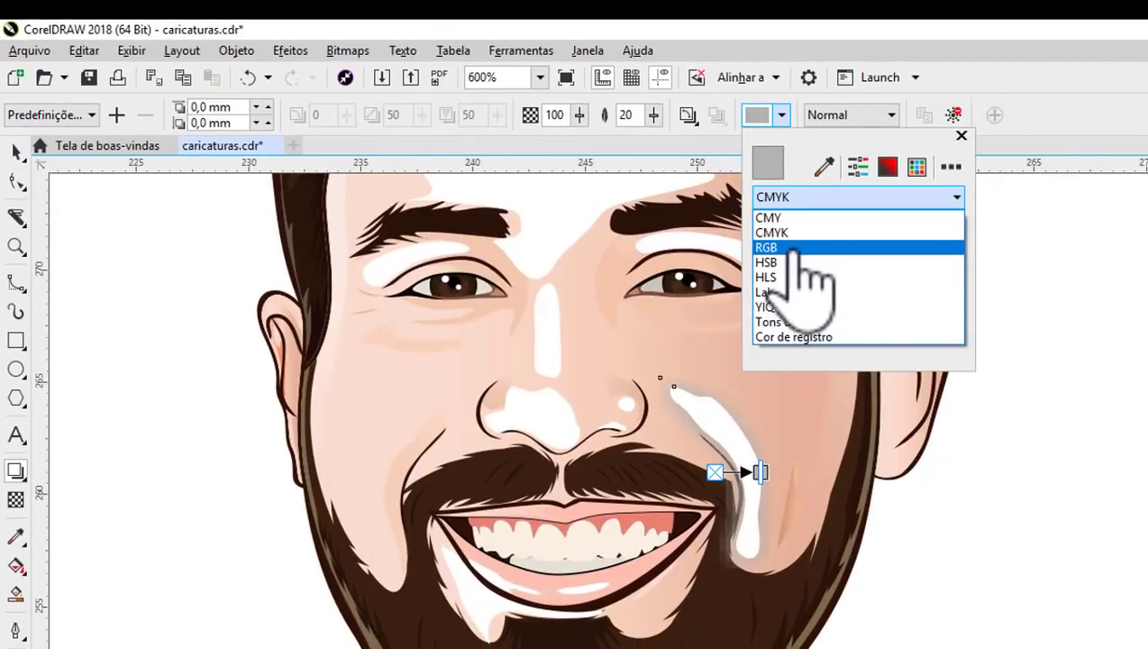
left_click(782, 247)
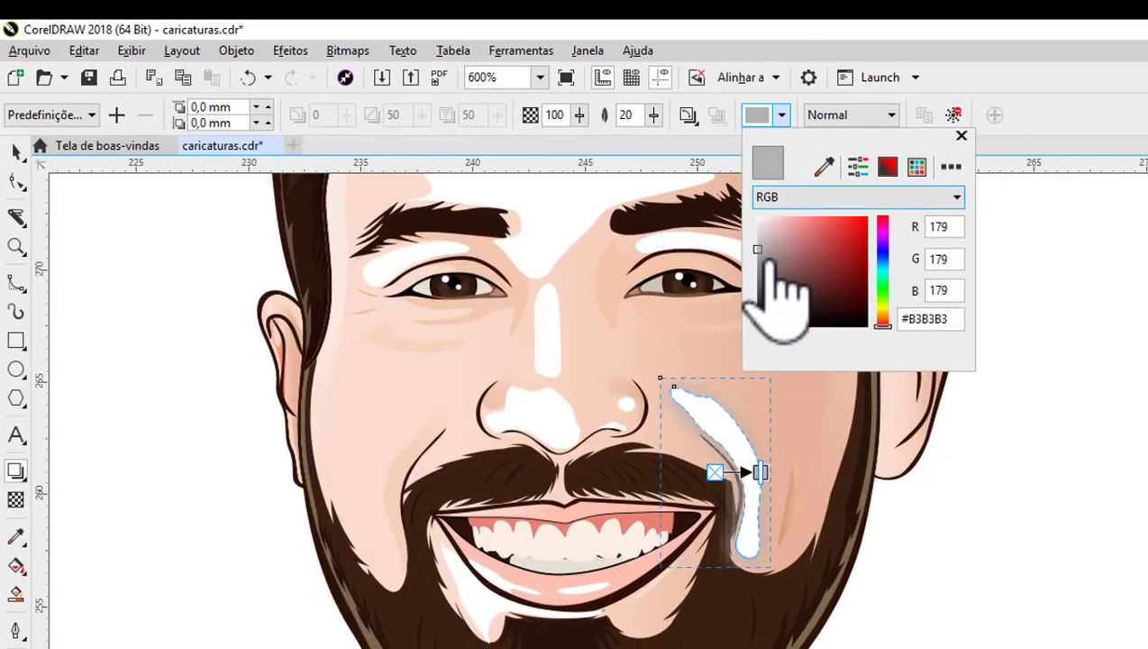
left_click(762, 228)
left_click_drag(748, 206, 746, 207)
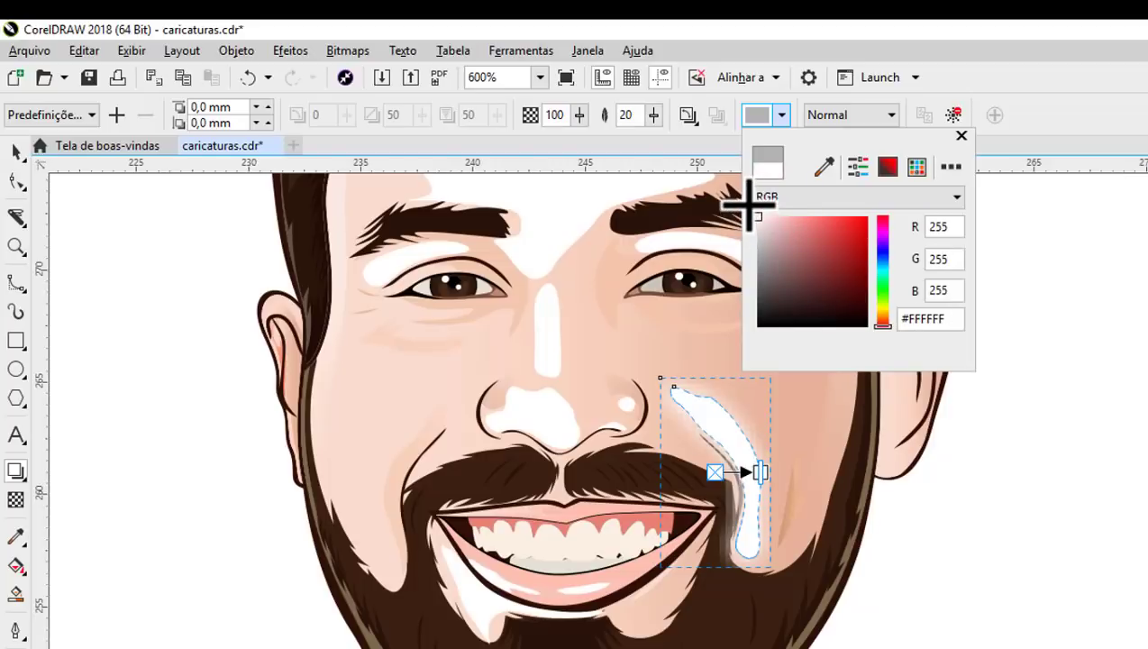
left_click(1034, 142)
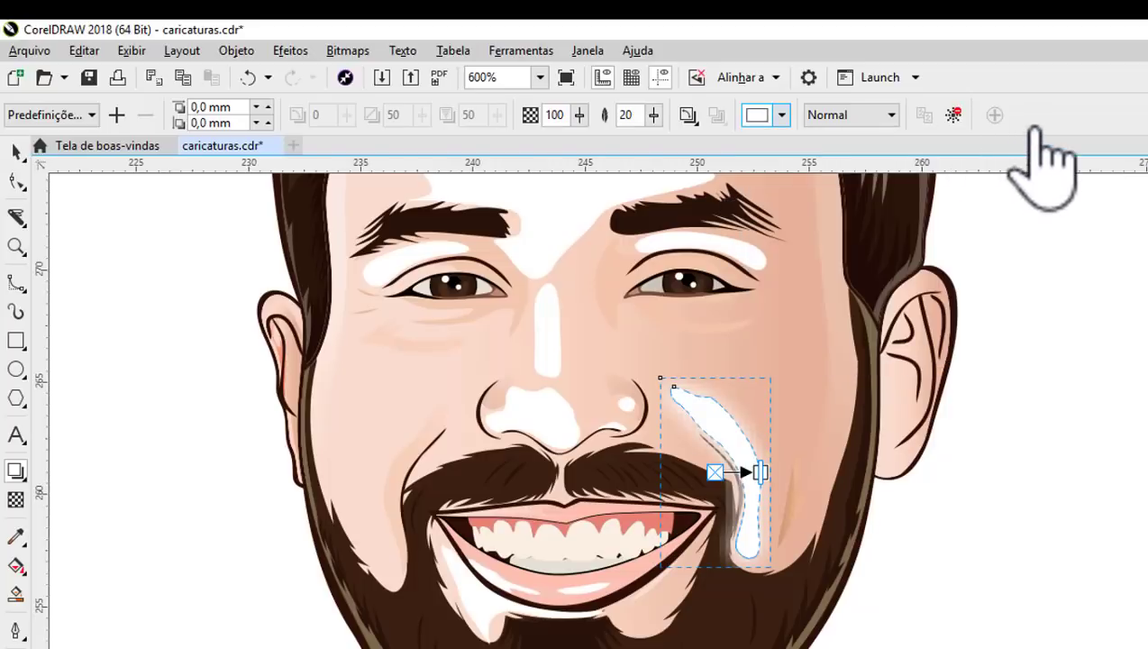
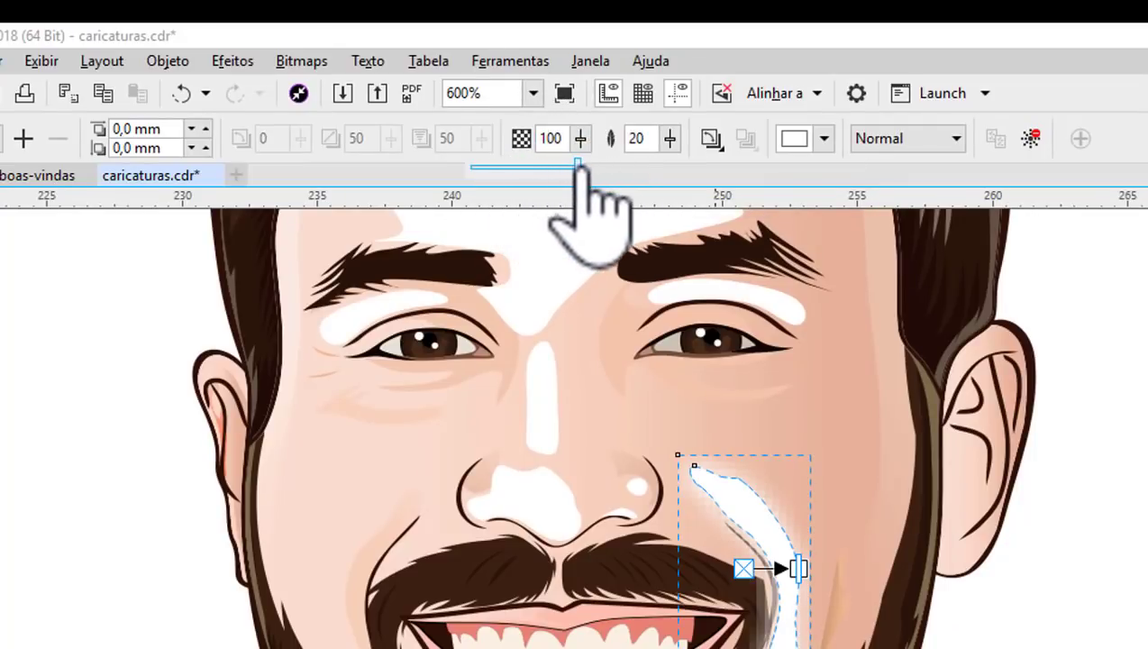
- Lower the cheek highlight's glow opacity to 40
left_click_drag(577, 168, 573, 168)
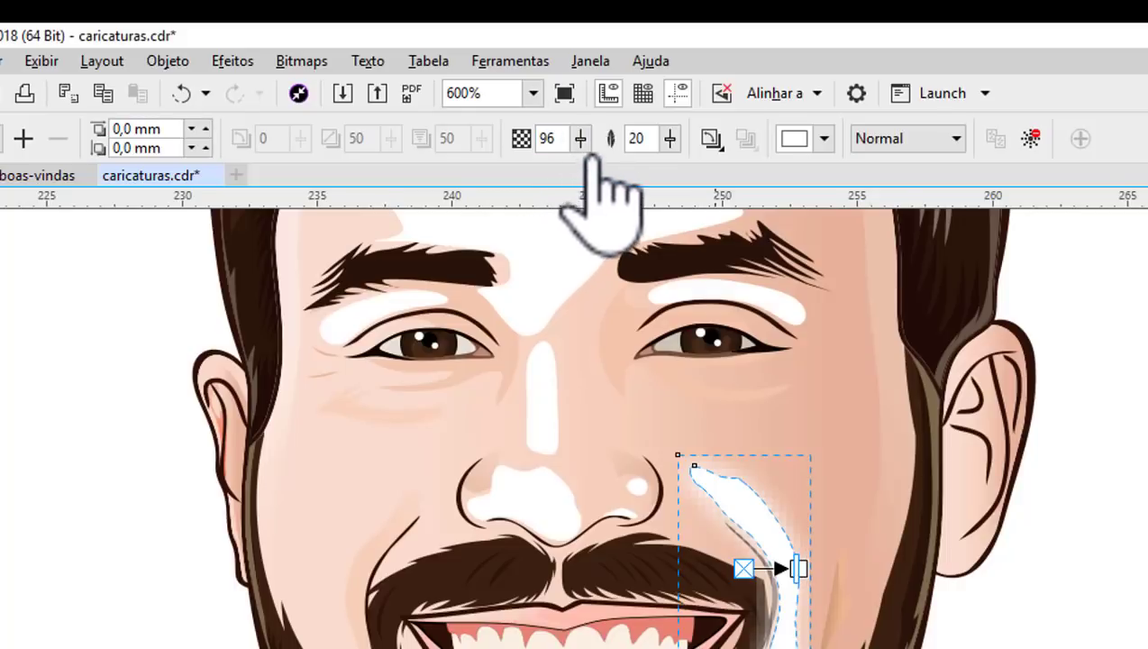
left_click(581, 137)
left_click_drag(577, 168, 543, 168)
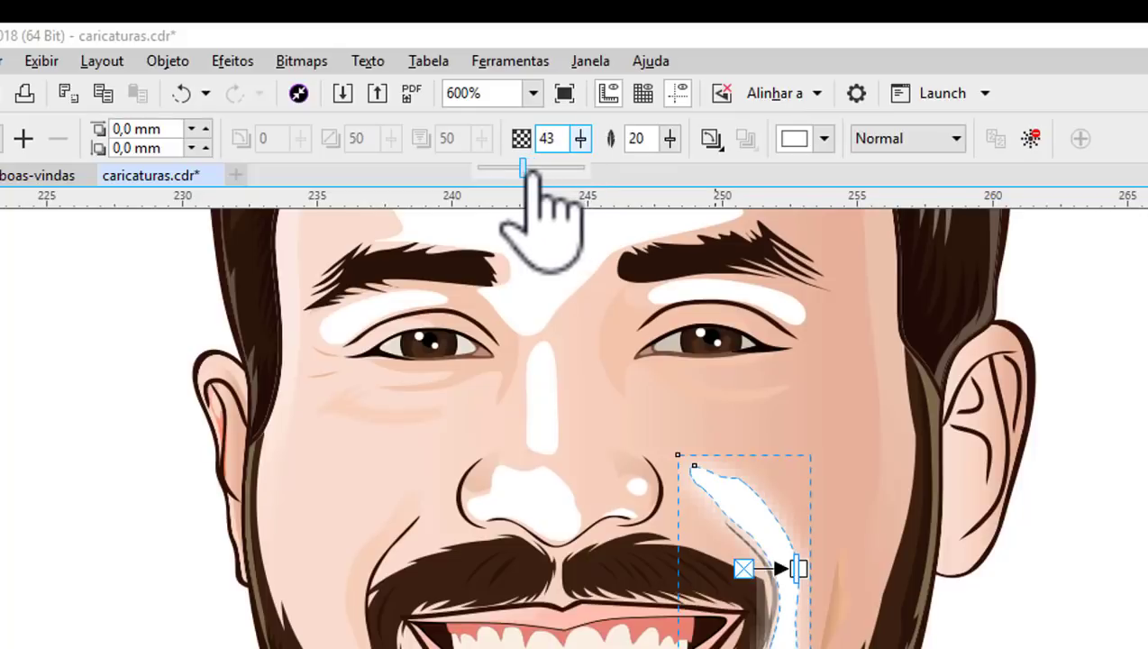
mouse_move(511, 168)
left_mouse_down()
mouse_move(501, 168)
mouse_move(524, 173)
left_mouse_up()
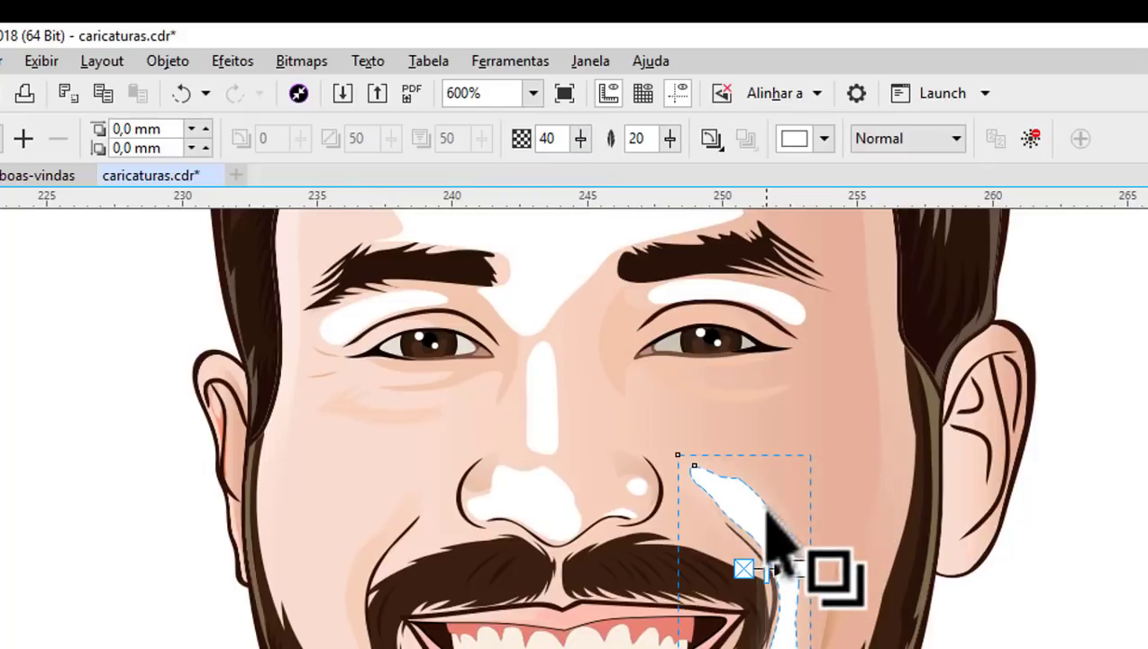
- Break the glow apart from the white cheek highlight shape (Separar Grupo de sombreamento)
scroll(769, 540, "up", 1)
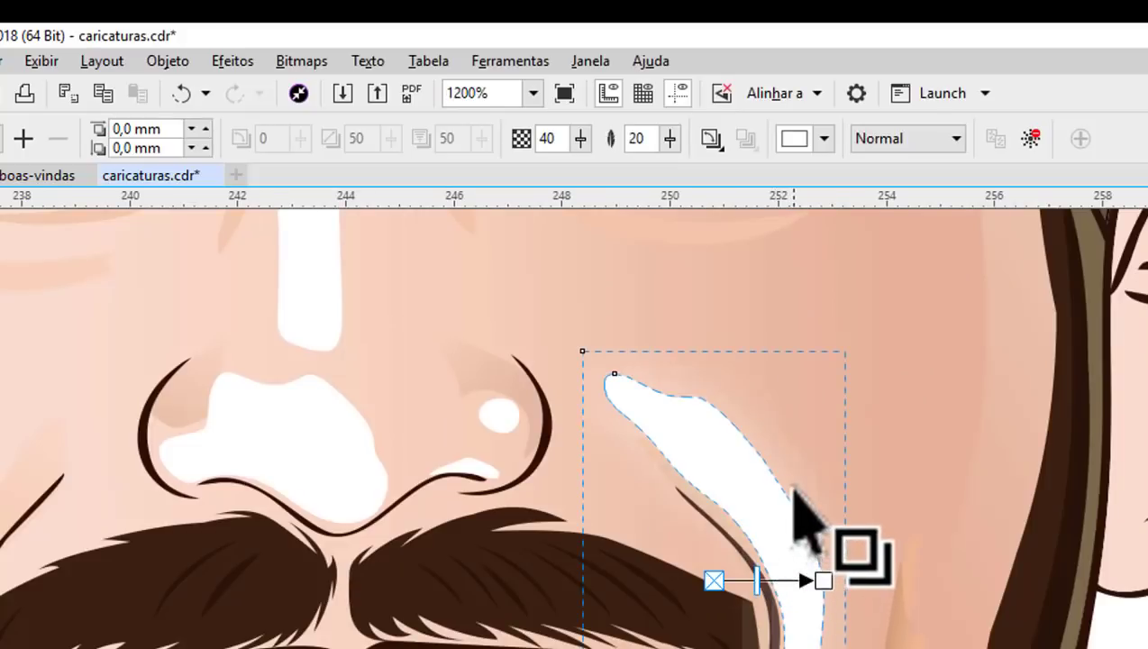
right_click(793, 492)
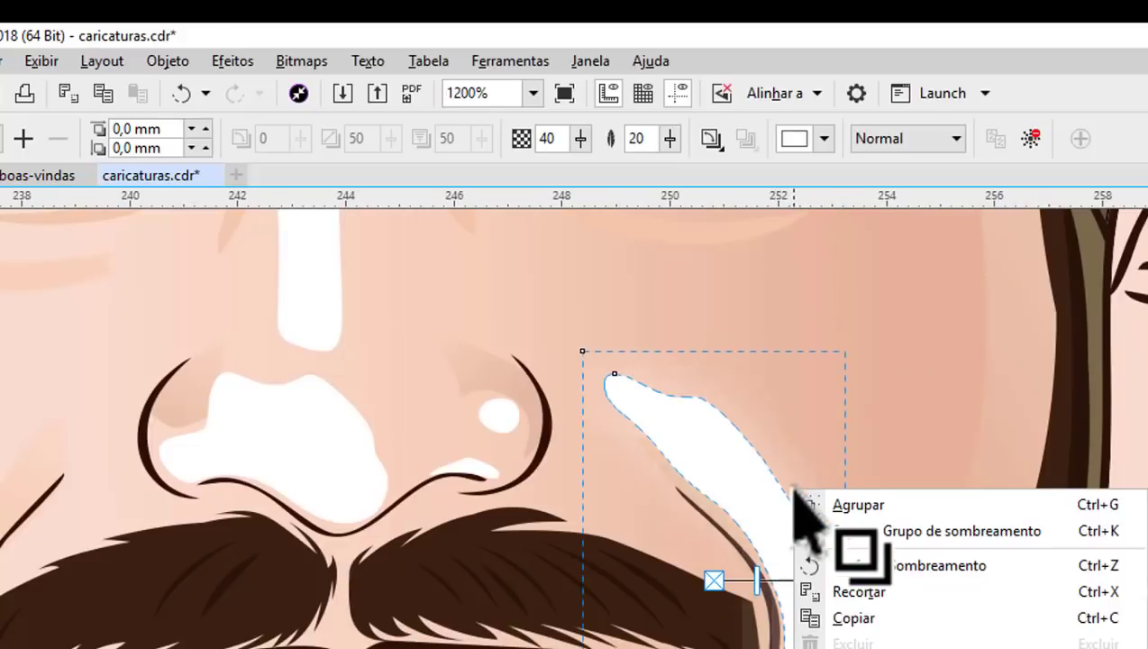
left_click(1032, 531)
scroll(730, 436, "down", 1)
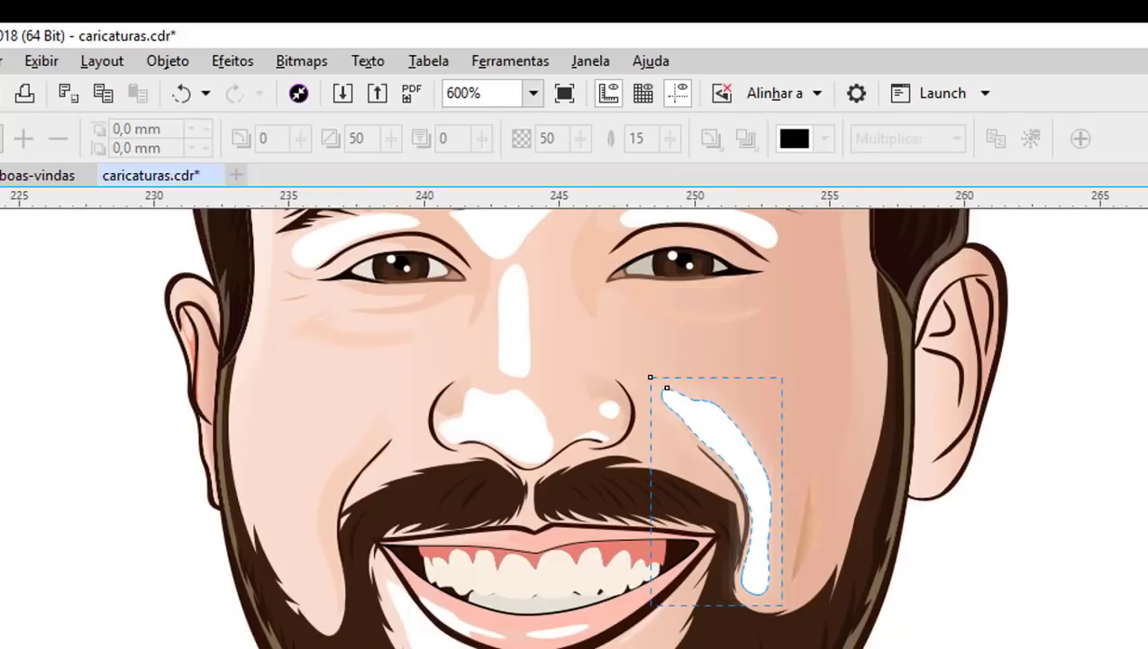
- Move the solid white cheek highlight off the face and delete it
key("space")
key("Escape")
left_click_drag(738, 470, 991, 468)
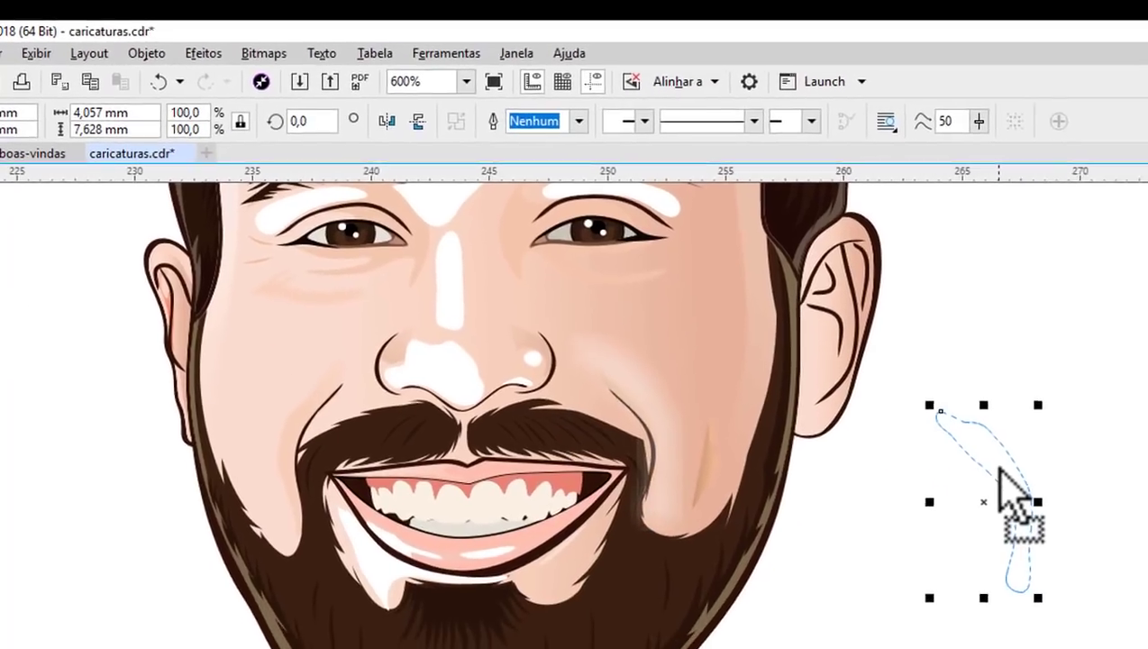
scroll(879, 474, "down", 1)
scroll(775, 440, "up", 1)
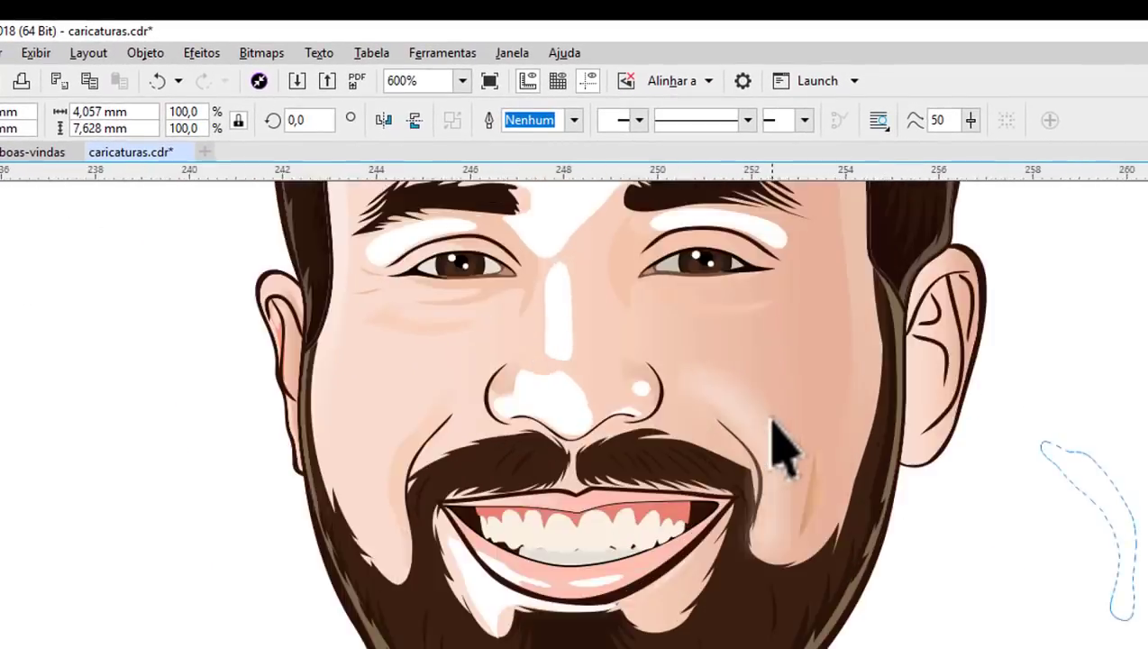
scroll(766, 432, "up", 1)
scroll(694, 383, "down", 2)
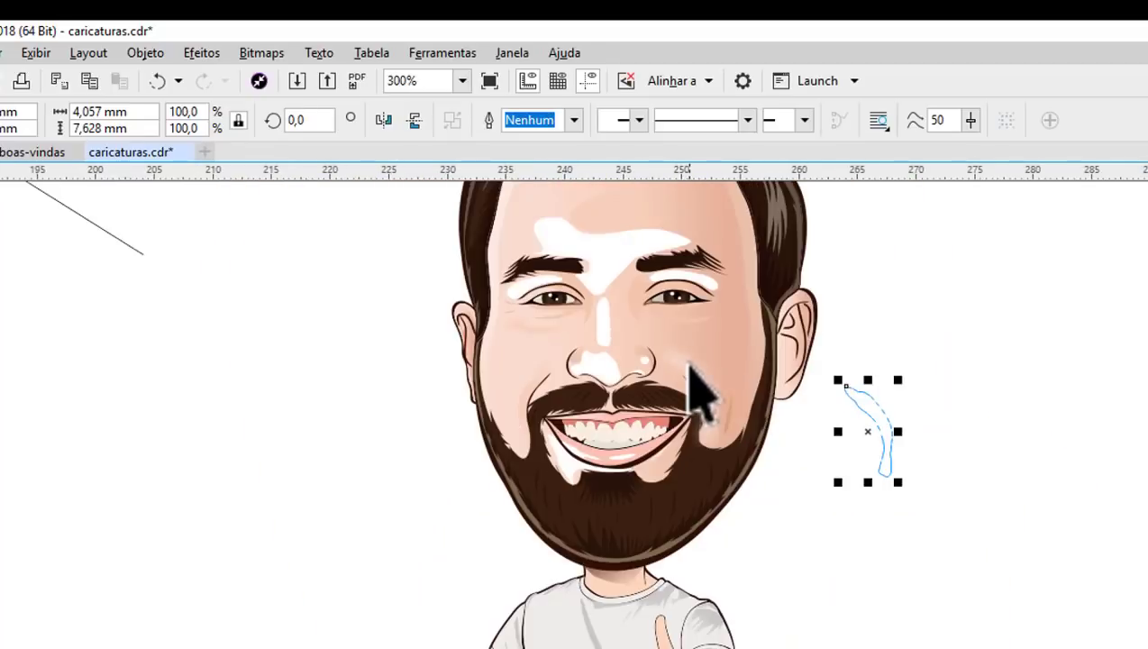
scroll(701, 353, "up", 2)
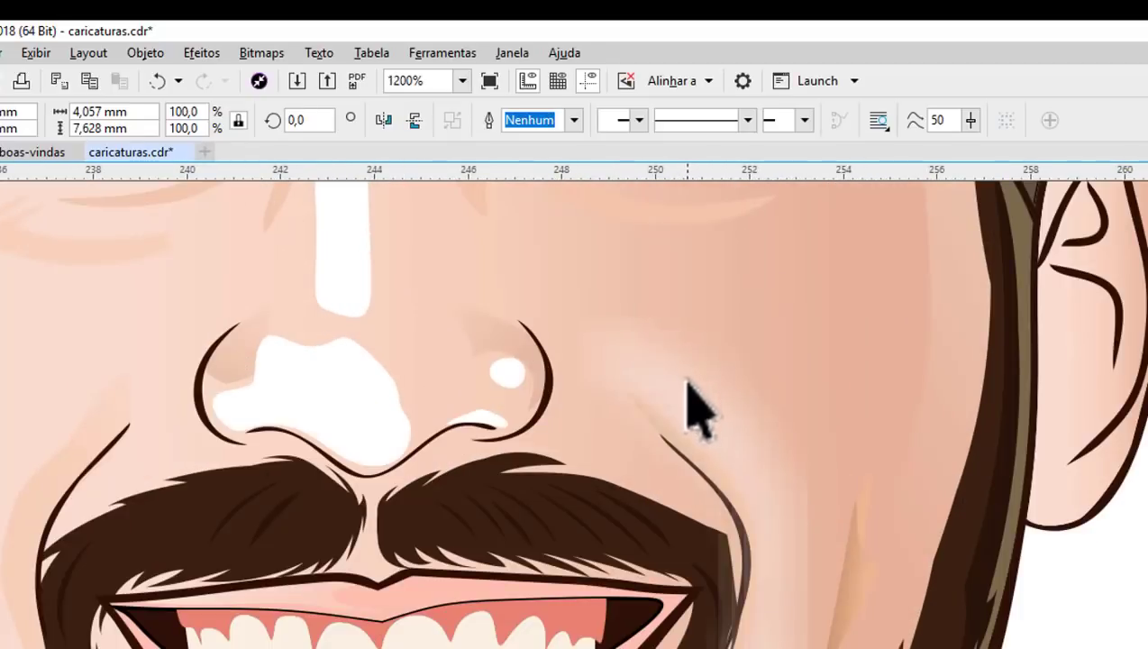
scroll(701, 414, "down", 2)
scroll(701, 442, "up", 1)
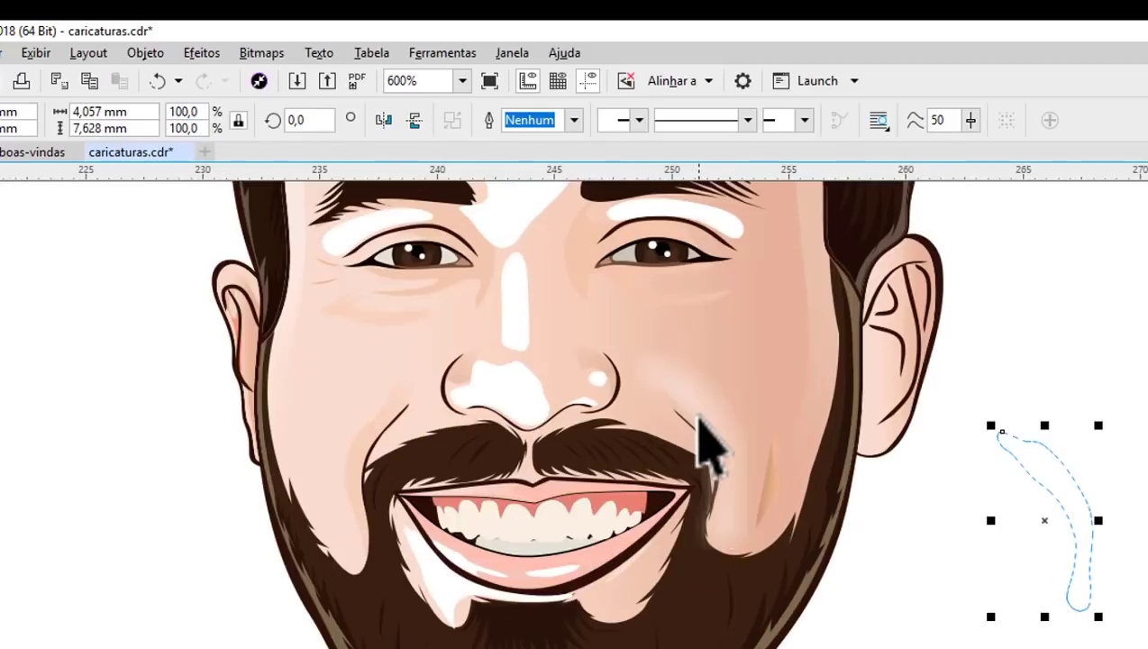
scroll(701, 441, "up", 1)
scroll(701, 441, "down", 1)
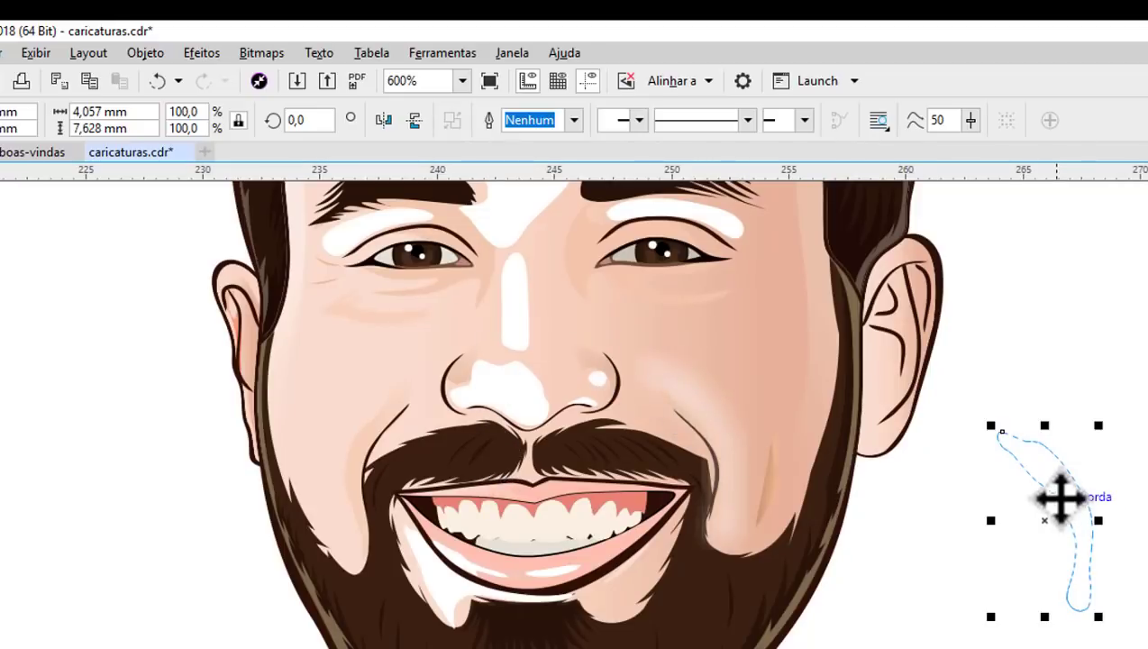
key("Escape")
- PowerClip the remaining soft cheek glow inside the face shape
left_click(717, 424)
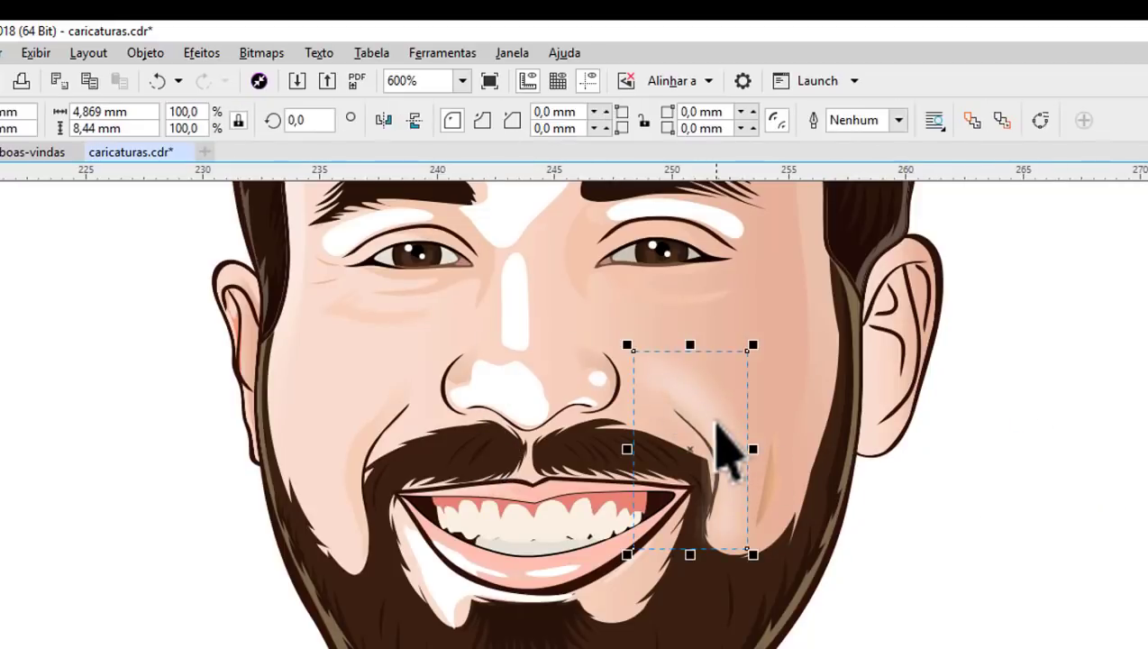
right_click(721, 446)
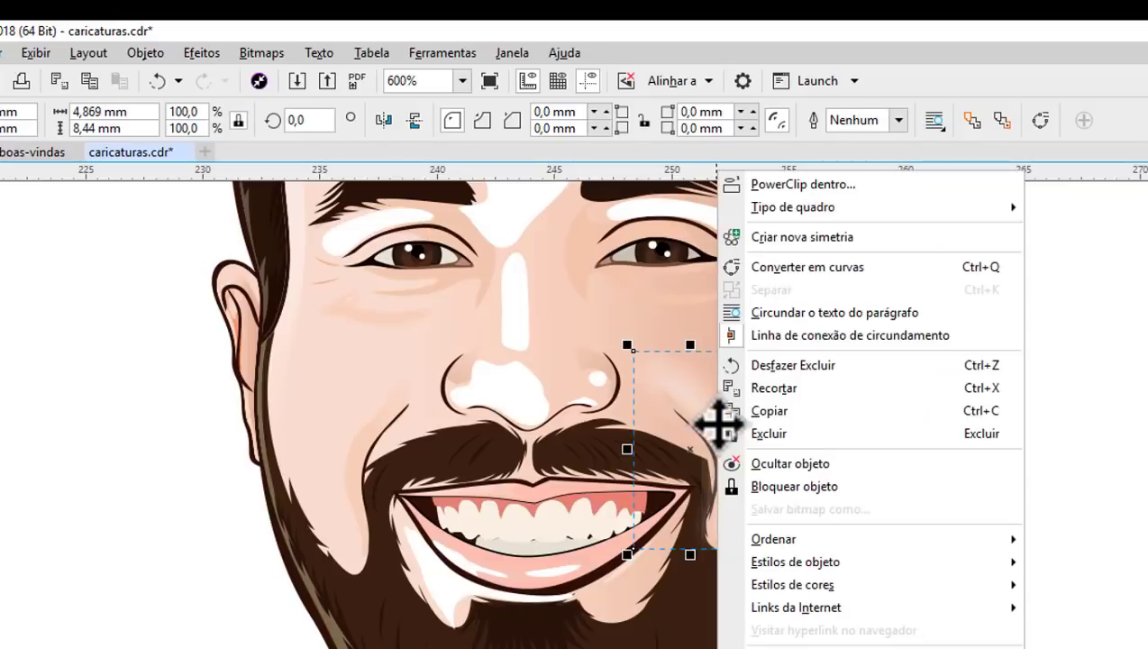
left_click(798, 183)
left_click(730, 320)
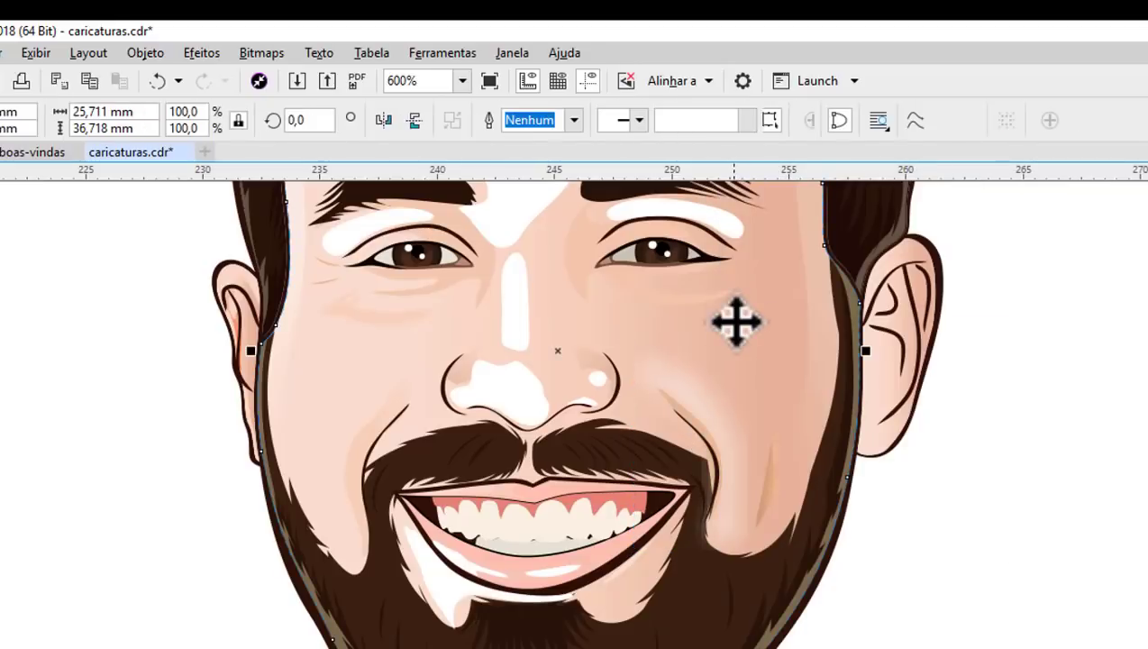
left_click(1012, 546)
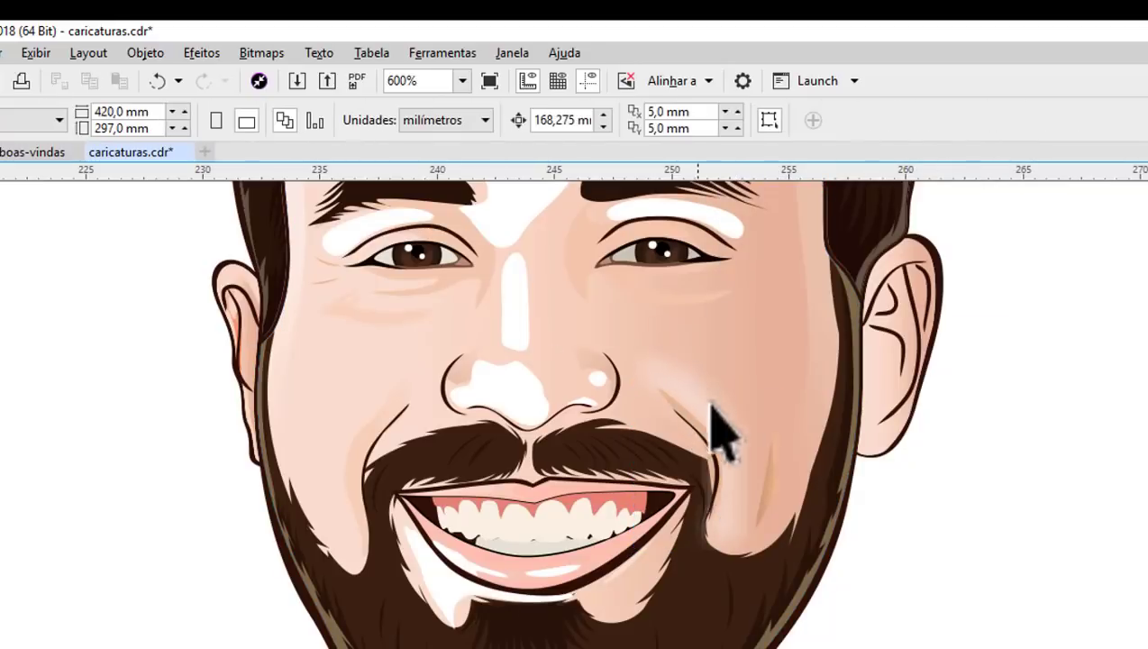
scroll(698, 514, "down", 2)
scroll(688, 439, "up", 1)
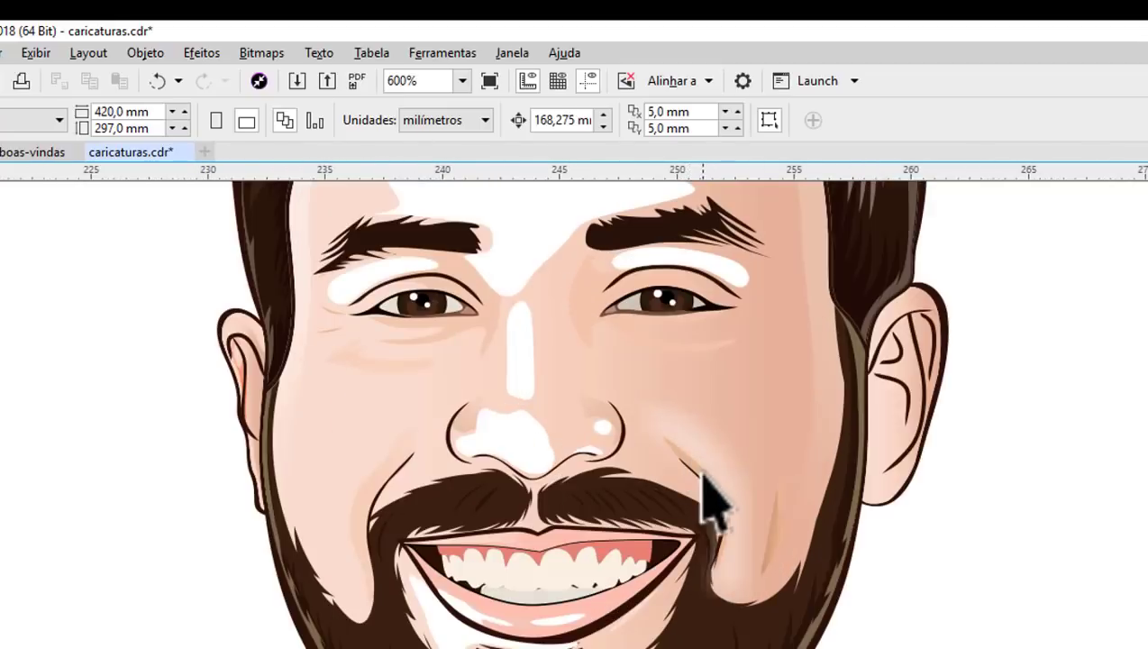
scroll(697, 470, "up", 1)
scroll(746, 518, "down", 1)
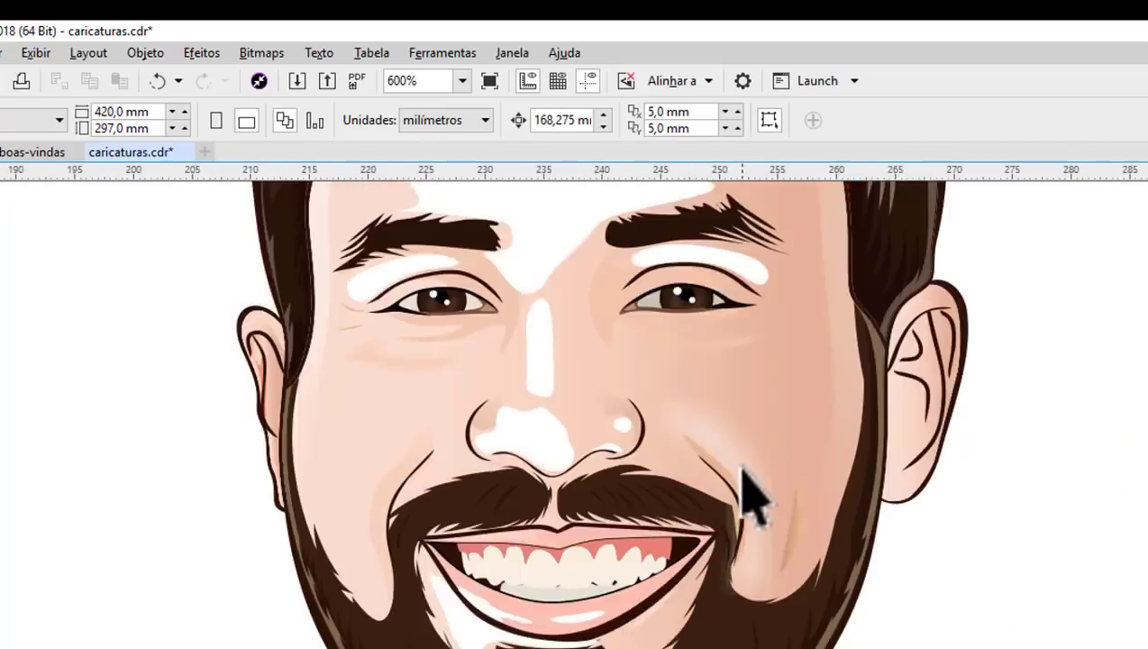
scroll(744, 488, "down", 1)
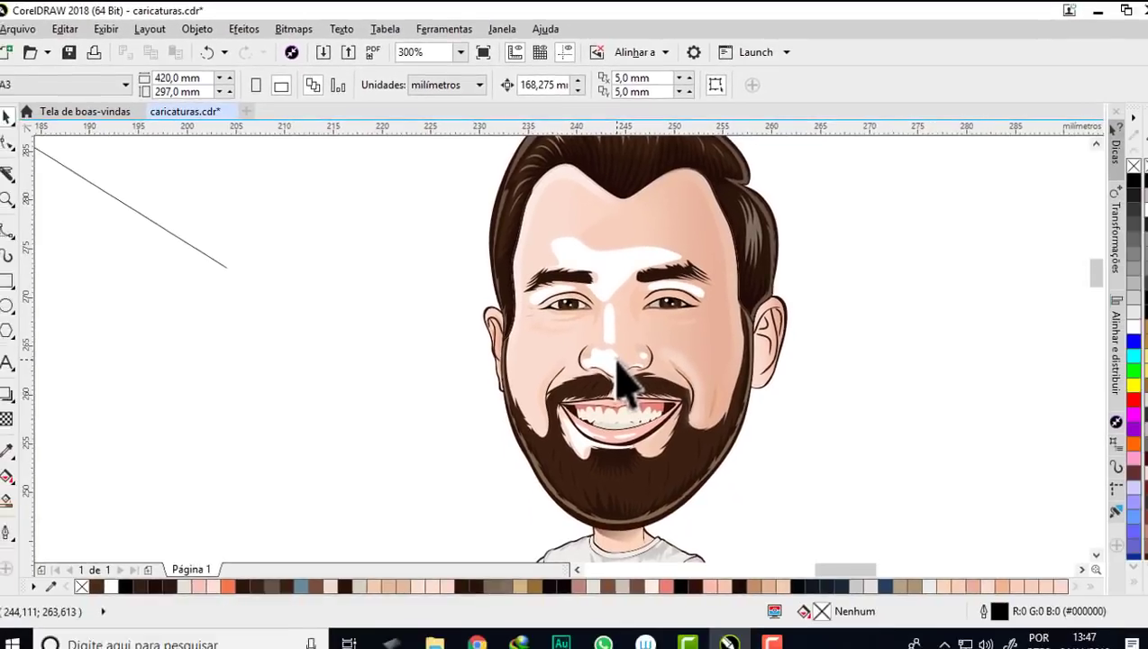
scroll(622, 378, "up", 1)
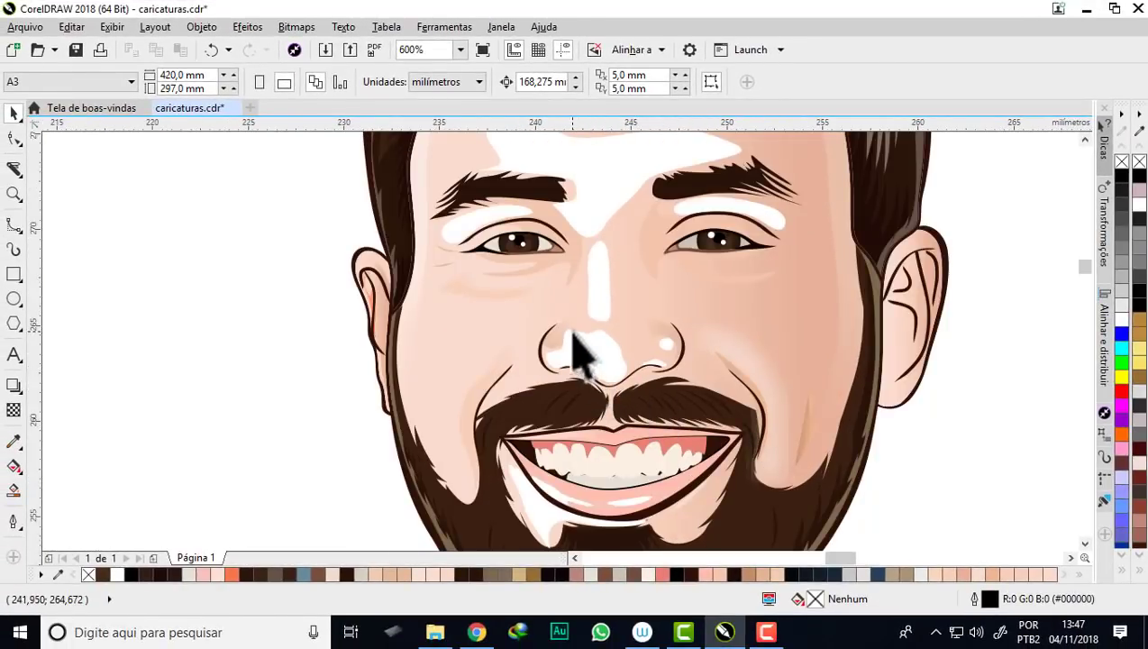
- Give the beard highlight a glow preset at opacity 40 and separate the glow
scroll(575, 394, "down", 1)
scroll(571, 443, "up", 1)
scroll(556, 441, "up", 1)
left_click(538, 423)
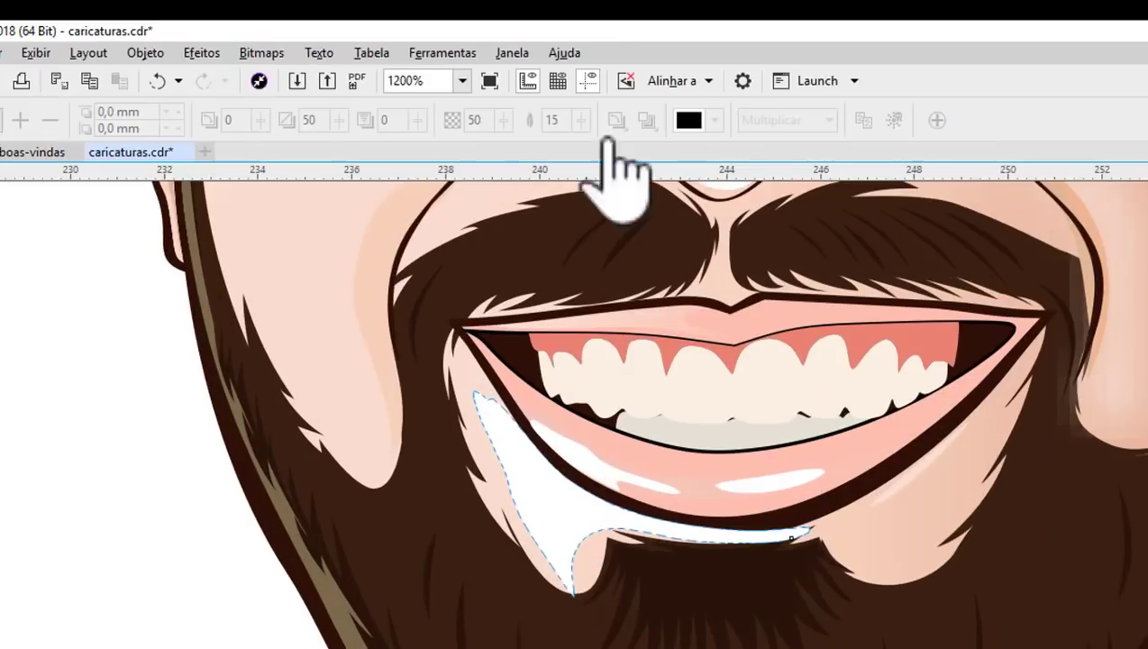
left_click(4, 120)
left_click(12, 295)
left_click(714, 120)
left_click_drag(501, 144, 450, 152)
right_click(594, 236)
left_click(672, 275)
- Move the white beard highlight aside, raise its glow's opacity, and PowerClip the glow inside the beard
scroll(551, 462, "down", 2)
left_click_drag(491, 450, 551, 461)
scroll(531, 469, "up", 2)
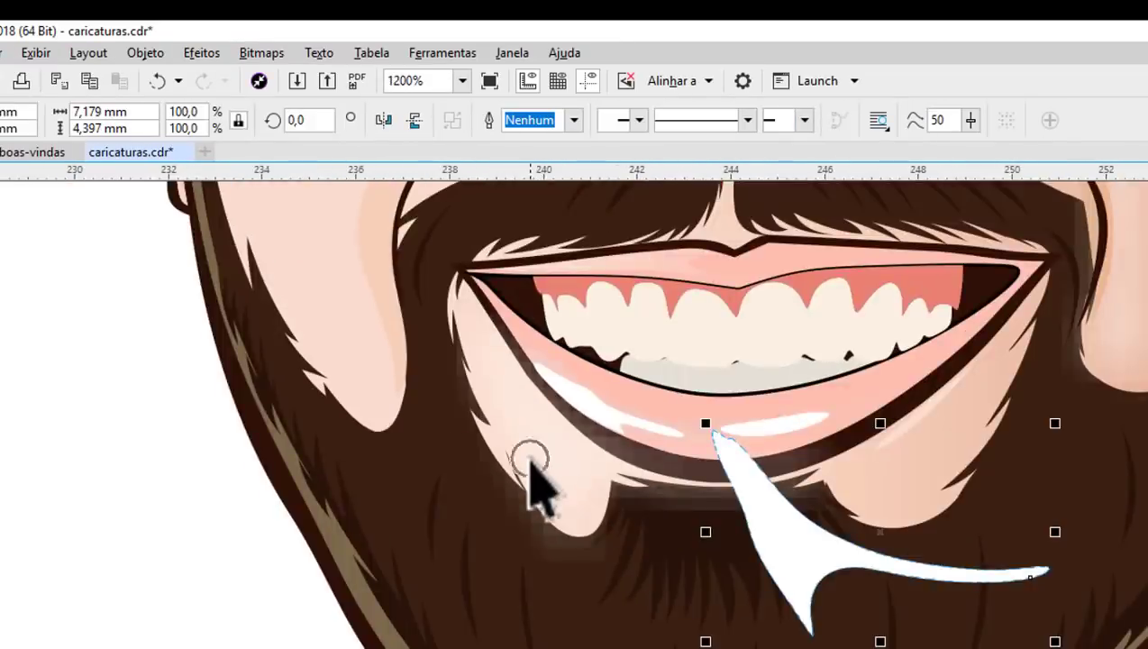
scroll(541, 476, "up", 1)
left_click(564, 474)
mouse_move(584, 144)
left_mouse_down()
mouse_move(595, 158)
mouse_move(509, 160)
left_mouse_up()
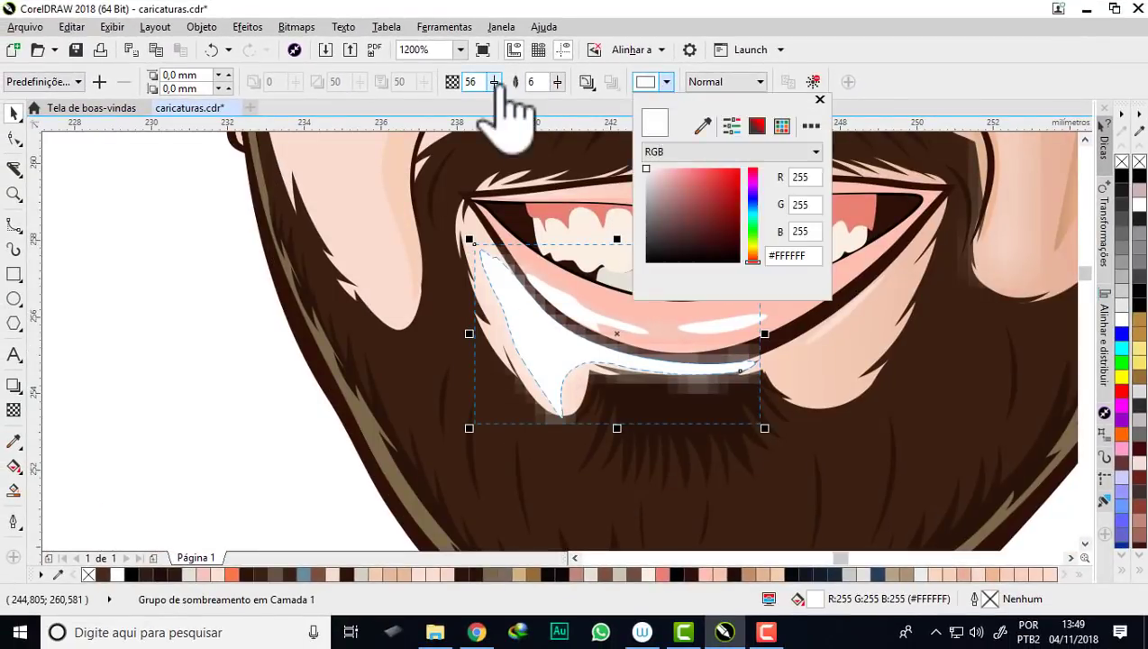
left_click(300, 435)
right_click(550, 358)
left_click(614, 64)
scroll(566, 352, "down", 1)
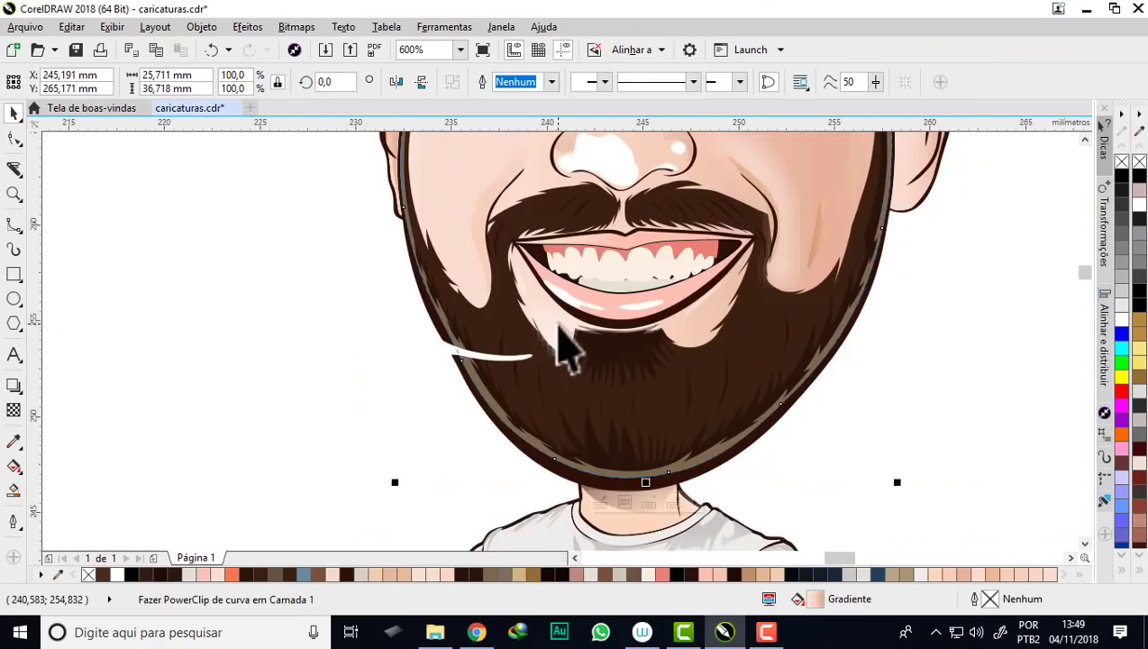
left_click(561, 329)
scroll(635, 312, "up", 2)
scroll(595, 282, "down", 1)
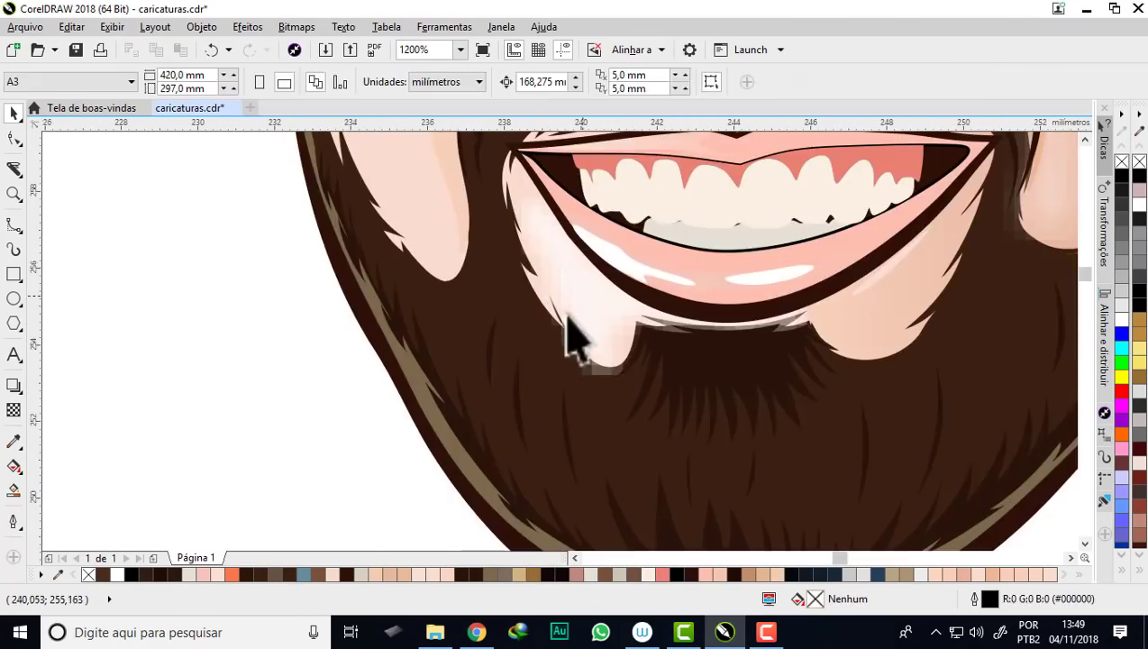
- Apply a glow preset with slightly lower opacity to the white nose-tip highlight
left_click(566, 329)
scroll(568, 307, "down", 2)
scroll(584, 410, "up", 1)
left_click(584, 410)
left_click(14, 385)
left_click(43, 81)
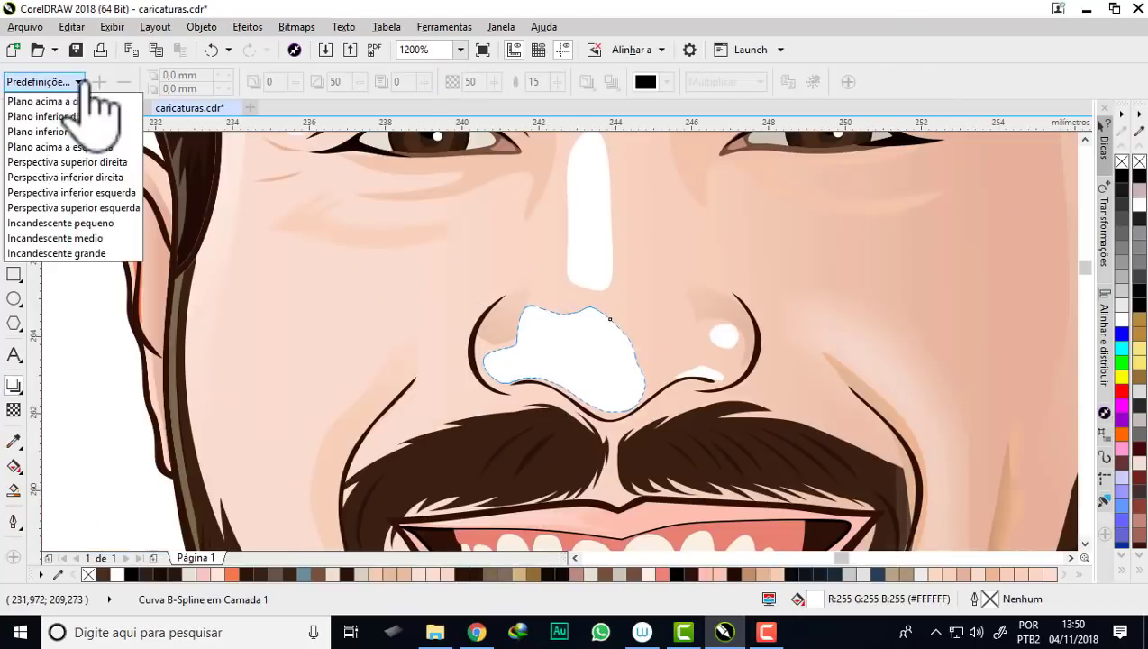
left_click(73, 101)
left_click(645, 81)
left_click_drag(499, 122, 486, 115)
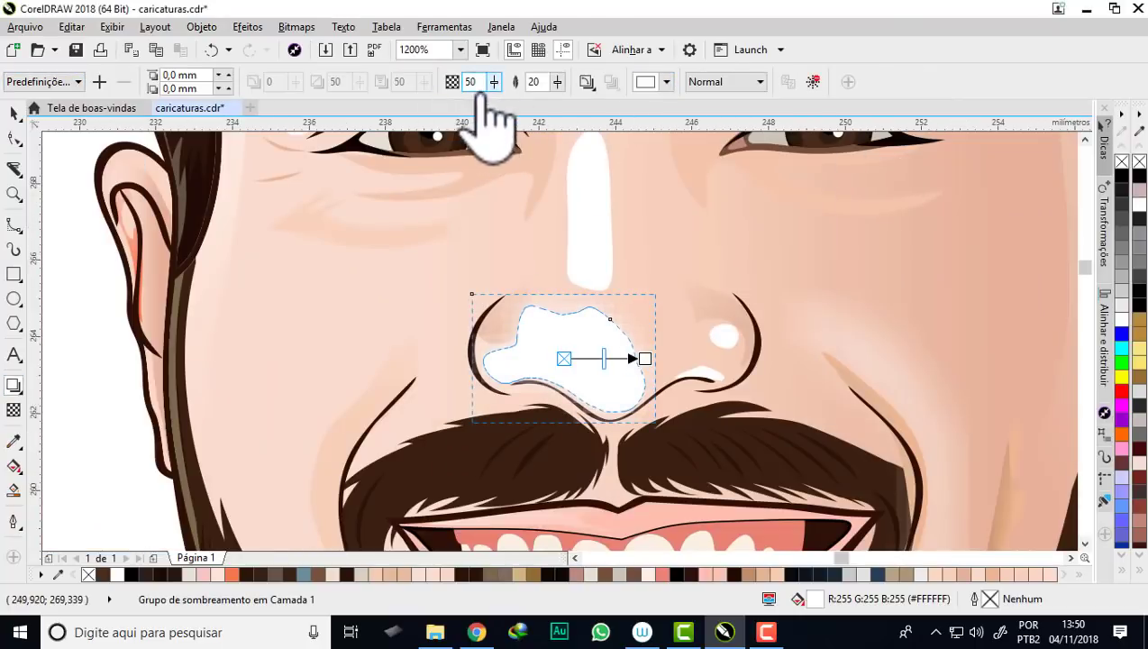
scroll(256, 217, "down", 1)
scroll(410, 271, "up", 1)
- Give the nose-bridge highlight a glow at opacity 60 and separate the glow from it
left_click(635, 297)
left_click(14, 385)
left_click(44, 81)
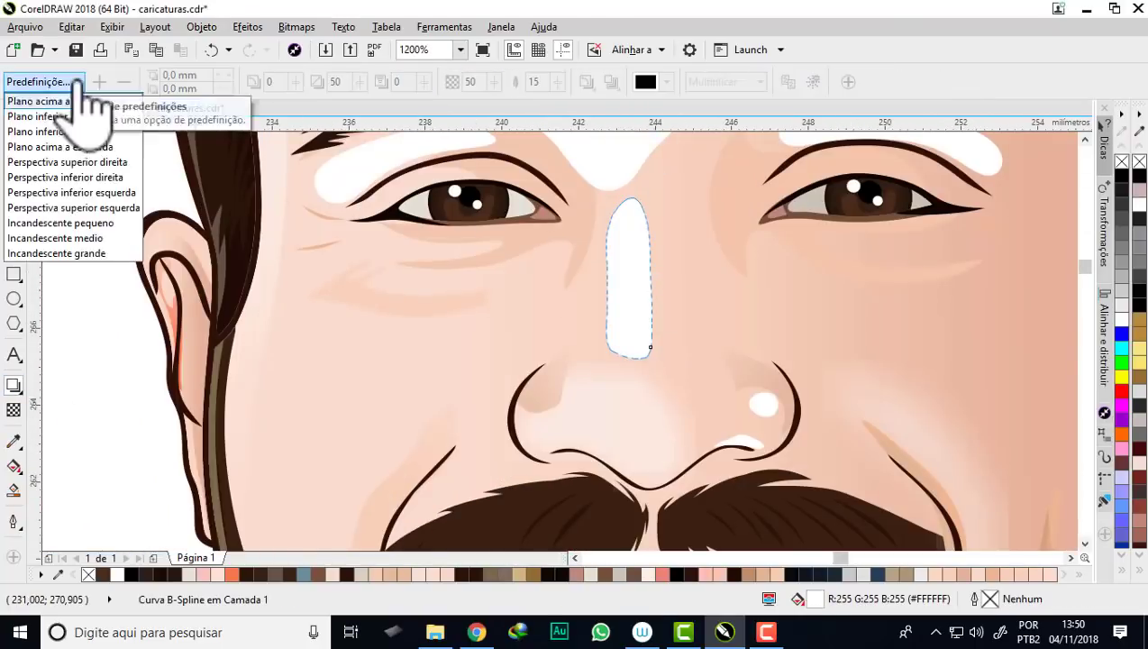
left_click(23, 103)
left_click(645, 82)
left_click(494, 81)
left_click_drag(474, 128, 442, 126)
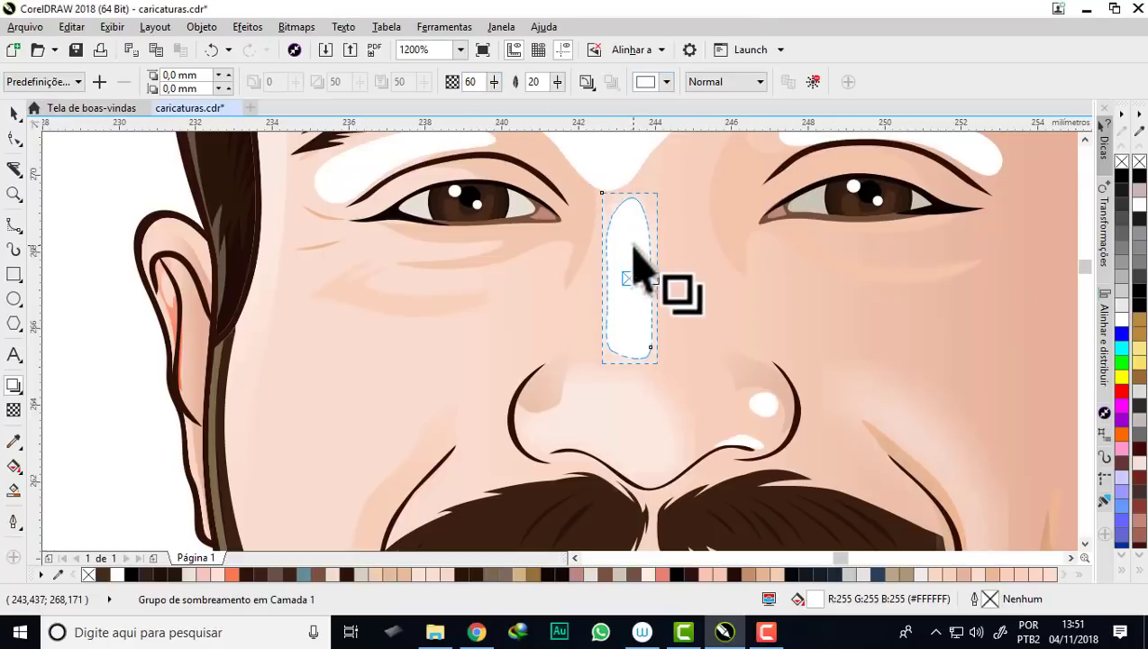
right_click(577, 270)
left_click(640, 123)
scroll(450, 315, "down", 2)
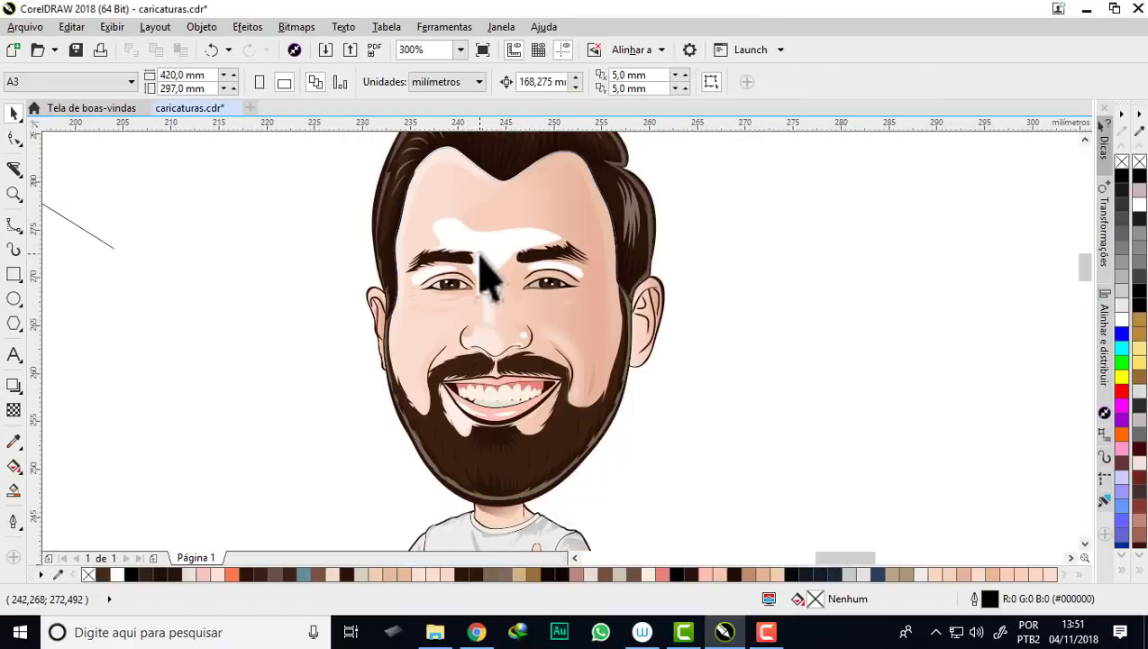
scroll(460, 338, "up", 2)
- Add a white shadow to the eyebrow highlight and separate it
left_click_drag(553, 255, 664, 255)
left_click(645, 81)
left_click(515, 83)
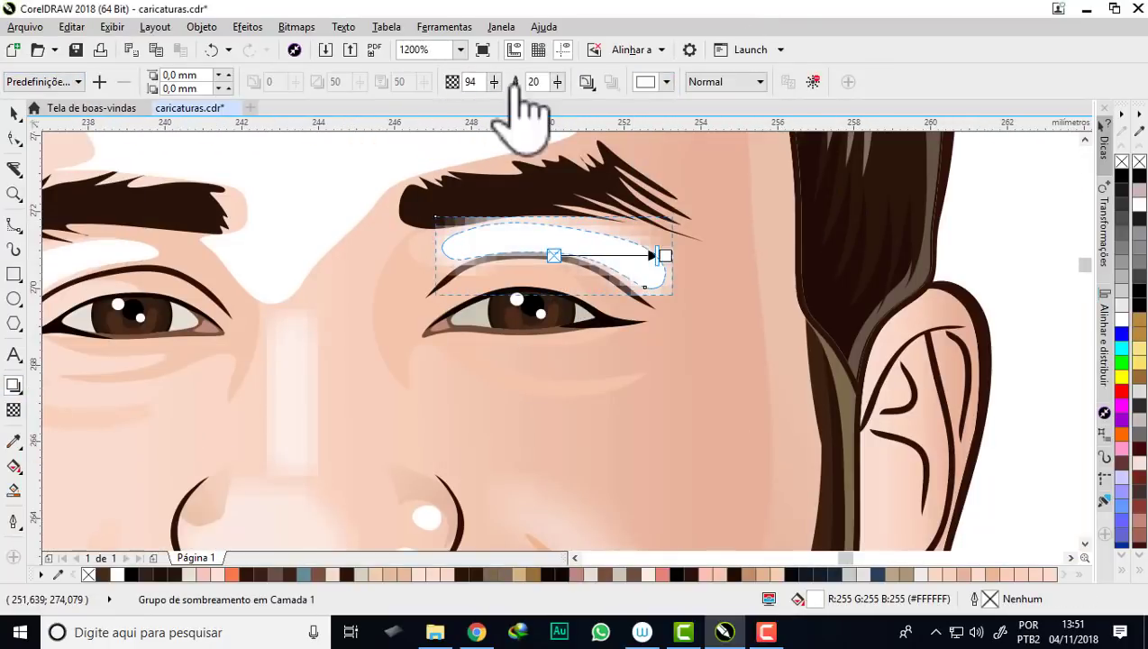
right_click(636, 236)
left_click(699, 266)
- Undo the eyebrow shadow separation and select the lens shape over the eye
scroll(814, 384, "down", 2)
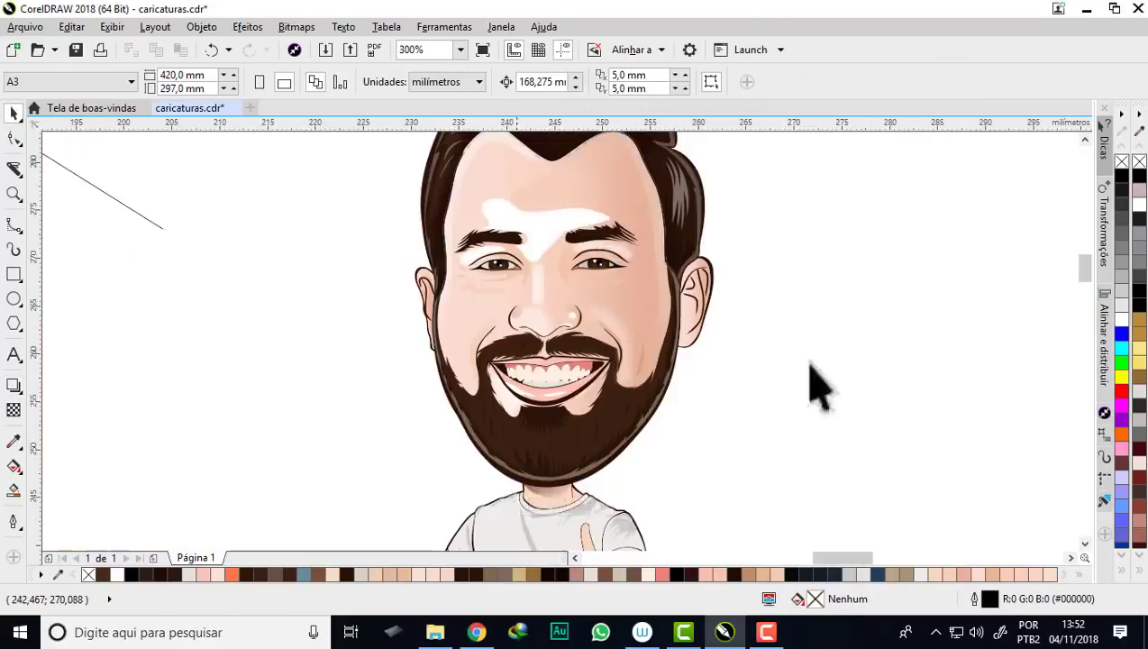
scroll(525, 261, "up", 2)
left_click(486, 293)
key("ctrl+z")
left_click(14, 113)
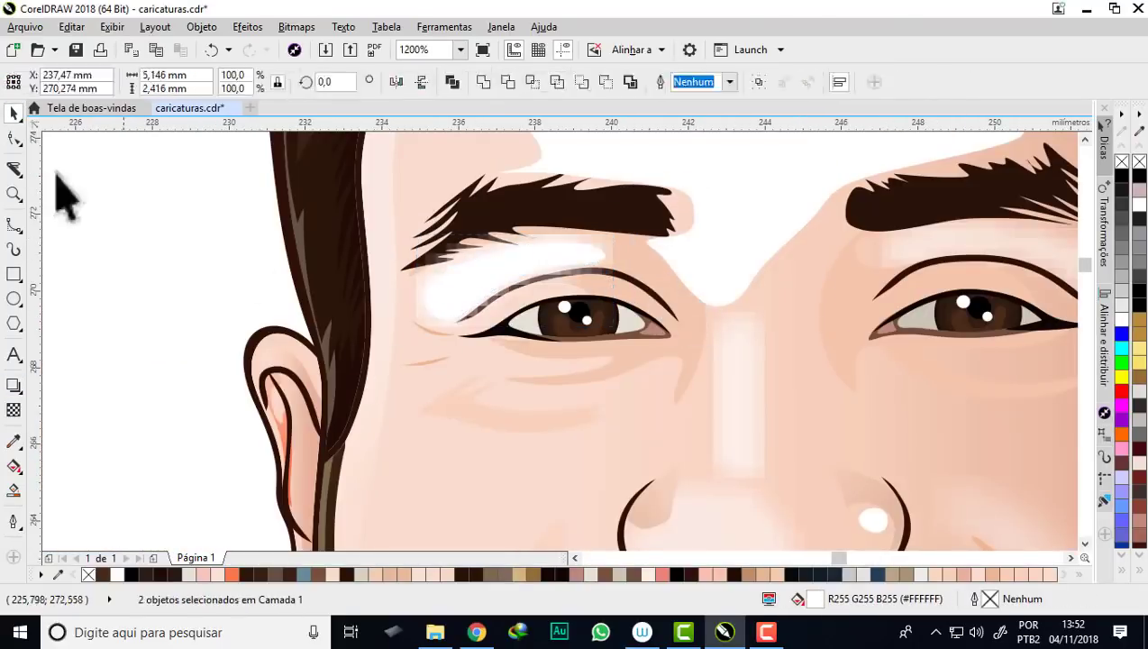
left_click(469, 423)
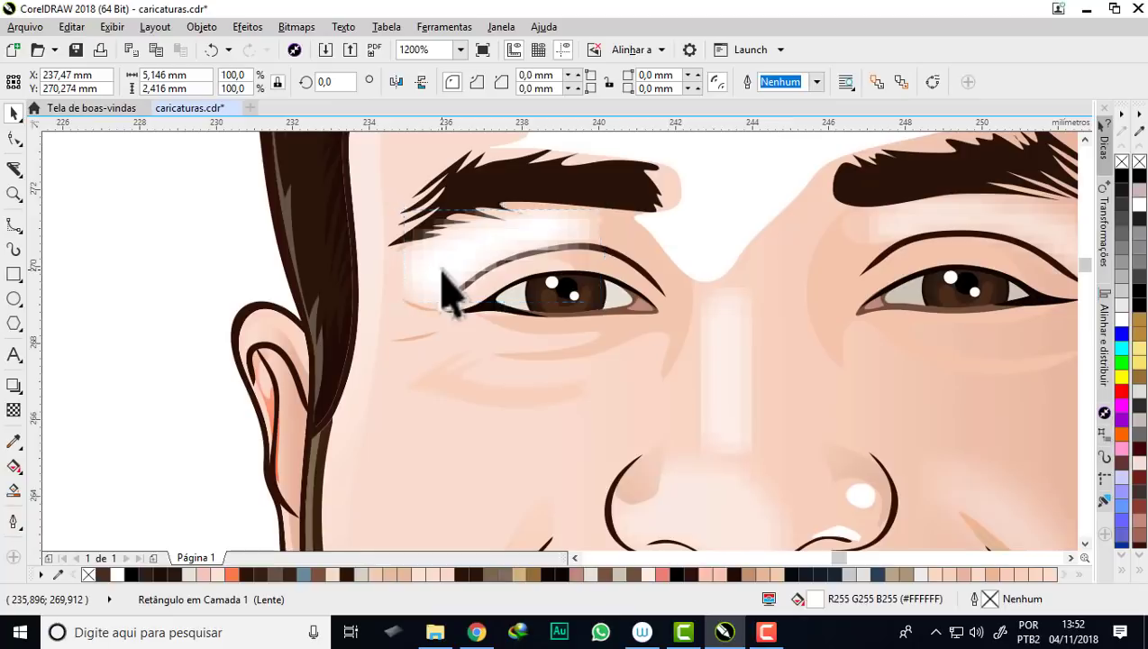
- Try a shadow on the white forehead highlight, then remove the highlight
scroll(367, 257, "down", 2)
left_click(505, 252)
scroll(531, 189, "up", 1)
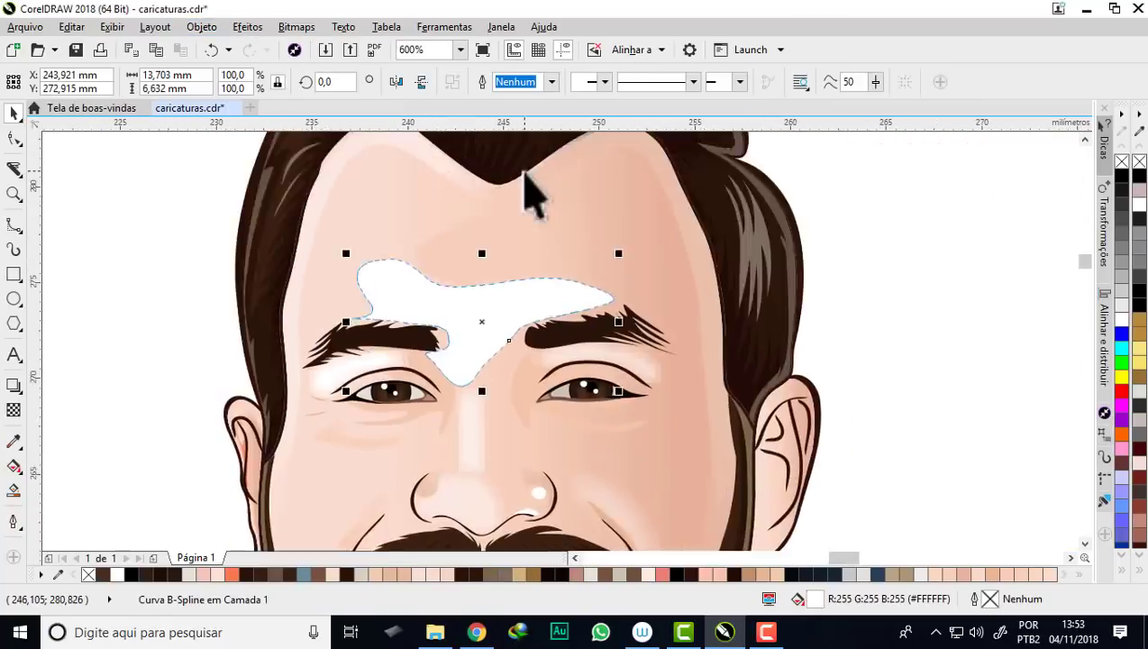
left_click_drag(449, 265, 671, 259)
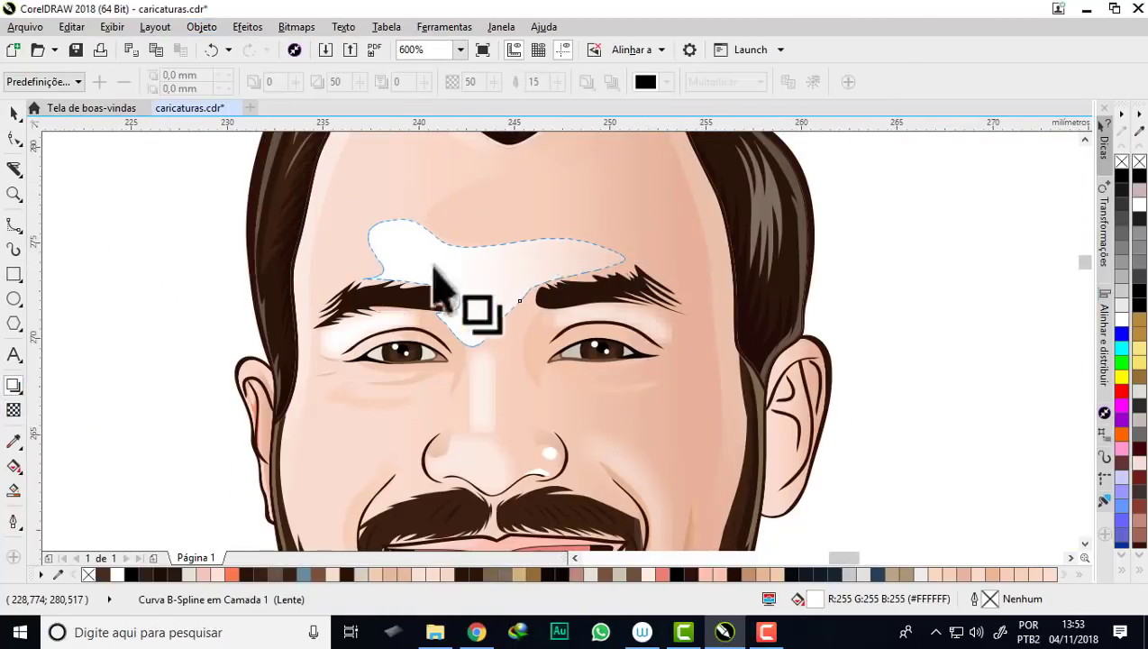
left_click_drag(493, 282, 625, 282)
left_click(666, 82)
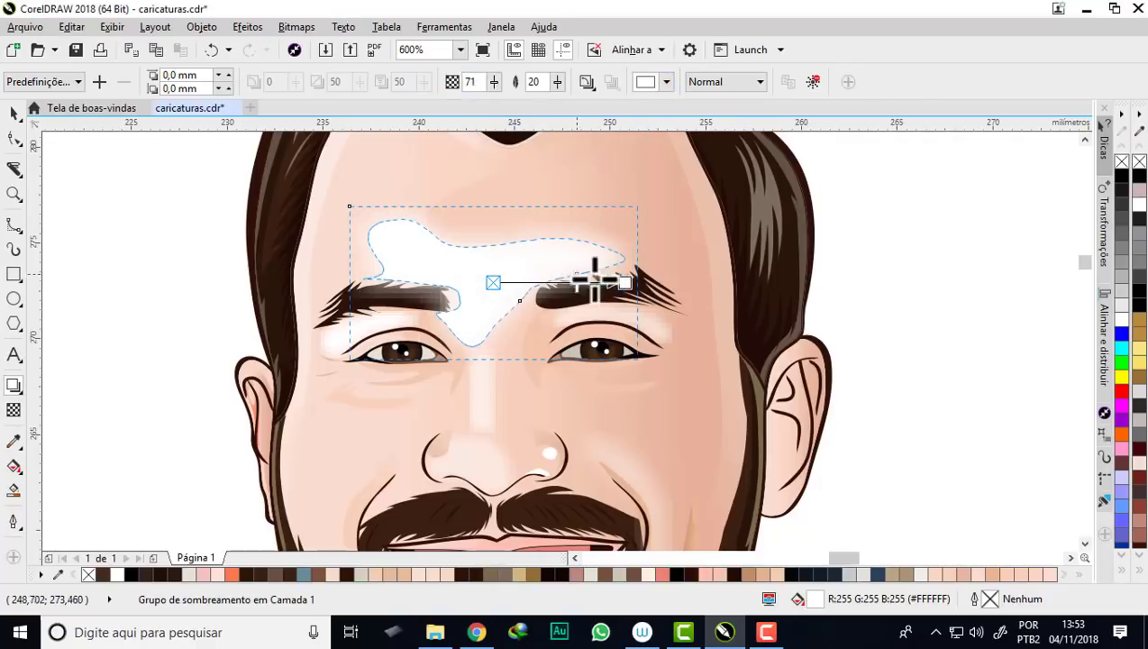
right_click(458, 243)
key("Escape")
scroll(546, 287, "down", 3)
scroll(594, 248, "up", 3)
scroll(811, 320, "down", 1)
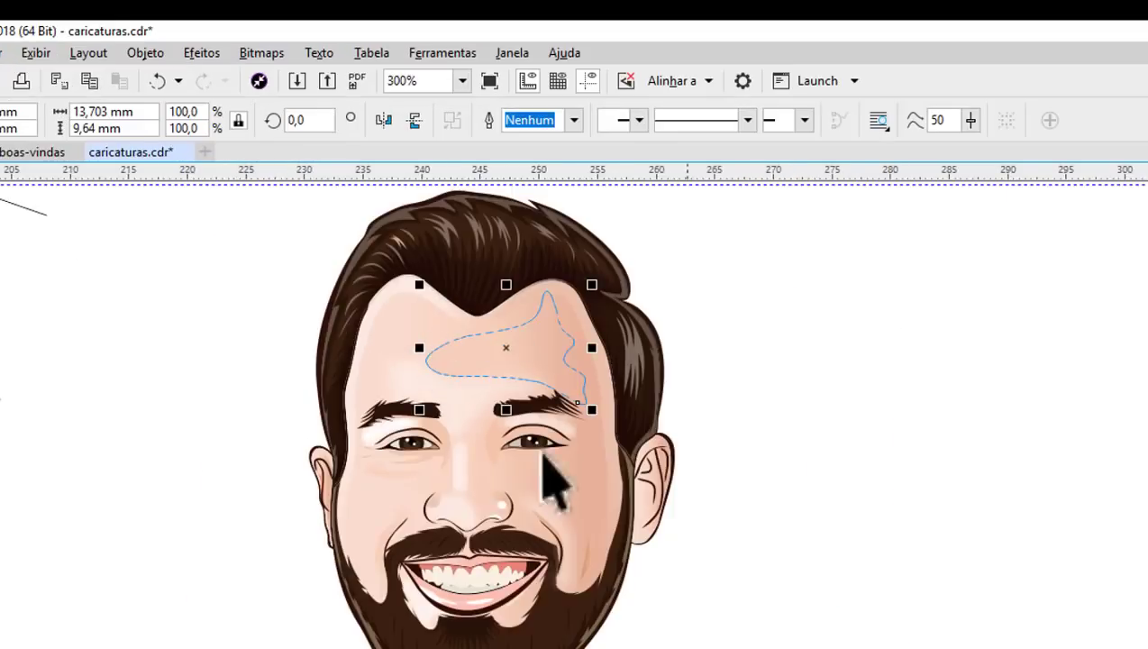
scroll(496, 354, "up", 1)
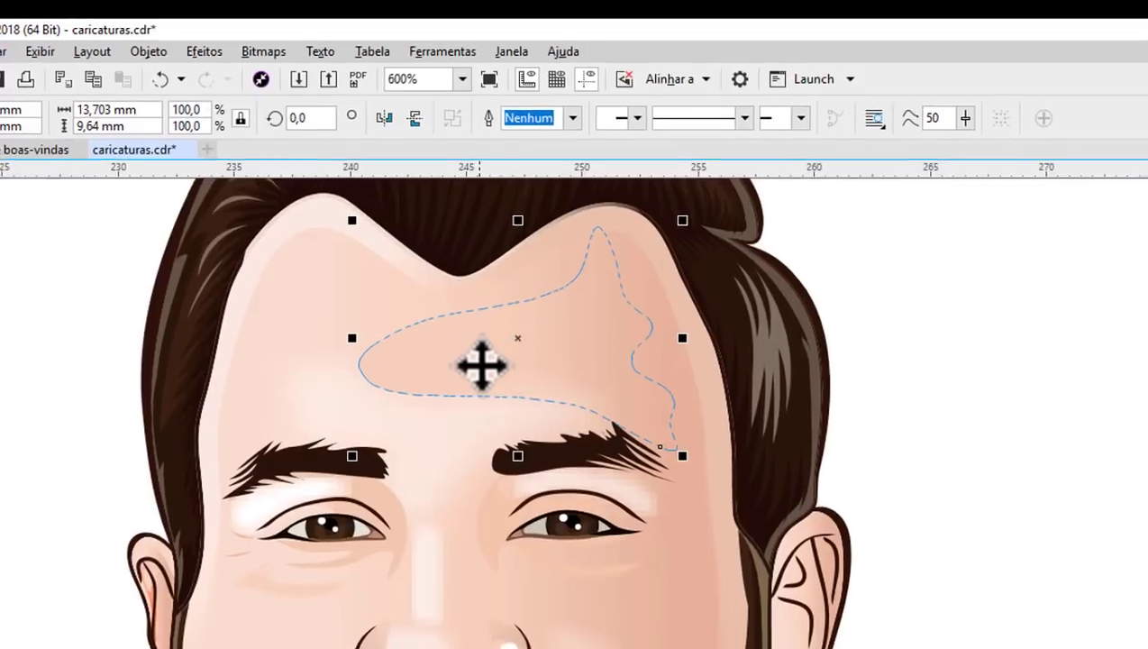
scroll(429, 463, "down", 1)
scroll(415, 465, "up", 1)
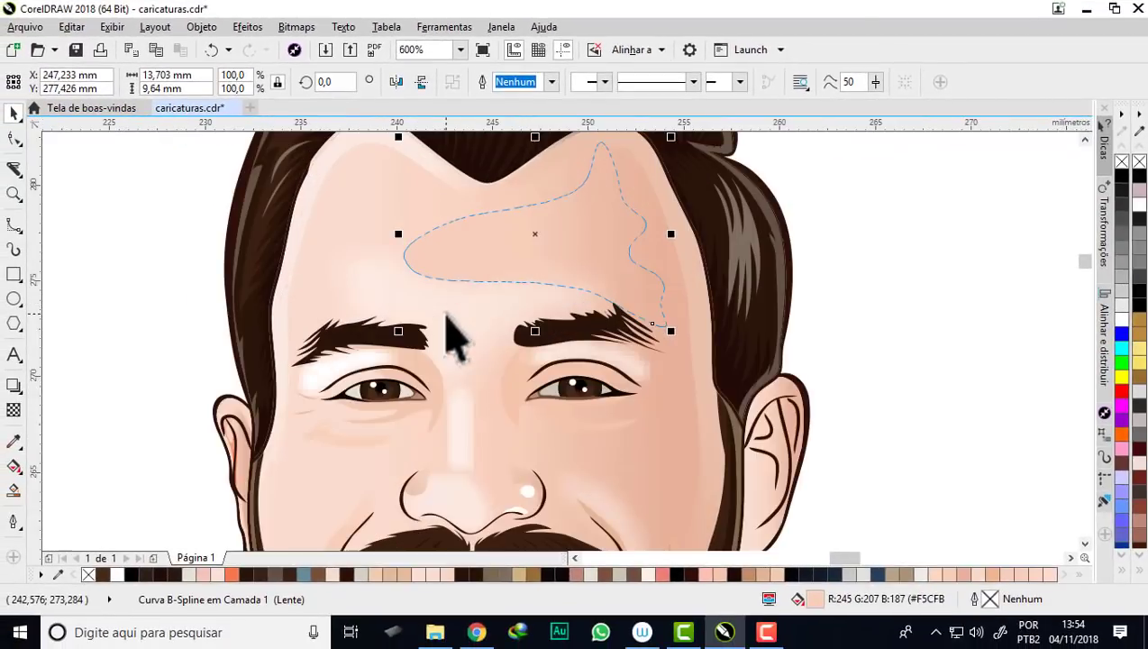
scroll(497, 403, "up", 1)
scroll(476, 276, "down", 1)
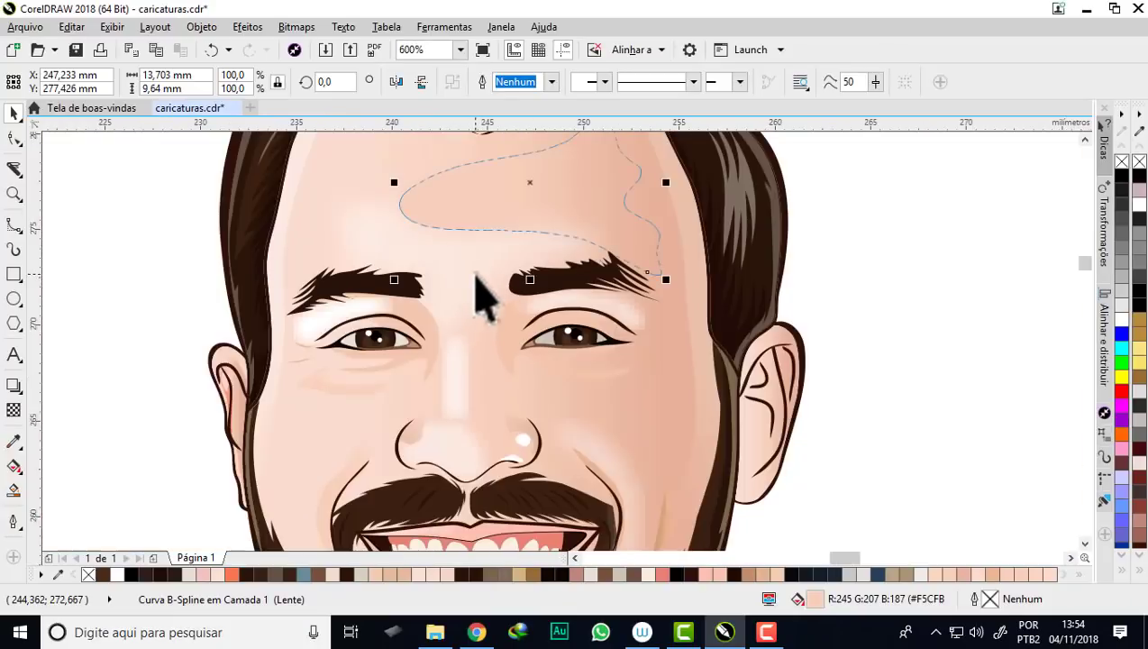
scroll(545, 287, "down", 1)
scroll(439, 345, "up", 1)
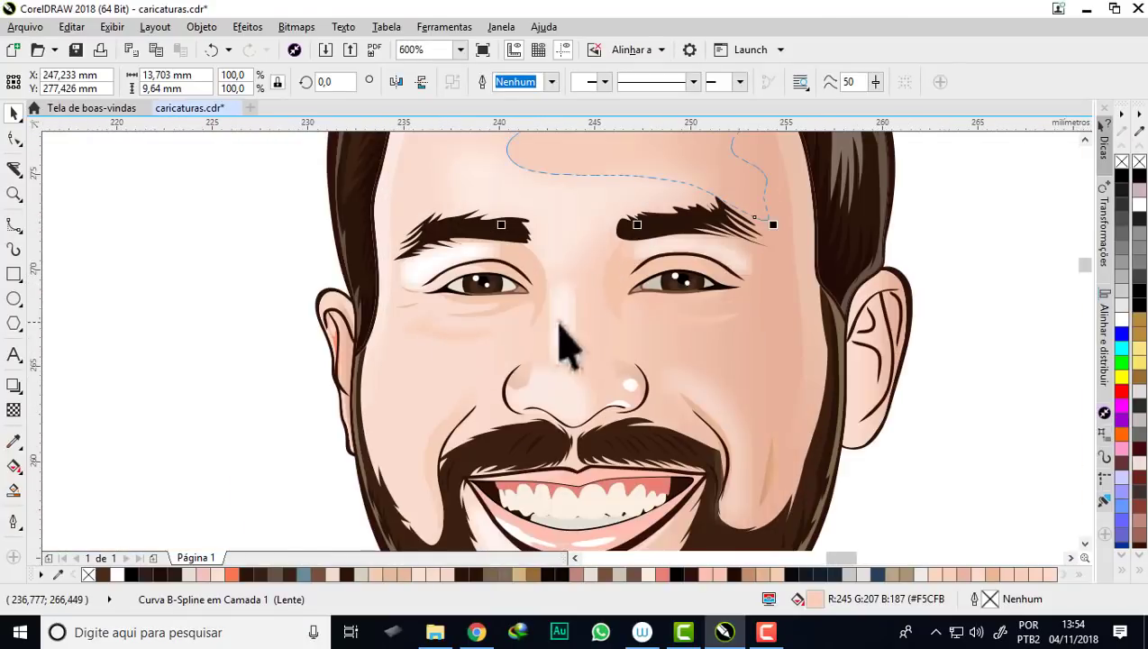
scroll(724, 405, "down", 1)
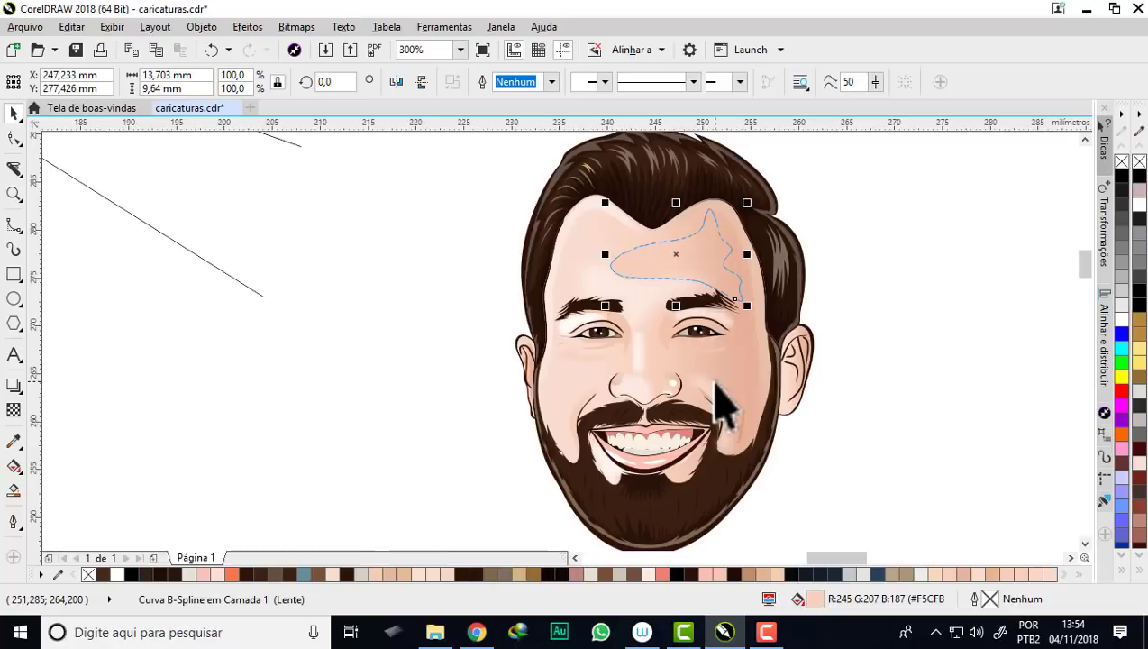
scroll(665, 243, "up", 1)
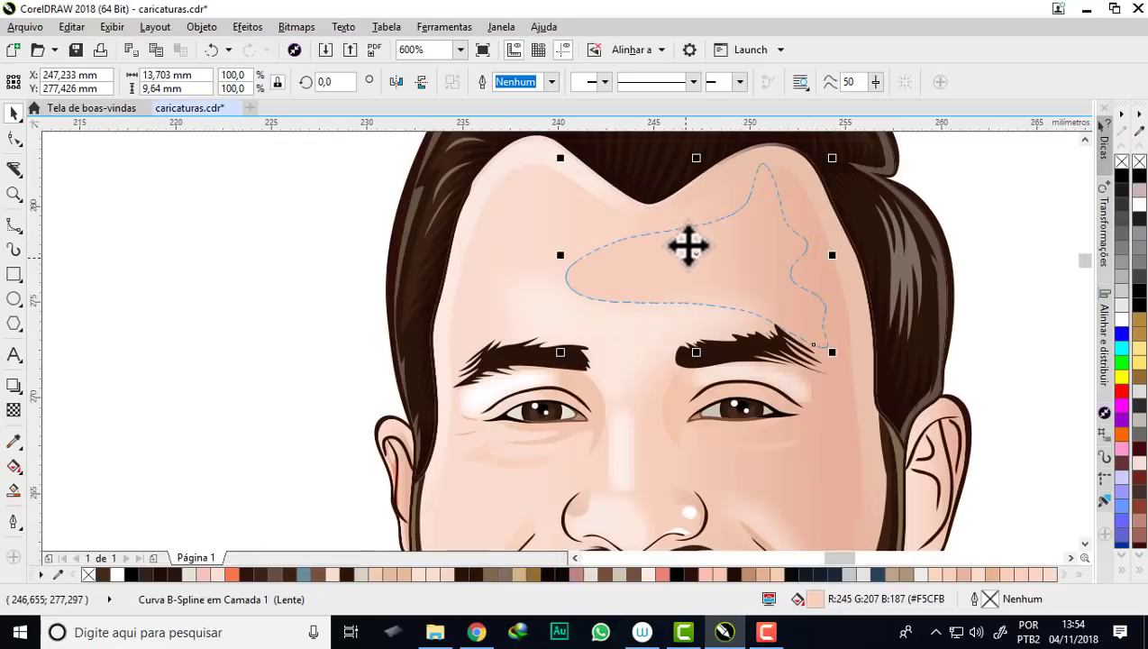
- Try moving the skin-toned forehead curve right, then undo the move
left_click_drag(674, 263, 816, 270)
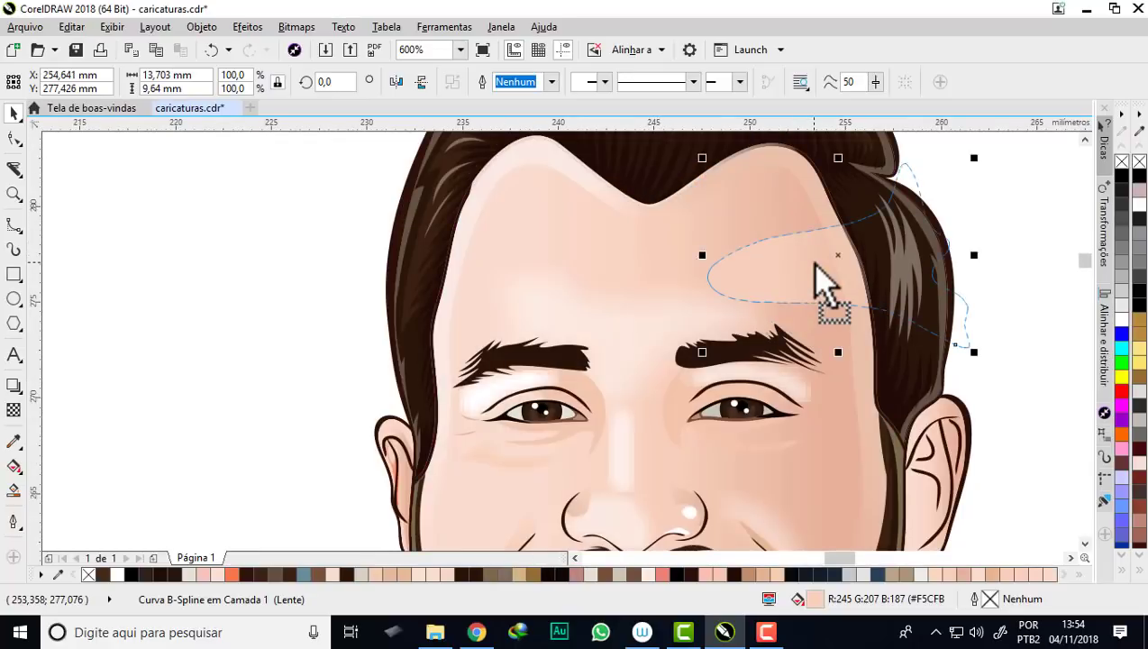
key("ctrl+z")
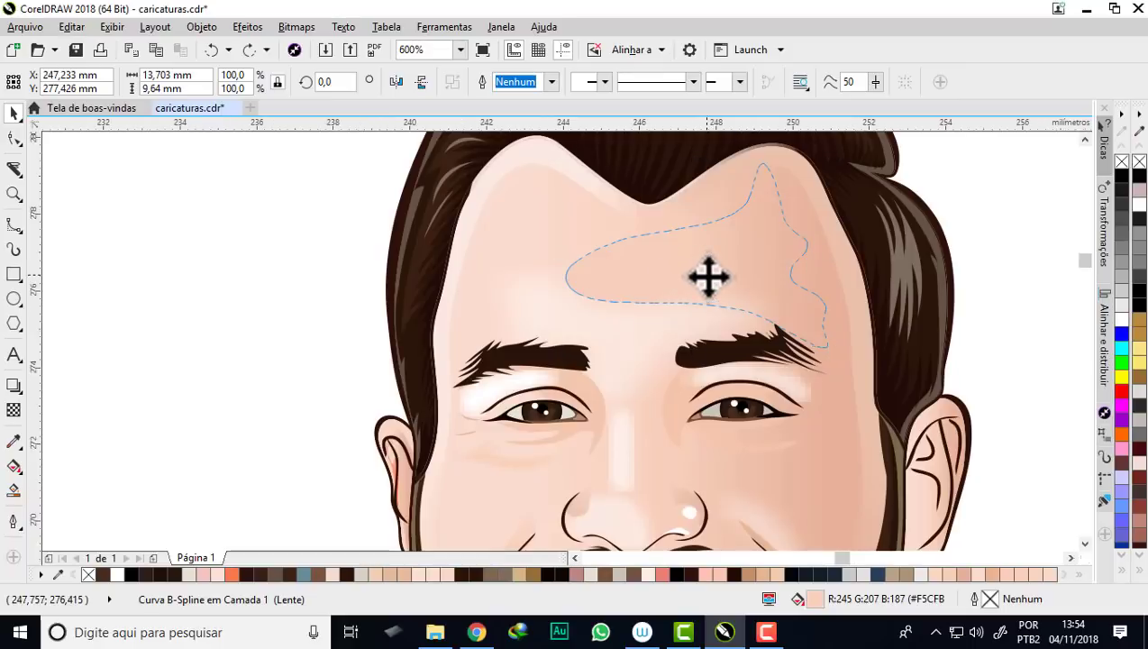
scroll(704, 275, "up", 1)
scroll(685, 272, "down", 1)
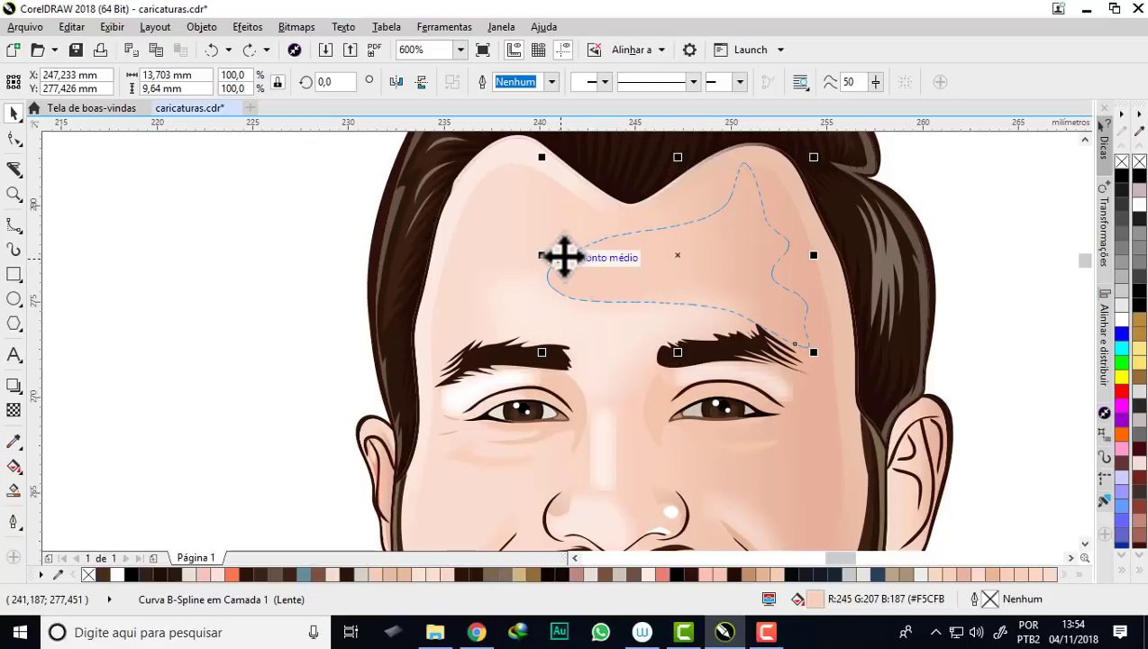
- Drag the forehead curve's nodes with the Shape tool to extend its left edge outward
left_click(14, 138)
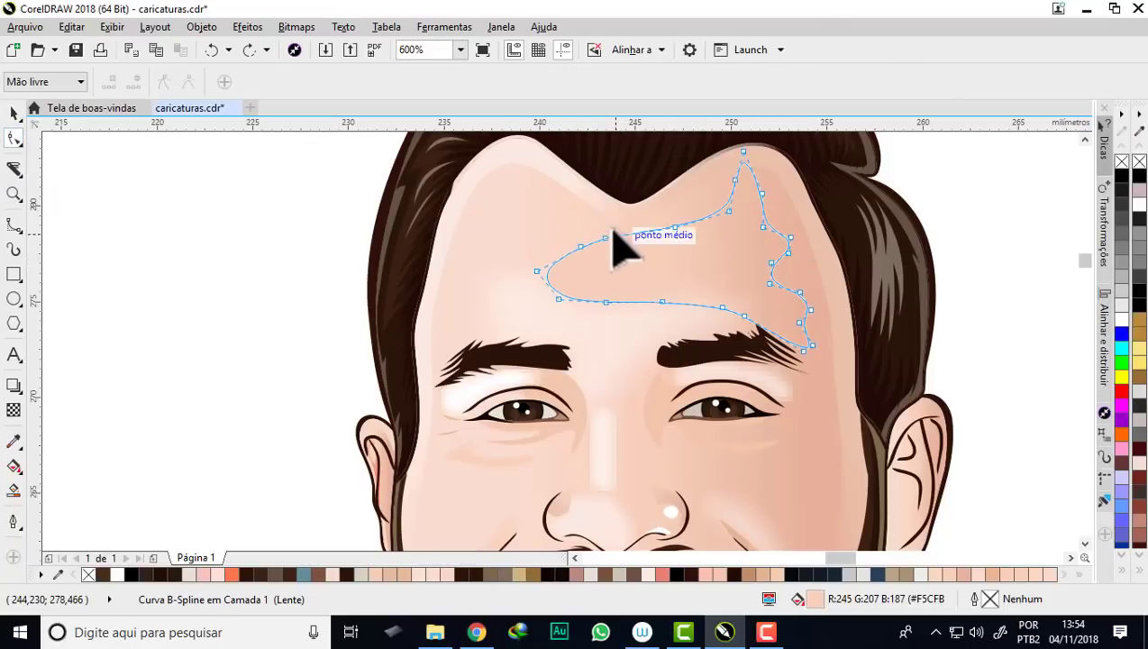
left_click_drag(613, 233, 598, 228)
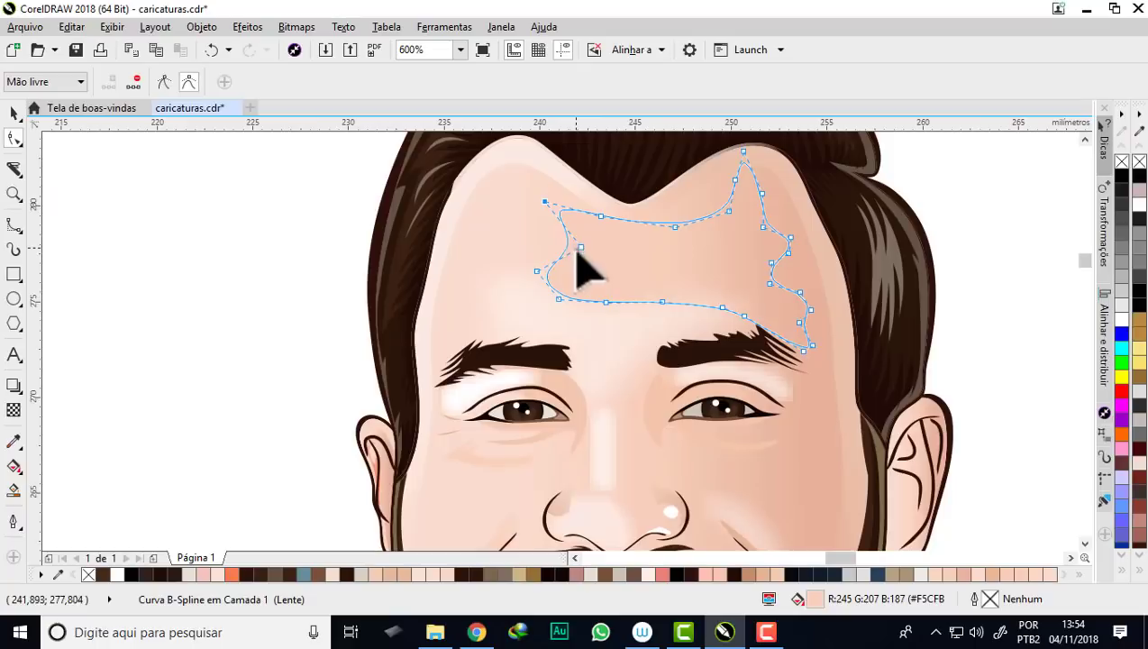
mouse_move(571, 252)
left_mouse_down()
mouse_move(521, 242)
mouse_move(536, 242)
mouse_move(557, 284)
left_mouse_up()
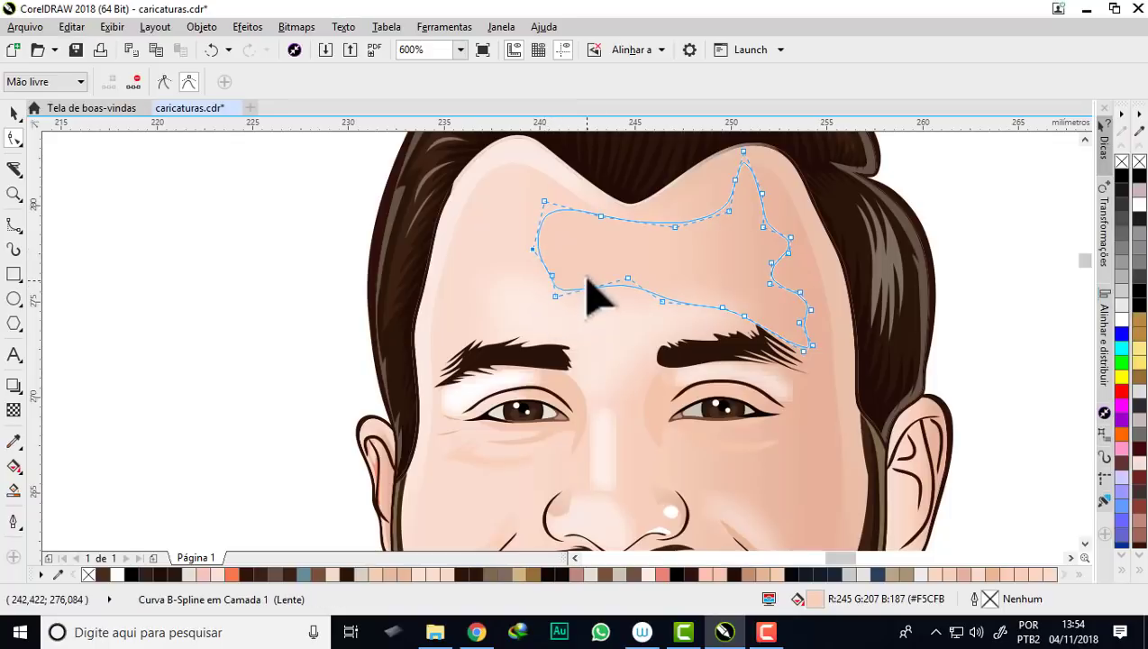
scroll(577, 292, "down", 2)
scroll(590, 270, "up", 2)
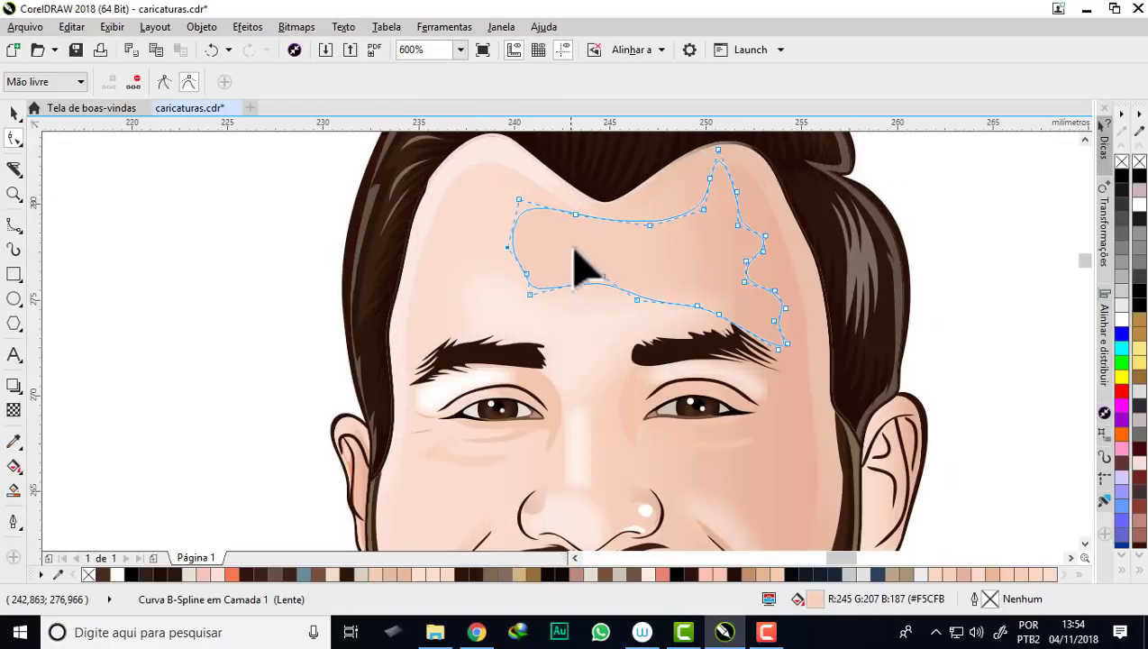
left_click(276, 210)
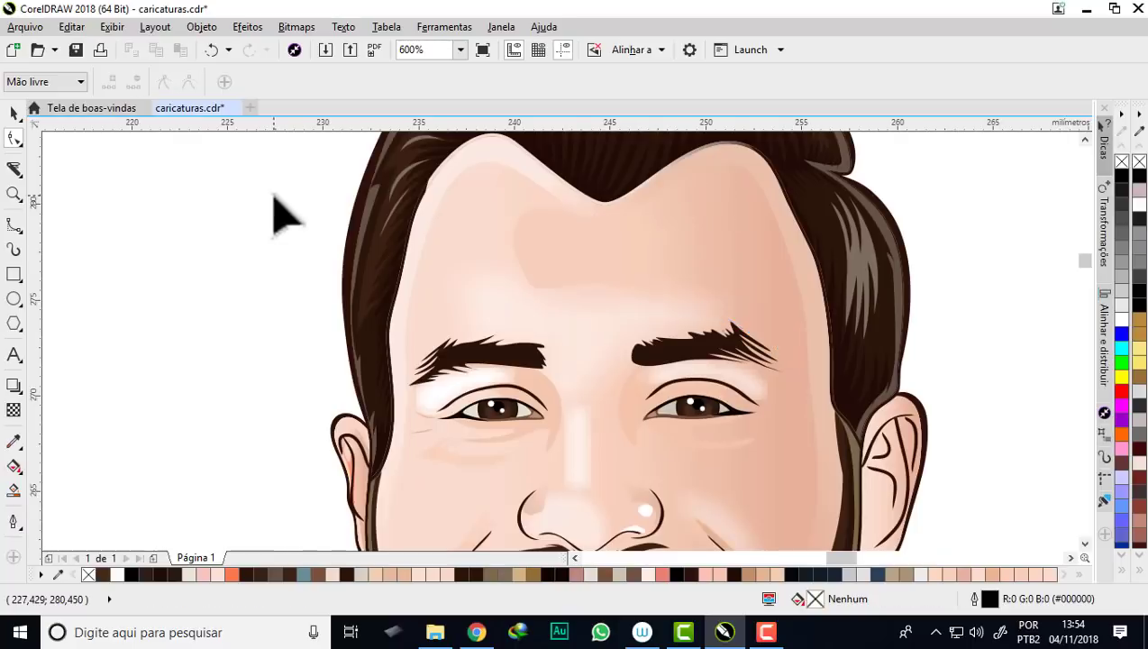
left_click(535, 270)
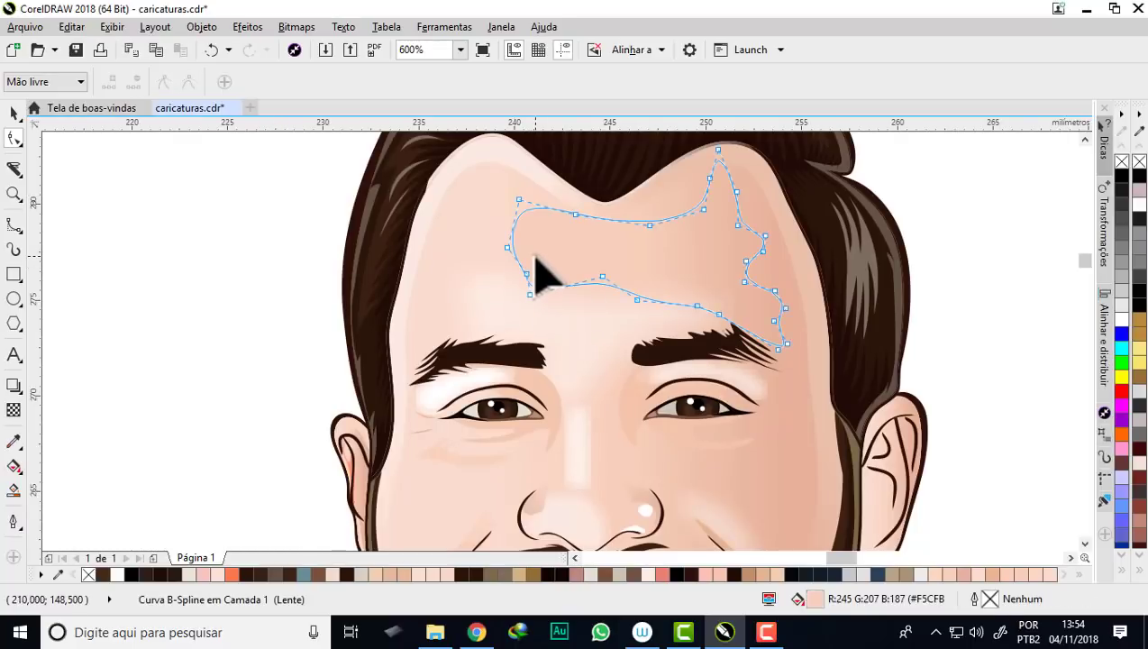
- Apply the Incandescente pequeno glow to the forehead curve in sampled skin colour #F5CFBB
left_click(26, 383)
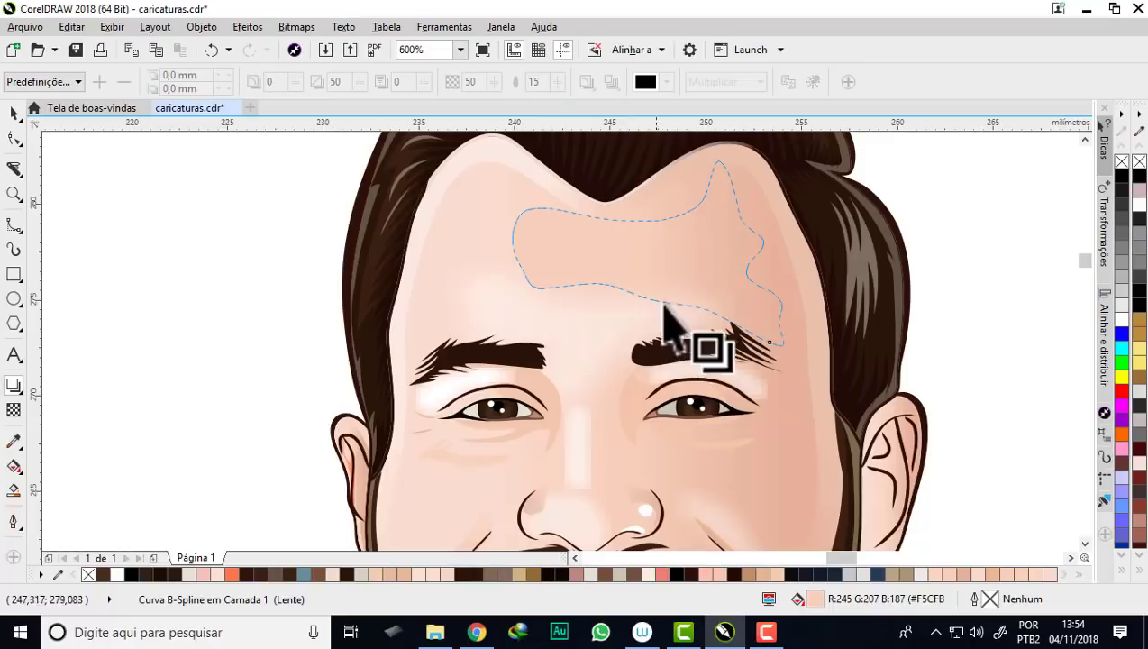
left_click(72, 82)
left_click(62, 222)
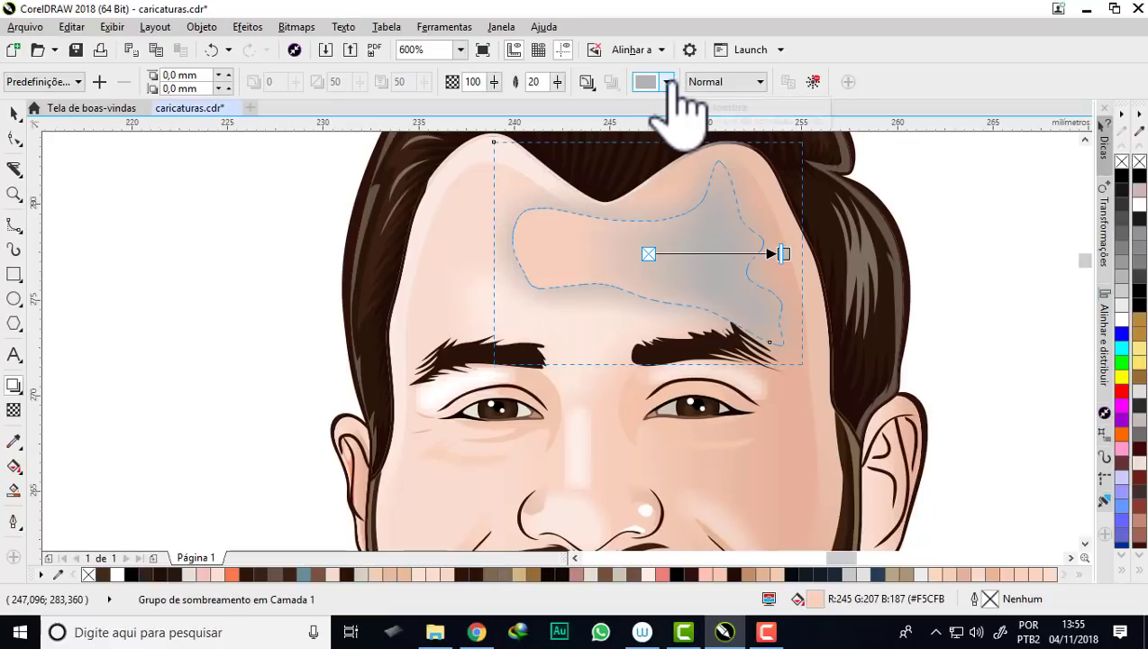
left_click(668, 83)
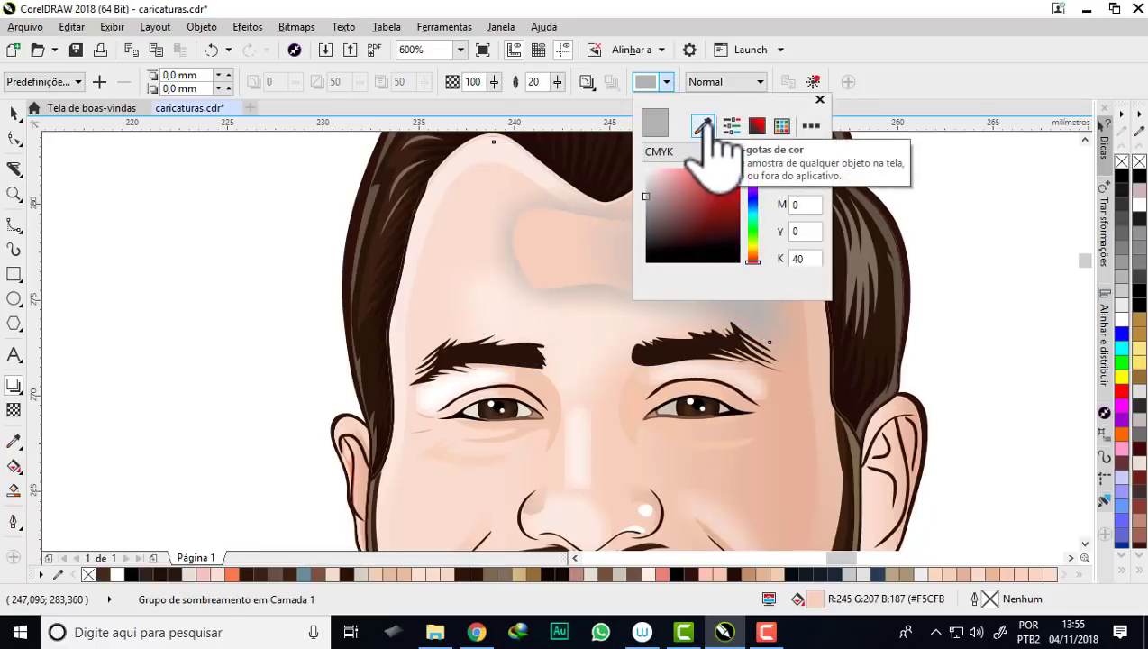
left_click(706, 129)
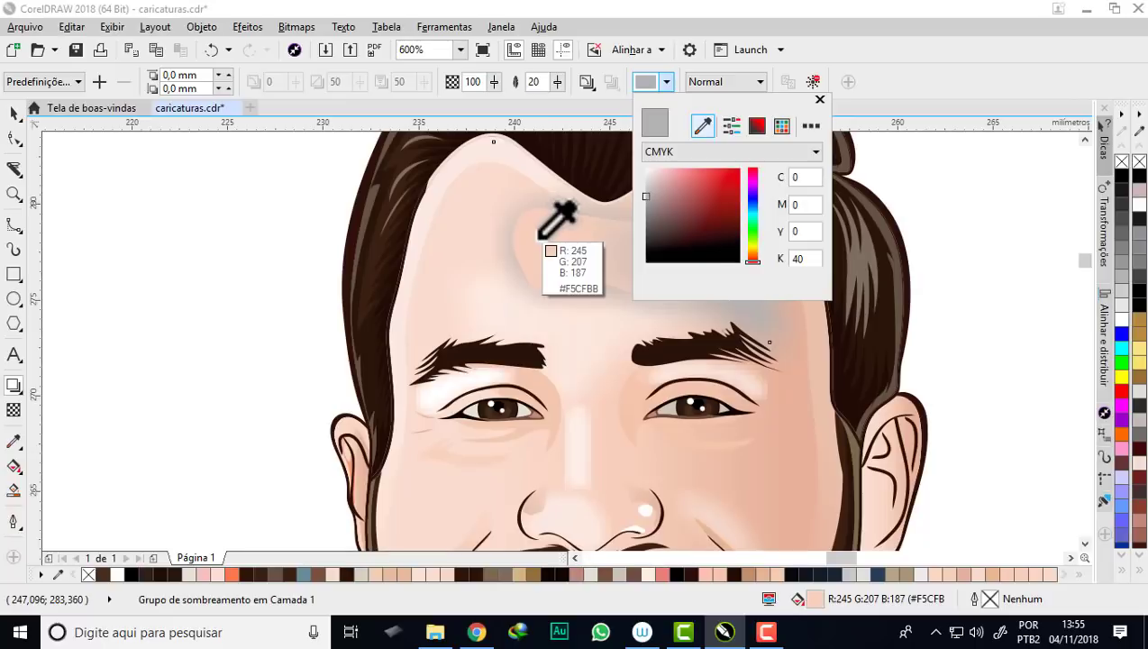
left_click(538, 239)
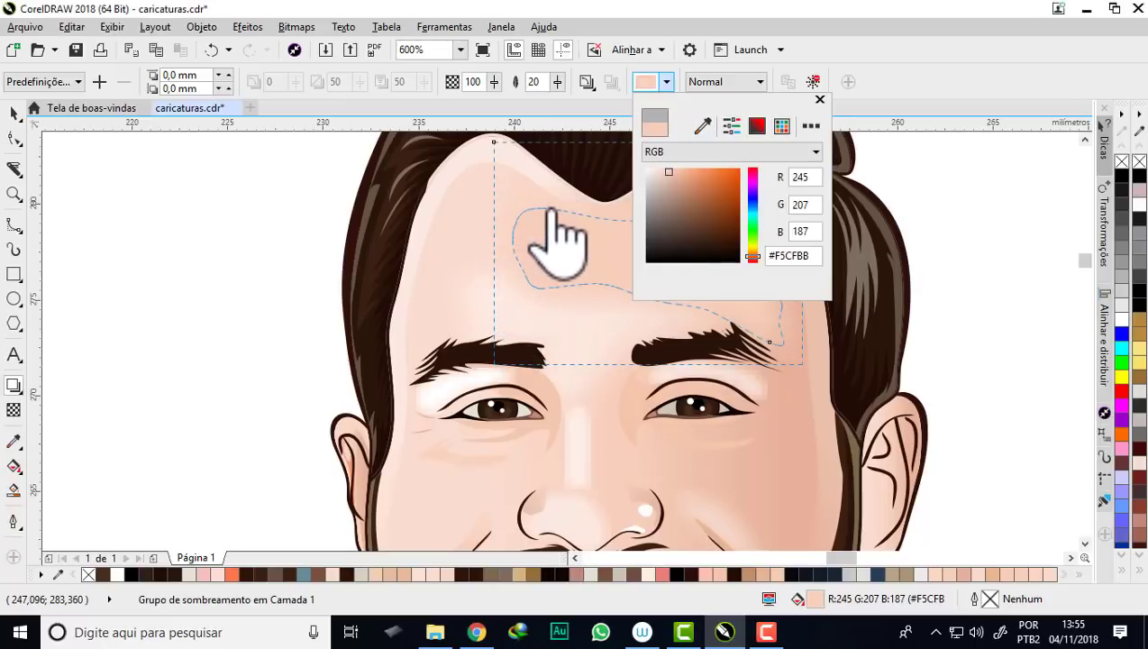
left_click(819, 100)
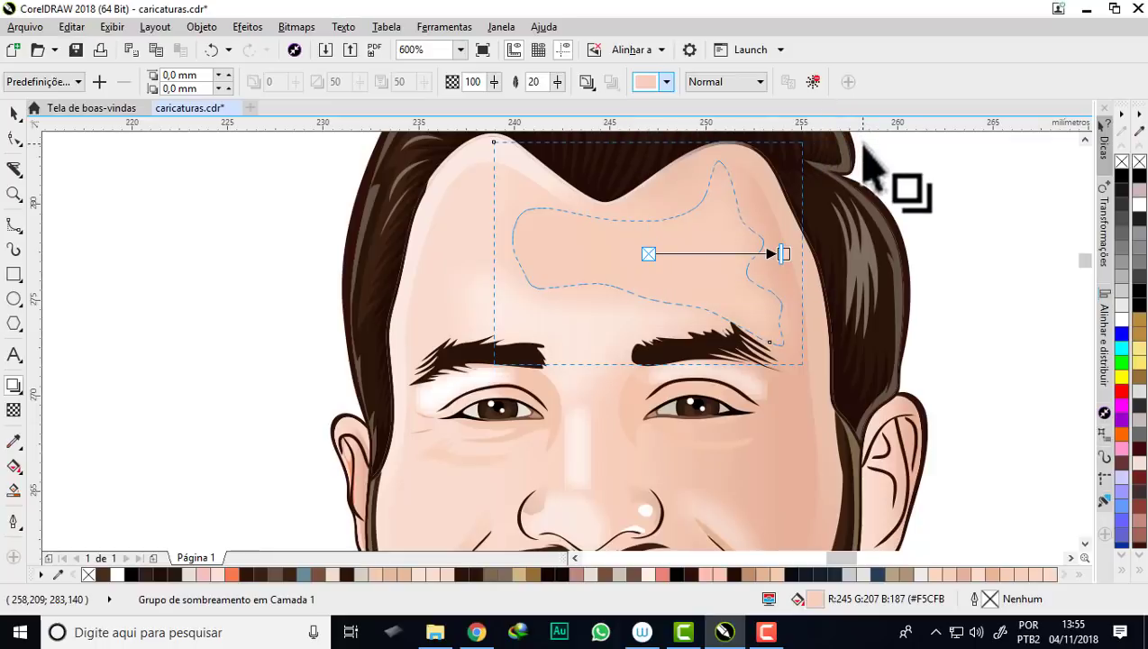
- Separate the glow from the forehead curve and return to the Pick tool
right_click(579, 292)
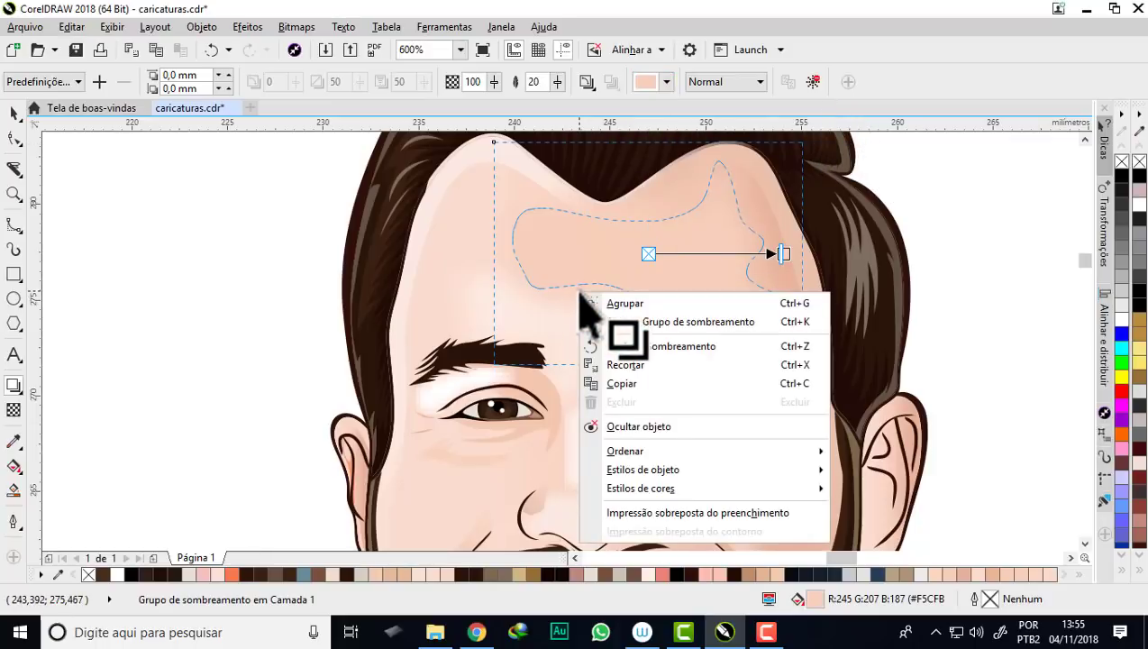
left_click(698, 323)
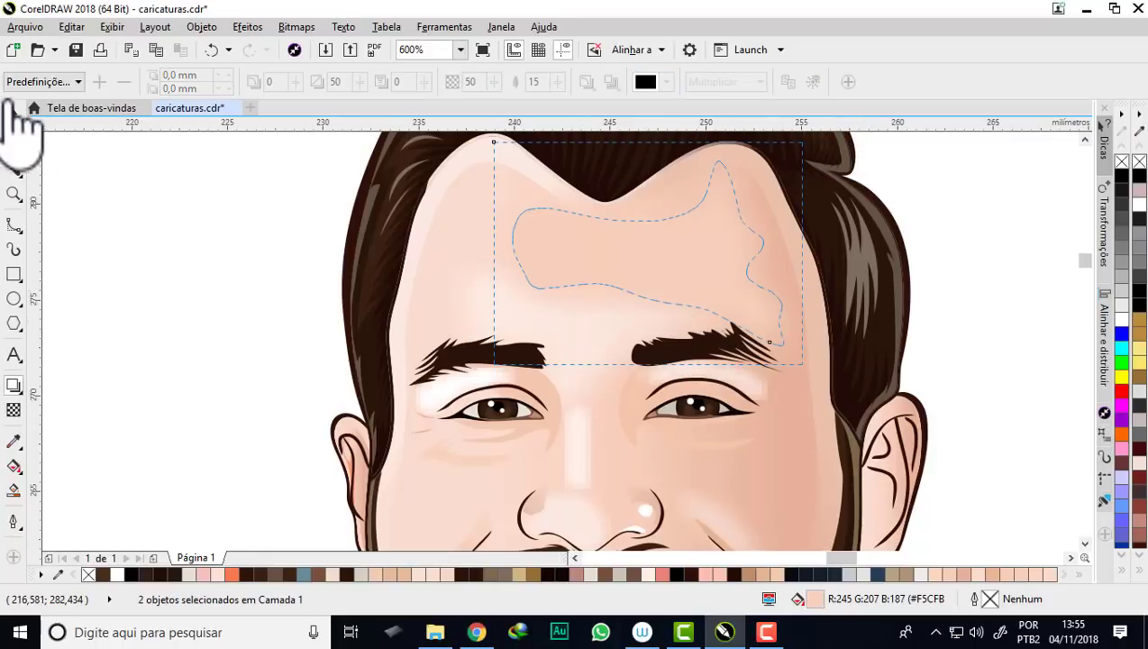
key("space")
left_click(124, 196)
- Delete the forehead highlight shape from the caricature's face
left_click(543, 262)
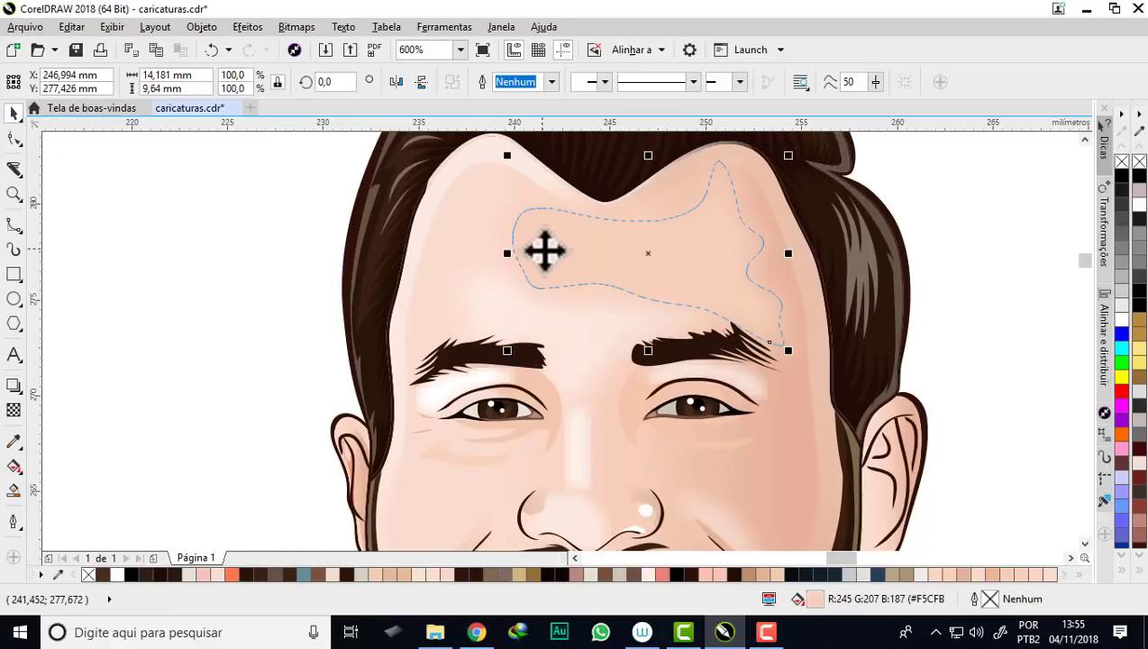
left_click_drag(543, 249, 153, 286)
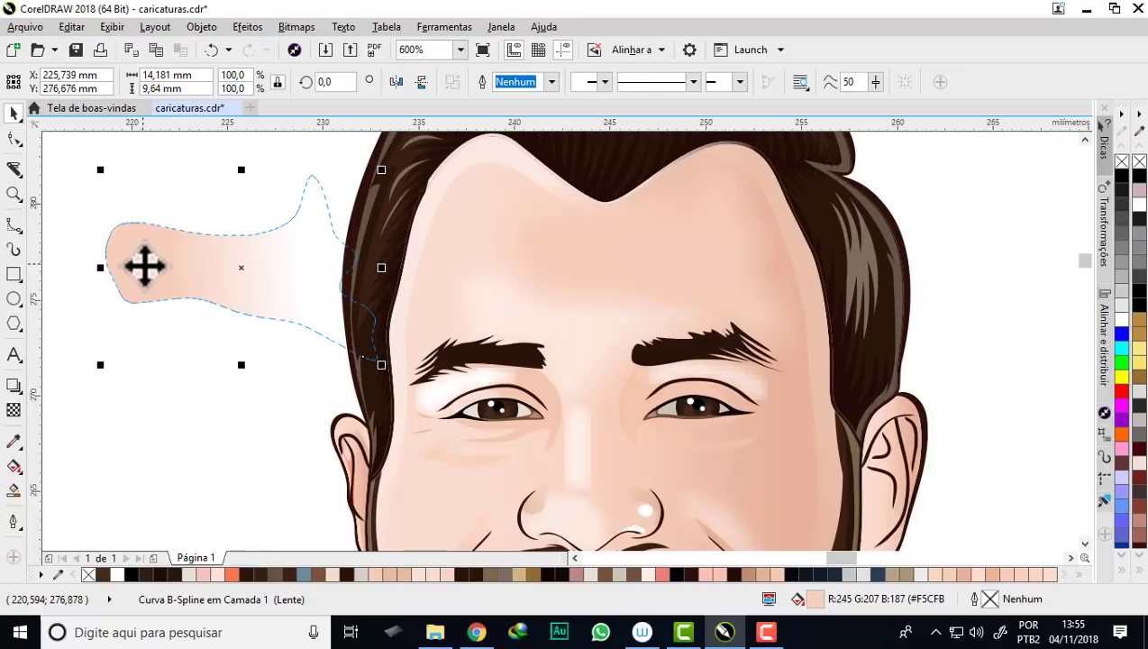
key("Delete")
scroll(489, 238, "down", 2)
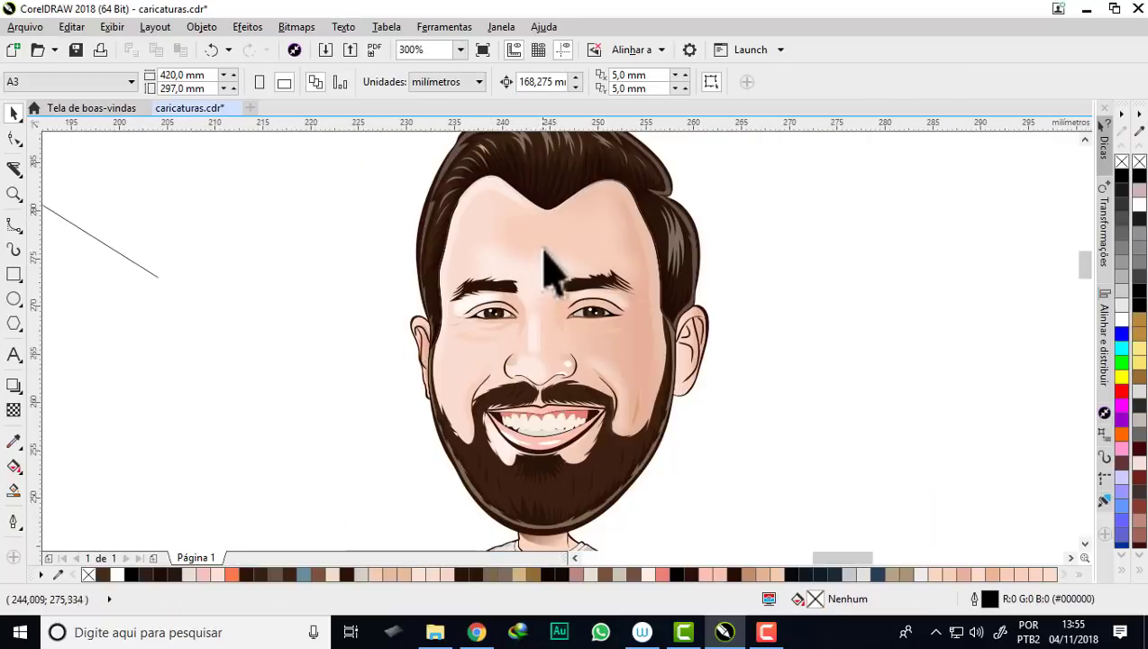
- Test-move the soft forehead shading patch, then undo so it stays in place
left_click(538, 244)
mouse_move(538, 244)
left_mouse_down()
mouse_move(401, 257)
mouse_move(277, 252)
left_mouse_up()
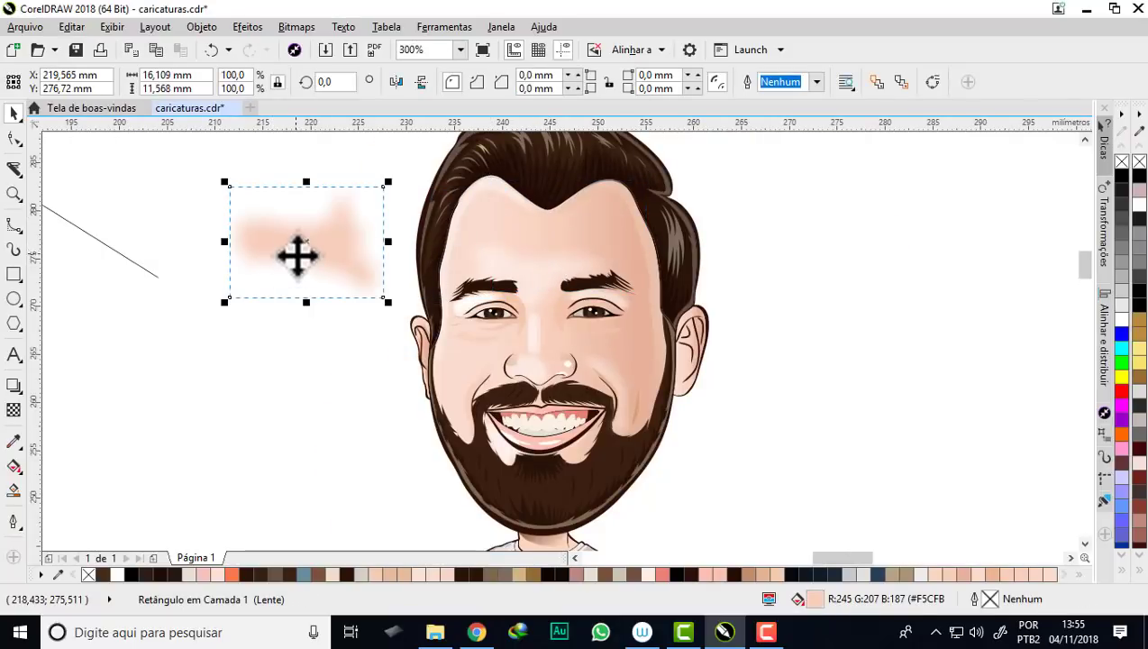
scroll(297, 256, "up", 2)
scroll(297, 256, "up", 2)
scroll(311, 214, "down", 2)
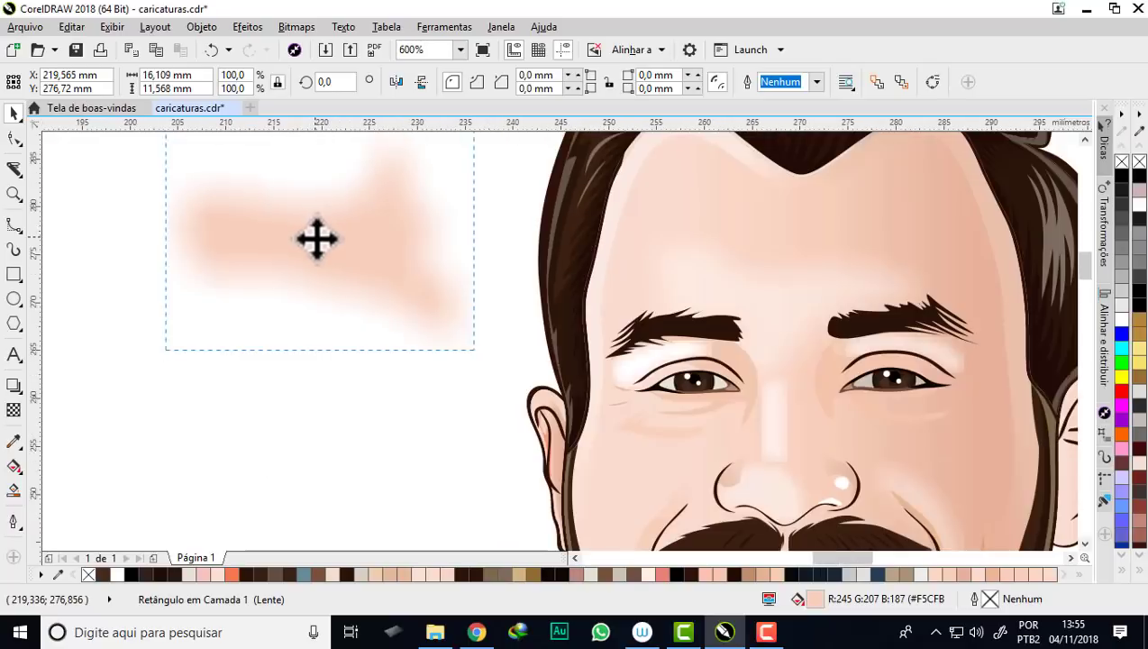
scroll(315, 238, "down", 2)
key("ctrl+z")
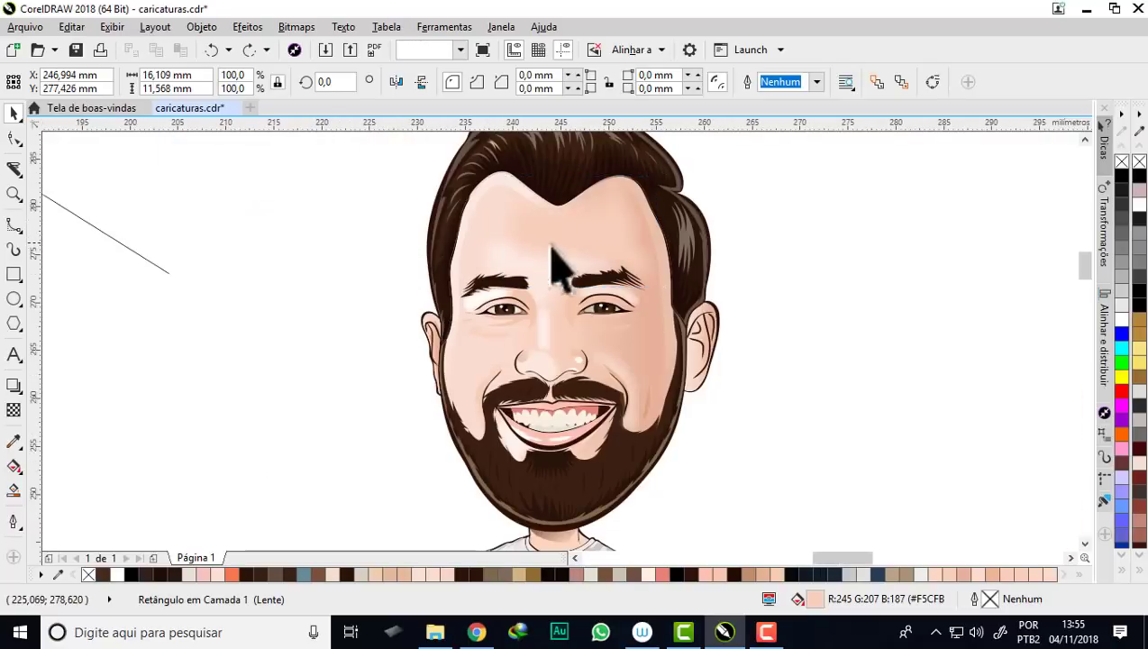
key("Escape")
scroll(554, 249, "up", 1)
scroll(558, 253, "down", 1)
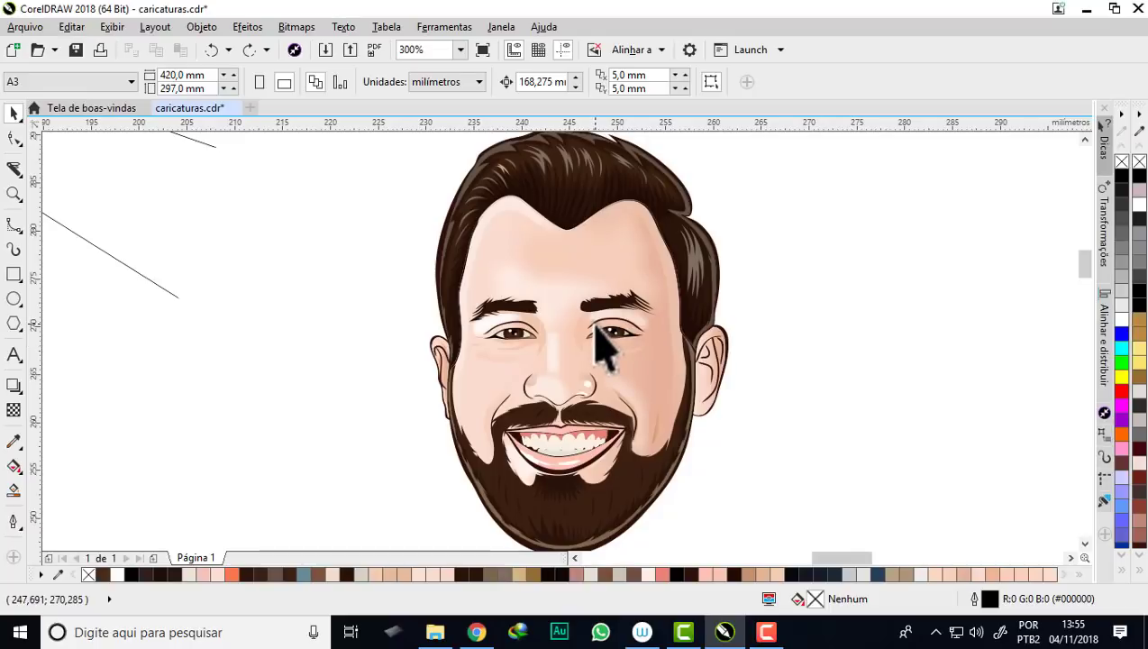
scroll(599, 347, "down", 4)
scroll(631, 370, "up", 1)
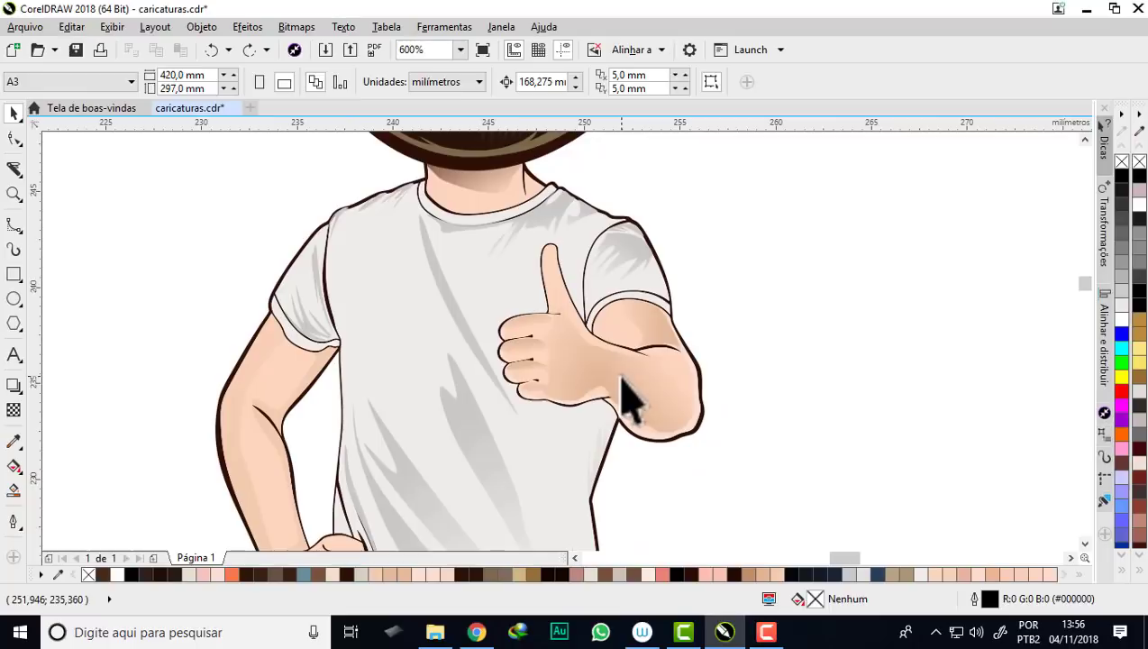
- Delete the shading bitmap over the thumbs-up hand and the shaded patch on the forearm
left_click(622, 378)
scroll(622, 378, "up", 1)
mouse_move(630, 410)
left_mouse_down()
mouse_move(754, 405)
mouse_move(608, 387)
left_mouse_up()
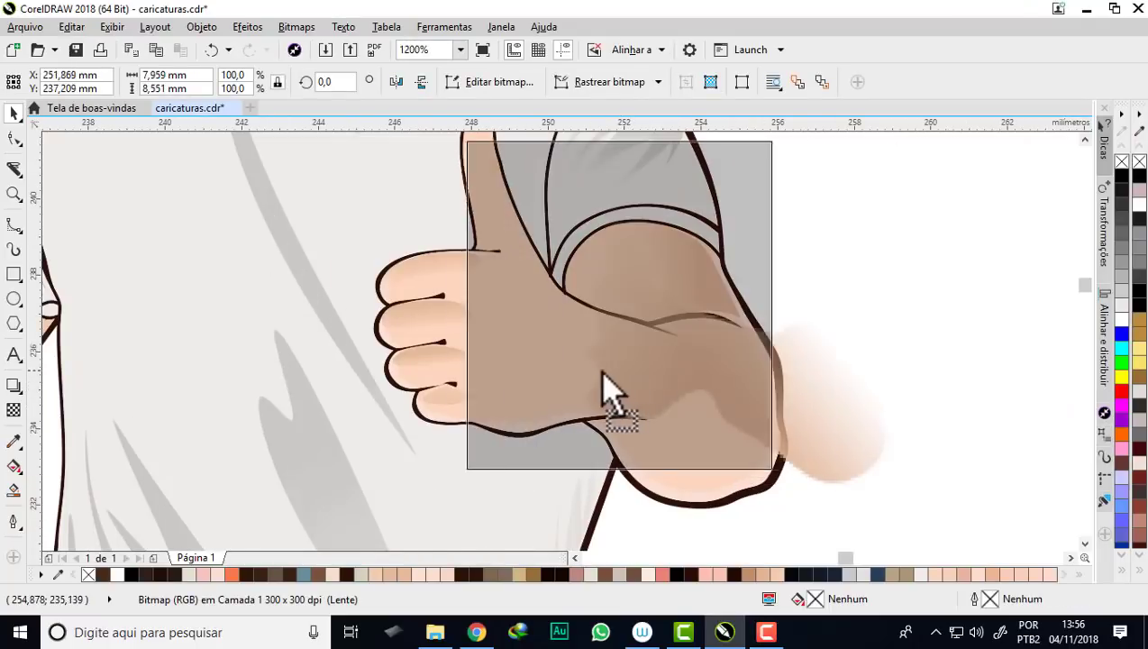
key("Delete")
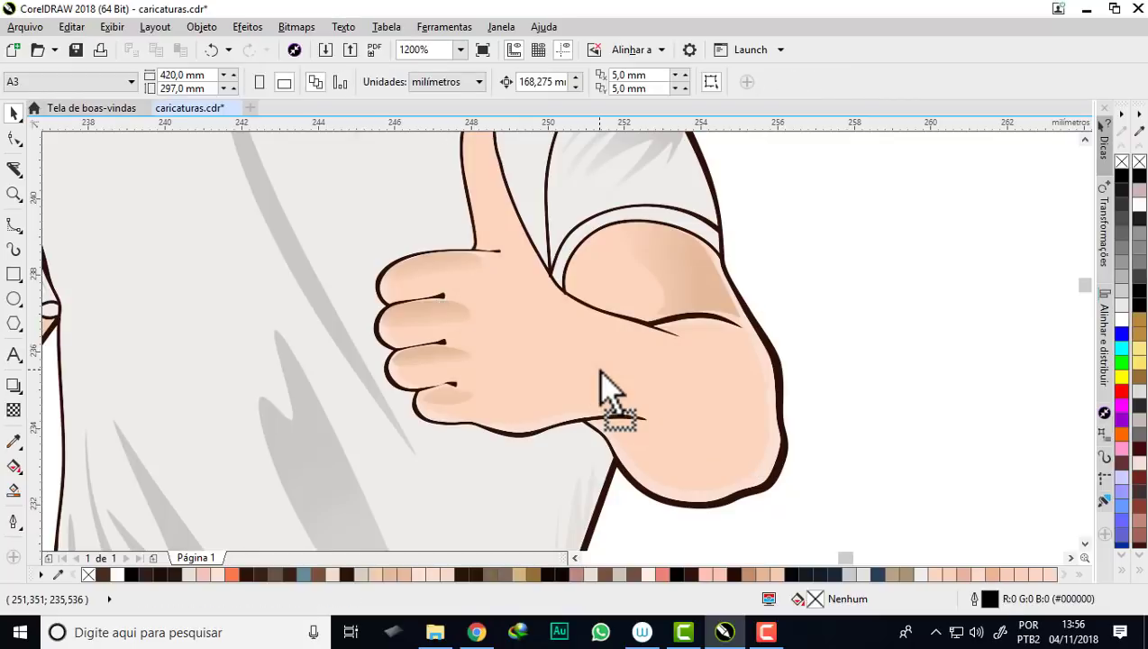
left_click_drag(685, 307, 879, 306)
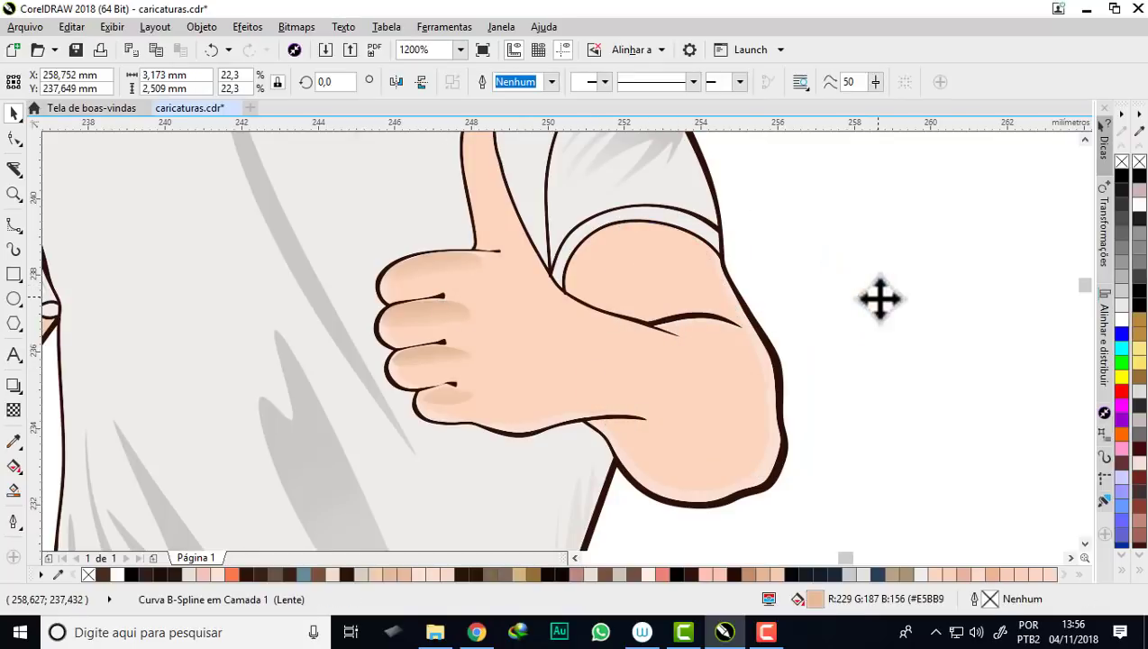
key("Delete")
left_click(13, 224)
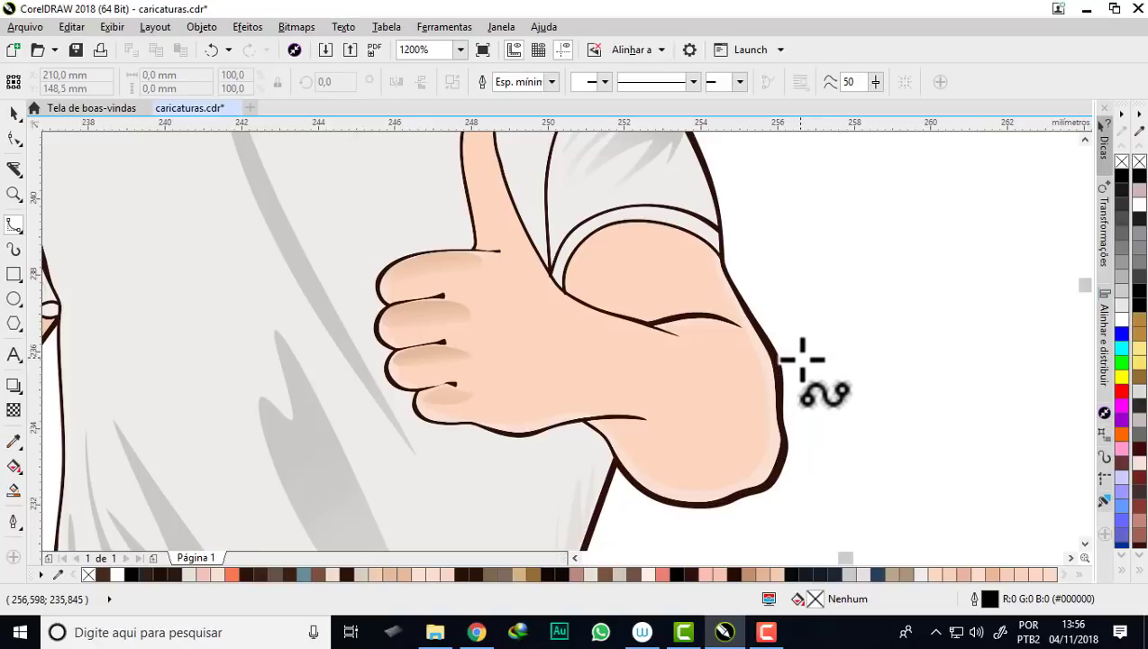
scroll(802, 359, "down", 2)
scroll(798, 356, "down", 5)
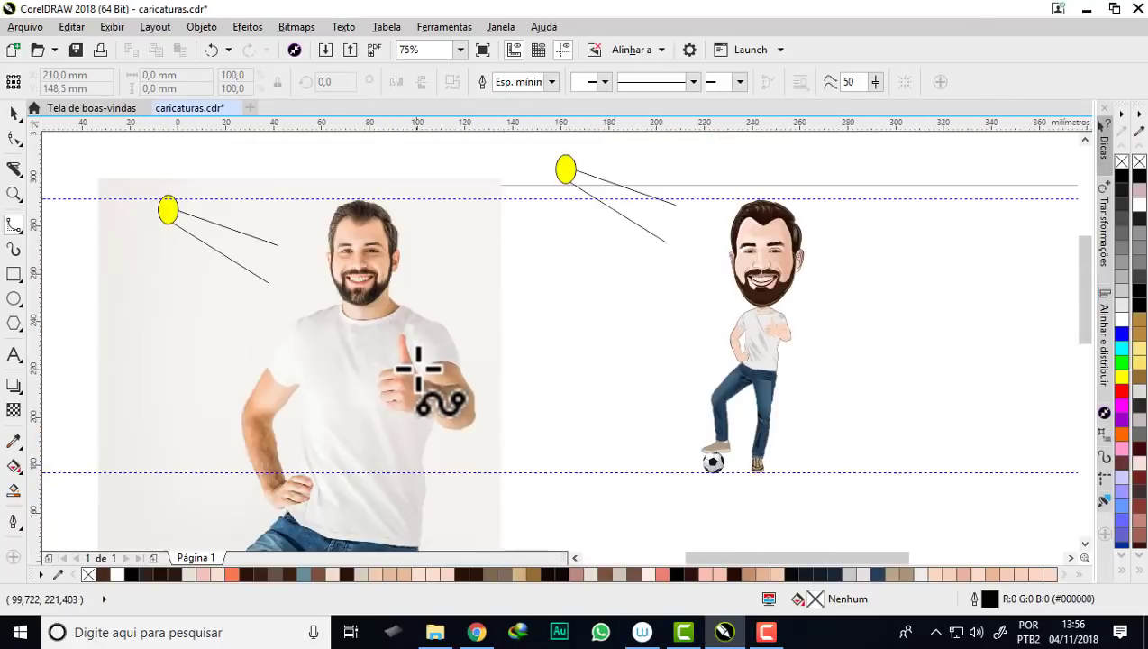
scroll(428, 372, "up", 5)
scroll(487, 340, "down", 2)
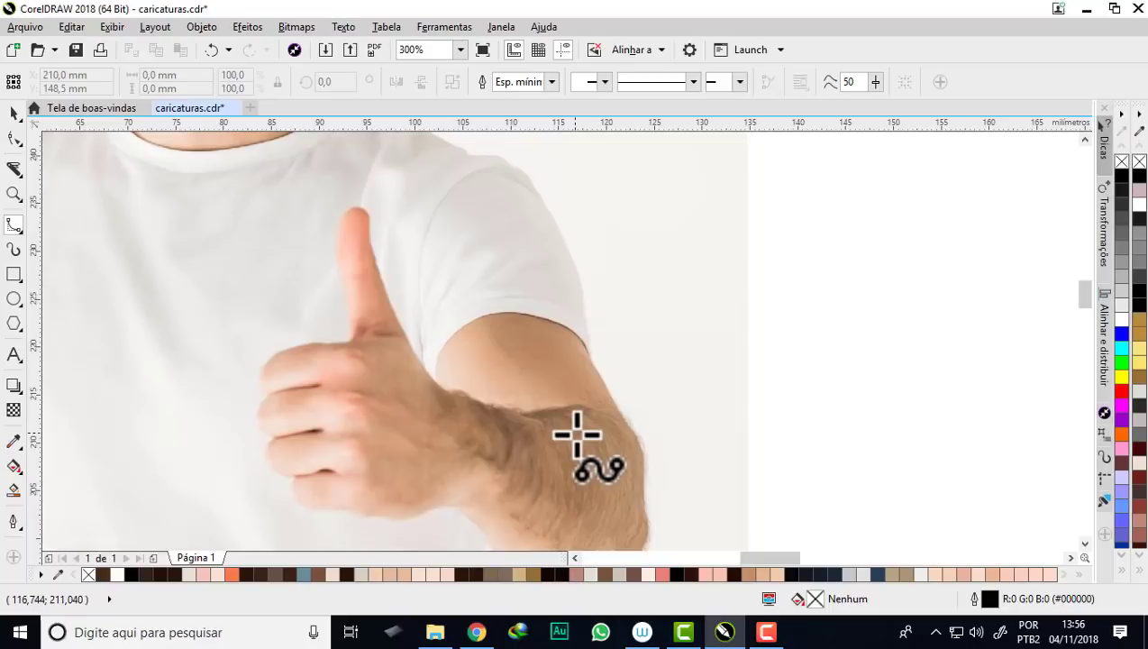
scroll(577, 435, "up", 2)
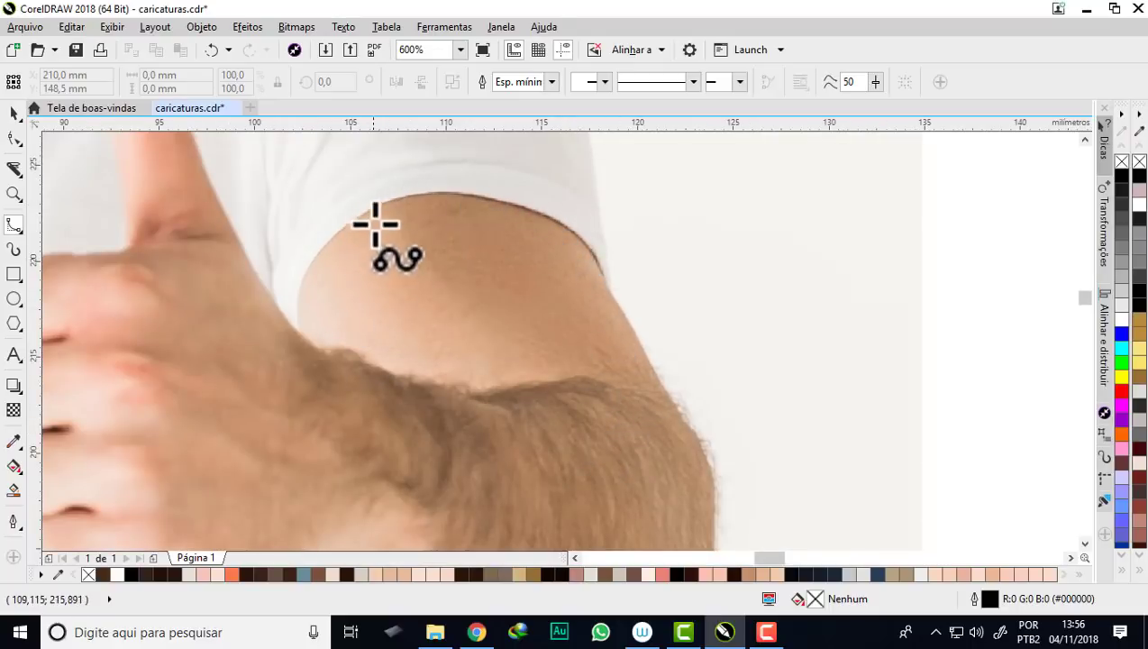
scroll(374, 227, "down", 2)
scroll(369, 256, "up", 1)
scroll(367, 275, "up", 1)
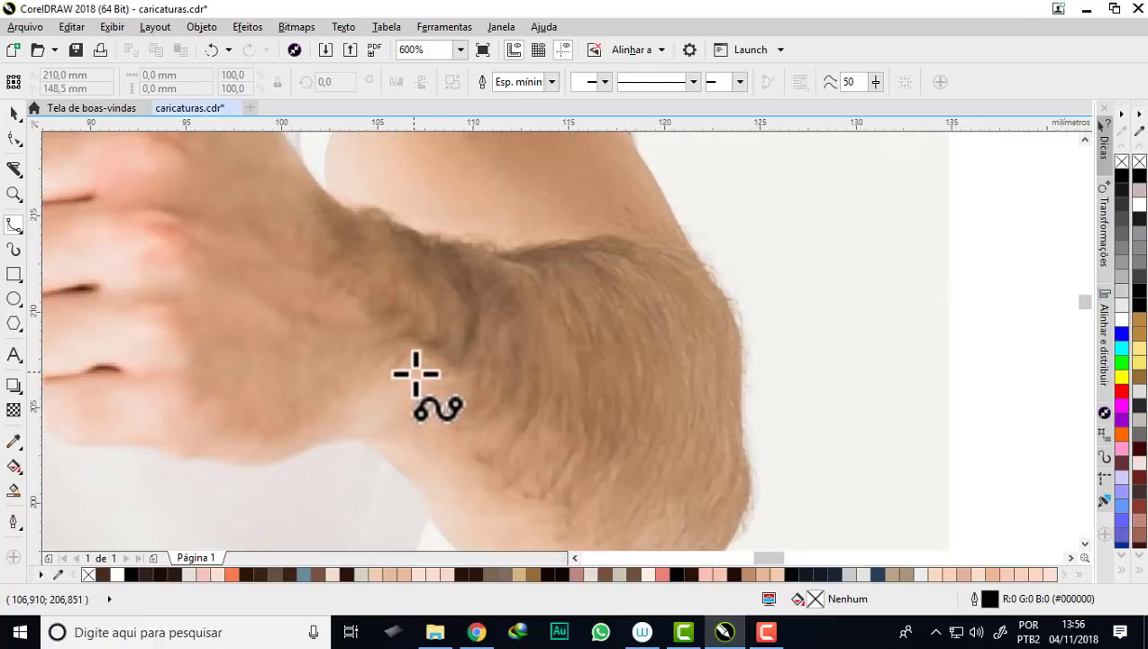
scroll(416, 372, "down", 1)
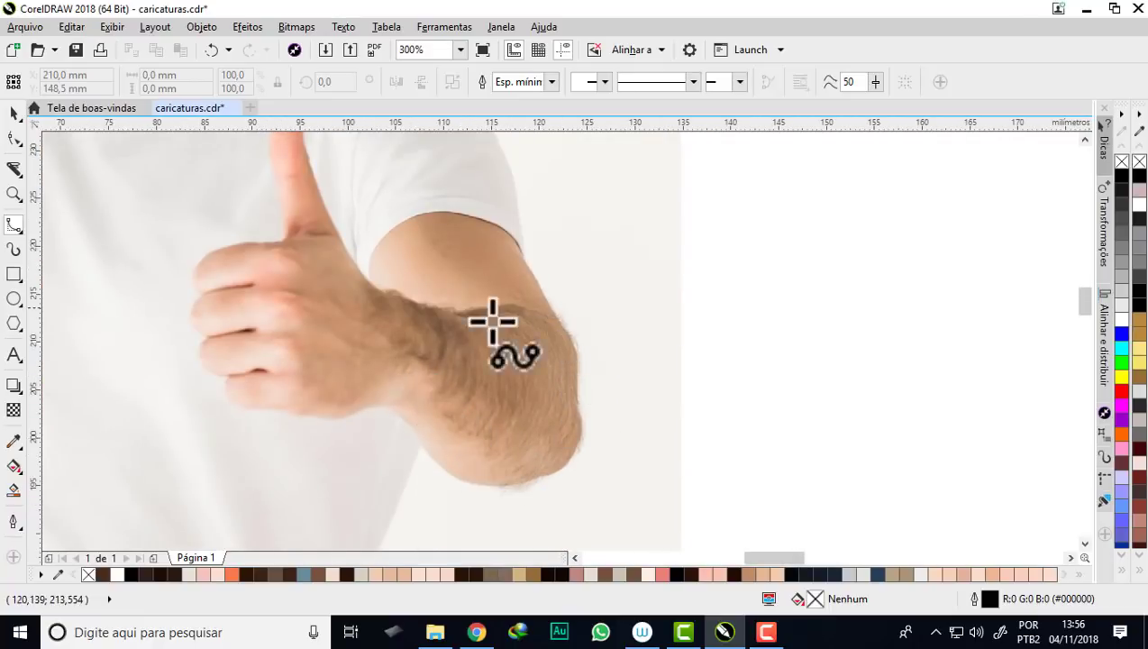
scroll(293, 317, "up", 1)
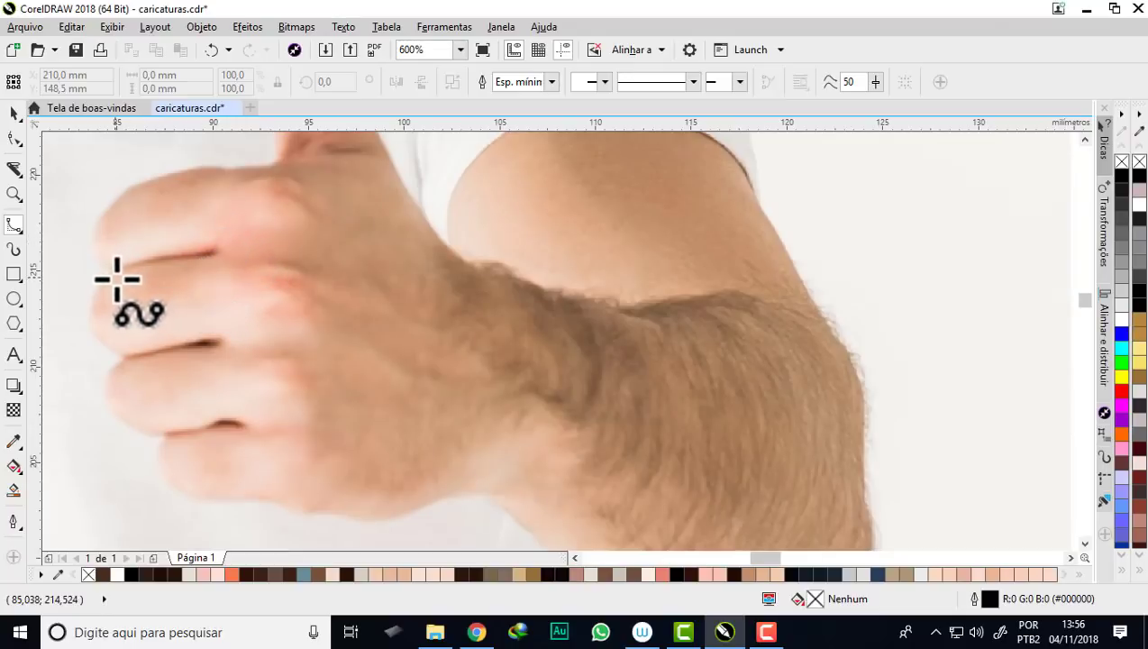
scroll(313, 246, "up", 1)
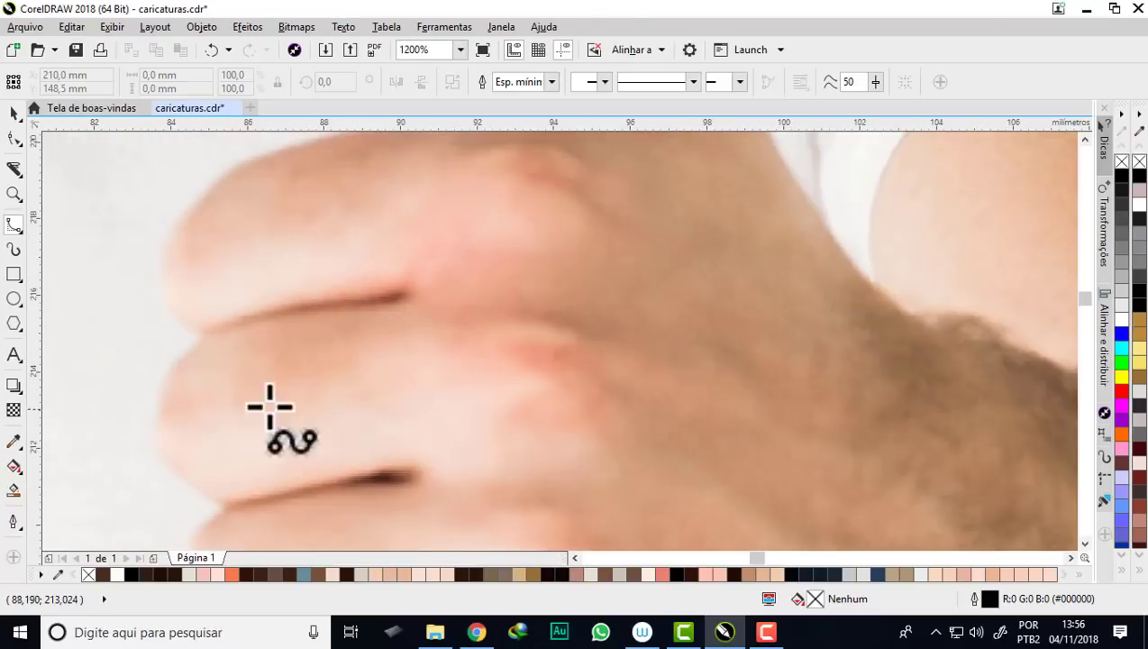
scroll(194, 265, "down", 4)
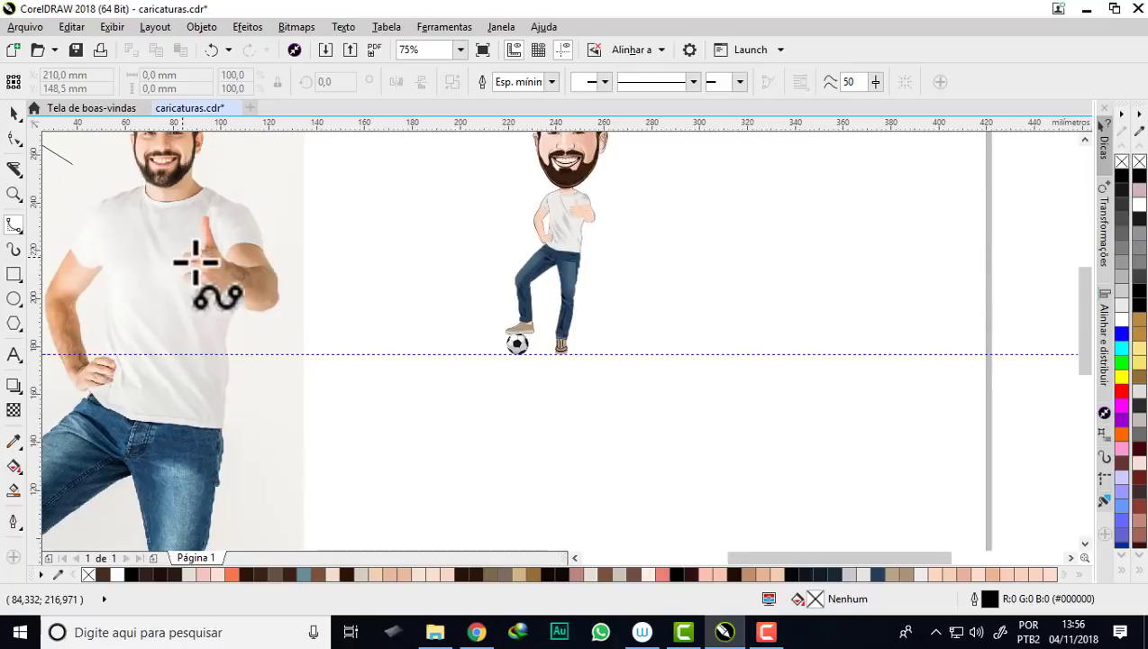
scroll(525, 255, "up", 2)
scroll(518, 225, "up", 1)
- Draw a B-spline curve along the sleeve's edge on the thumbs-up arm
scroll(518, 214, "up", 1)
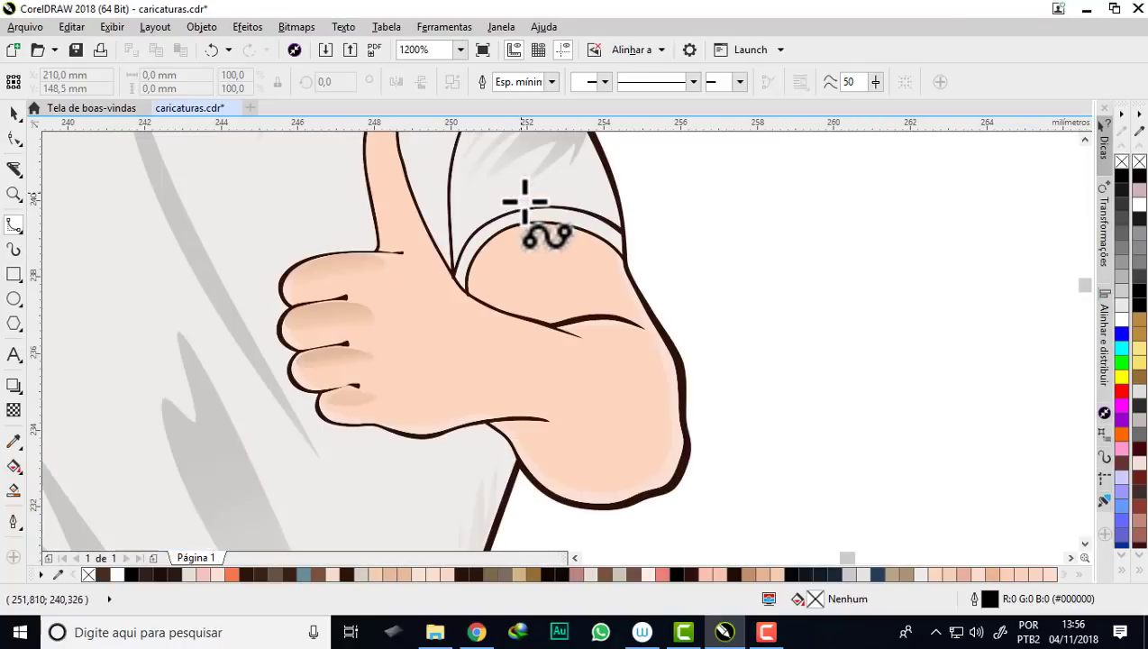
scroll(532, 206, "up", 1)
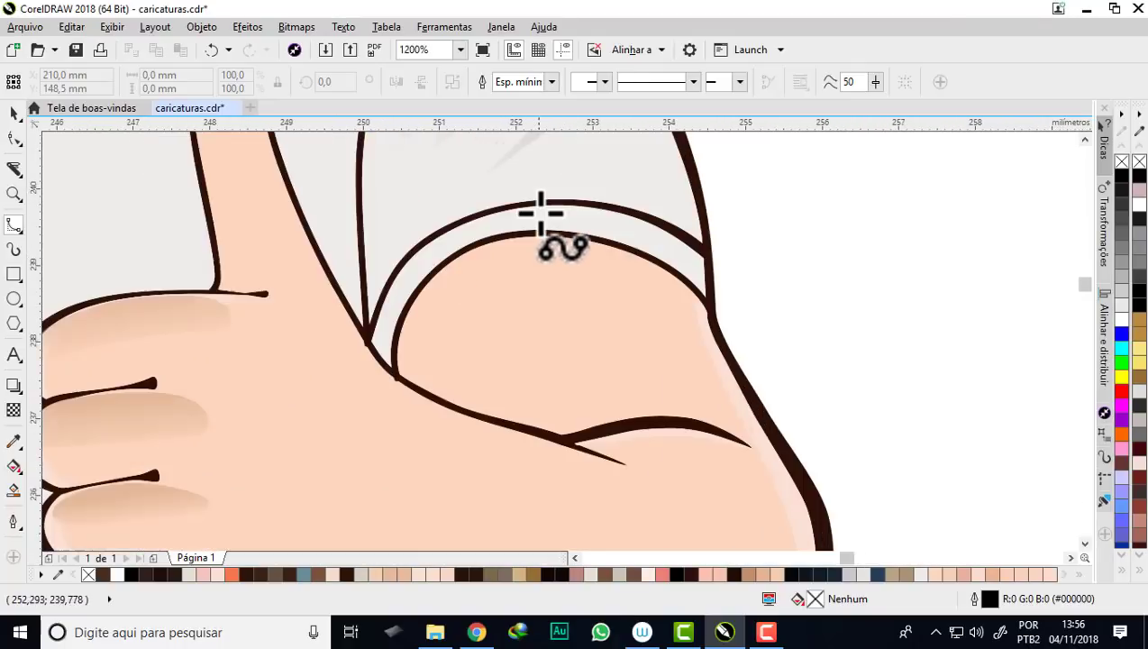
left_click(701, 296)
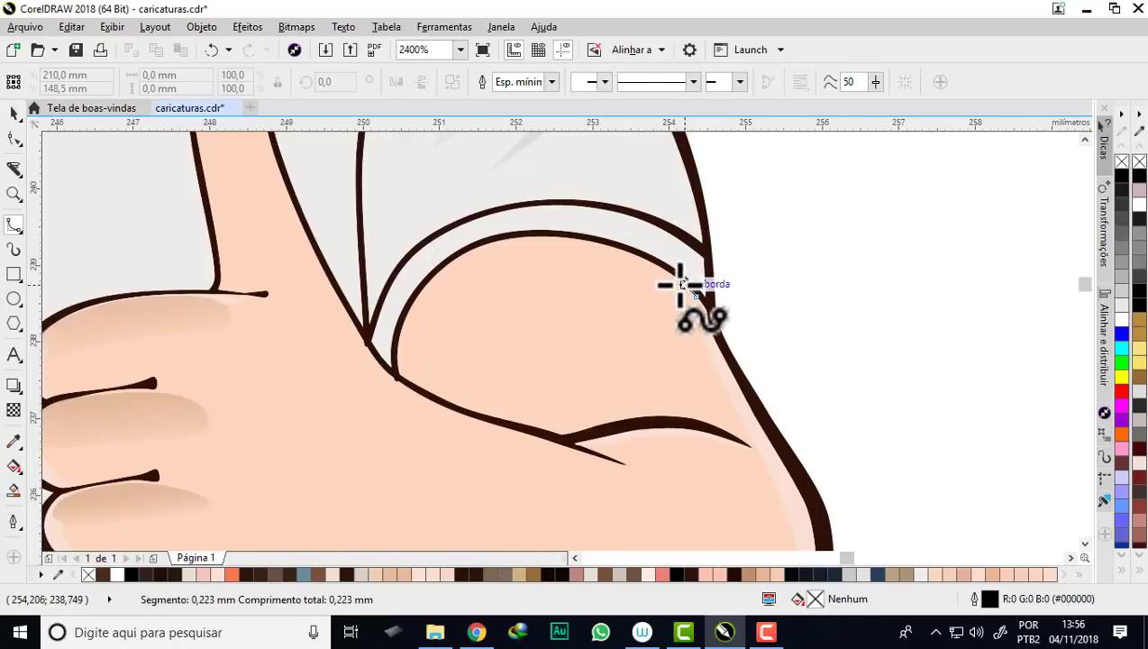
left_click(653, 256)
left_click(601, 237)
left_click(543, 229)
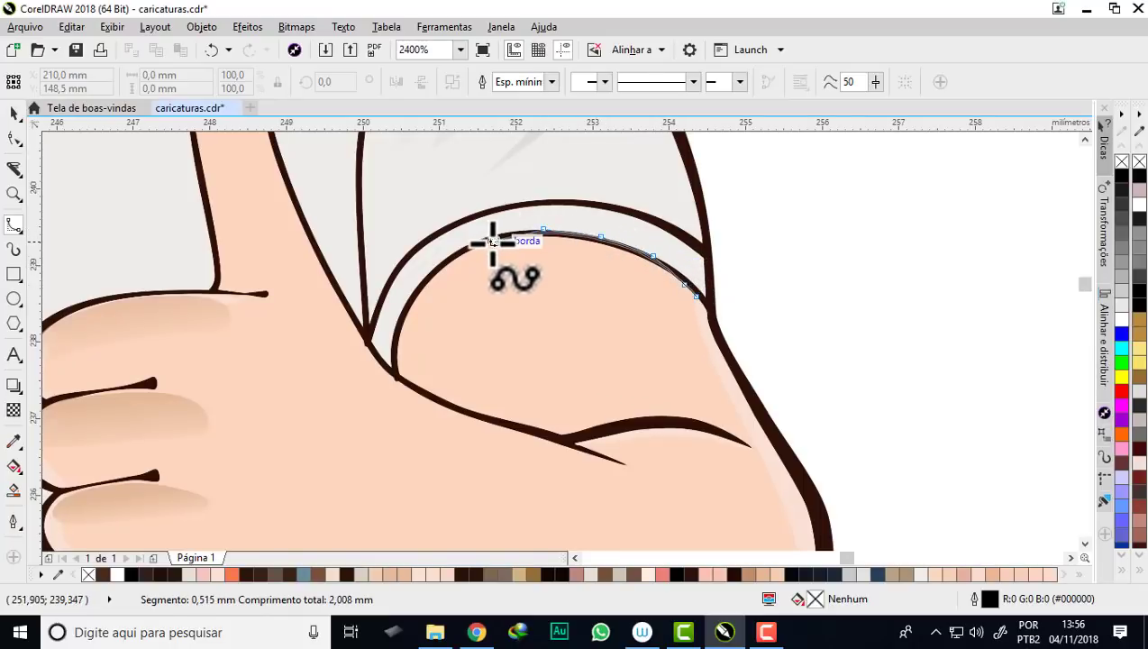
double_click(487, 243)
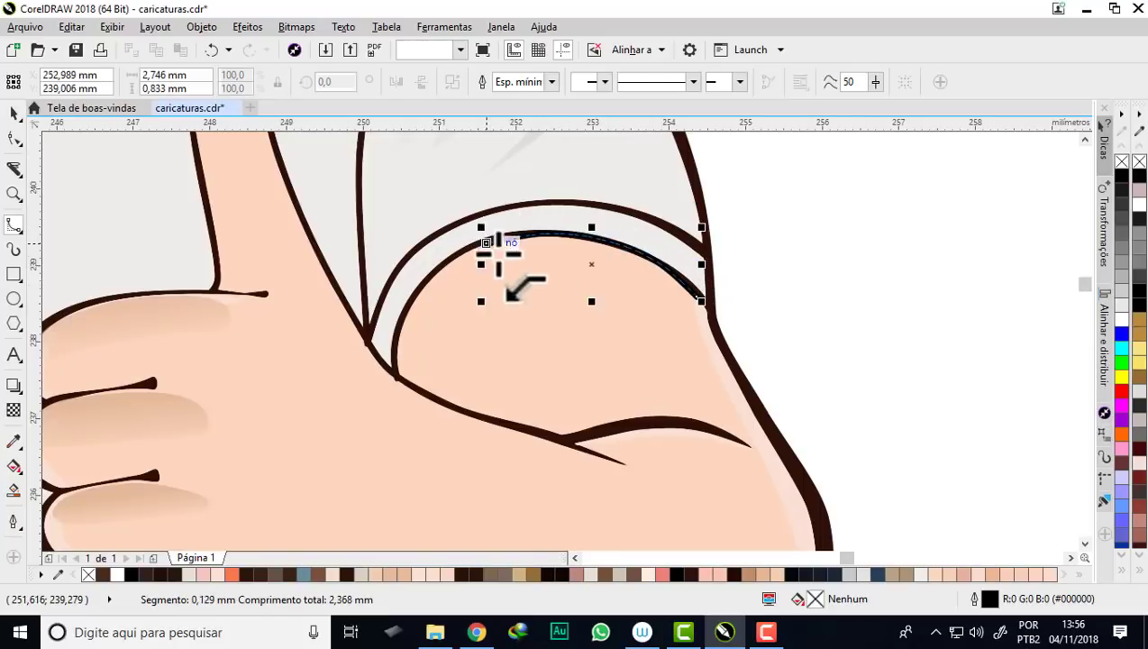
- Trace a closed shape from the sleeve hem down the upper arm to the crease
left_click(705, 290)
left_click(675, 250)
left_click(572, 219)
left_click(488, 236)
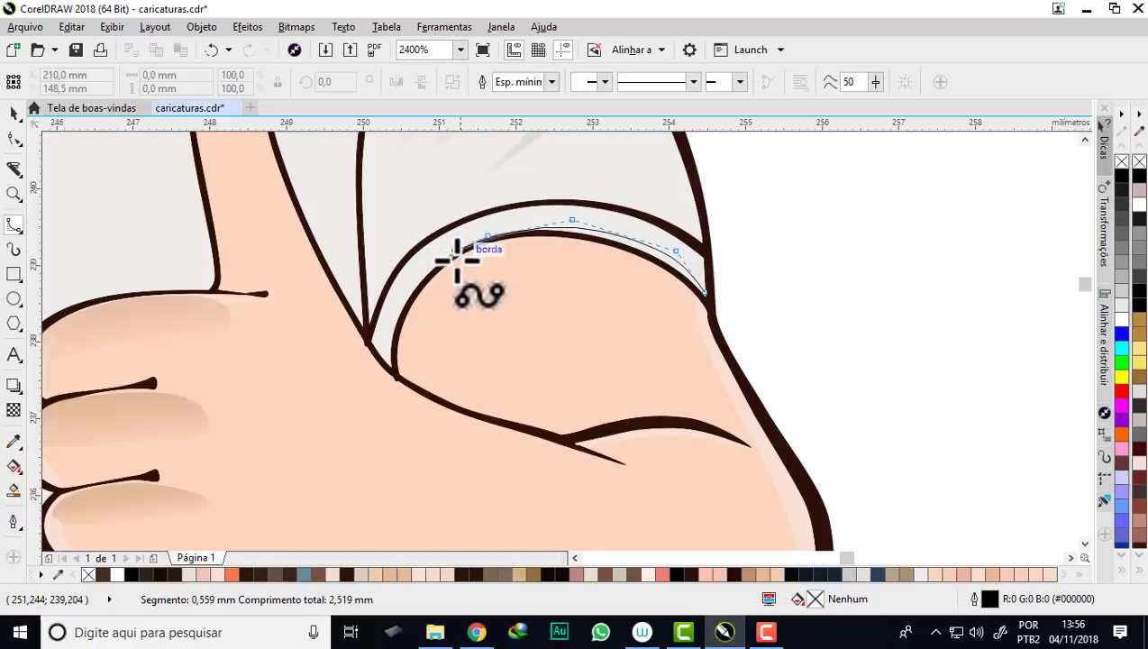
left_click(450, 262)
left_click(470, 308)
left_click(496, 364)
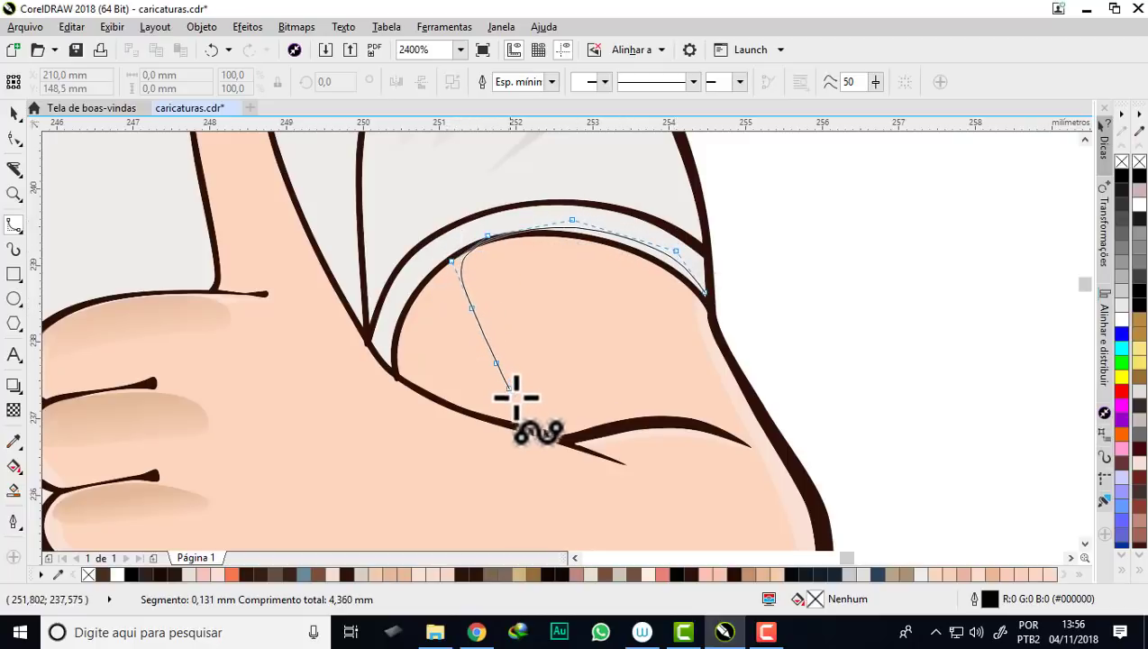
left_click(525, 406)
left_click(560, 433)
left_click(660, 416)
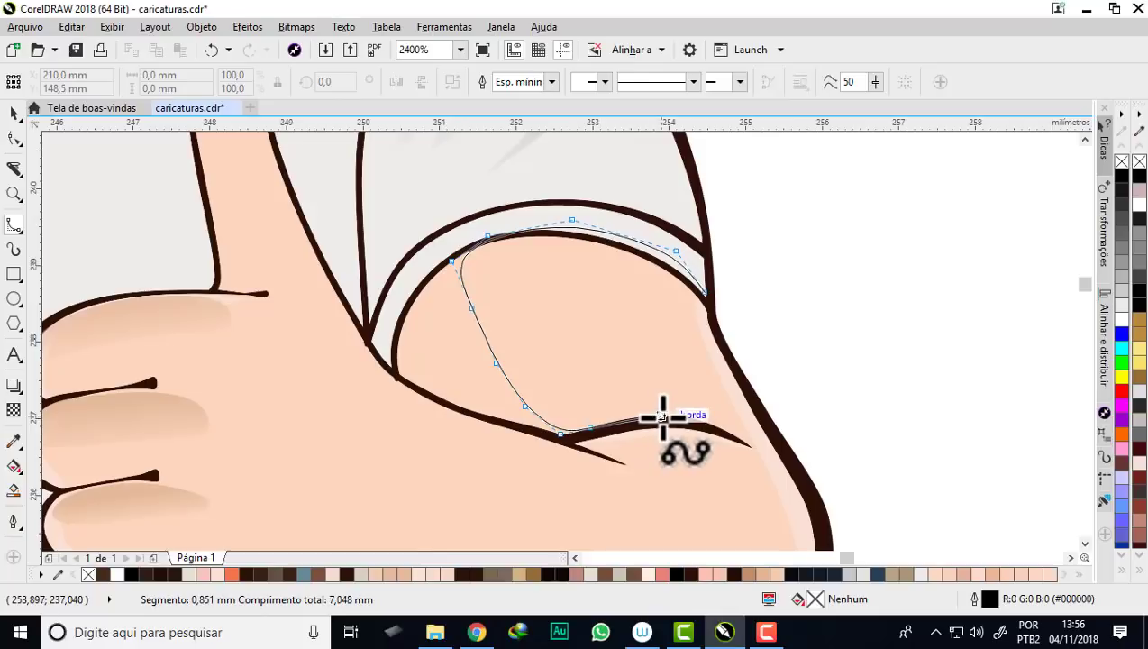
left_click(713, 425)
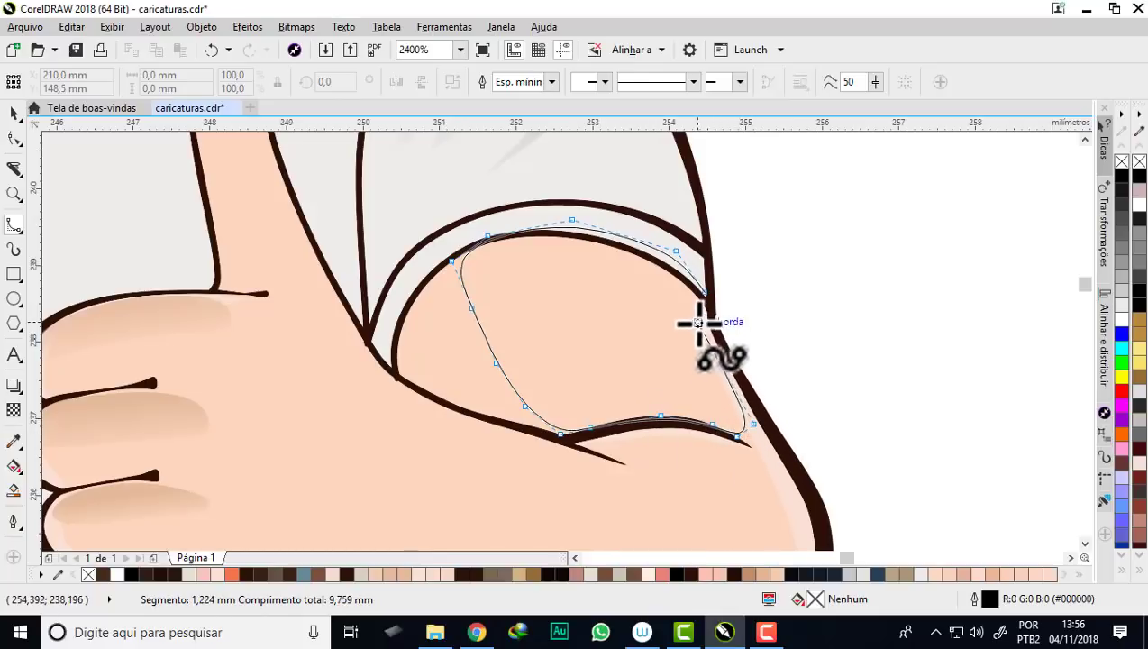
left_click(708, 294)
- Fill the new arm shadow patch with tan #E6B298 and remove its outline
scroll(595, 298, "down", 1)
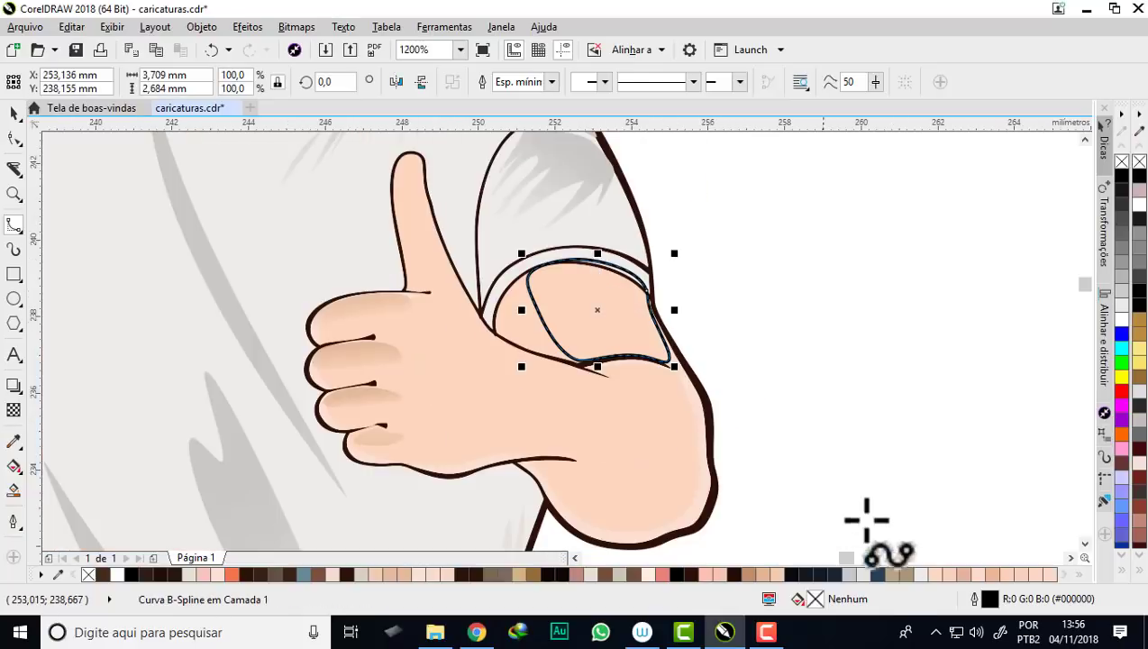
scroll(596, 374, "up", 1)
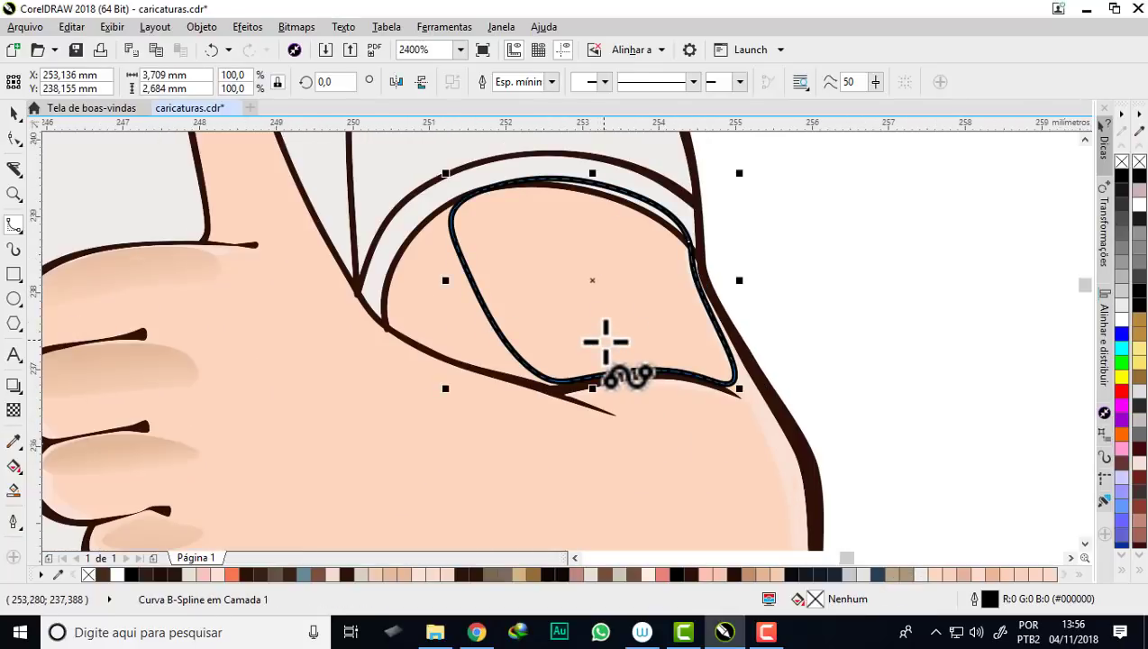
left_click(994, 574)
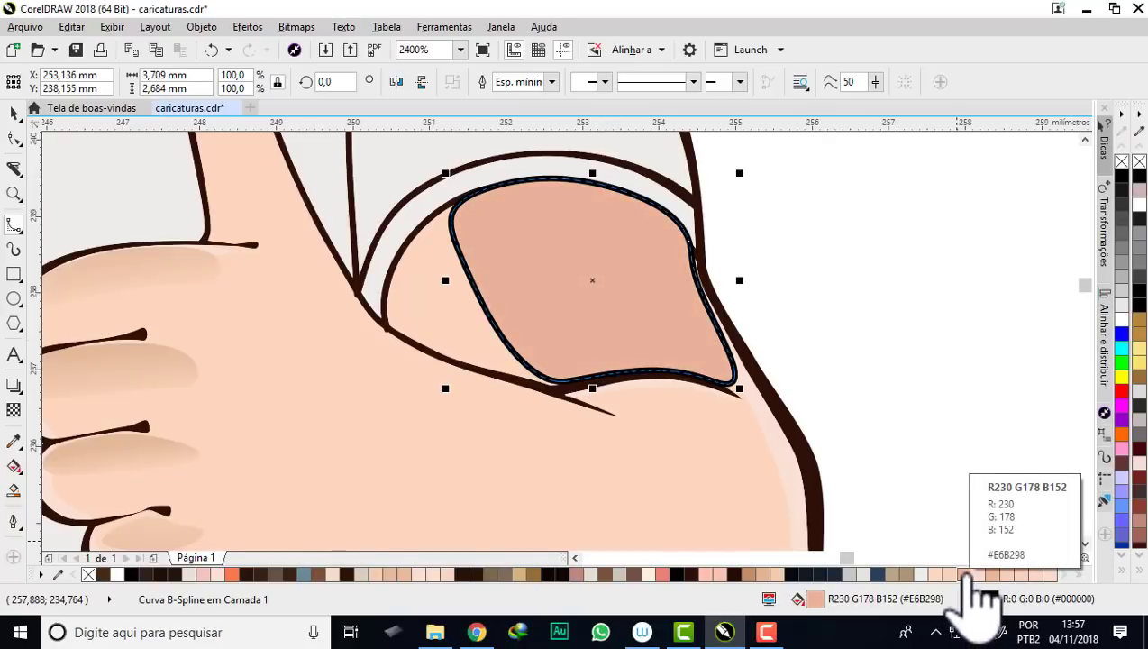
right_click(1120, 162)
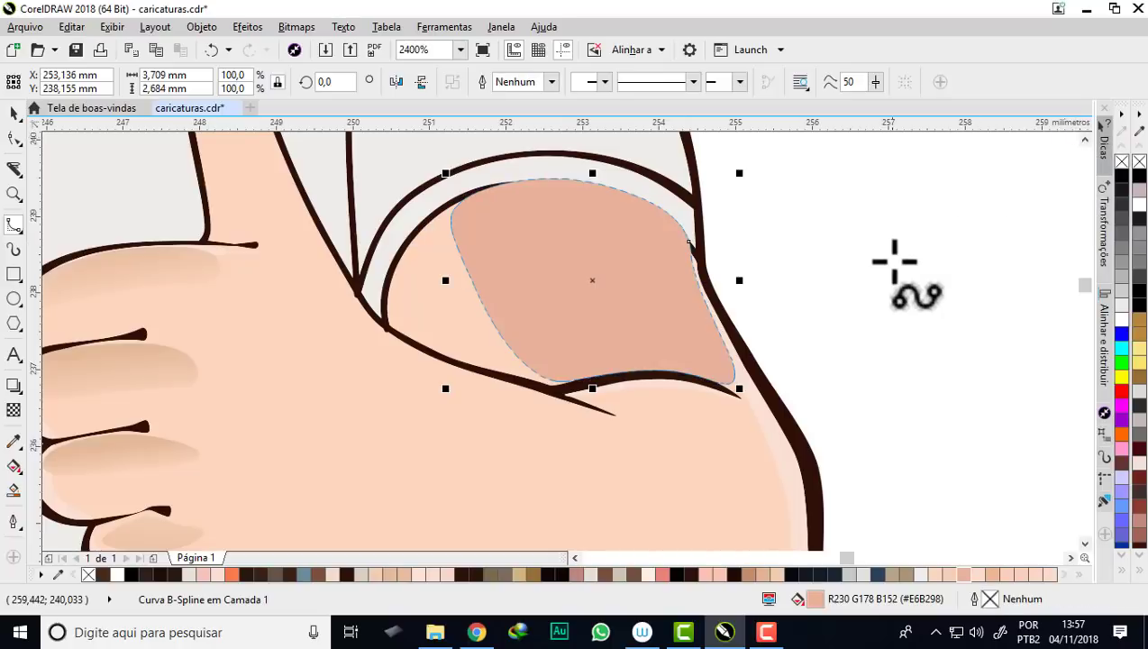
scroll(752, 225, "down", 1)
scroll(743, 243, "down", 2)
scroll(679, 320, "up", 2)
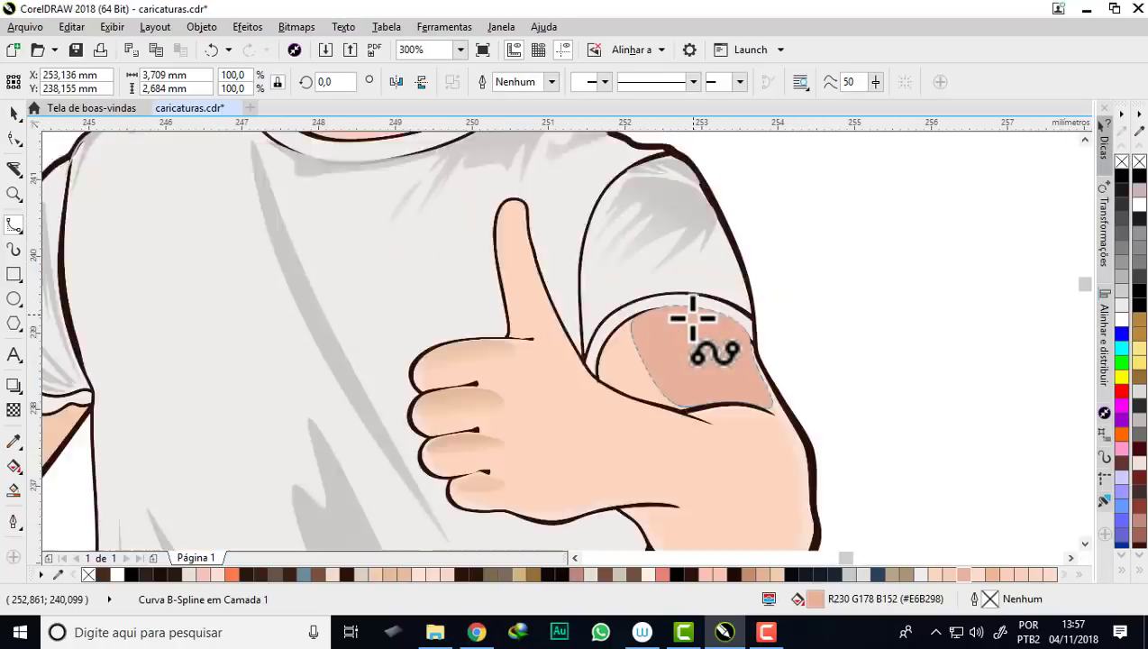
scroll(653, 302, "down", 2)
scroll(652, 306, "up", 2)
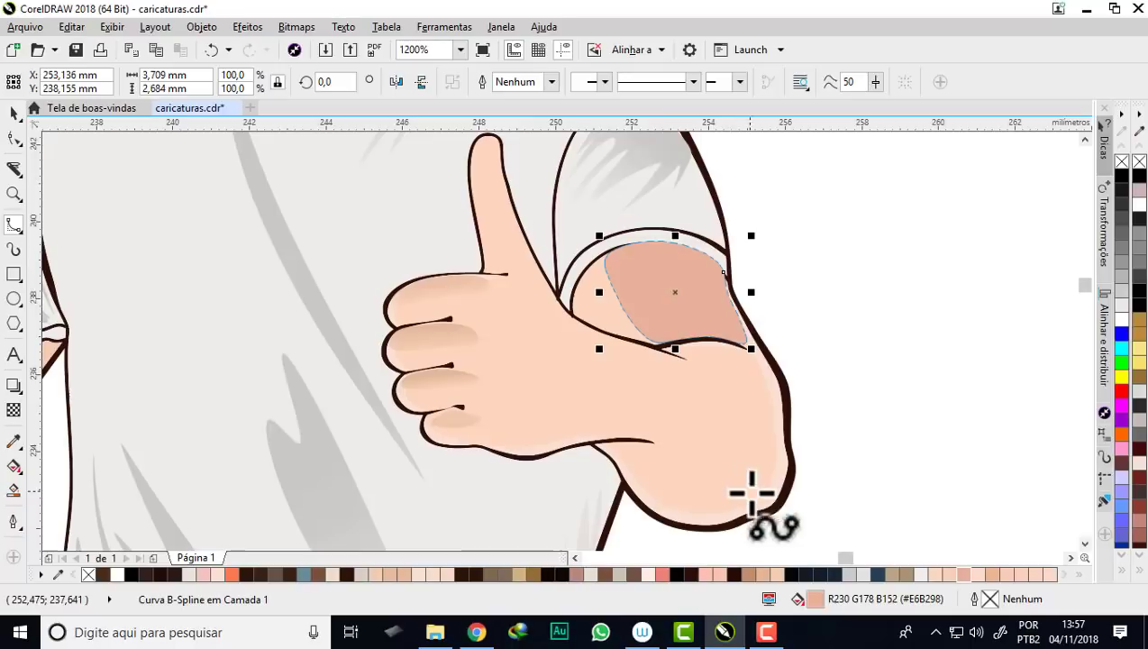
scroll(753, 482, "up", 1)
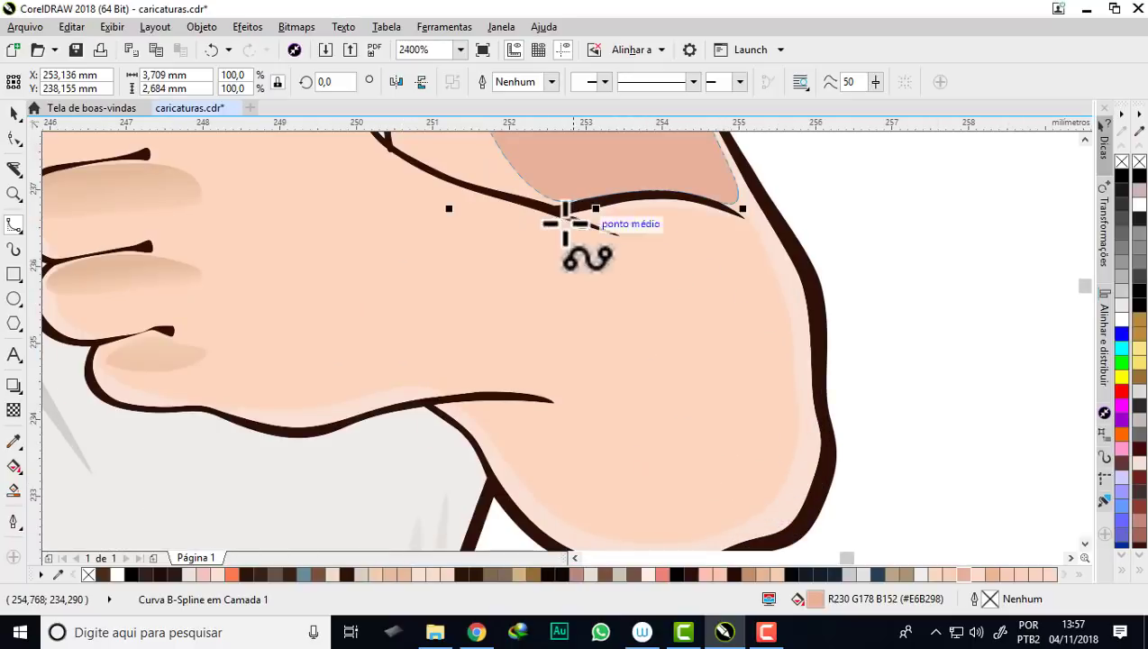
- Draw a short B-spline curve under the hand's crease
left_click(466, 208)
left_click(577, 242)
left_click(614, 242)
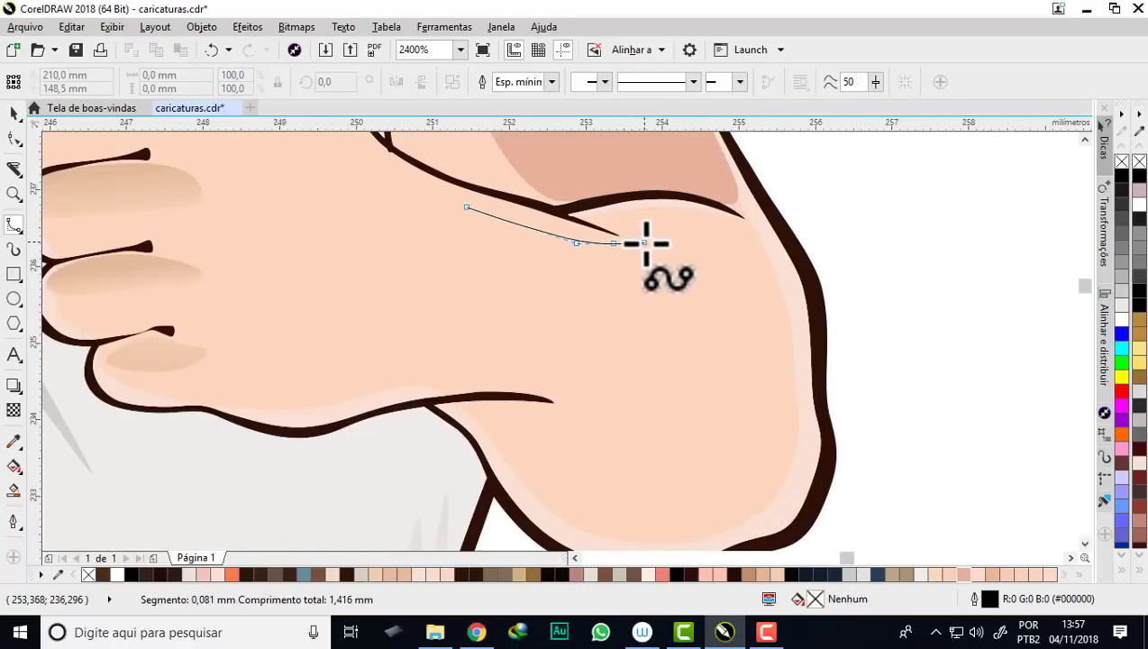
double_click(631, 236)
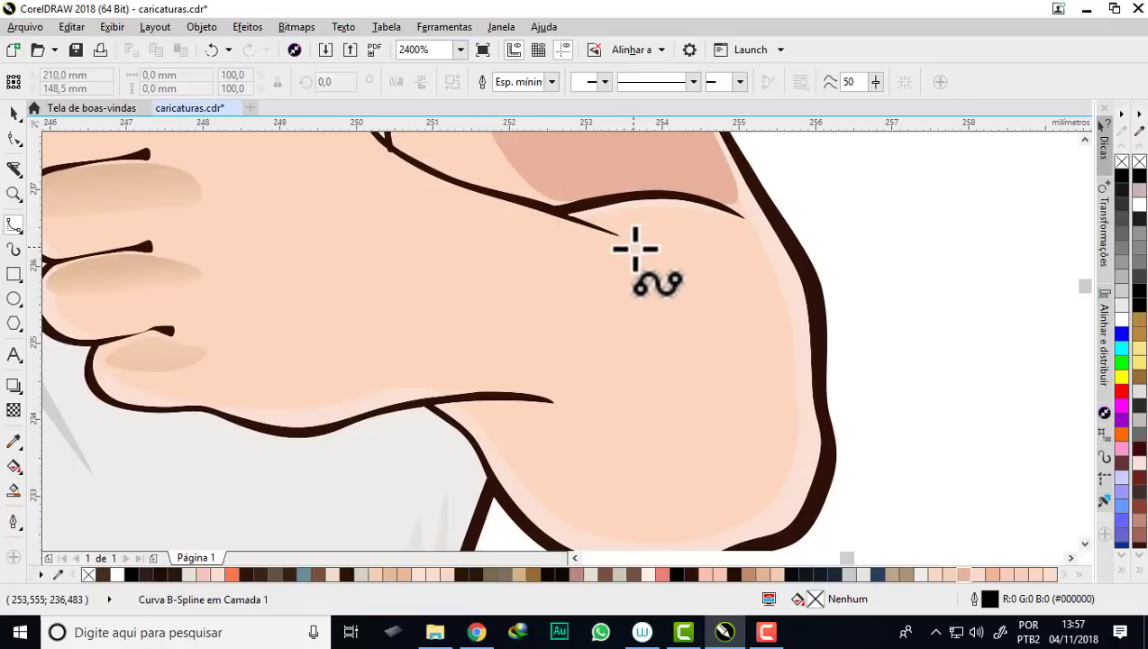
- Start the long contour curve under the crease, along the hand's top and down its right edge
scroll(590, 224, "up", 1)
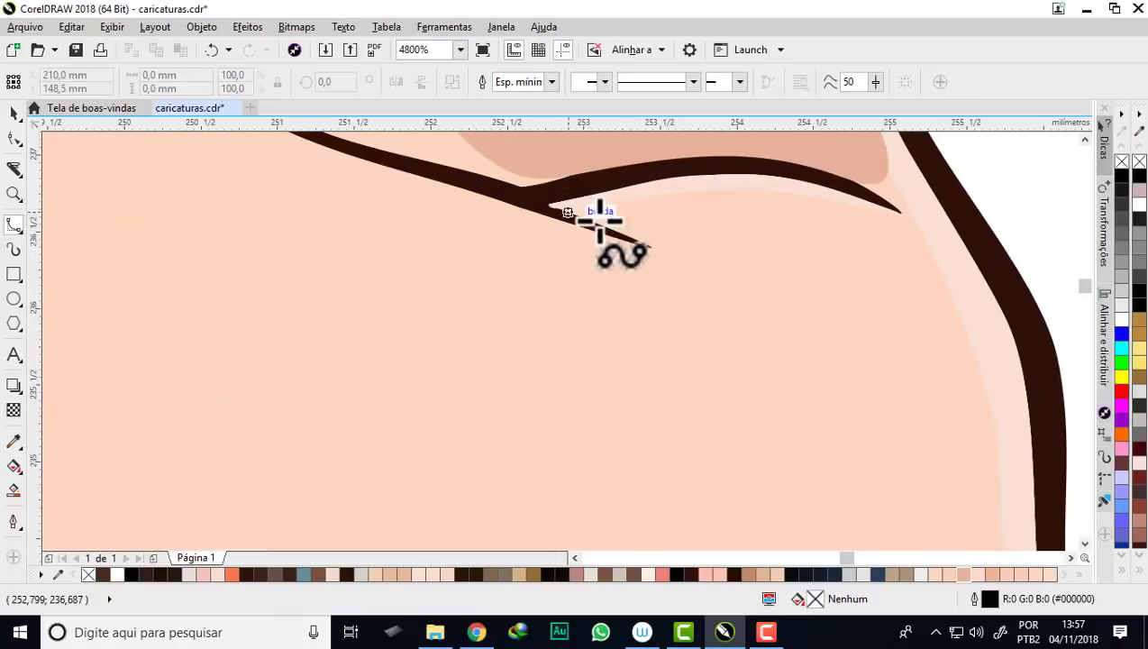
left_click(468, 214)
left_click(594, 251)
left_click(628, 256)
left_click(667, 262)
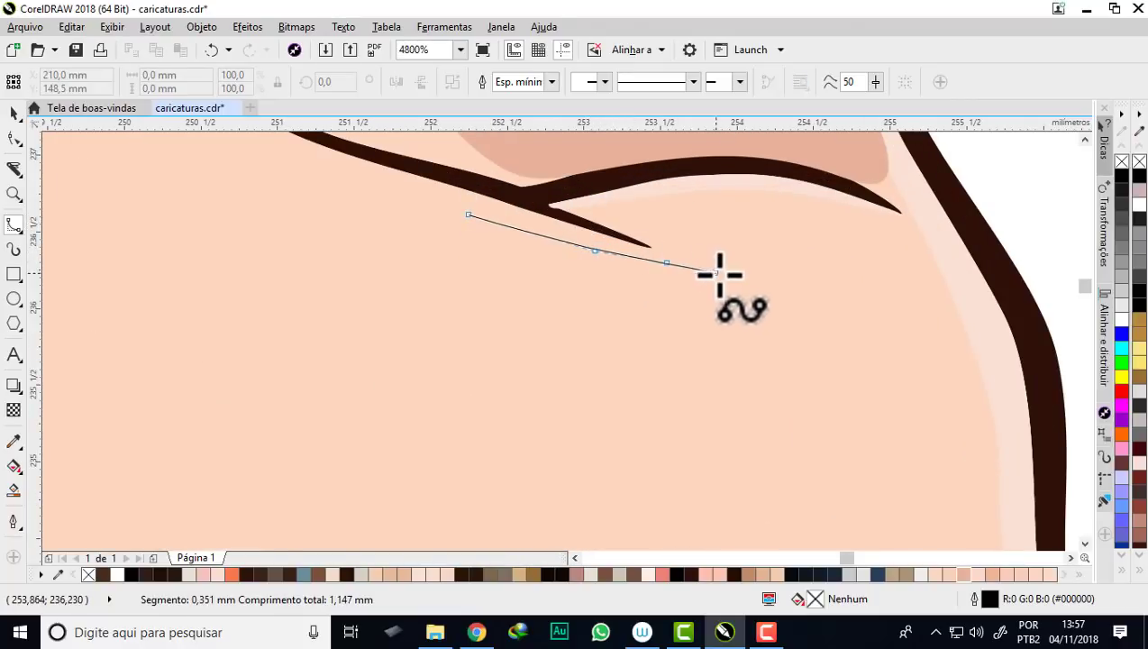
left_click(731, 281)
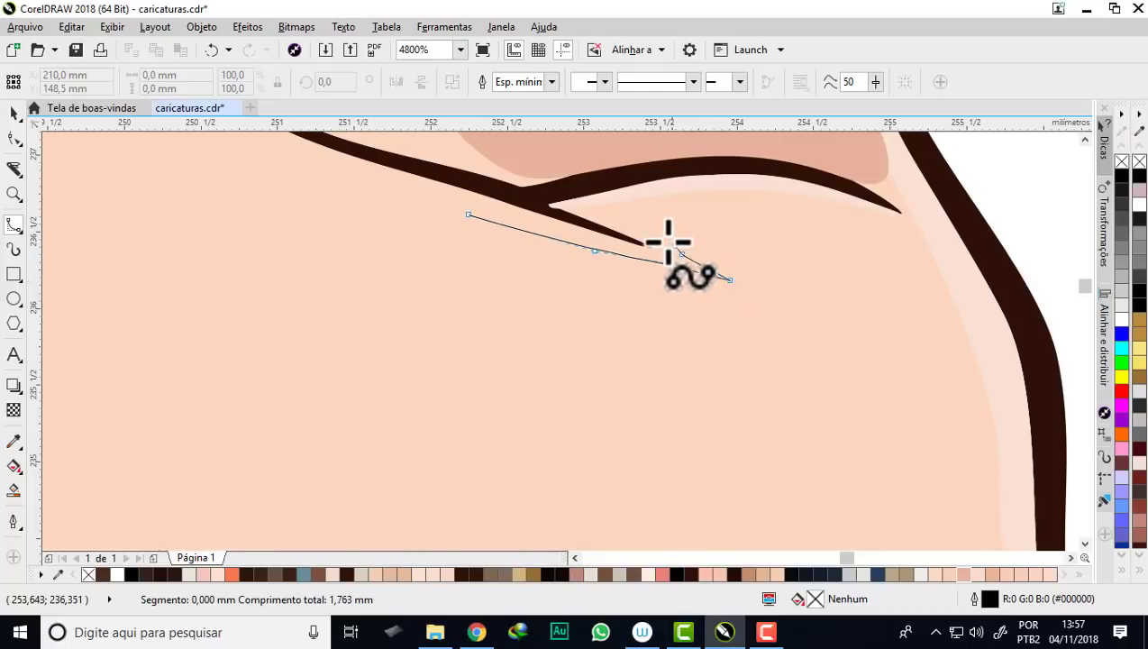
left_click(618, 219)
left_click(710, 219)
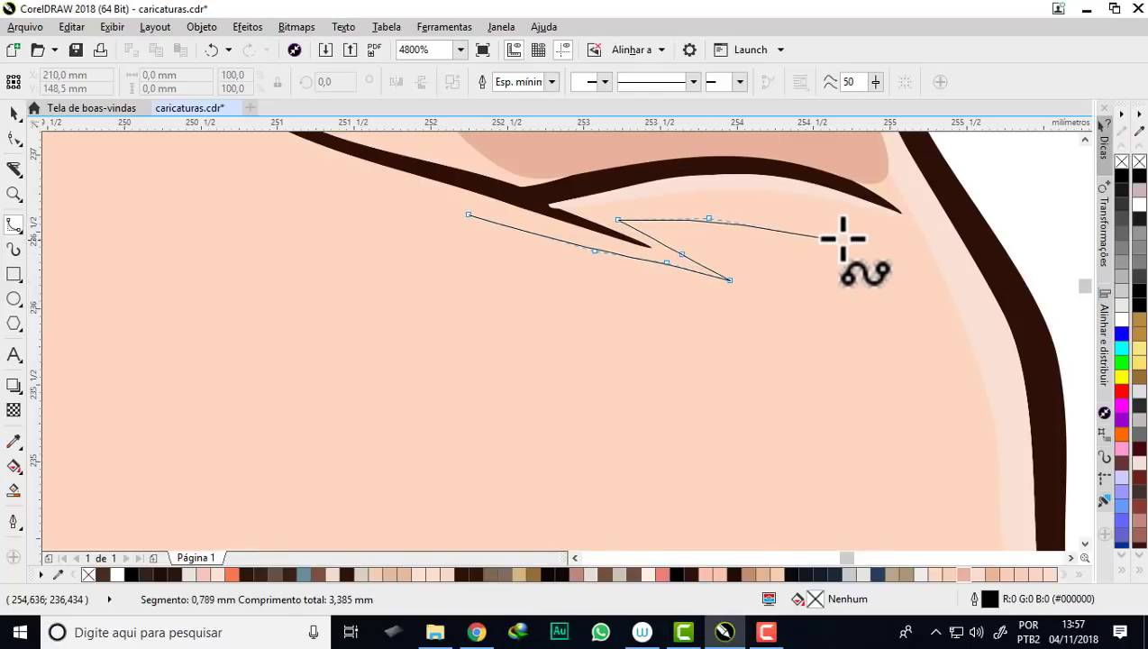
left_click(850, 239)
left_click(901, 265)
left_click(990, 533)
left_click(948, 370)
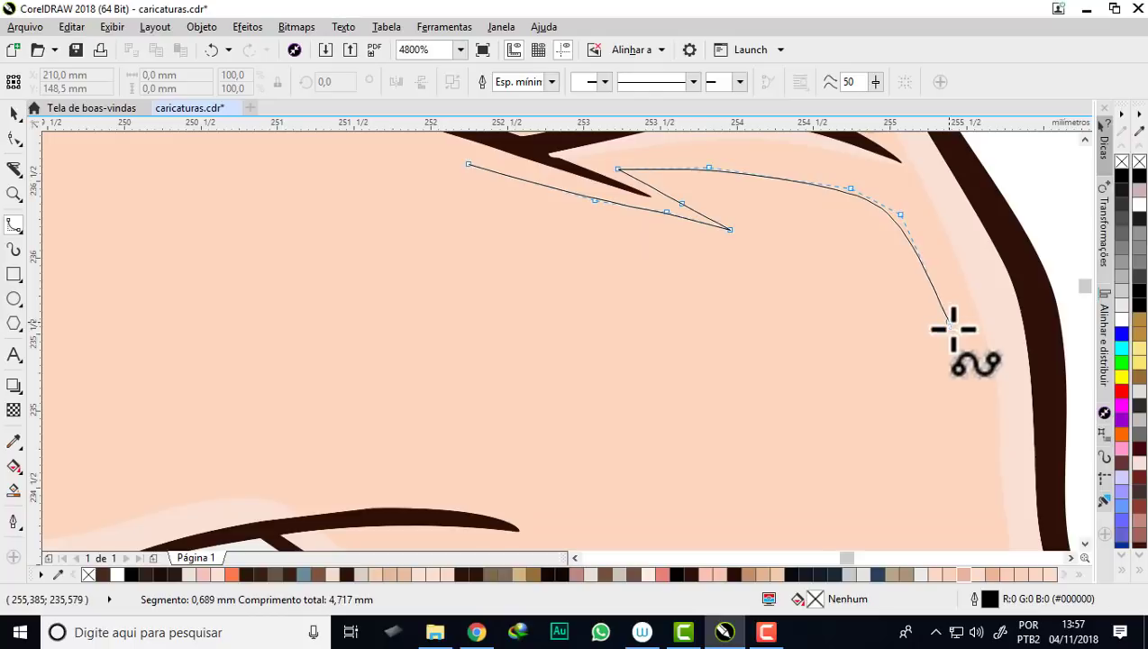
left_click(979, 486)
- Continue the contour down the right edge, around the hand's bottom and up toward the dark stroke
scroll(987, 478, "down", 2)
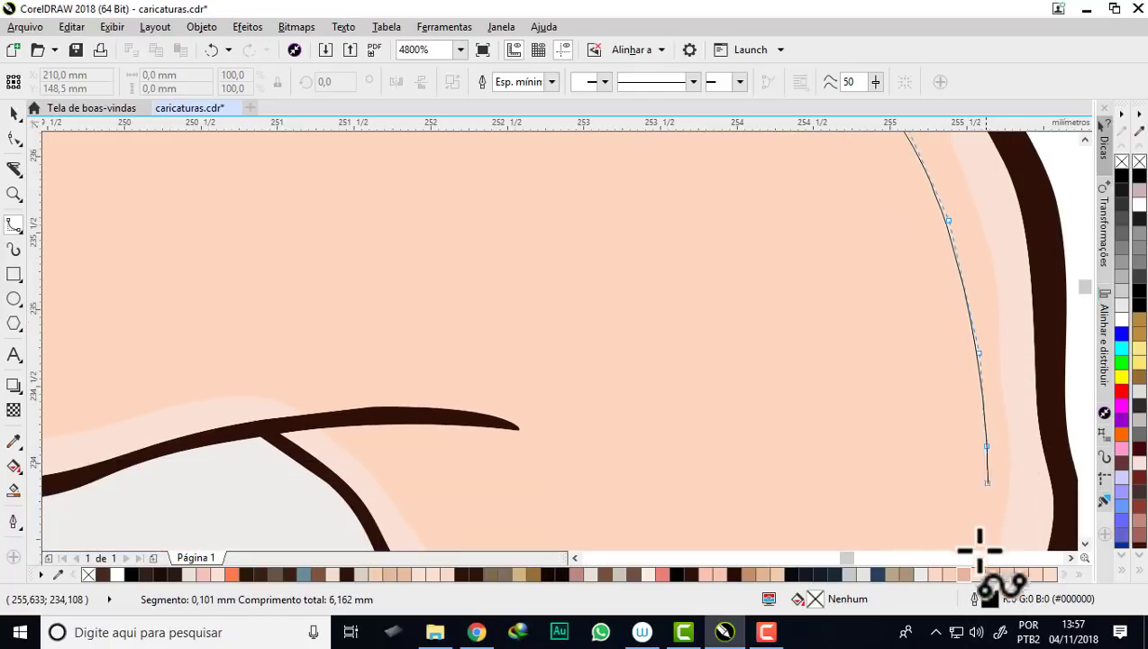
left_click(955, 471)
scroll(956, 488, "down", 3)
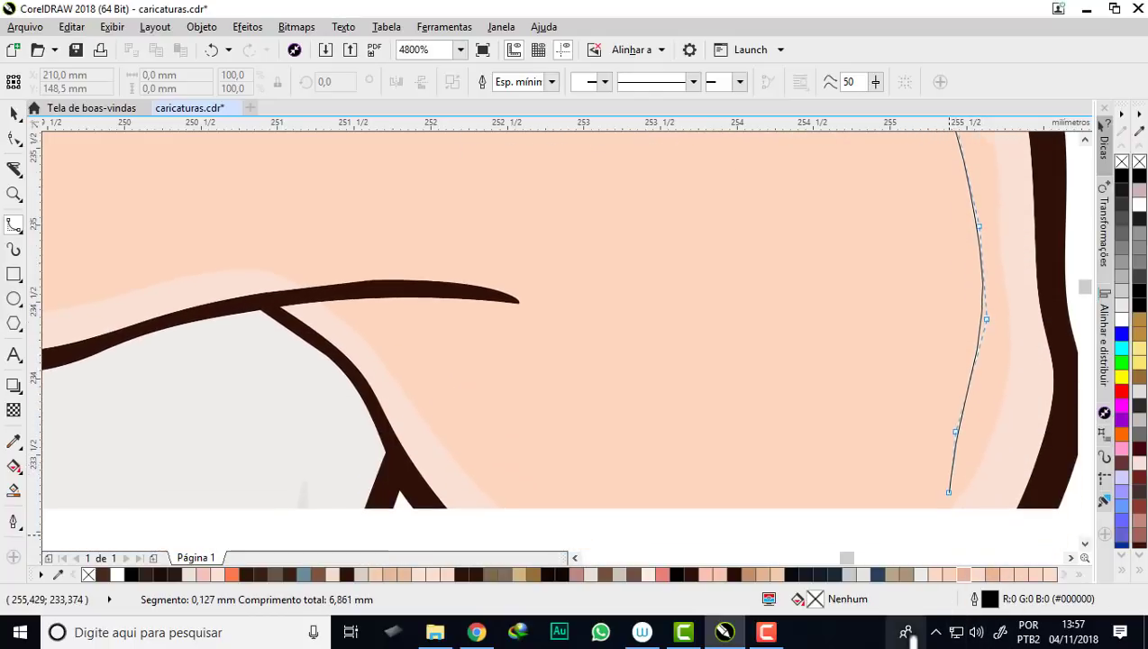
left_click(909, 421)
left_click(797, 465)
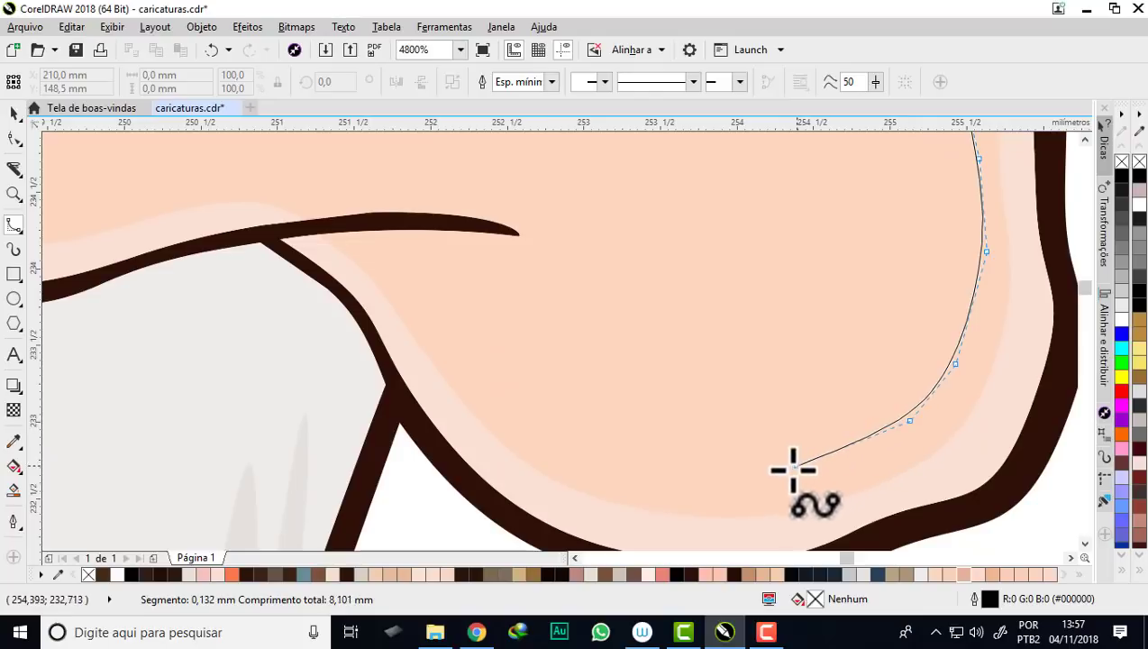
left_click(677, 469)
left_click(553, 424)
left_click(457, 308)
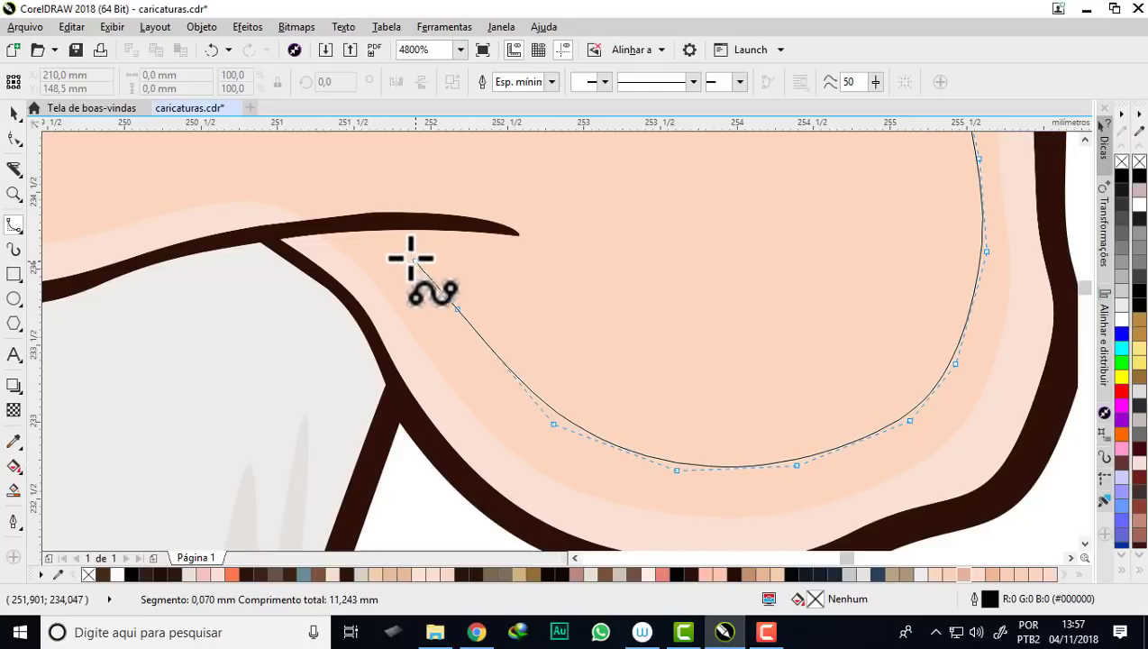
left_click(414, 261)
left_click(349, 239)
left_click(431, 250)
left_click(516, 263)
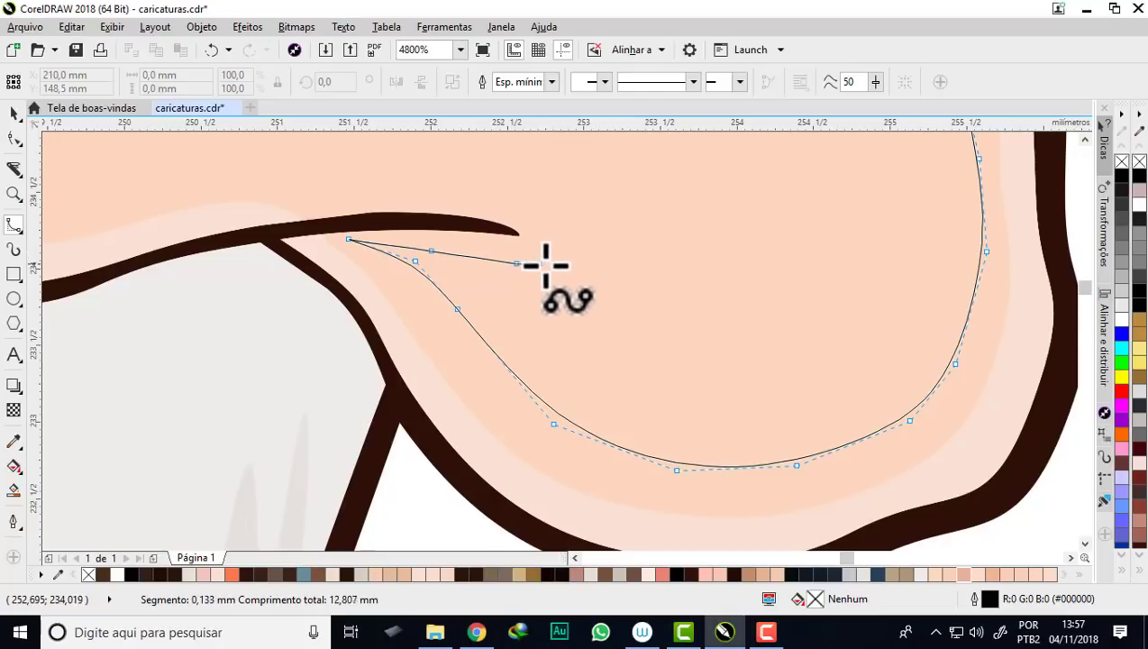
- Trace around the dark stroke's tip, fixing two misplaced points, then extend the curve left along the hand
left_click(545, 263)
left_click(557, 233)
left_click(537, 205)
key("BackSpace")
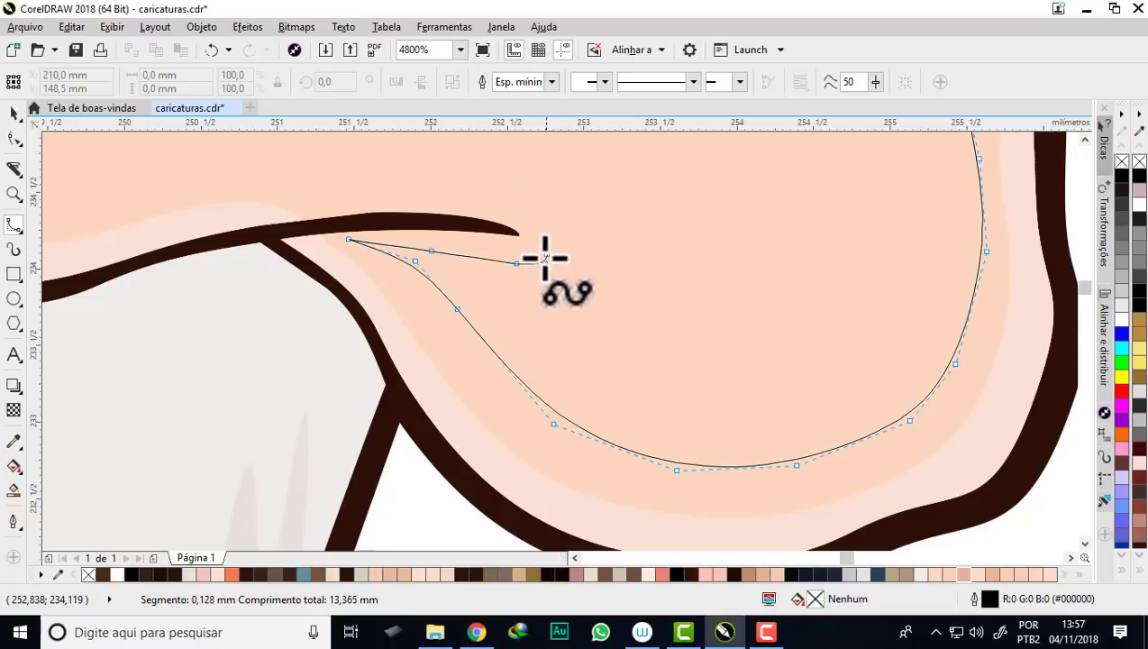
key("BackSpace")
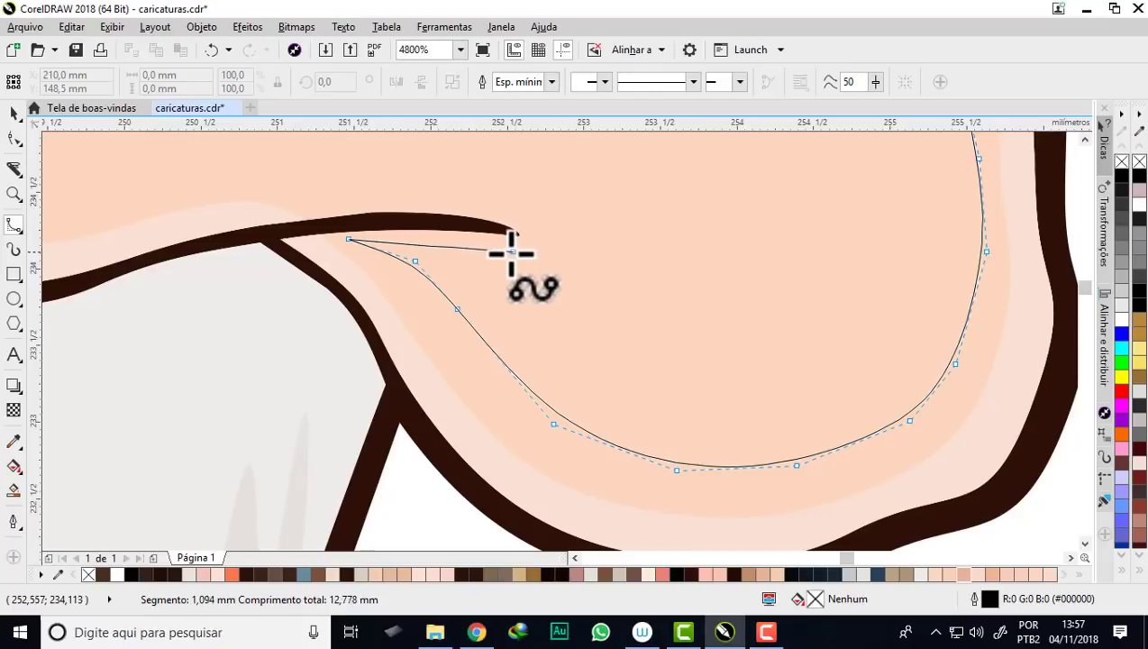
left_click(495, 249)
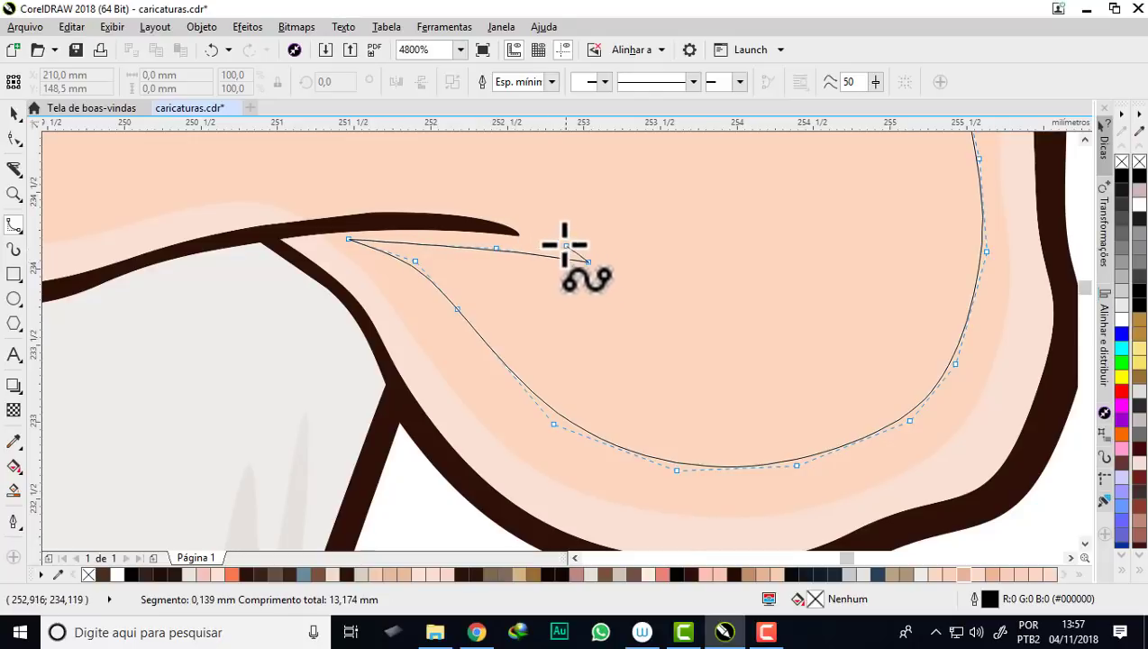
left_click(560, 240)
left_click(498, 205)
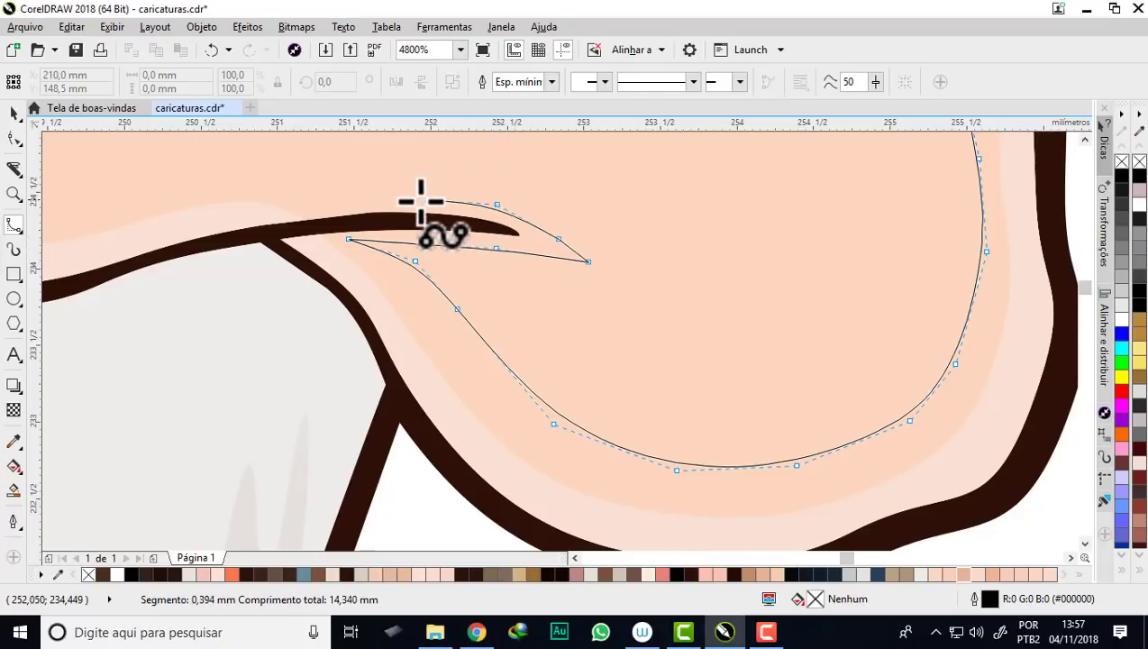
left_click_drag(357, 198, 307, 196)
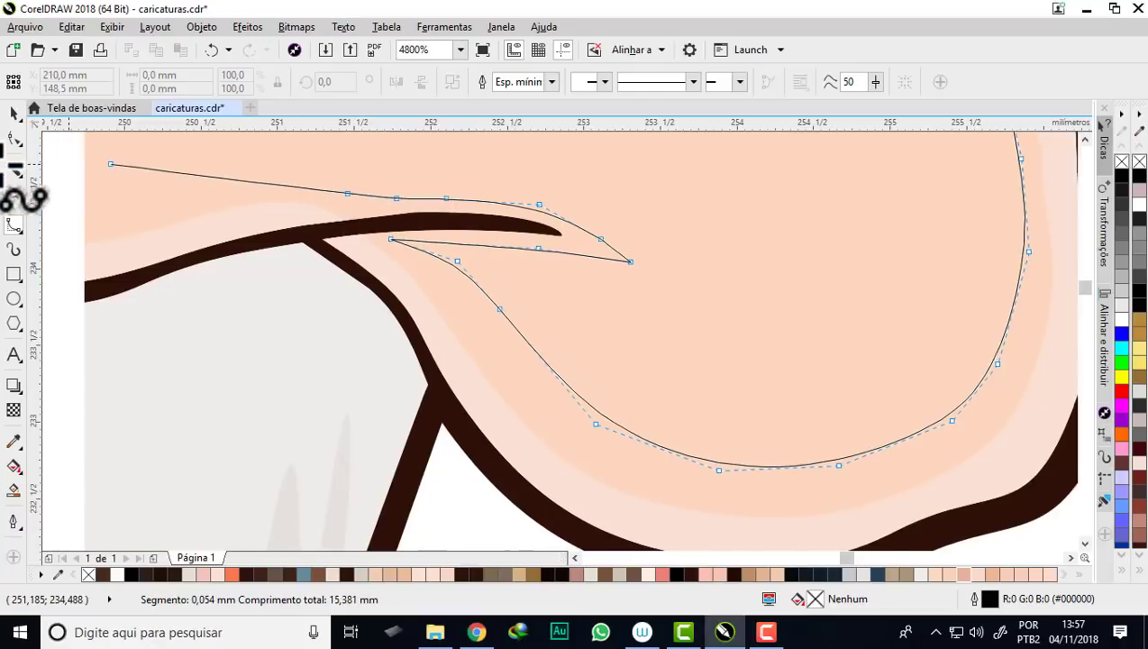
left_click(433, 180)
left_click(301, 200)
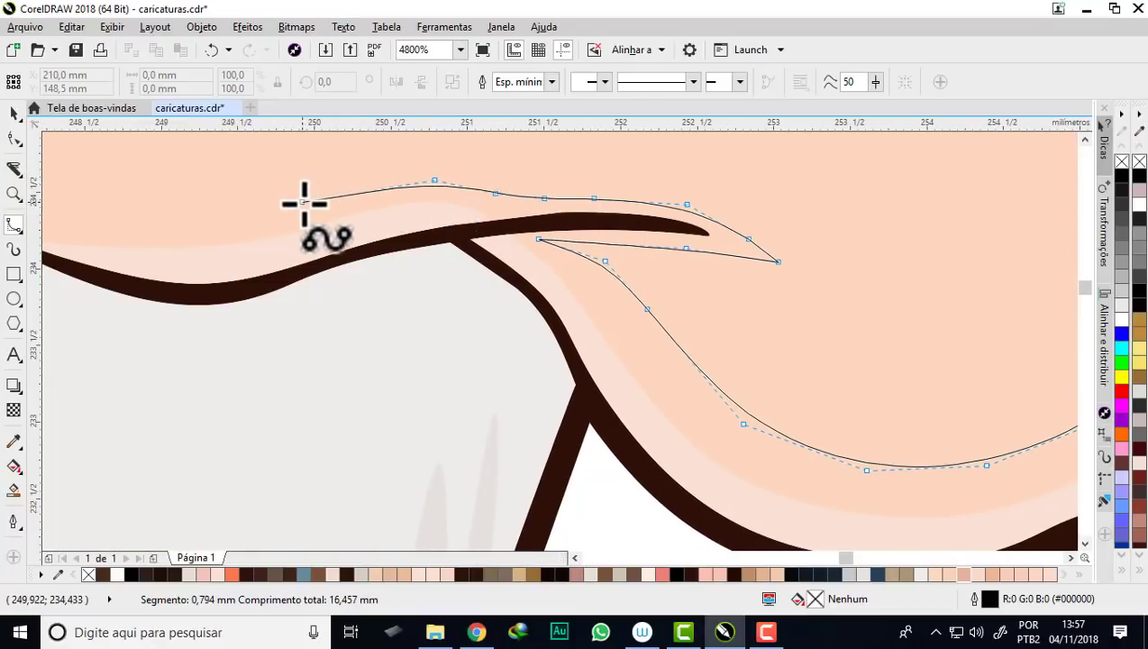
left_click_drag(205, 219, 27, 194)
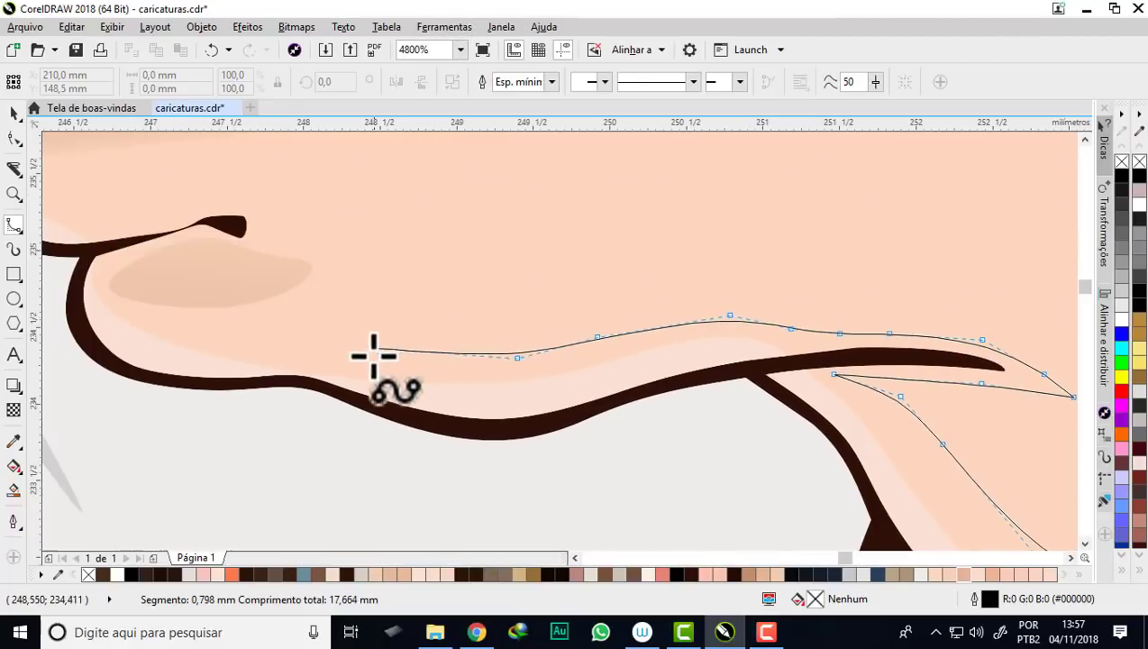
left_click_drag(302, 350, 314, 103)
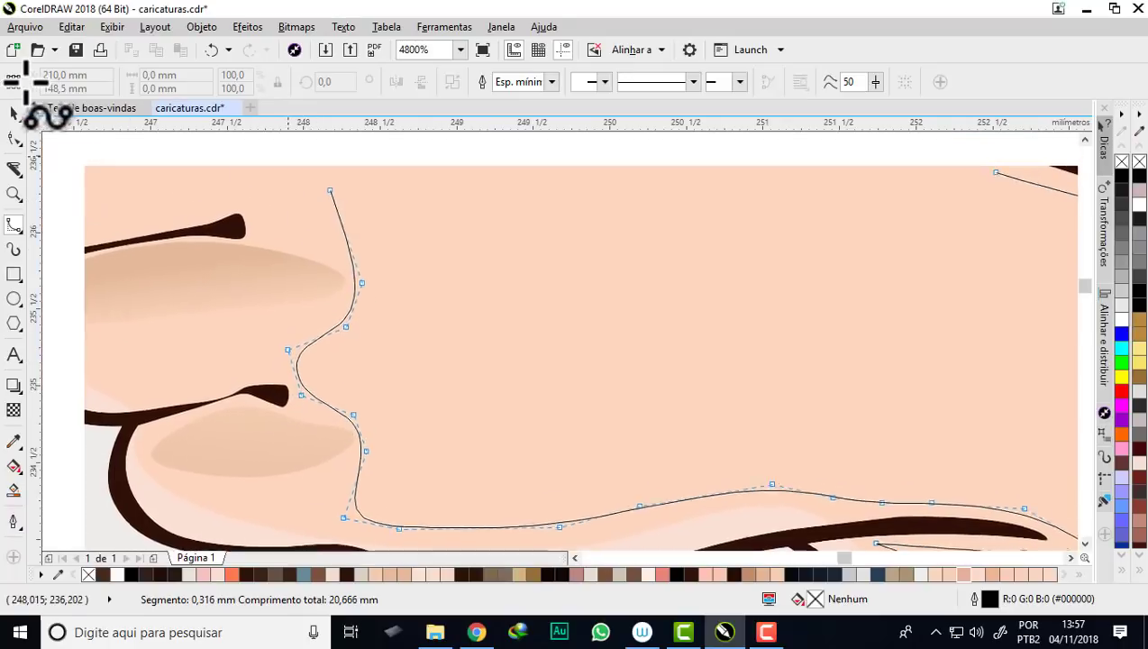
- Carry the contour around the finger gaps and past the crease up to the top finger
left_click(501, 304)
left_click(434, 289)
left_click(414, 247)
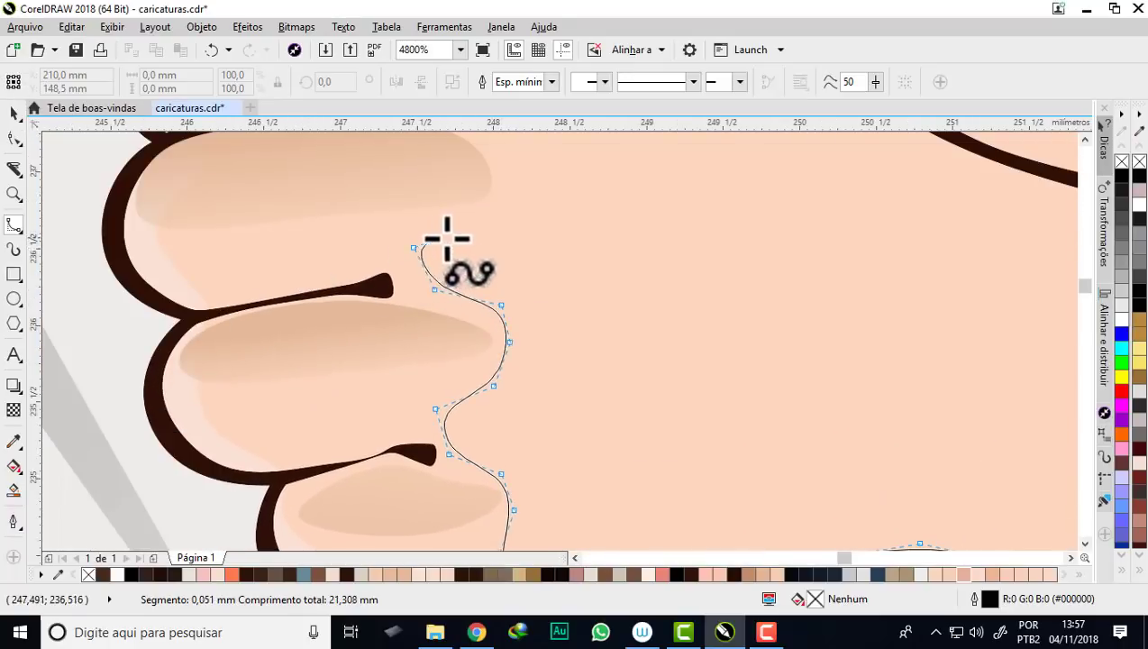
left_click(476, 231)
left_click(518, 218)
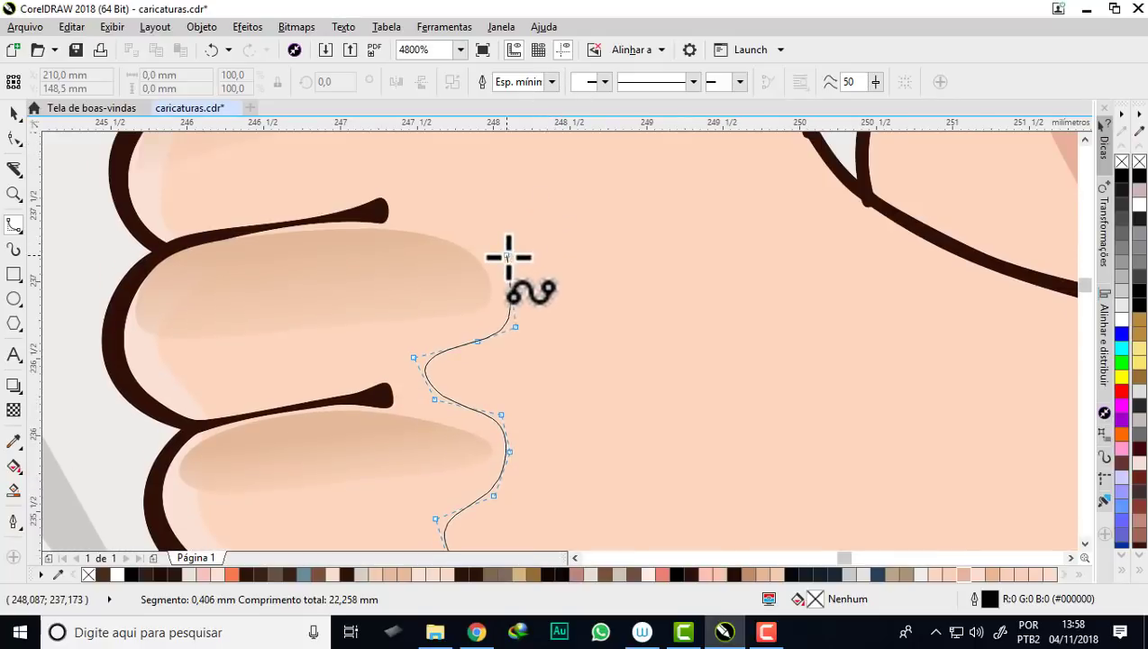
left_click(506, 256)
left_click(468, 230)
left_click(410, 225)
left_click(387, 210)
left_click(441, 196)
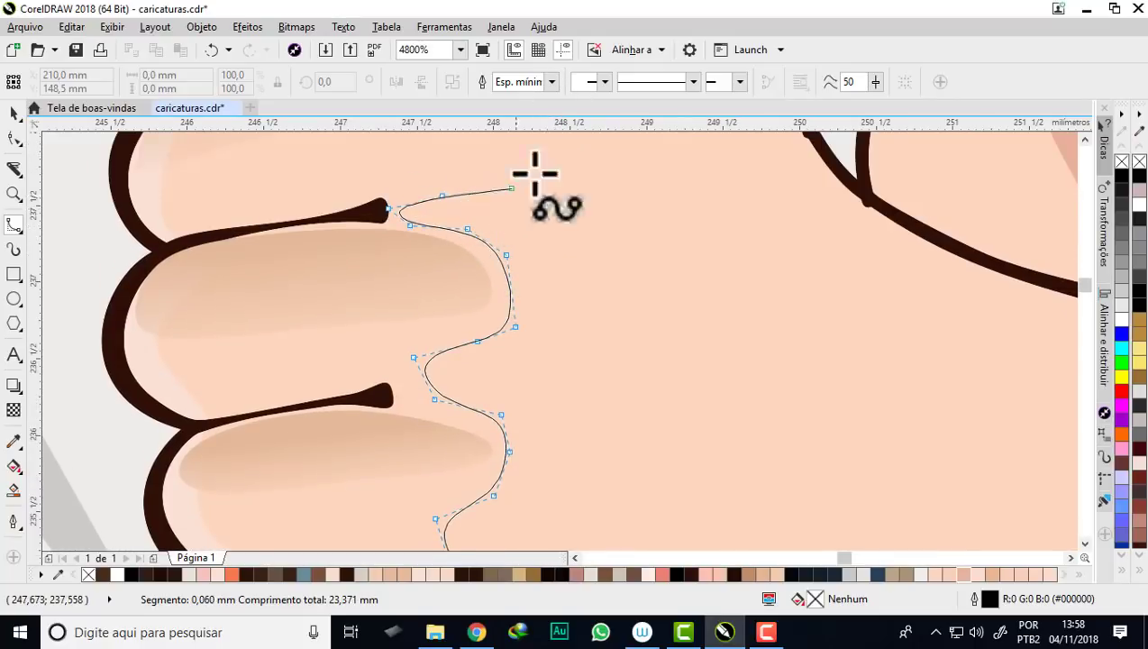
left_click(561, 141)
left_click(532, 268)
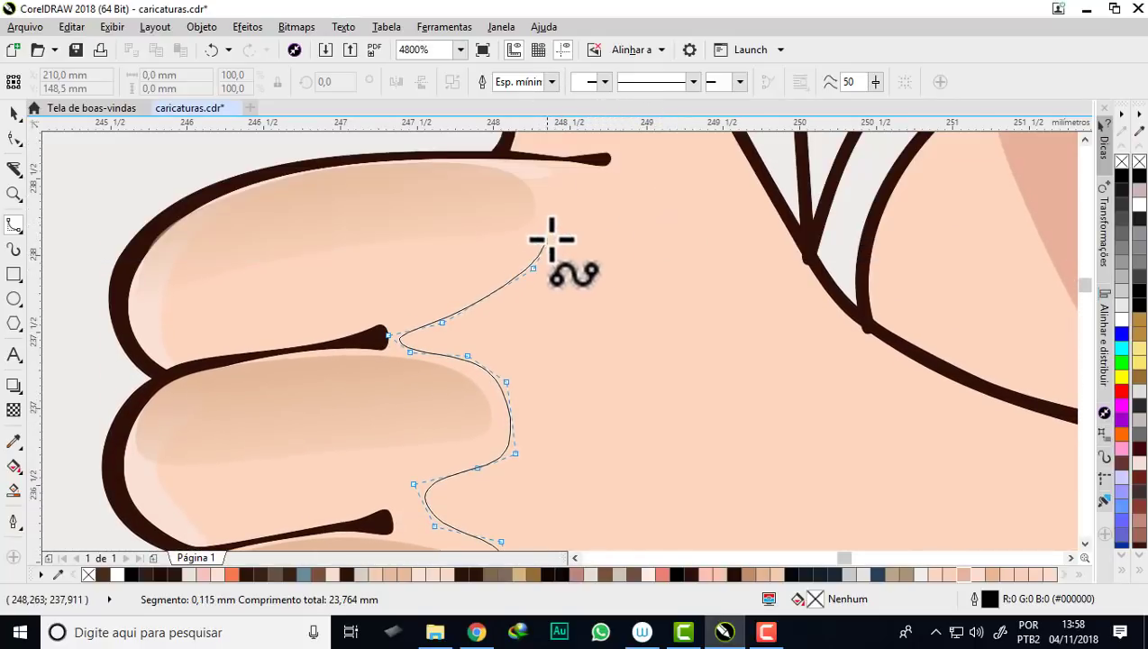
left_click(571, 202)
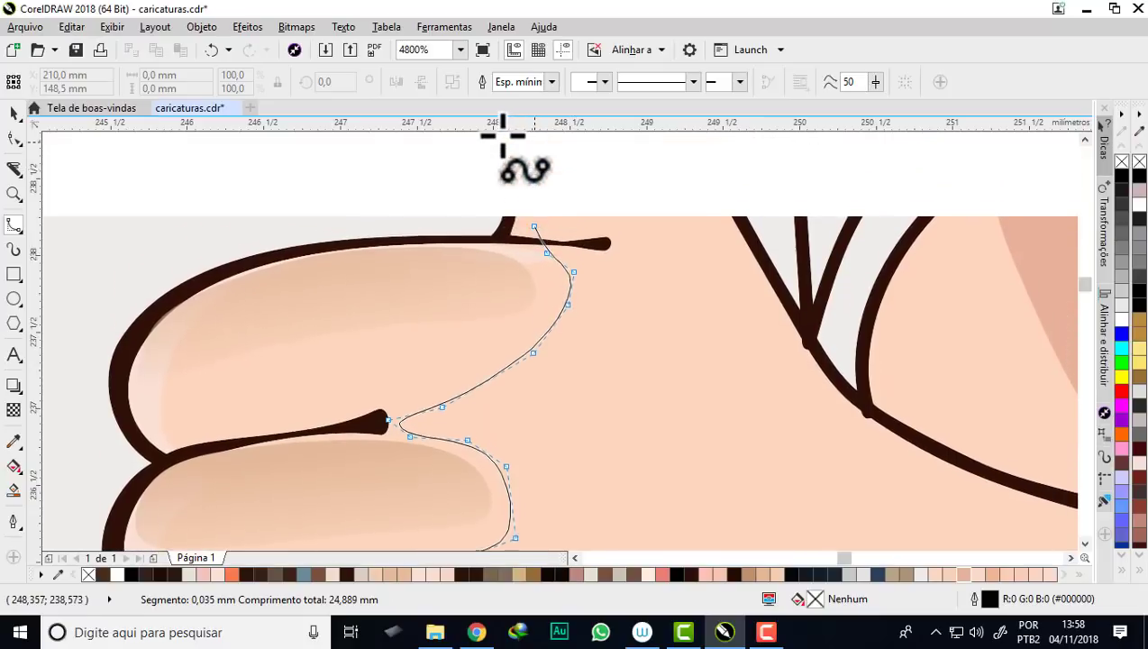
scroll(768, 332, "down", 2)
double_click(757, 328)
scroll(583, 300, "down", 1)
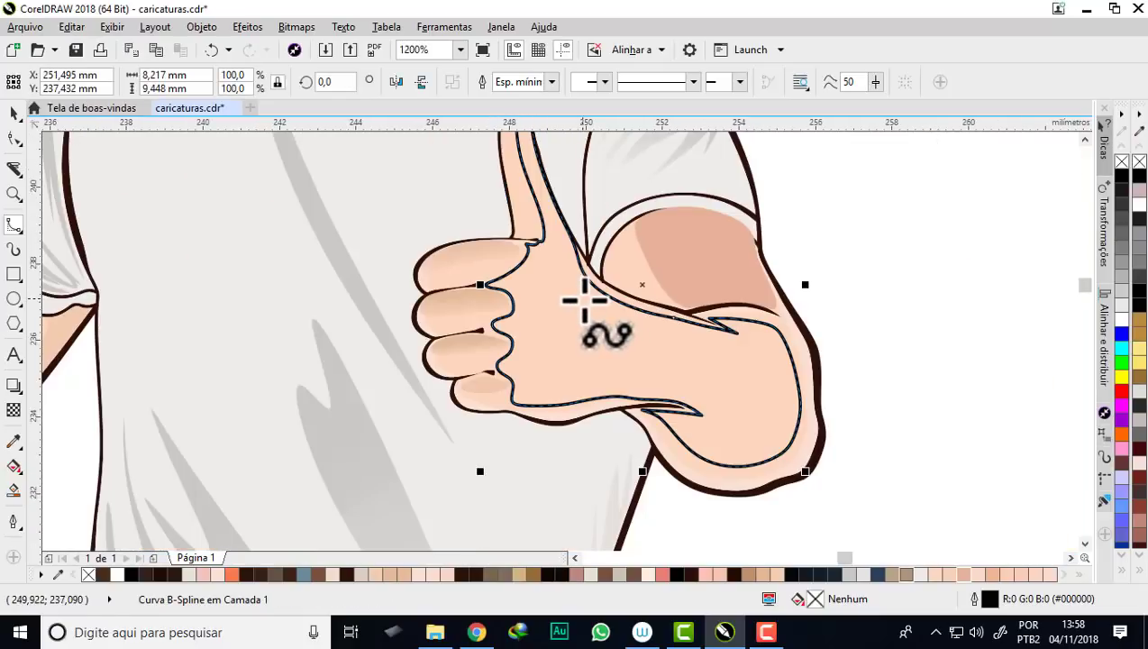
scroll(585, 302, "down", 1)
scroll(697, 379, "up", 1)
scroll(683, 307, "up", 1)
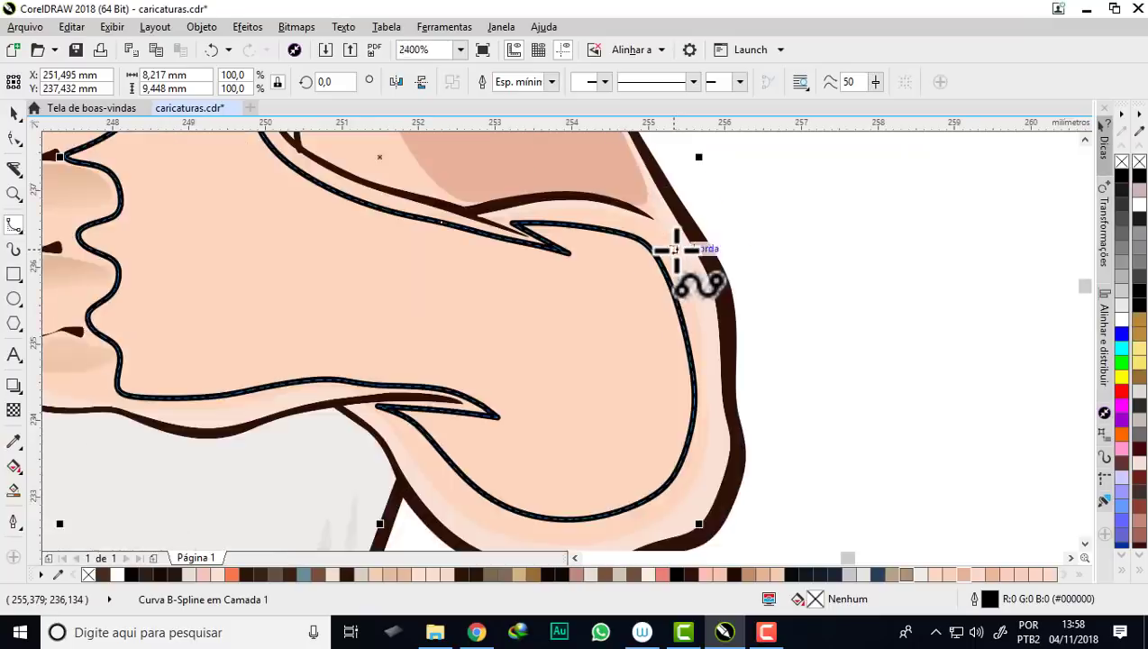
scroll(675, 246, "up", 1)
scroll(678, 240, "down", 1)
scroll(686, 236, "up", 1)
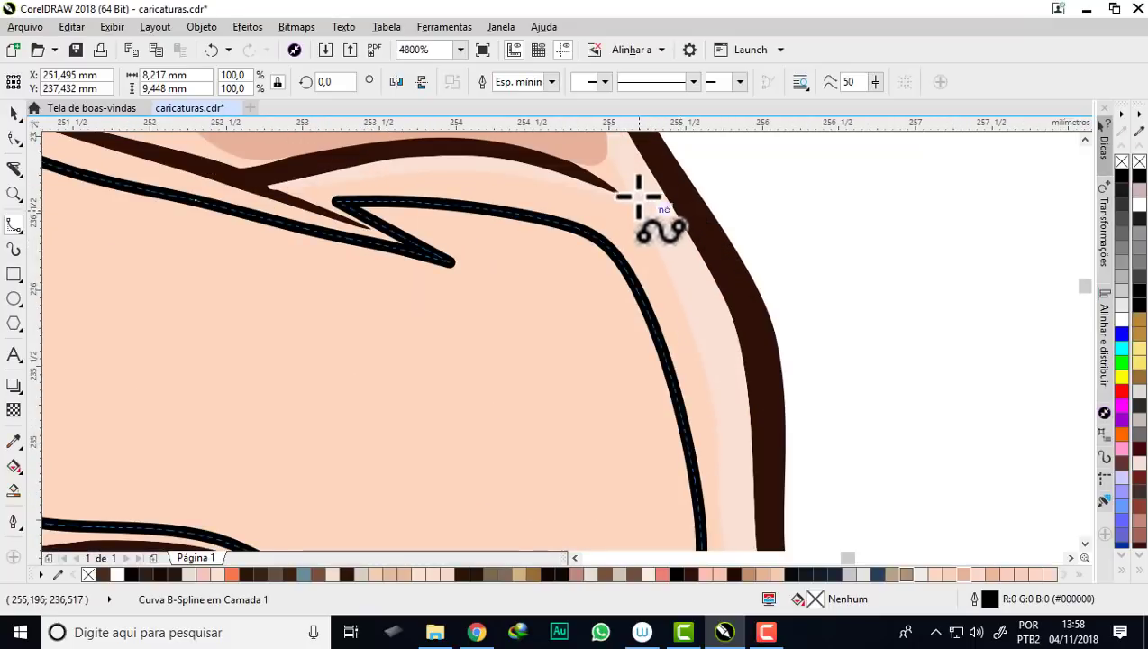
scroll(648, 197, "up", 1)
scroll(631, 185, "down", 1)
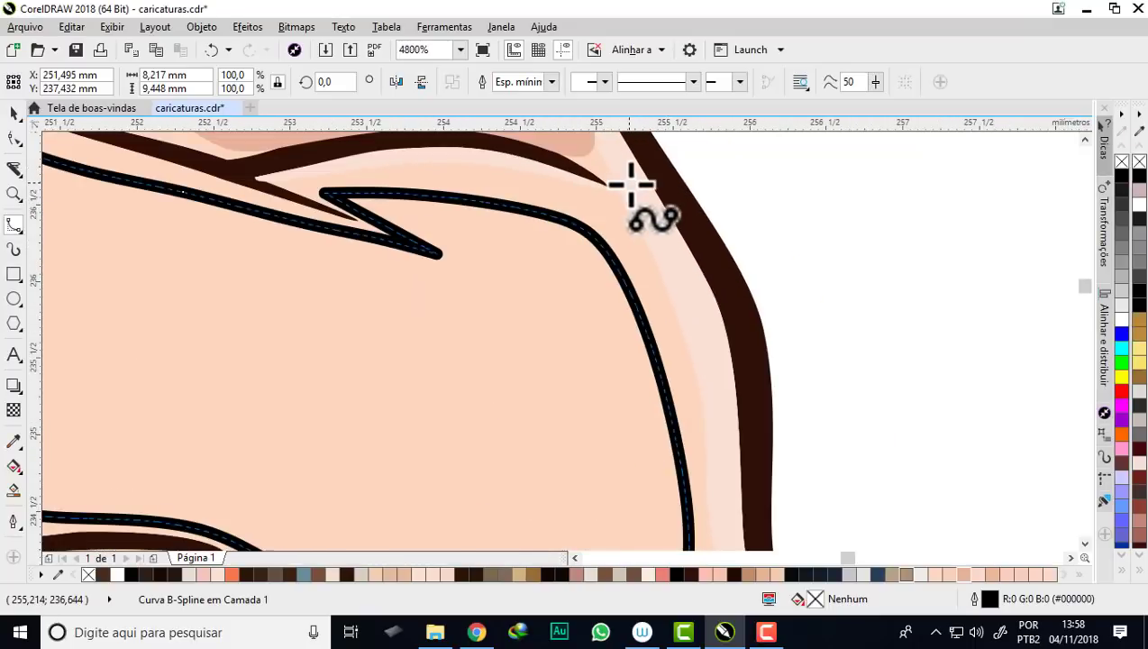
scroll(633, 185, "down", 1)
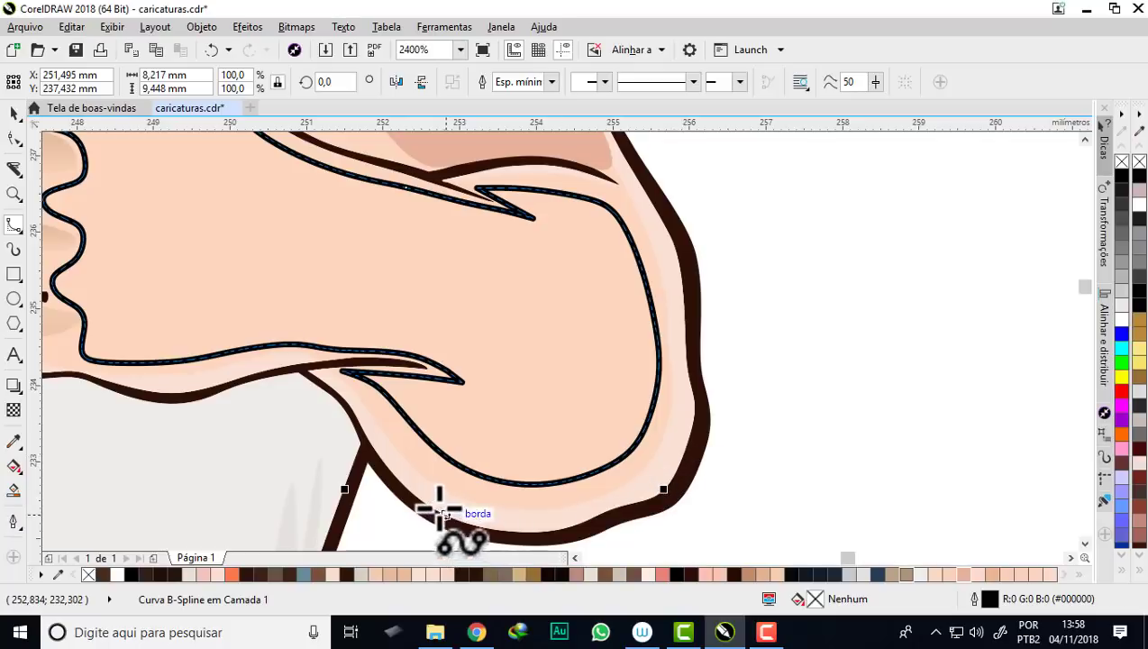
scroll(385, 453, "down", 1)
scroll(388, 444, "down", 2)
scroll(387, 443, "down", 1)
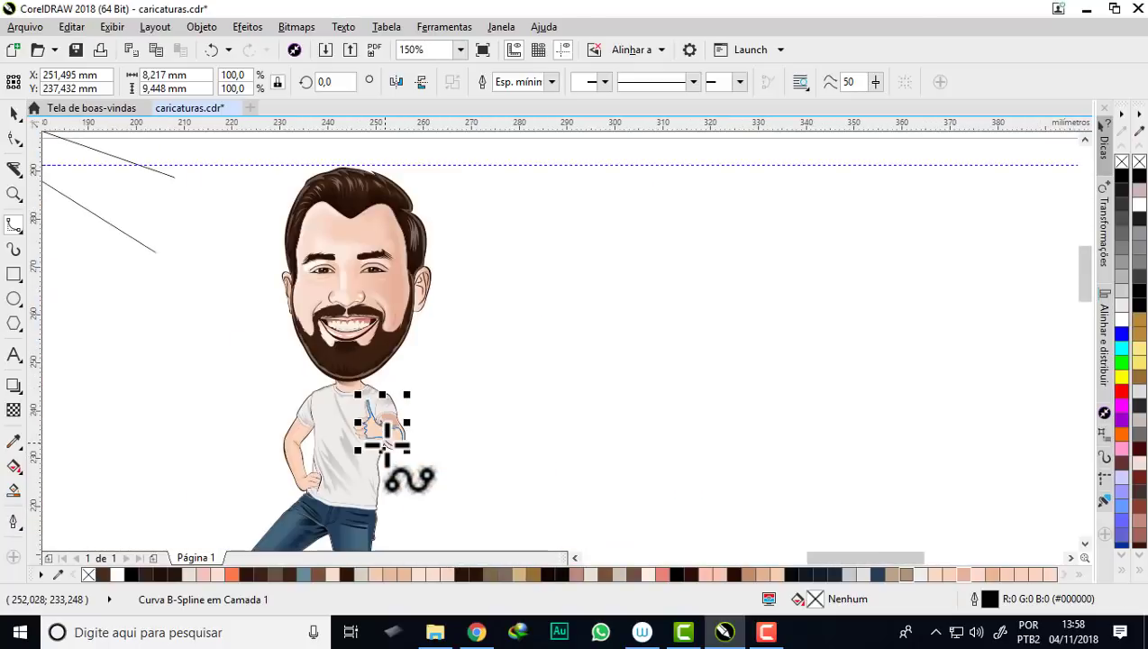
scroll(396, 232, "up", 3)
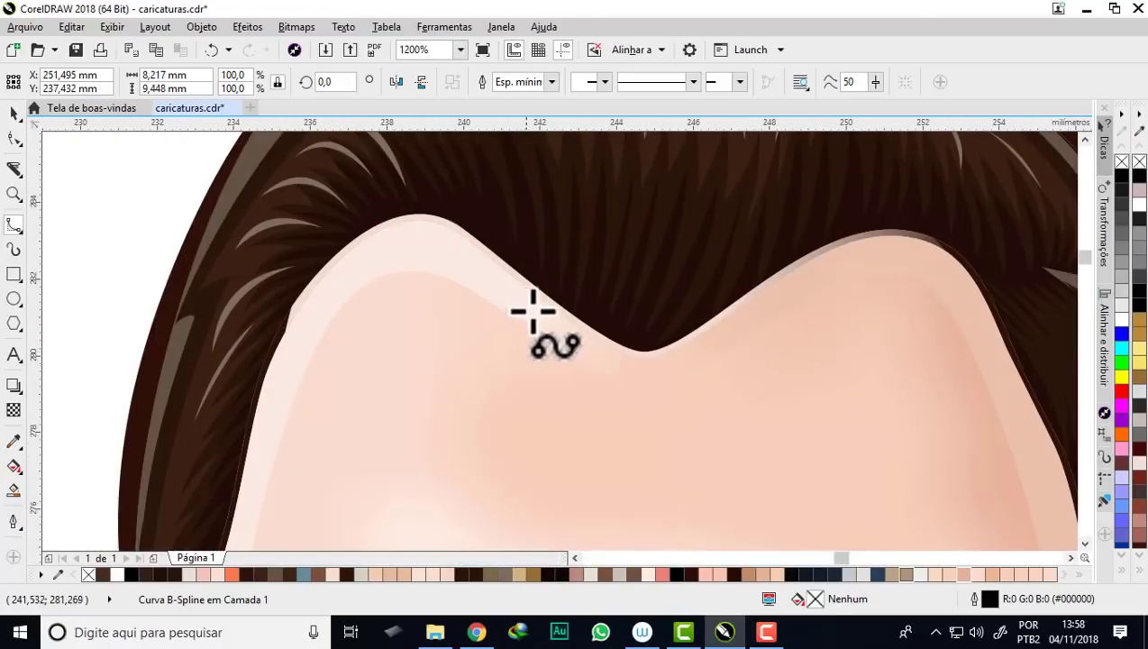
scroll(445, 244, "down", 1)
scroll(675, 295, "down", 2)
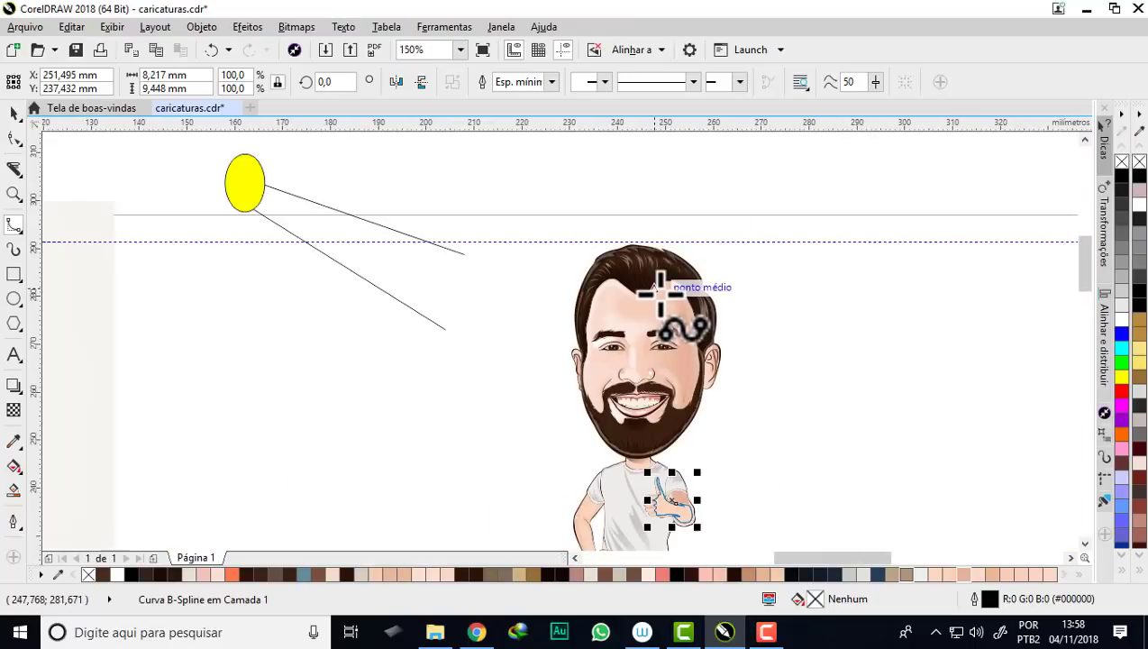
scroll(707, 365, "up", 1)
scroll(721, 342, "up", 1)
scroll(725, 320, "up", 1)
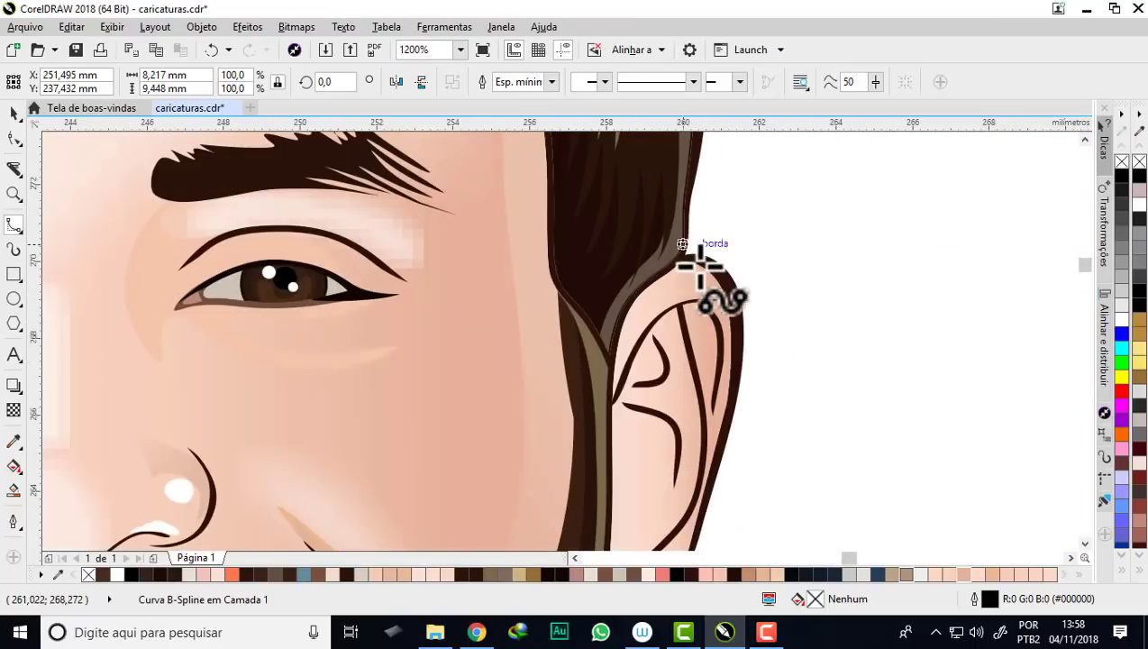
scroll(697, 261, "down", 2)
scroll(680, 257, "down", 1)
scroll(664, 271, "down", 1)
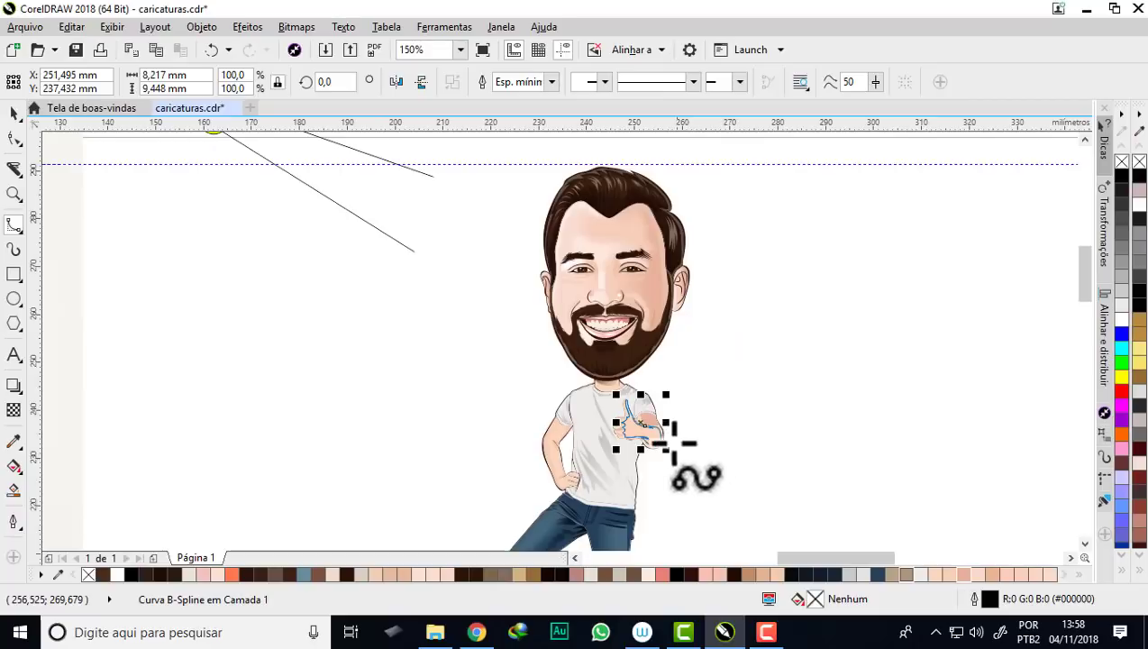
scroll(676, 440, "up", 1)
scroll(699, 423, "up", 1)
scroll(682, 443, "up", 1)
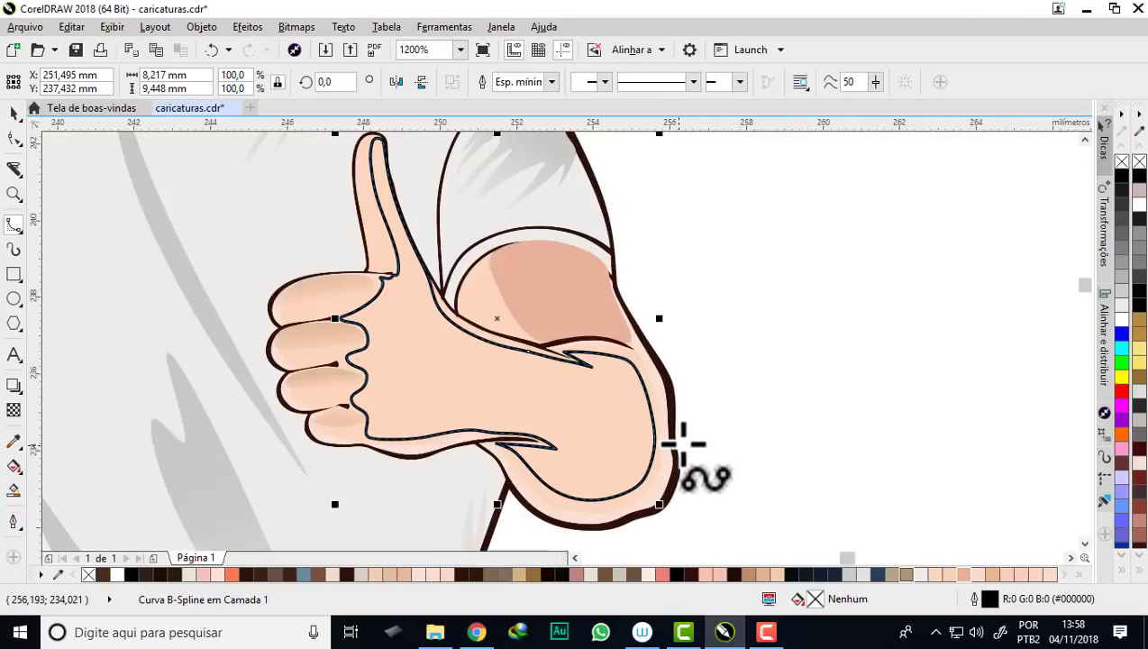
- Fill the hand's inner shape with the arm's sampled #E6B298 salmon tone and remove its outline
left_click(14, 112)
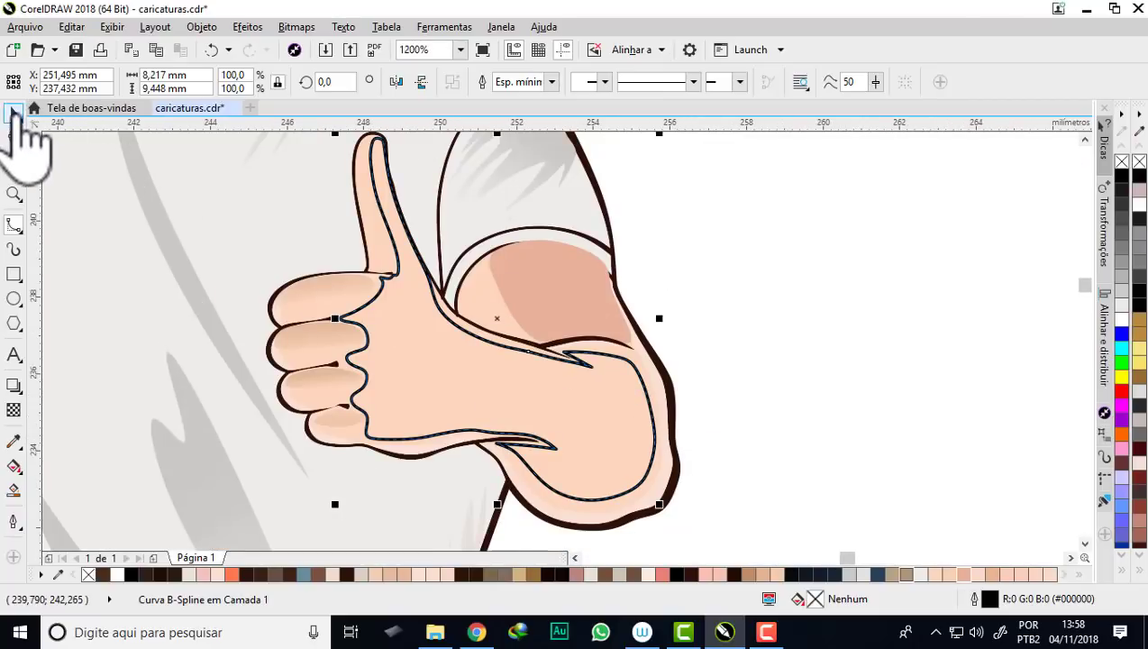
left_click(13, 442)
left_click(555, 286)
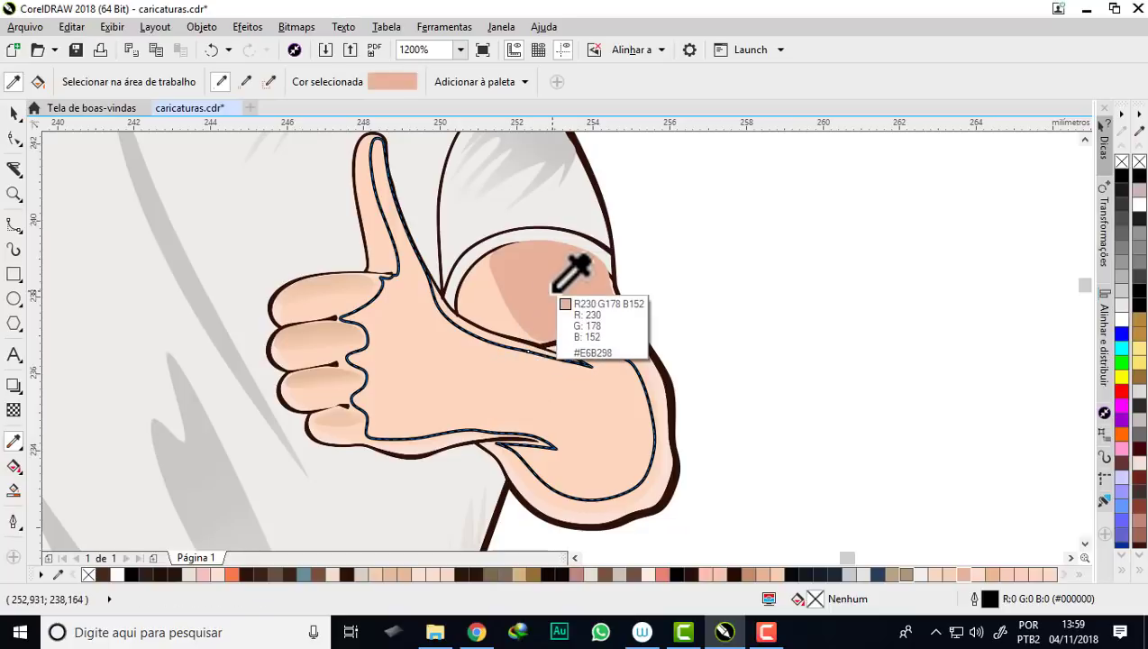
left_click(458, 391)
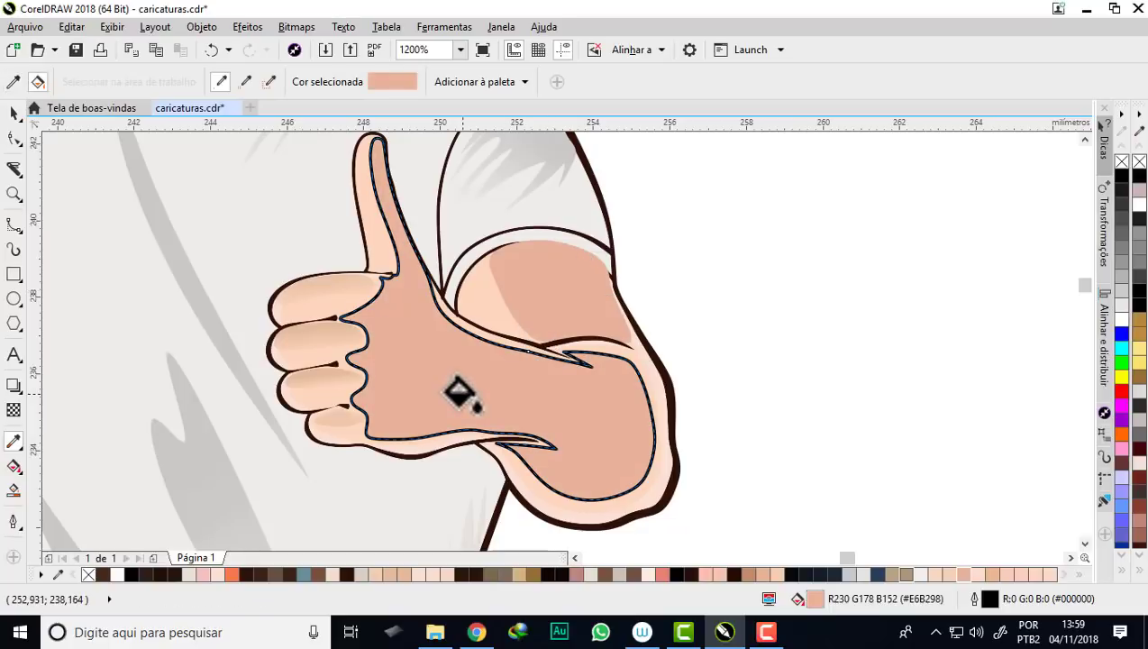
left_click(13, 113)
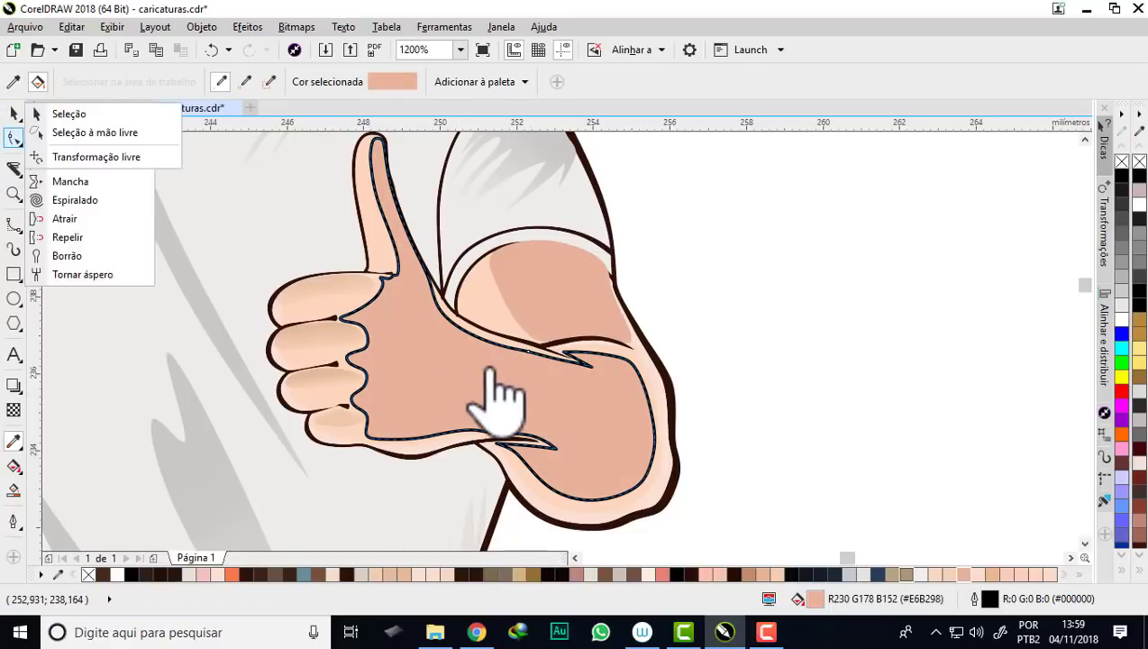
right_click(1122, 162)
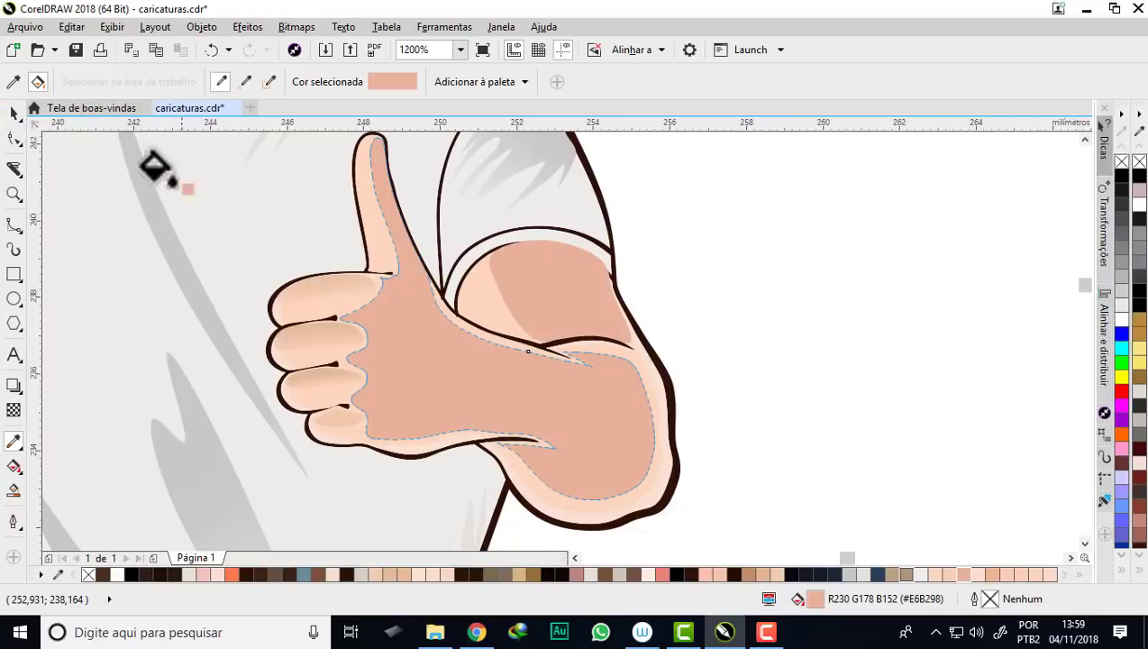
left_click(14, 112)
left_click(748, 295)
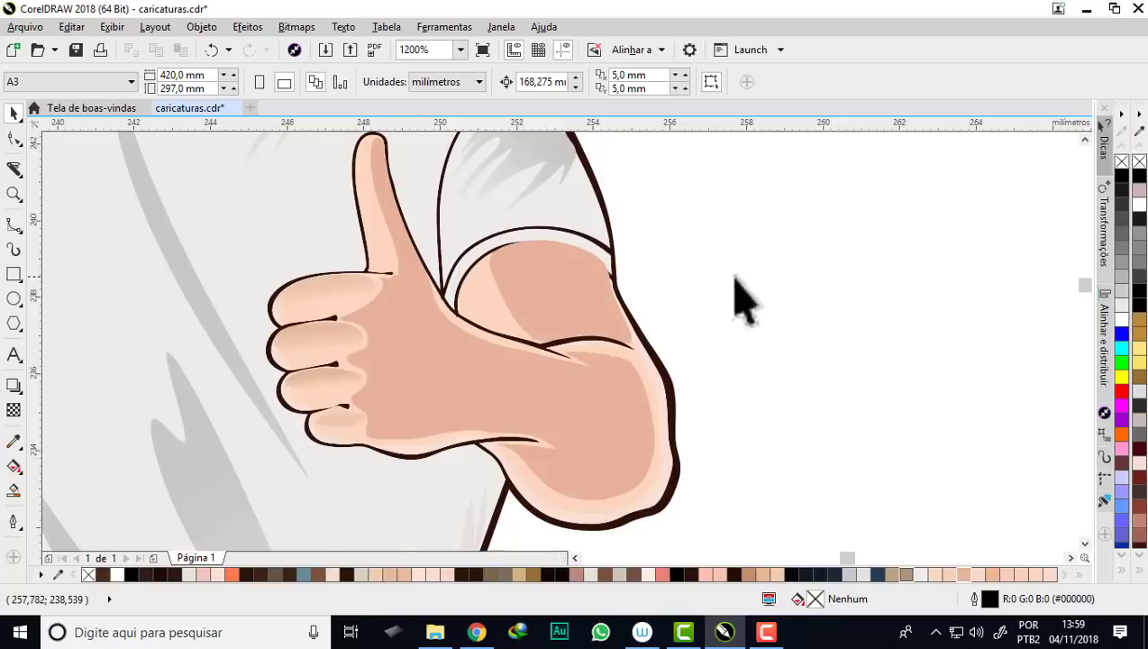
scroll(739, 297, "down", 1)
scroll(648, 297, "up", 1)
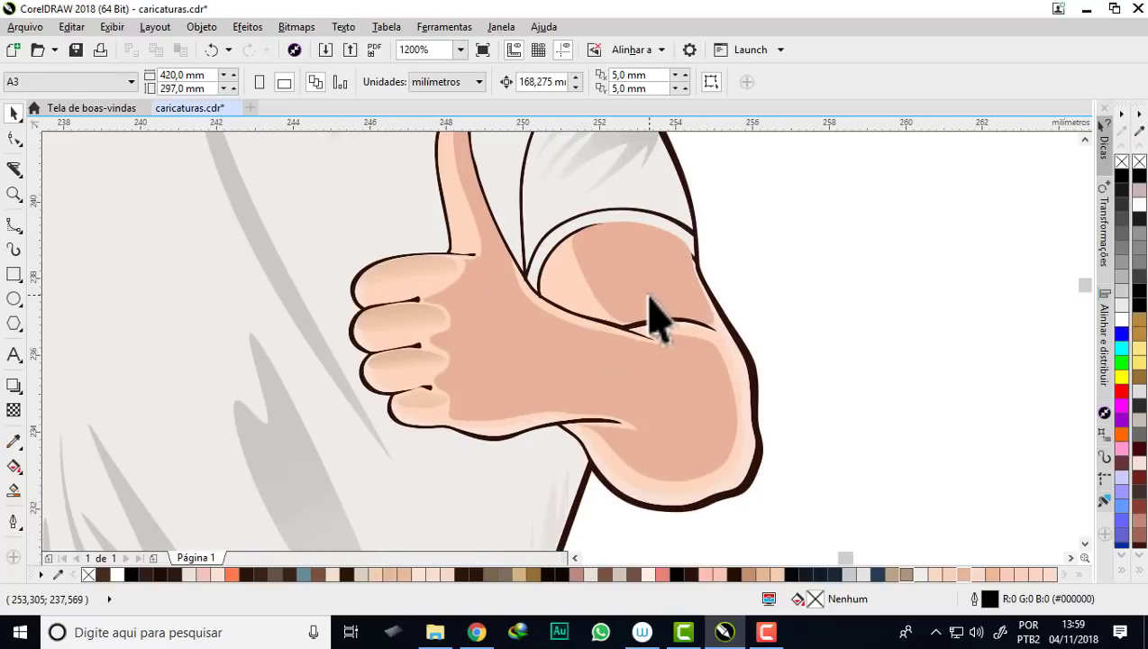
- Apply the Incandescente glow shadow preset to the darker patch on the hand
left_click(645, 306)
scroll(623, 290, "up", 1)
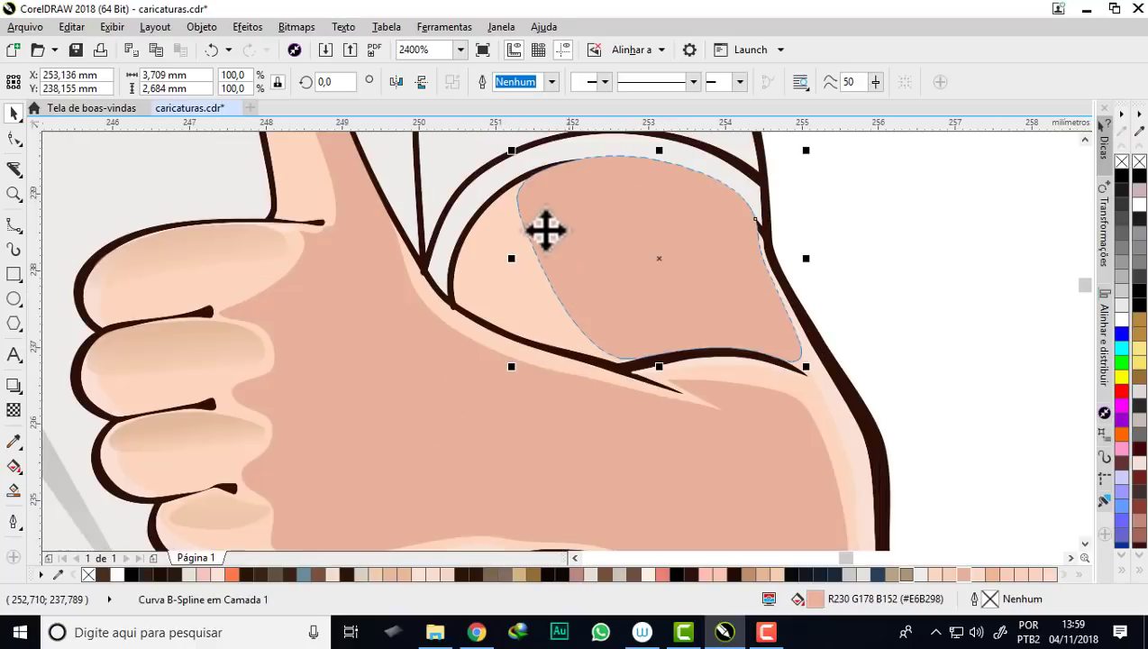
scroll(643, 274, "down", 1)
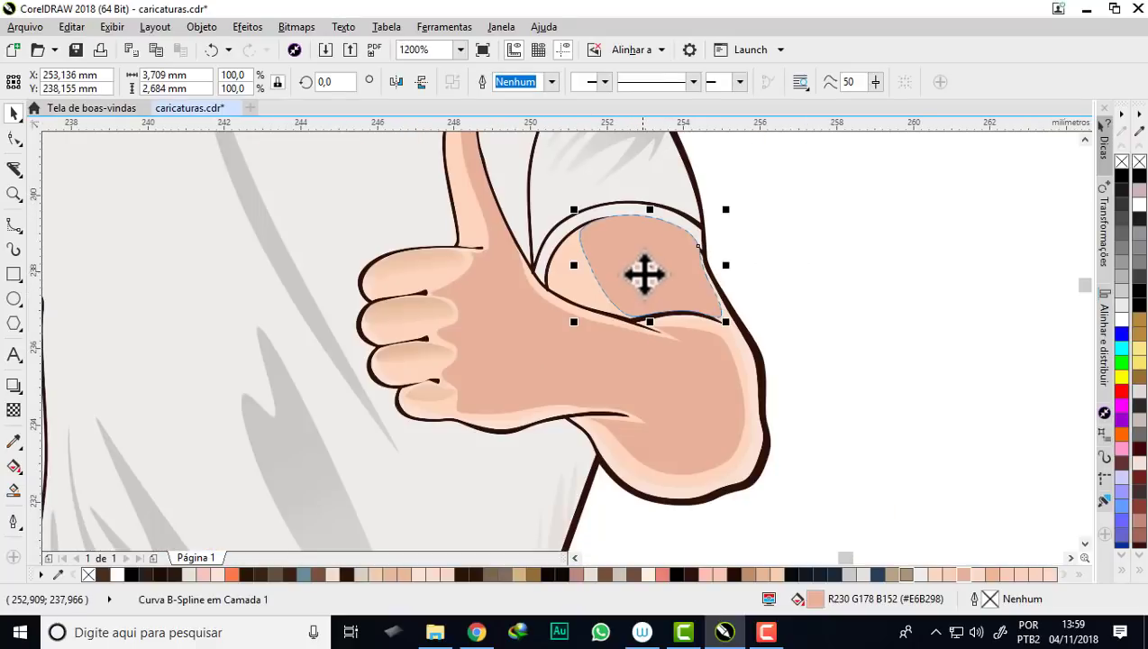
scroll(645, 275, "down", 2)
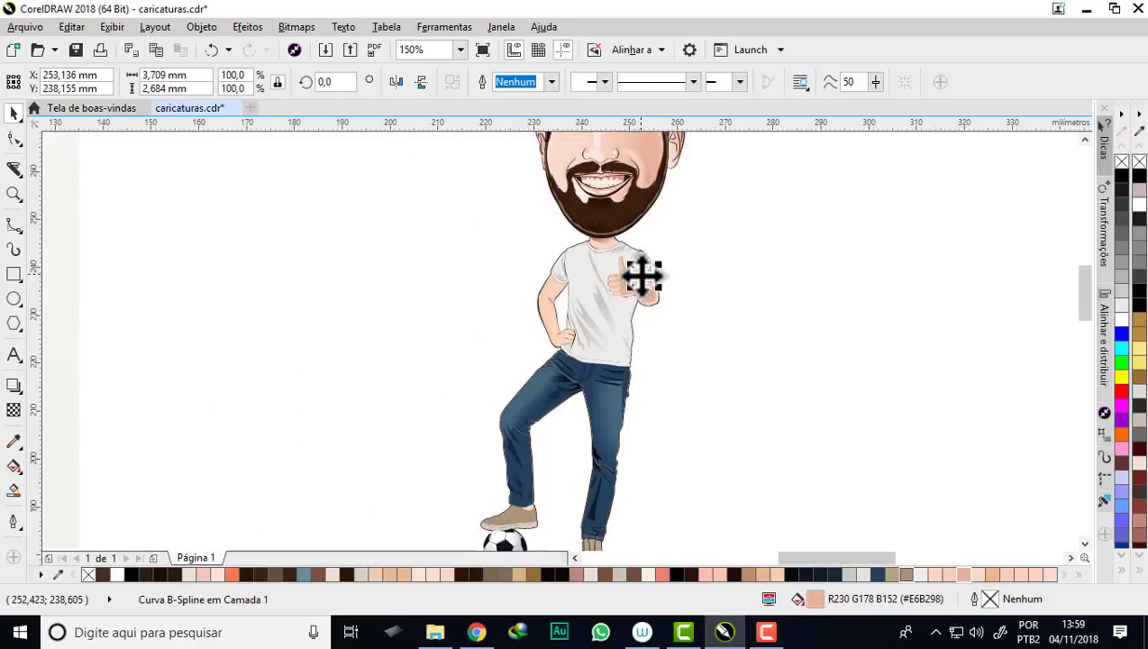
scroll(644, 275, "down", 1)
scroll(640, 275, "up", 2)
scroll(649, 284, "up", 2)
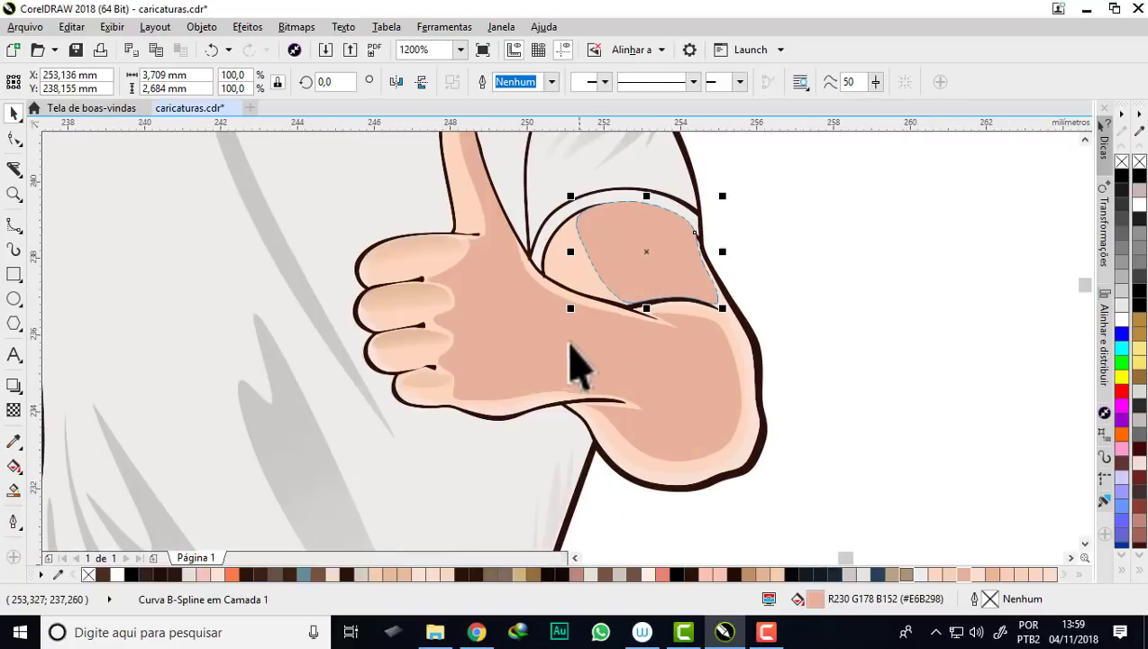
left_click(539, 367)
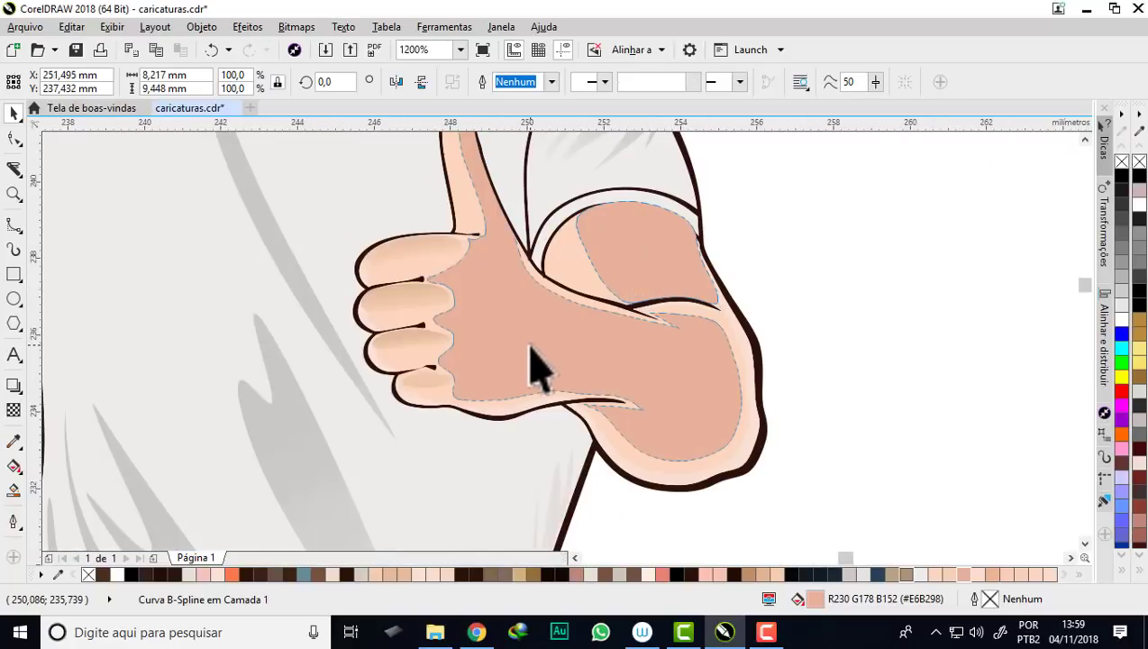
left_click(628, 246)
scroll(628, 241, "up", 1)
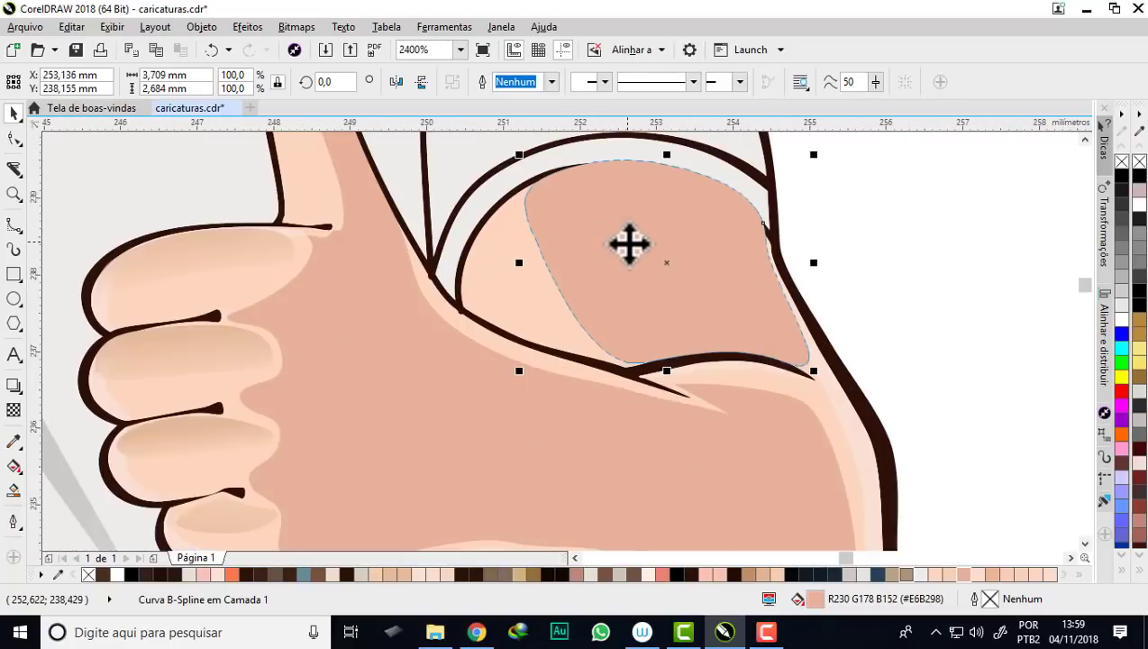
left_click(15, 388)
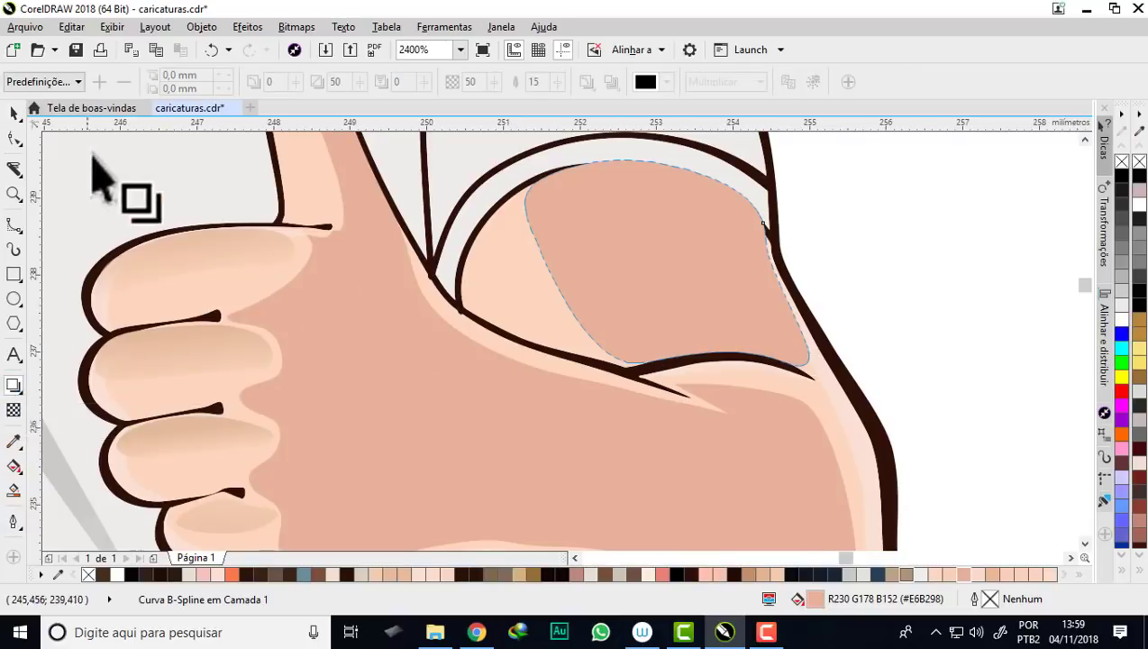
left_click(72, 82)
left_click(73, 223)
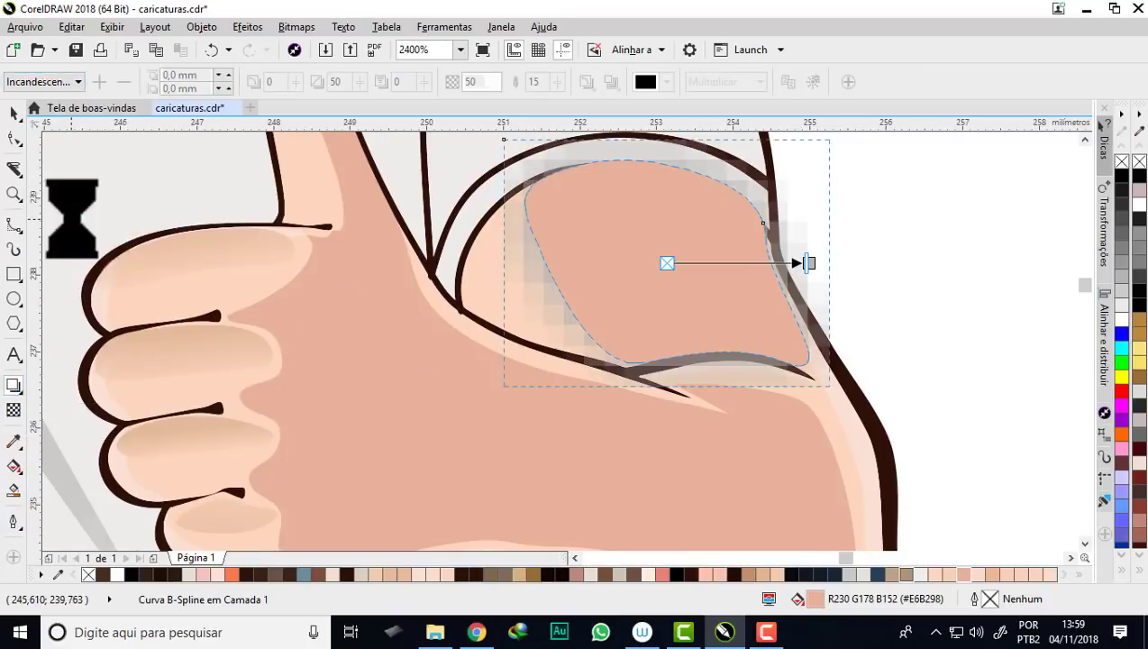
- Set the glow colour to sampled salmon 230,178,152 at opacity 68, then separate the shadow group
left_click(665, 82)
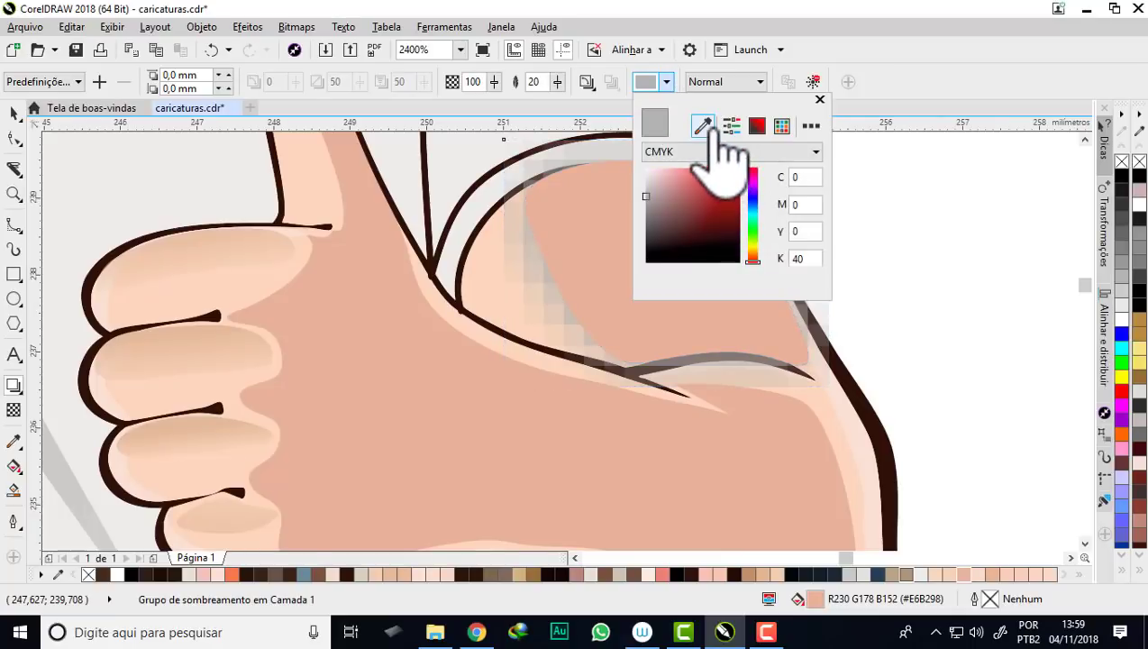
left_click(704, 127)
left_click(596, 236)
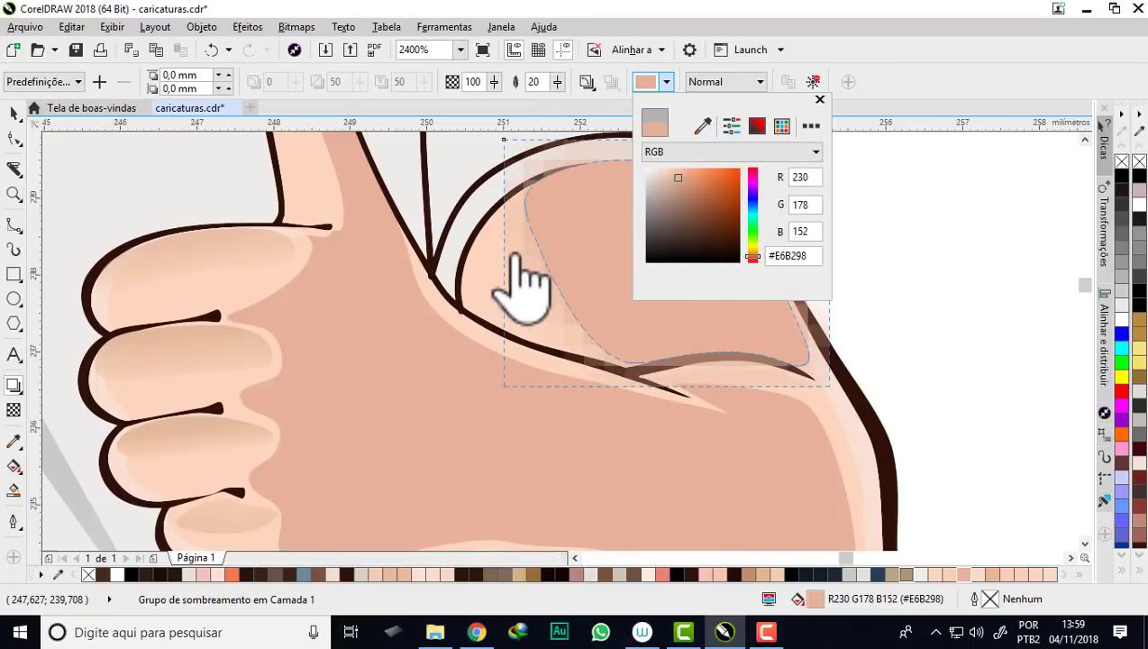
left_click(995, 121)
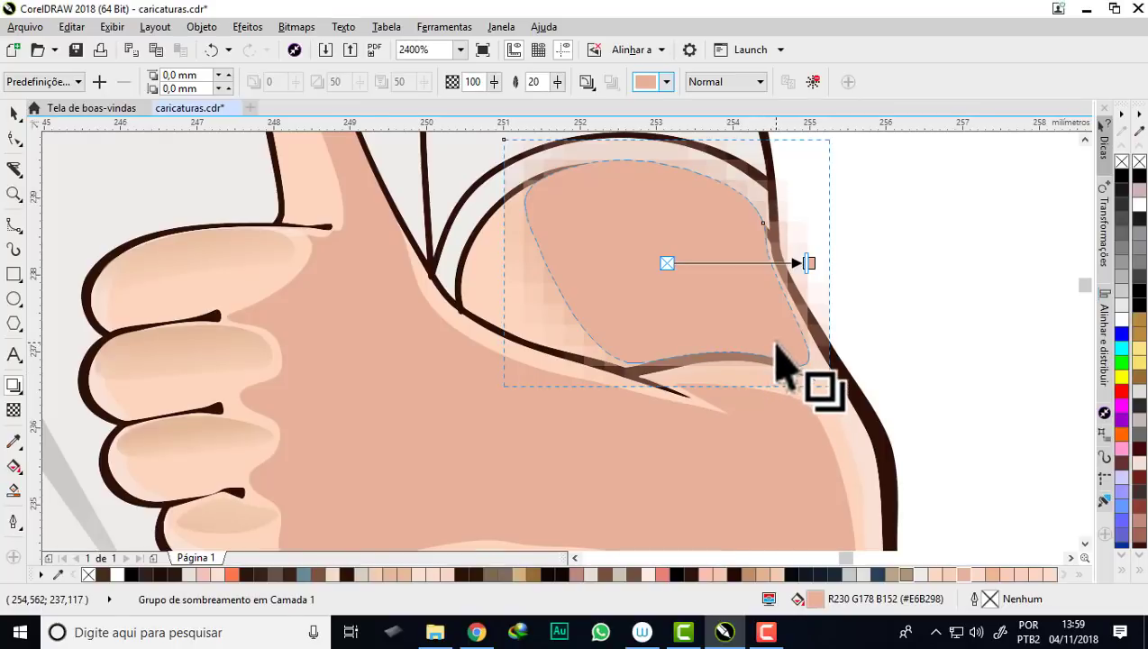
left_click(493, 82)
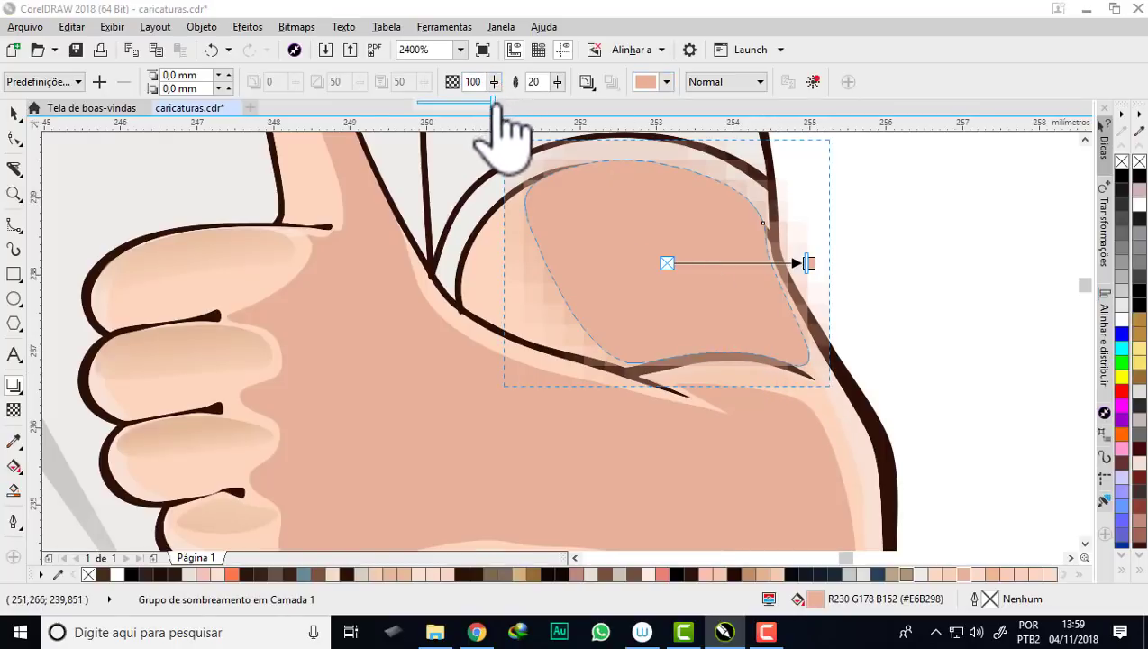
left_click_drag(493, 102, 470, 101)
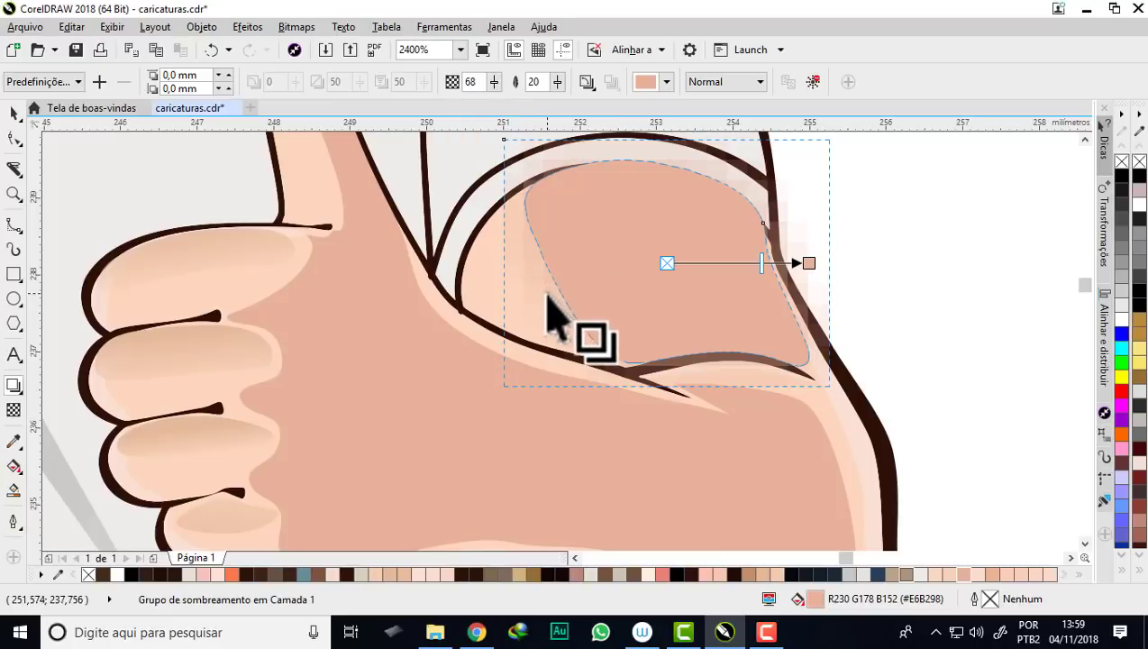
right_click(547, 295)
left_click(696, 325)
- Move the stray peach shadow piece off to the right of the hand
left_click(14, 113)
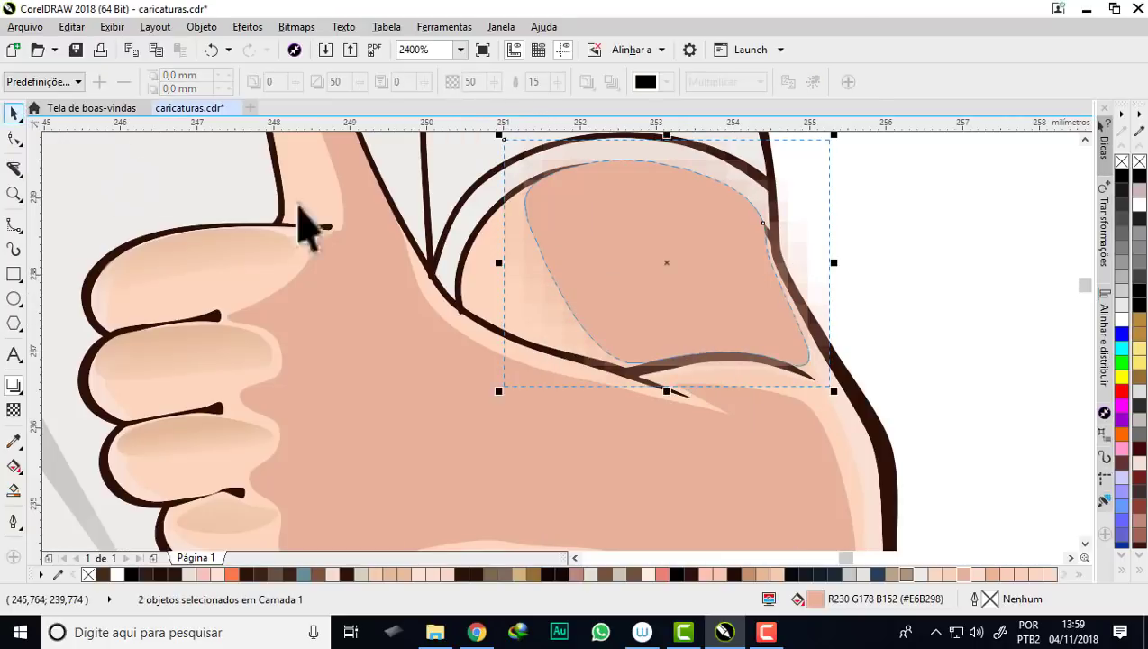
left_click_drag(743, 286, 991, 311)
scroll(755, 270, "down", 2)
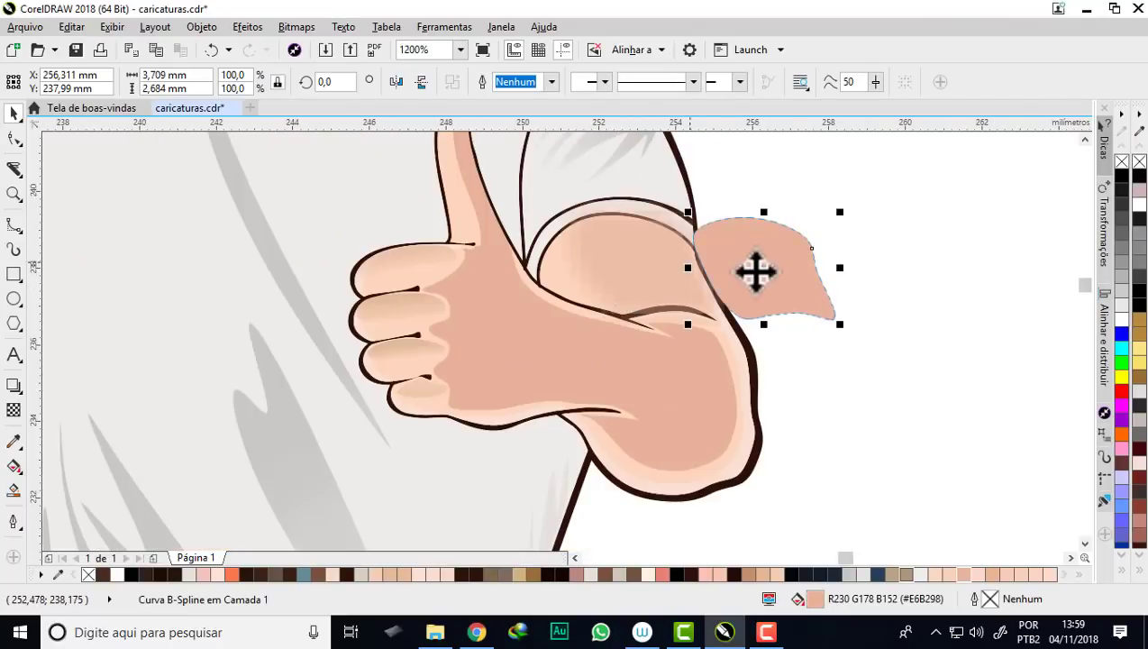
left_click_drag(914, 248, 915, 249)
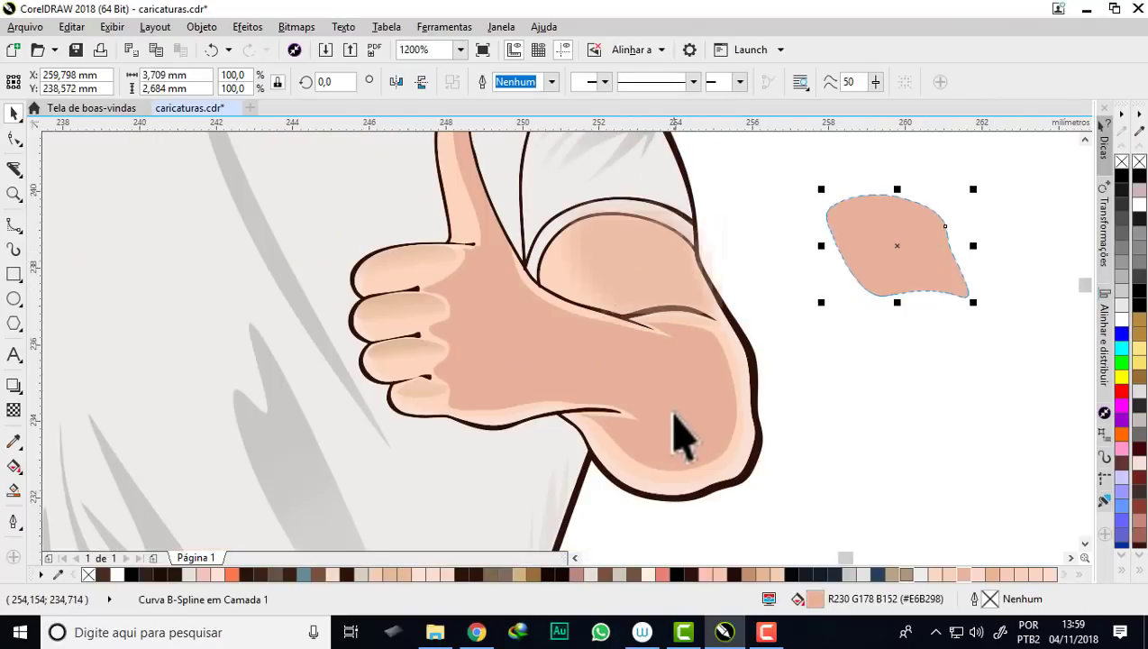
- PowerClip the lens rectangle inside the hand shape, then deselect
right_click(583, 284)
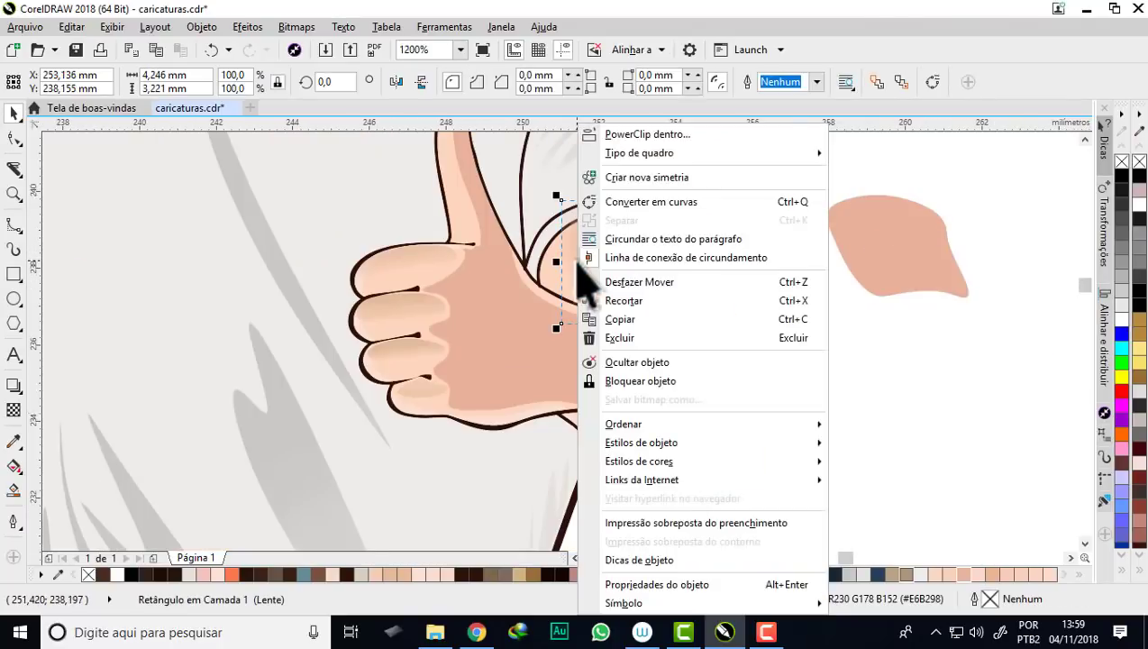
left_click(657, 135)
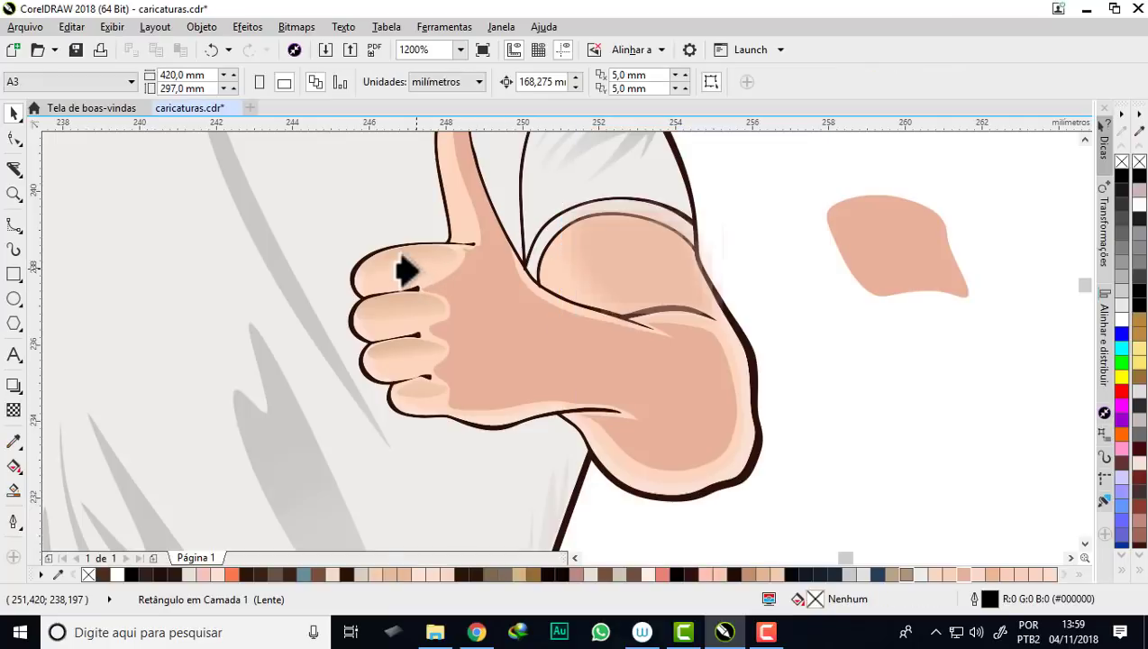
left_click(414, 267)
left_click(906, 493)
scroll(635, 302, "down", 2)
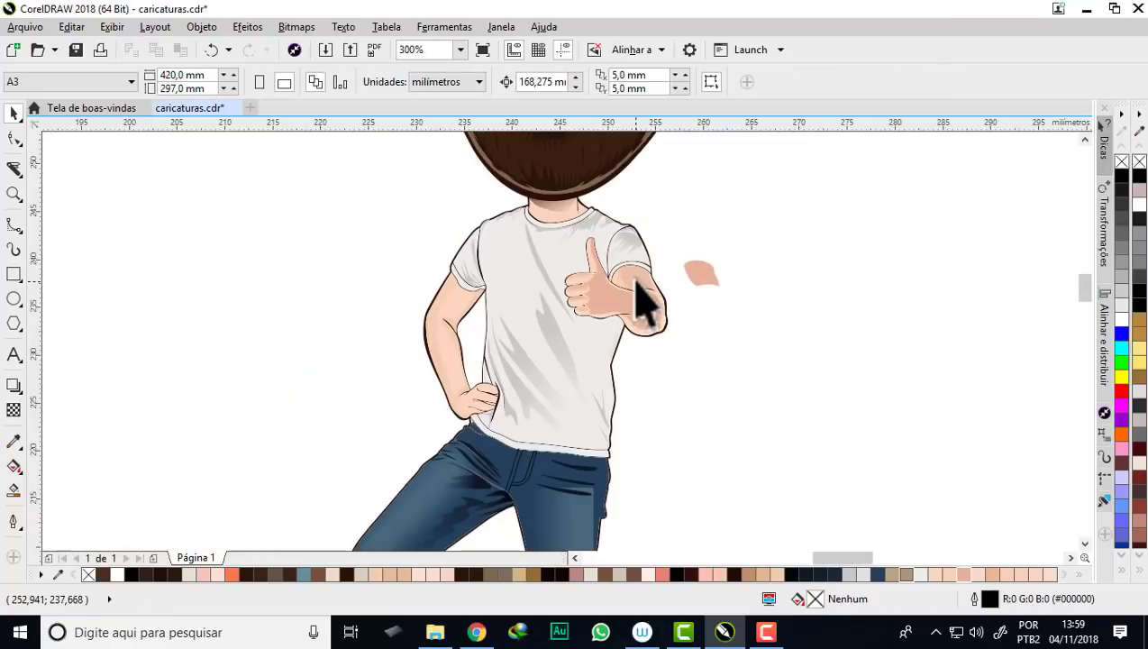
scroll(635, 302, "up", 3)
scroll(635, 302, "down", 1)
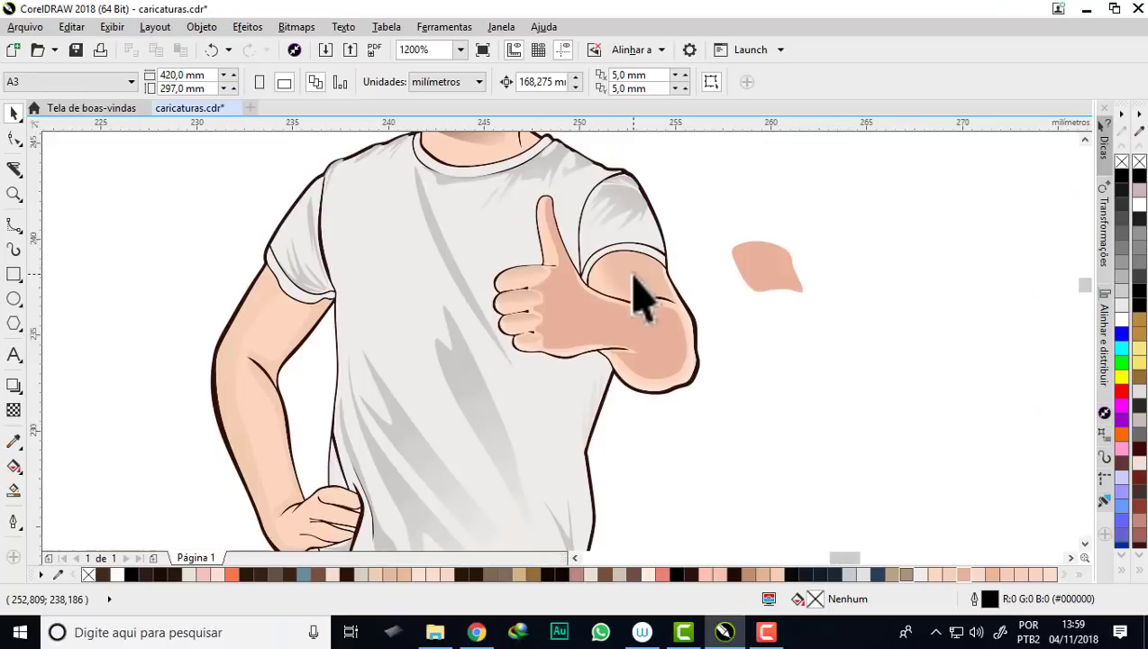
scroll(647, 379, "up", 1)
scroll(647, 386, "up", 1)
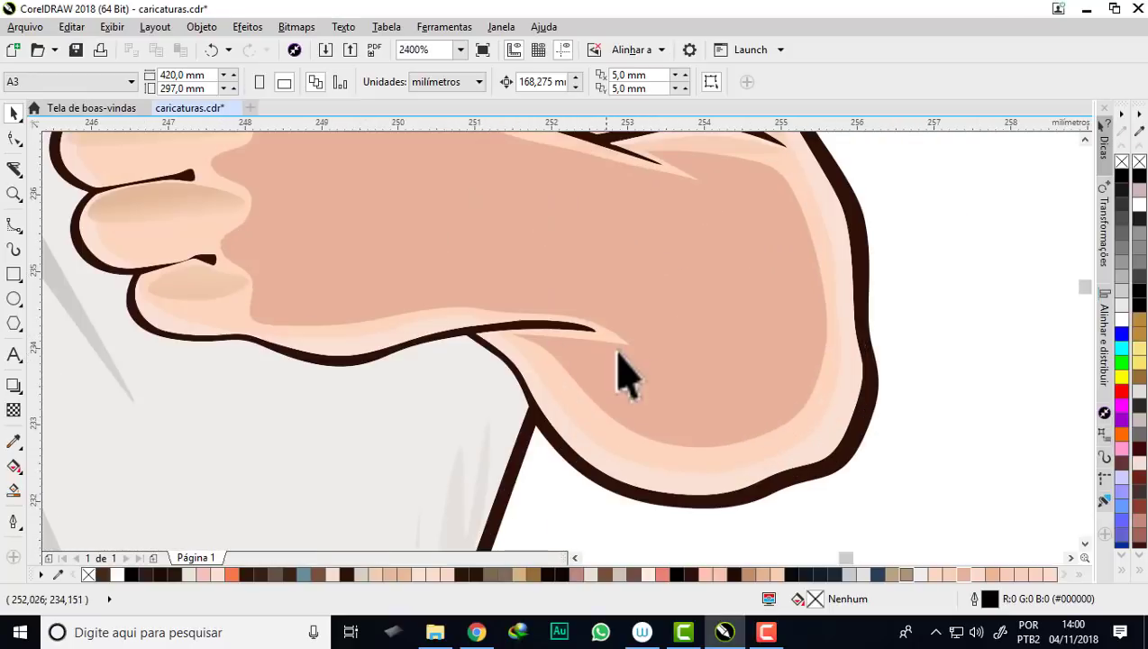
scroll(618, 354, "down", 1)
scroll(618, 360, "down", 1)
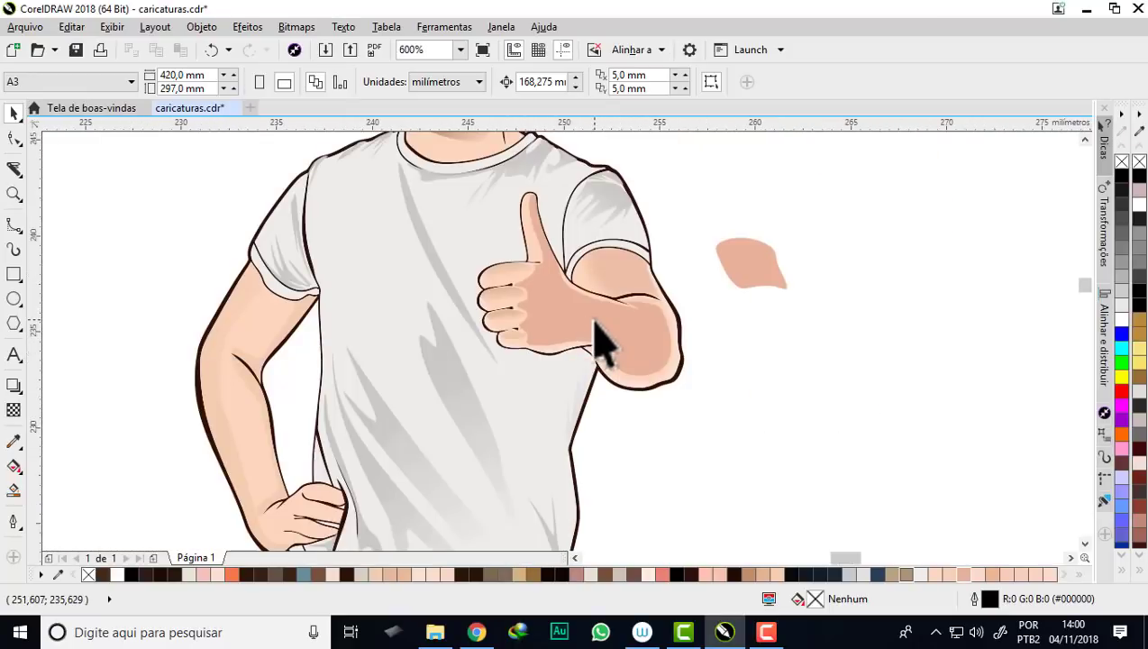
scroll(554, 326, "up", 1)
scroll(556, 312, "up", 1)
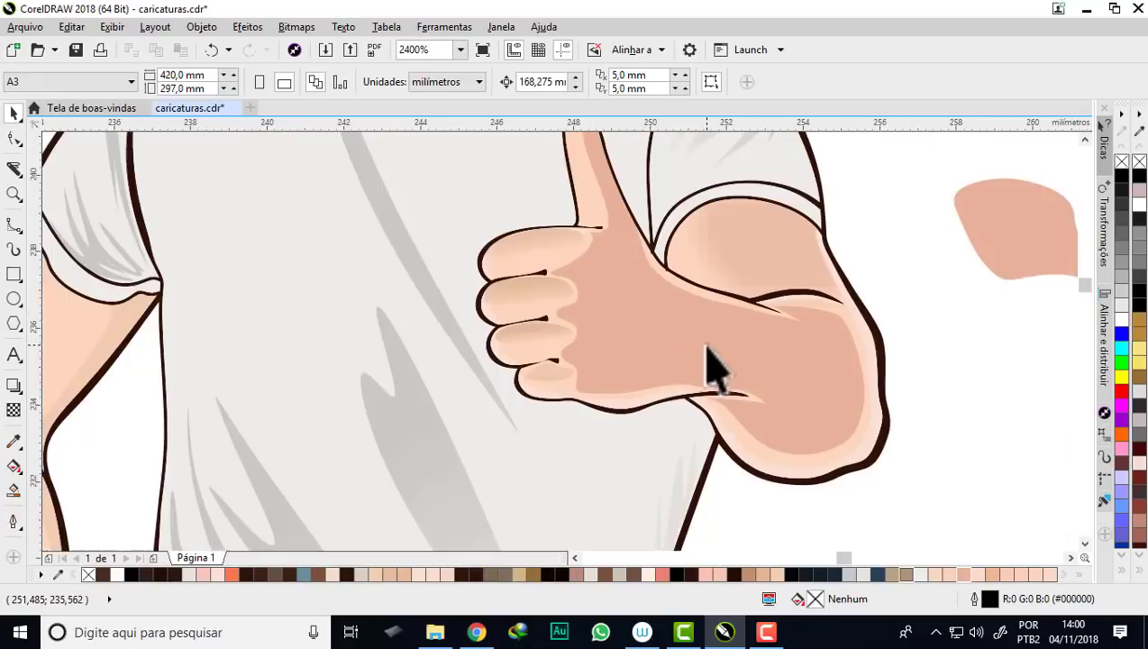
- Delete the small set-aside peach shape beside the thumbs-up hand and clear the selection
left_click(828, 405)
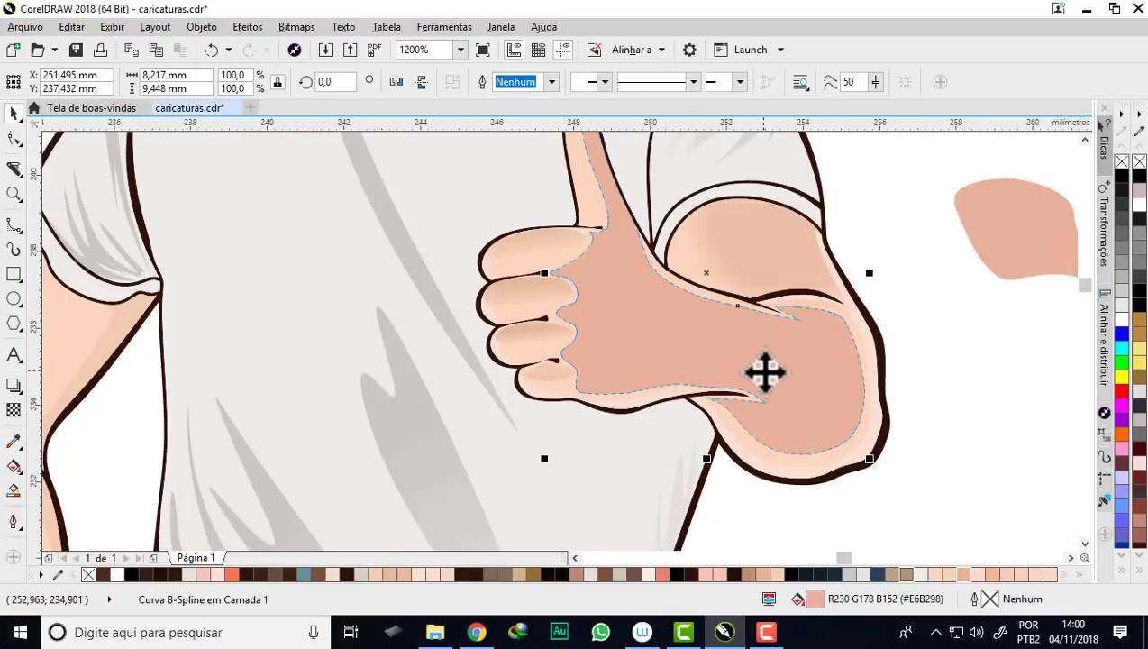
scroll(805, 275, "up", 2)
scroll(608, 273, "down", 2)
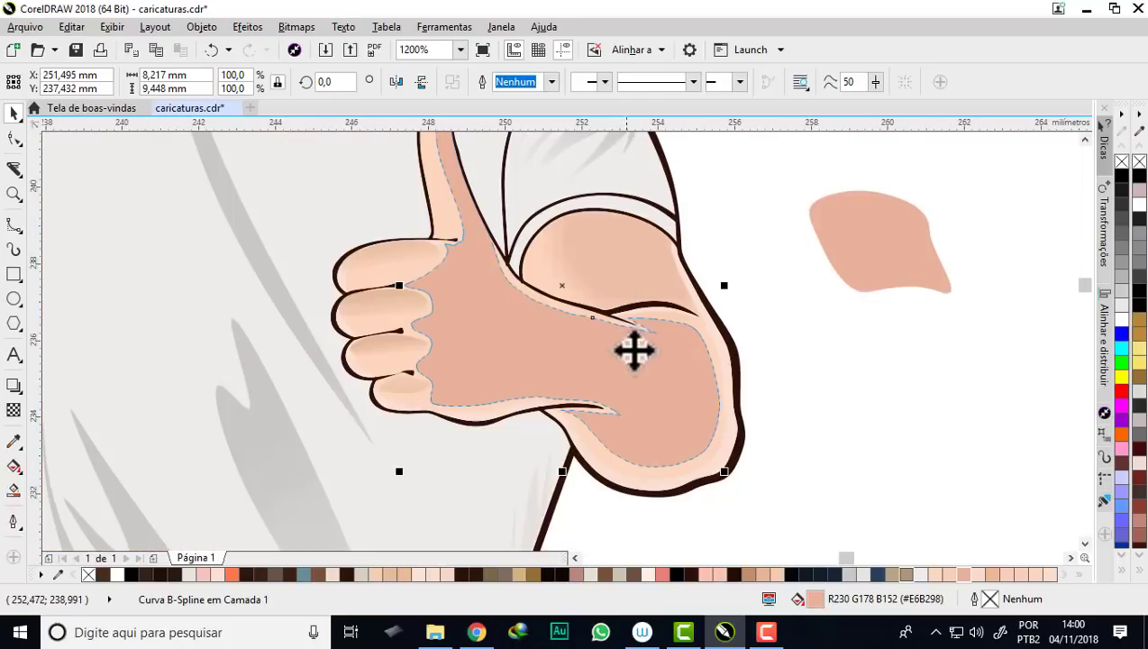
left_click(915, 248)
key("Delete")
left_click(690, 392)
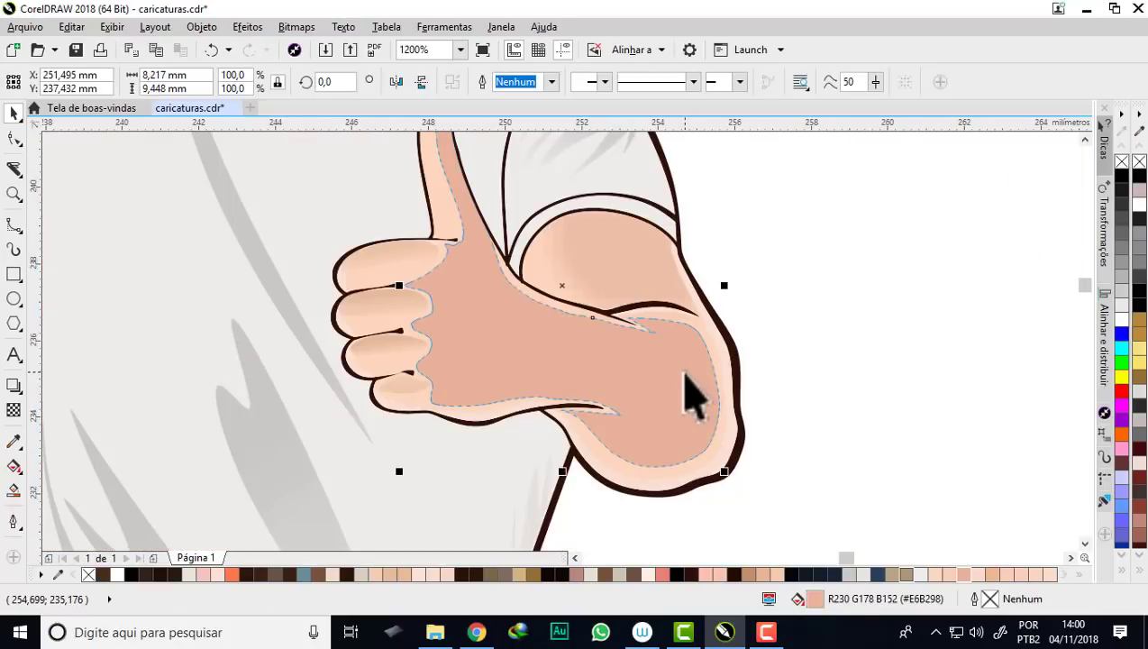
key("Escape")
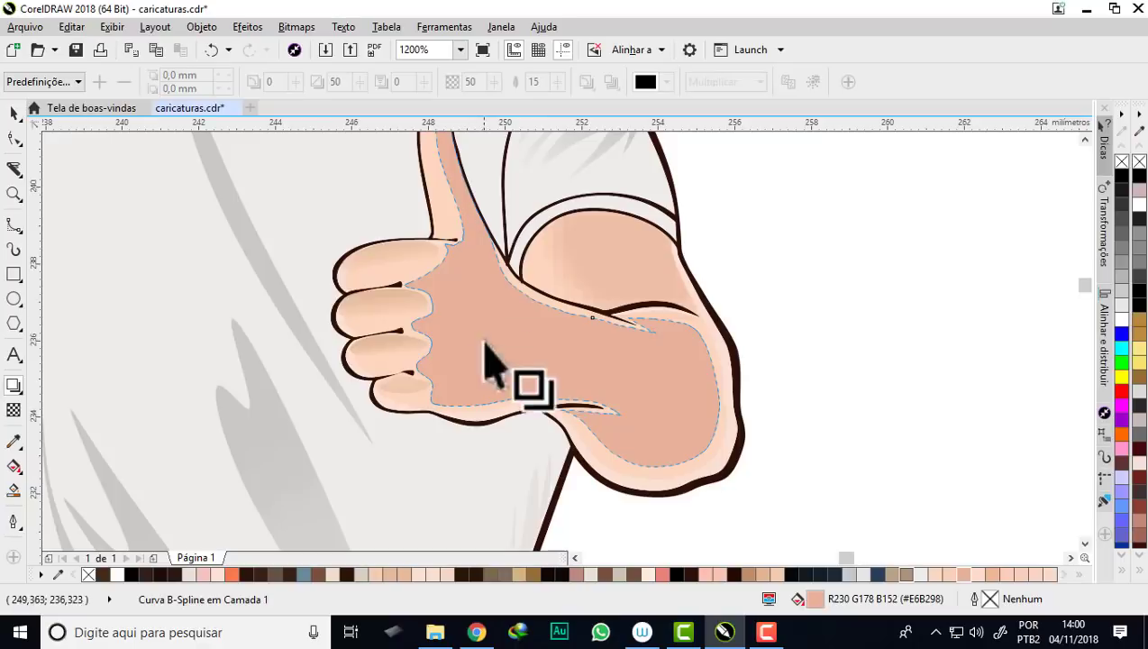
scroll(603, 441, "down", 1)
scroll(598, 385, "up", 1)
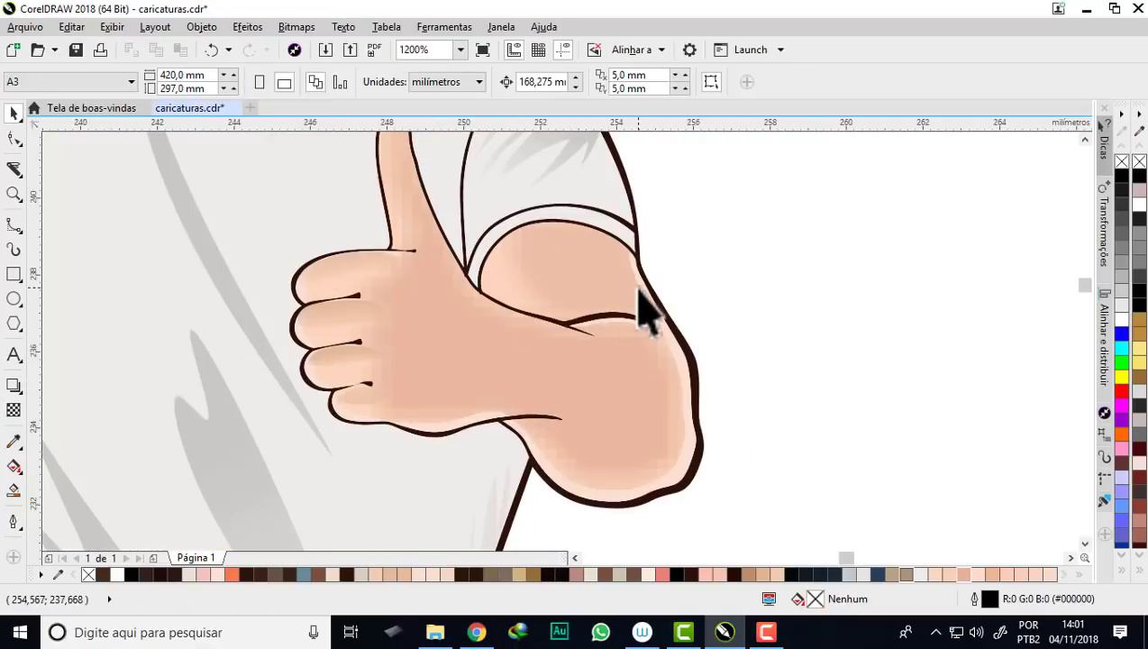
scroll(630, 311, "down", 1)
scroll(512, 312, "up", 1)
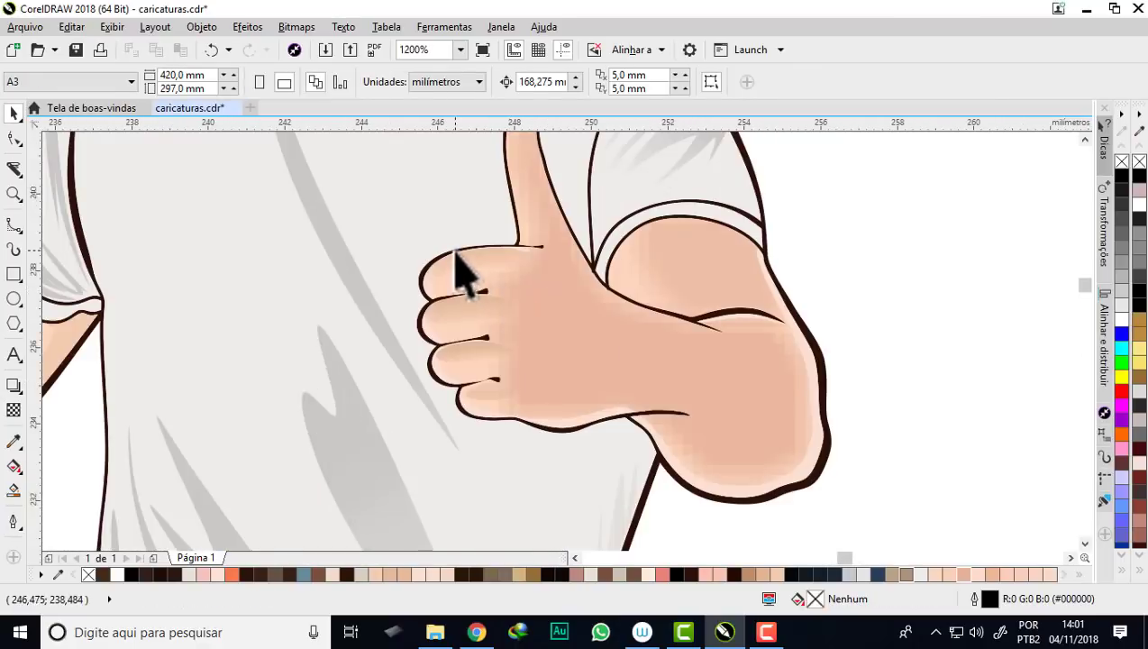
scroll(461, 269, "up", 1)
- Draw a closed 2.333 × 0.821 mm B-spline curve along the top of the index finger
left_click(14, 224)
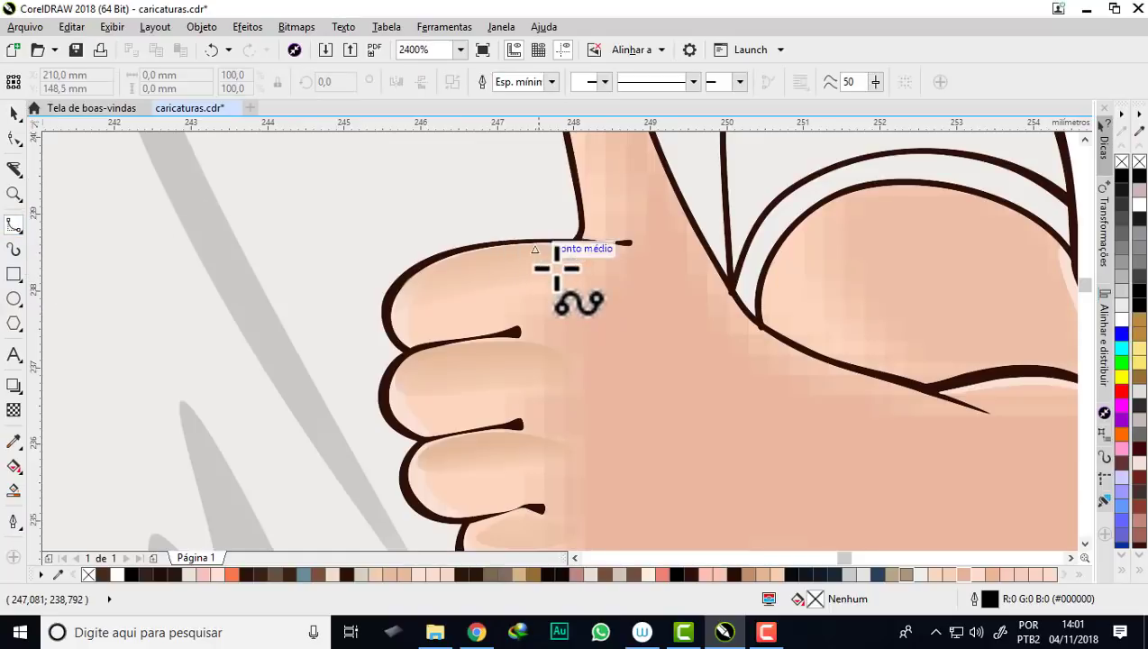
left_click(582, 277)
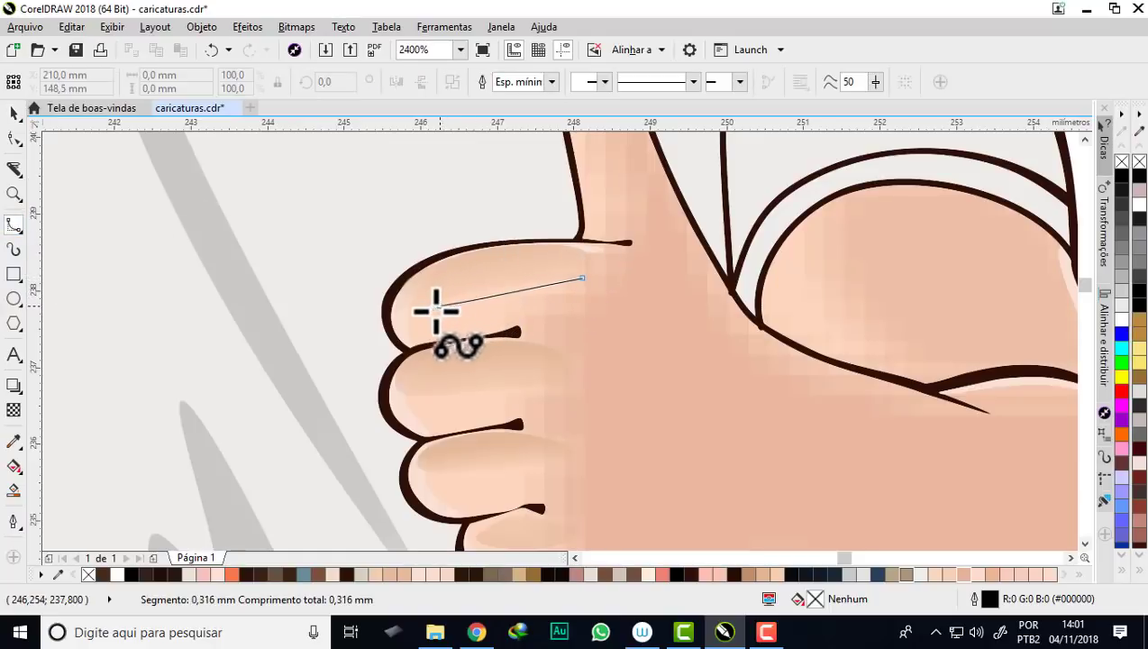
left_click(408, 314)
left_click(420, 270)
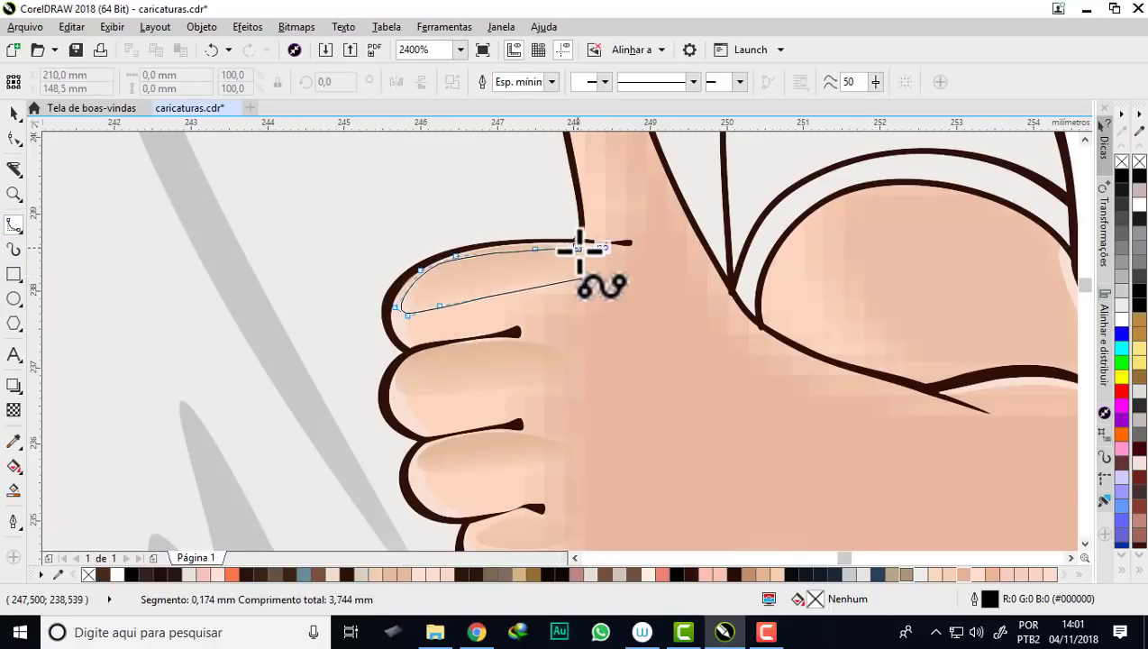
left_click(586, 276)
scroll(592, 279, "down", 2)
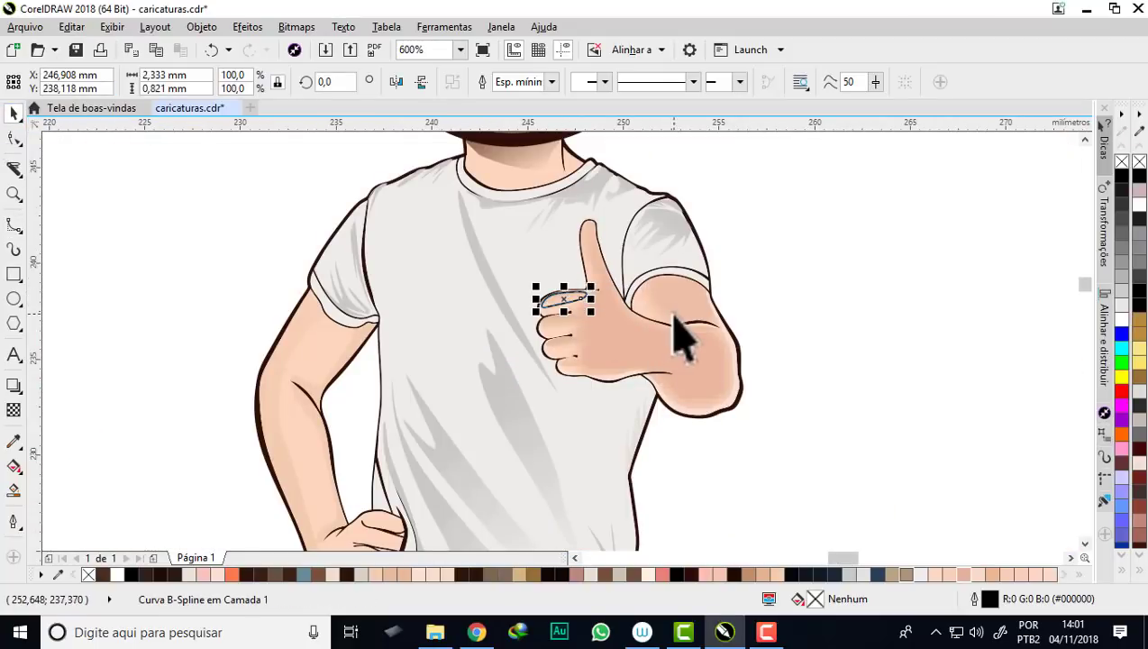
key("Escape")
scroll(678, 335, "down", 1)
scroll(622, 361, "down", 2)
- Marquee-select the whole caricature and scale it up from a corner handle
scroll(632, 311, "down", 1)
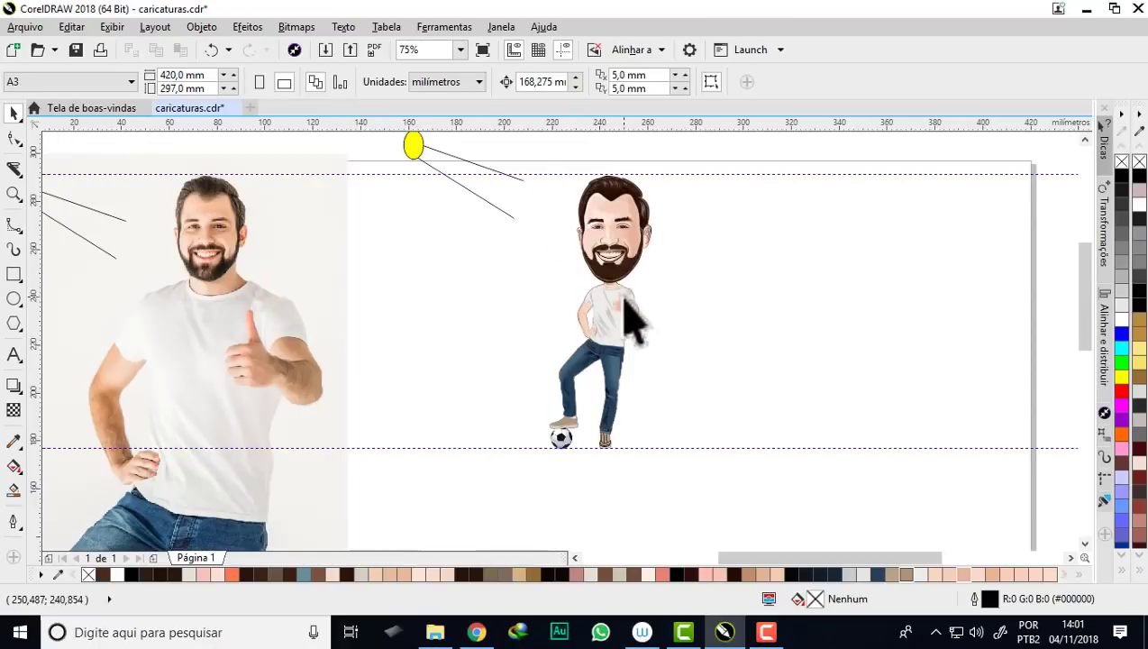
scroll(622, 234, "up", 2)
scroll(646, 329, "down", 1)
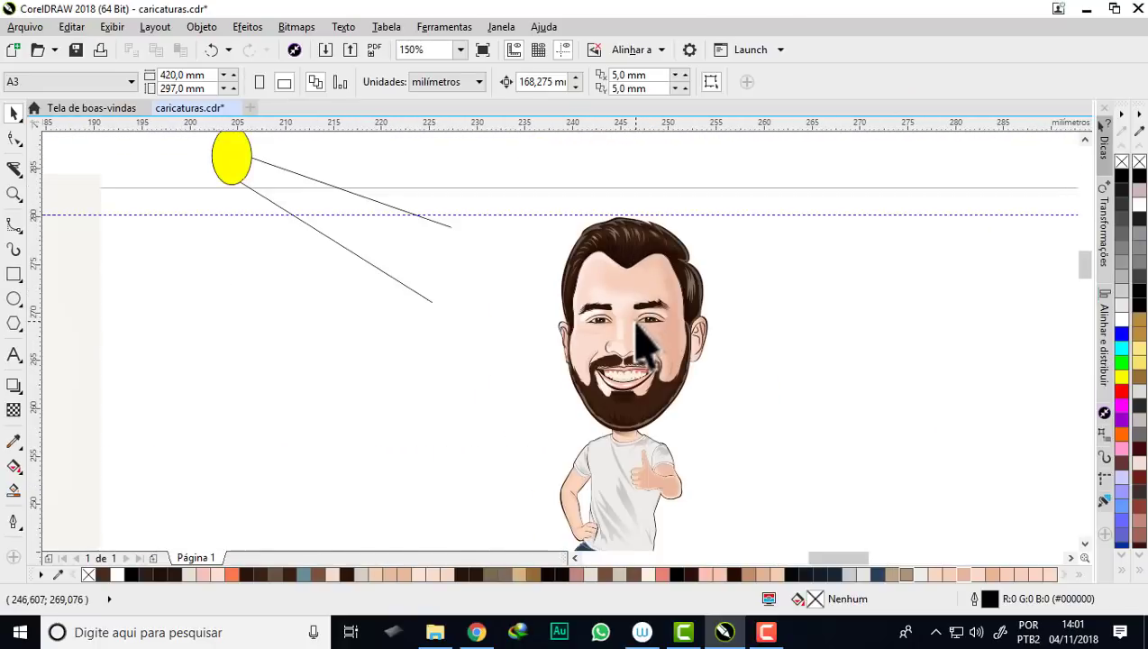
scroll(645, 338, "up", 1)
scroll(644, 342, "down", 2)
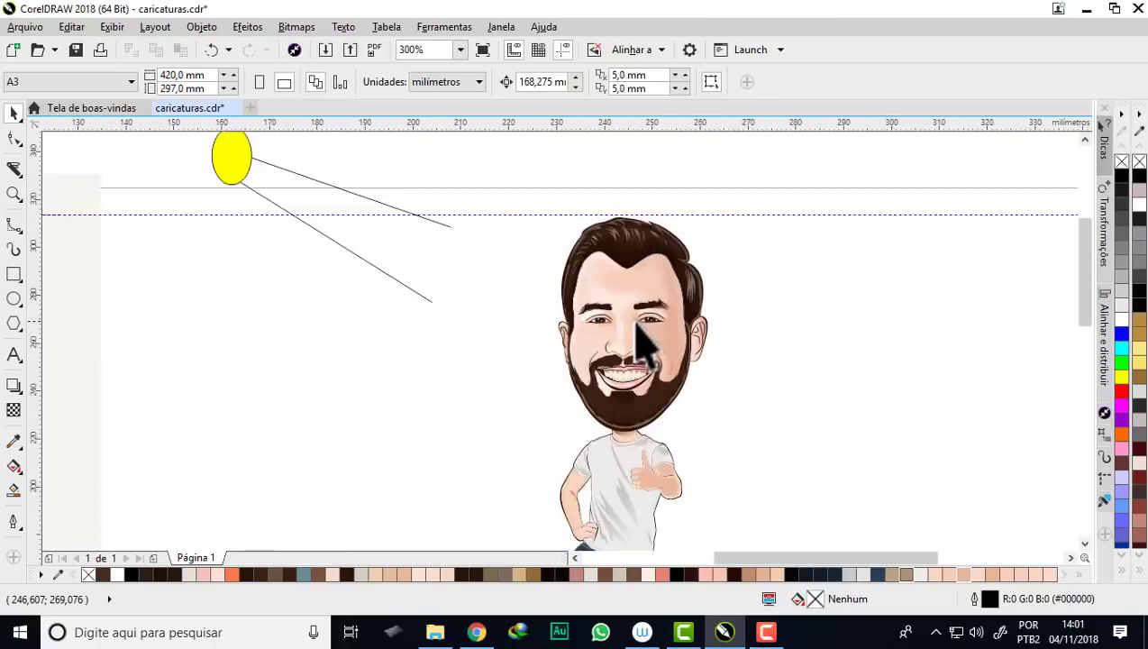
scroll(532, 324, "down", 1)
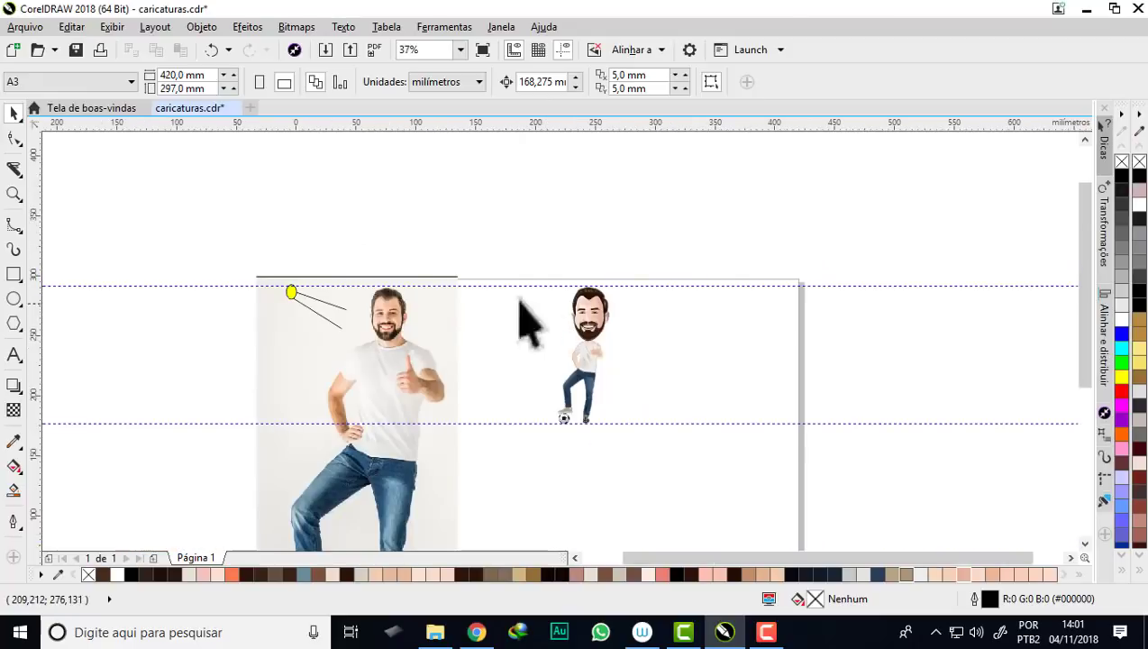
scroll(330, 276, "down", 1)
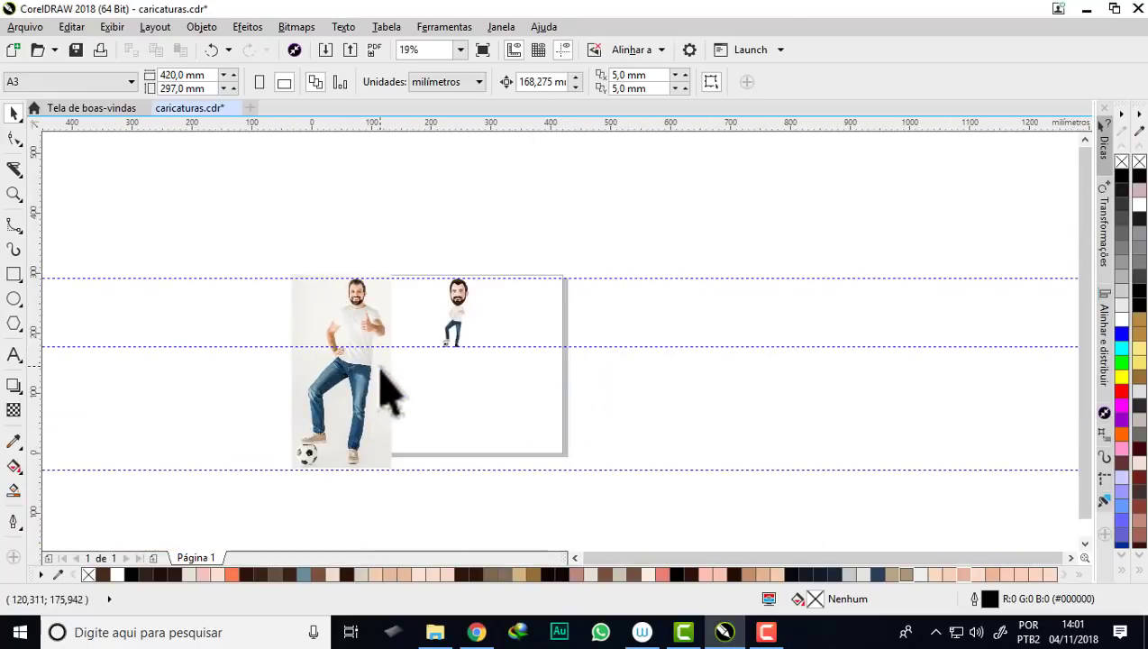
scroll(393, 371, "up", 1)
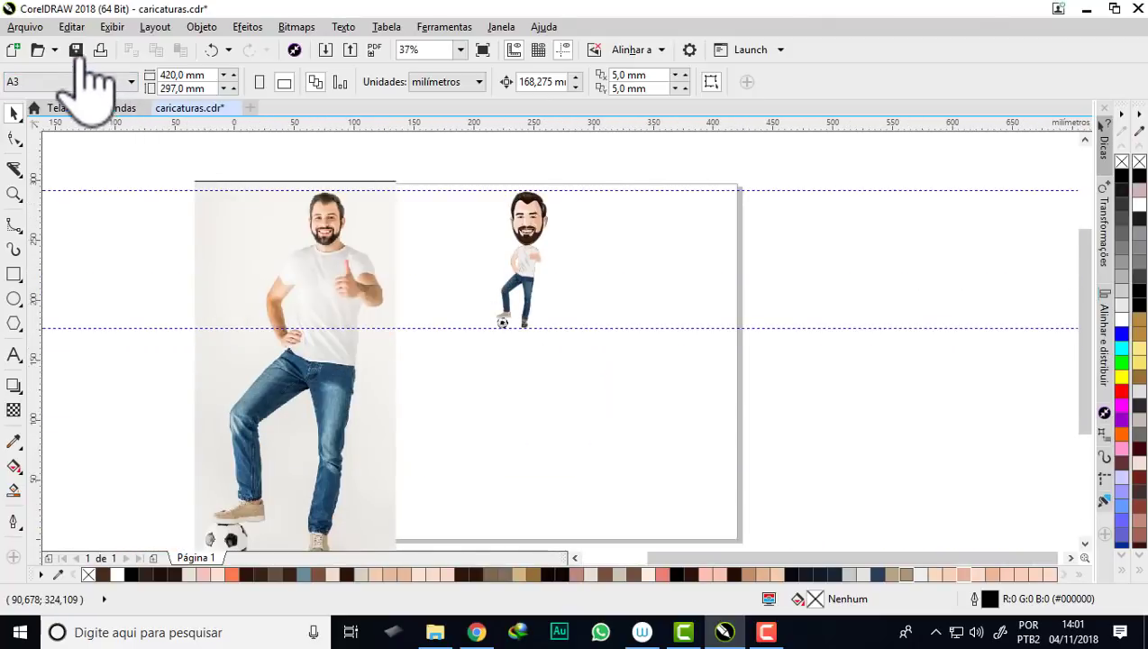
scroll(552, 290, "down", 1)
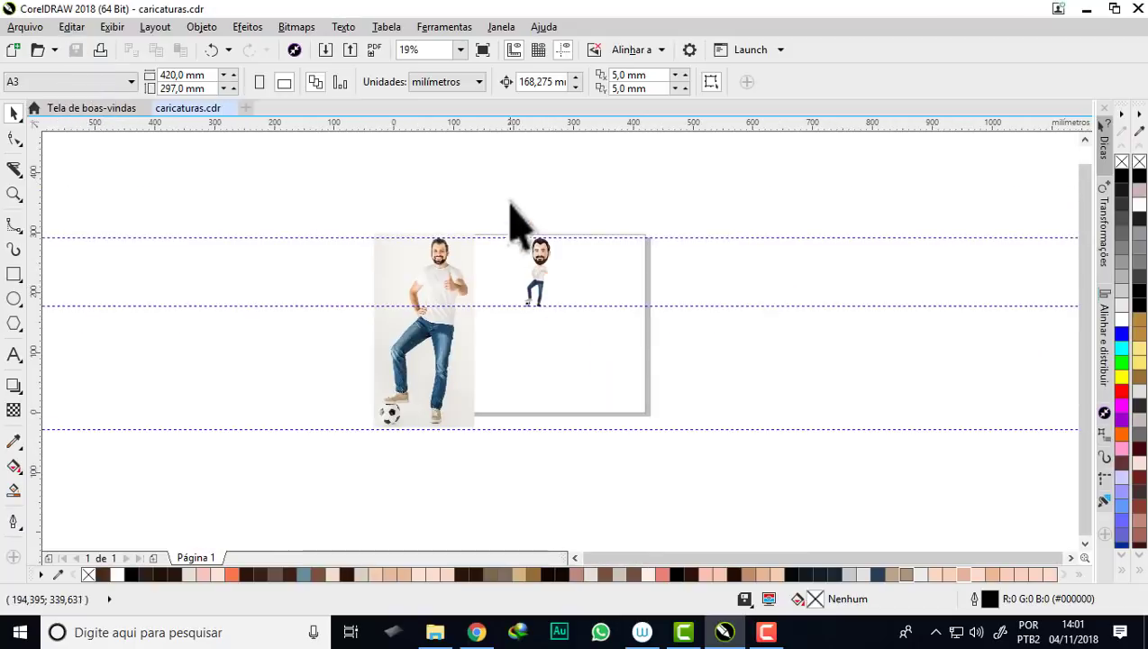
left_click_drag(507, 193, 609, 375)
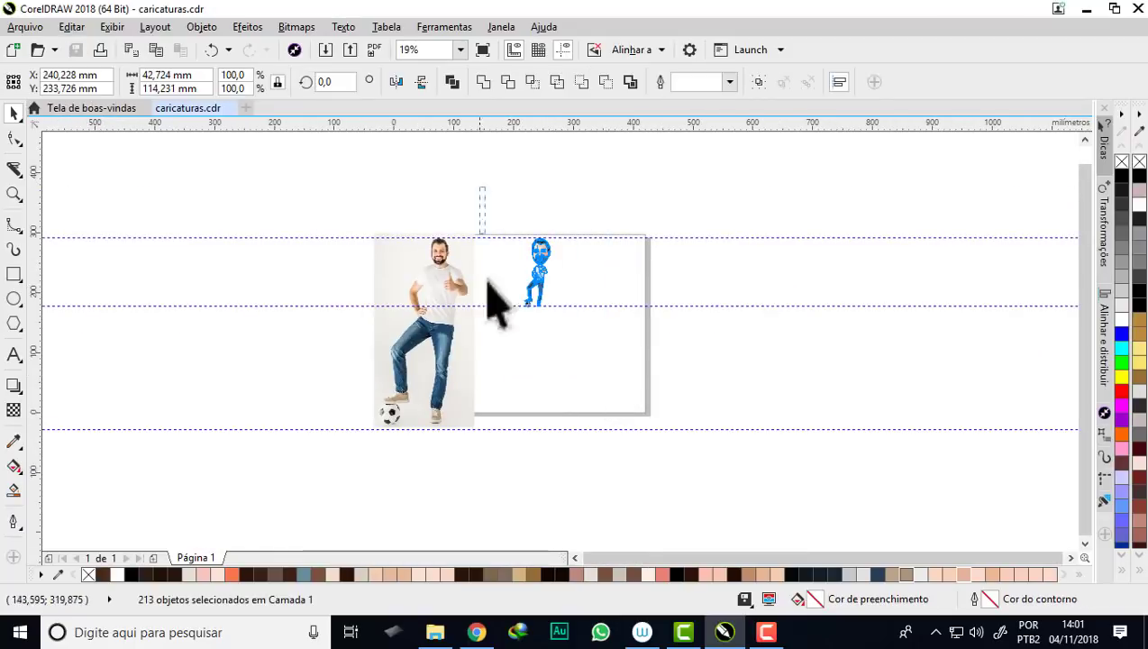
scroll(522, 233, "up", 1)
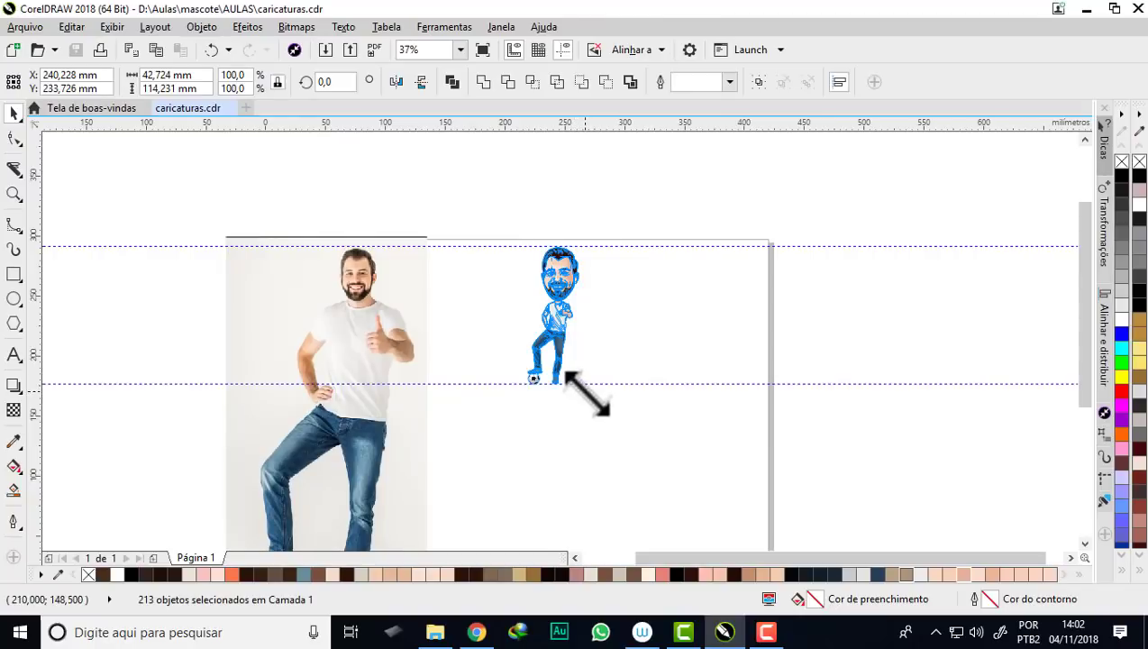
left_click_drag(567, 374, 680, 518)
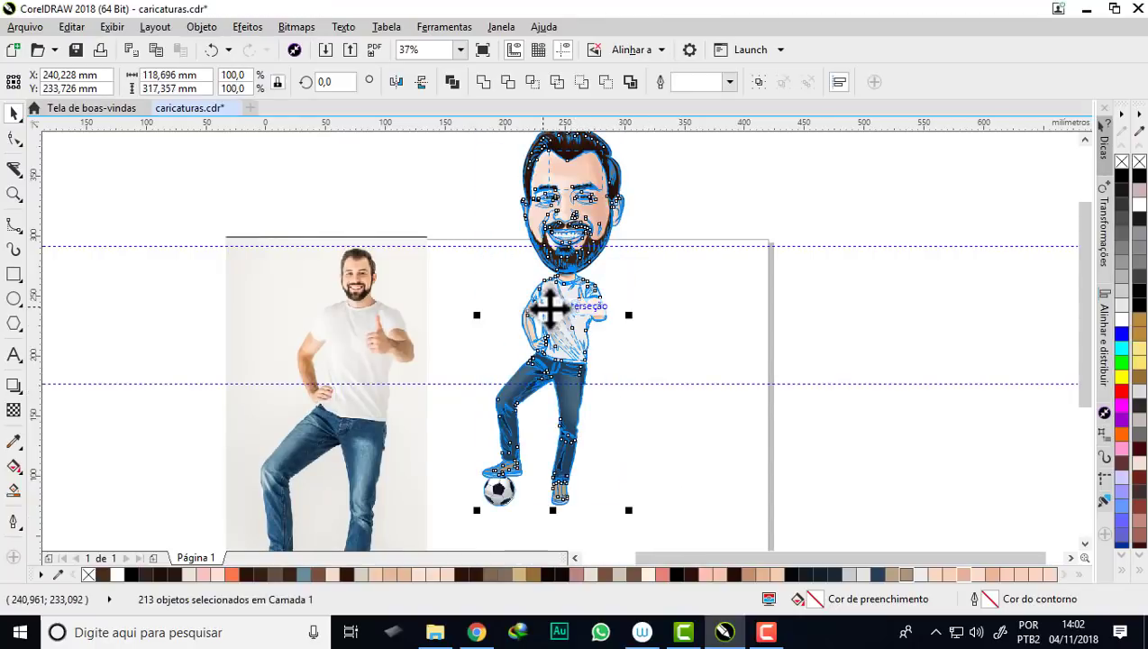
- Rescale the caricature to about 98 × 262 mm and place it on the page's right half
scroll(549, 308, "down", 1)
left_click_drag(549, 309, 574, 383)
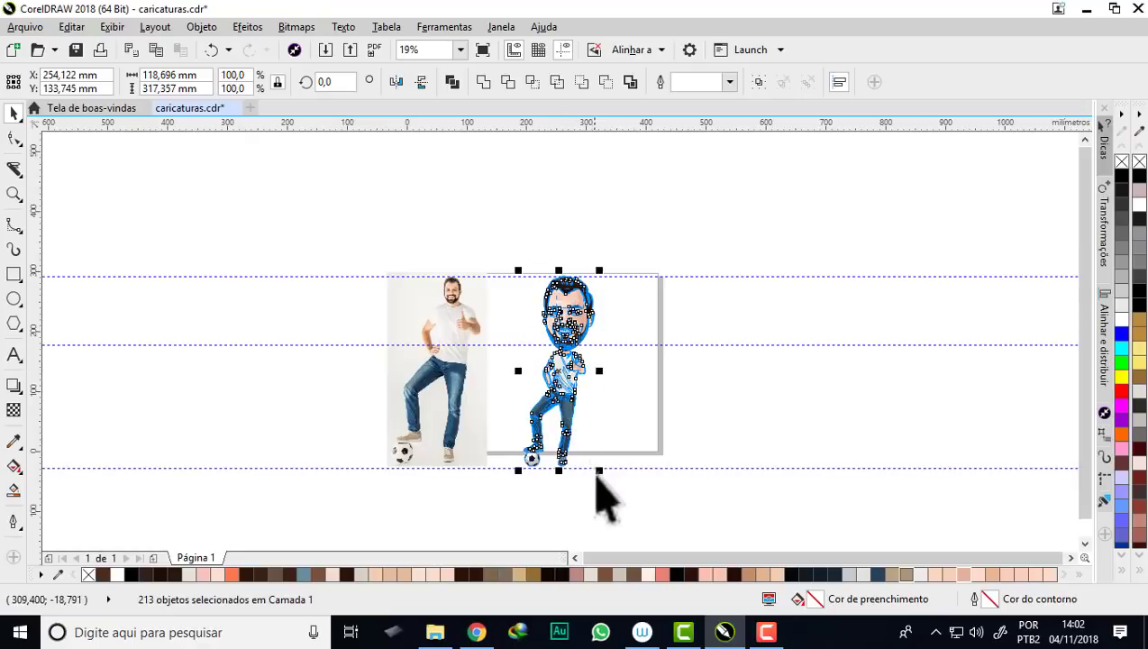
scroll(596, 476, "up", 1)
left_click_drag(600, 462, 574, 456)
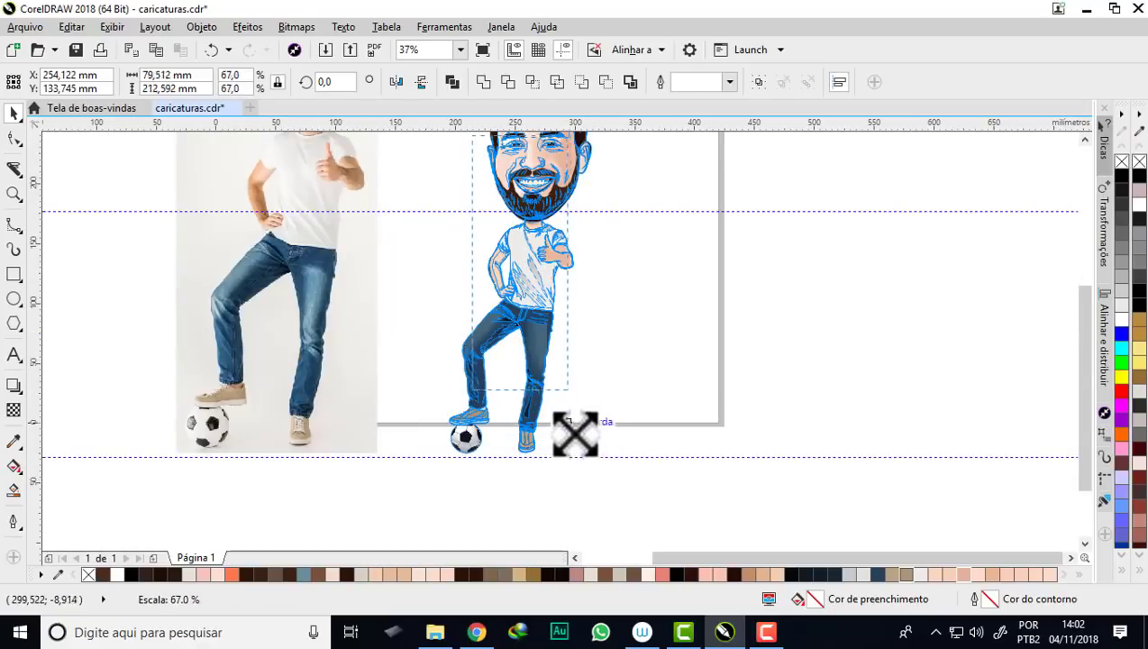
scroll(576, 423, "down", 1)
scroll(554, 306, "up", 1)
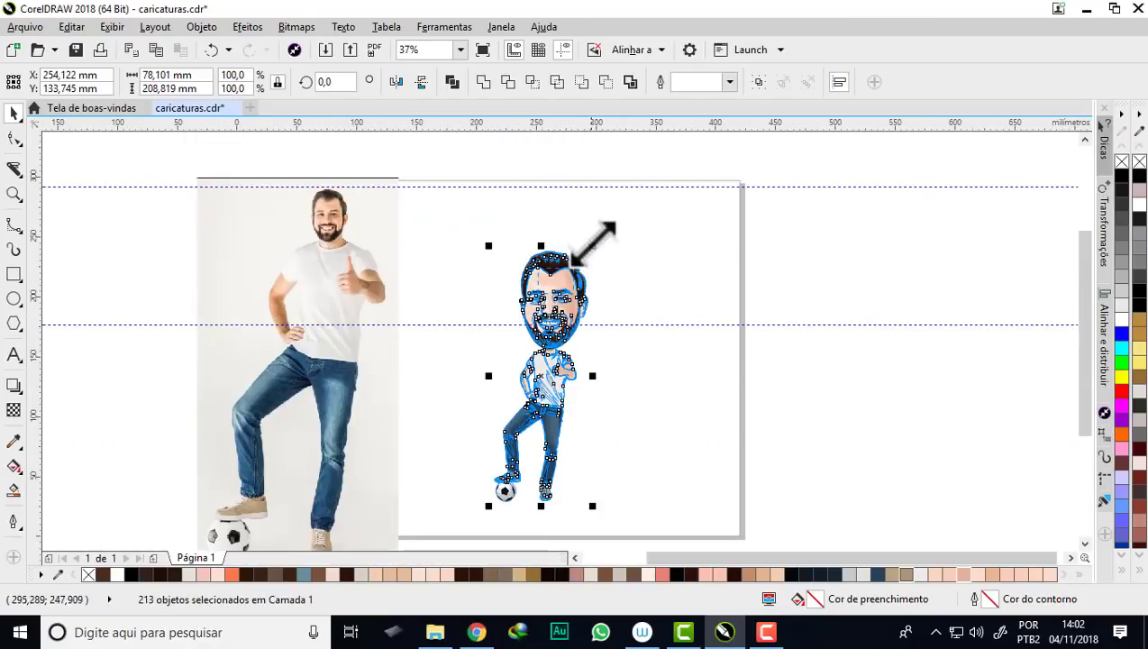
left_click_drag(592, 245, 605, 211)
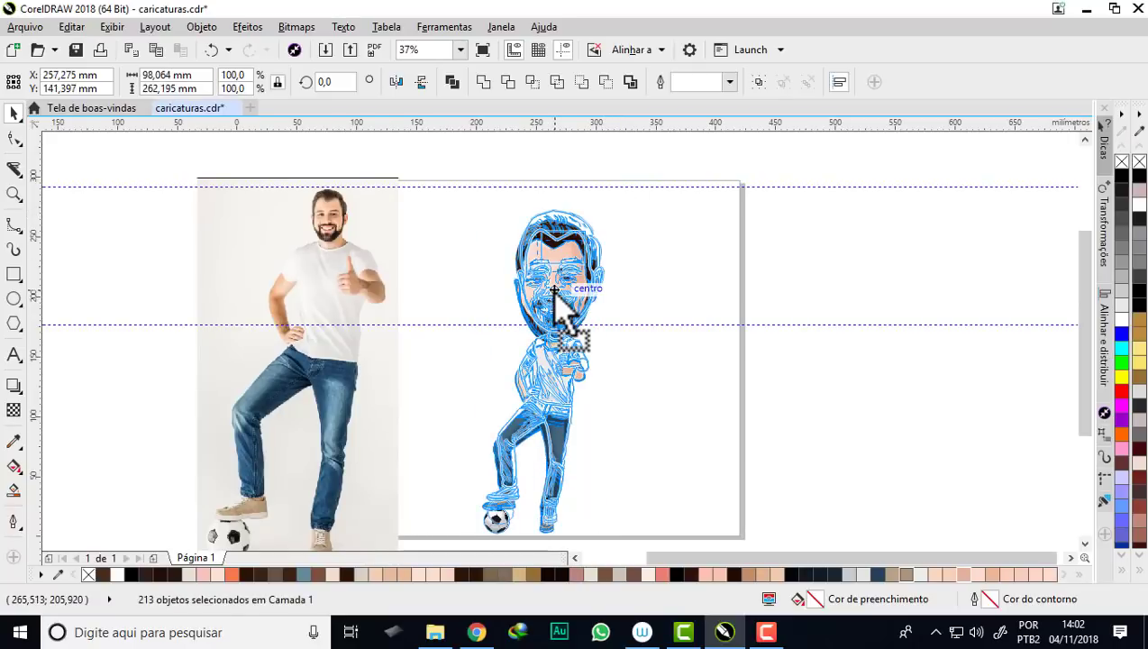
mouse_move(555, 291)
left_mouse_down()
mouse_move(545, 266)
mouse_move(605, 305)
left_mouse_up()
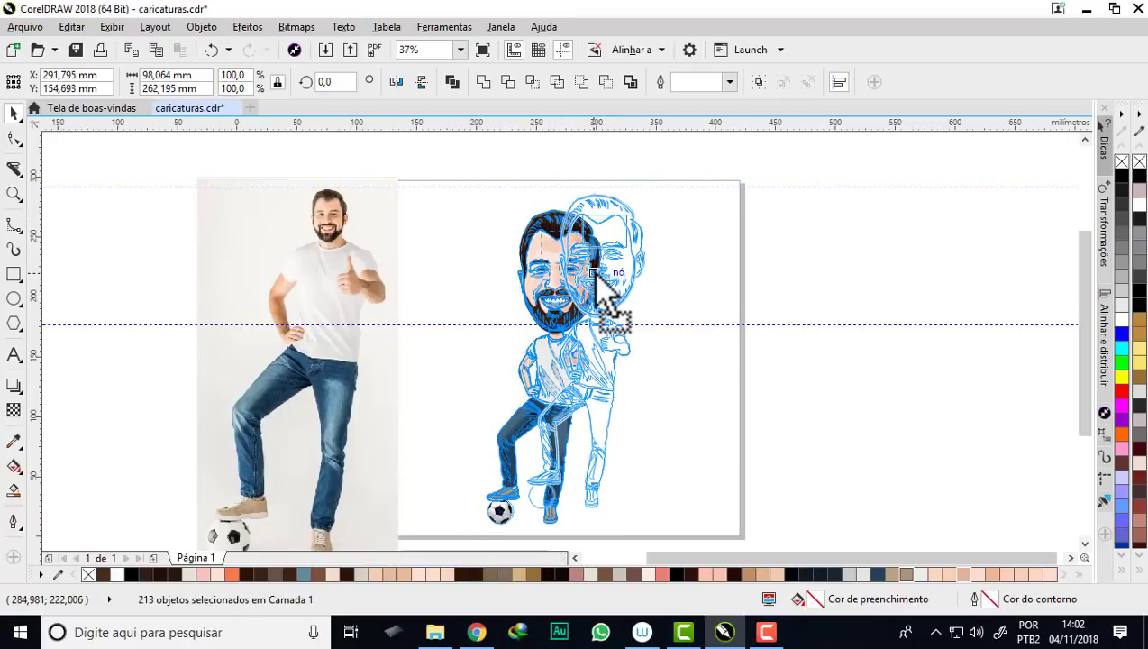
left_click(419, 302)
- Unlock the reference photo, move it onto the page and shrink it to fit
right_click(335, 274)
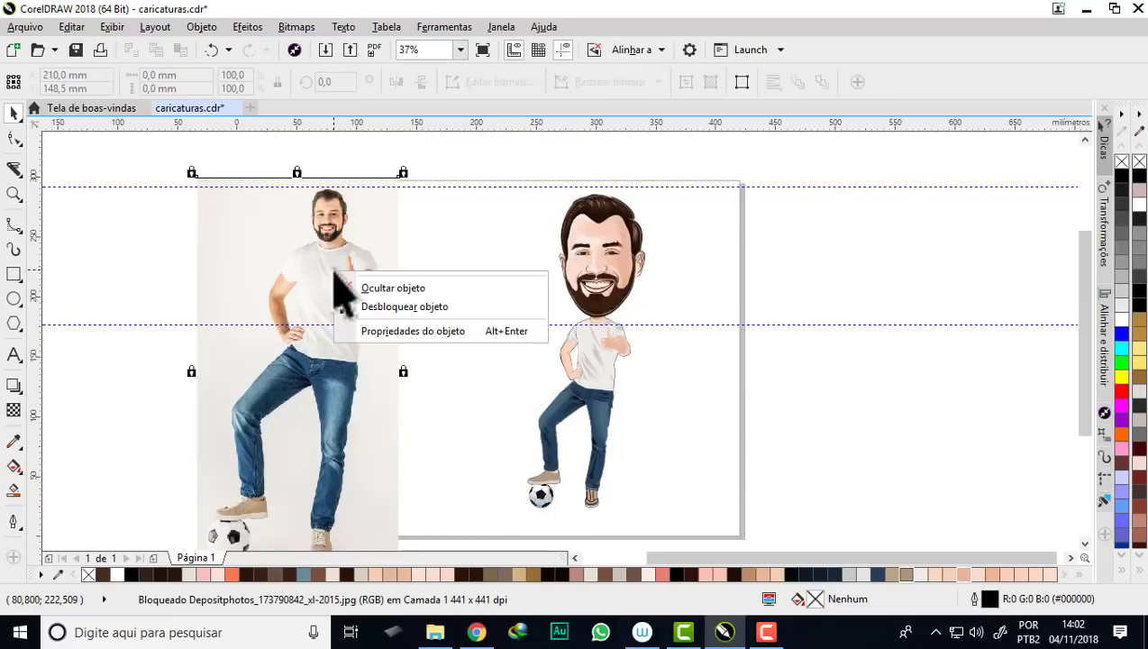
left_click(425, 306)
left_click_drag(233, 291, 366, 291)
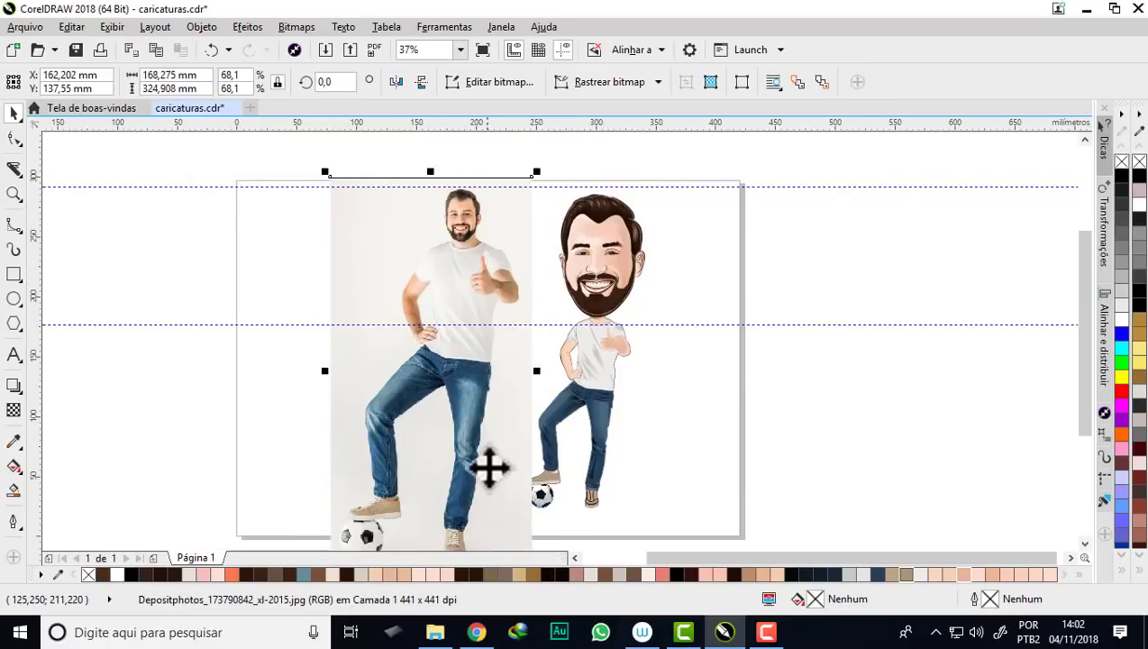
left_click_drag(533, 184, 469, 300)
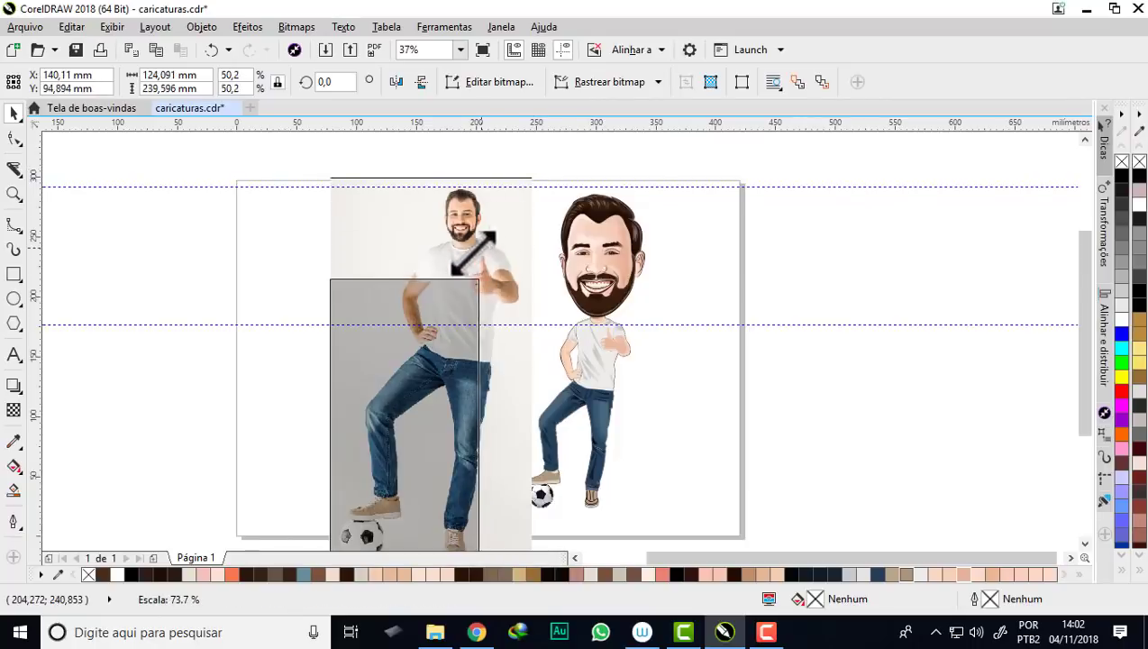
left_click_drag(396, 383, 381, 286)
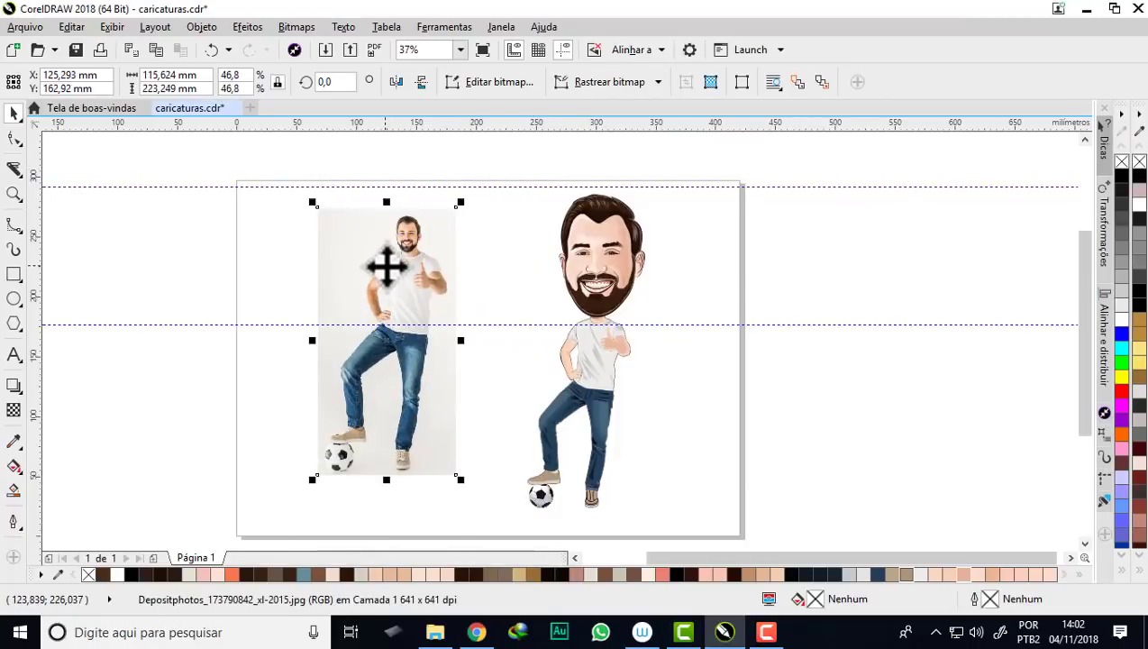
- Size the photo to about 145 × 281 mm in the left half, then select the caricature
left_click_drag(437, 383, 438, 376)
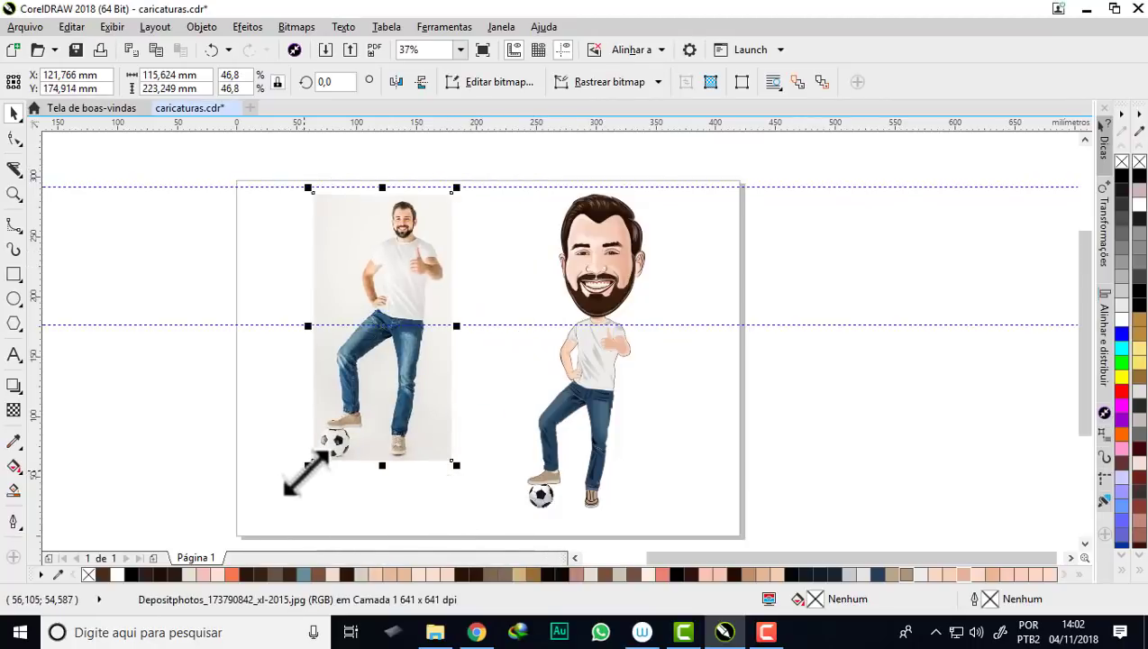
left_click_drag(308, 465, 277, 525)
left_click_drag(459, 529, 462, 534)
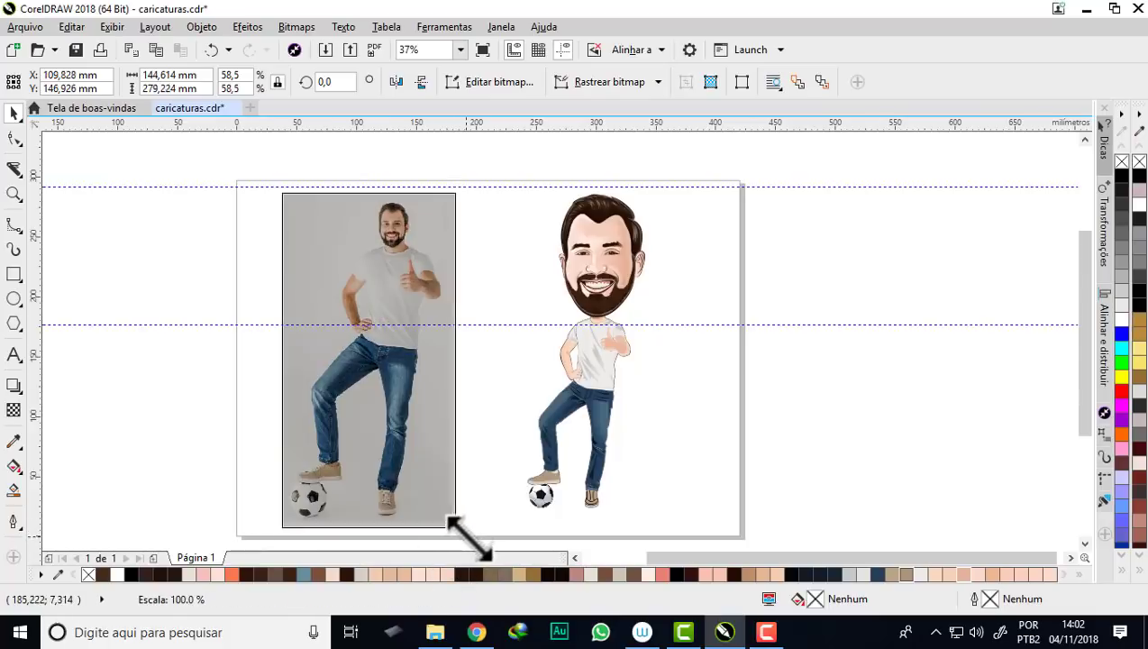
left_click_drag(511, 158, 571, 516)
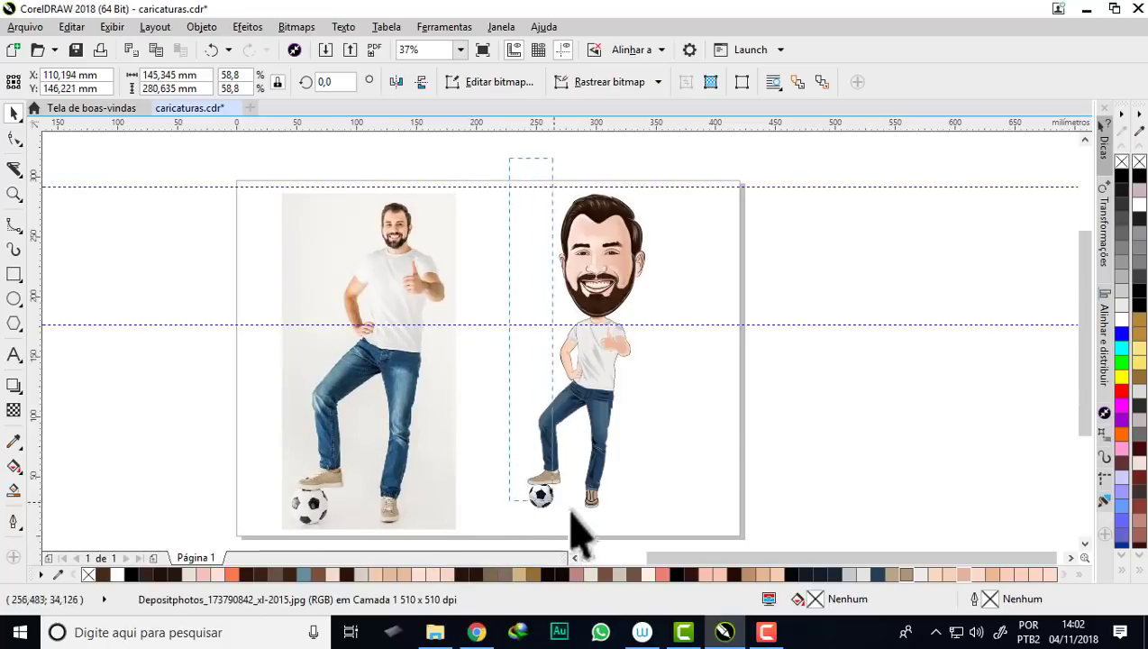
left_click_drag(664, 531, 664, 531)
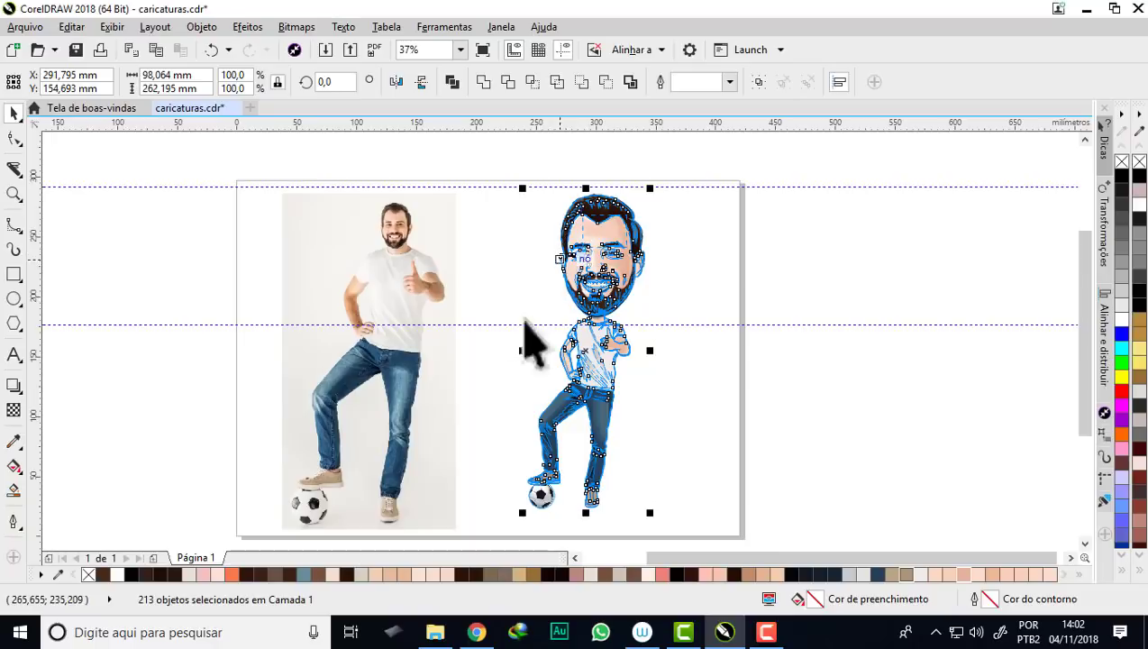
- Enlarge the caricature slightly to about 104 × 279 mm
scroll(536, 529, "up", 2)
scroll(533, 397, "down", 2)
scroll(526, 488, "up", 4)
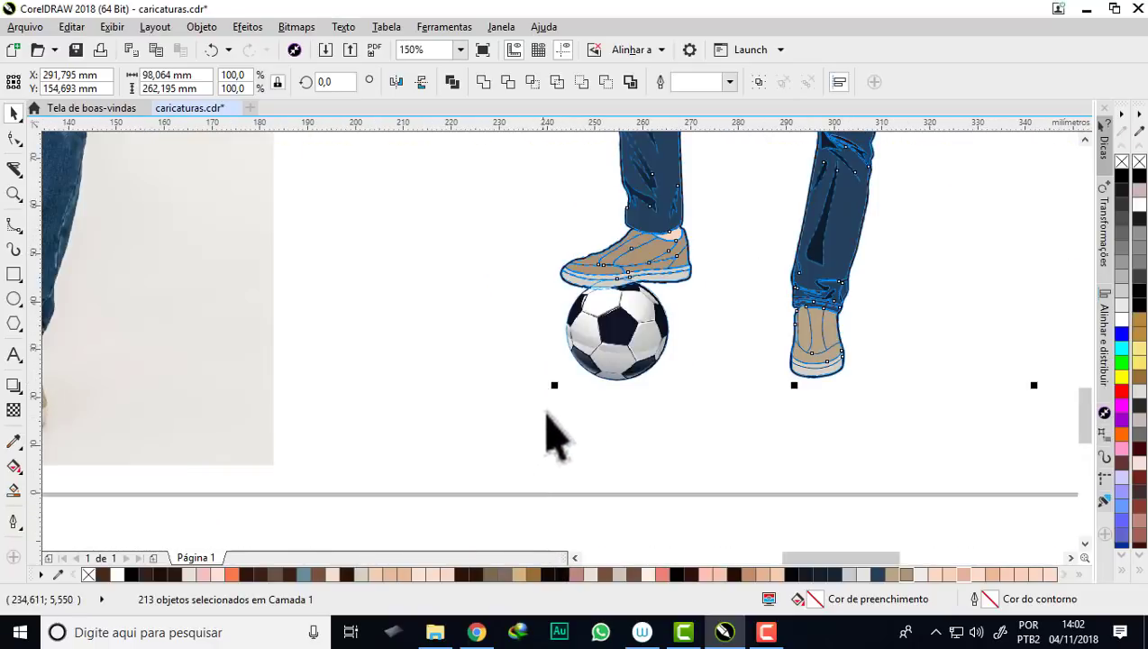
left_click_drag(537, 413, 487, 479)
scroll(488, 483, "down", 4)
scroll(489, 486, "down", 2)
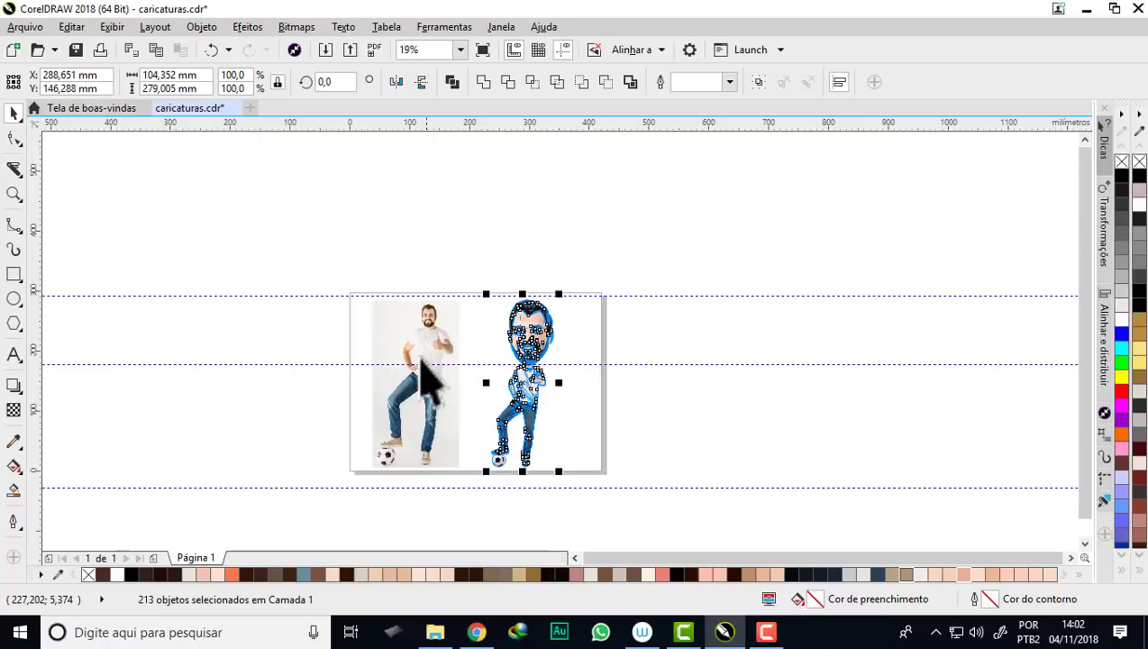
scroll(436, 365, "up", 2)
- Select the reference photo, try nudging its top-left corner, then deselect
left_click(441, 320)
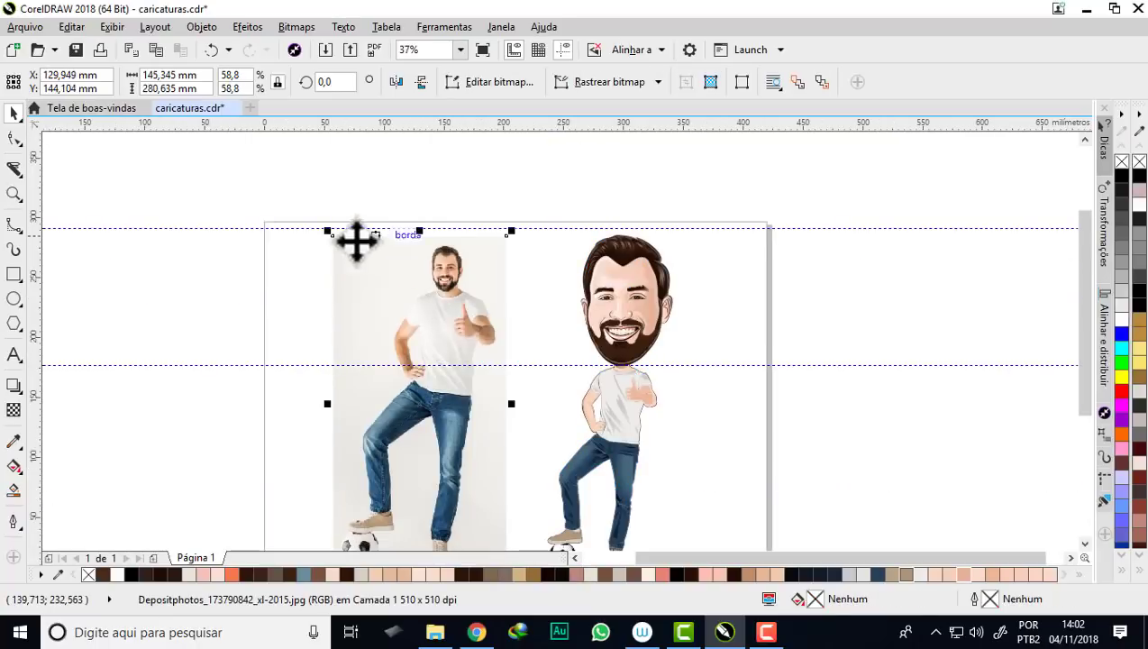
left_click_drag(330, 235, 336, 238)
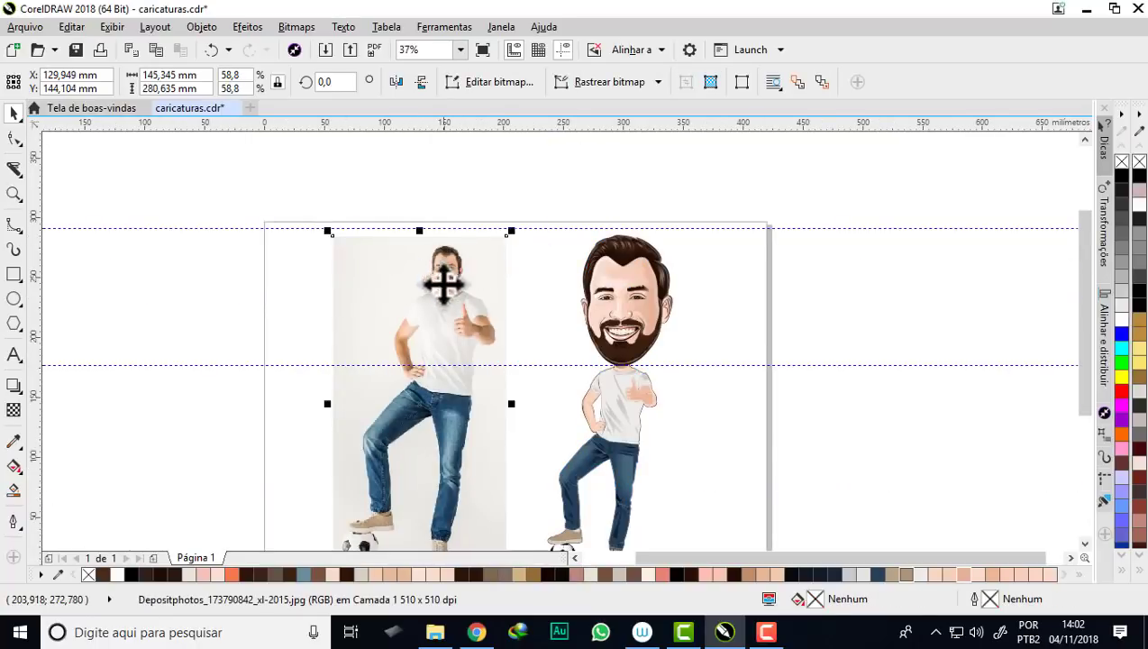
scroll(450, 279, "down", 2)
key("Escape")
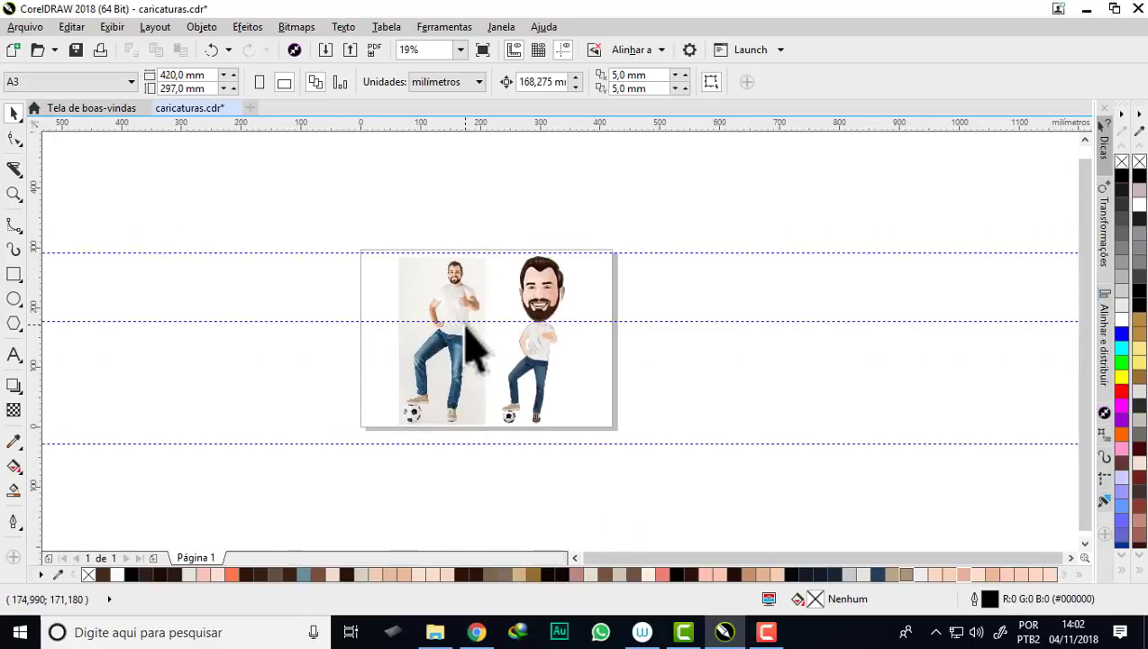
scroll(516, 322, "up", 2)
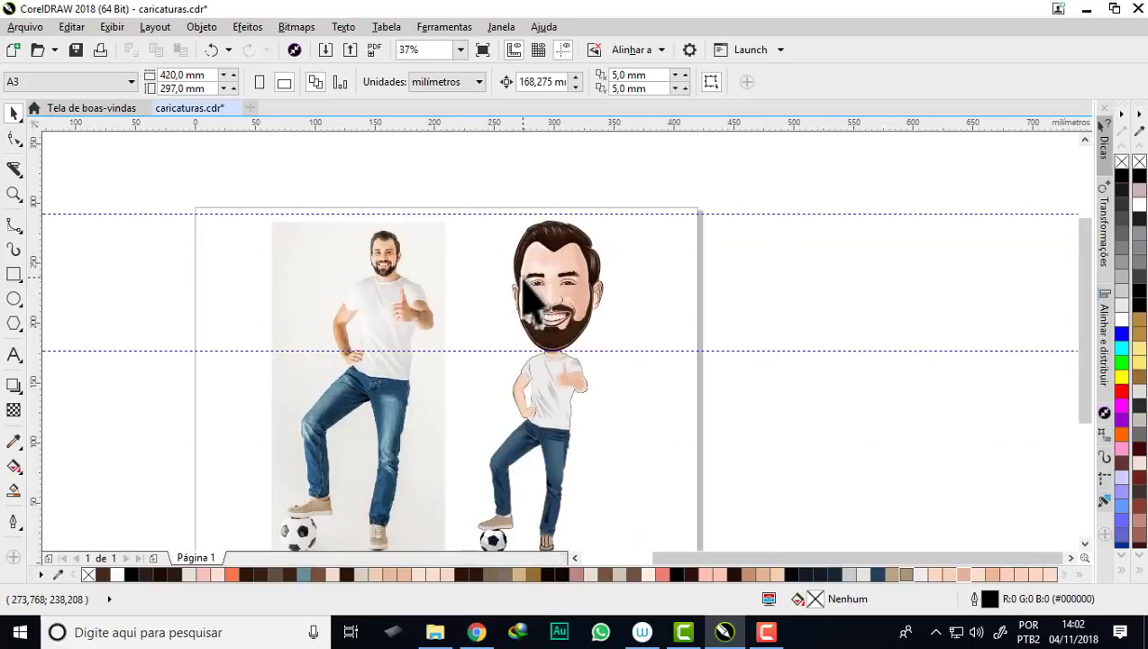
scroll(510, 459, "down", 1)
scroll(513, 467, "up", 2)
scroll(515, 463, "up", 1)
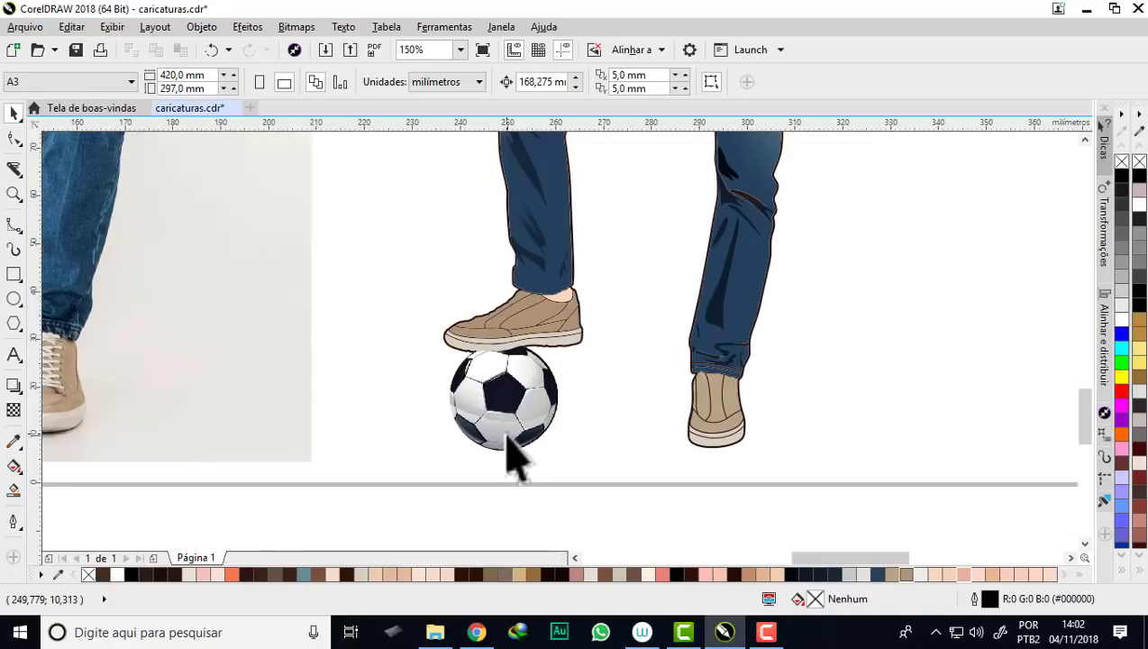
- Select and inspect the clipped soccer ball under the caricature's foot
left_click(513, 453)
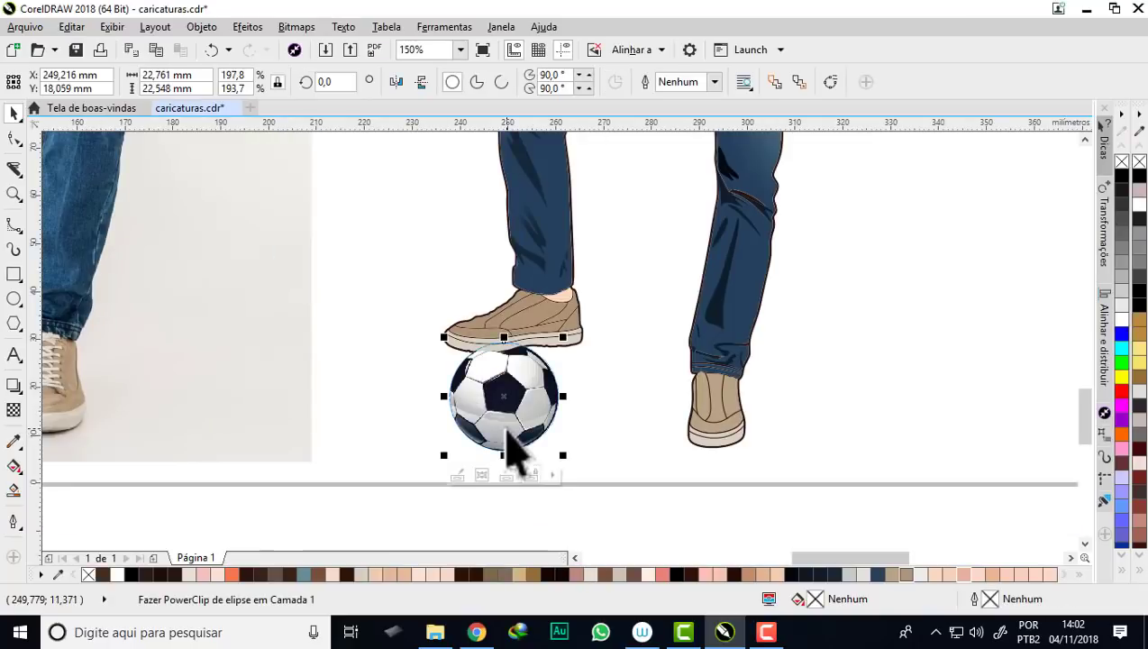
scroll(508, 412, "up", 2)
scroll(508, 410, "down", 2)
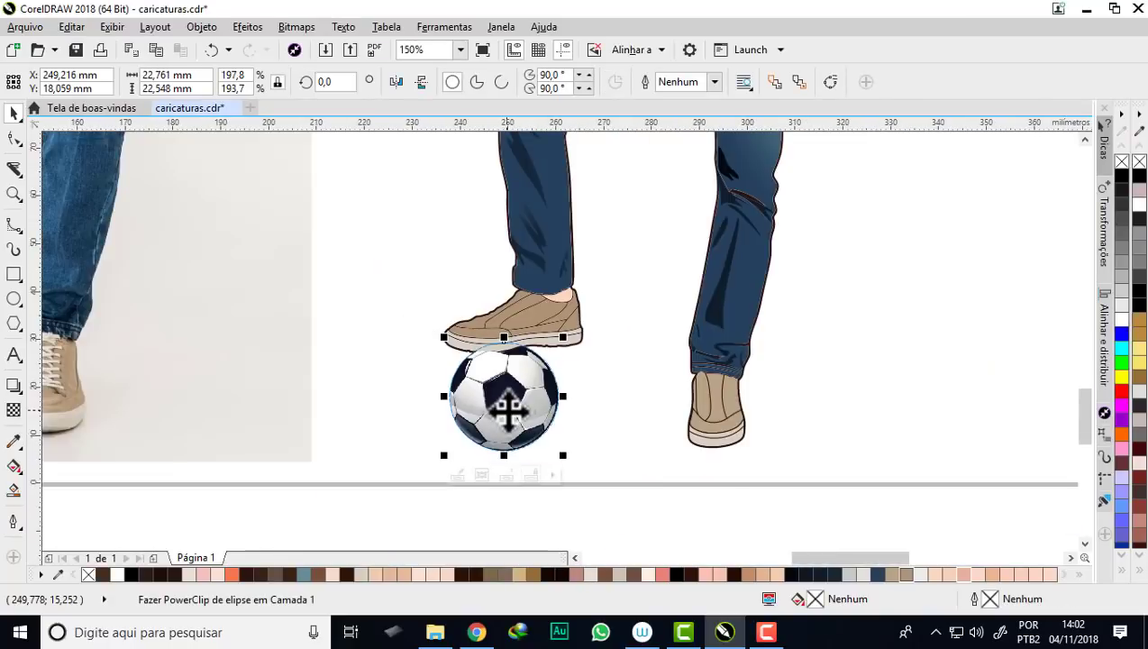
scroll(507, 410, "up", 1)
scroll(507, 410, "up", 1)
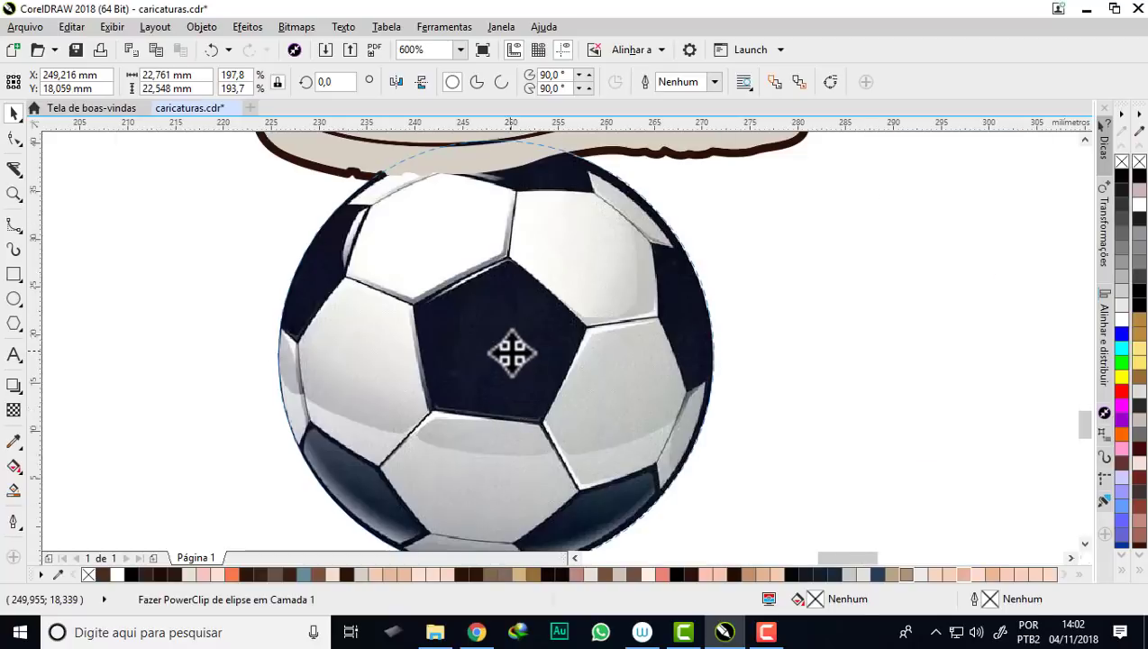
scroll(511, 350, "down", 2)
- Search Google Images in Chrome for 'bola de futebol'
left_click(477, 632)
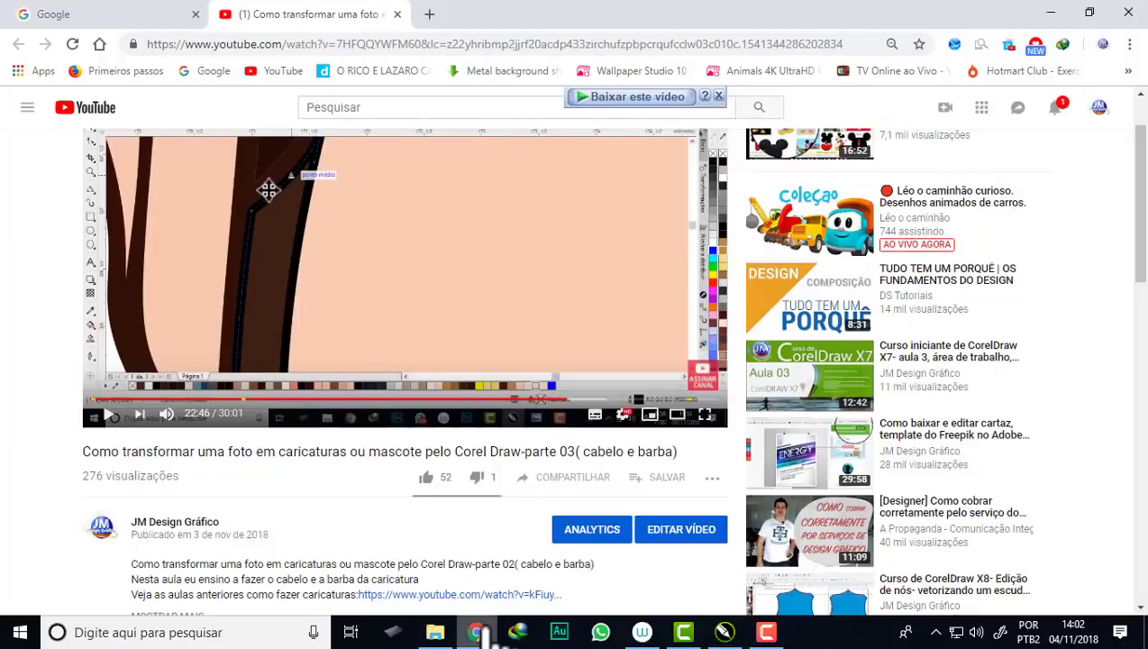
left_click(144, 16)
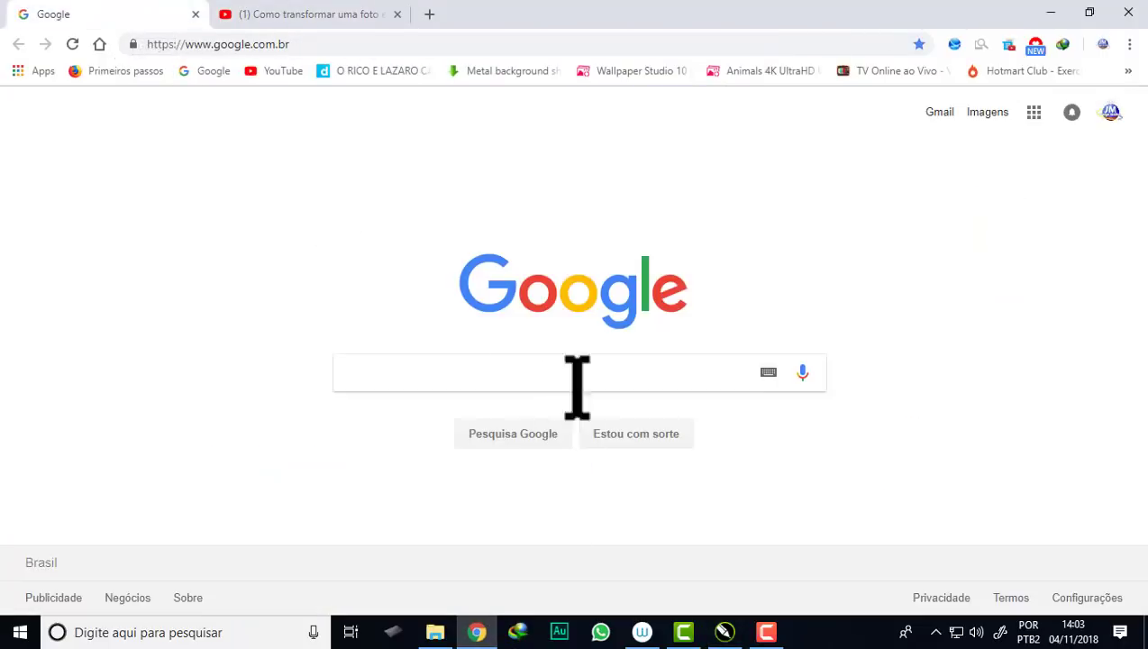
left_click(982, 114)
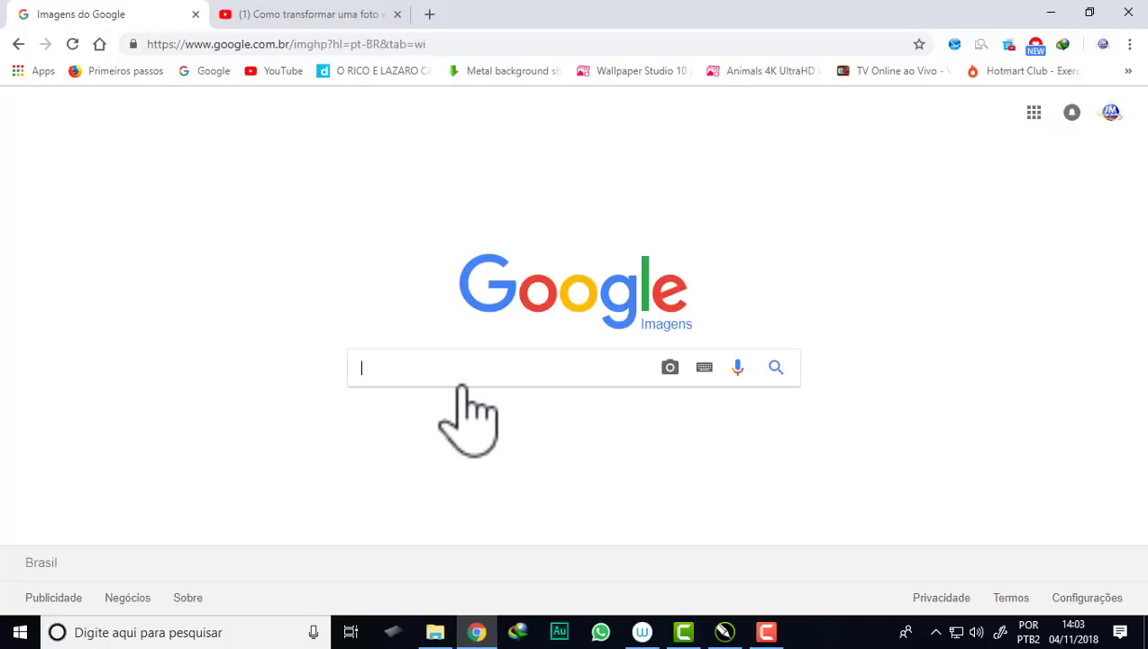
type("bola")
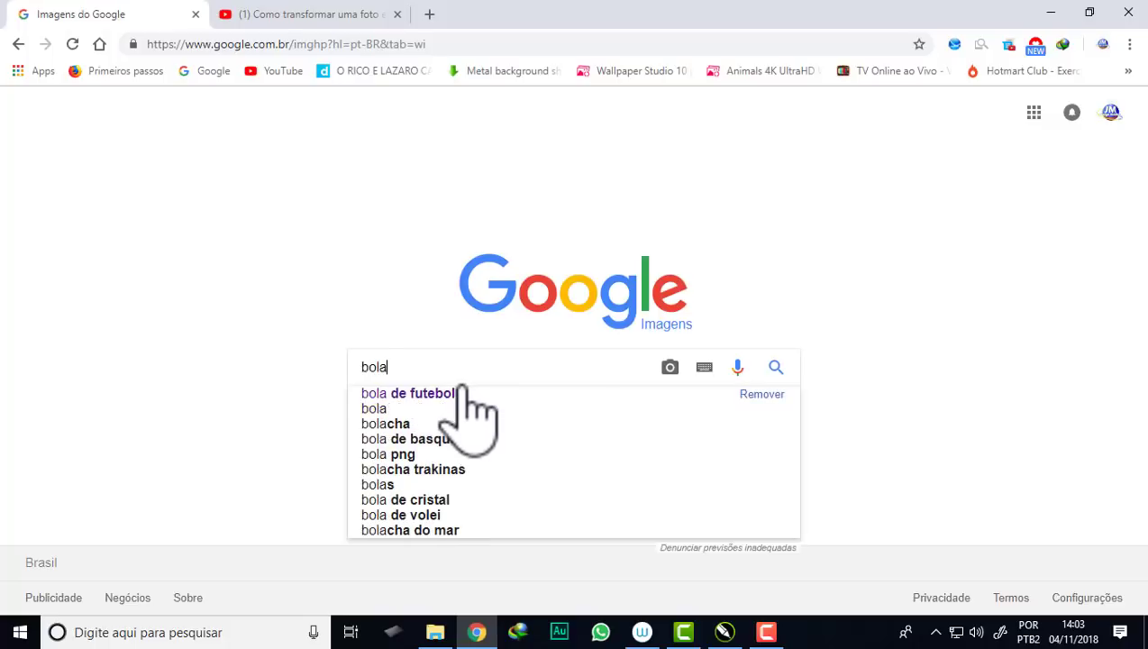
left_click(441, 393)
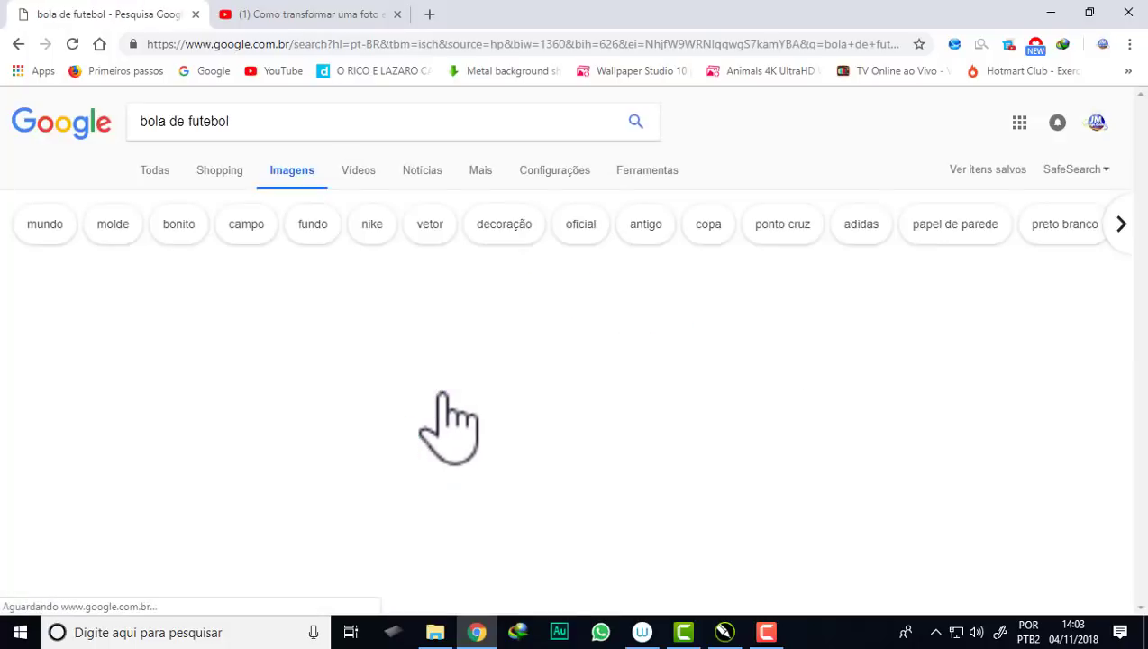
scroll(477, 329, "down", 1)
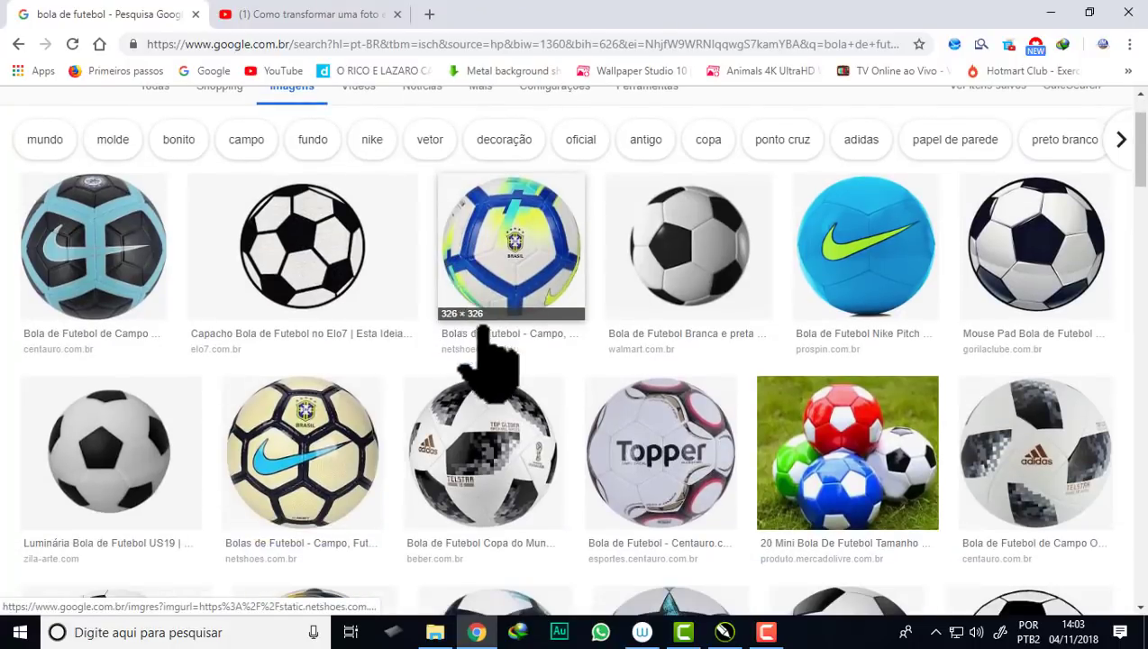
- Copy the black-and-white 500 × 500 ball image and return to CorelDRAW
left_click(1045, 288)
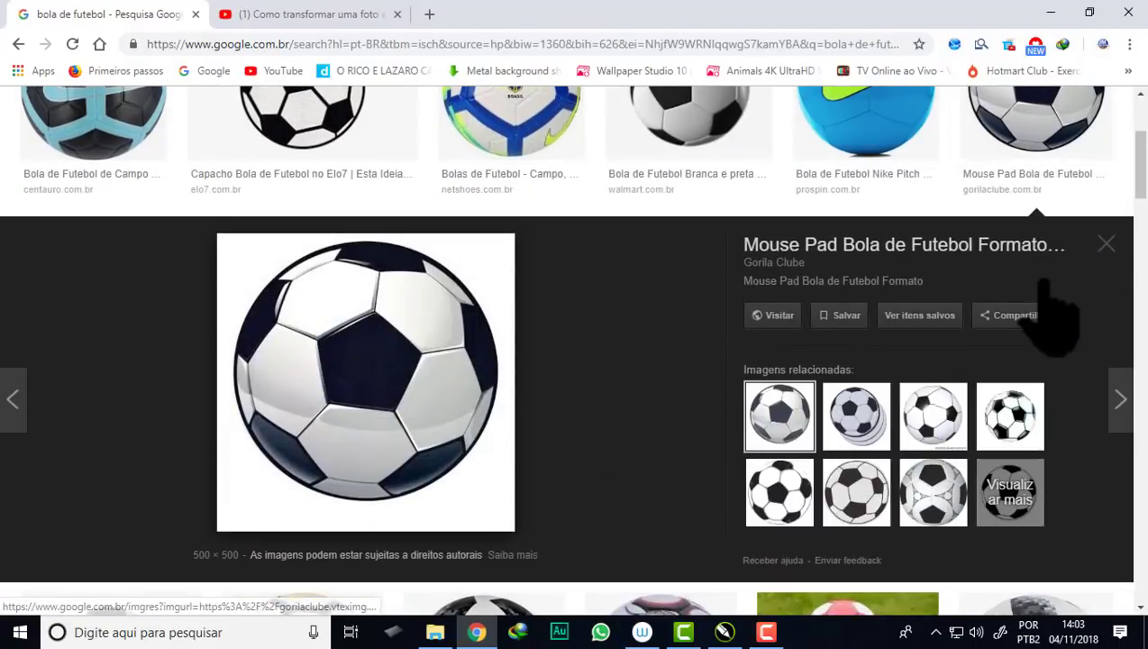
right_click(442, 363)
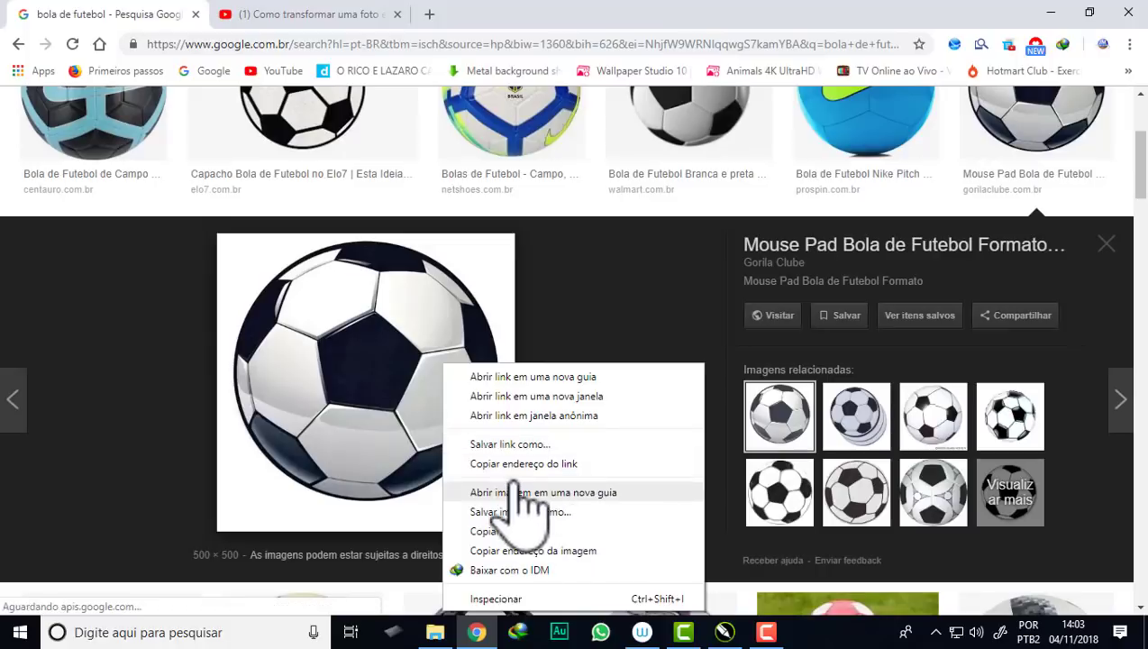
left_click(509, 531)
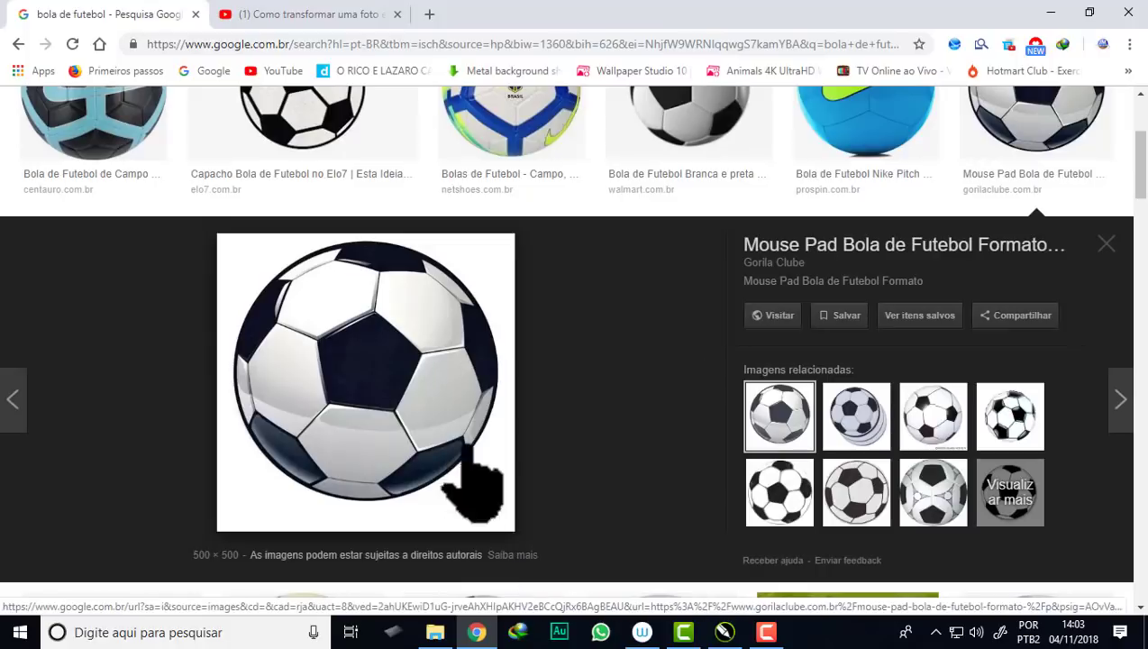
left_click(730, 634)
- Delete the earlier ball from the layout
scroll(460, 329, "down", 2)
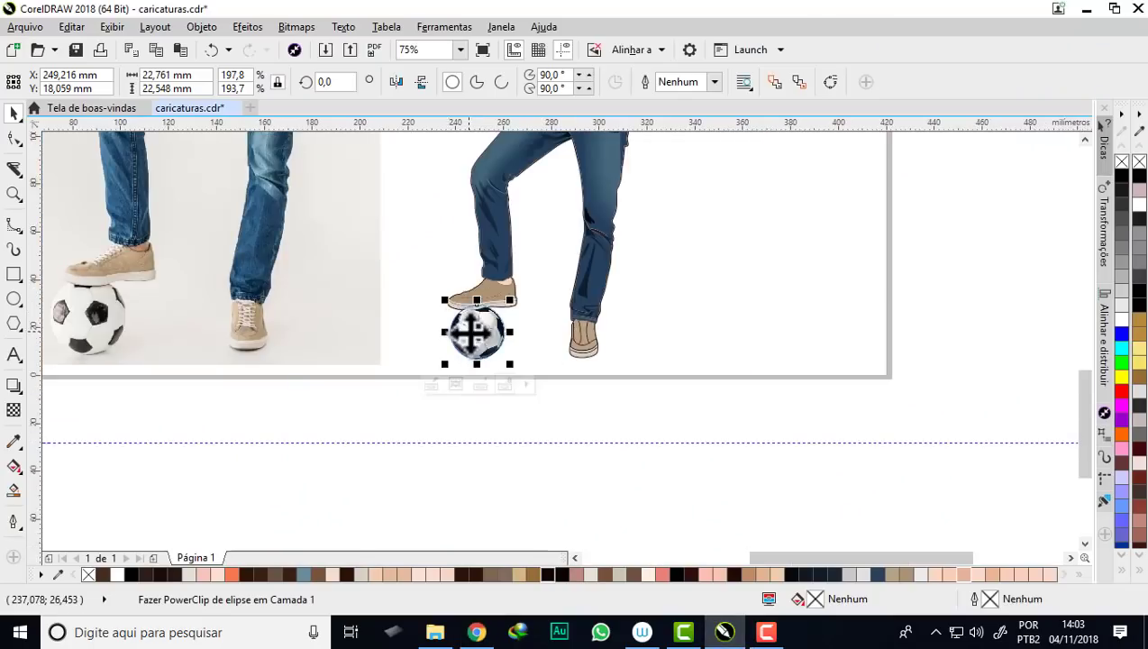
left_click(579, 401)
left_click_drag(581, 401, 581, 402)
key("Delete")
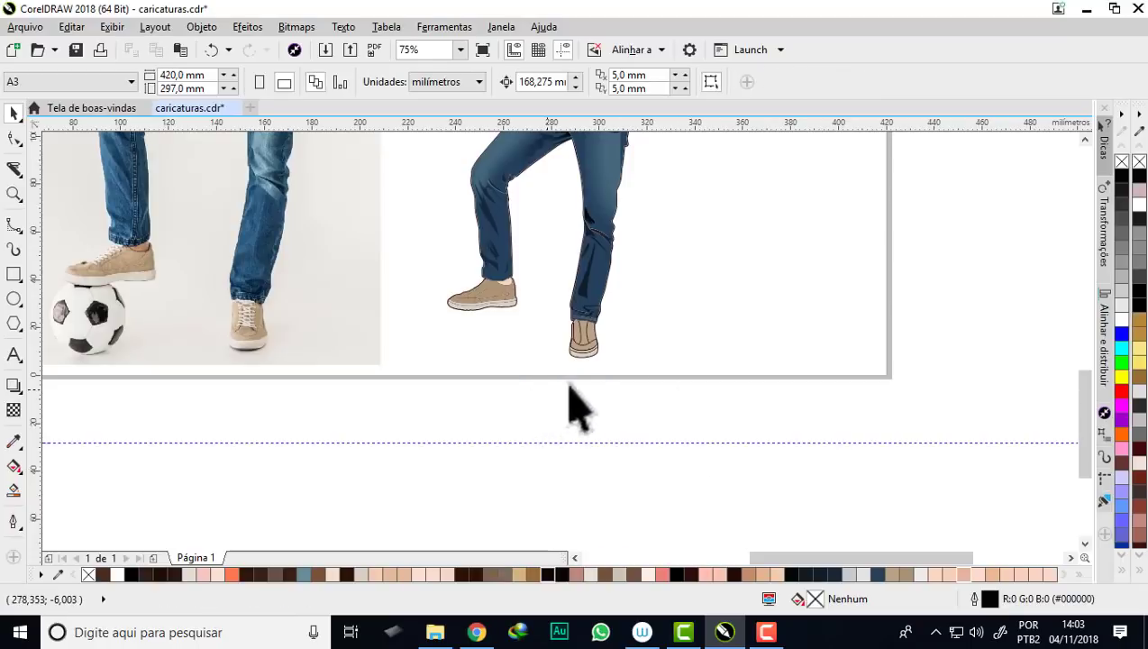
- Paste the copied 176.389 mm soccer ball bitmap and park it right of the page
right_click(757, 318)
left_click(802, 446)
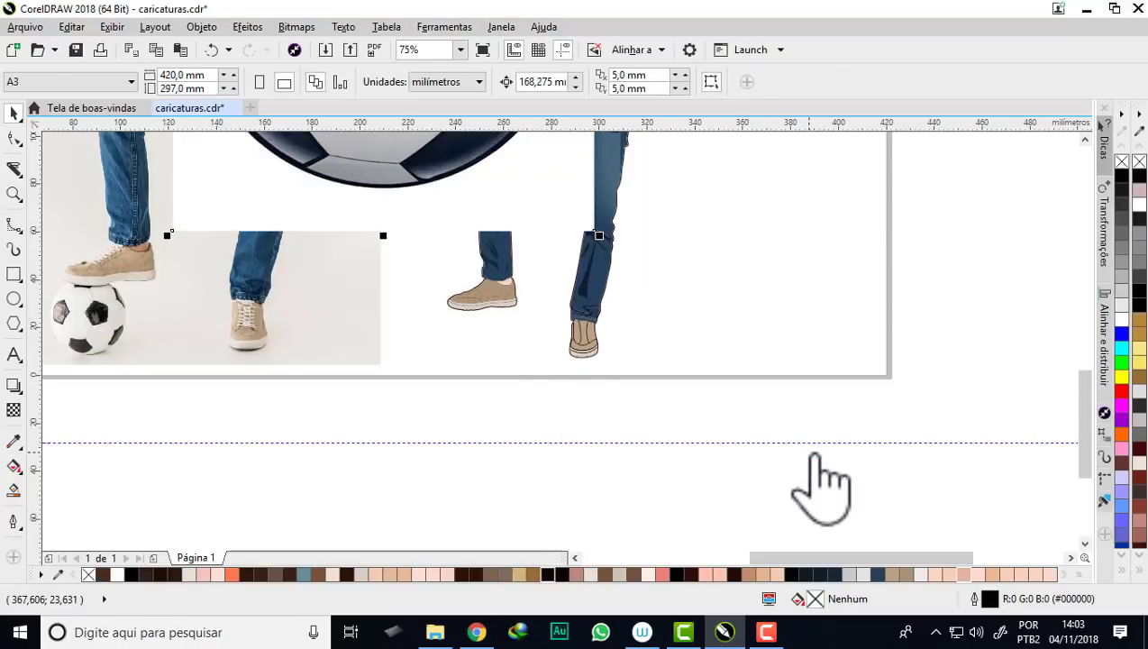
scroll(712, 436, "down", 1)
scroll(712, 424, "down", 1)
mouse_move(712, 410)
left_mouse_down()
mouse_move(838, 360)
mouse_move(591, 369)
mouse_move(589, 359)
mouse_move(531, 380)
mouse_move(516, 353)
mouse_move(773, 353)
left_mouse_up()
scroll(838, 361, "up", 2)
scroll(515, 353, "down", 1)
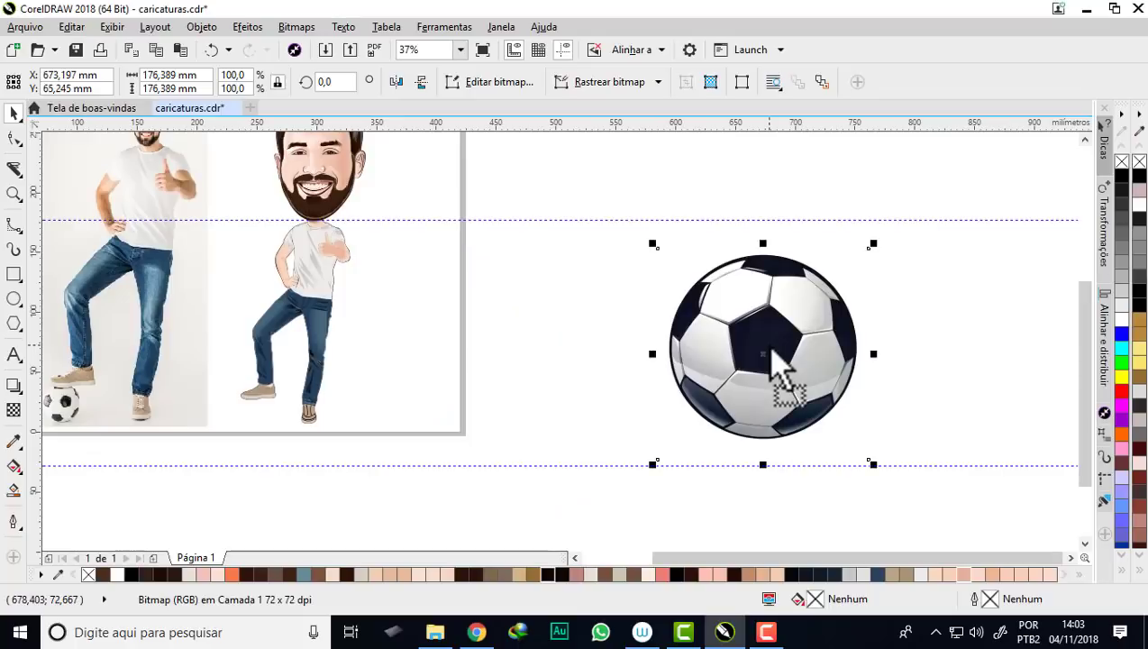
scroll(385, 316, "down", 2)
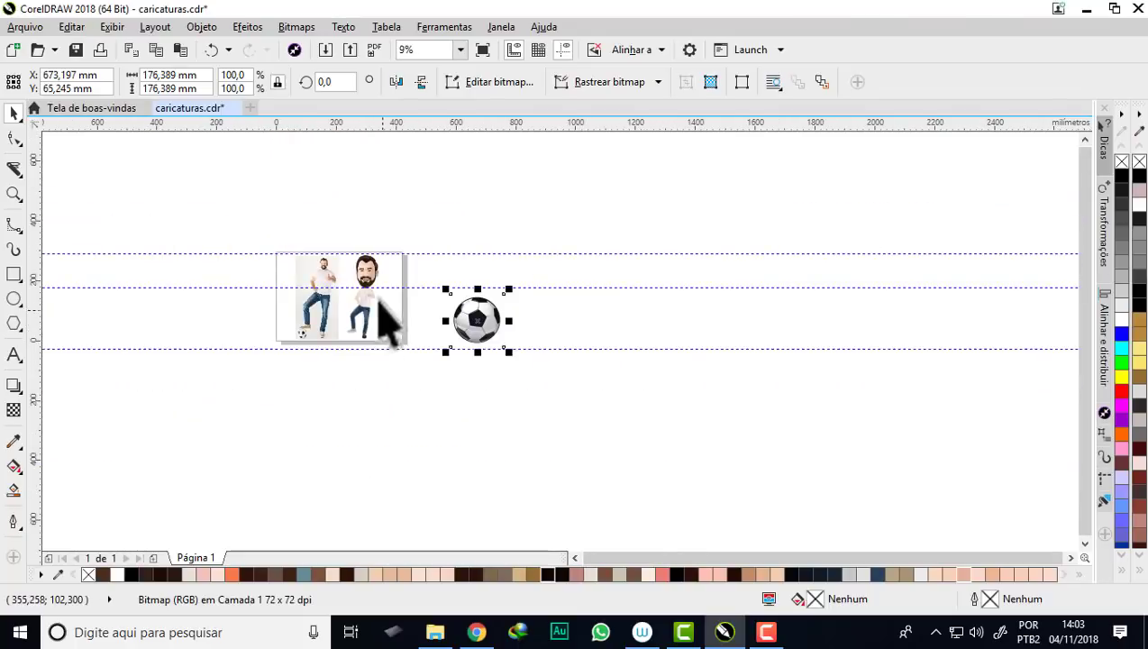
scroll(315, 297, "up", 2)
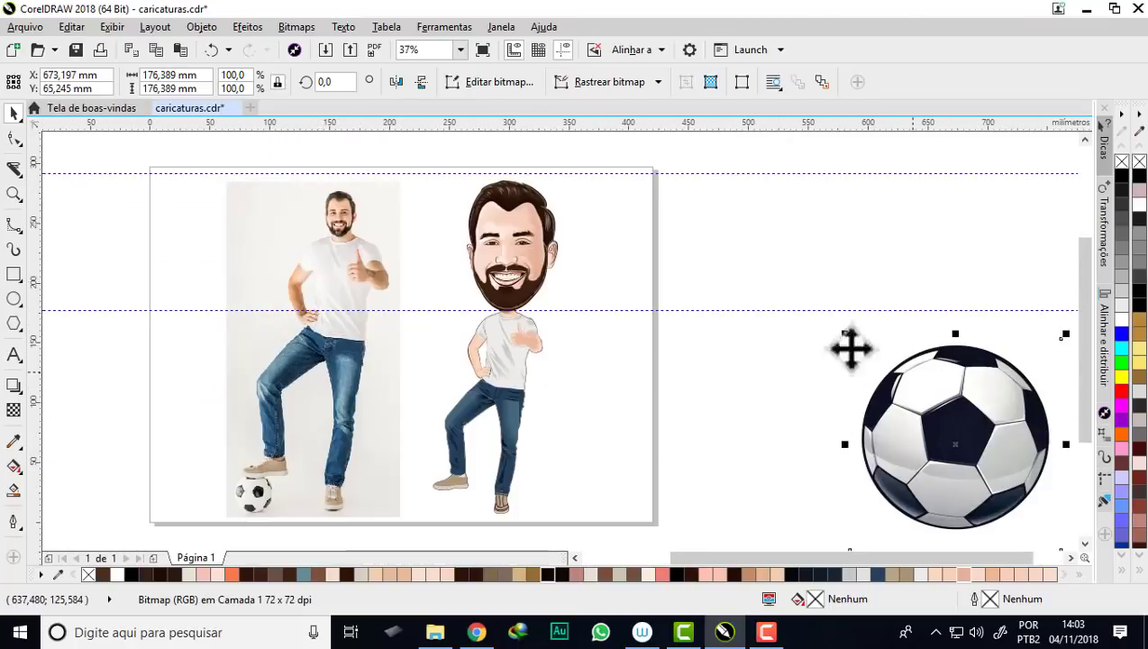
- Create a page-sized rectangle filled with the light grey sampled from the photo background
double_click(13, 275)
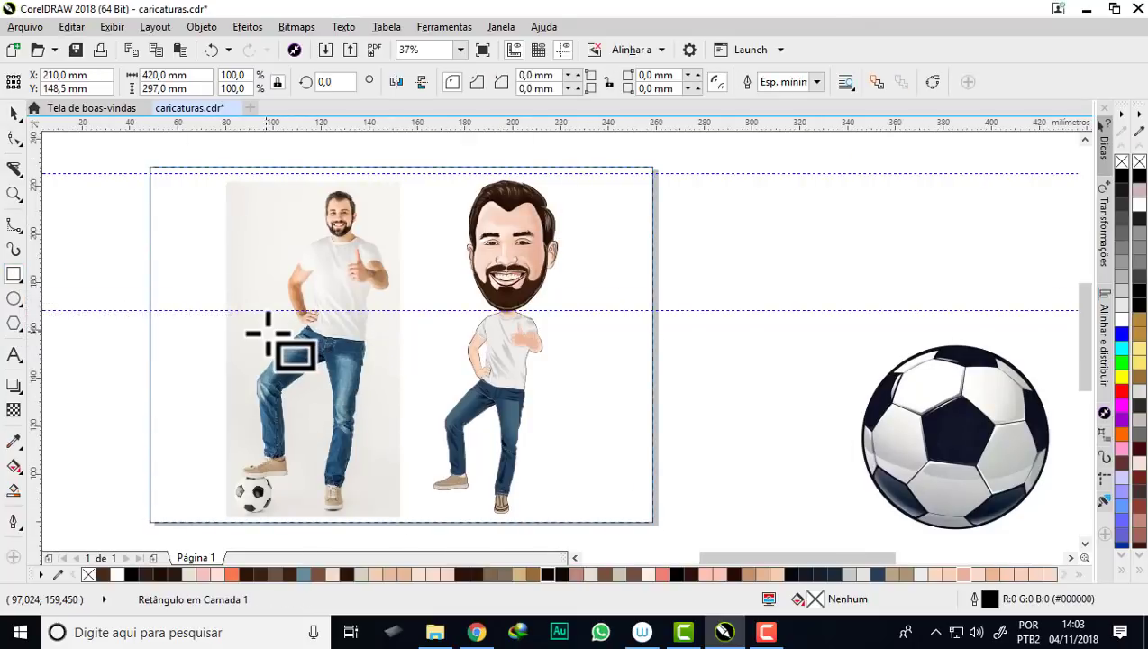
scroll(275, 347, "up", 2)
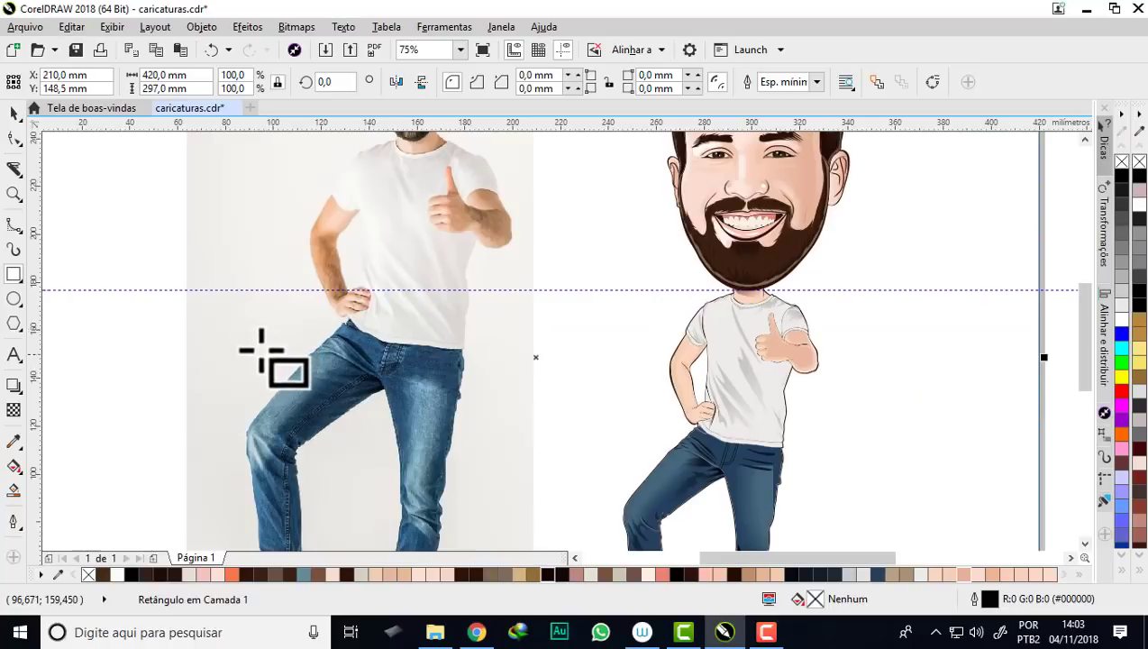
left_click(15, 441)
left_click(233, 362)
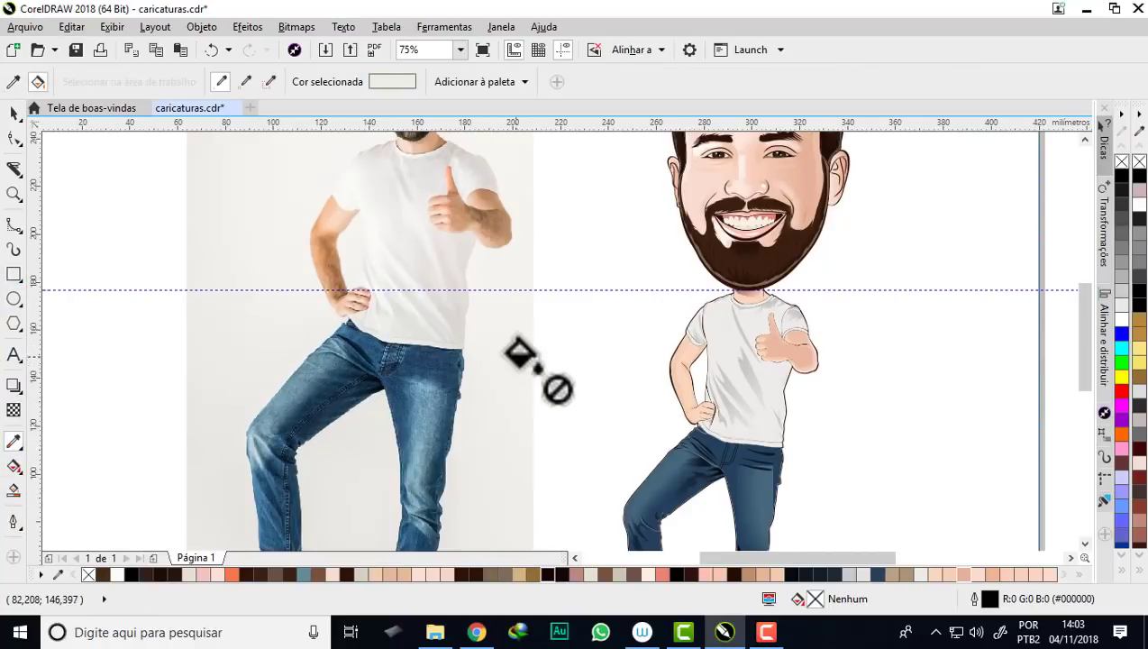
left_click(560, 335)
scroll(482, 311, "down", 2)
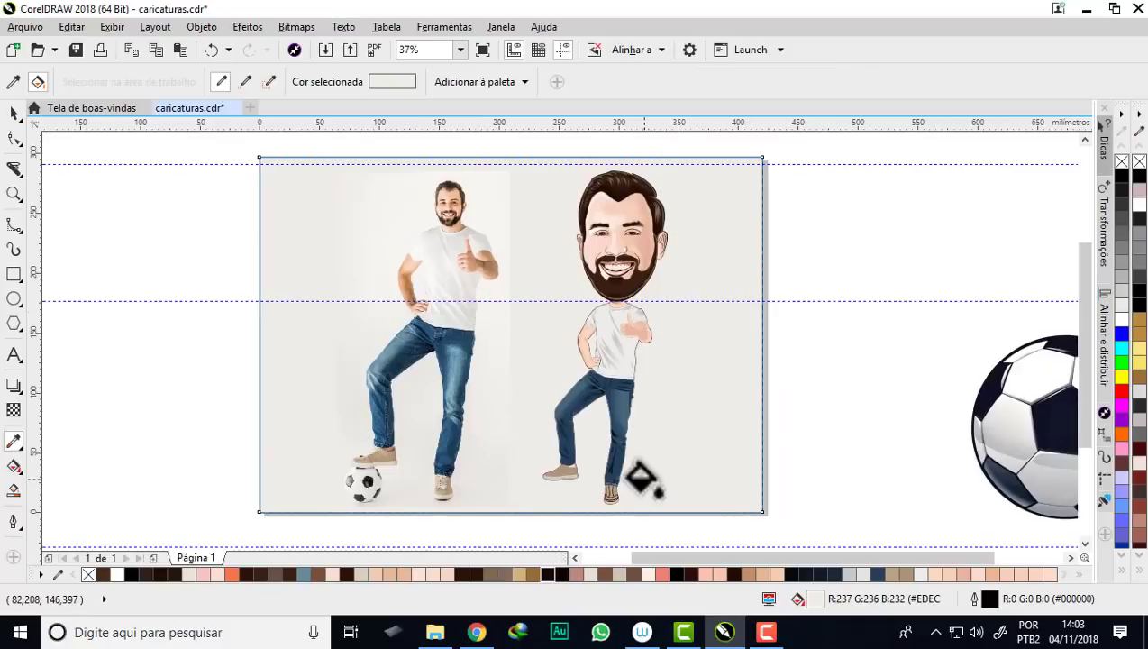
- Apply a top-to-bottom linear gradient to the background ending in dark grey
left_click(15, 114)
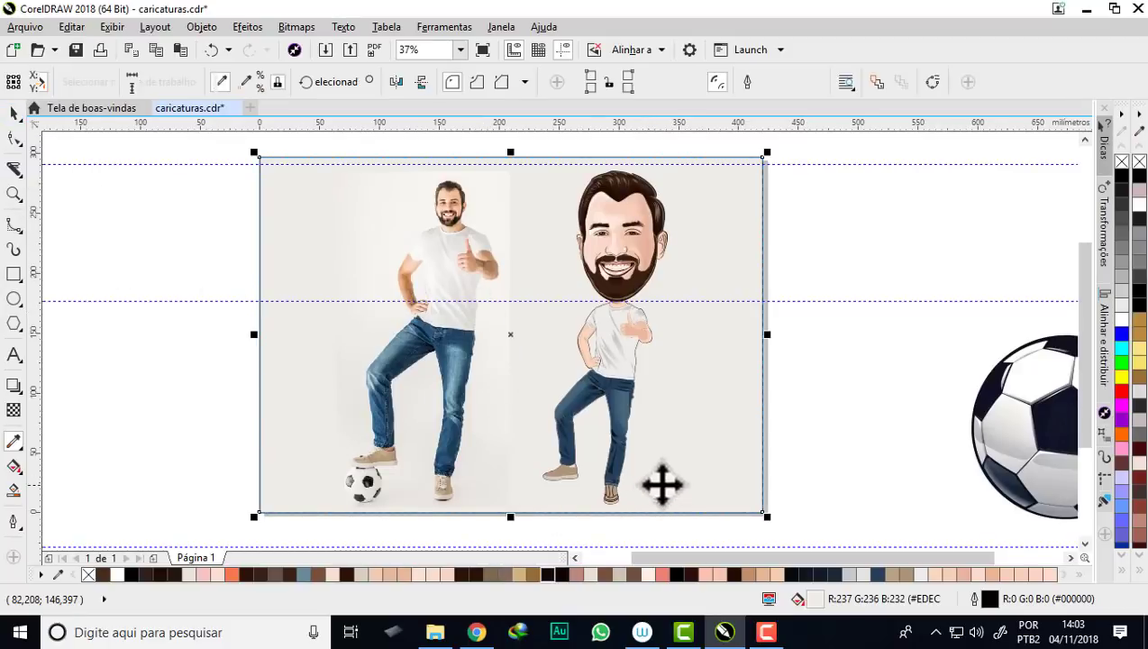
left_click(14, 466)
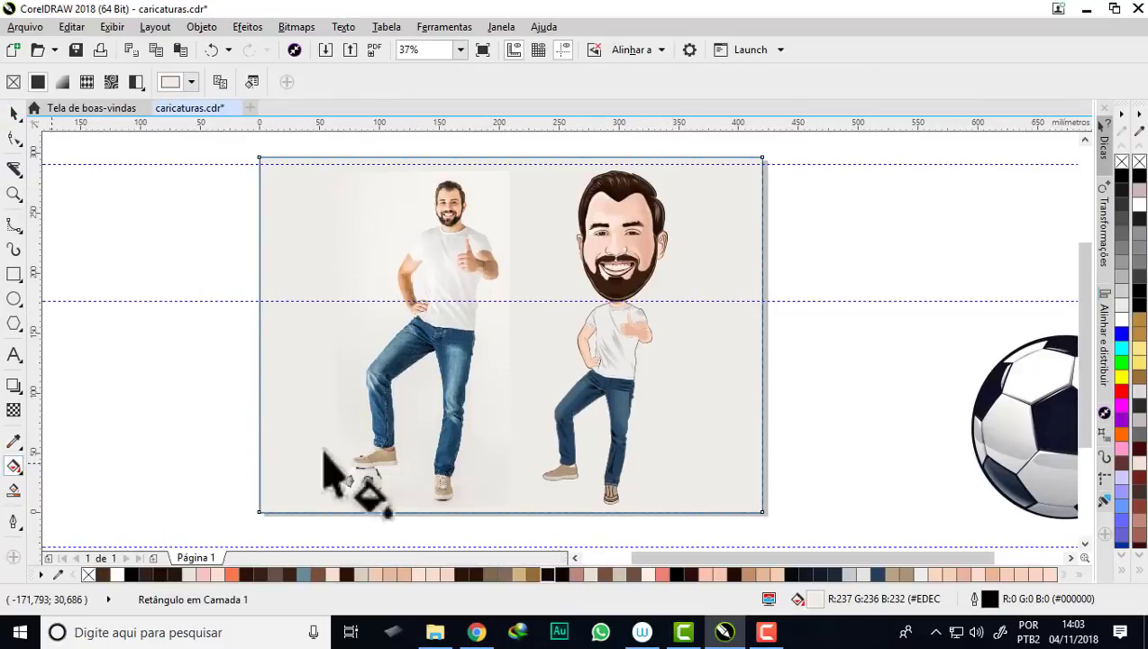
left_click_drag(696, 209, 719, 351)
left_click_drag(716, 407, 695, 467)
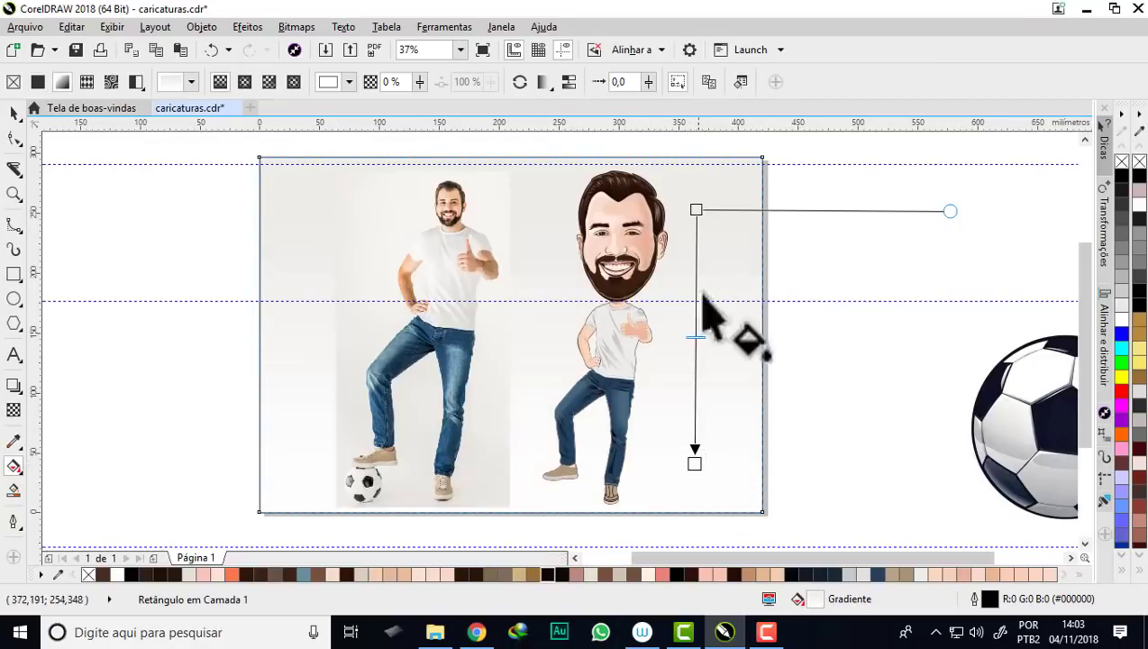
left_click(1127, 242)
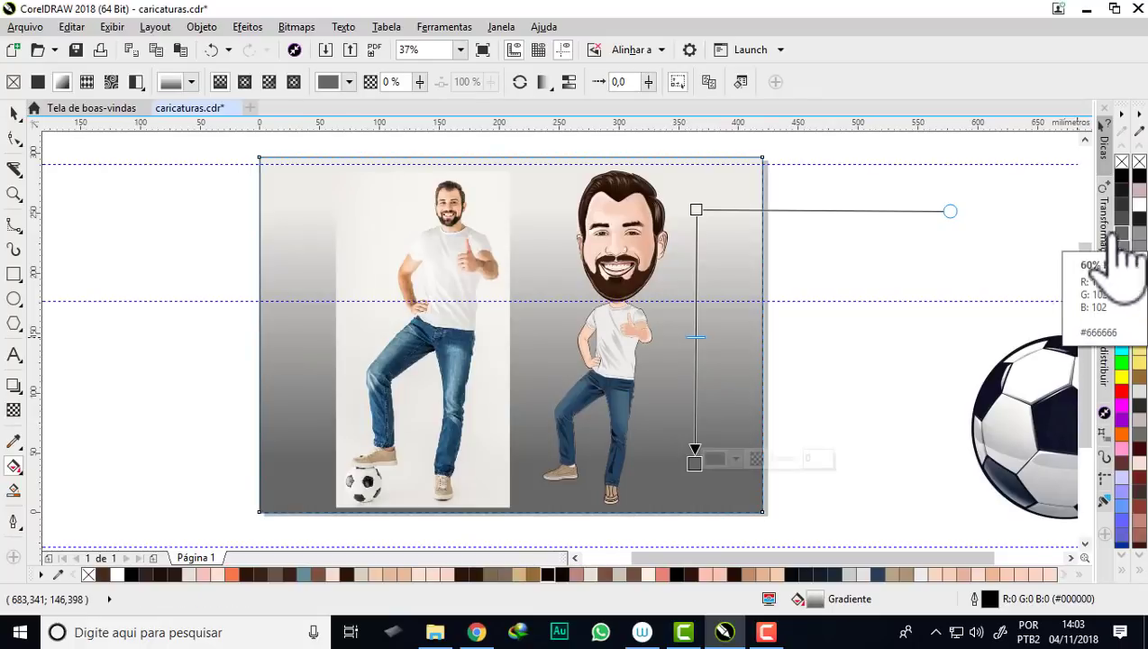
mouse_move(1127, 262)
left_mouse_down()
mouse_move(699, 458)
mouse_move(699, 341)
mouse_move(700, 405)
left_mouse_up()
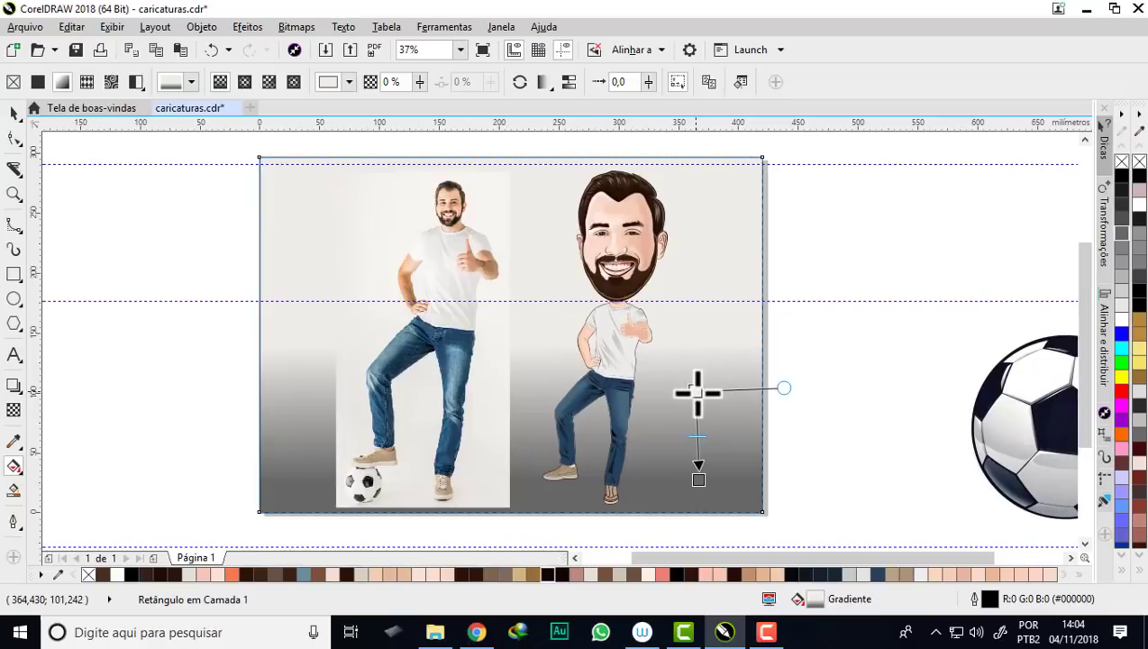
- Add a middle gradient stop, push the grey lower and make the top white
left_click(700, 518)
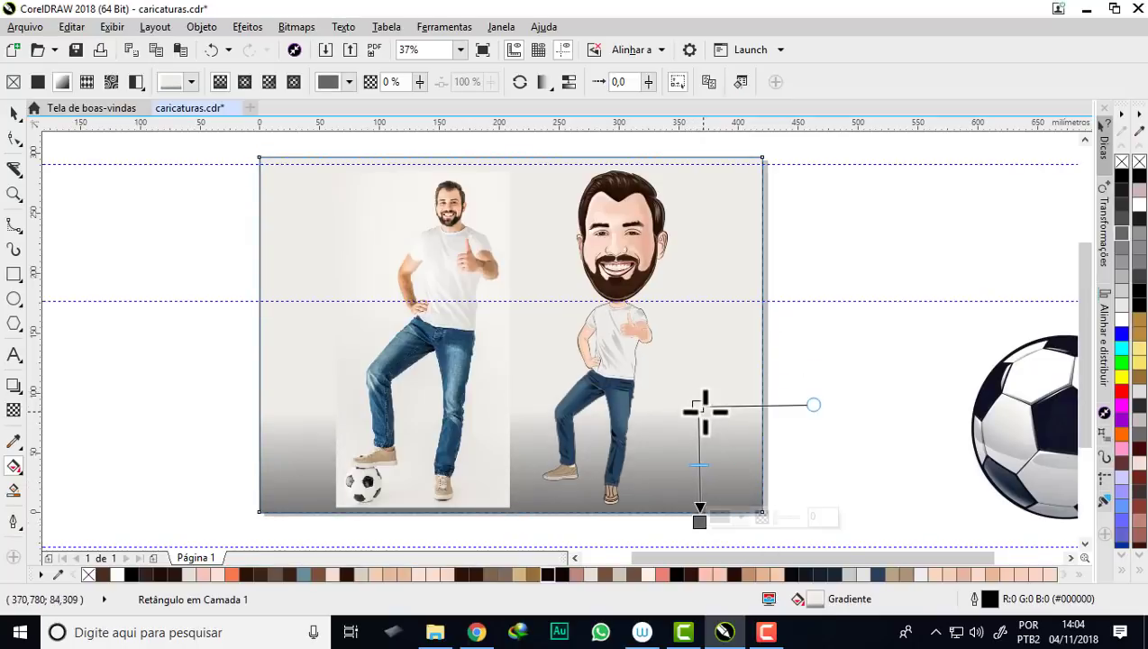
left_click_drag(703, 372, 703, 316)
left_click(702, 518)
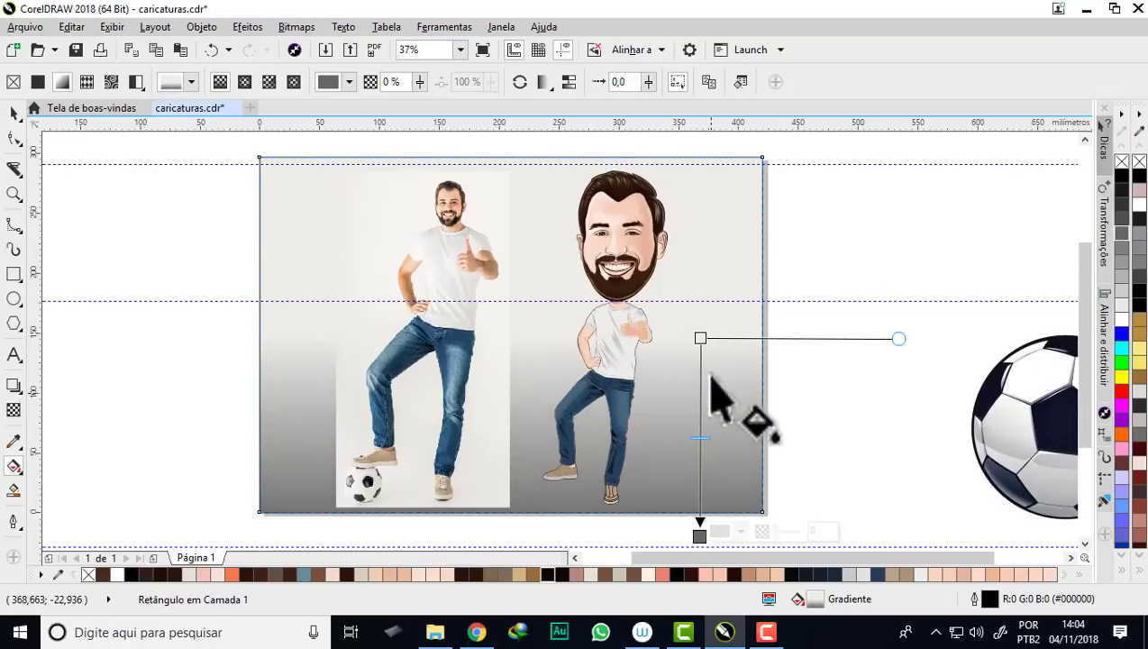
double_click(702, 384)
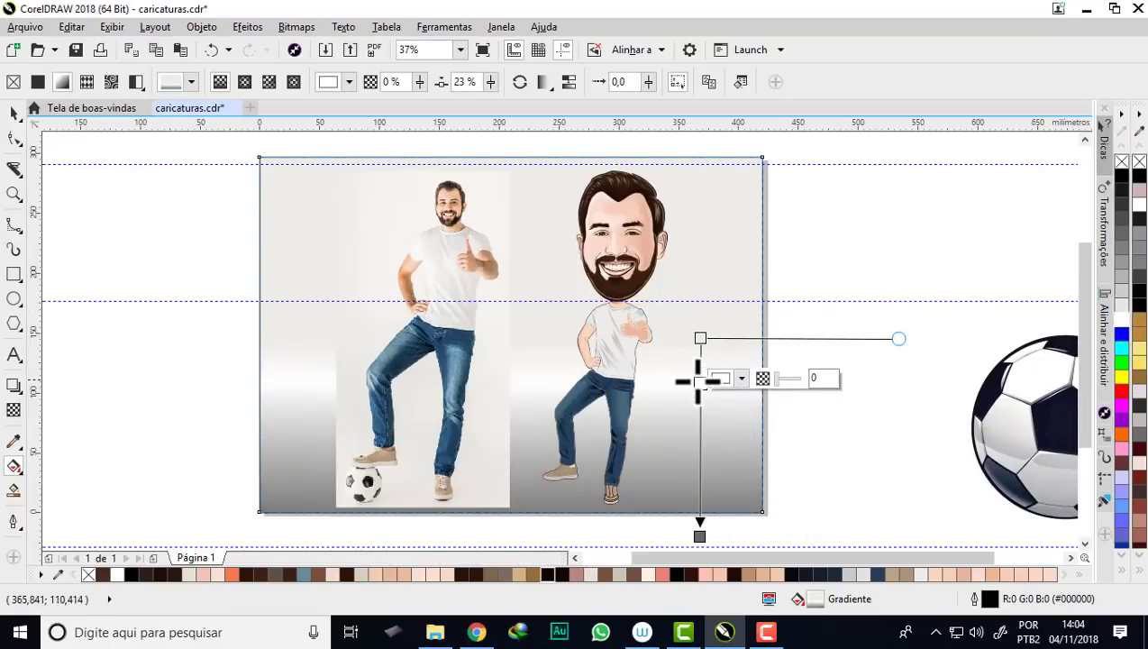
left_click_drag(700, 383, 698, 467)
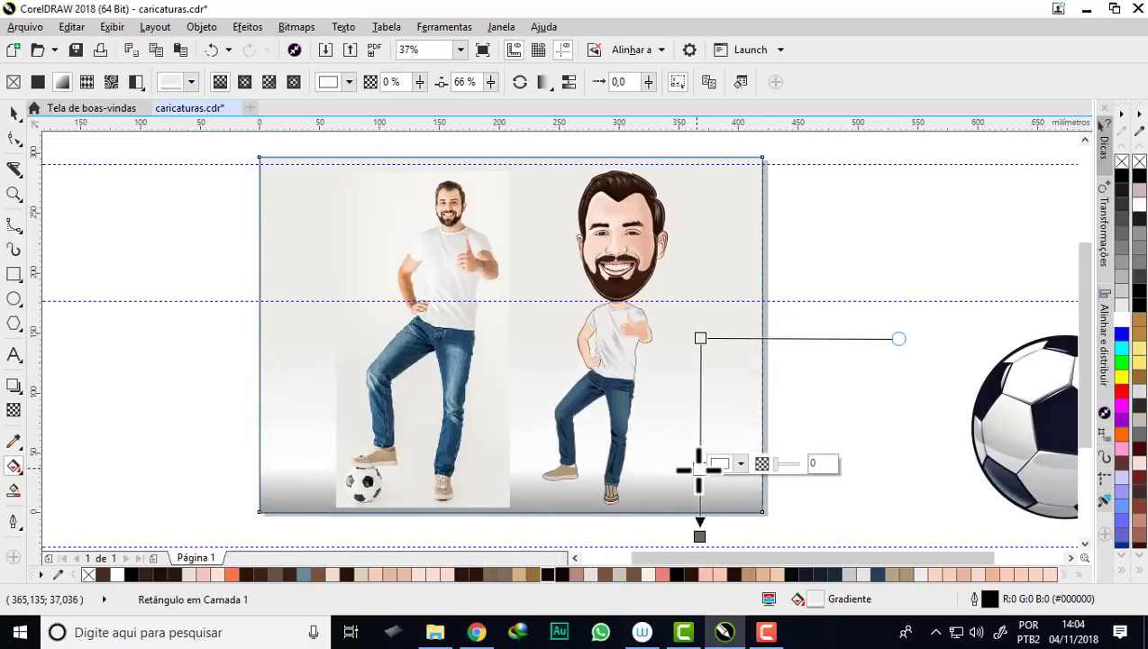
left_click_drag(700, 338, 704, 269)
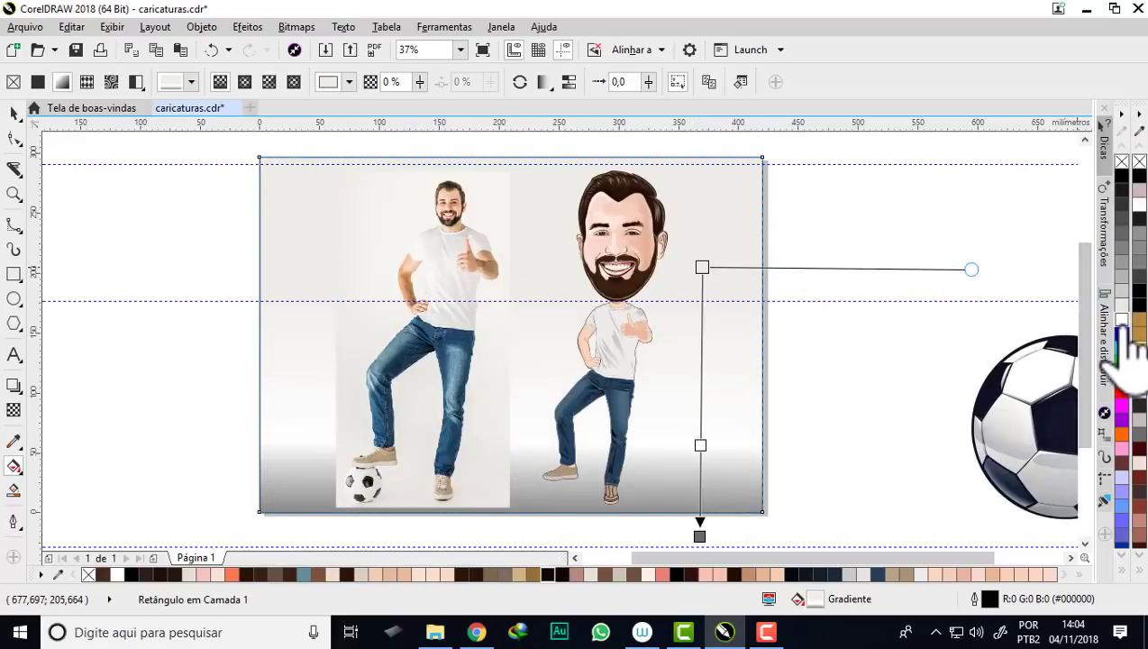
left_click_drag(1123, 326, 700, 253)
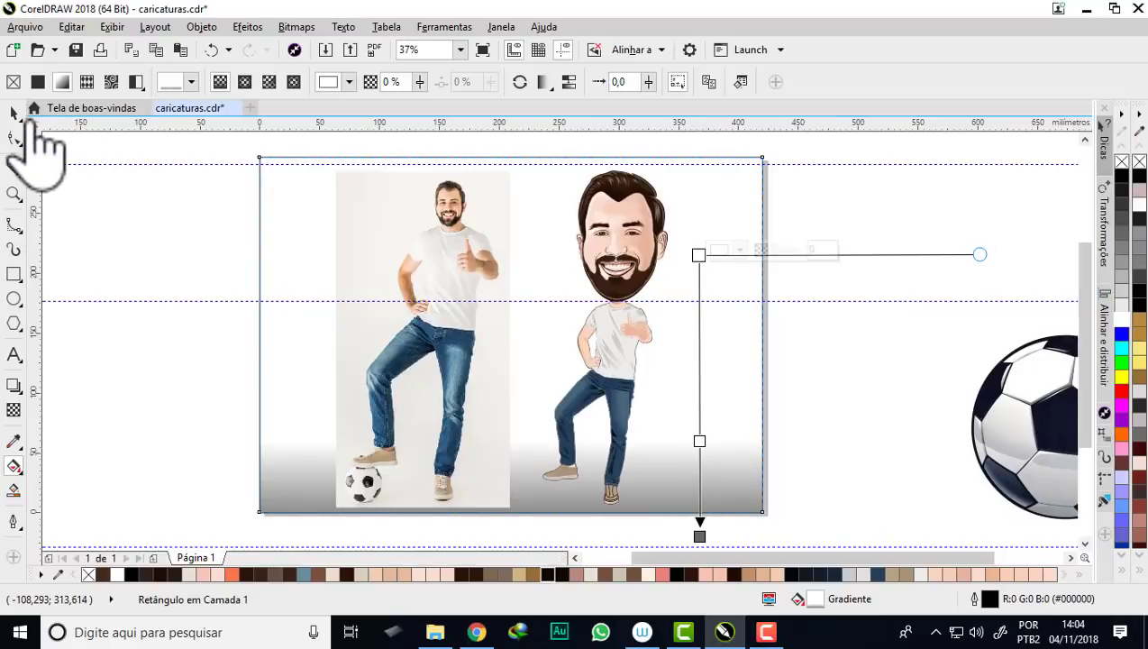
left_click(14, 112)
- Bring the soccer ball picture onto the page, scaled down beneath the caricature's foot
left_click(85, 185)
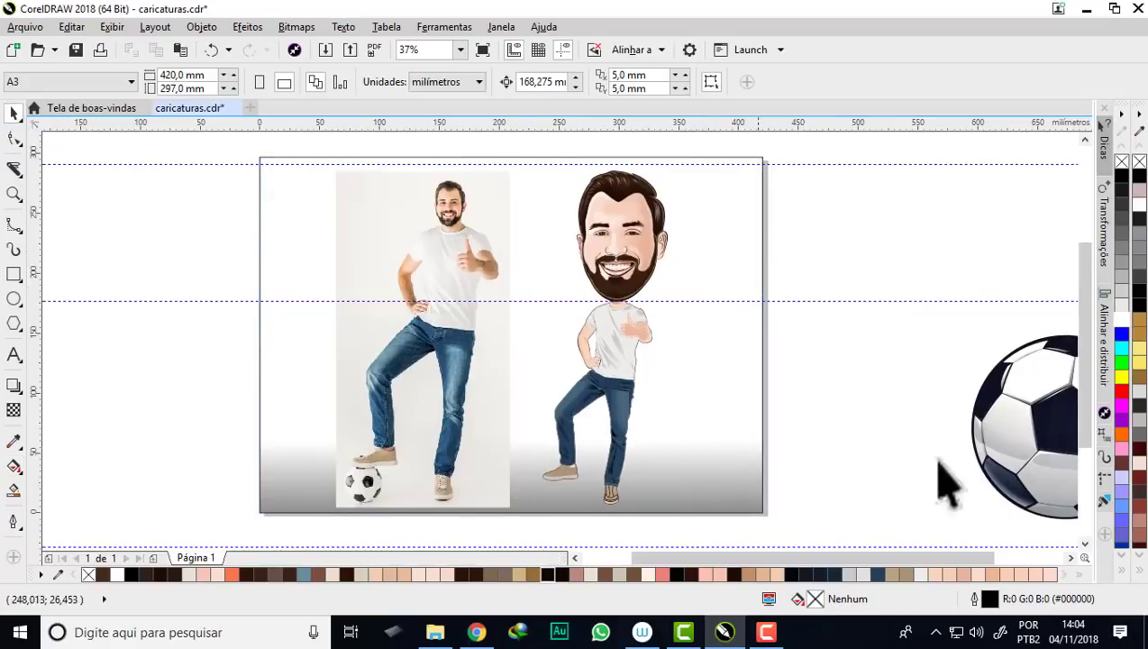
left_click_drag(951, 459, 612, 465)
scroll(628, 405, "down", 2)
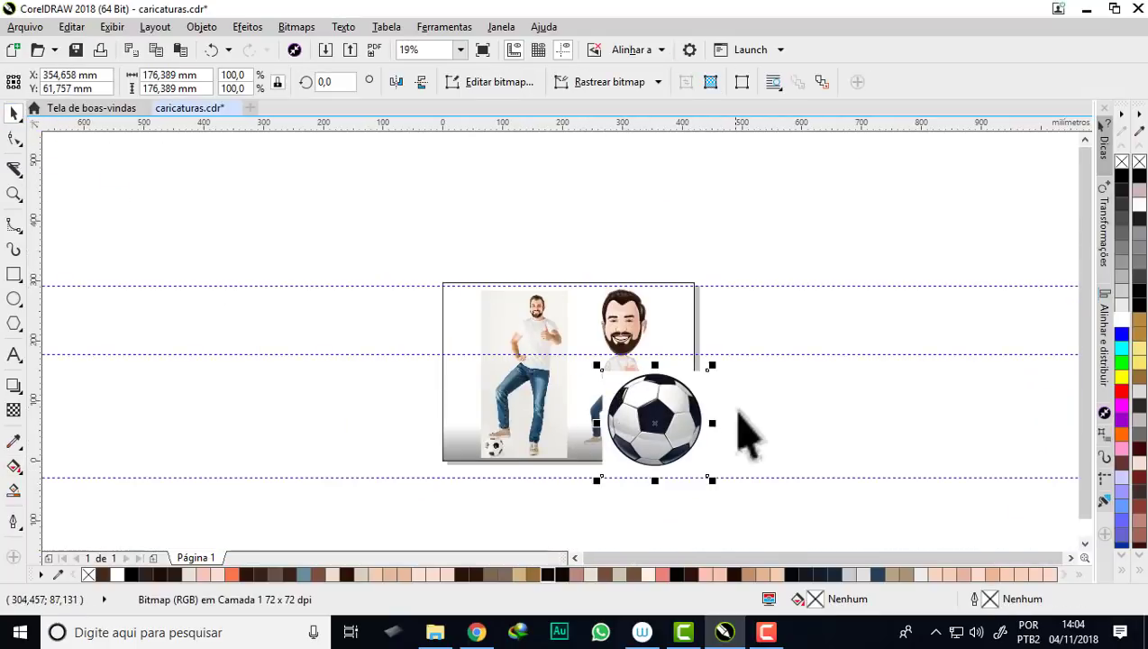
mouse_move(712, 365)
left_mouse_down()
mouse_move(646, 431)
mouse_move(557, 415)
mouse_move(581, 364)
left_mouse_up()
scroll(628, 455, "up", 2)
scroll(557, 405, "up", 2)
scroll(554, 401, "up", 1)
scroll(548, 404, "up", 1)
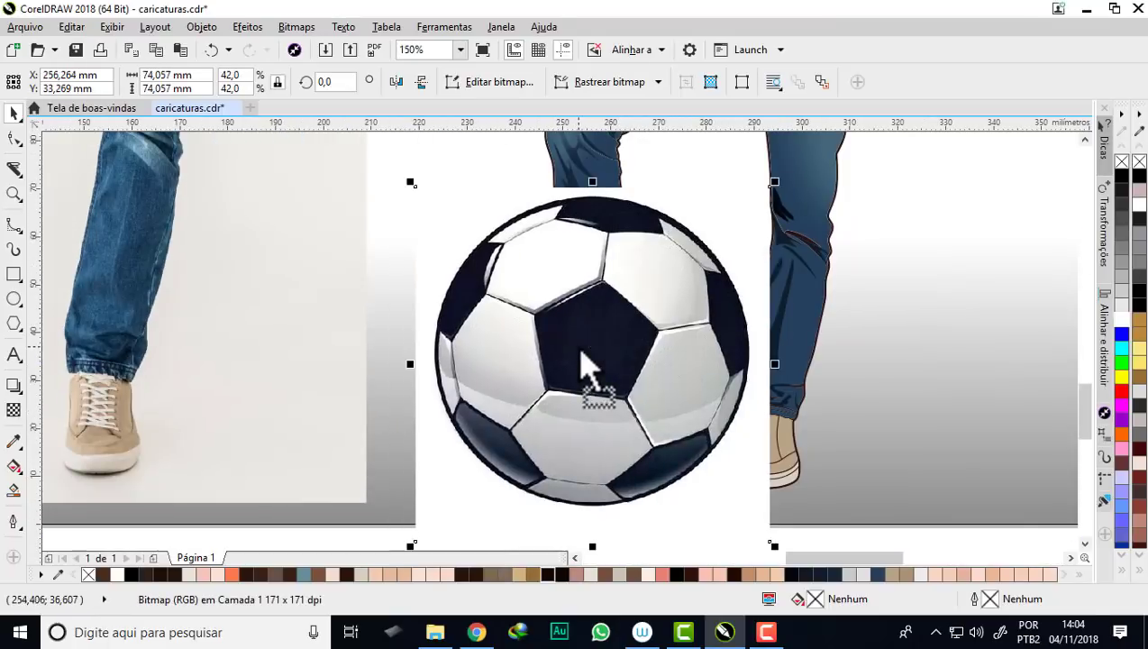
left_click_drag(773, 545, 671, 442)
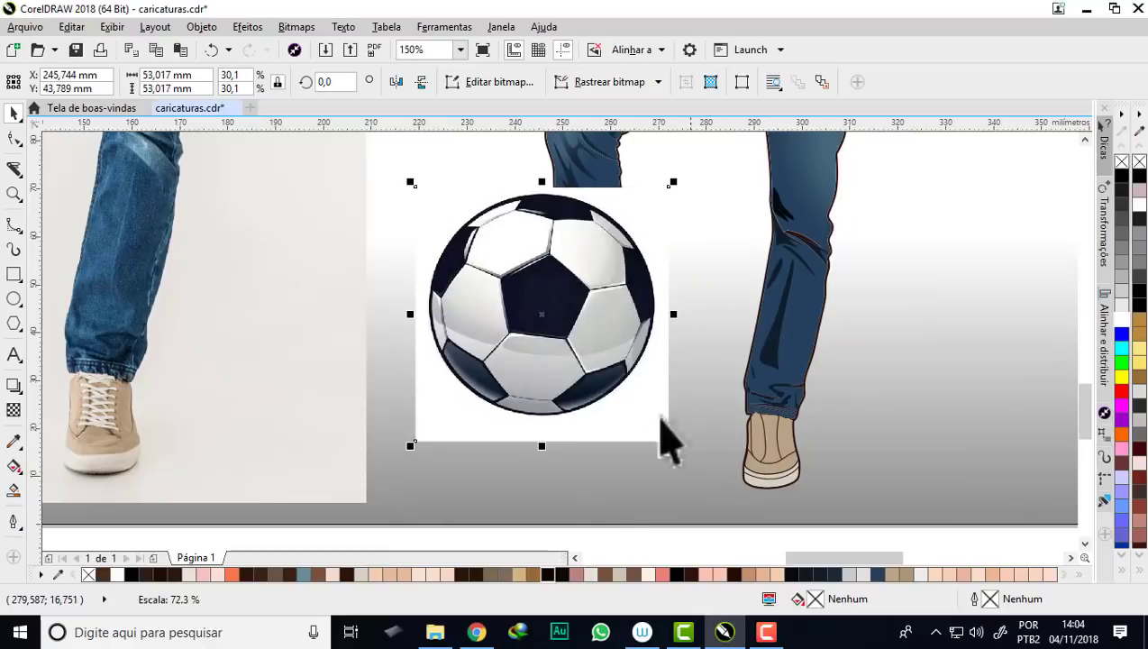
left_click_drag(538, 325, 580, 382)
left_click_drag(715, 501, 686, 485)
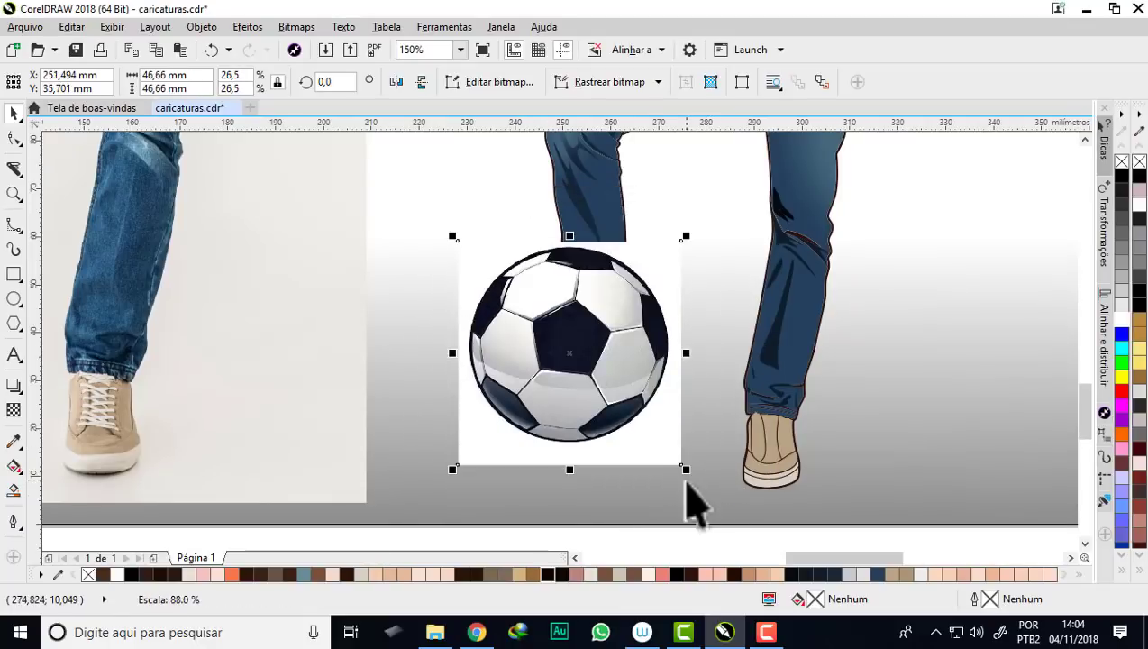
scroll(601, 338, "up", 2)
scroll(601, 338, "down", 2)
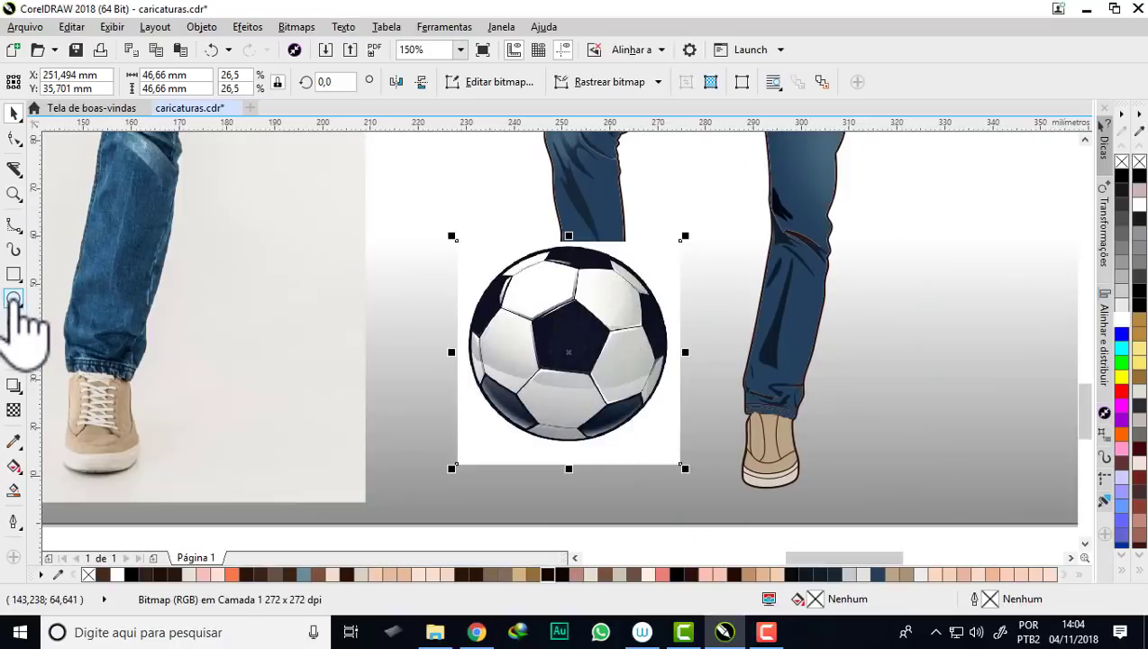
- Draw a circle around the soccer ball, widened to meet its left edge
left_click(13, 299)
mouse_move(470, 242)
left_mouse_down()
mouse_move(674, 451)
mouse_move(665, 446)
left_mouse_up()
scroll(487, 347, "up", 2)
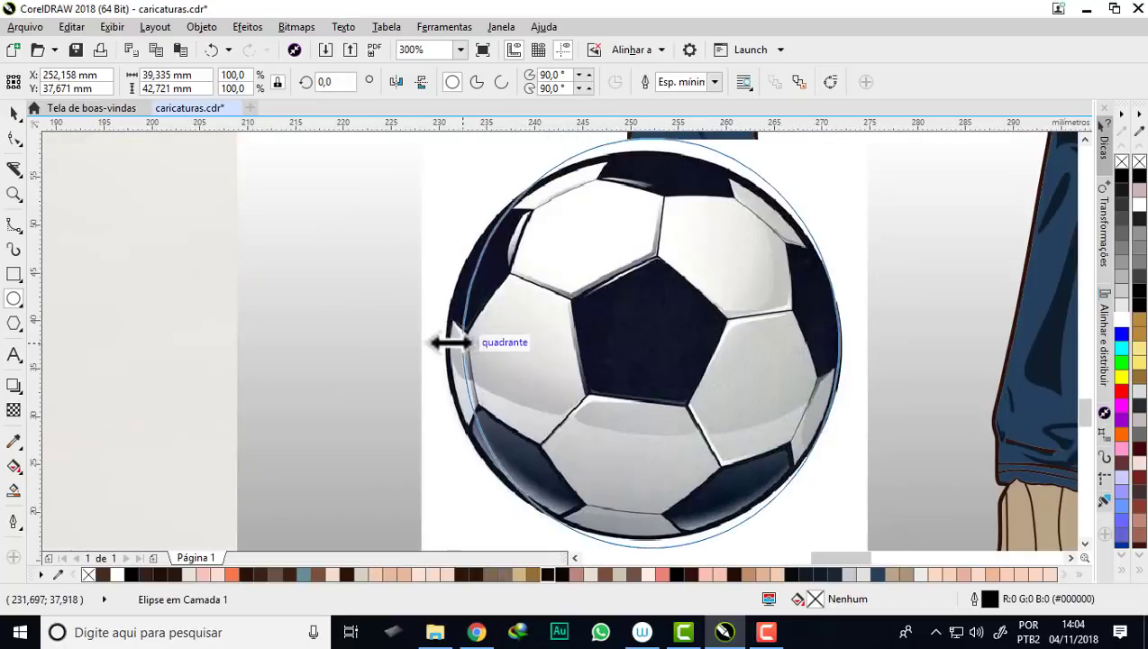
left_click_drag(448, 342, 440, 341)
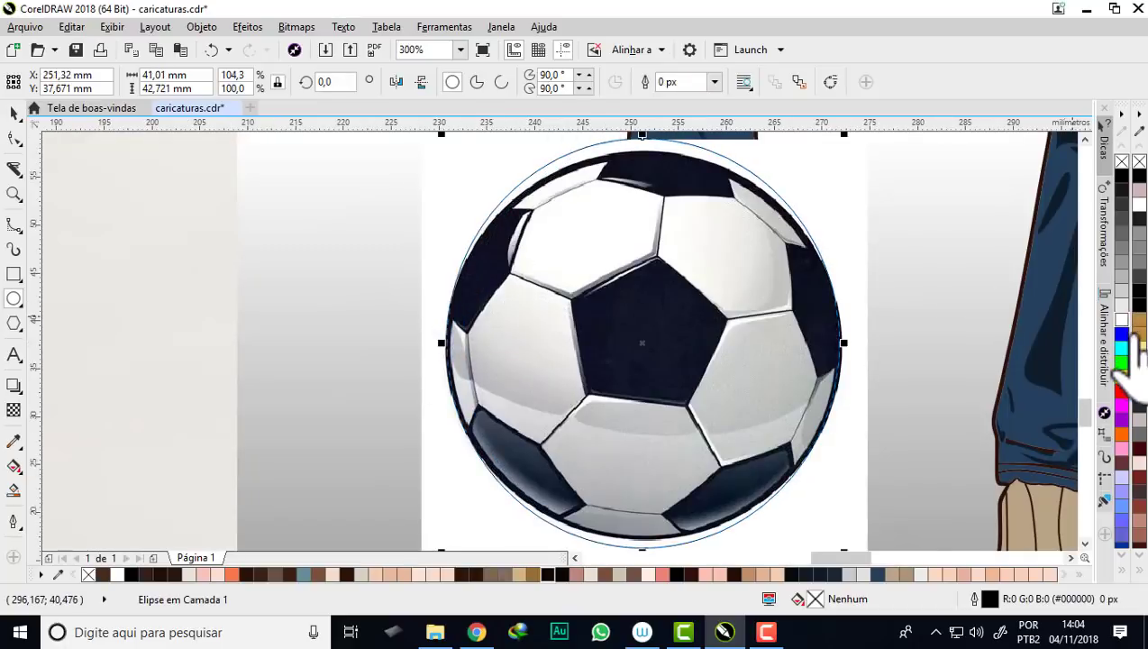
- Give the circle a blue outline 1 px thick
right_click(1123, 335)
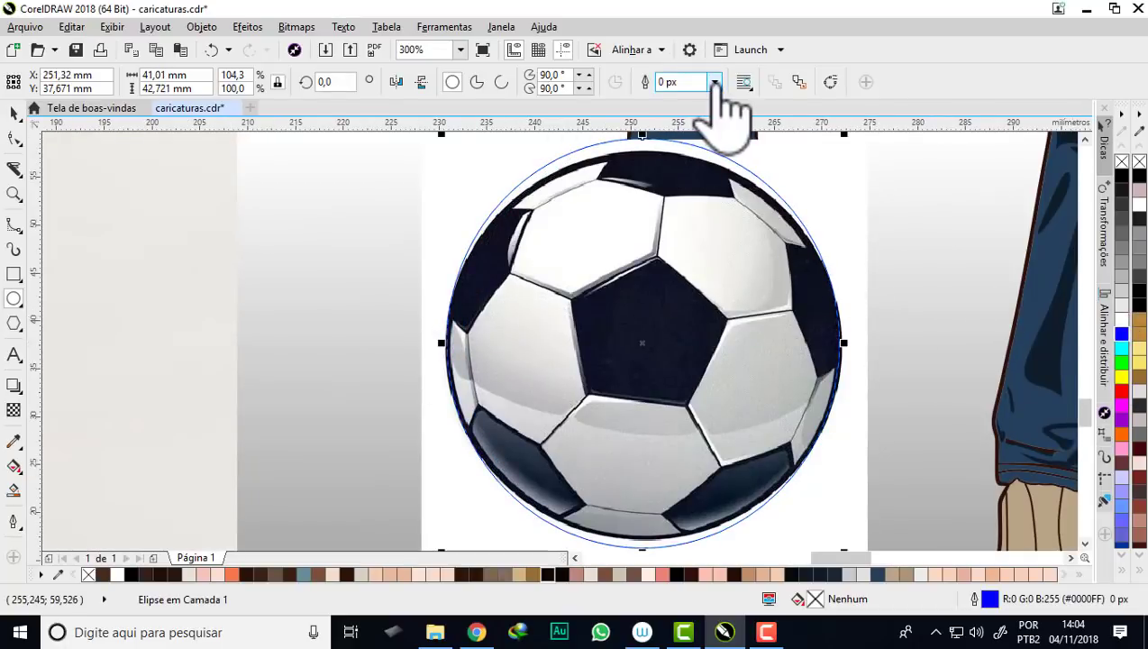
left_click(715, 82)
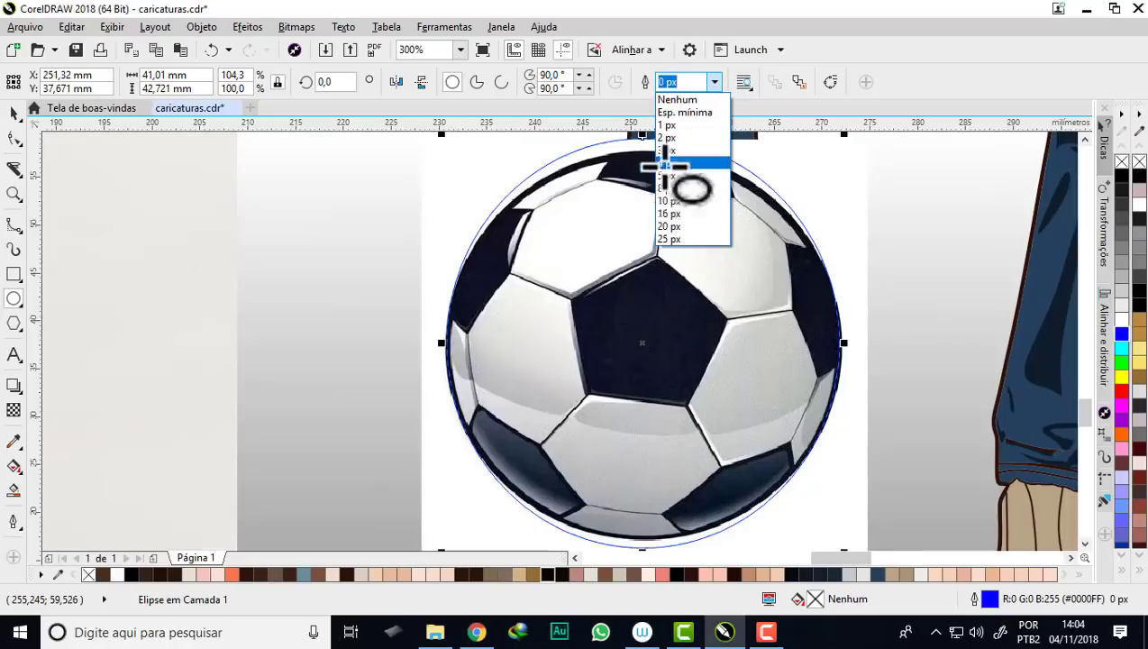
left_click(639, 288)
scroll(692, 192, "down", 2)
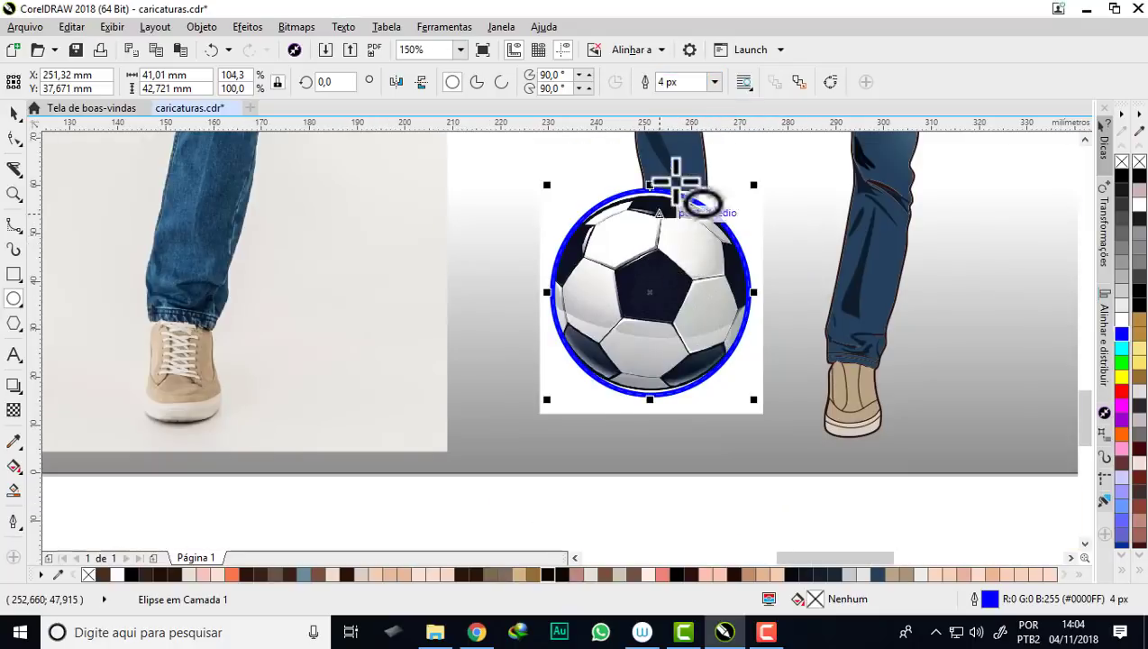
left_click(715, 82)
left_click(684, 124)
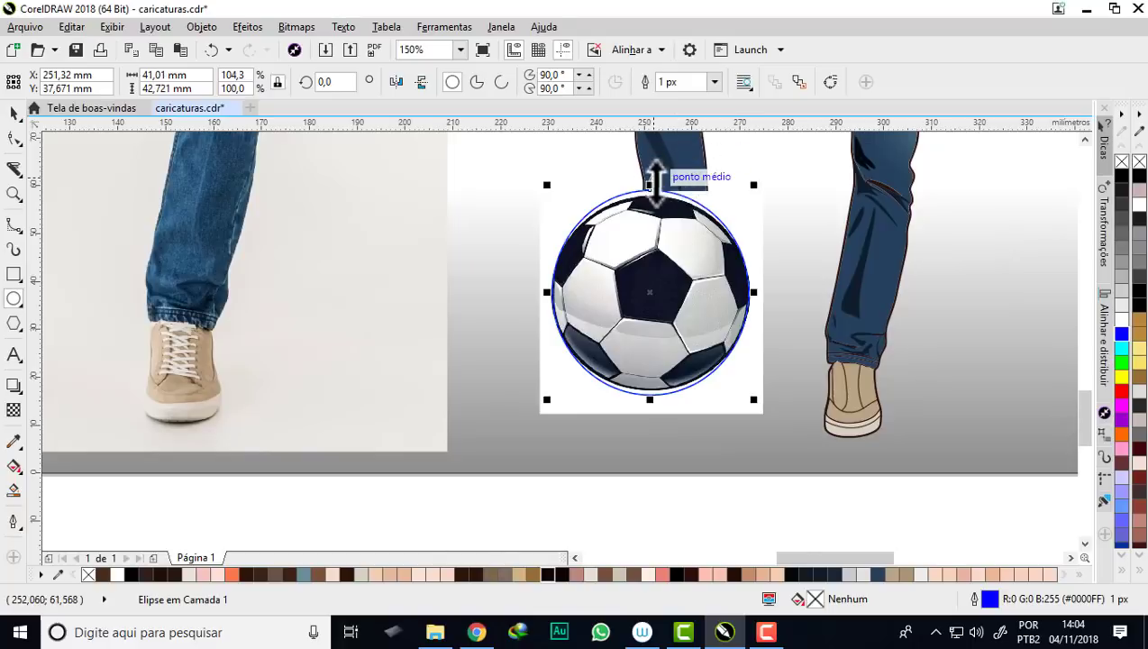
- Pull the circle's top and bottom in to hug the ball, about 41 × 40.6 mm
scroll(652, 185, "up", 2)
scroll(652, 191, "up", 4)
left_click_drag(644, 191, 649, 237)
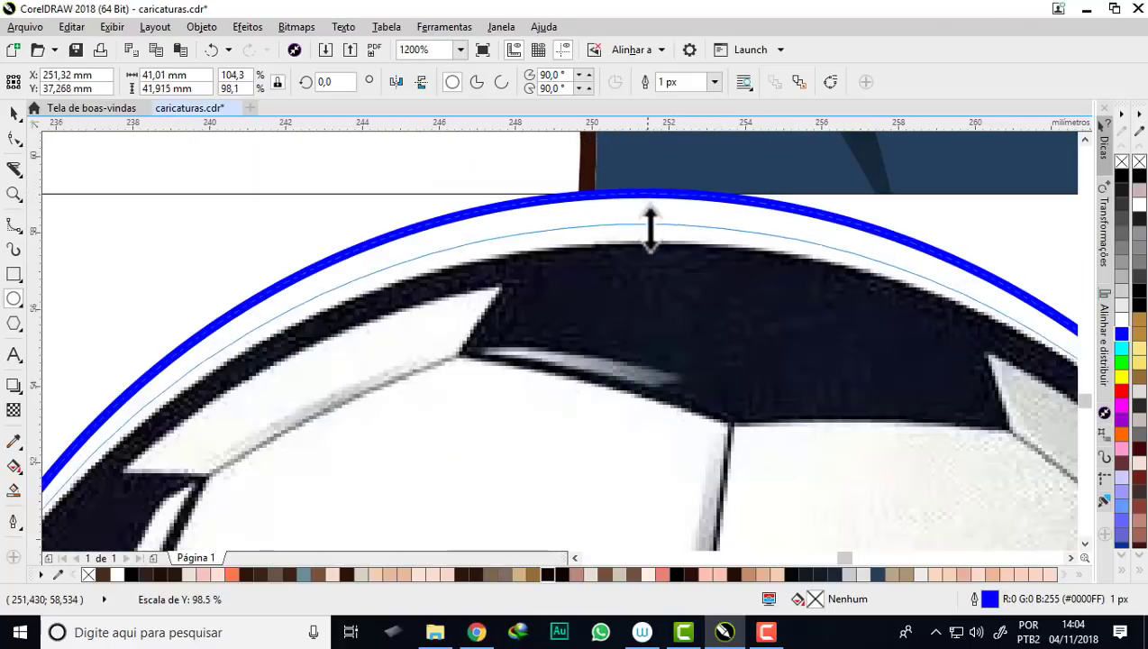
scroll(626, 192, "down", 4)
scroll(624, 192, "down", 2)
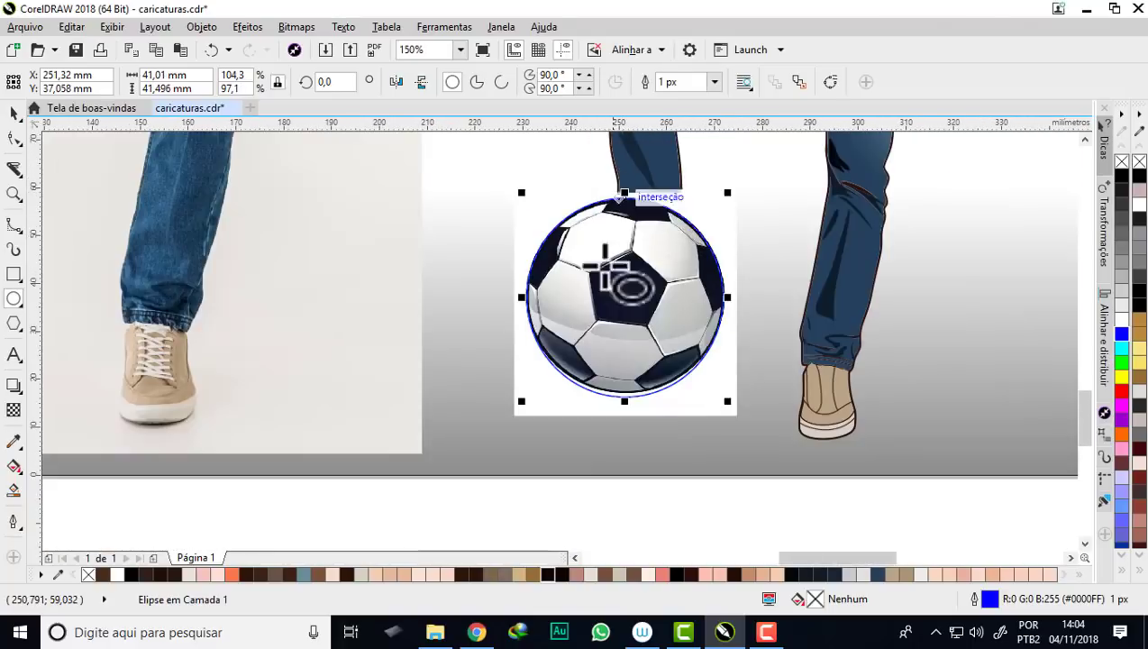
scroll(623, 410, "up", 5)
scroll(661, 397, "up", 1)
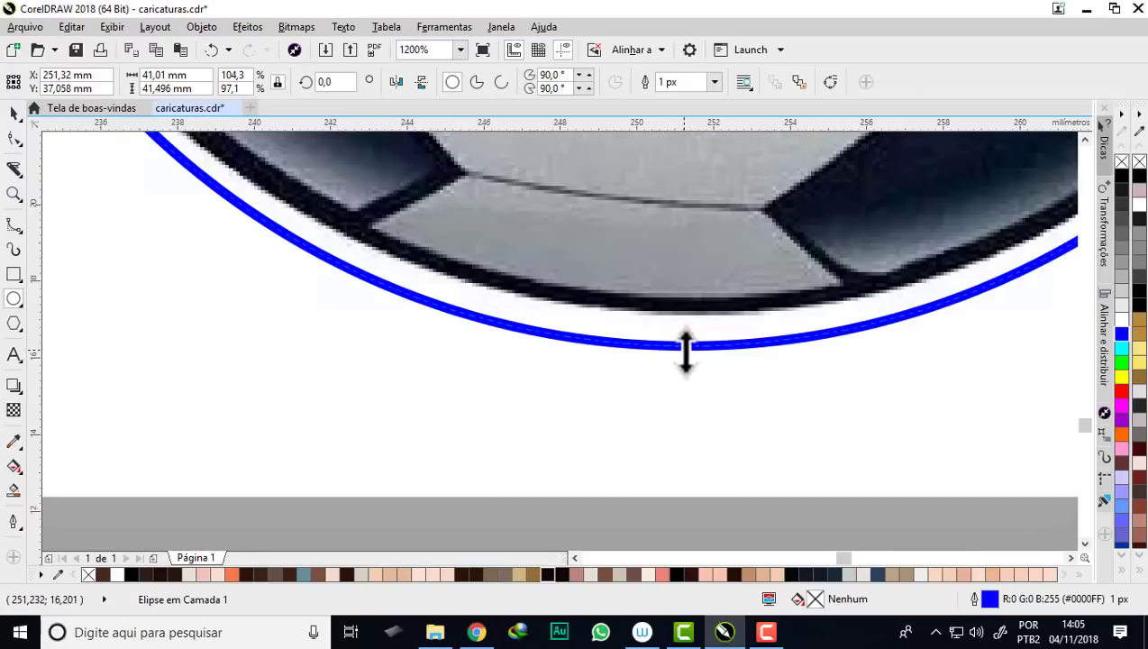
left_click_drag(685, 351, 683, 319)
scroll(676, 365, "down", 2)
scroll(631, 325, "down", 4)
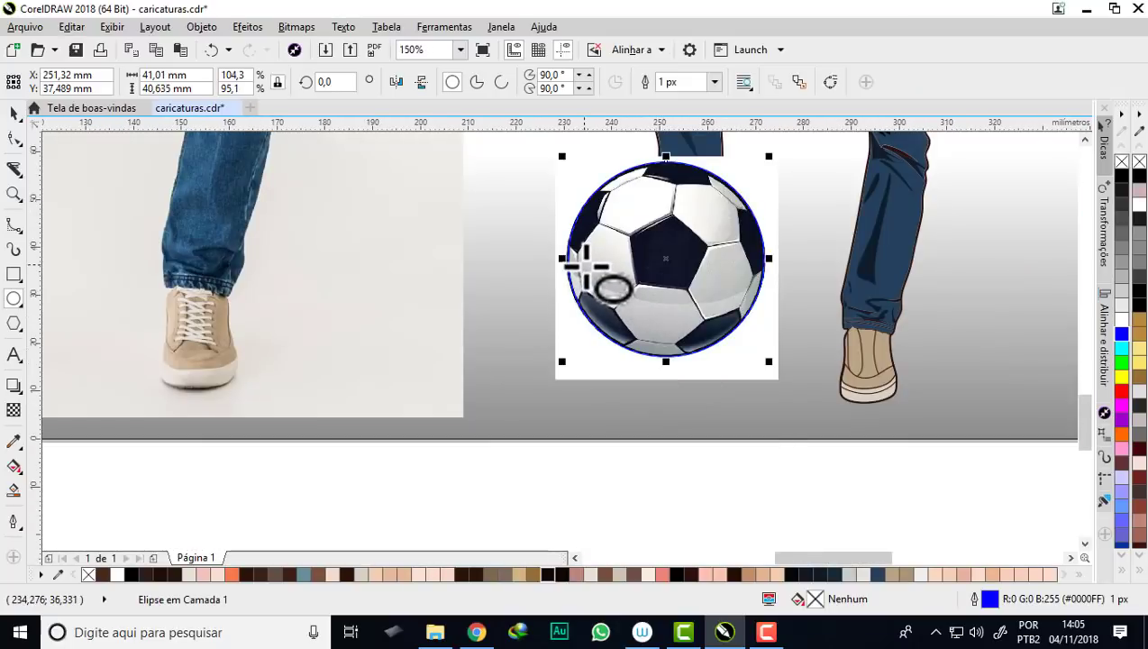
scroll(585, 266, "up", 2)
scroll(546, 316, "down", 2)
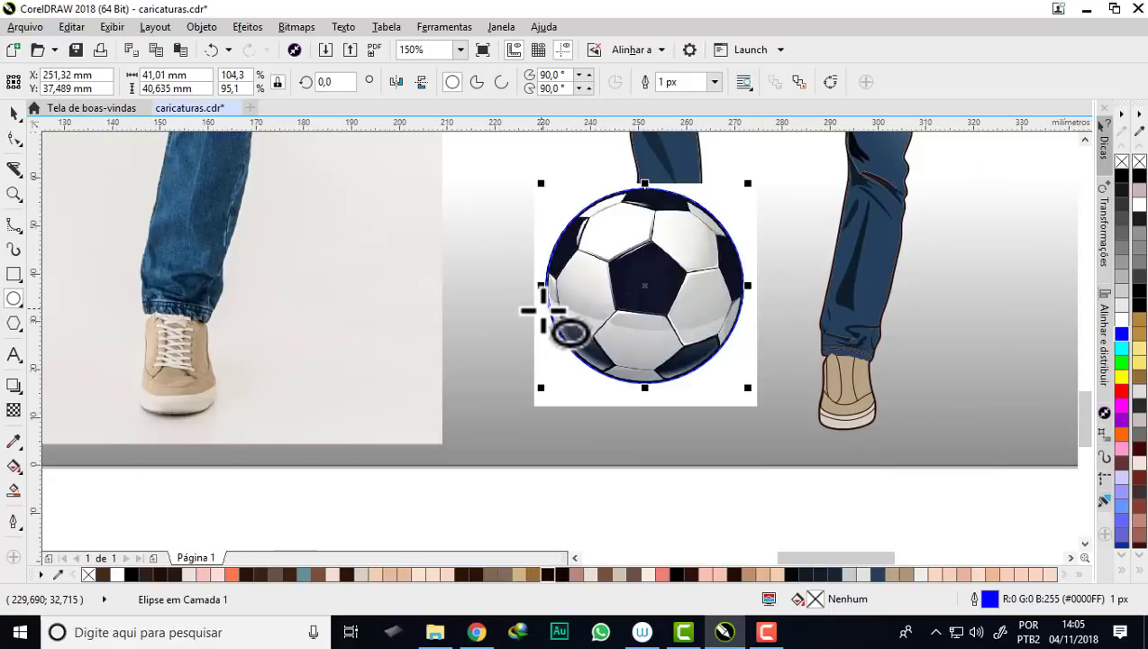
left_click(567, 415)
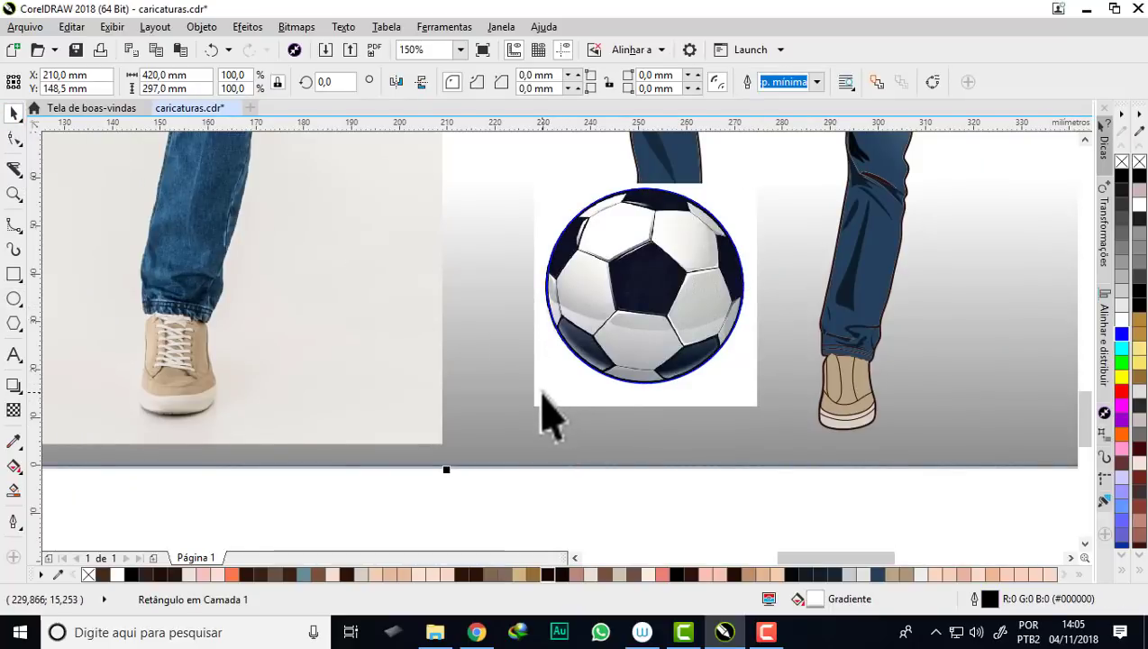
- PowerClip the soccer ball picture inside the circle, undoing an accidental clip into the shoe
scroll(552, 413, "up", 1)
left_click(567, 395)
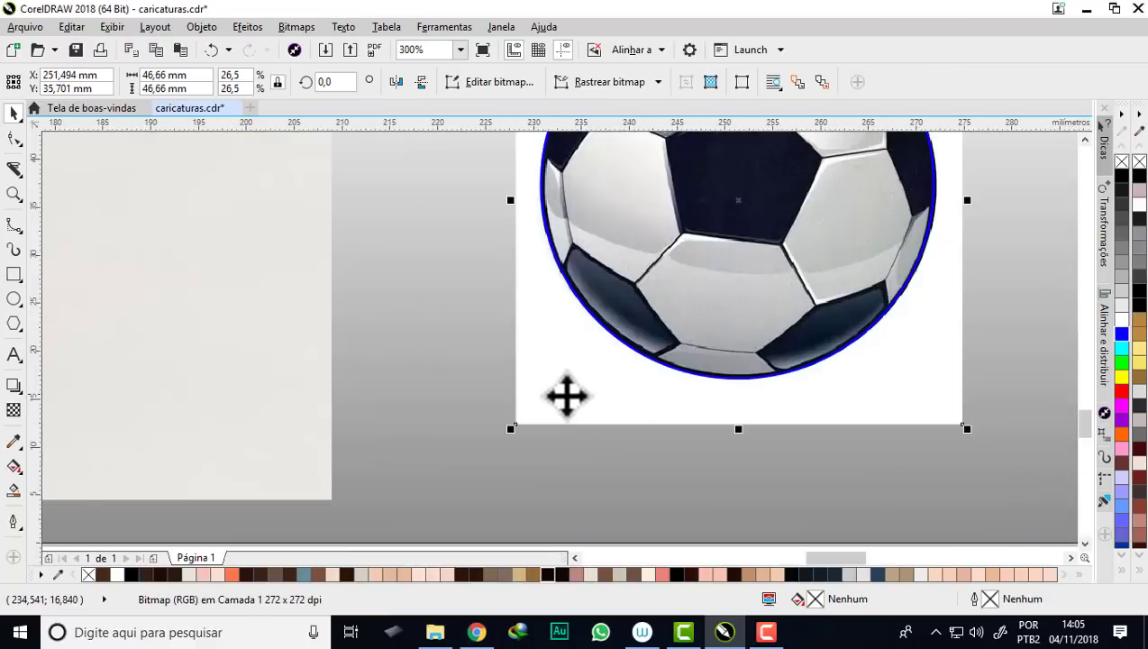
scroll(567, 397, "down", 2)
right_click(567, 397)
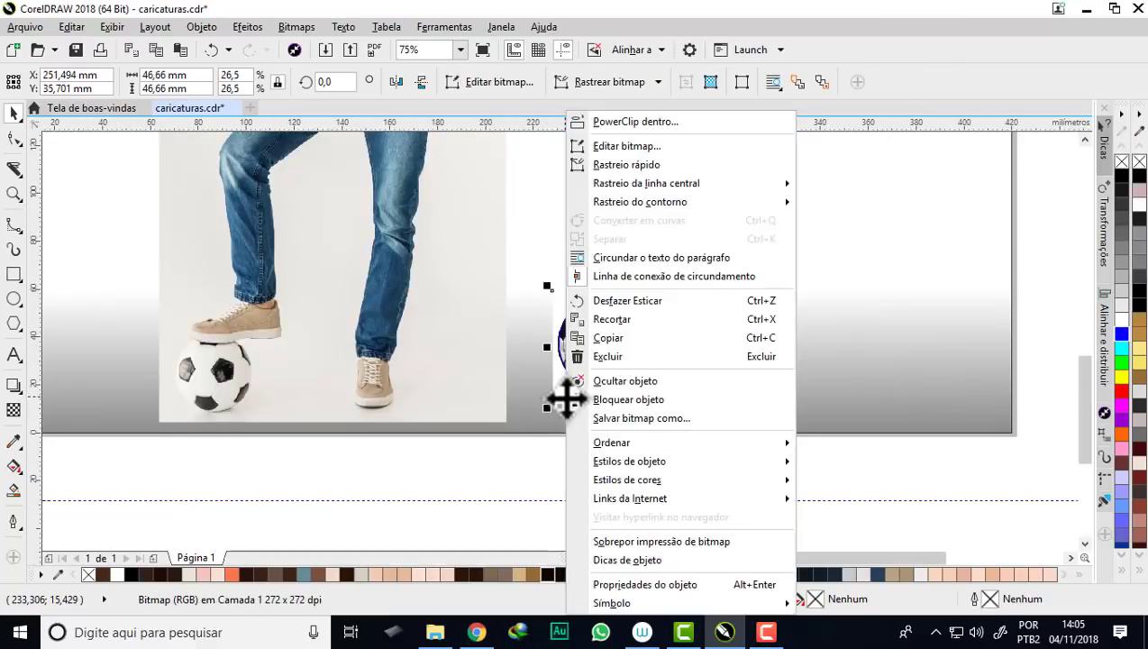
left_click(656, 120)
left_click(604, 353)
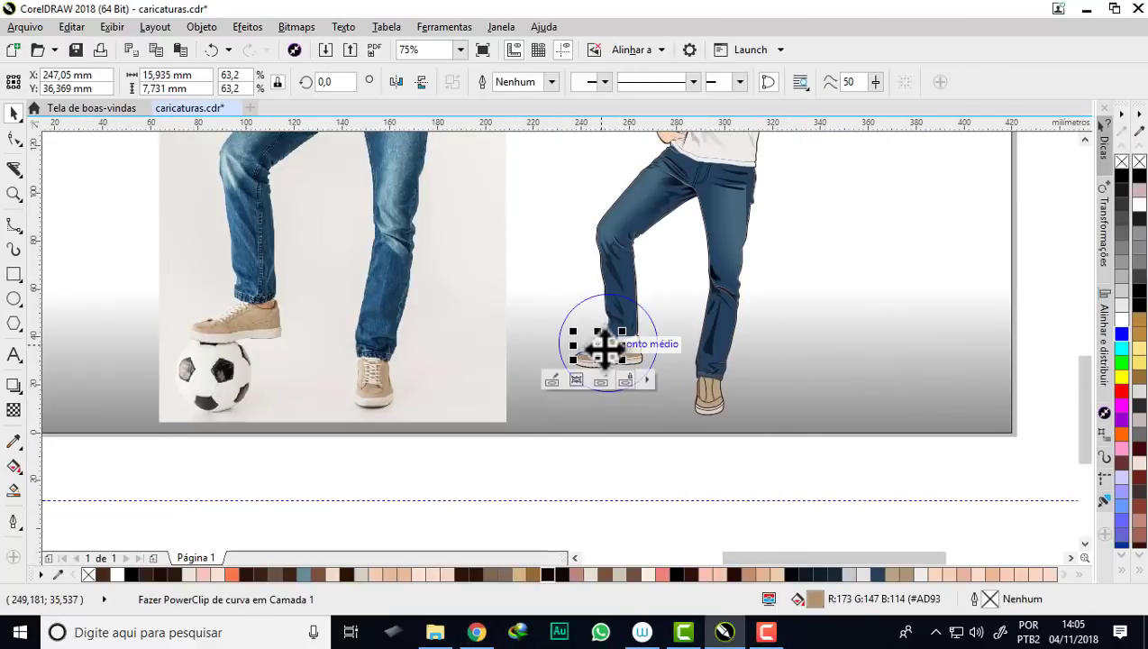
scroll(602, 347, "up", 2)
key("ctrl+z")
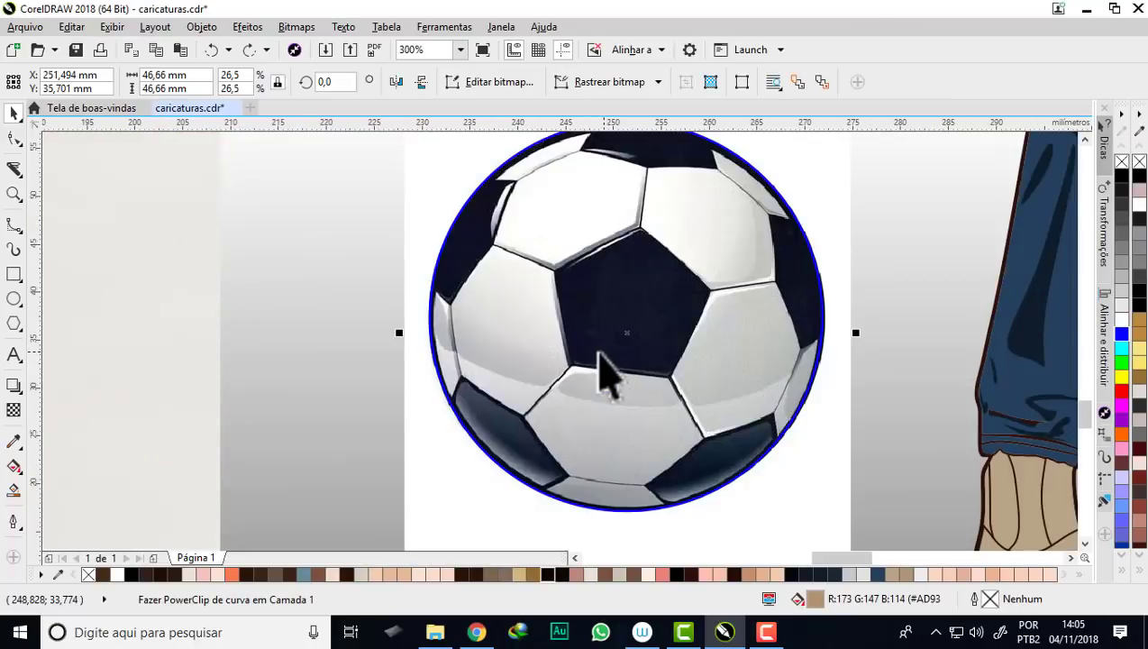
right_click(446, 475)
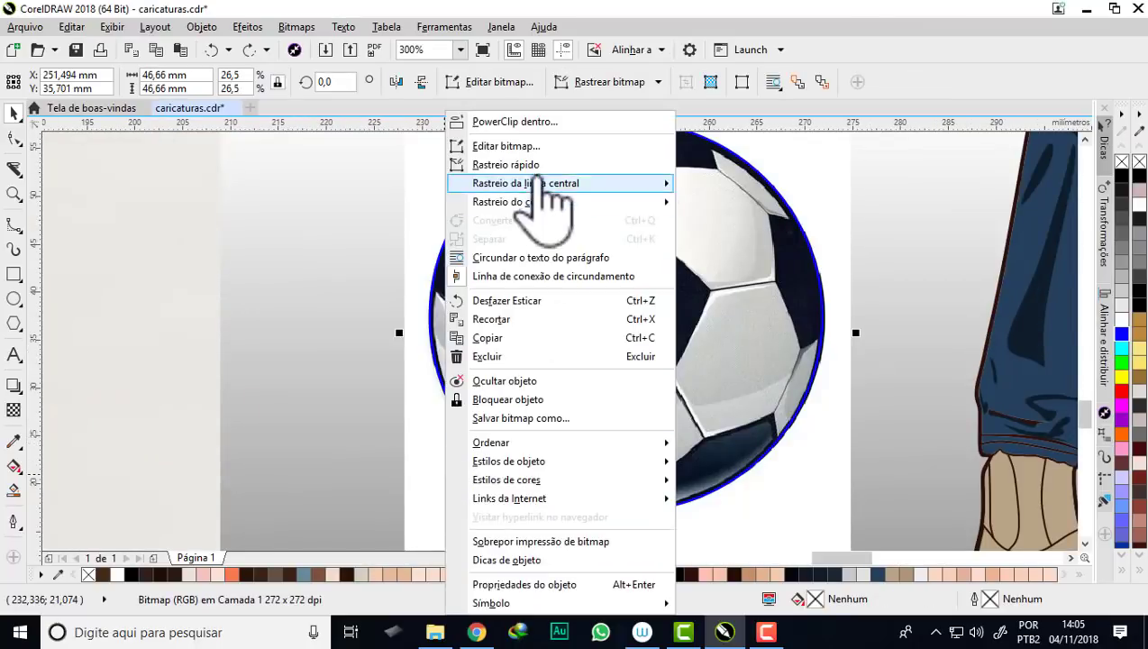
left_click(533, 118)
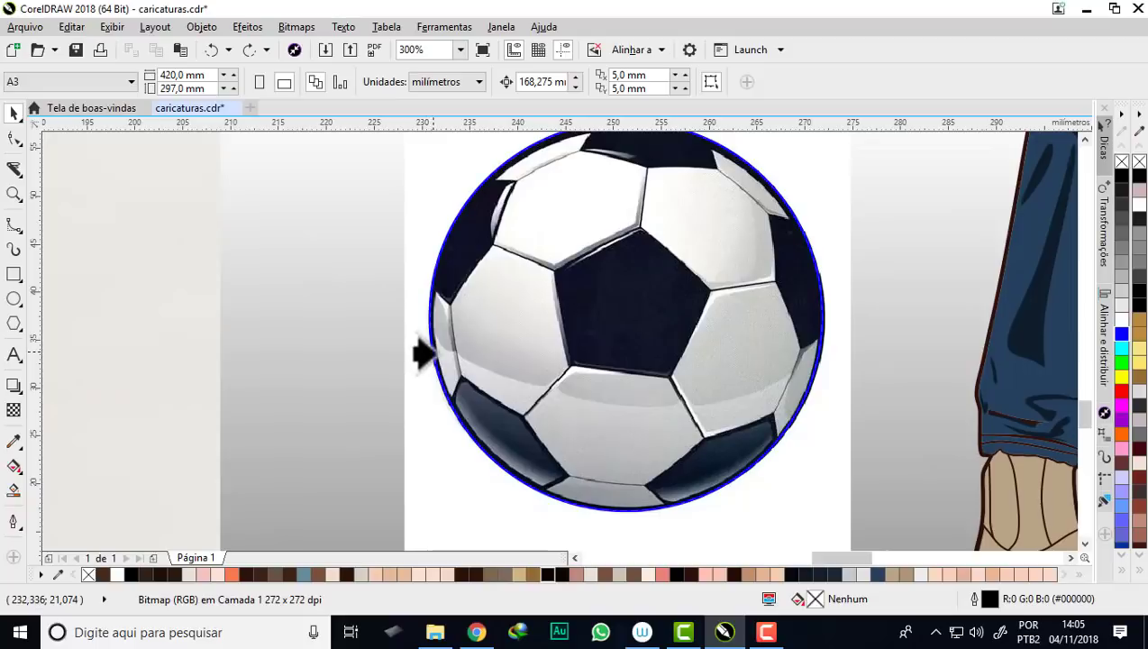
left_click(434, 354)
- Remove the circle's outline so only the round ball shows
scroll(520, 336, "down", 1)
scroll(604, 238, "up", 1)
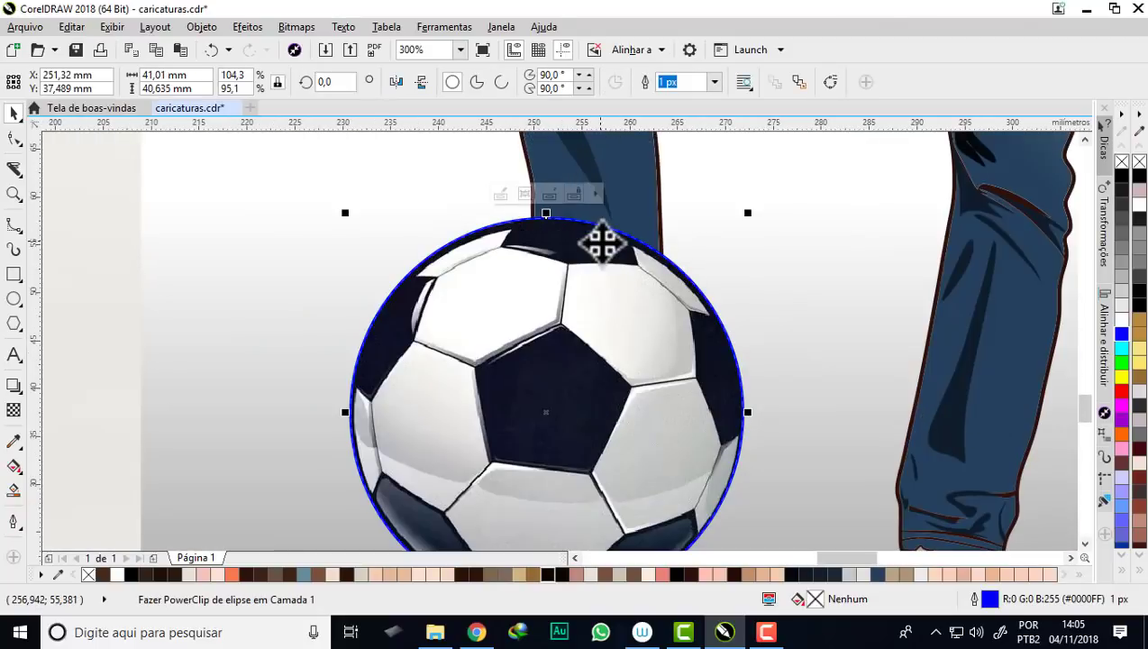
scroll(596, 236, "up", 1)
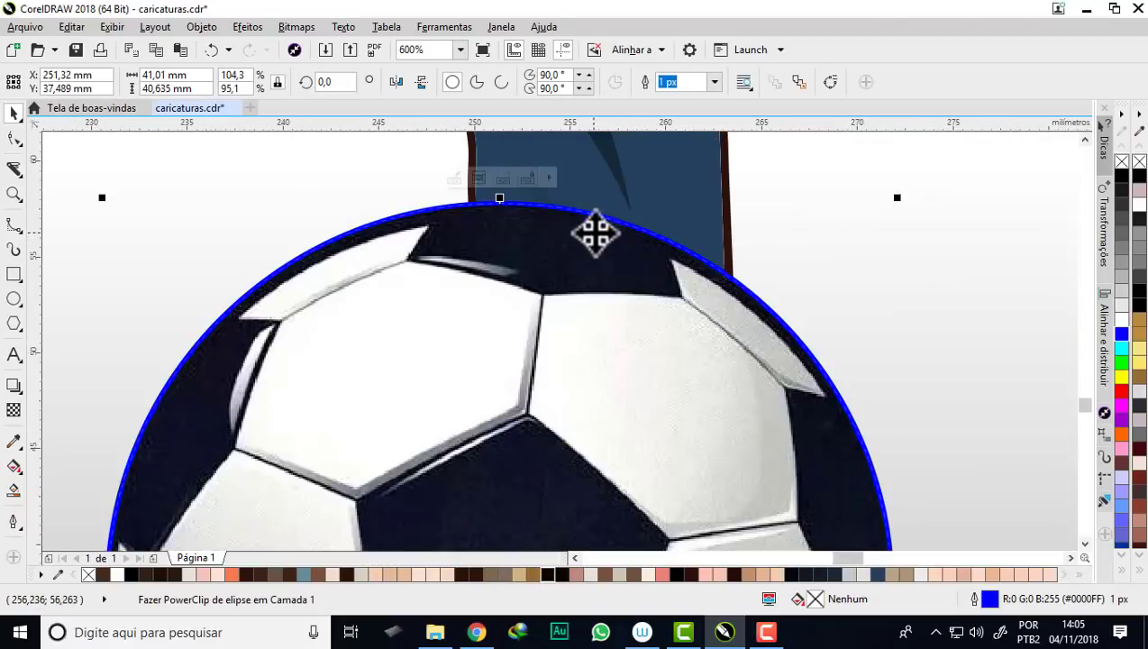
right_click(1137, 164)
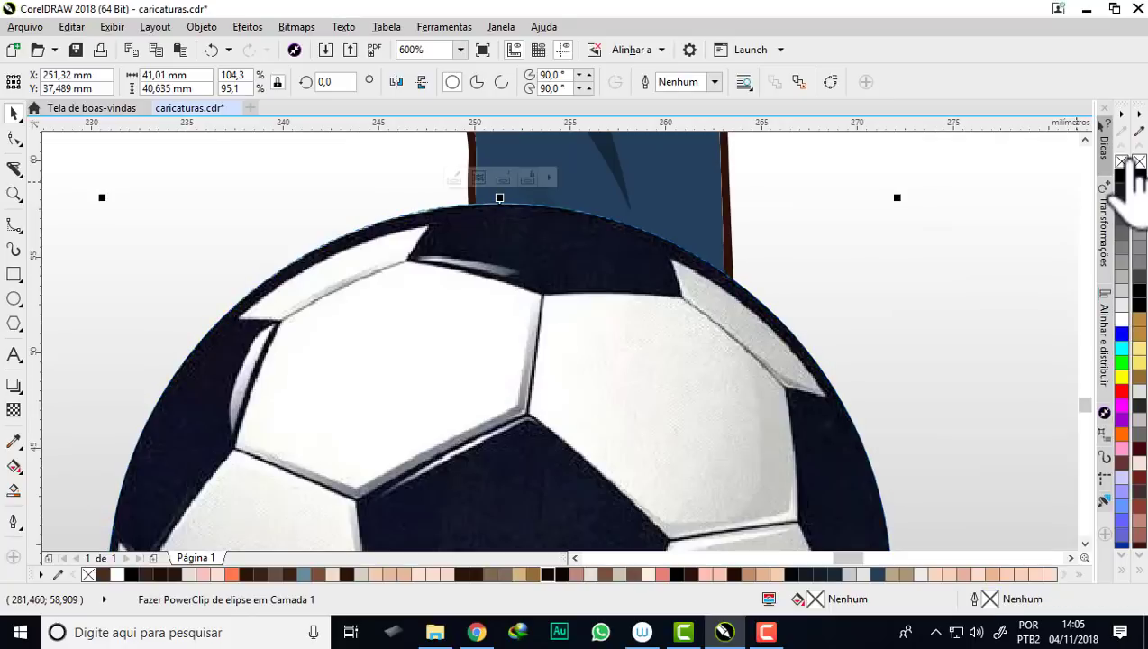
scroll(779, 263, "down", 1)
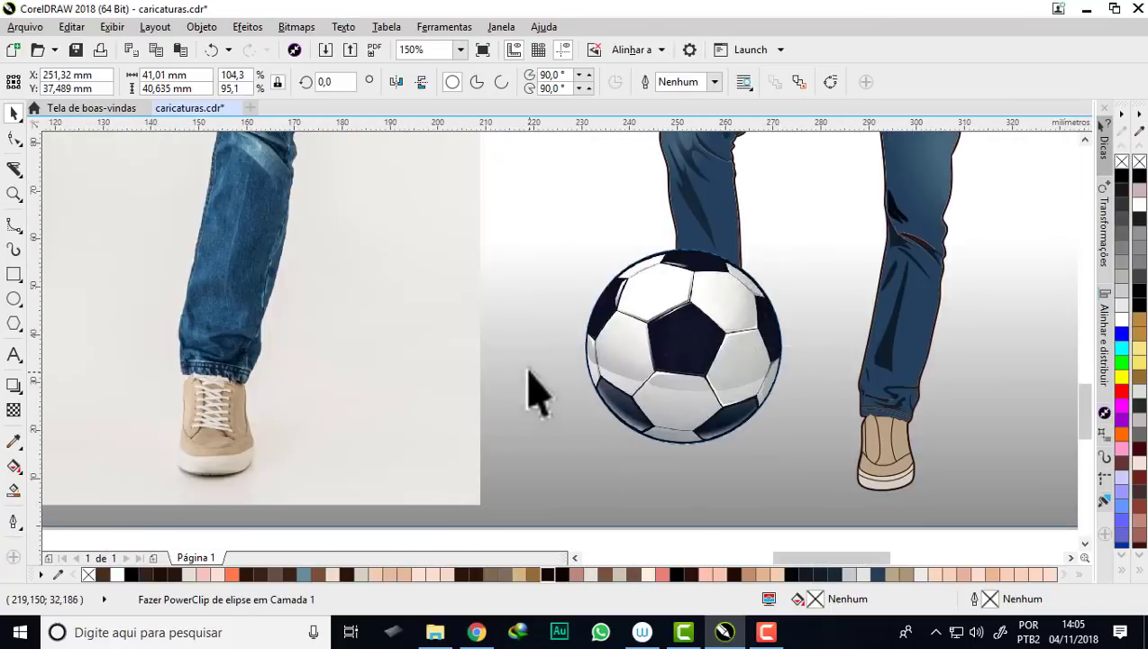
scroll(569, 346, "down", 1)
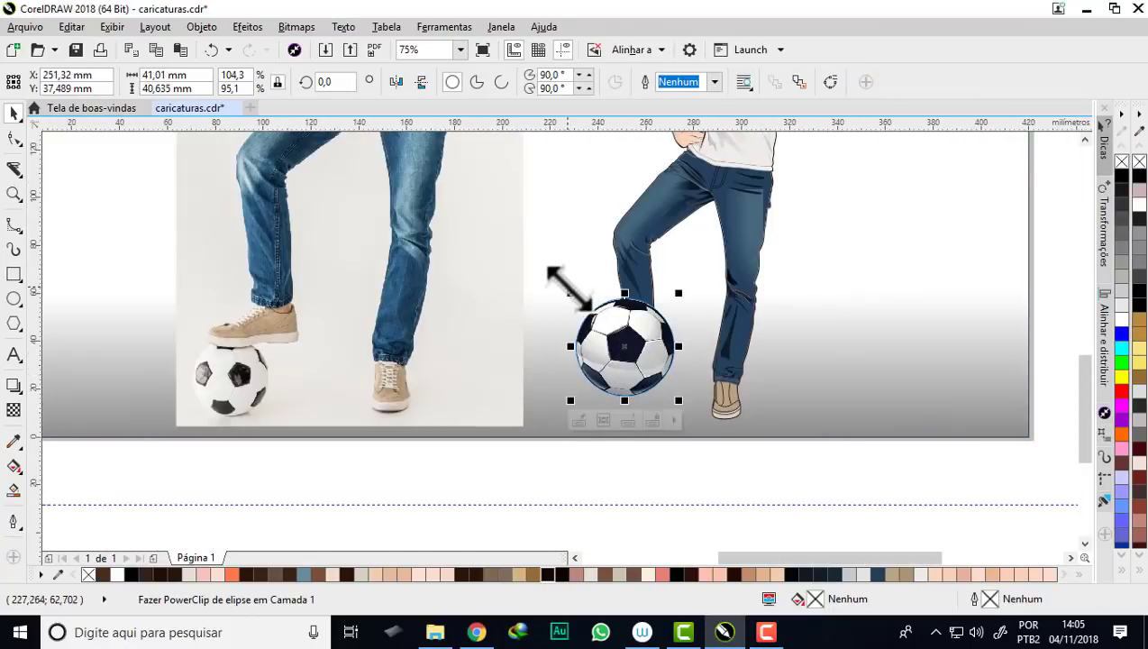
- Shrink the clipped ball and move it down toward the raised foot
left_click_drag(568, 288, 584, 307)
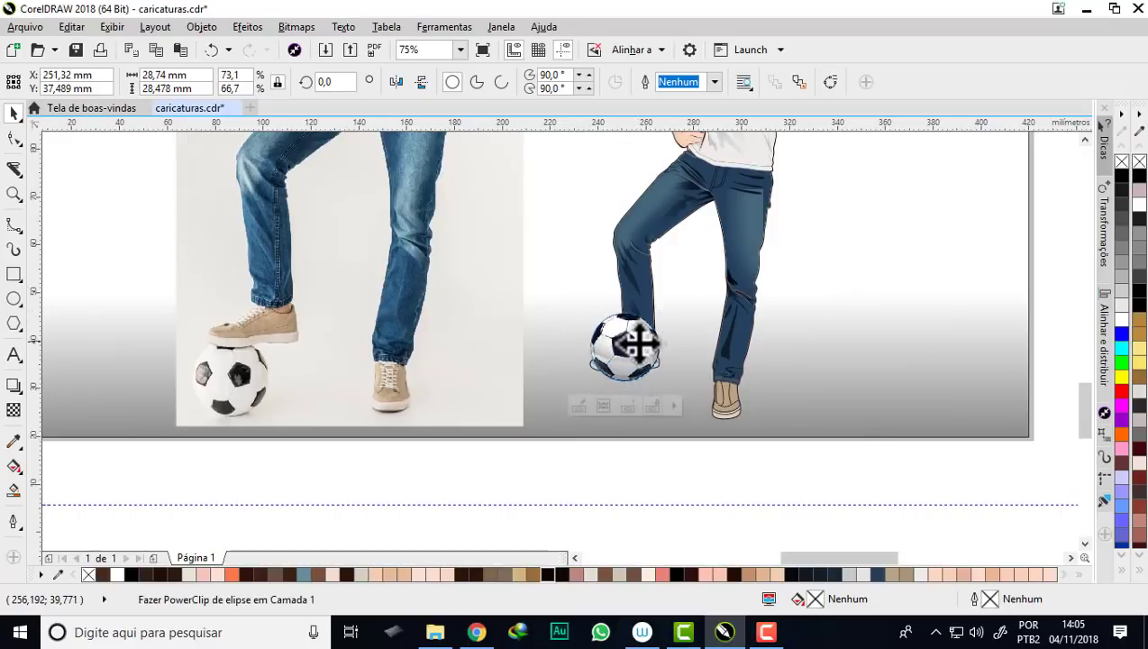
scroll(638, 343, "up", 1)
left_click_drag(616, 410, 637, 461)
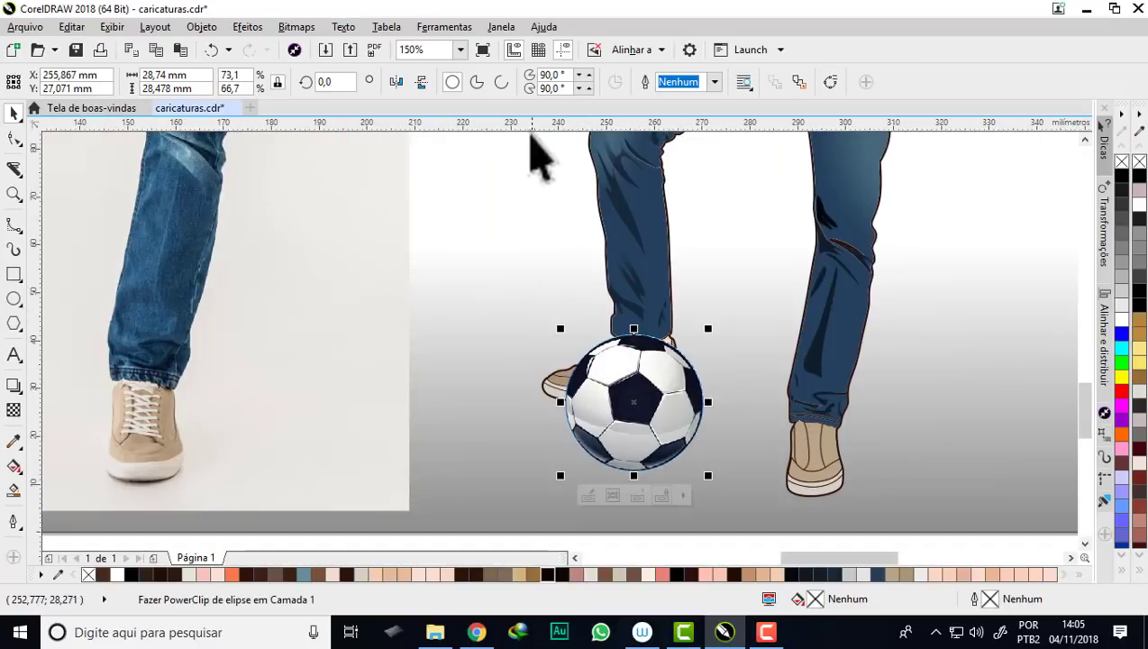
left_click(532, 457)
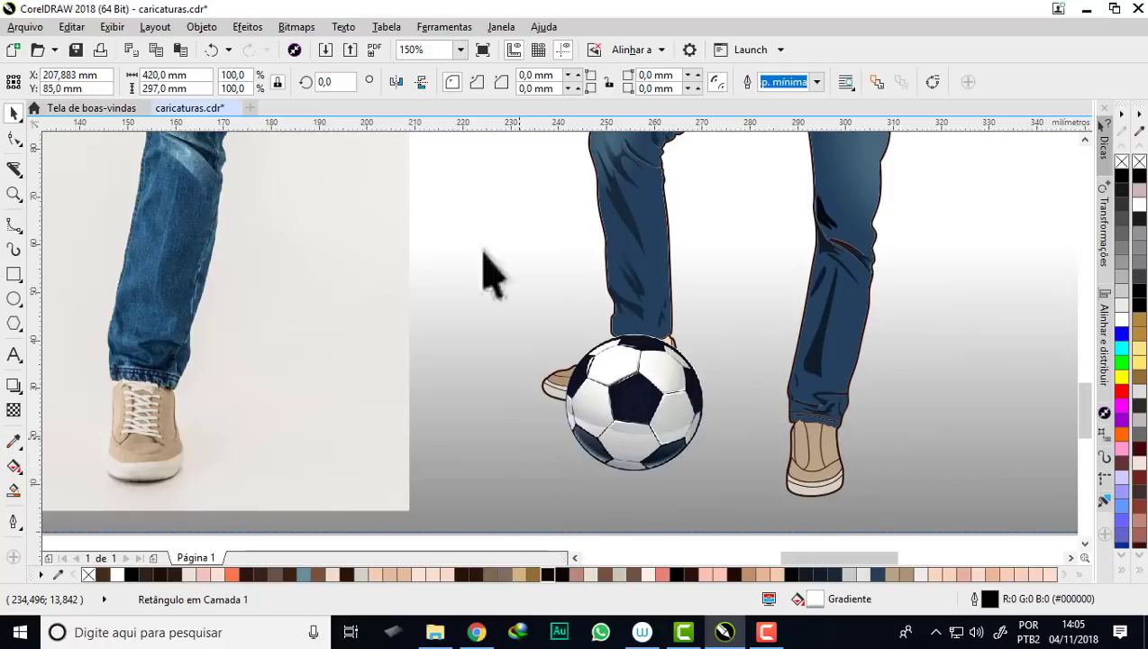
key("Delete")
key("ctrl+z")
- Add a horizontal guide near the page bottom and rest the ball on it
left_click_drag(496, 128, 470, 496)
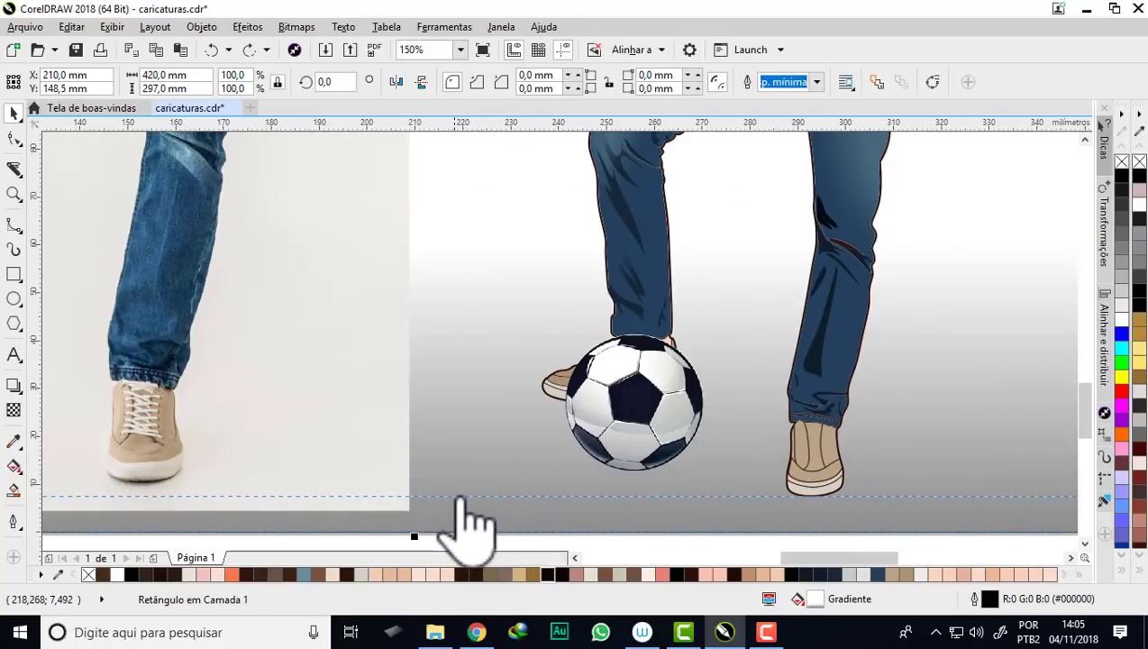
left_click(546, 497)
left_click(648, 446)
scroll(677, 459, "up", 1)
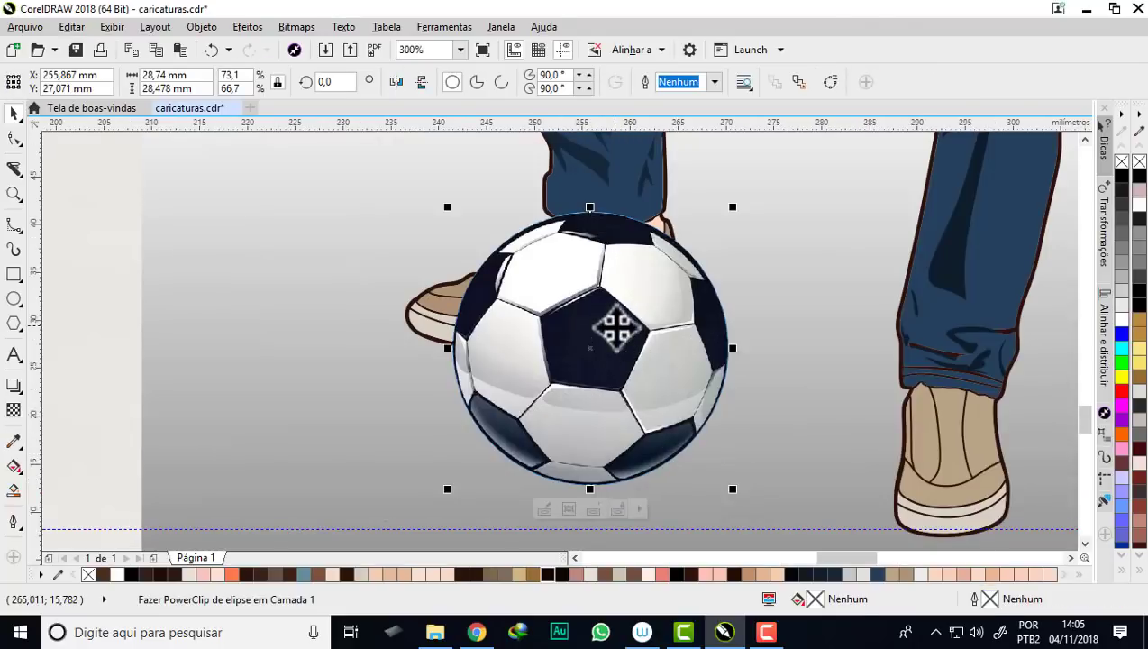
left_click_drag(616, 329, 577, 410)
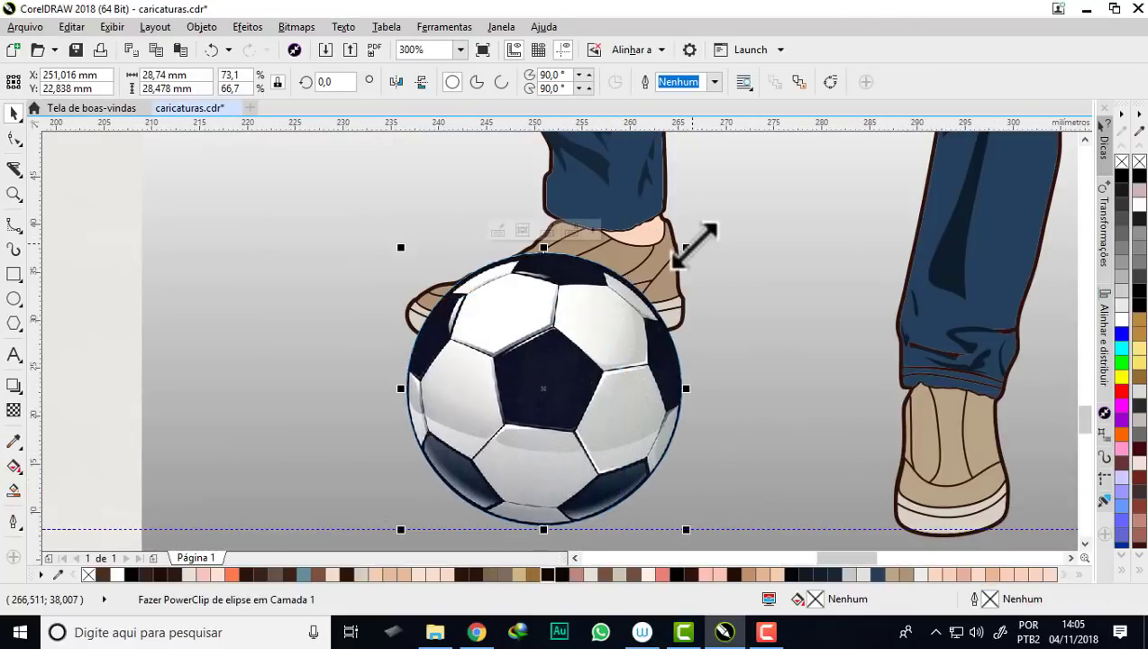
- Resize the ball to about 22.8 × 22.6 mm under the shoe and order it behind the shoe
left_click_drag(690, 244, 628, 306)
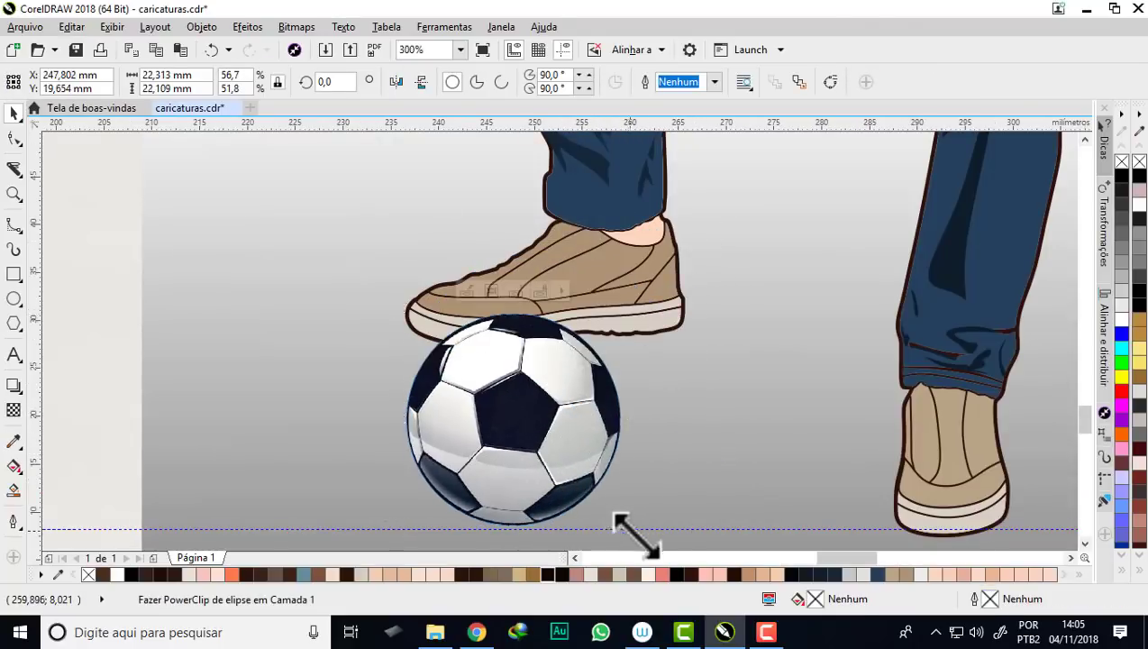
left_click_drag(636, 537, 629, 533)
left_click_drag(550, 461, 531, 328)
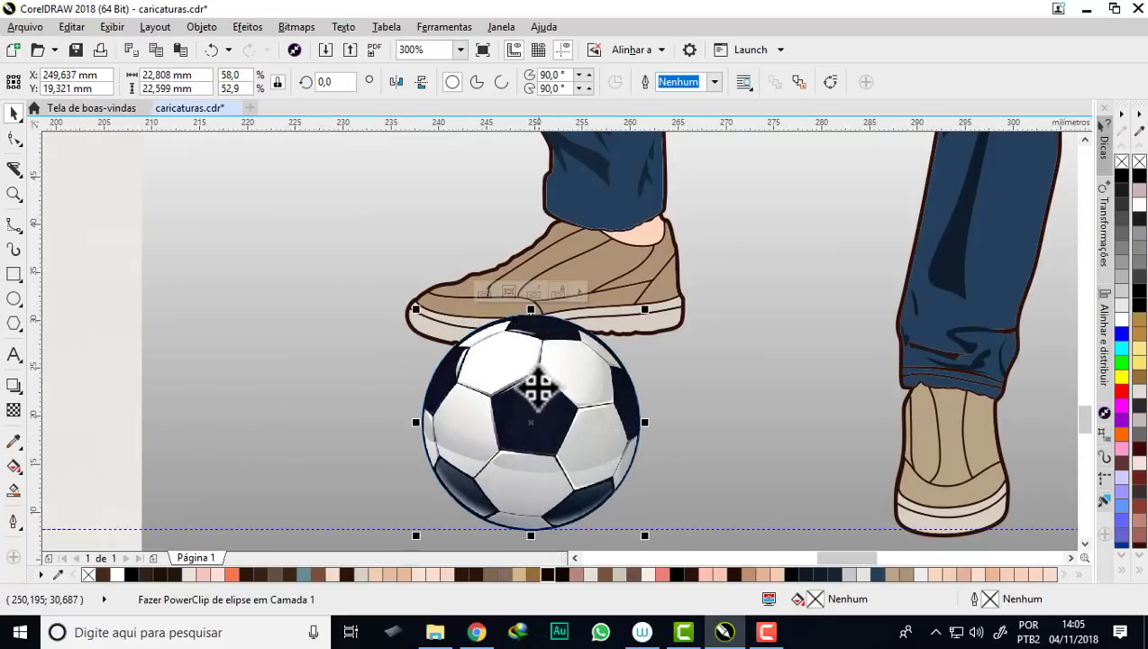
left_click(202, 26)
mouse_move(271, 276)
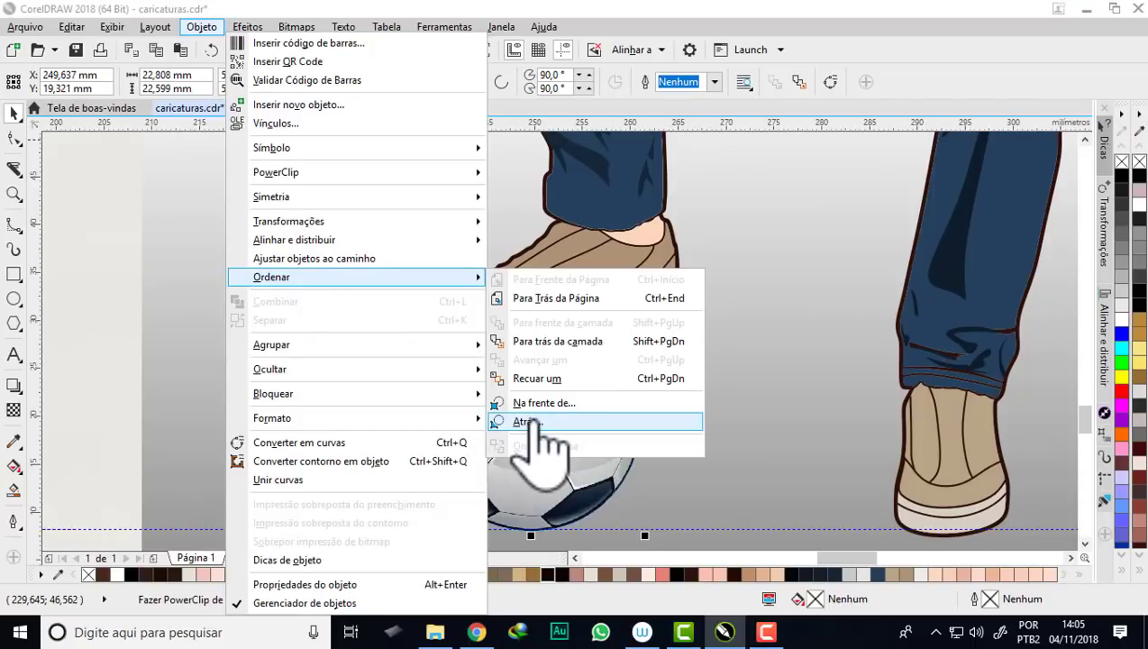
left_click(528, 422)
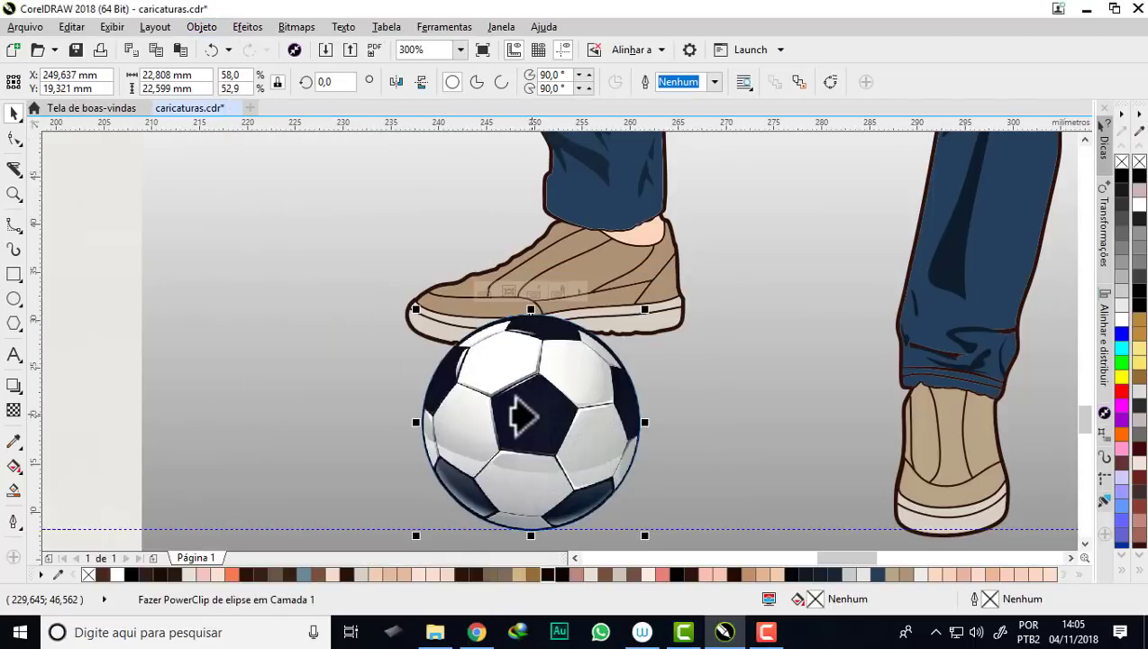
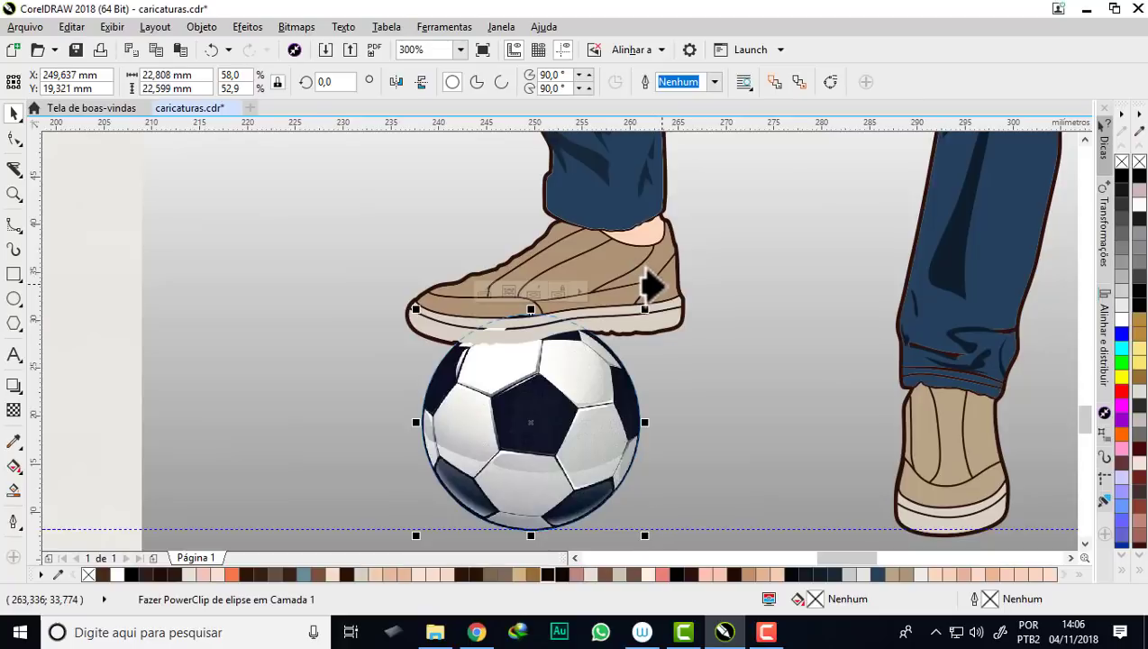
- Drag the soccer ball down onto the ground guideline beneath the raised shoe, then deselect
left_click(19, 118)
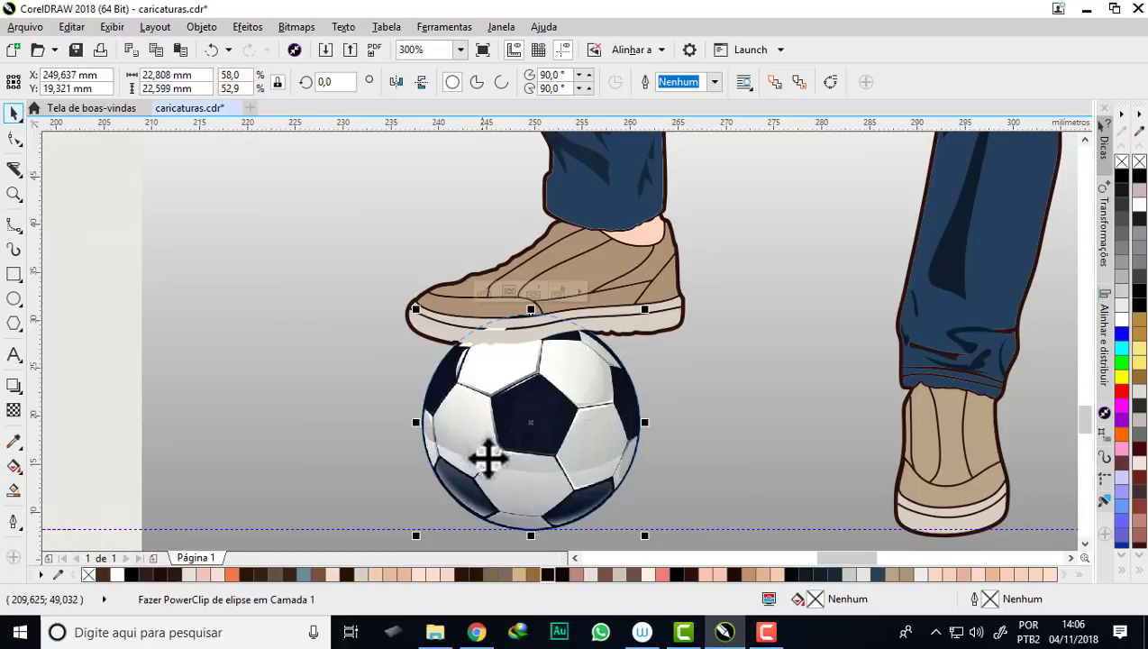
left_click(532, 401)
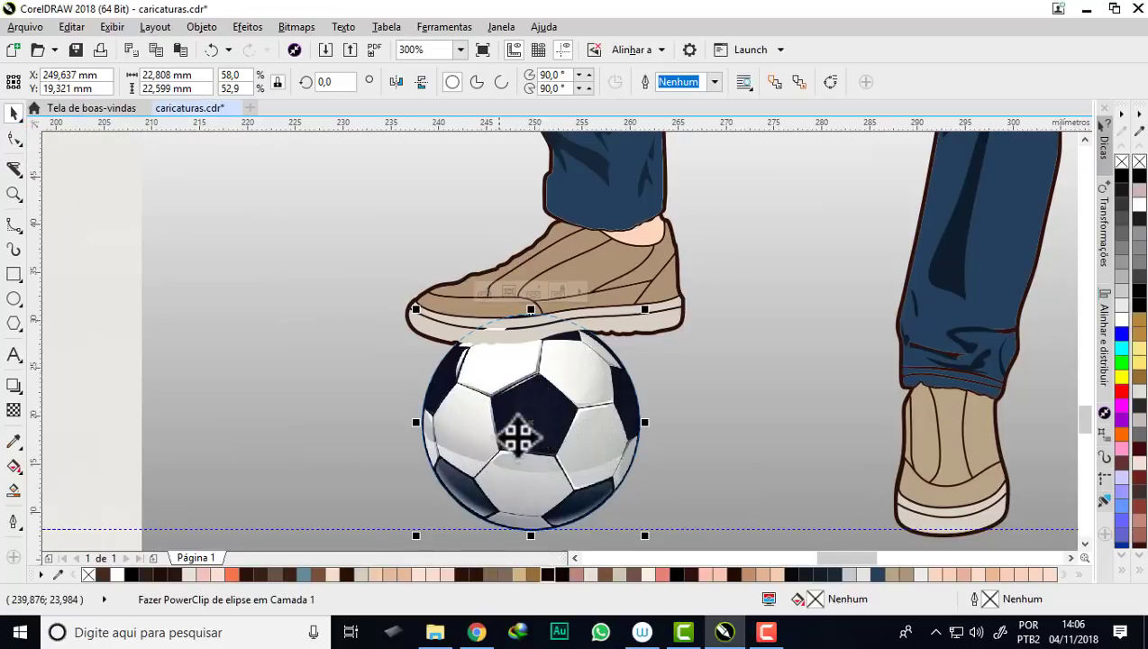
left_click_drag(518, 431, 539, 461)
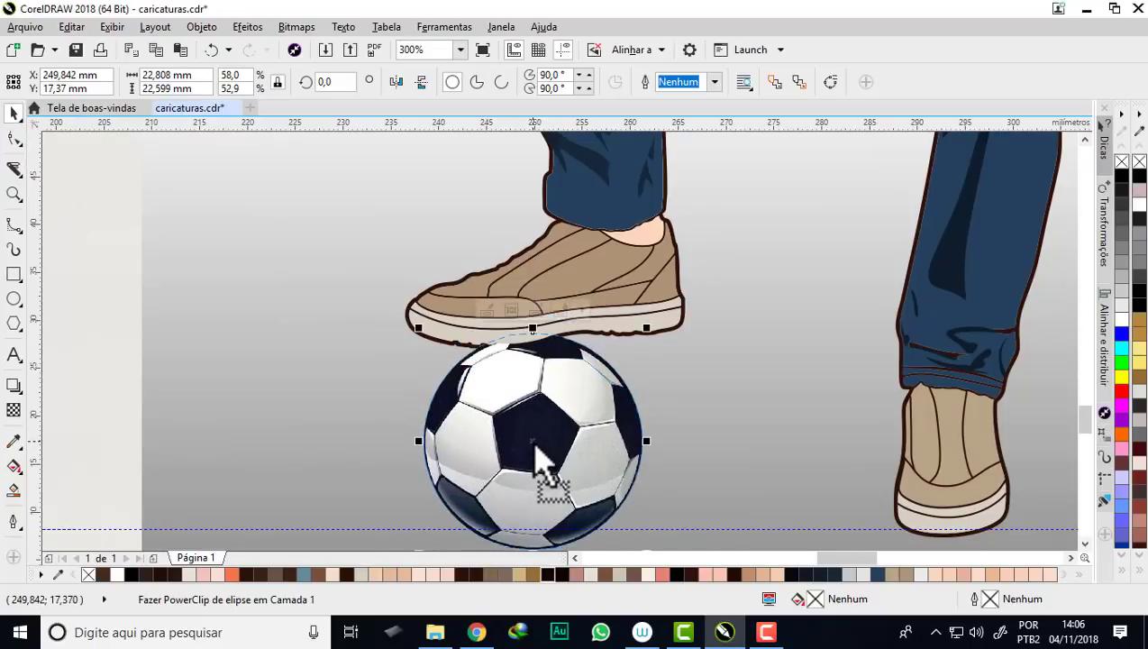
scroll(514, 347, "down", 1)
scroll(518, 406, "down", 1)
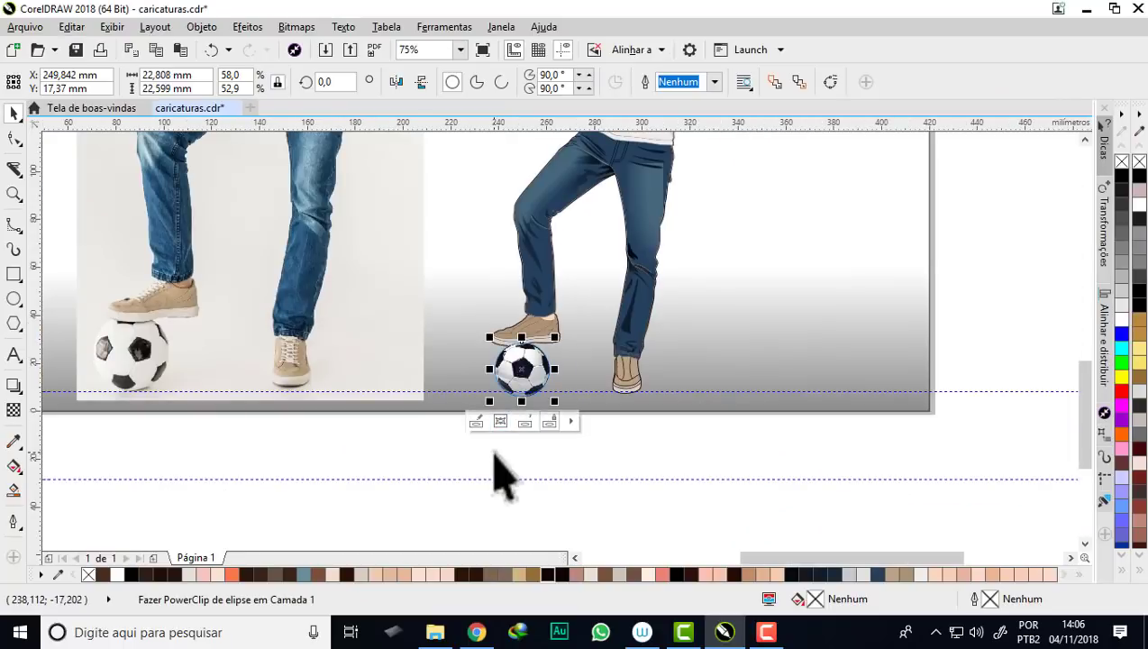
left_click(514, 451)
scroll(509, 374, "up", 1)
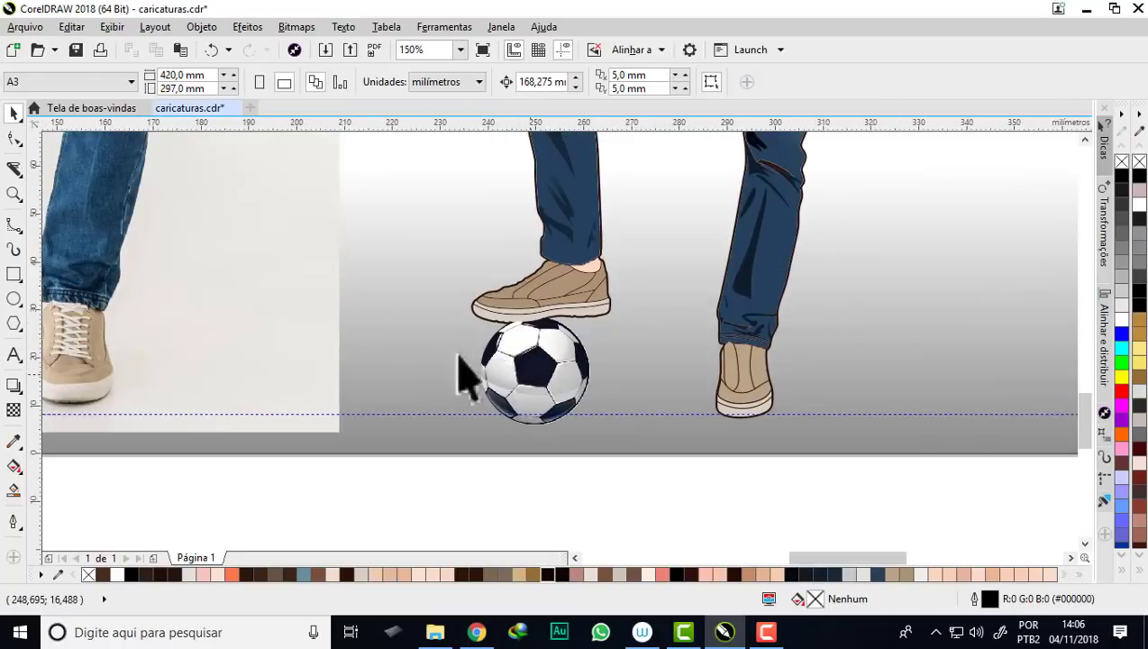
- Draw a flat ellipse under the ball with 70% grey fill, no outline, and linear transparency
left_click(14, 299)
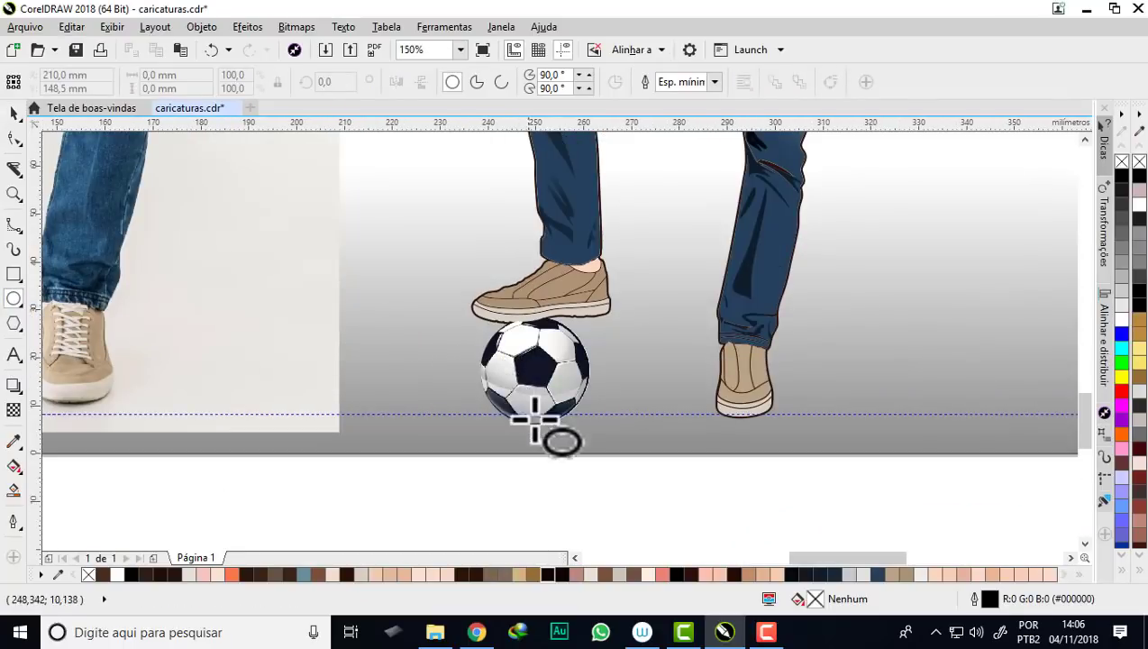
scroll(535, 418, "up", 1)
left_click_drag(376, 371, 667, 454)
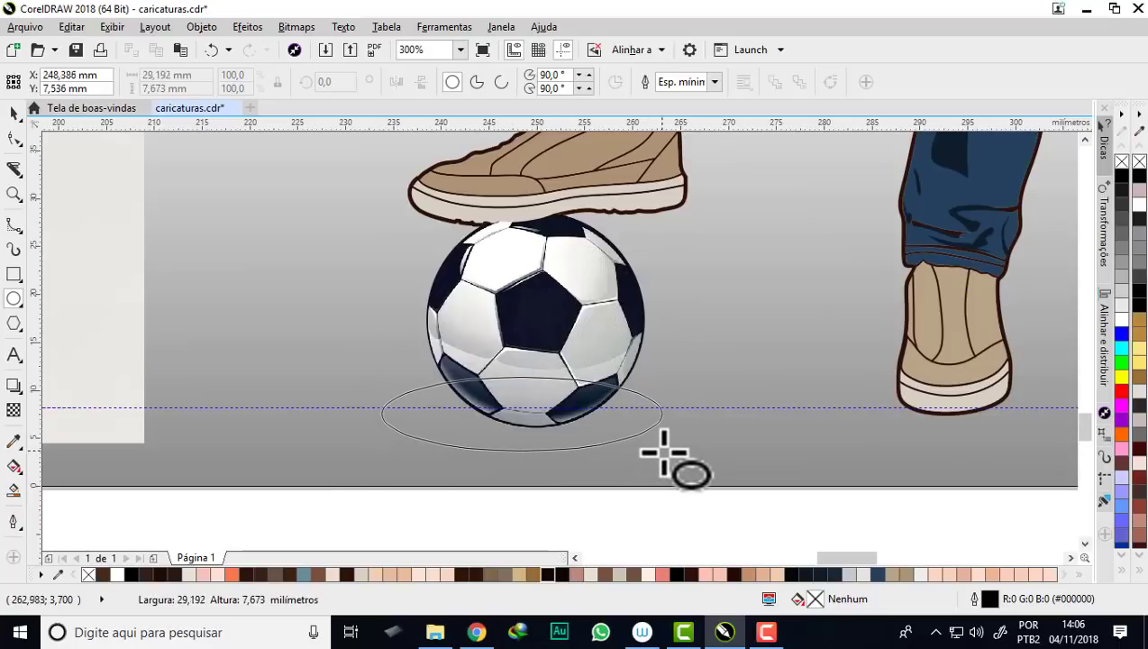
scroll(515, 397, "down", 1)
scroll(509, 410, "up", 1)
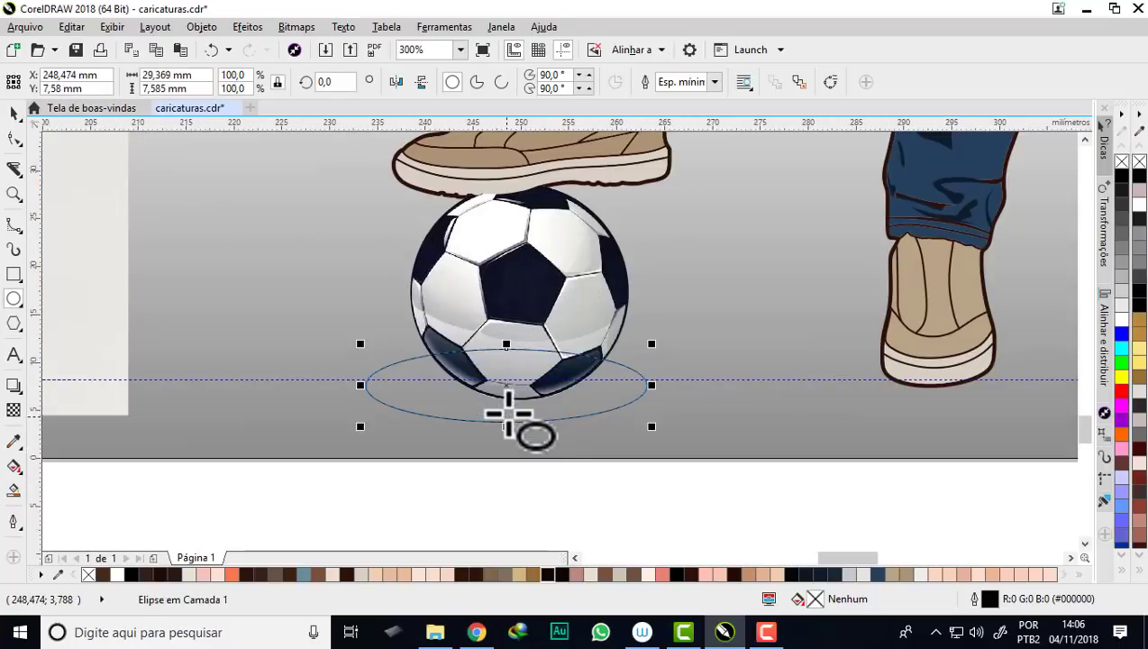
left_click(1128, 270)
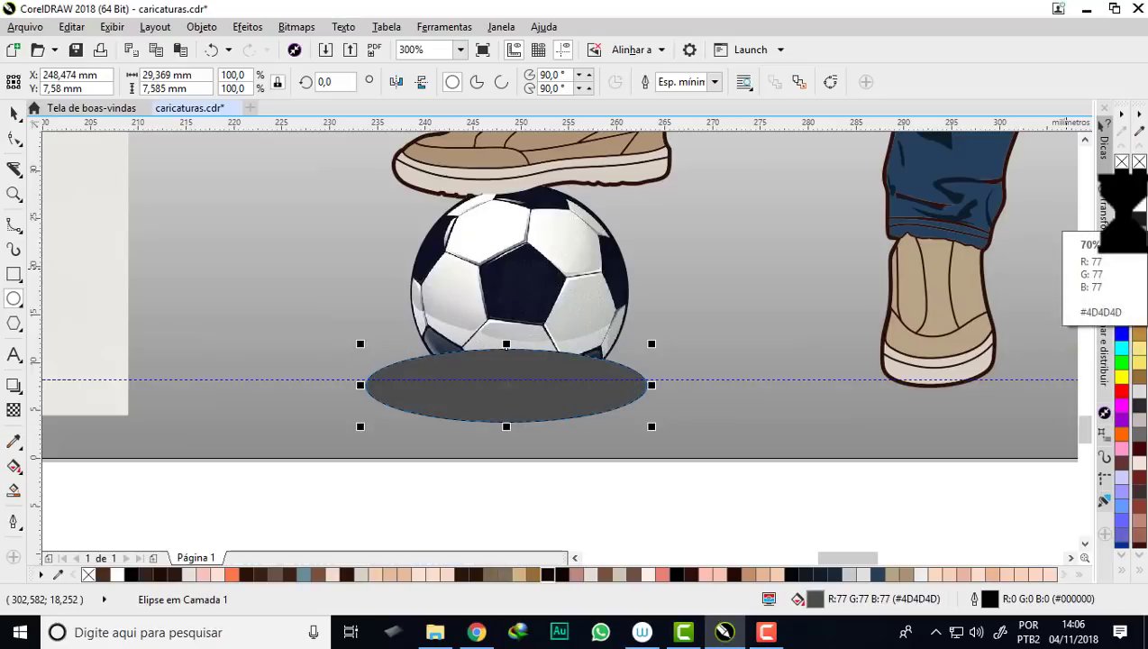
right_click(1121, 162)
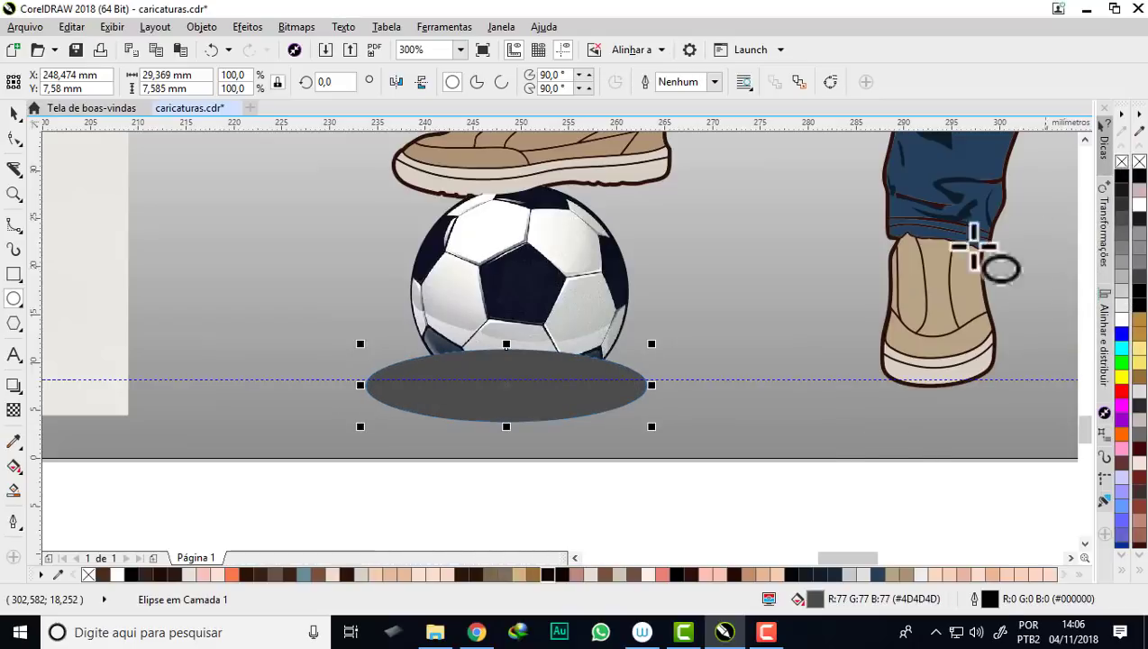
left_click(14, 410)
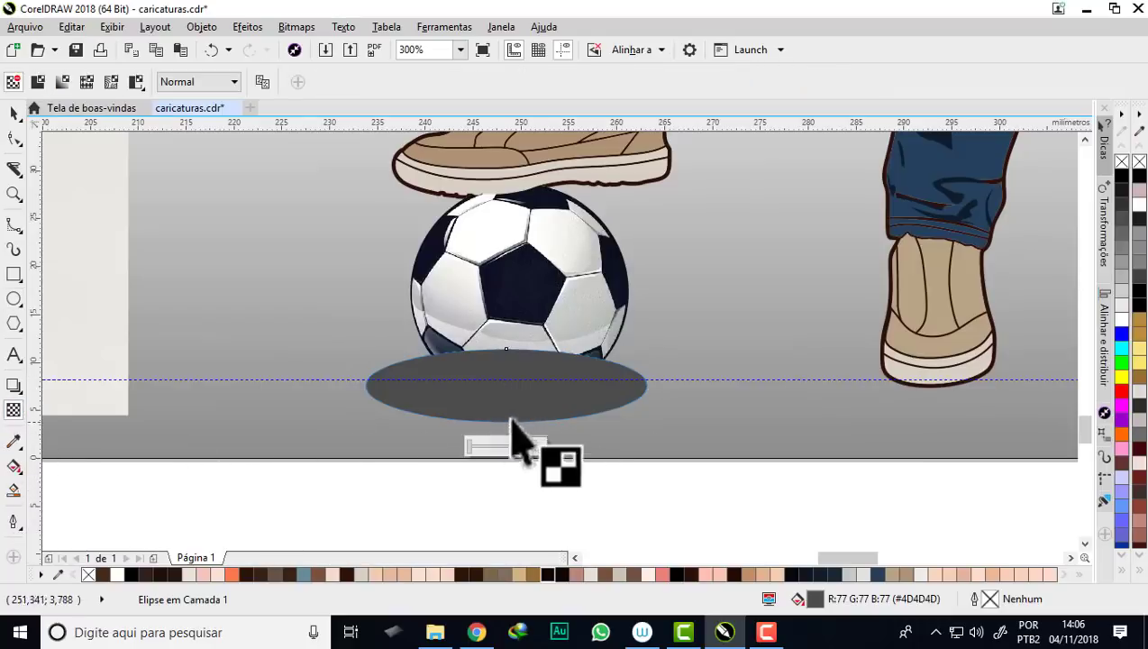
mouse_move(446, 400)
left_mouse_down()
mouse_move(729, 393)
mouse_move(710, 389)
left_mouse_up()
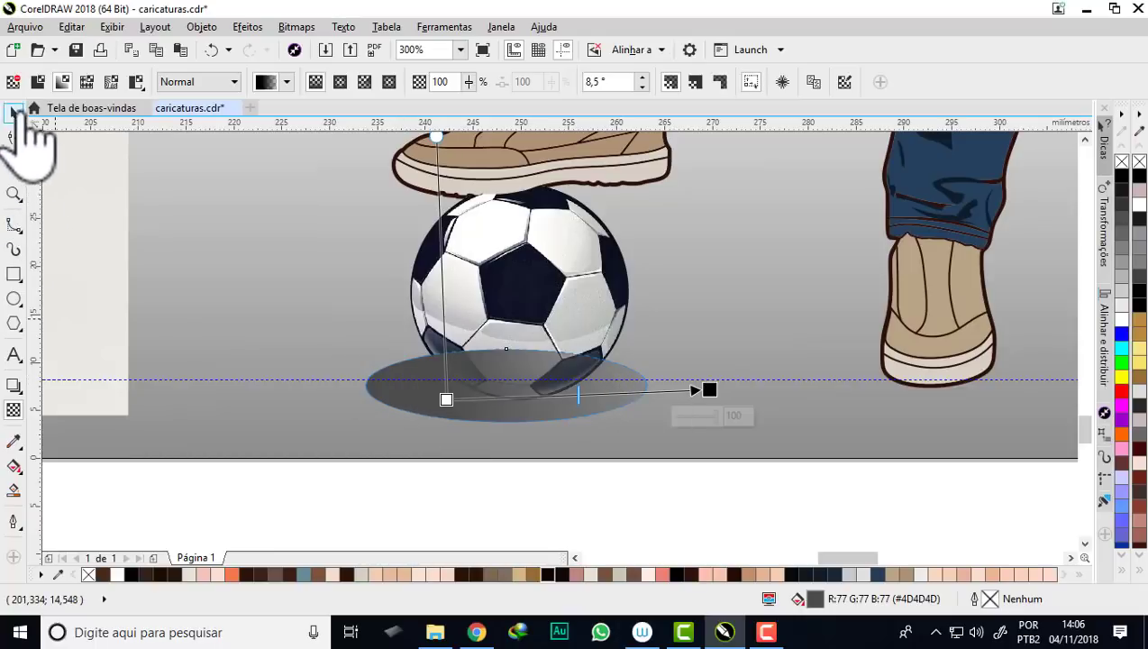
- Place the shadow ellipse behind the soccer ball using Order > Behind
left_click(15, 113)
right_click(476, 407)
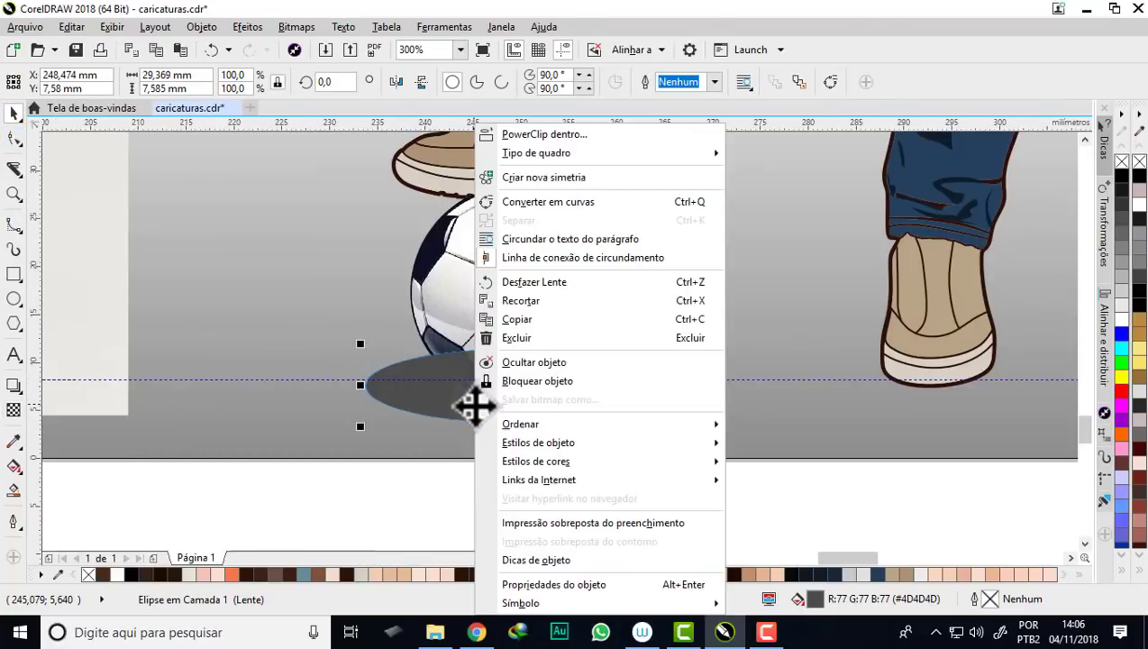
left_click(203, 29)
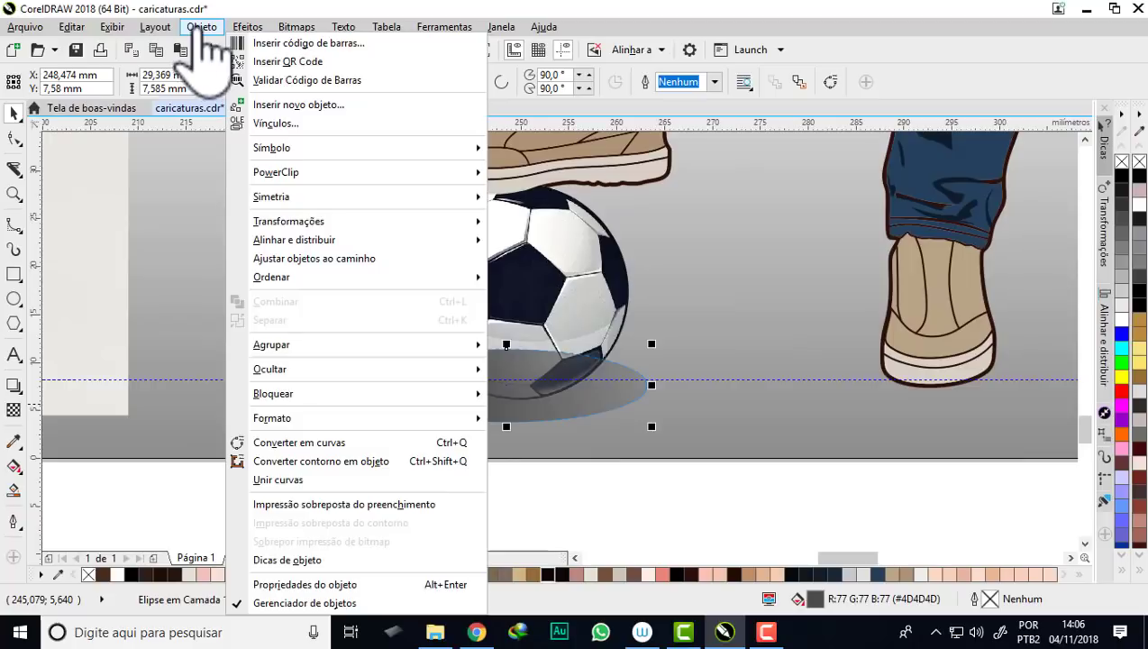
mouse_move(272, 277)
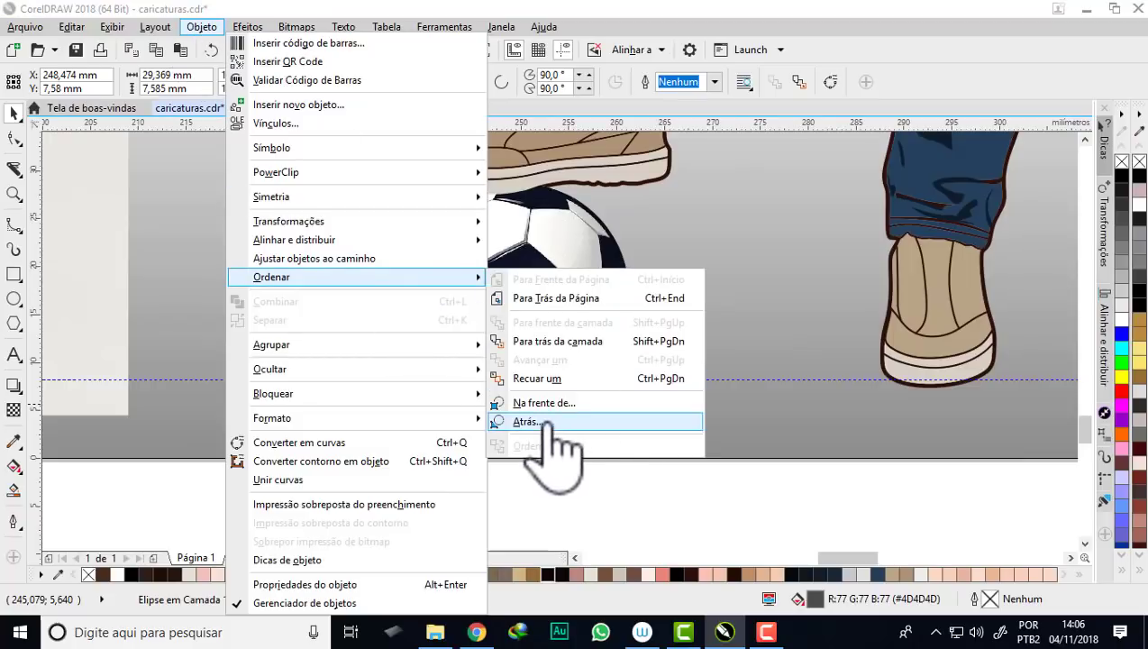
left_click(546, 422)
left_click(518, 259)
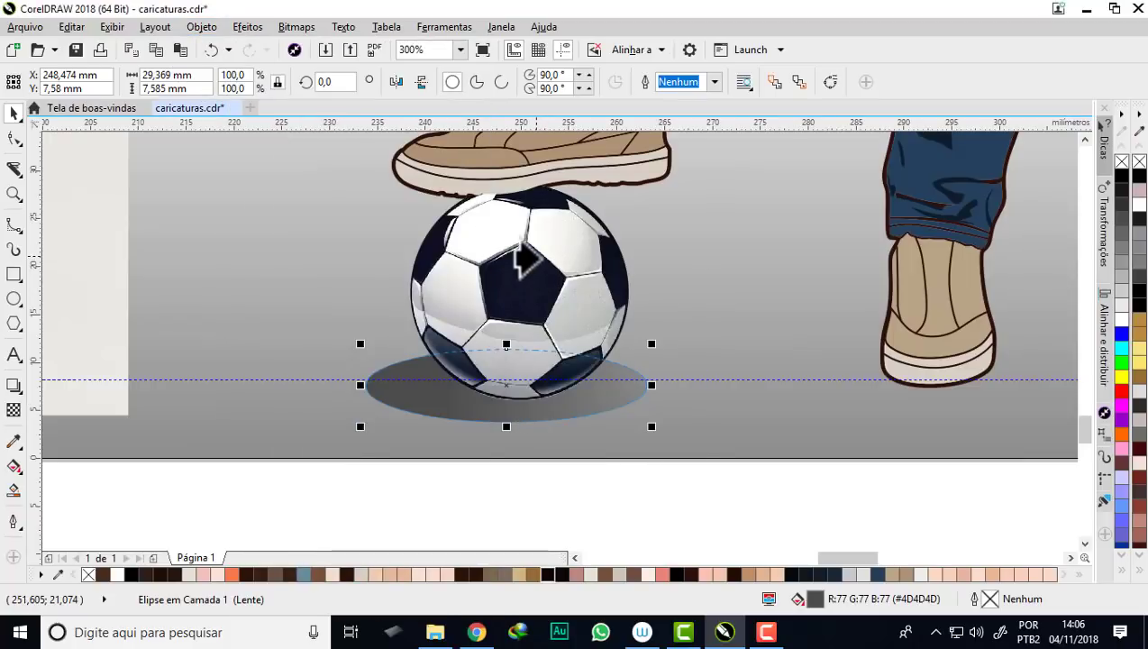
left_click(522, 512)
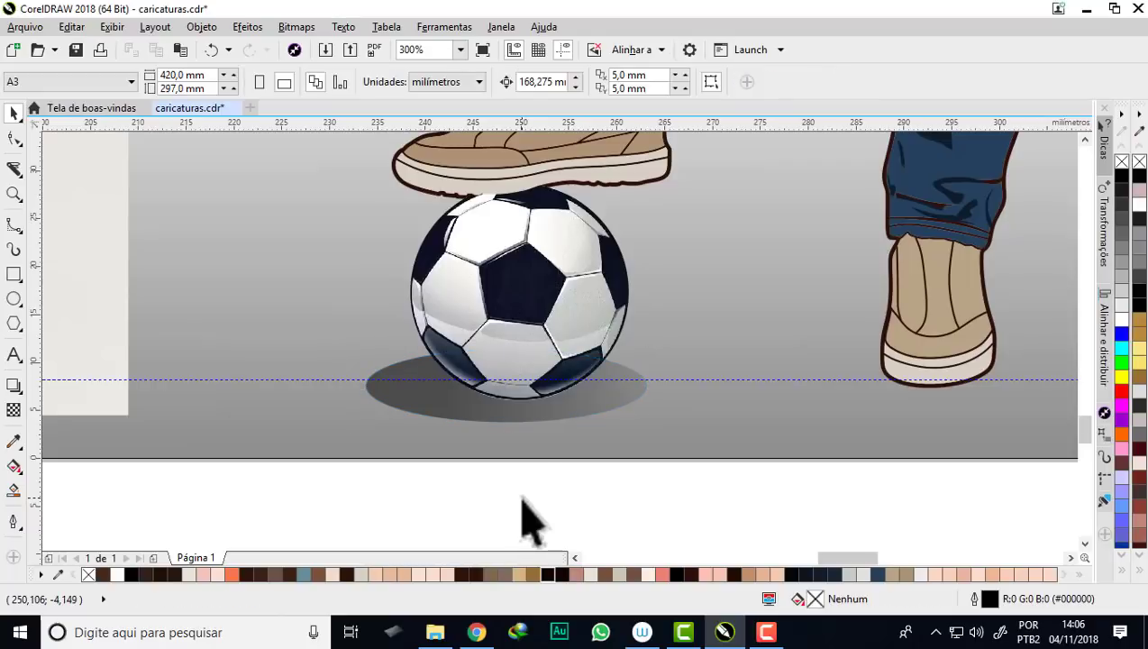
left_click(529, 419)
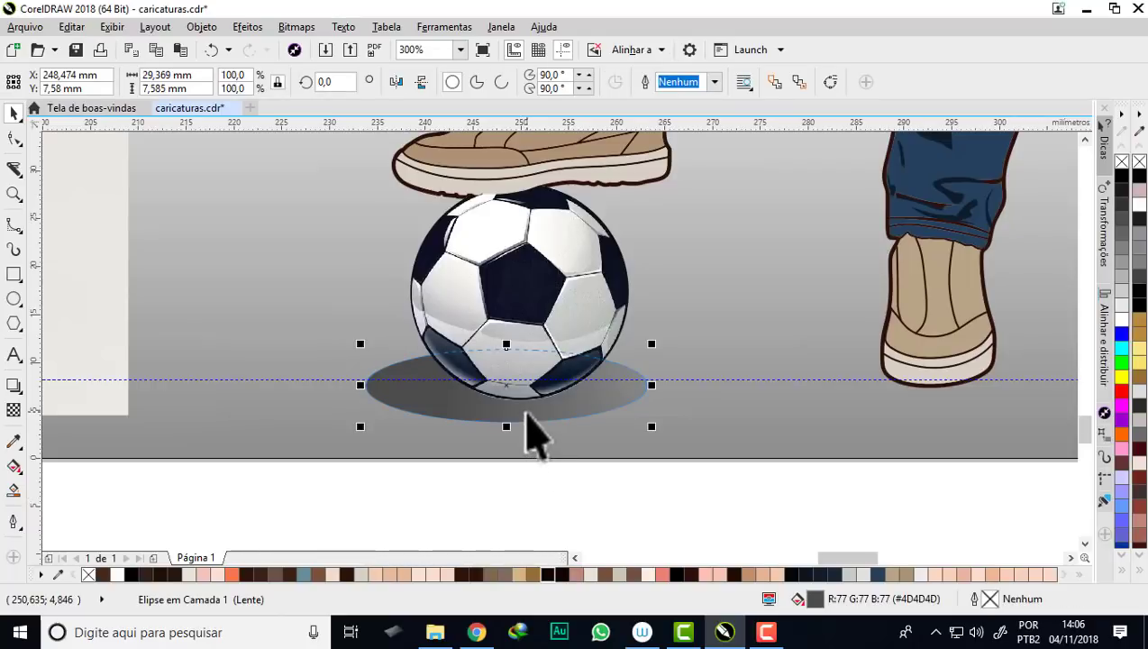
- Undo, then send the shadow ellipse to back and forward one level above the background
key("ctrl+Page_Up")
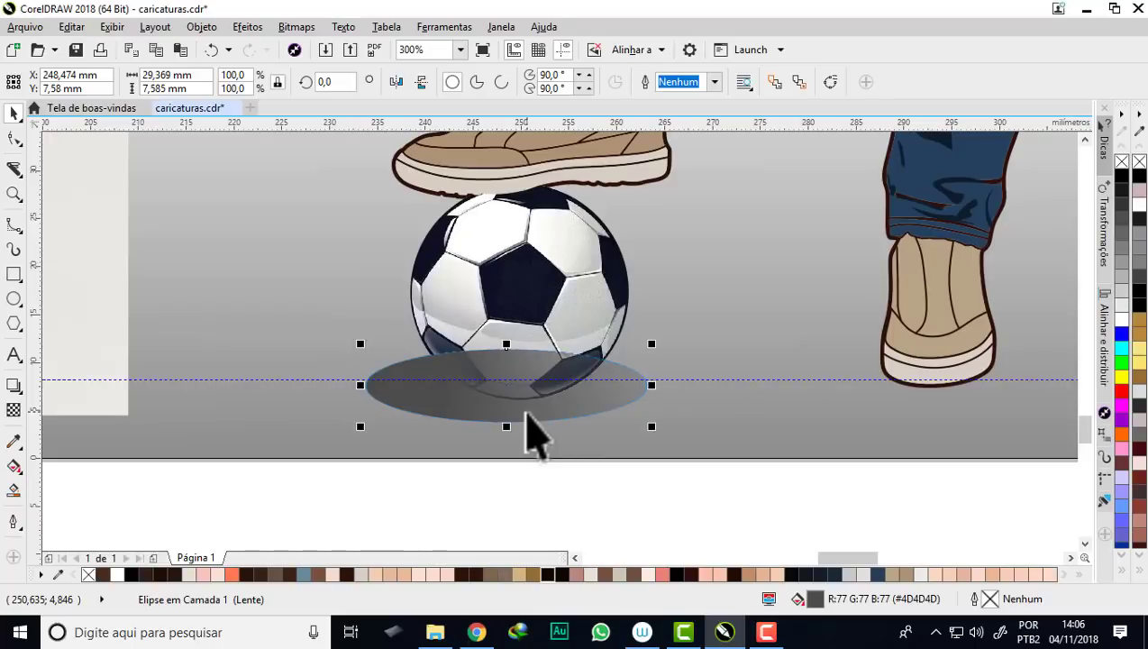
key("shift+Page_Down")
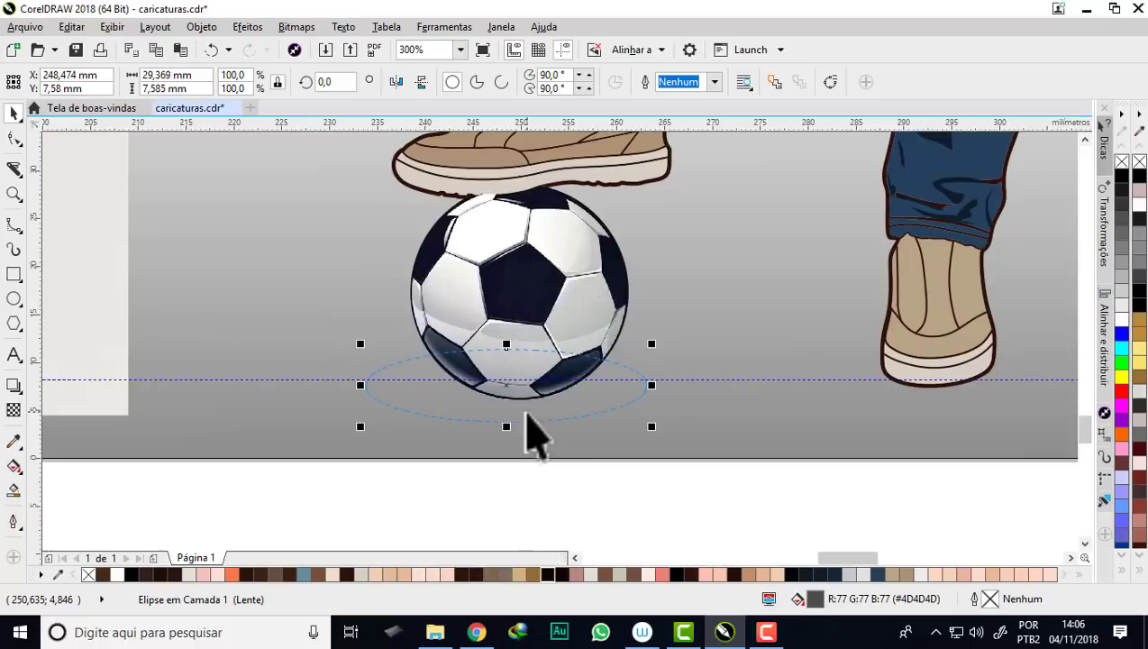
key("ctrl+Page_Up")
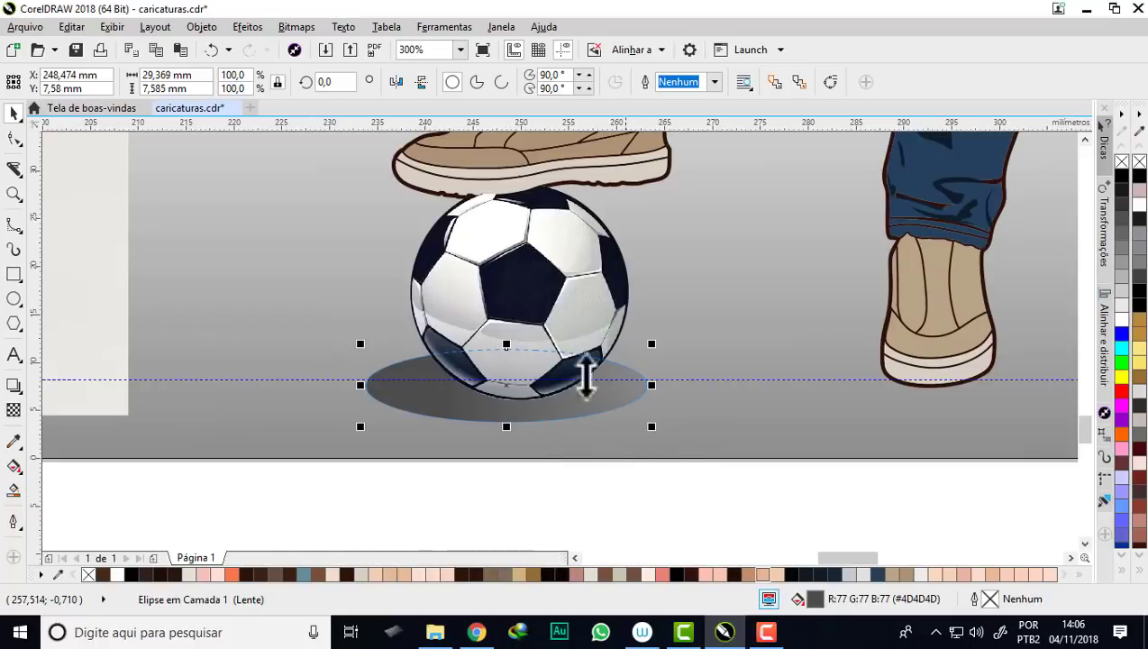
scroll(539, 317, "down", 1)
left_click(556, 464)
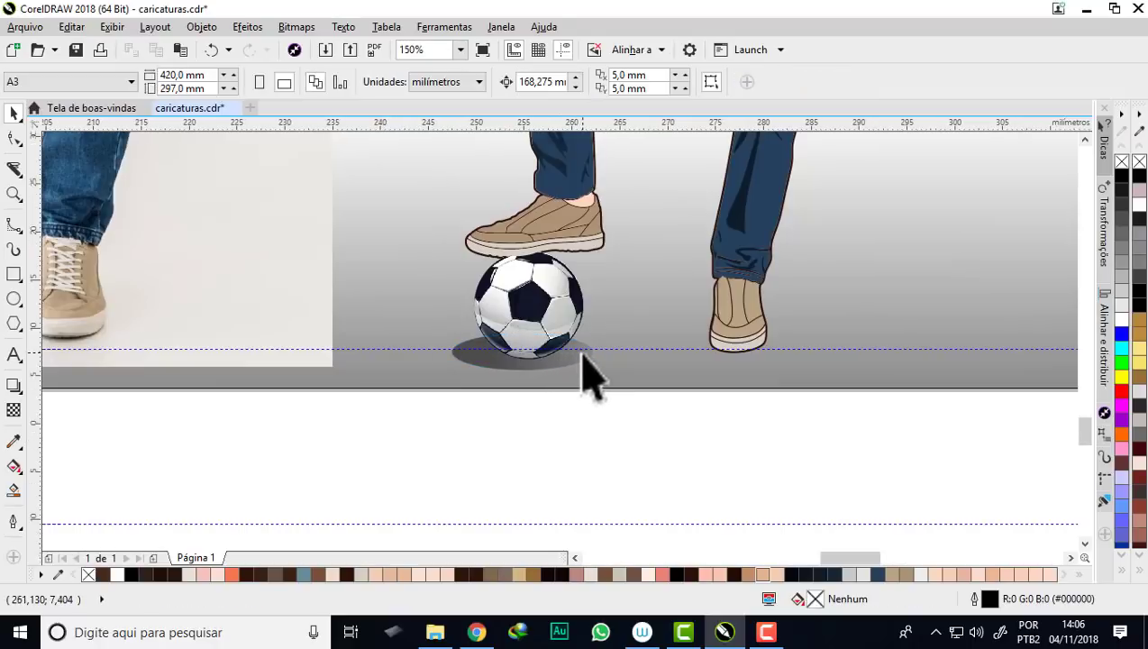
scroll(589, 372, "up", 1)
scroll(577, 371, "down", 1)
scroll(536, 354, "down", 2)
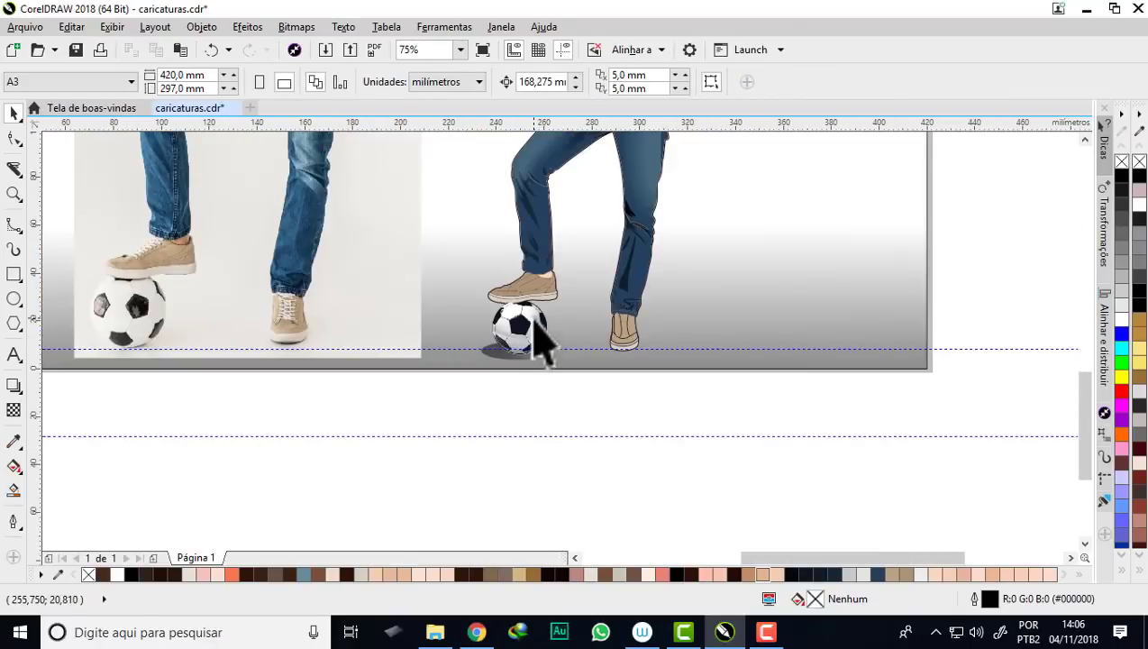
scroll(534, 320, "up", 1)
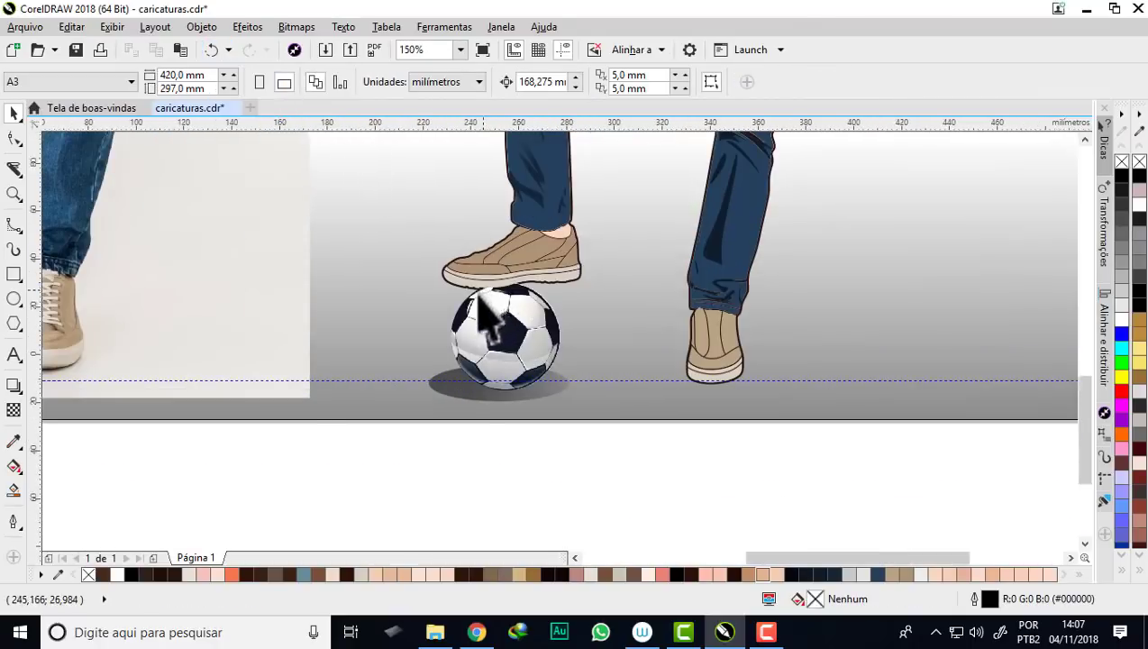
scroll(482, 302, "down", 1)
scroll(577, 412, "down", 1)
scroll(591, 365, "up", 2)
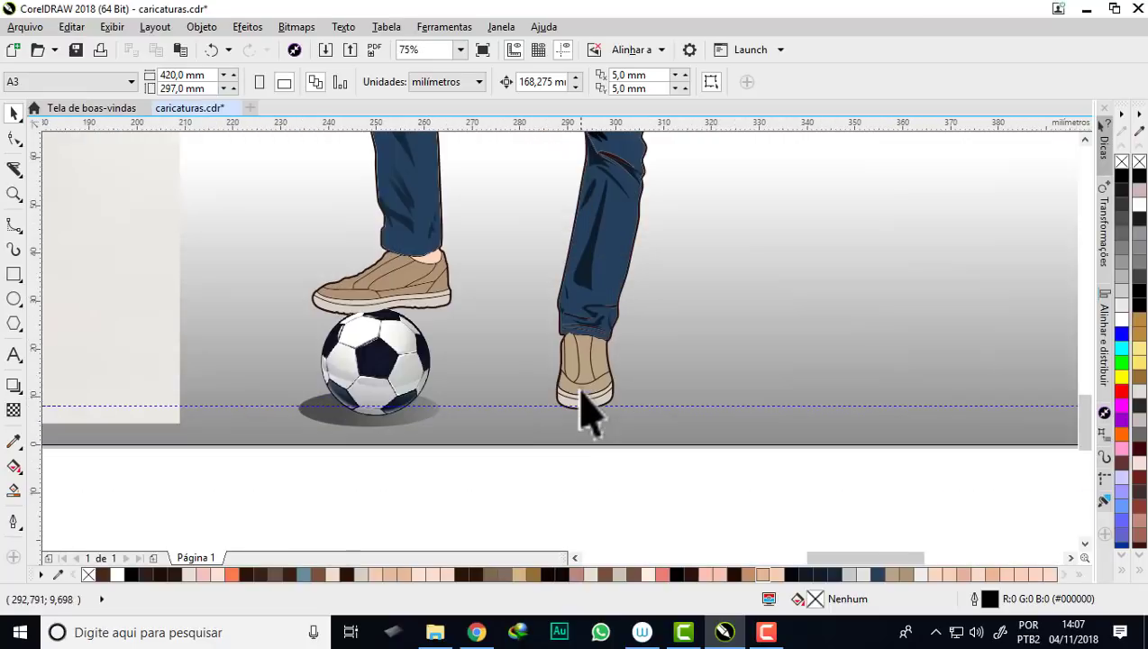
- Draw a closed B-spline shadow shape around the caricature's planted right shoe
left_click(14, 226)
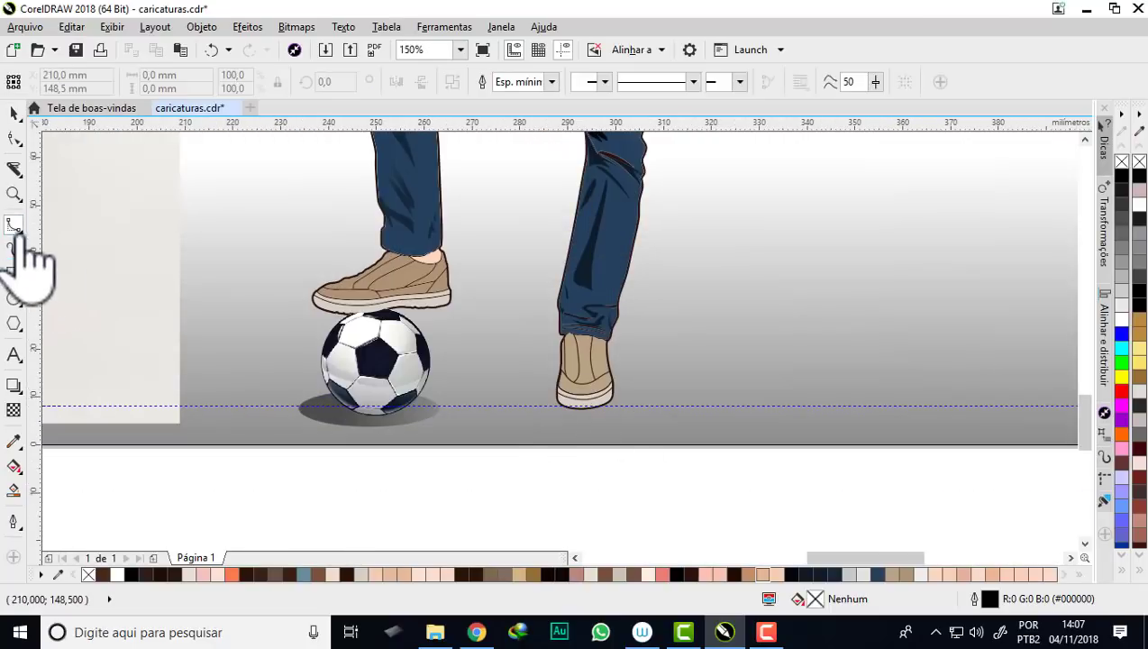
scroll(558, 394, "up", 1)
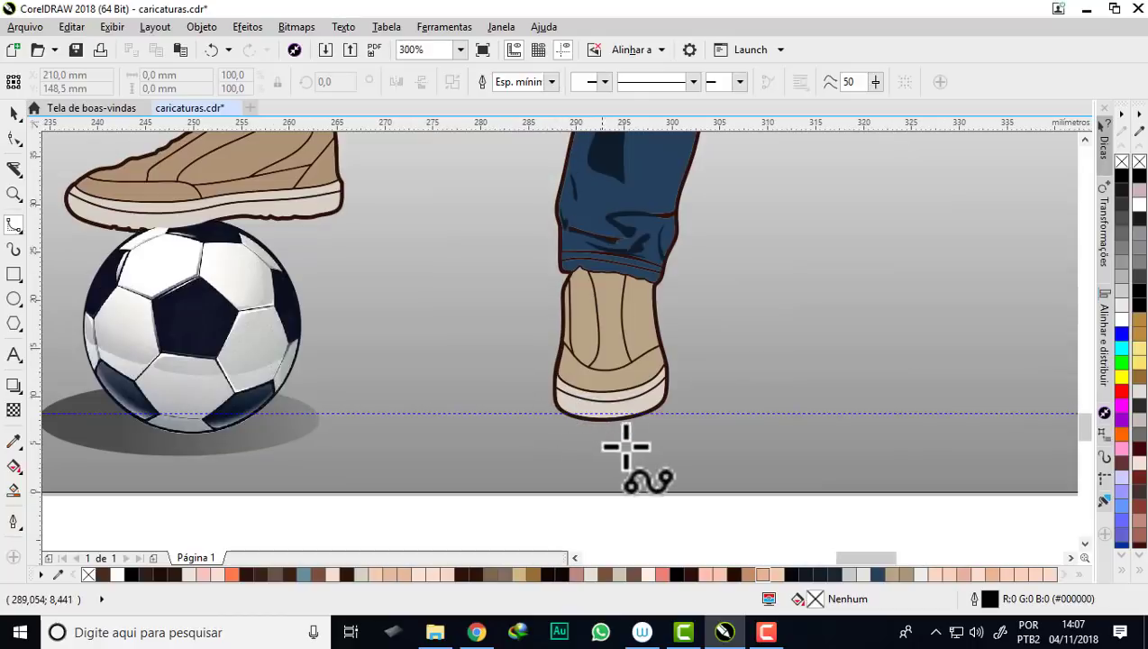
scroll(622, 434, "down", 1)
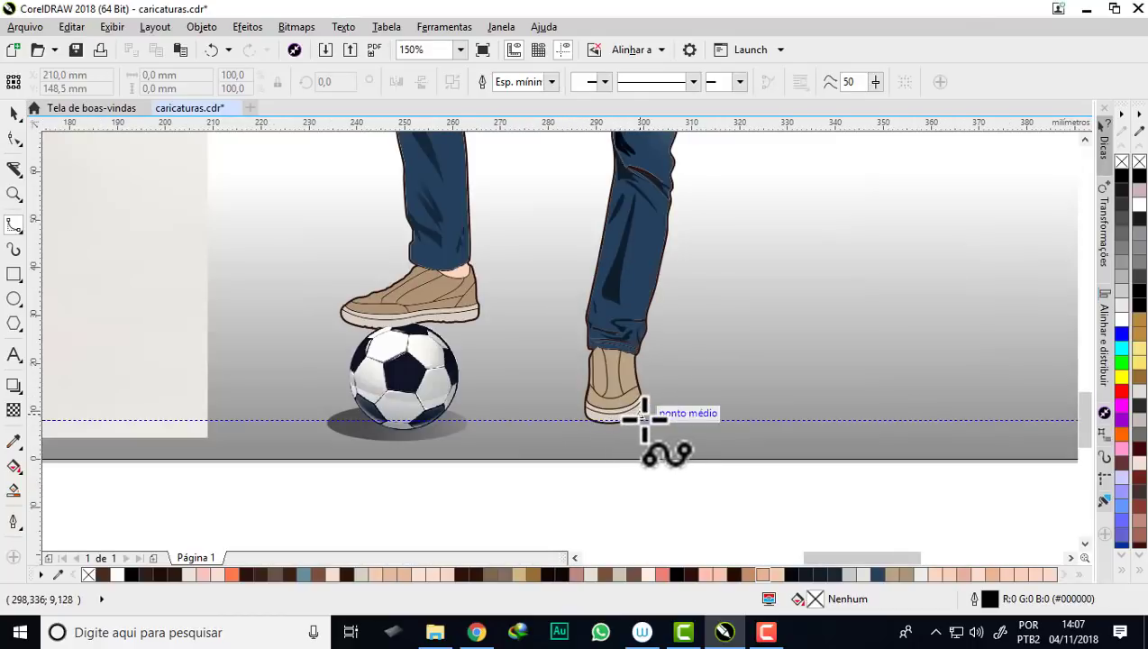
left_click(646, 420)
left_click(636, 440)
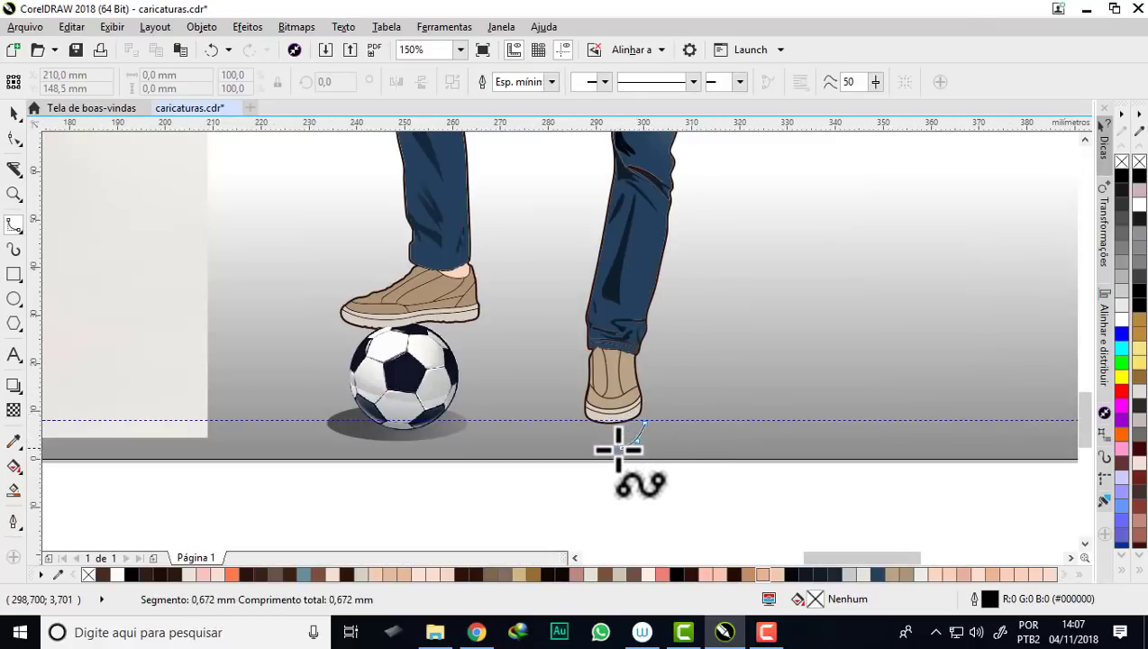
left_click(581, 408)
left_click(588, 382)
left_click(609, 358)
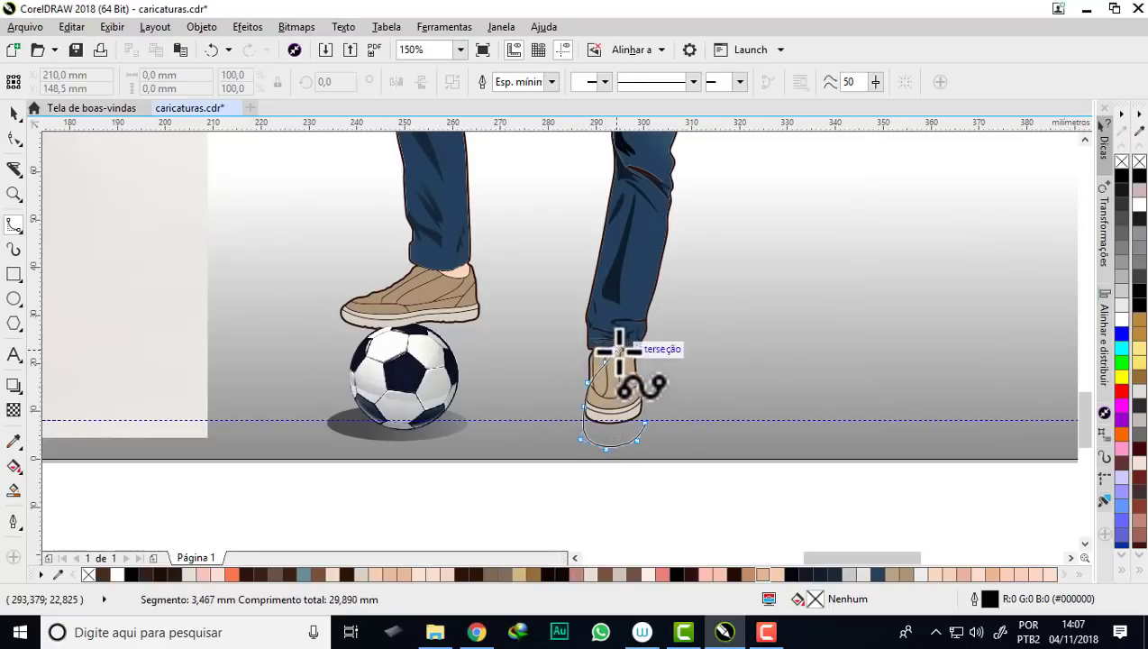
left_click(633, 358)
left_click(638, 383)
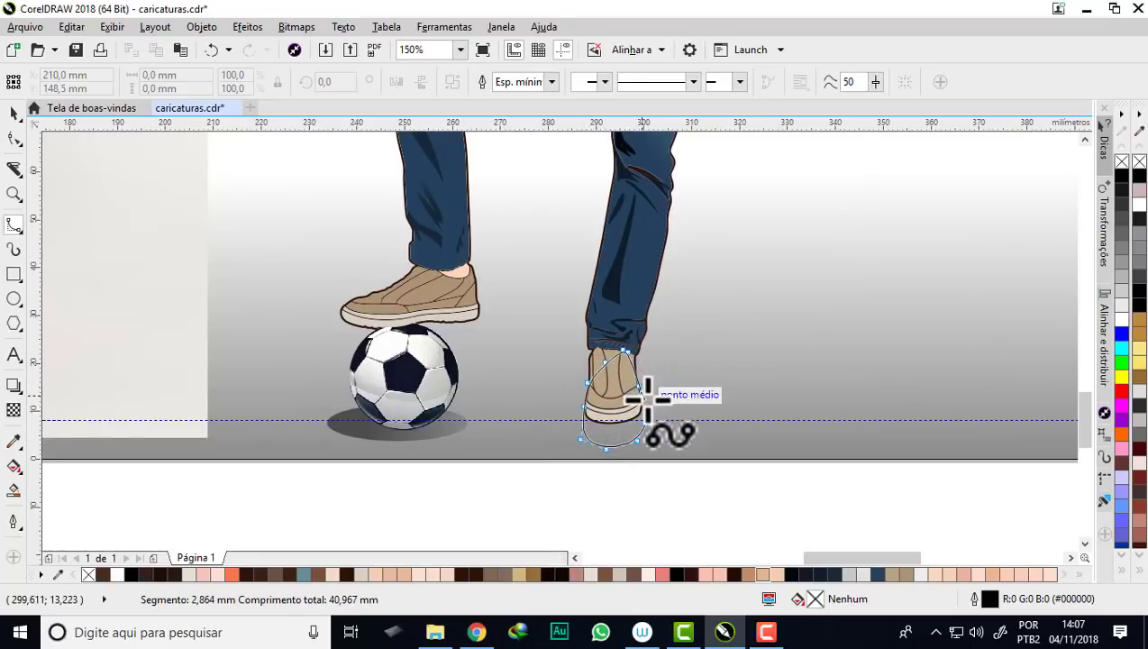
left_click(642, 405)
double_click(644, 421)
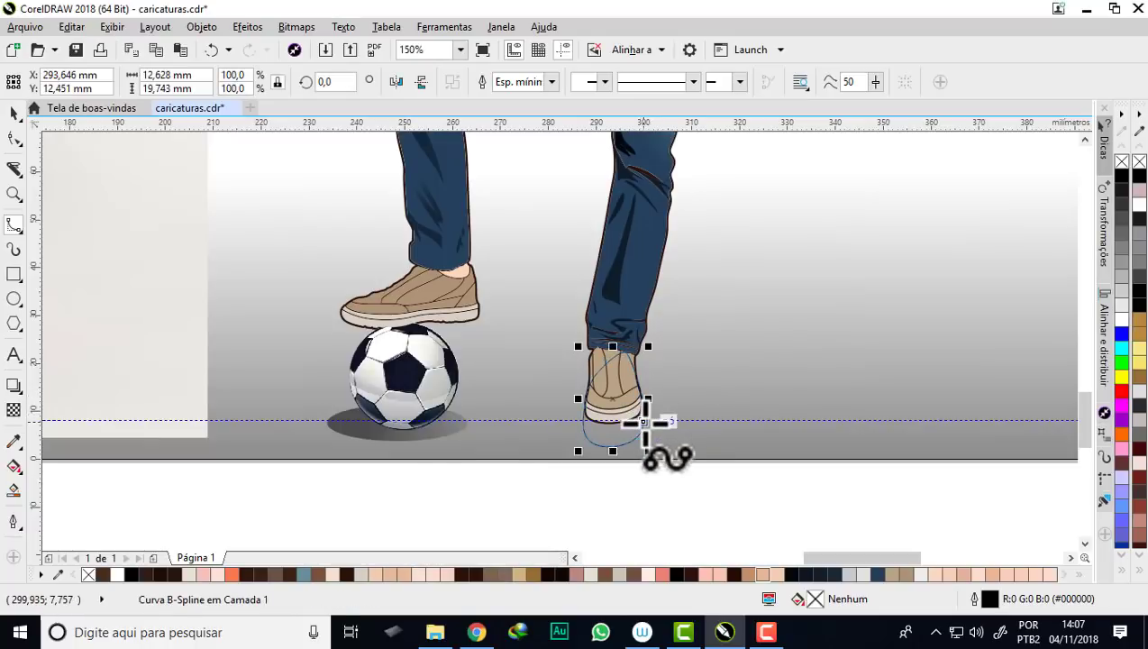
scroll(424, 436, "up", 2)
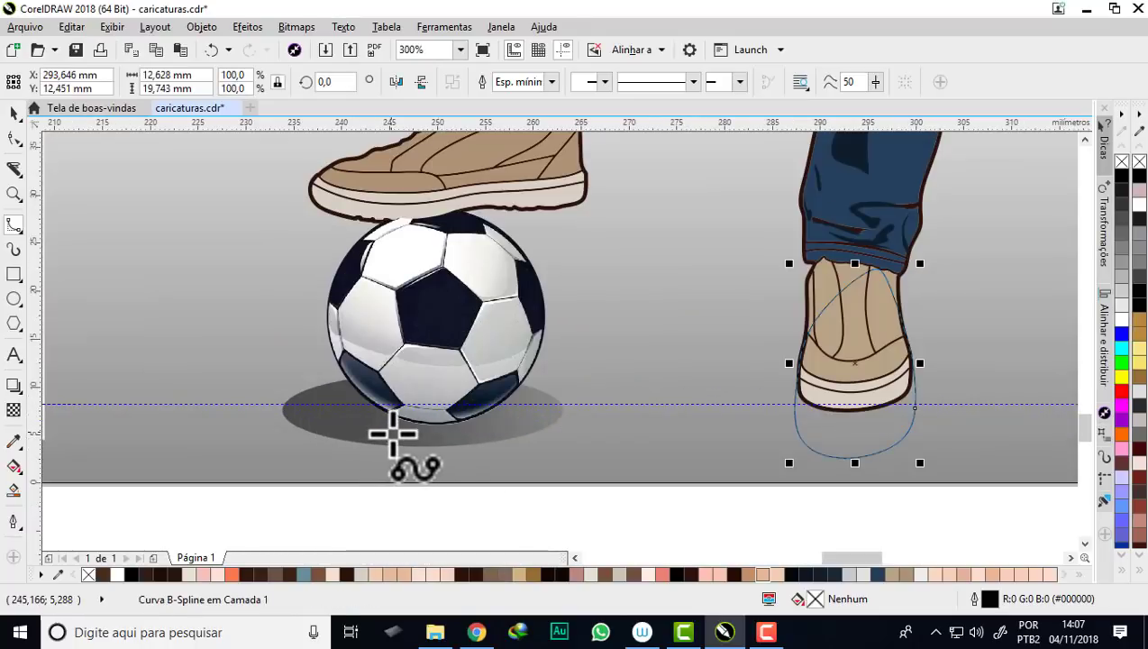
- Fill the shoe shadow shape with dark grey and zoom out to the page
left_click(1128, 287)
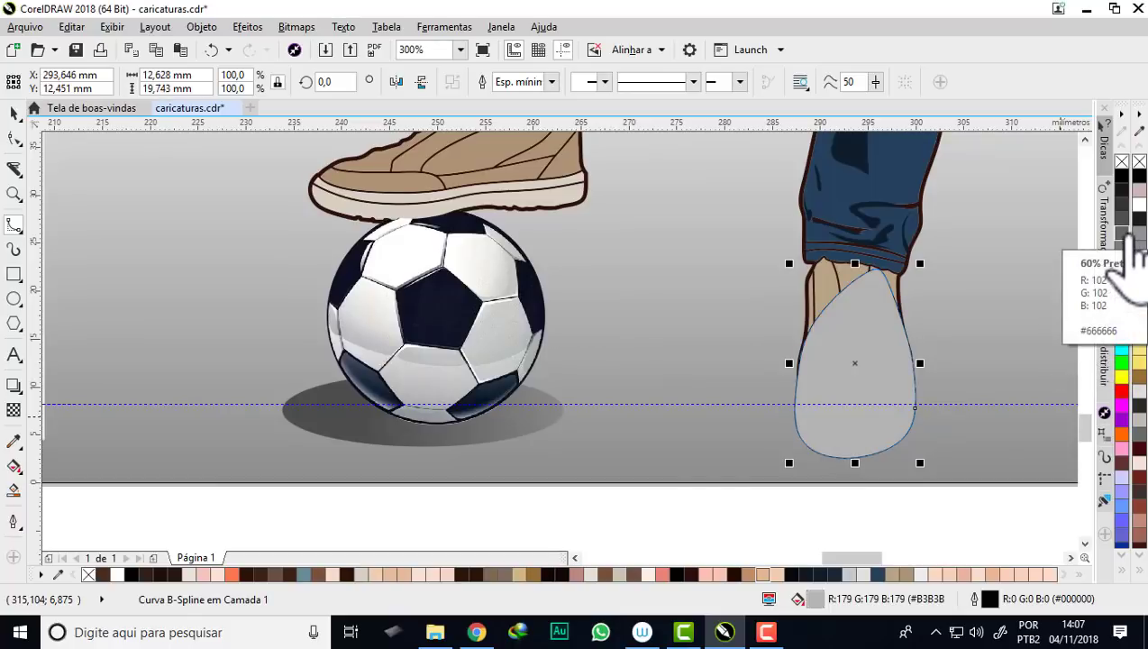
left_click(1126, 230)
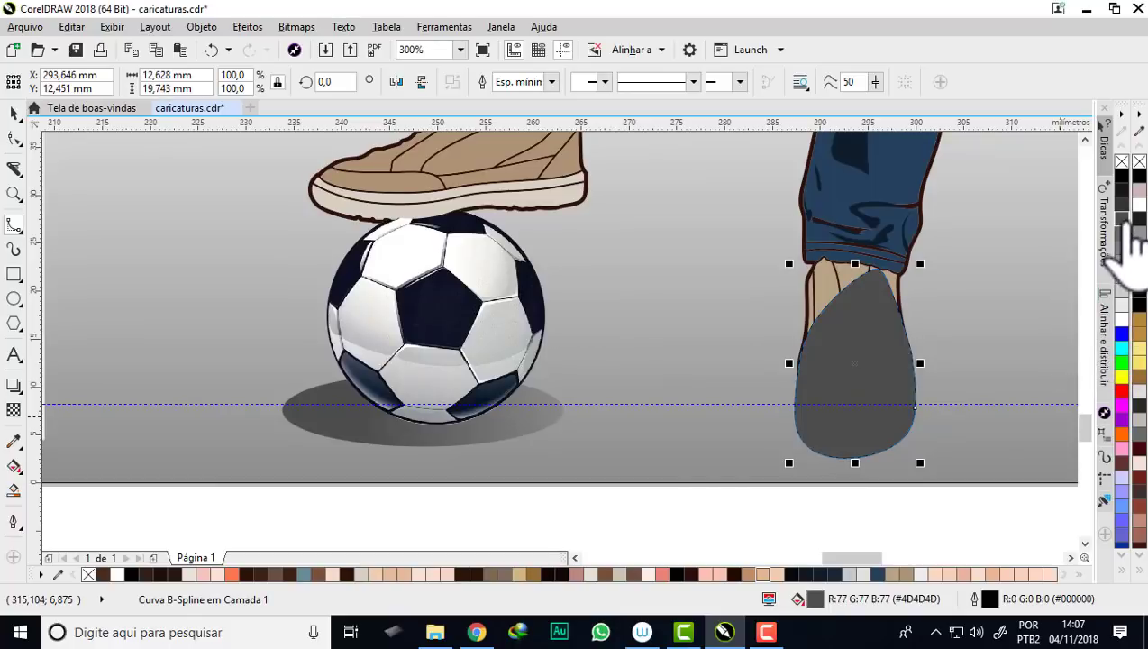
left_click(538, 447)
scroll(538, 448, "down", 2)
scroll(538, 448, "down", 3)
scroll(545, 443, "down", 2)
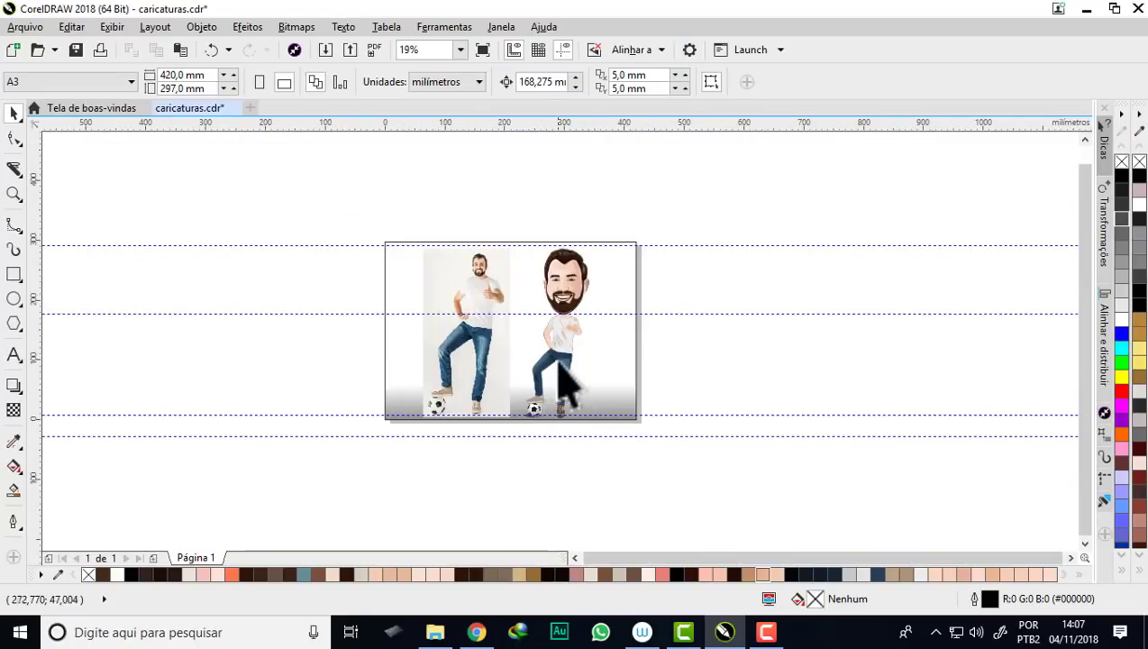
- Move the ball's shadow ellipse and the foot shadow off the page, out of the way
left_click_drag(621, 227, 520, 422)
scroll(541, 456, "up", 2)
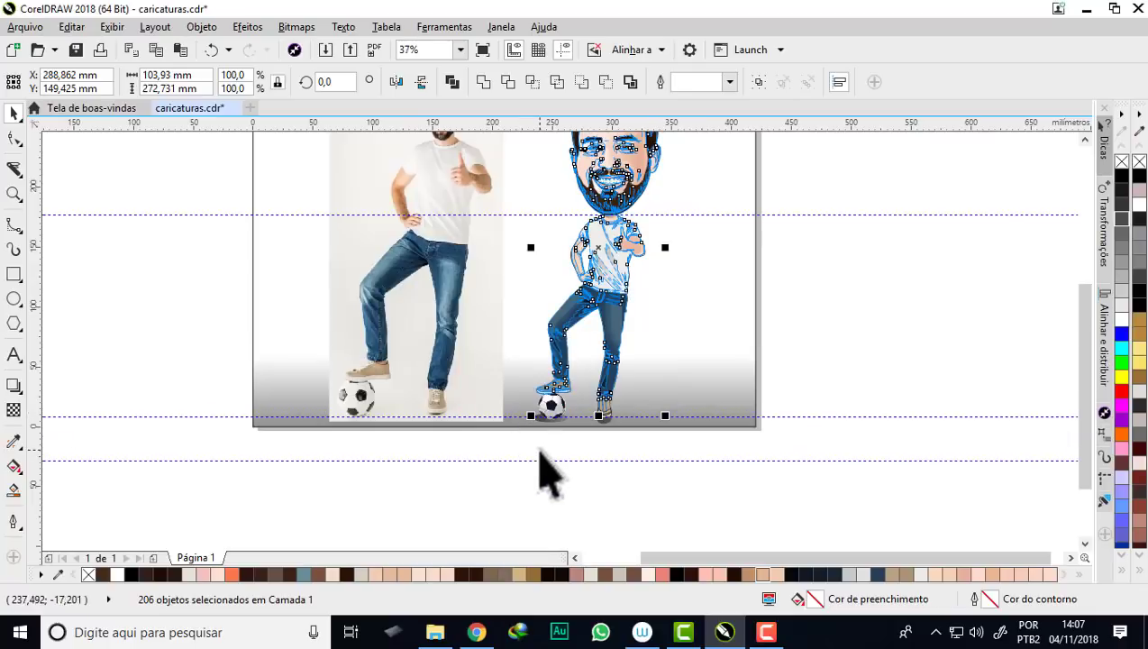
scroll(546, 456, "up", 4)
key("Escape")
left_click_drag(554, 343, 428, 406)
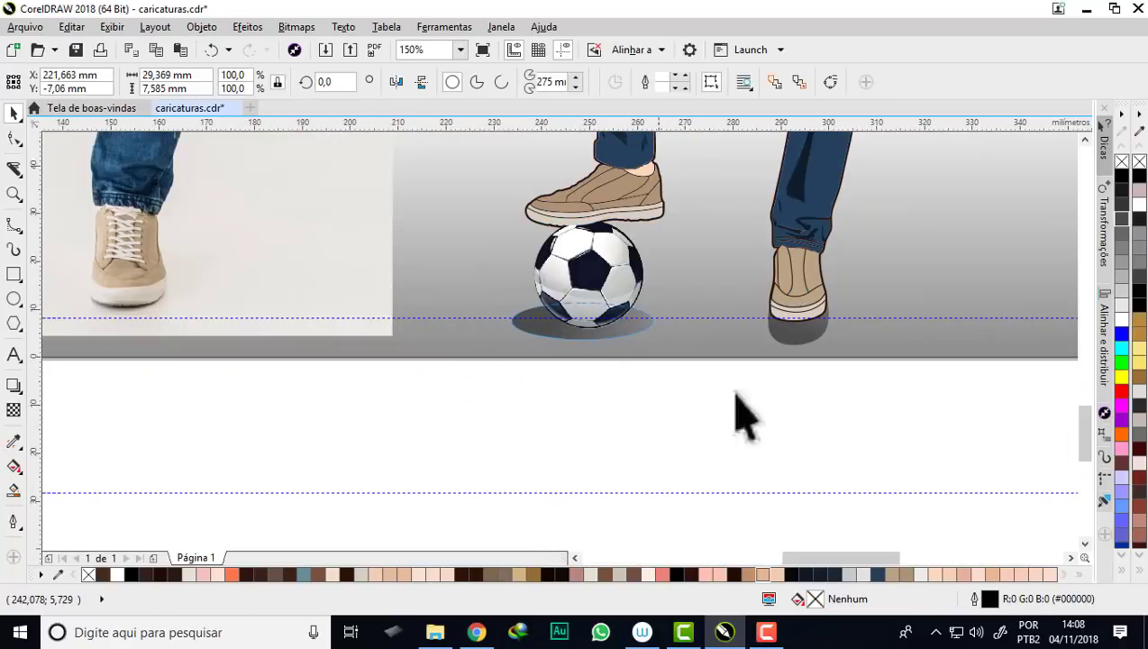
left_click_drag(796, 358, 896, 469)
scroll(662, 474, "down", 2)
scroll(661, 474, "down", 2)
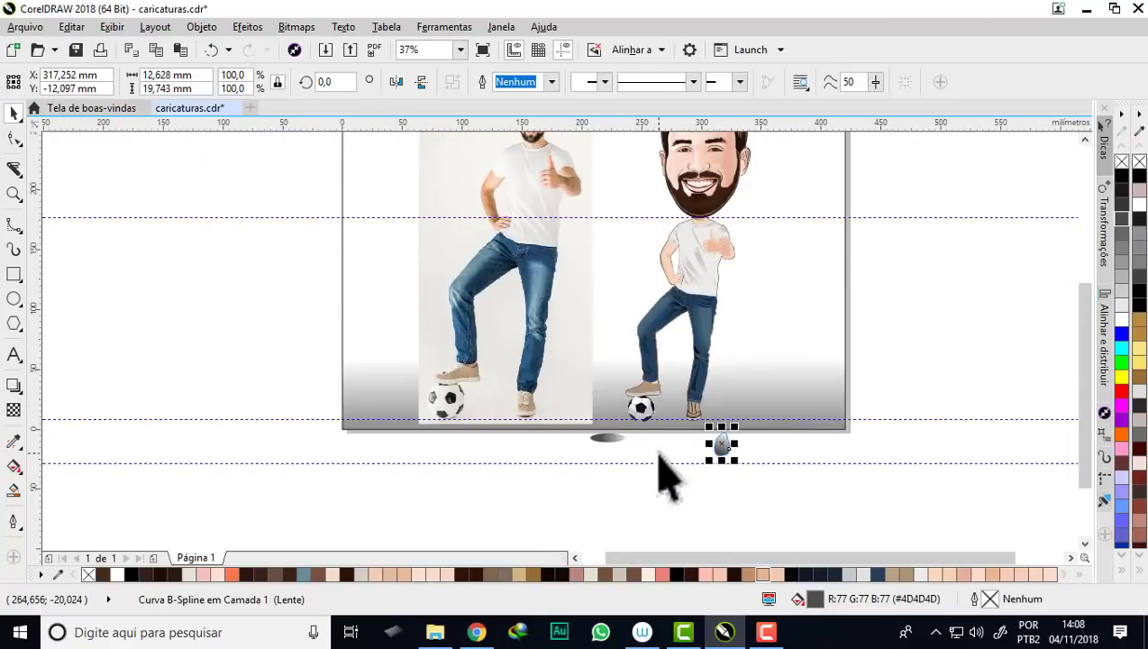
scroll(674, 435, "down", 2)
left_click(672, 440)
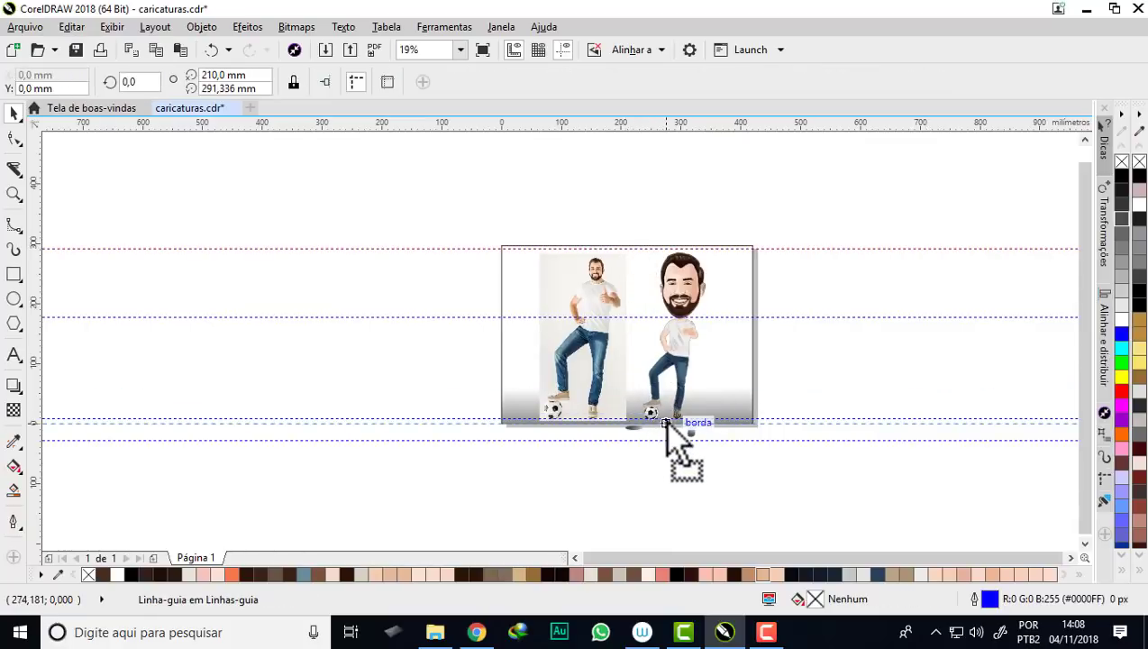
- Group the caricature's 213 objects and remove the guideline near the top
left_click_drag(620, 228, 713, 435)
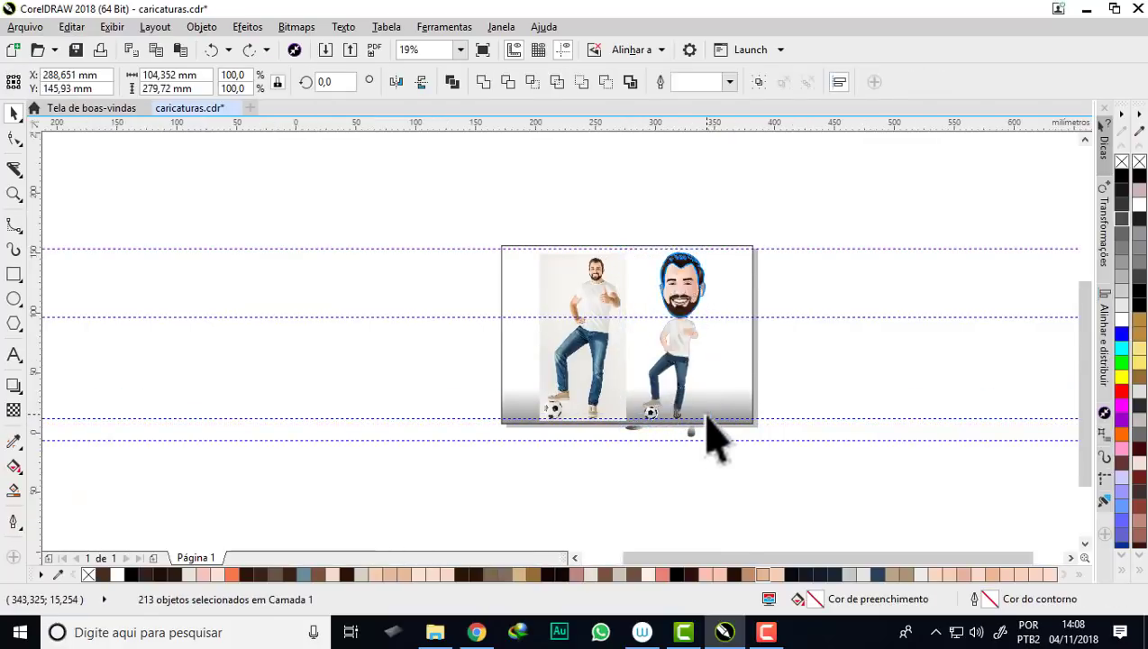
scroll(685, 424, "up", 2)
right_click(607, 245)
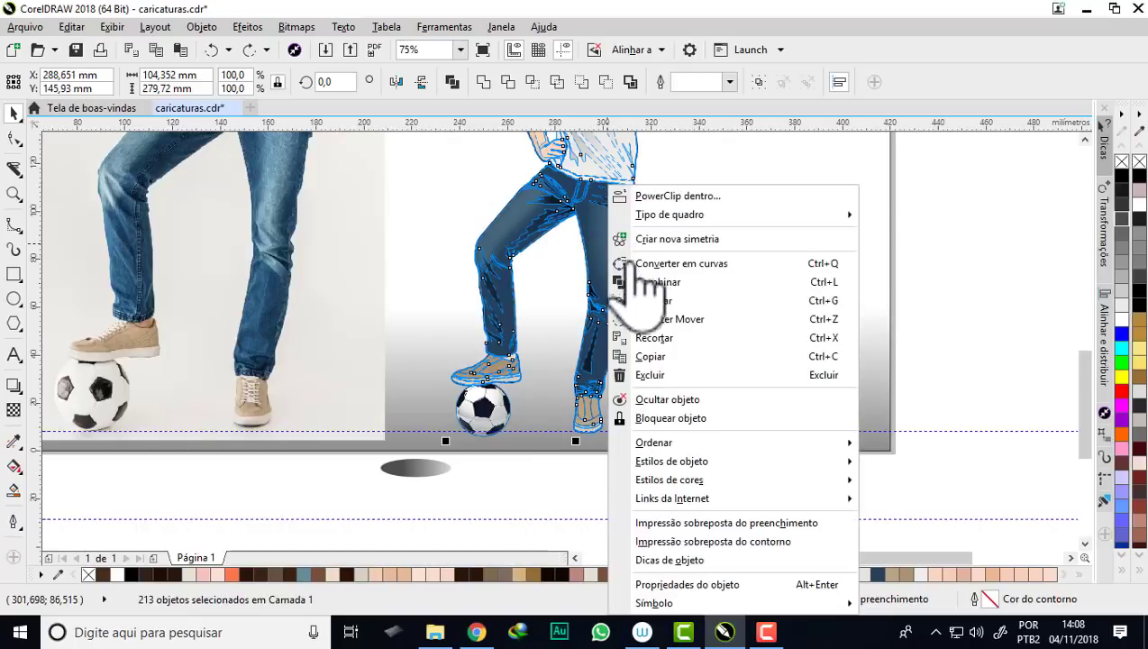
left_click(680, 305)
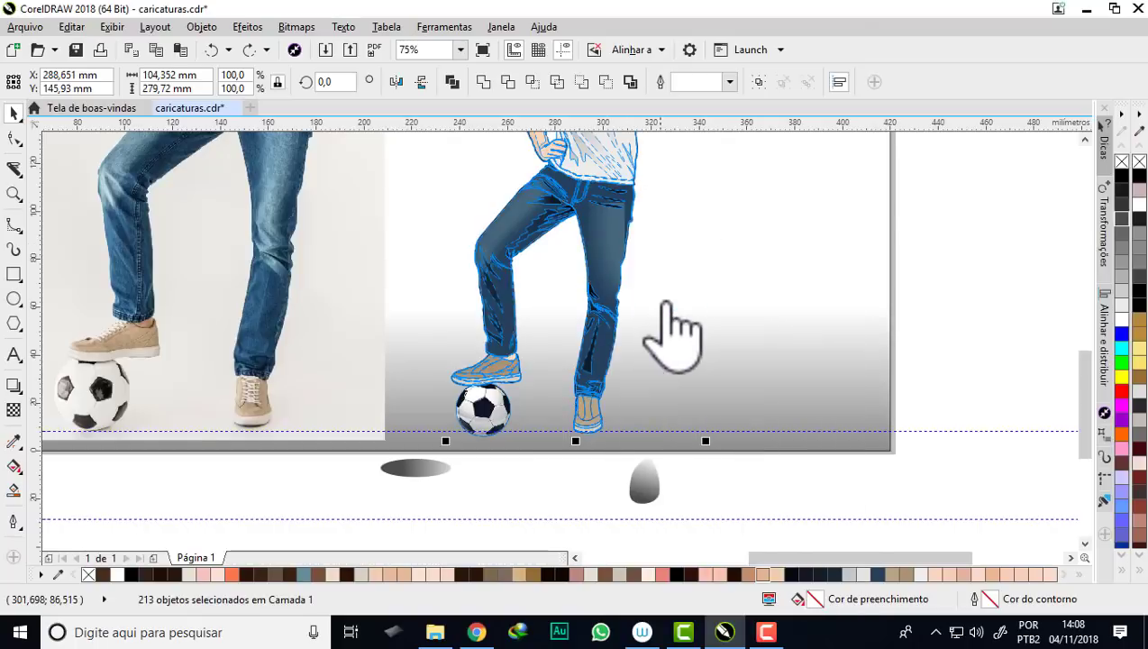
scroll(661, 321, "down", 1)
scroll(655, 236, "down", 1)
scroll(656, 236, "up", 1)
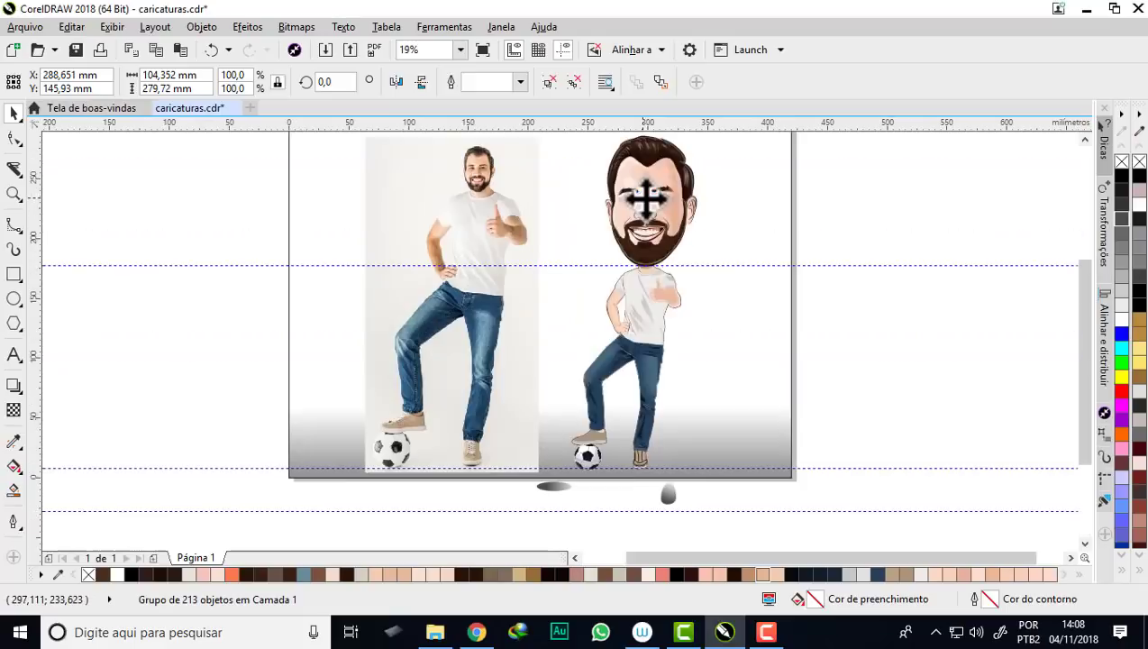
left_click(845, 267)
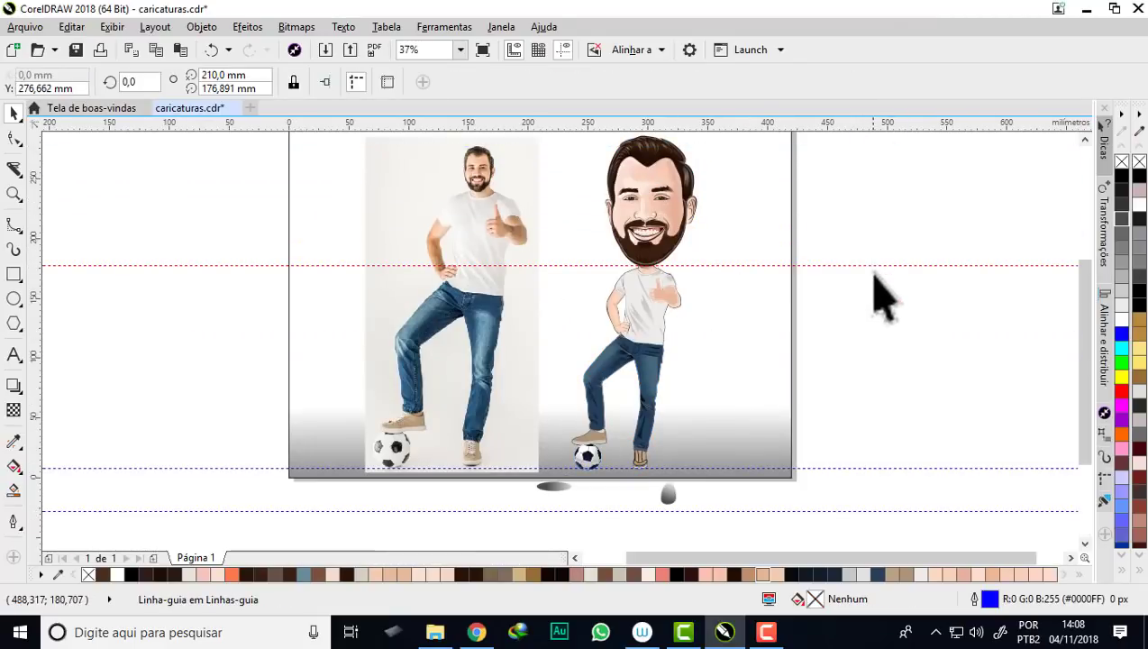
left_click_drag(872, 267, 863, 126)
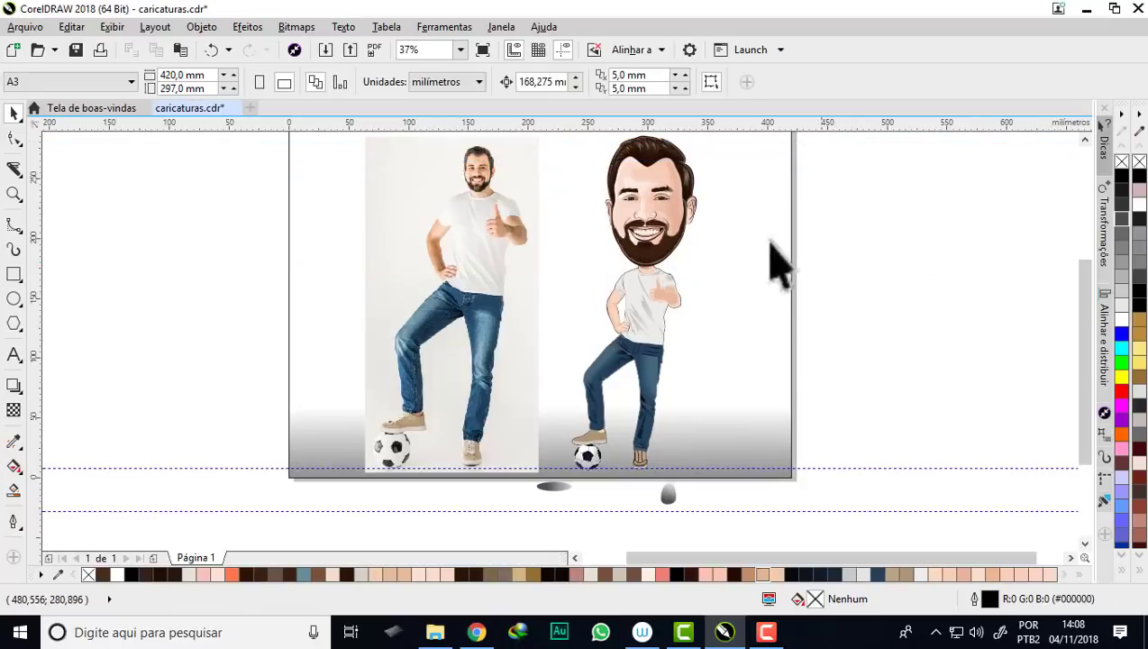
- Give the caricature group a Bottom Right drop shadow, angled toward the upper right
left_click(641, 308)
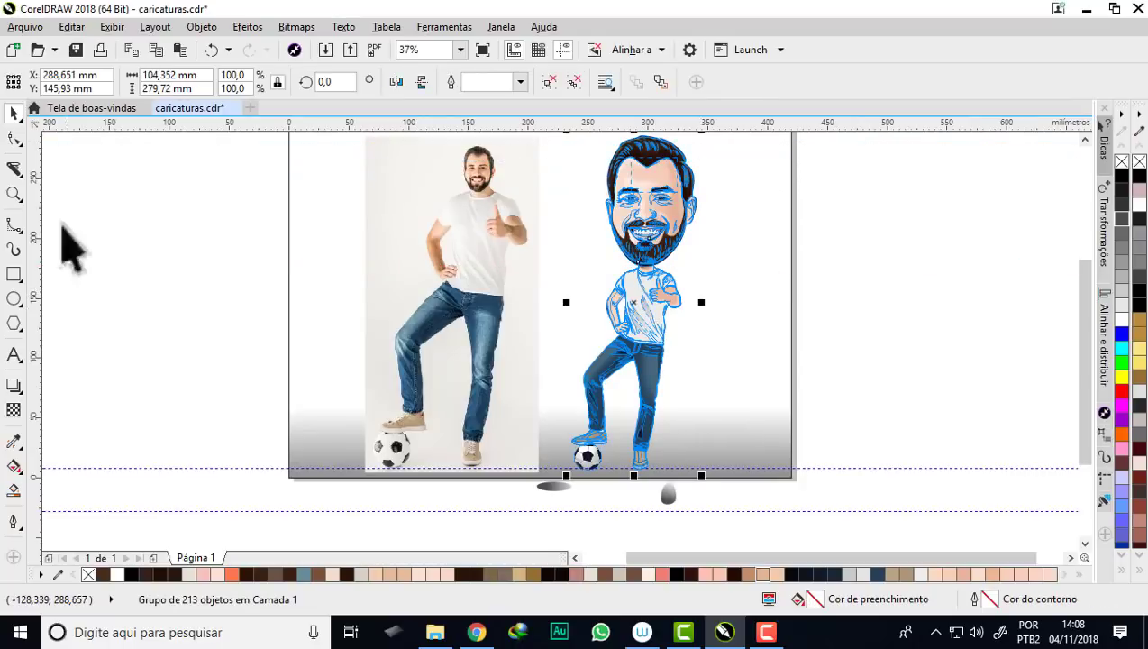
left_click(28, 397)
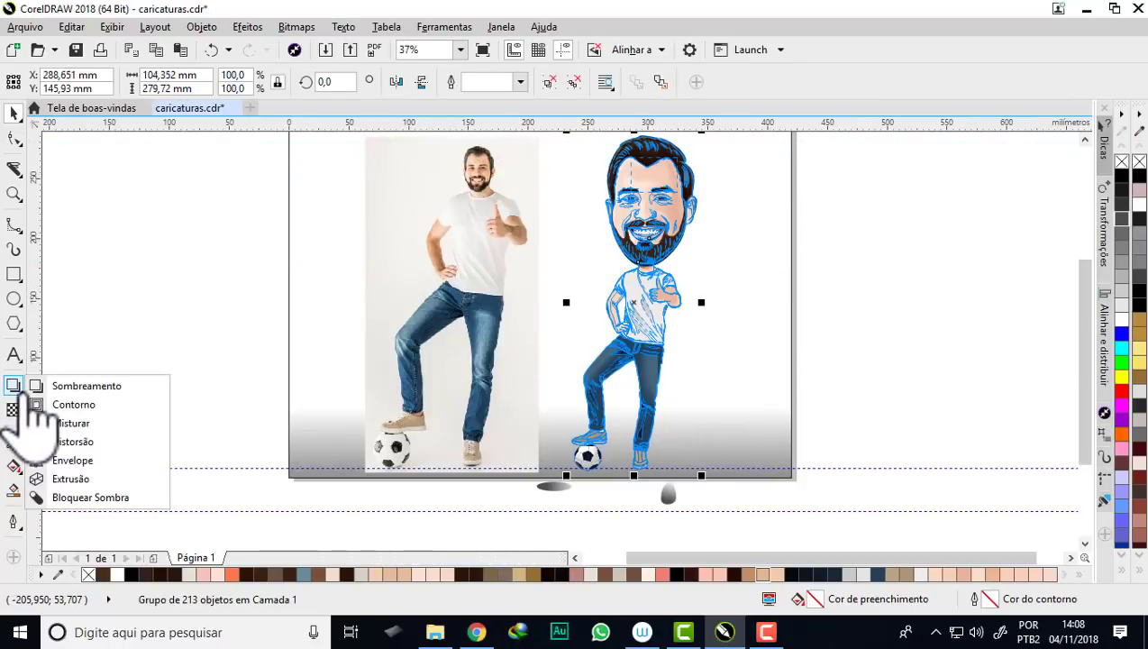
left_click(36, 386)
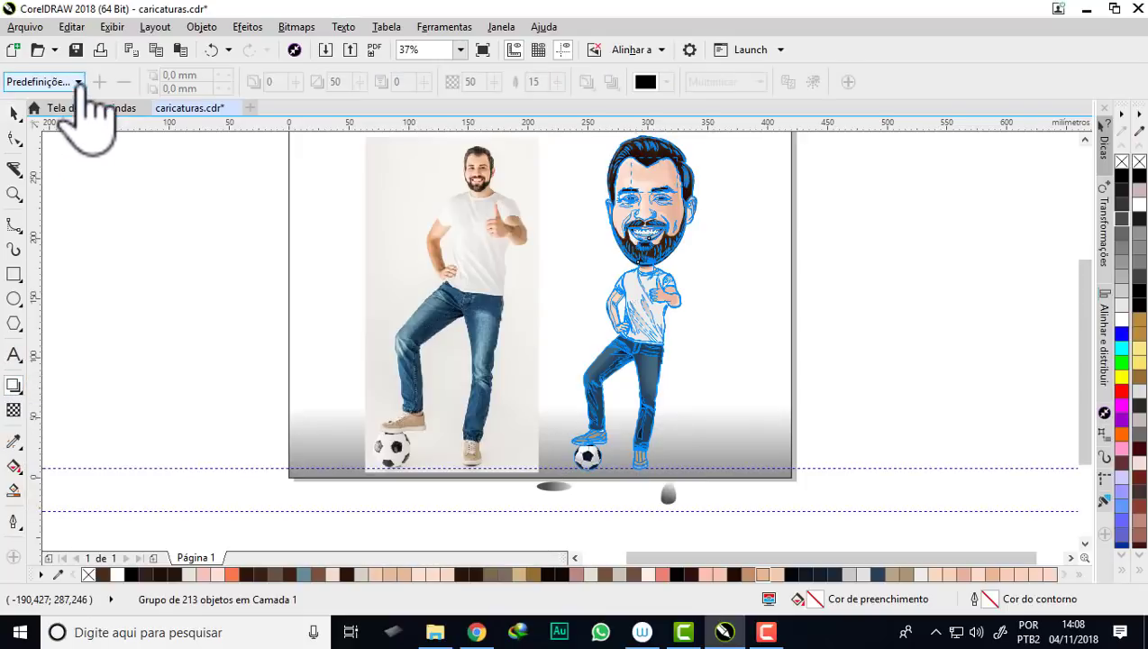
left_click(45, 81)
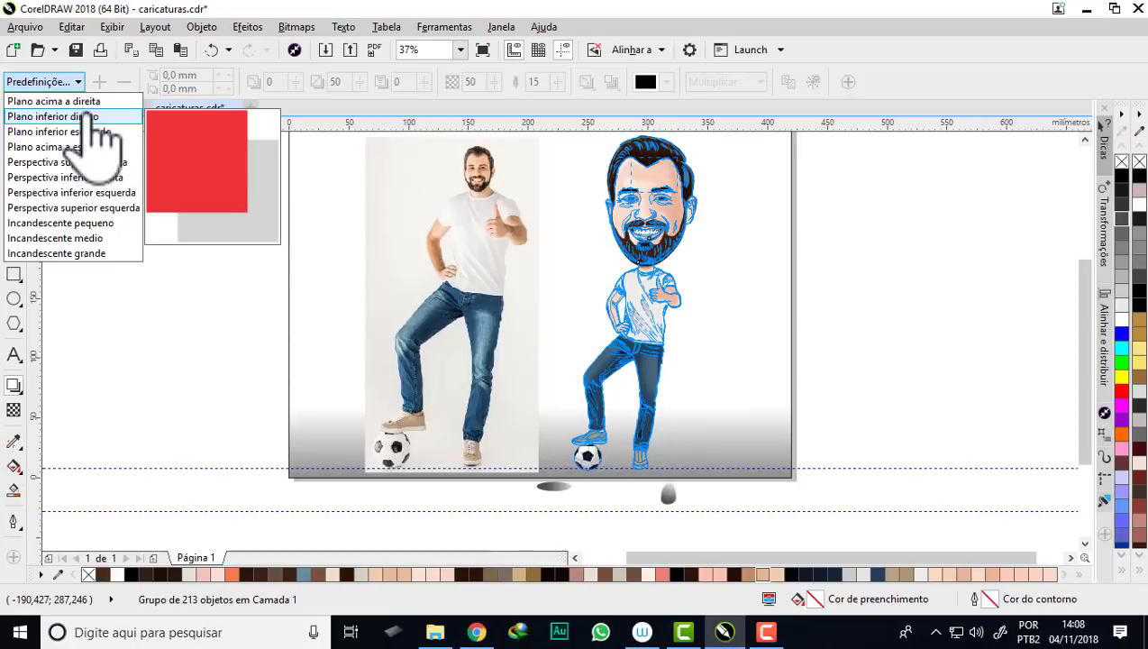
left_click(85, 118)
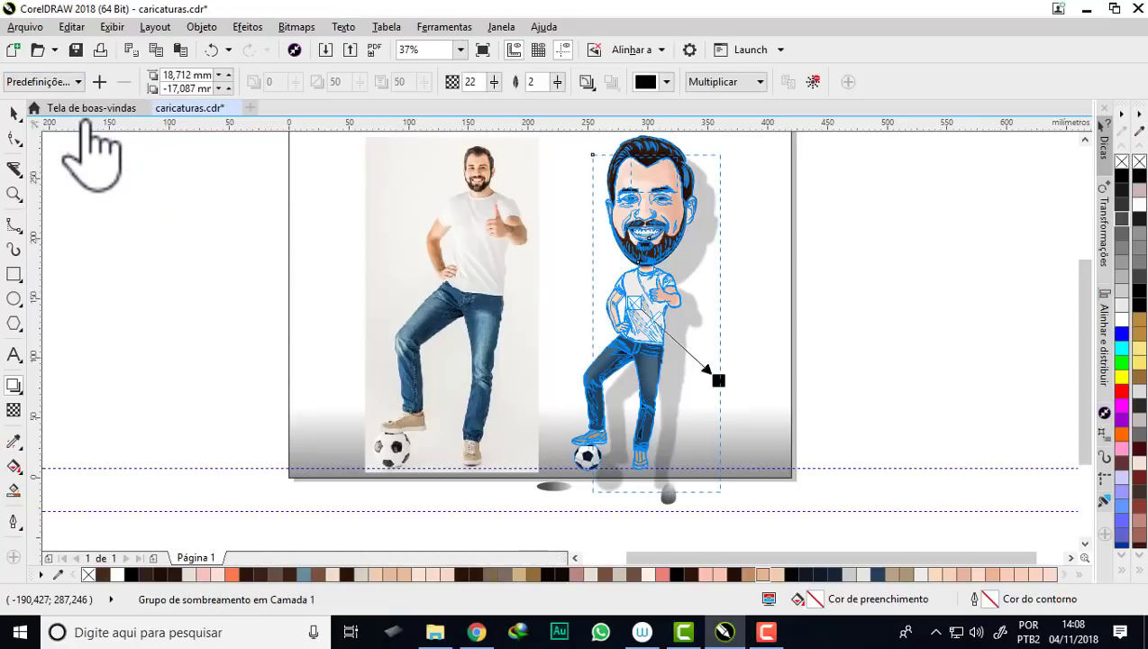
scroll(547, 397, "down", 2)
scroll(615, 358, "up", 2)
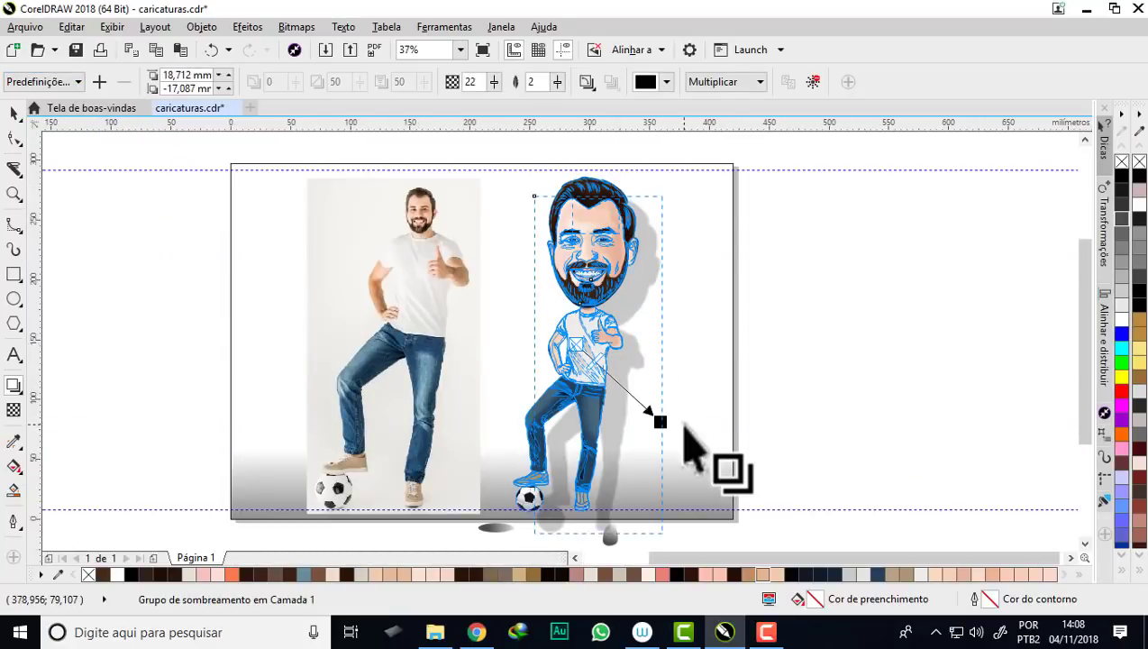
left_click_drag(662, 421, 666, 341)
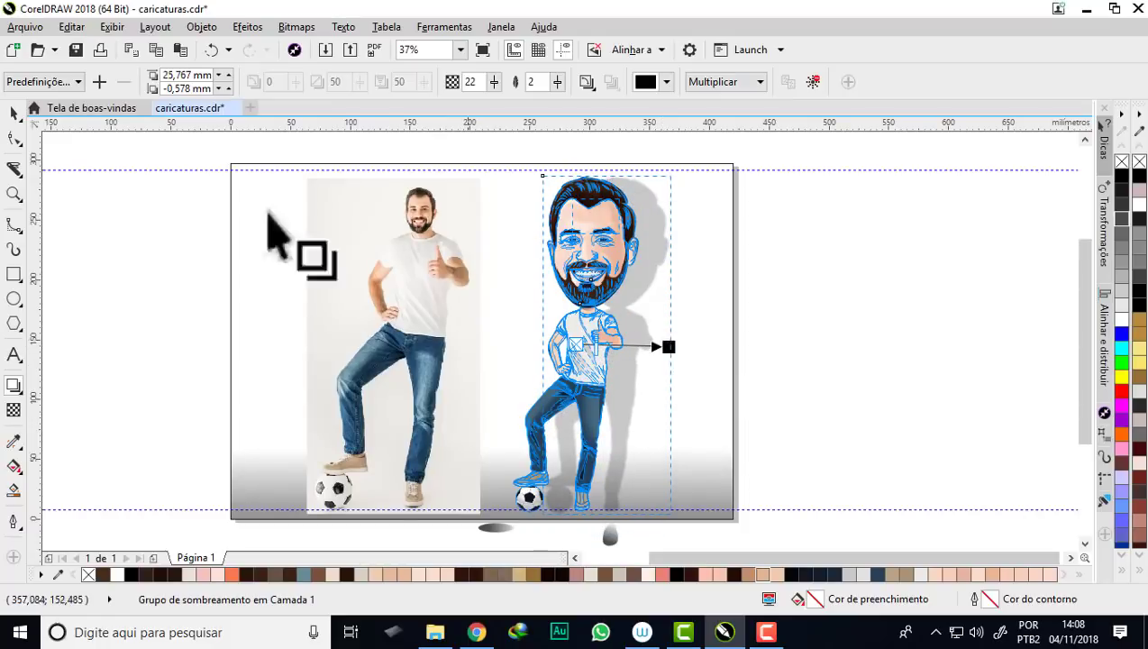
left_click(13, 113)
key("Escape")
- Move the grey ellipse back under the soccer ball and the foot shadow under the right shoe
left_click(695, 306)
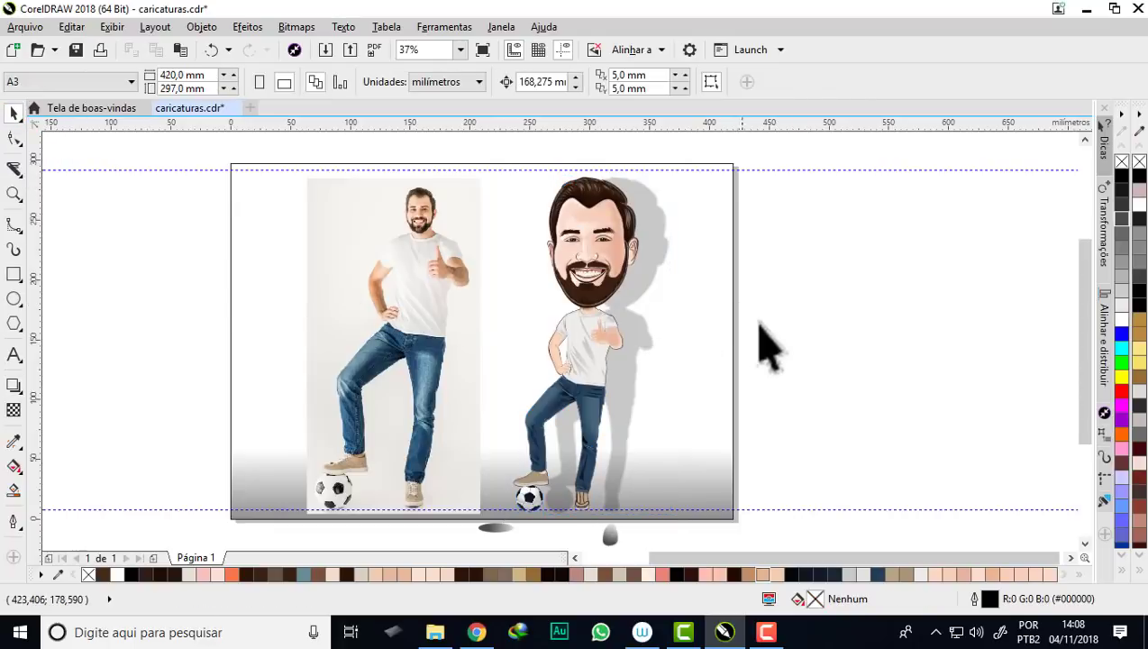
scroll(581, 293, "down", 2)
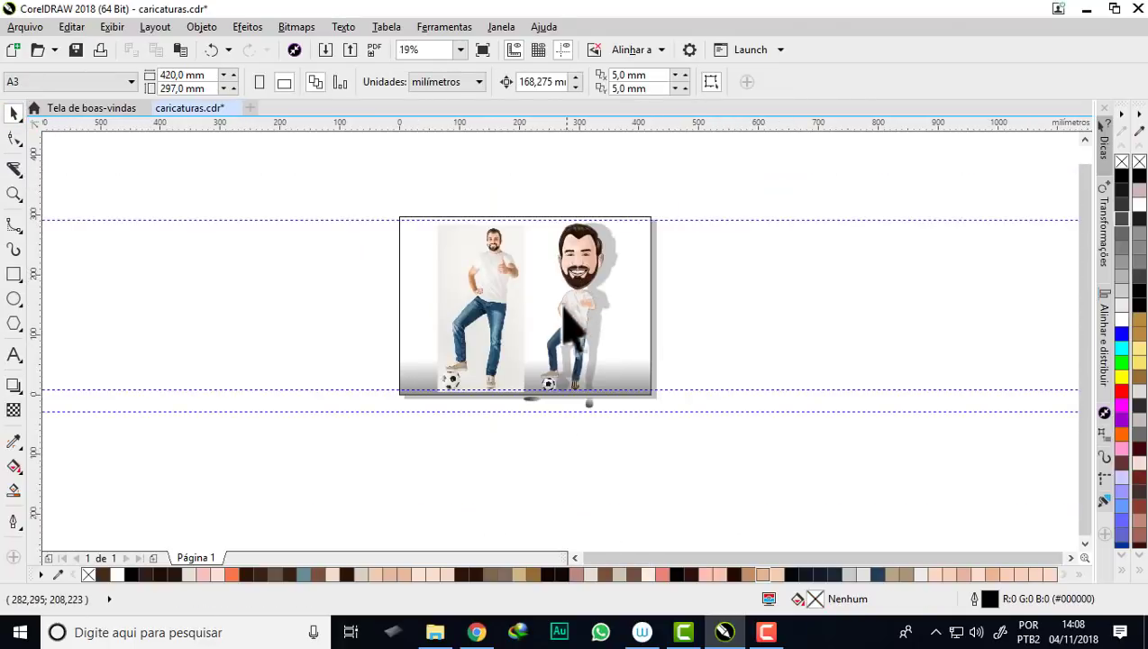
scroll(550, 410, "up", 4)
left_click_drag(501, 428, 562, 395)
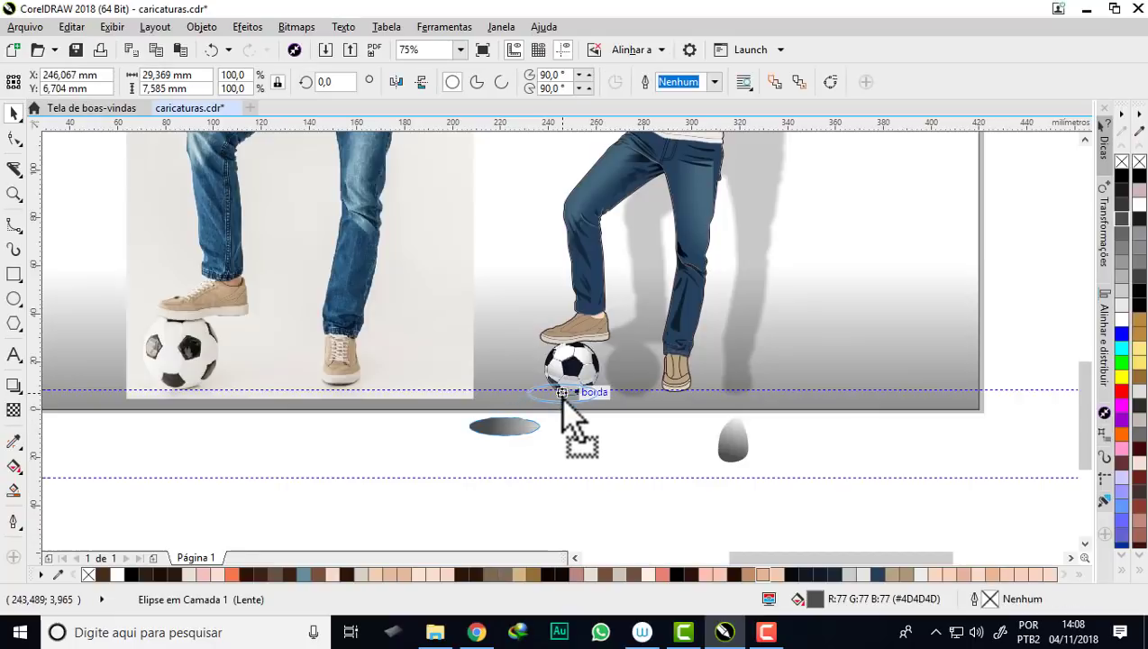
scroll(564, 398, "up", 4)
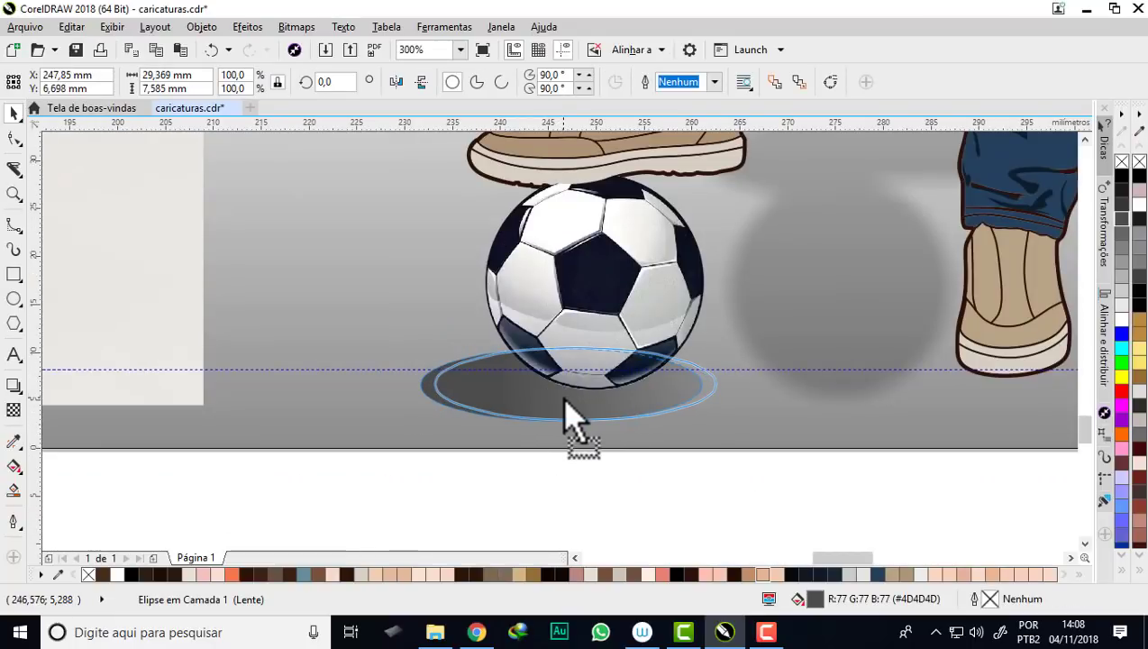
scroll(568, 418, "down", 2)
scroll(486, 359, "down", 2)
mouse_move(564, 416)
left_mouse_down()
mouse_move(640, 413)
mouse_move(619, 383)
left_mouse_up()
scroll(620, 394, "up", 2)
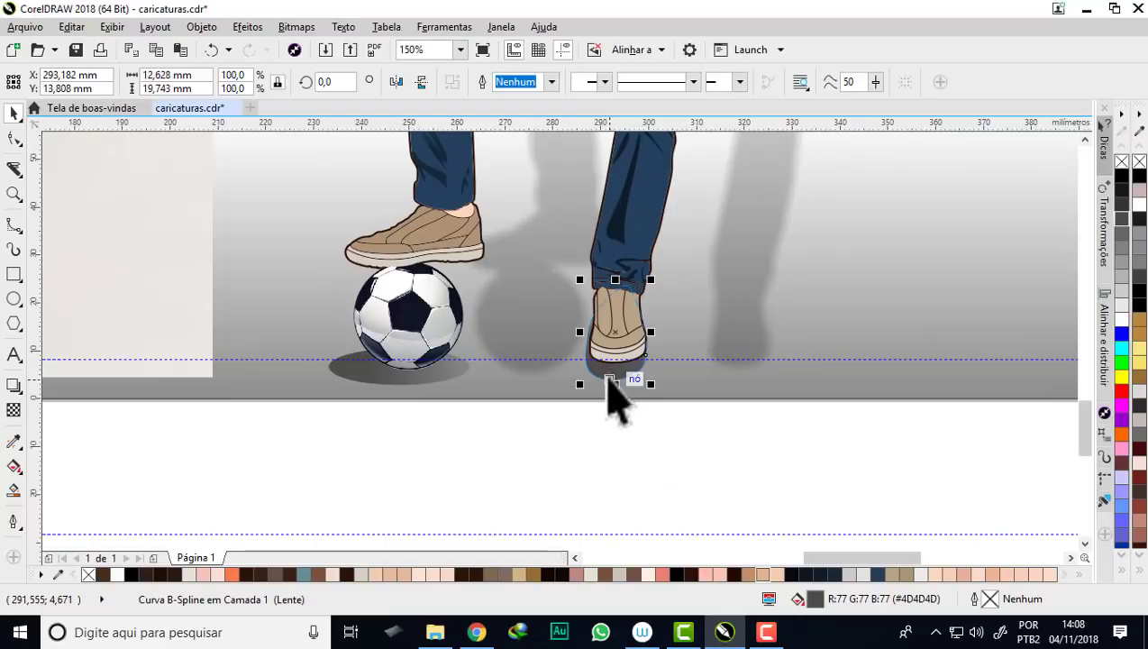
scroll(595, 415, "down", 2)
scroll(579, 444, "down", 4)
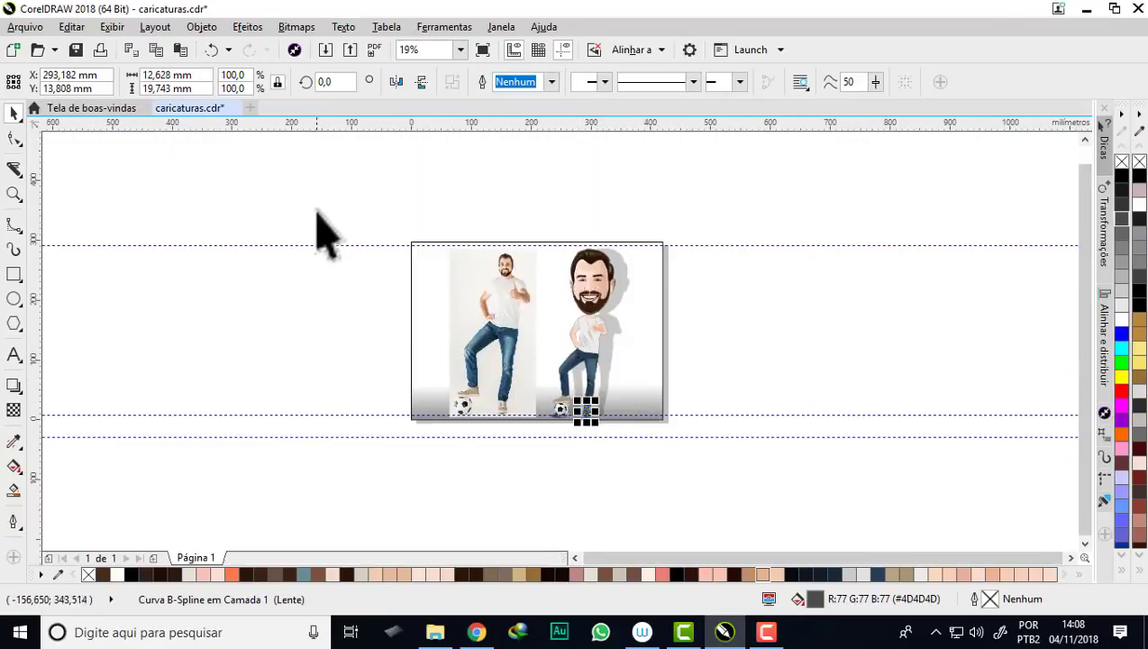
key("Escape")
- Delete the lower horizontal guideline
scroll(478, 306, "up", 1)
scroll(464, 266, "down", 1)
scroll(459, 261, "down", 1)
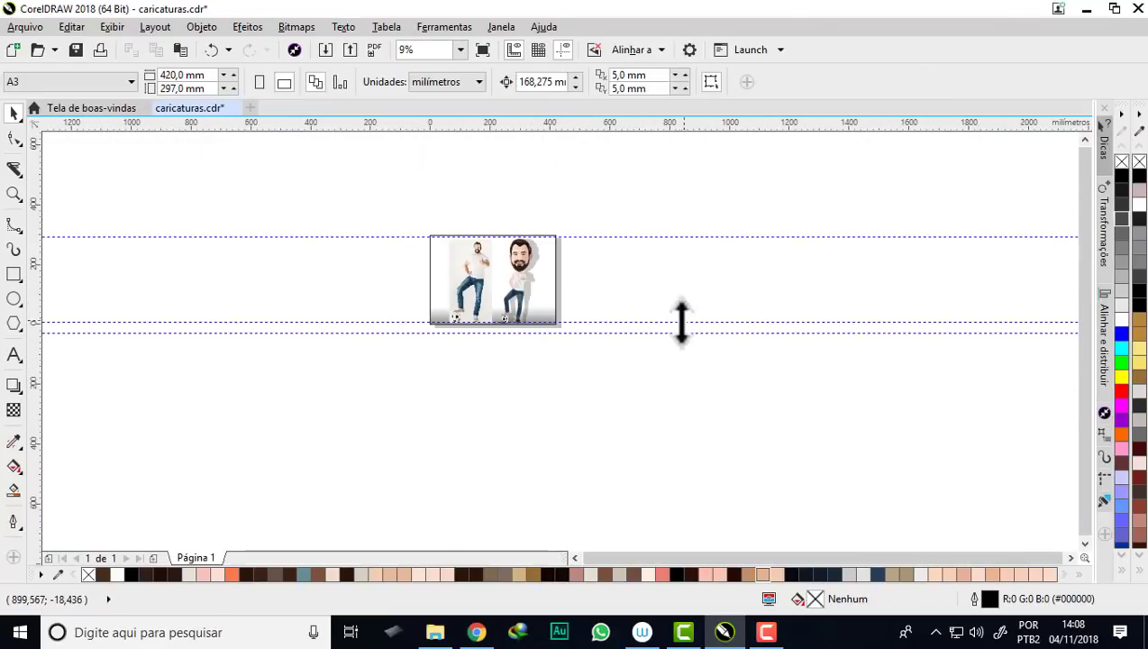
left_click(676, 322)
key("Delete")
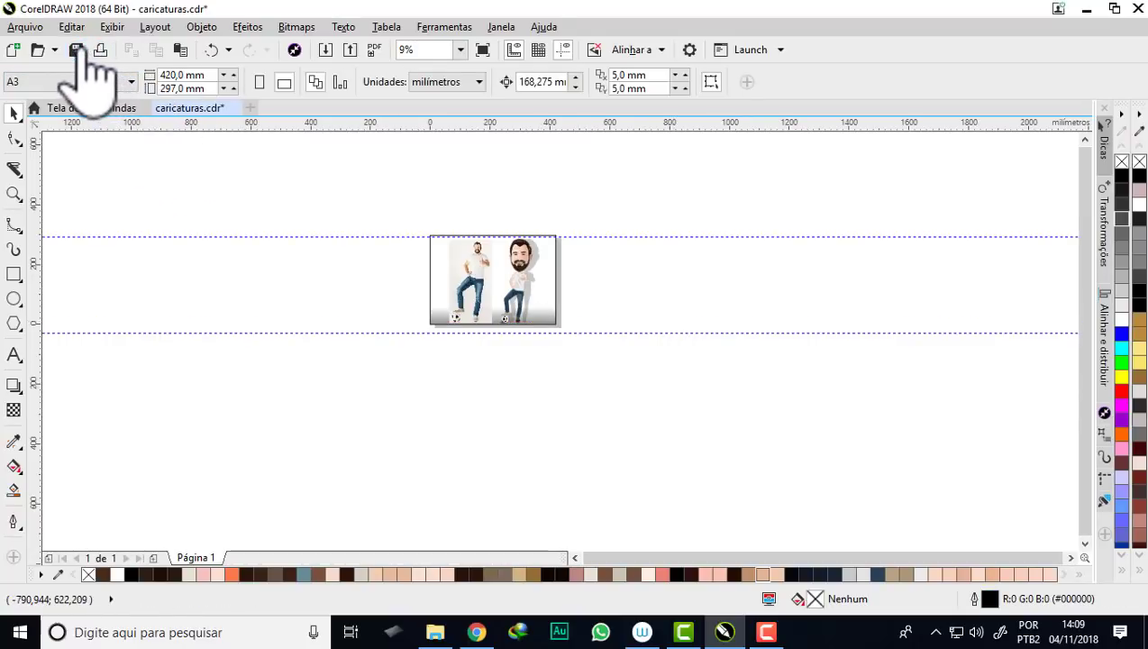
scroll(456, 275, "up", 2)
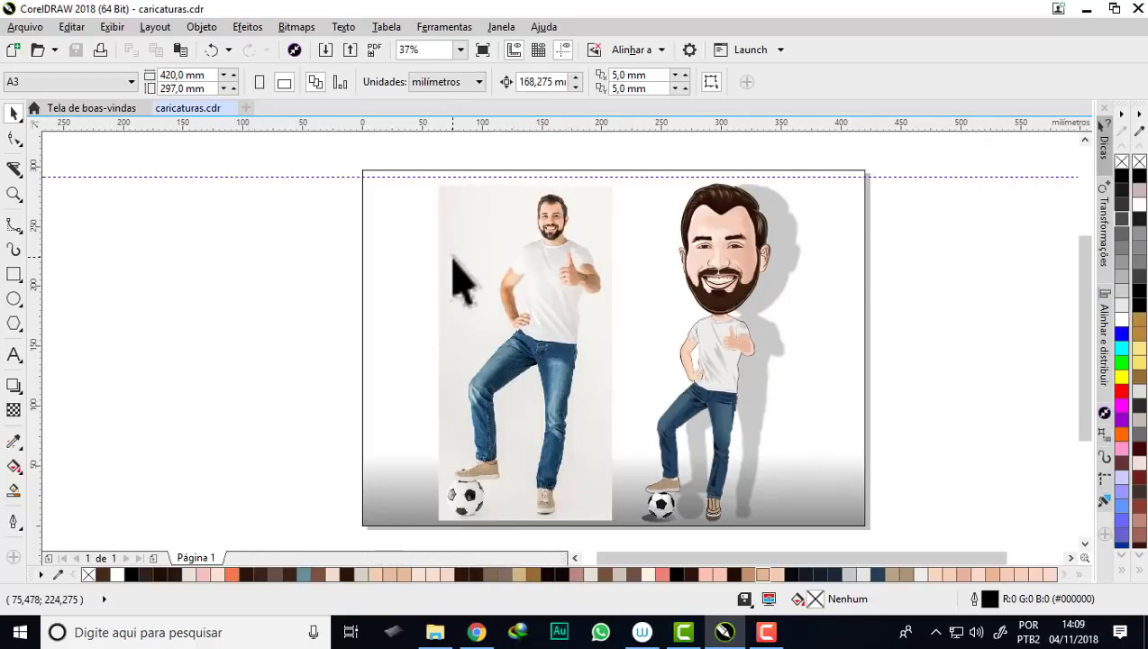
scroll(841, 369, "up", 1)
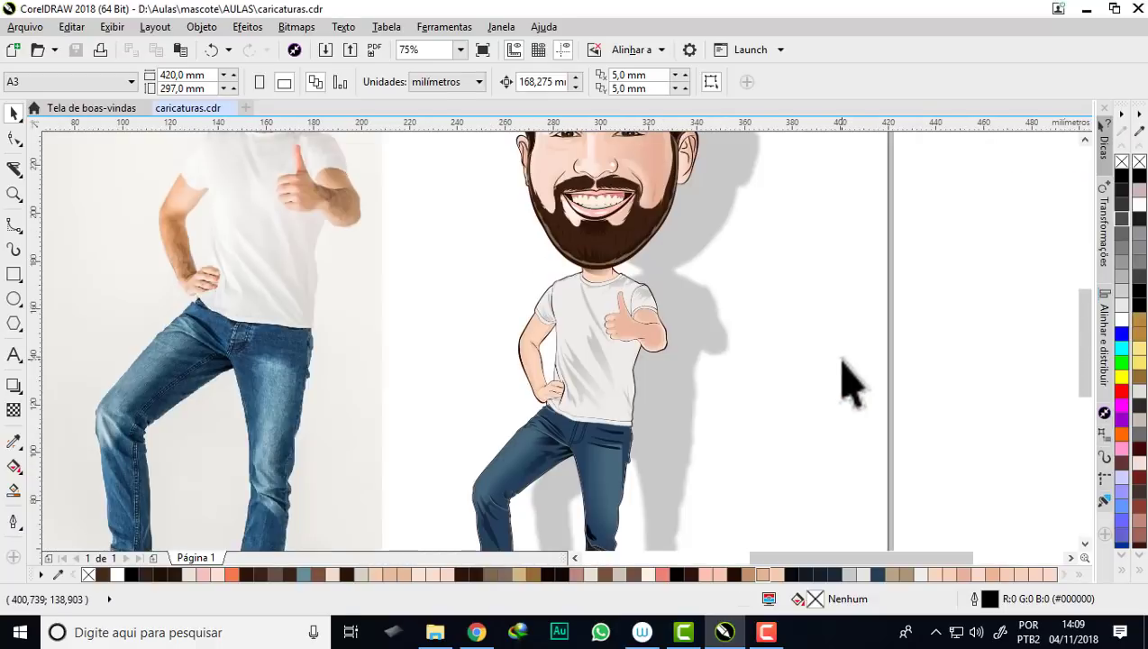
scroll(680, 320, "down", 1)
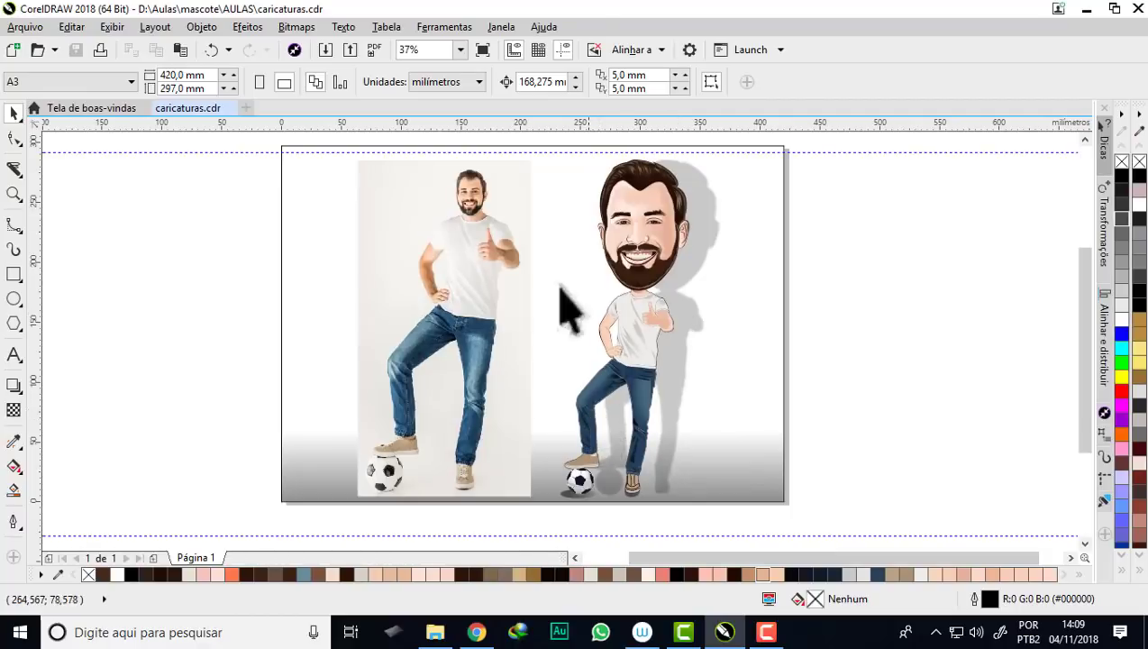
- Export the page as a JPEG with 'ca' appended to the file name, at 96 dpi
left_click(353, 50)
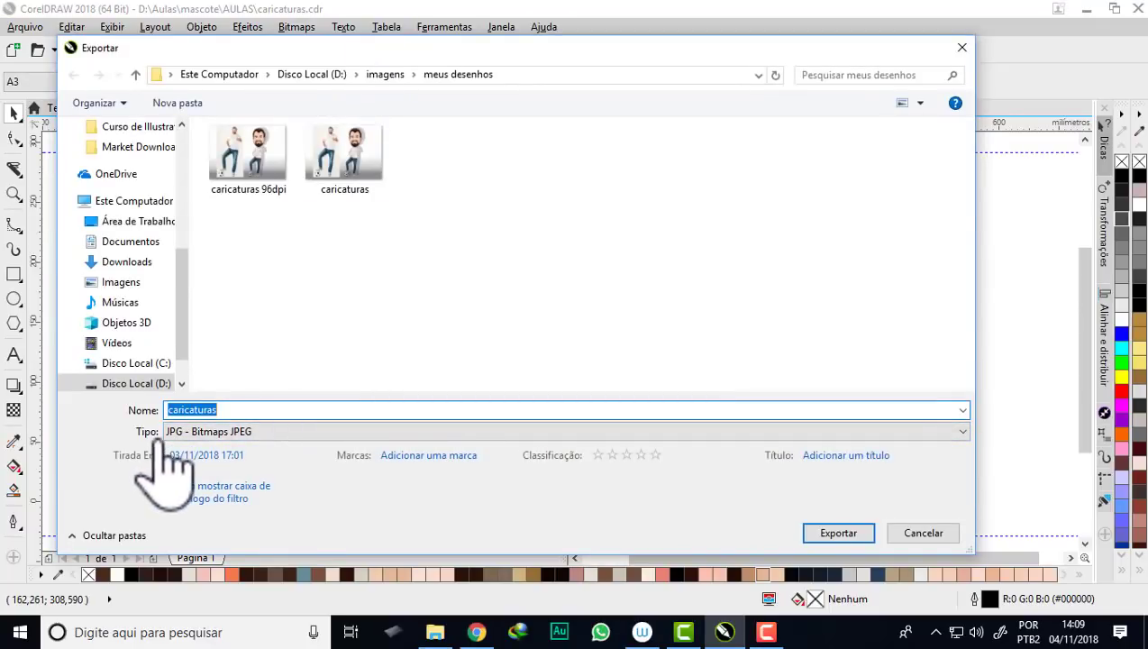
left_click(250, 410)
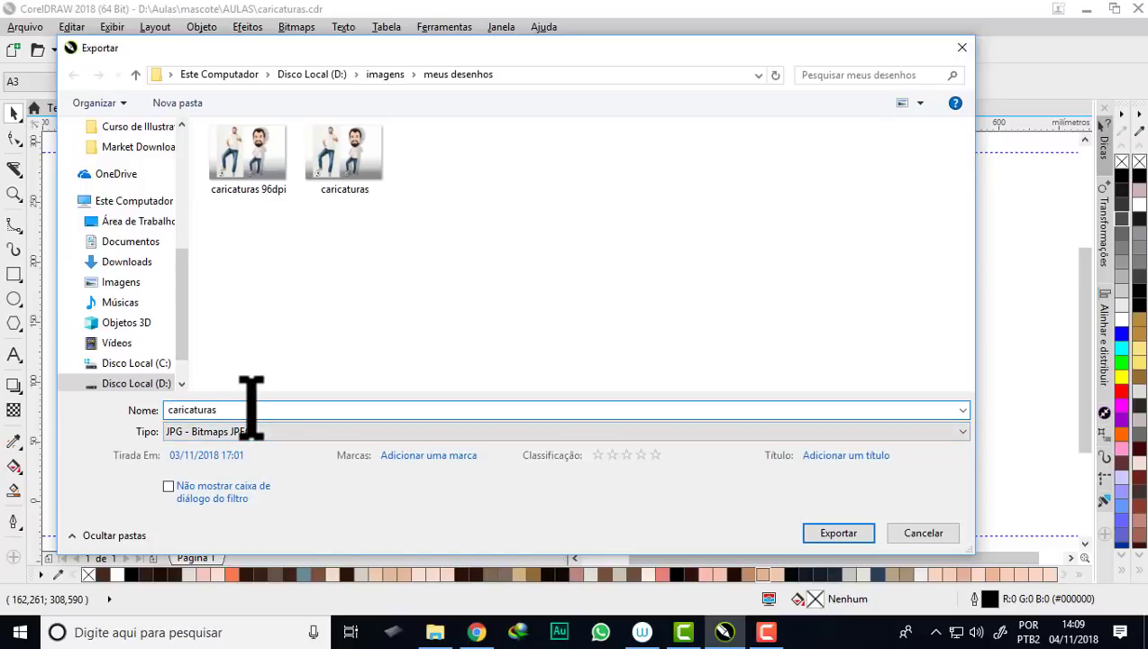
type("caricatuas 3")
left_click(824, 533)
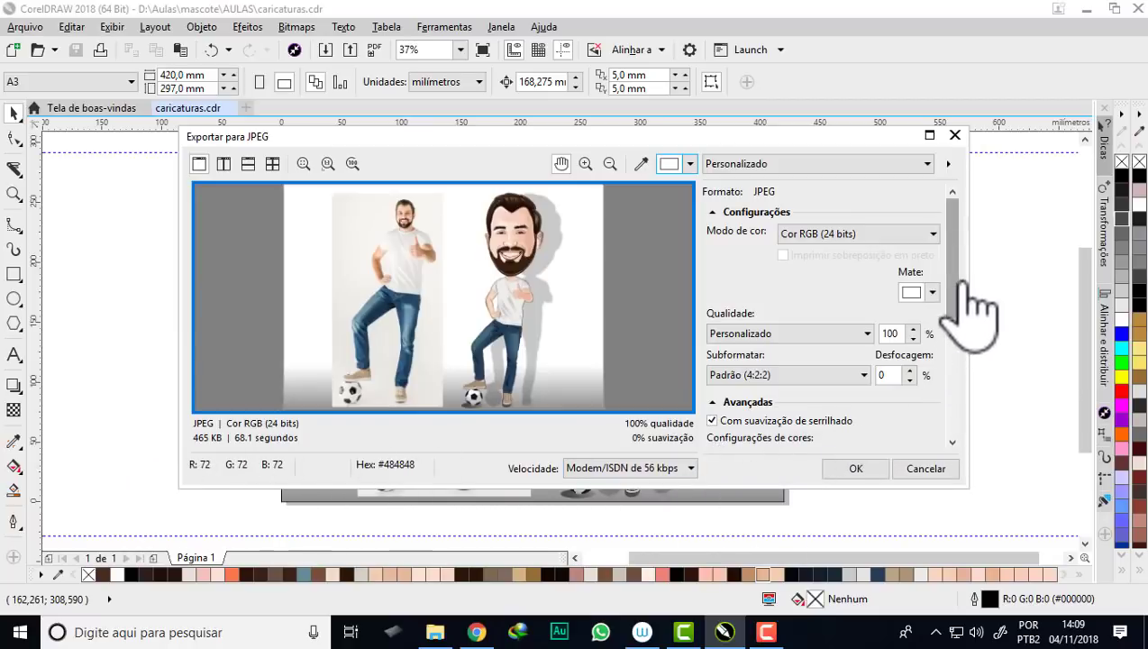
scroll(962, 311, "down", 1)
scroll(953, 326, "down", 2)
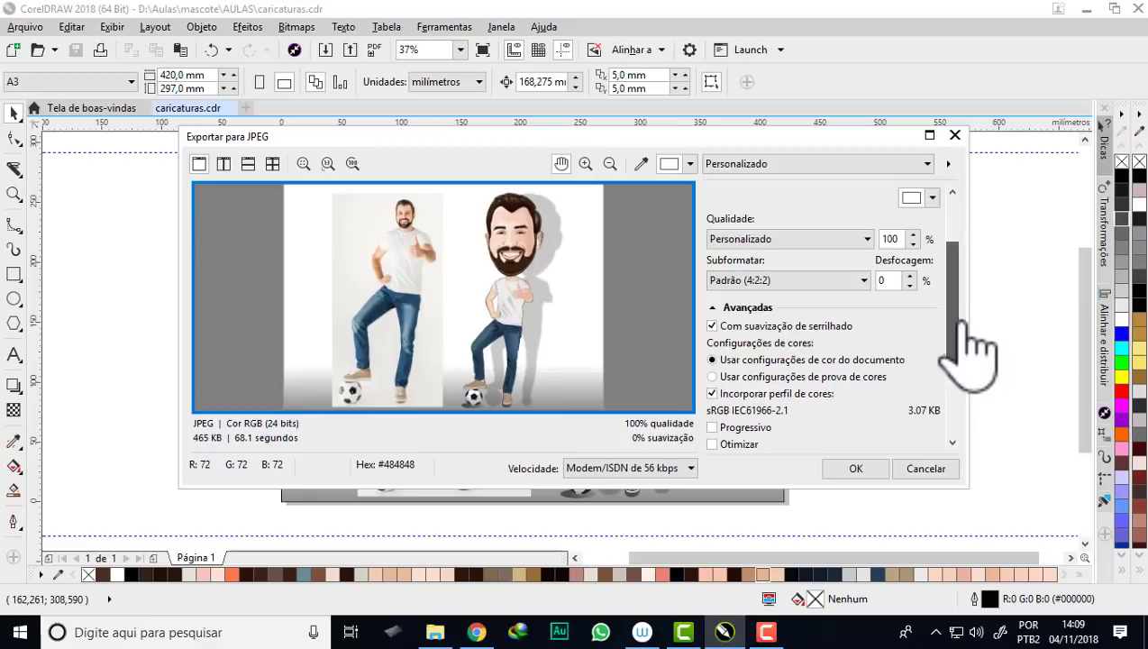
left_click_drag(960, 324, 964, 409)
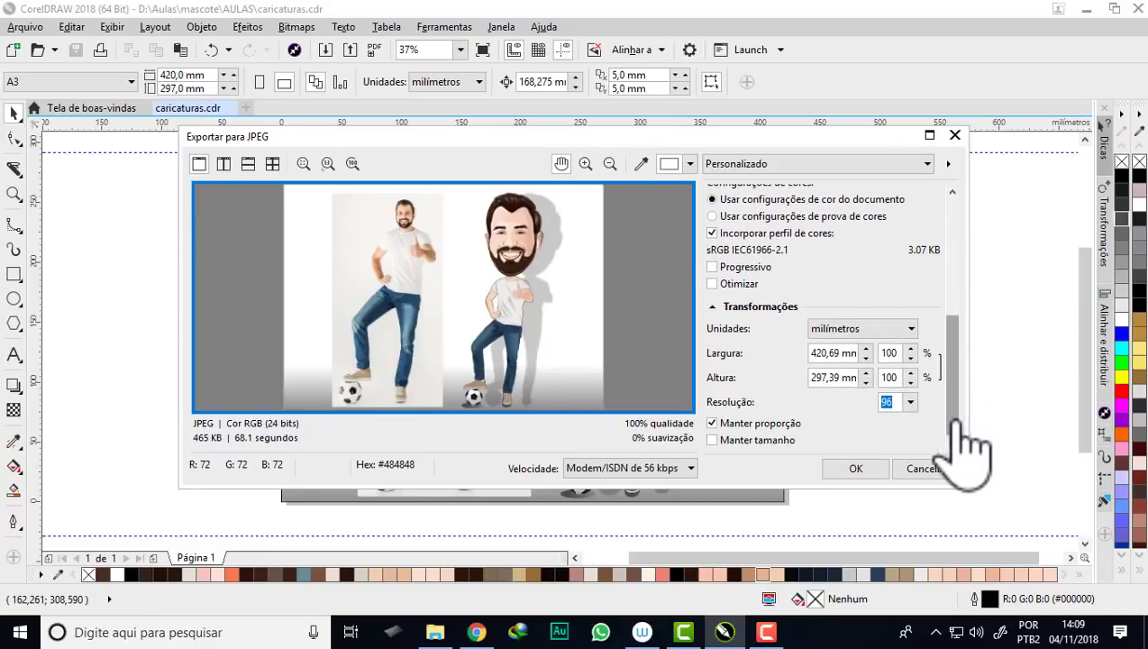
left_click(911, 402)
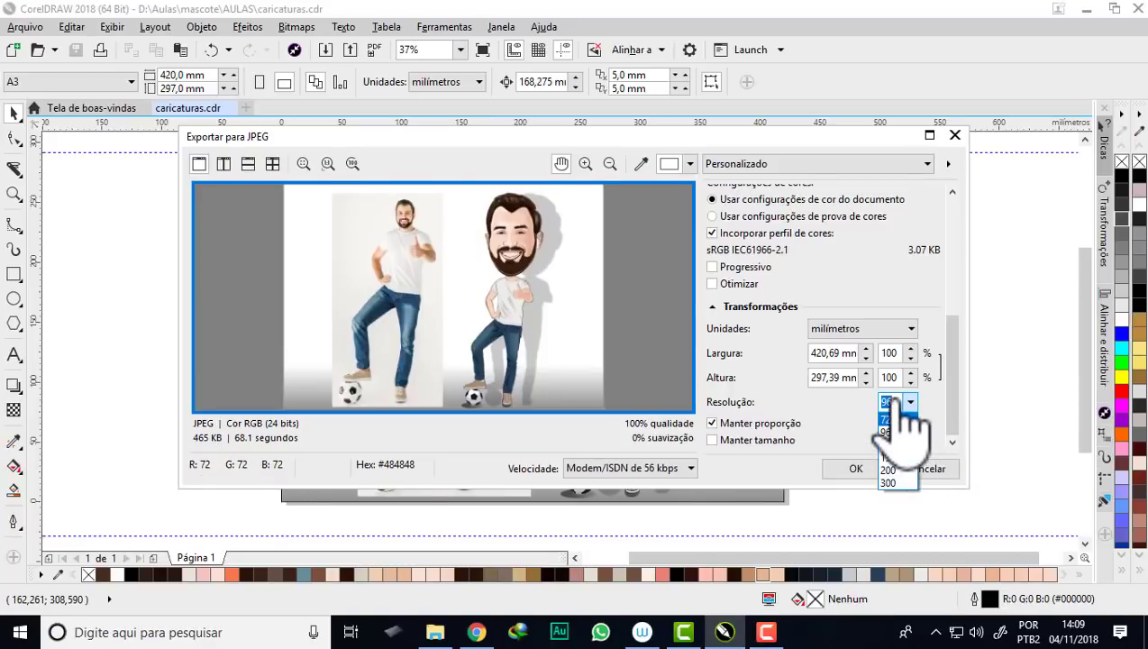
left_click(901, 431)
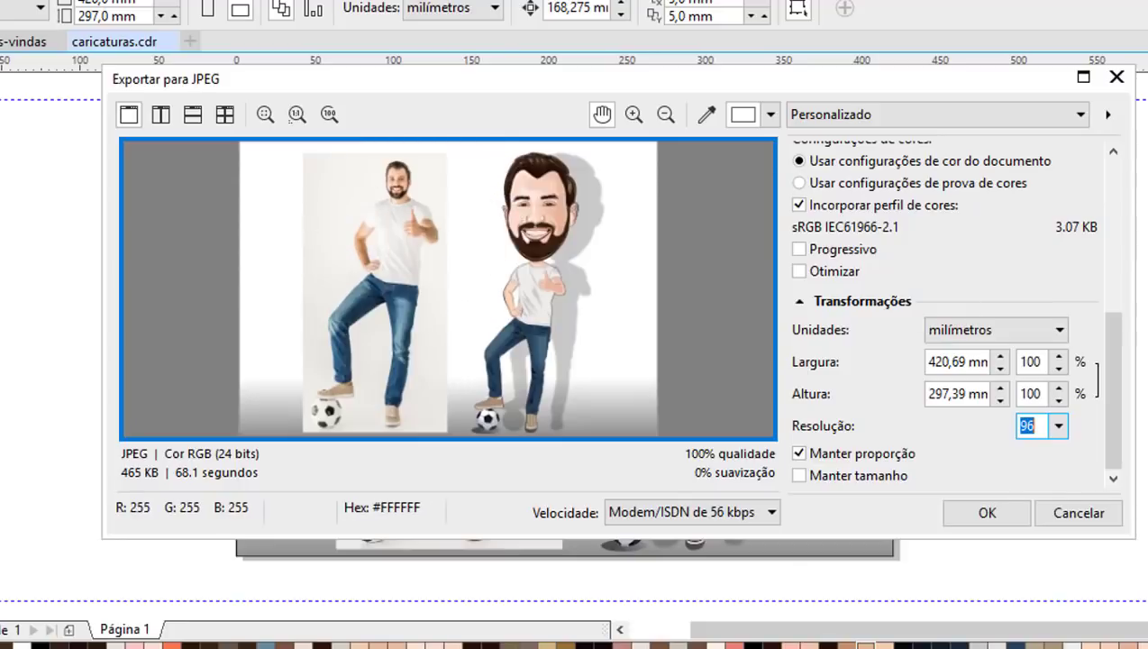
left_click(988, 512)
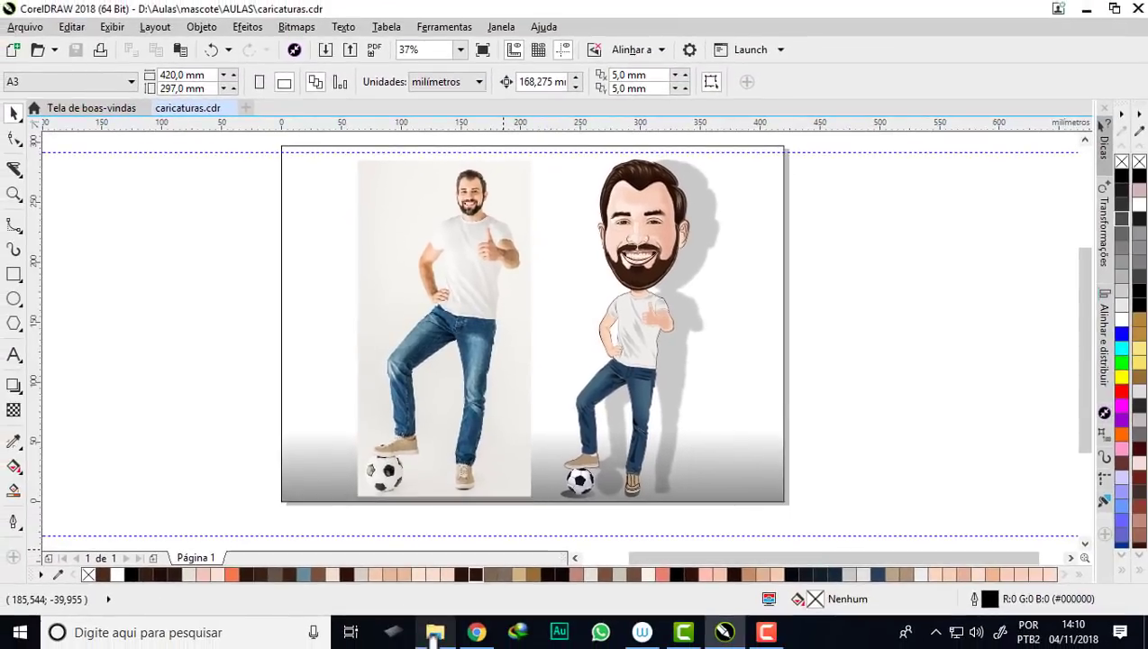
- Check the meus desenhos folder on Disco Local (D:) in File Explorer, then return to CorelDRAW
left_click(434, 631)
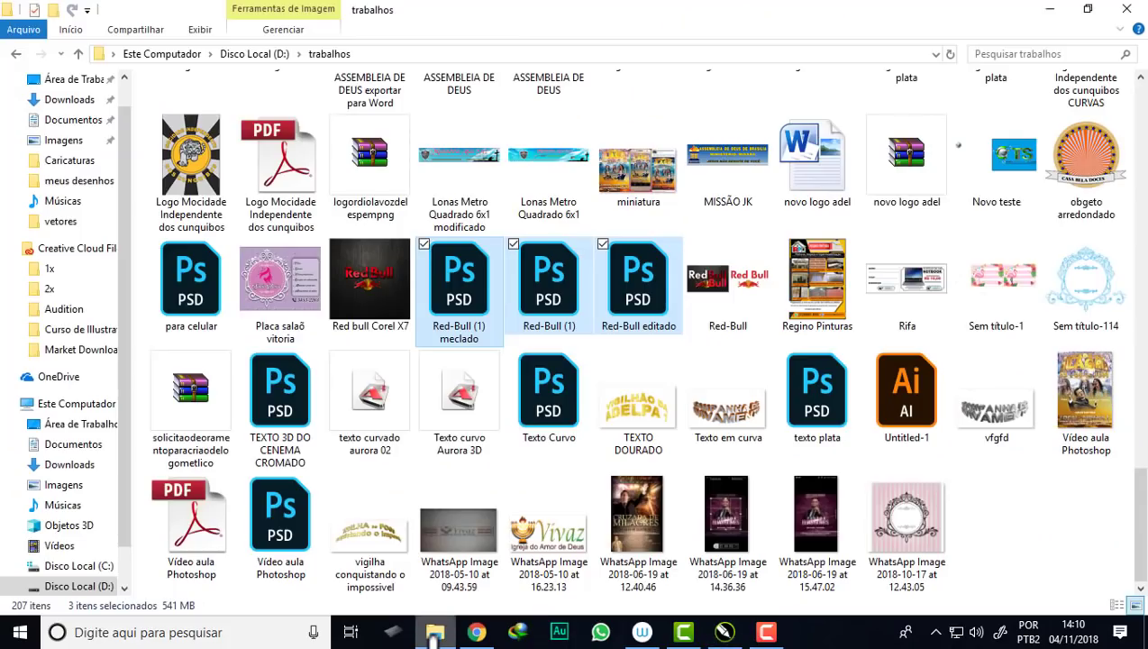
left_click(54, 404)
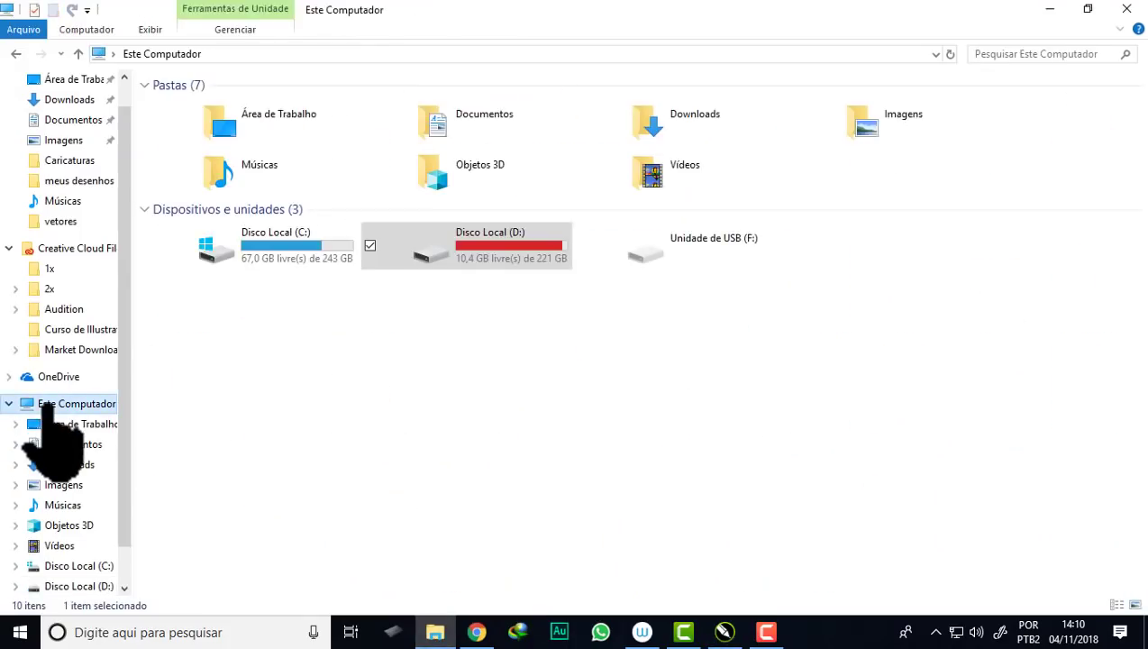
double_click(529, 252)
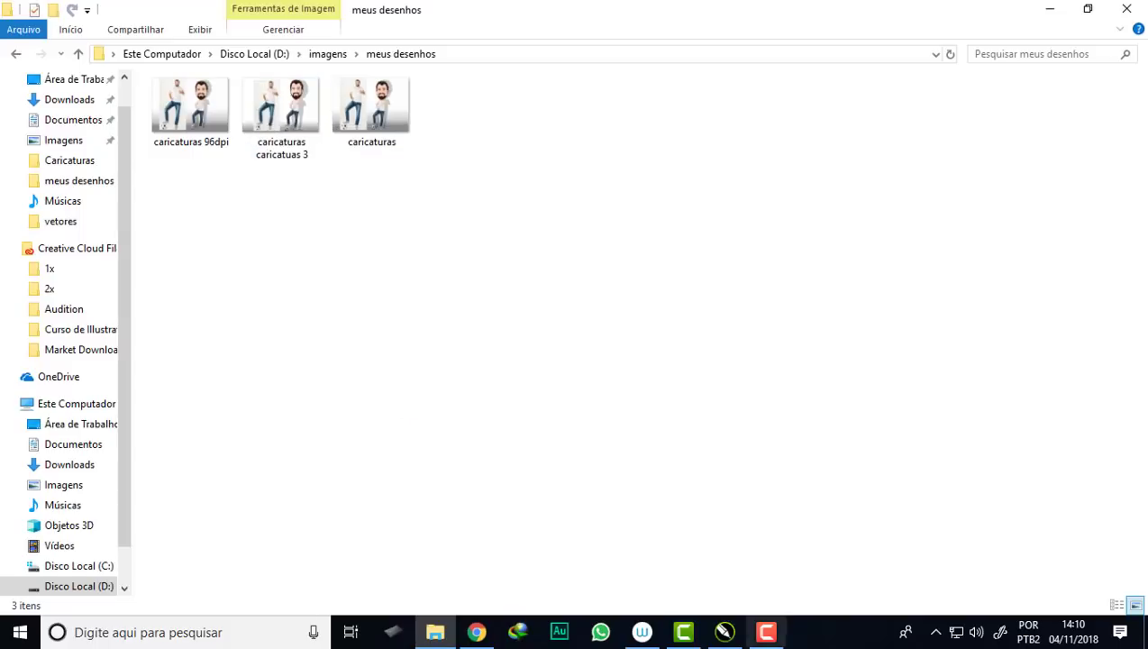
left_click(724, 632)
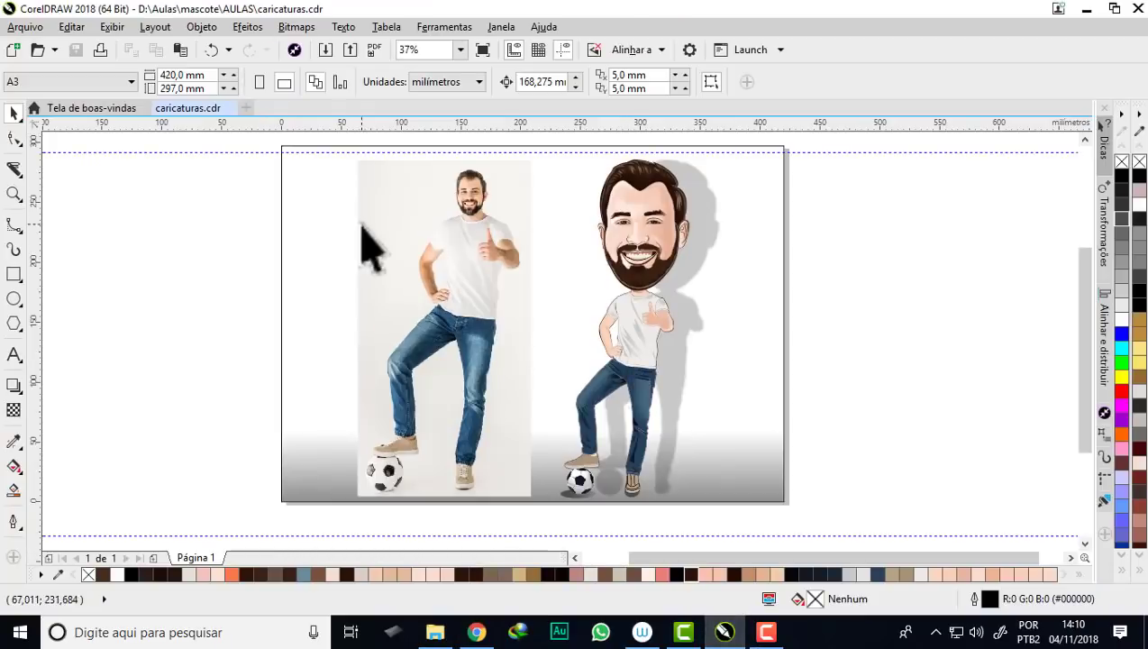
- Export the page to a JPEG named 'caricaturas grande'
left_click(356, 53)
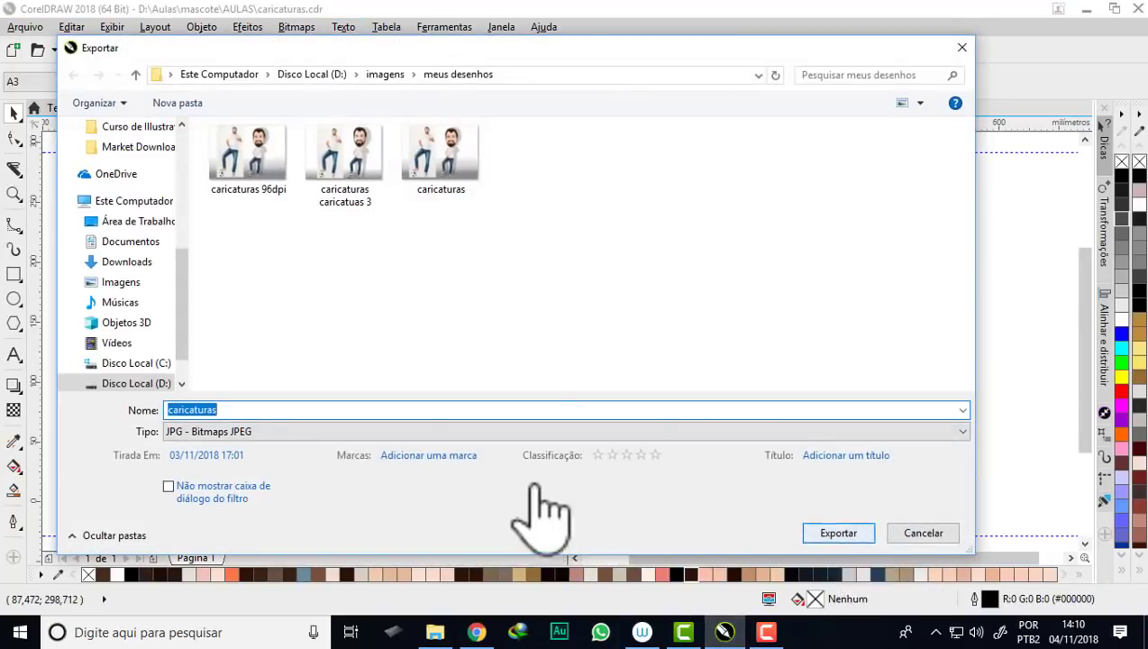
left_click(275, 410)
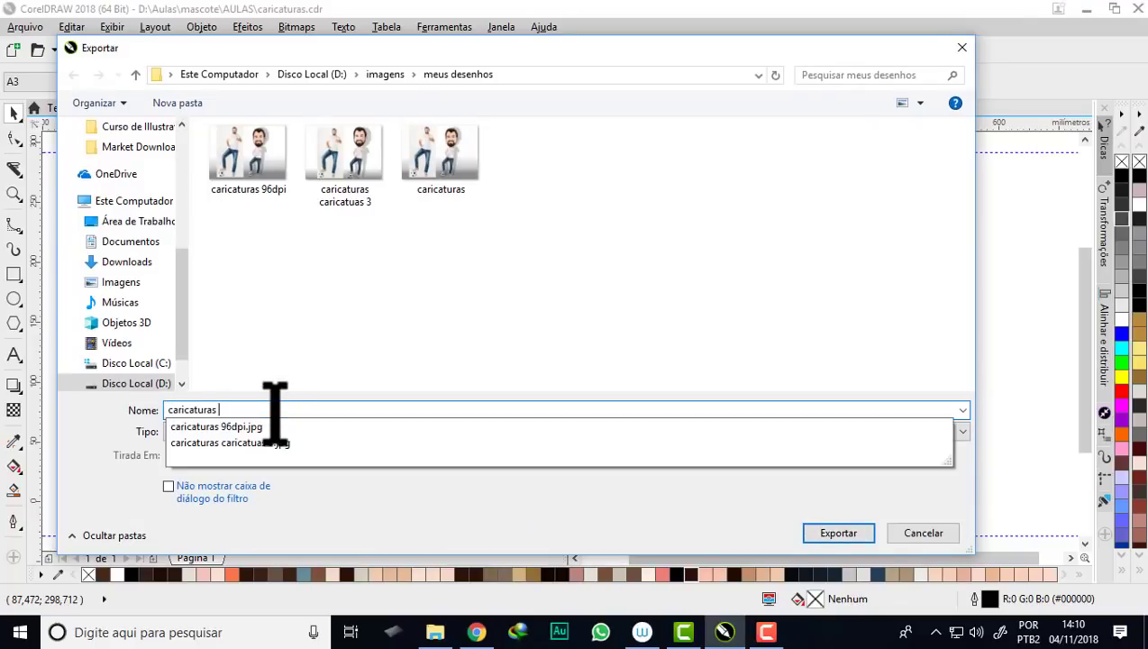
type("grande")
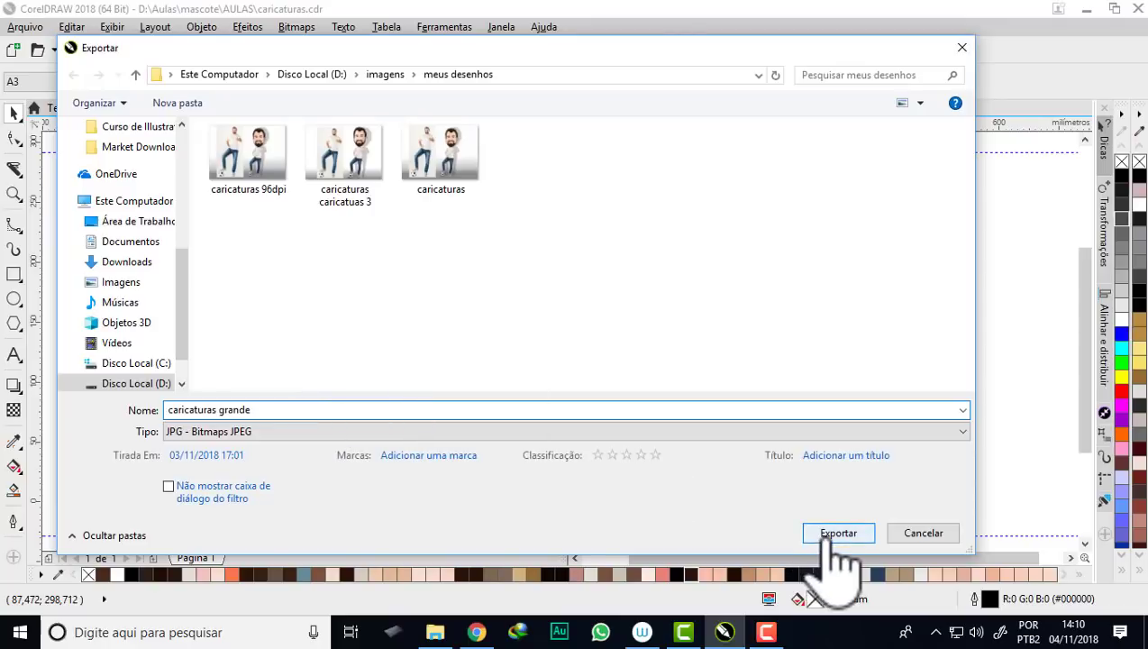
left_click(833, 534)
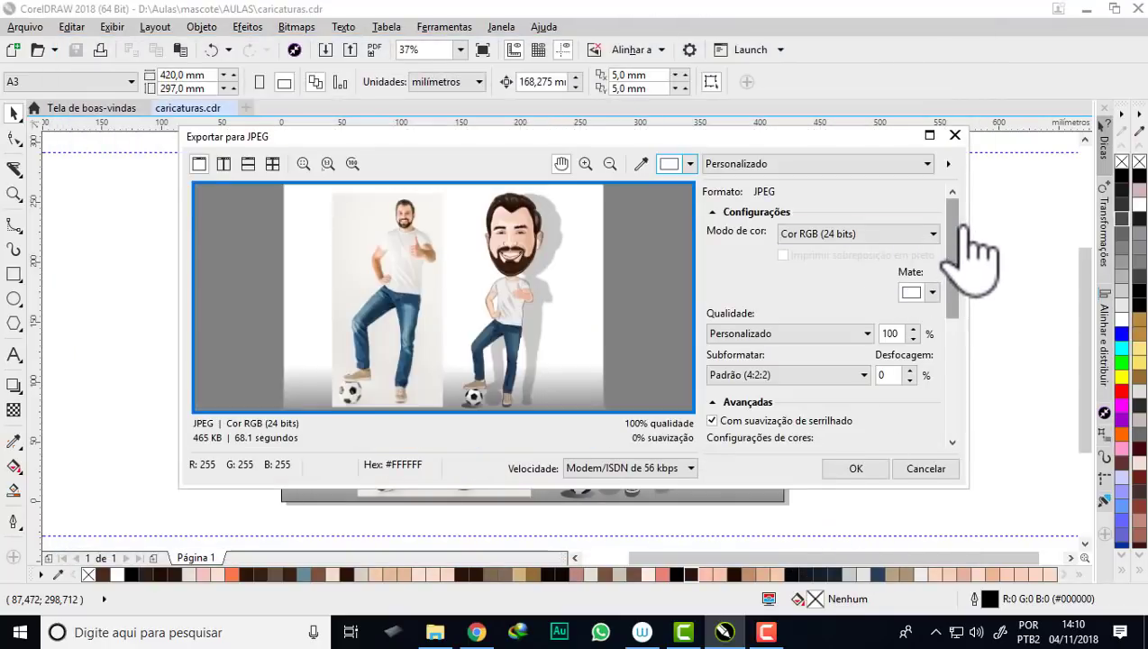
- Set the JPEG export resolution to 300 dpi and quality to 100, and confirm
left_click_drag(956, 232, 966, 365)
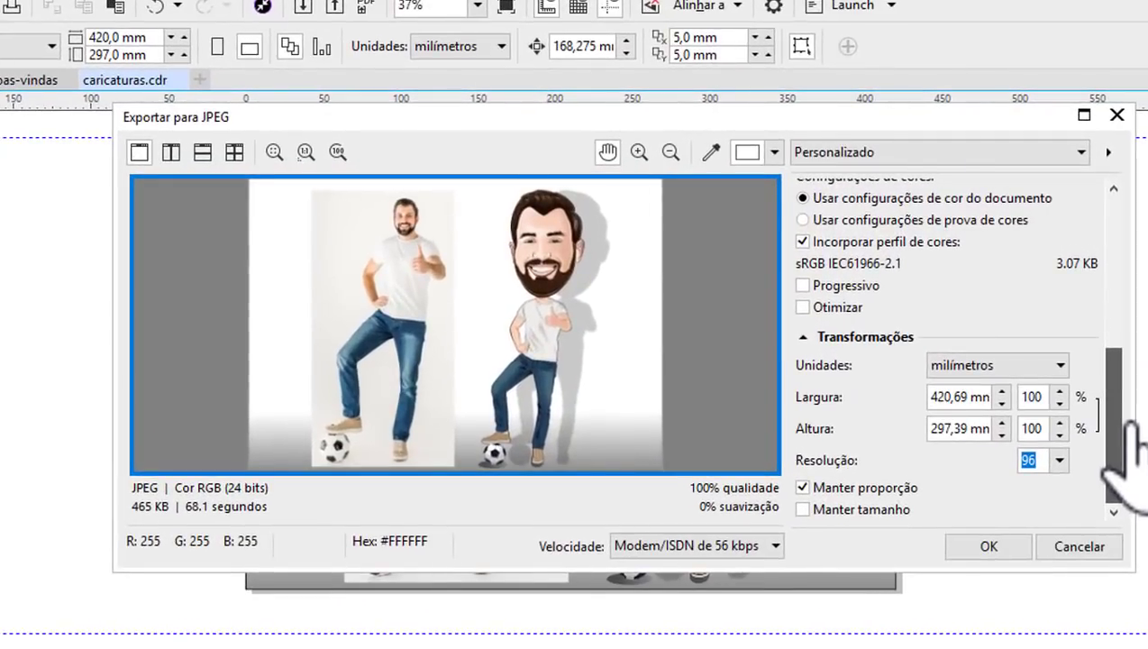
left_click(1054, 460)
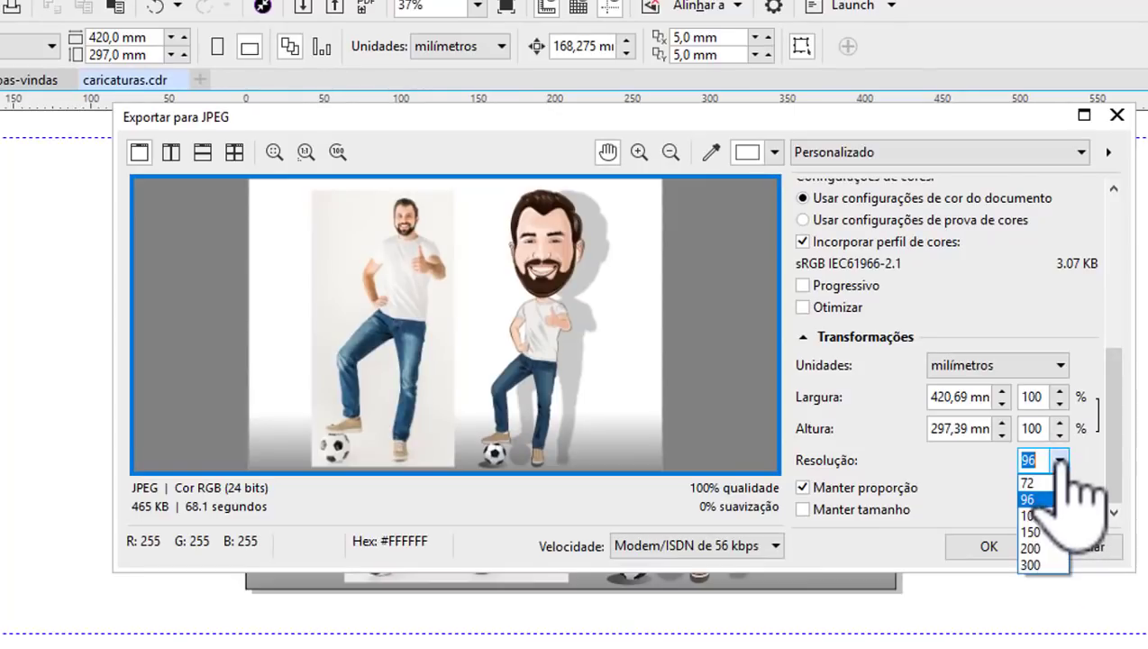
left_click(1036, 565)
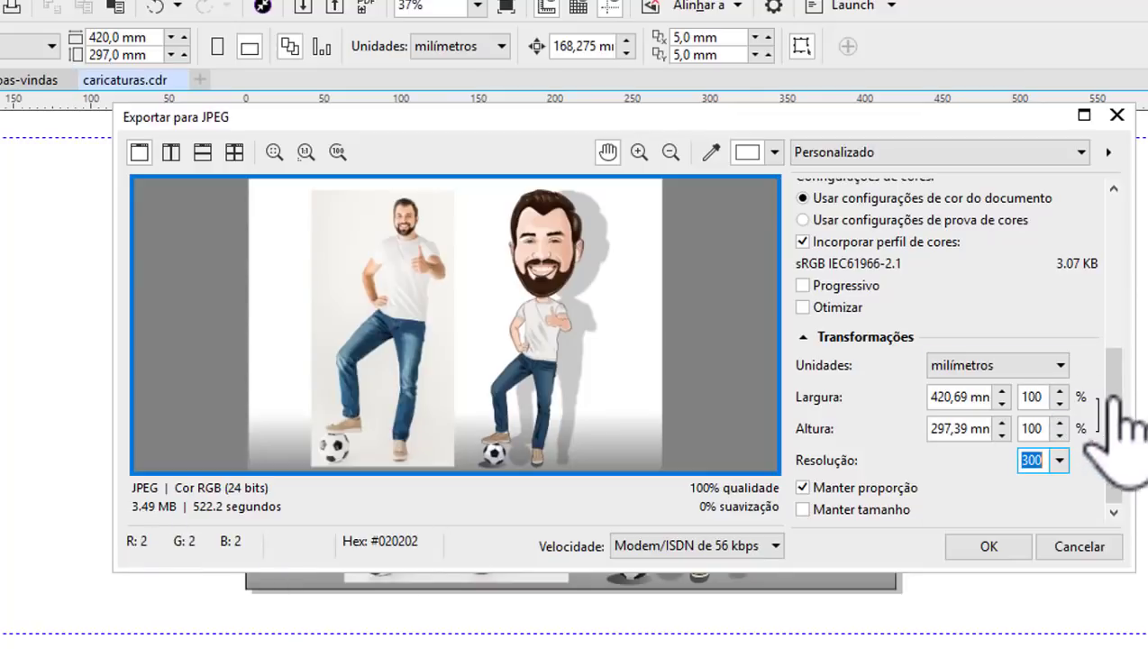
left_click_drag(1110, 397, 1117, 218)
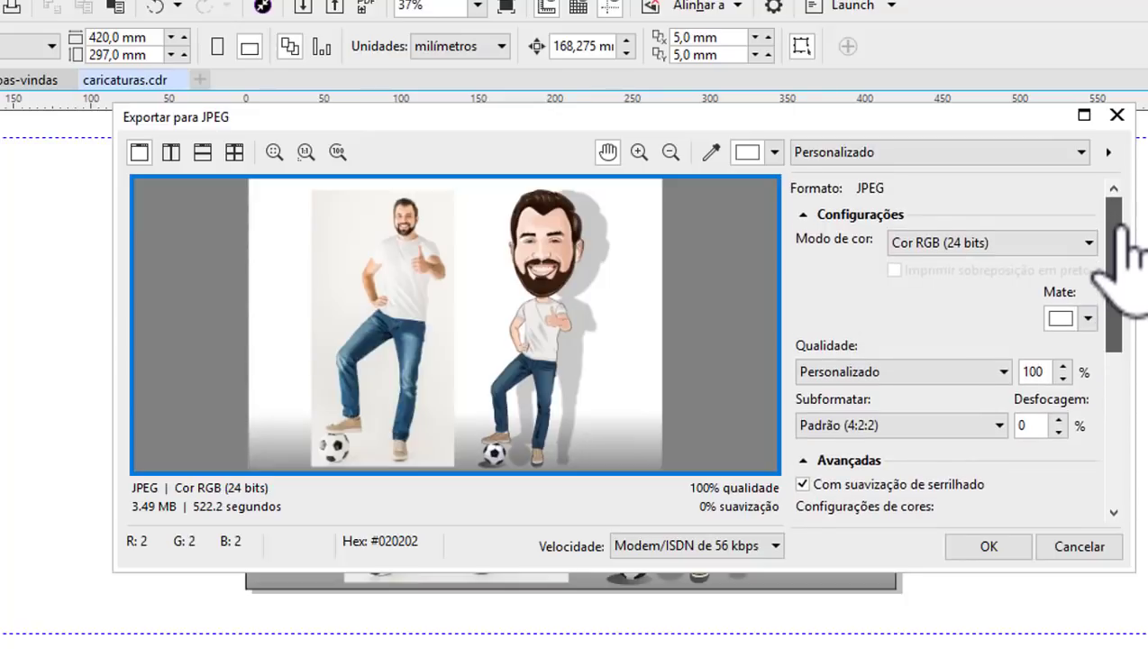
left_click_drag(1122, 226, 1125, 274)
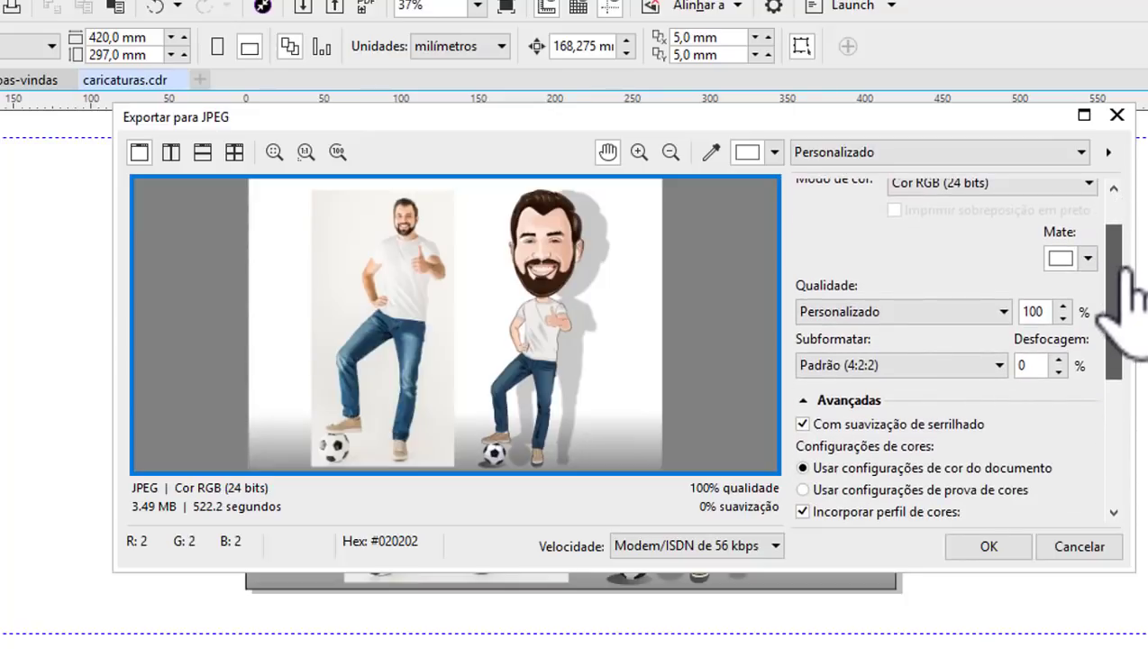
left_click(1036, 310)
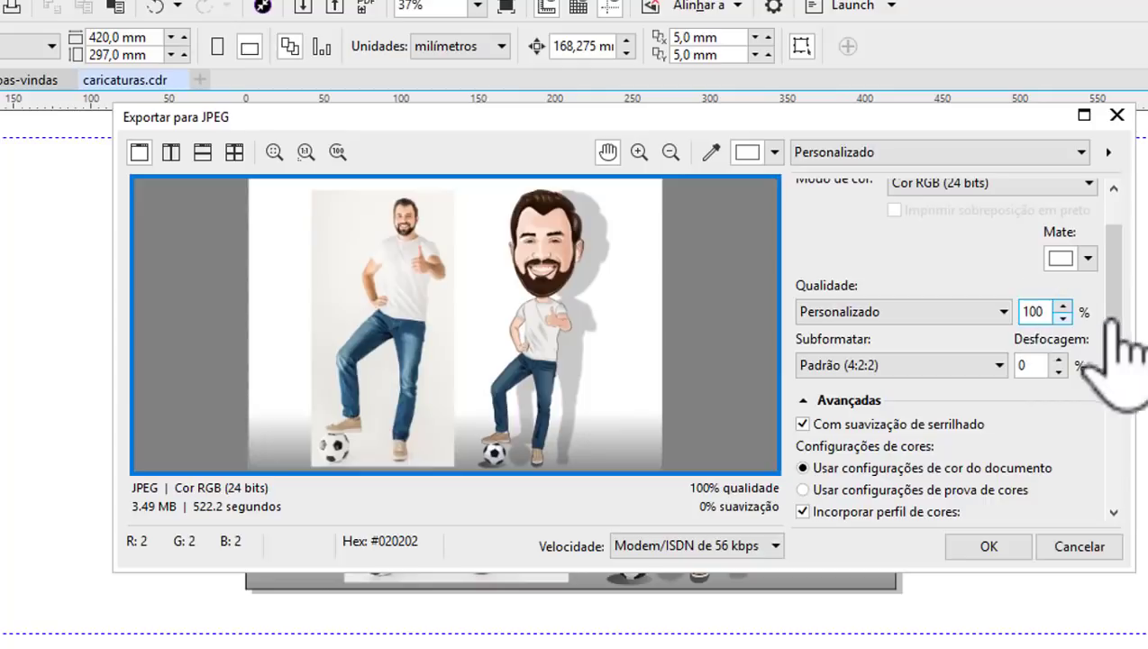
left_click_drag(1112, 279, 1116, 469)
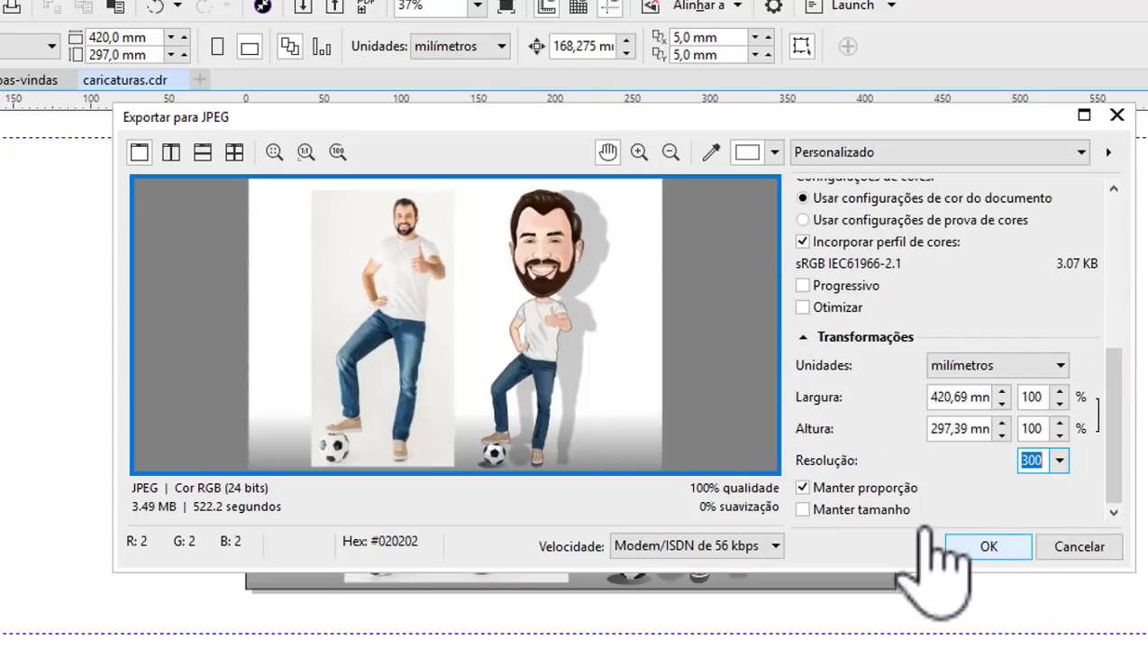
left_click(982, 547)
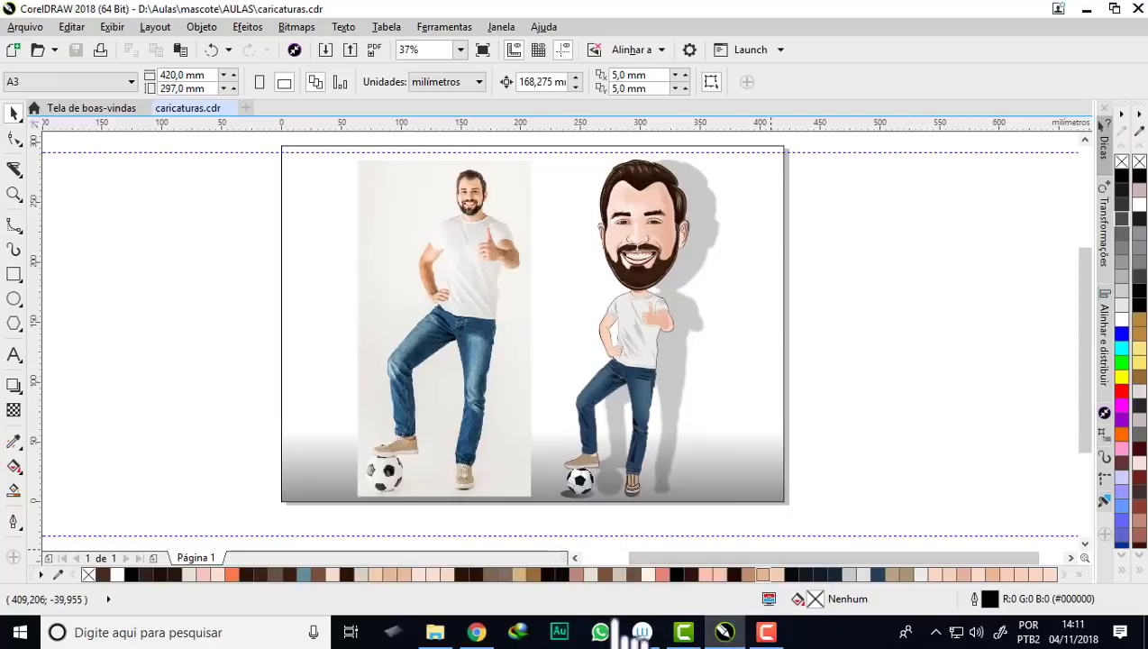
- Open the 4962 × 3509, 3.49 MB 'caricaturas grande' JPEG from meus desenhos
left_click(435, 632)
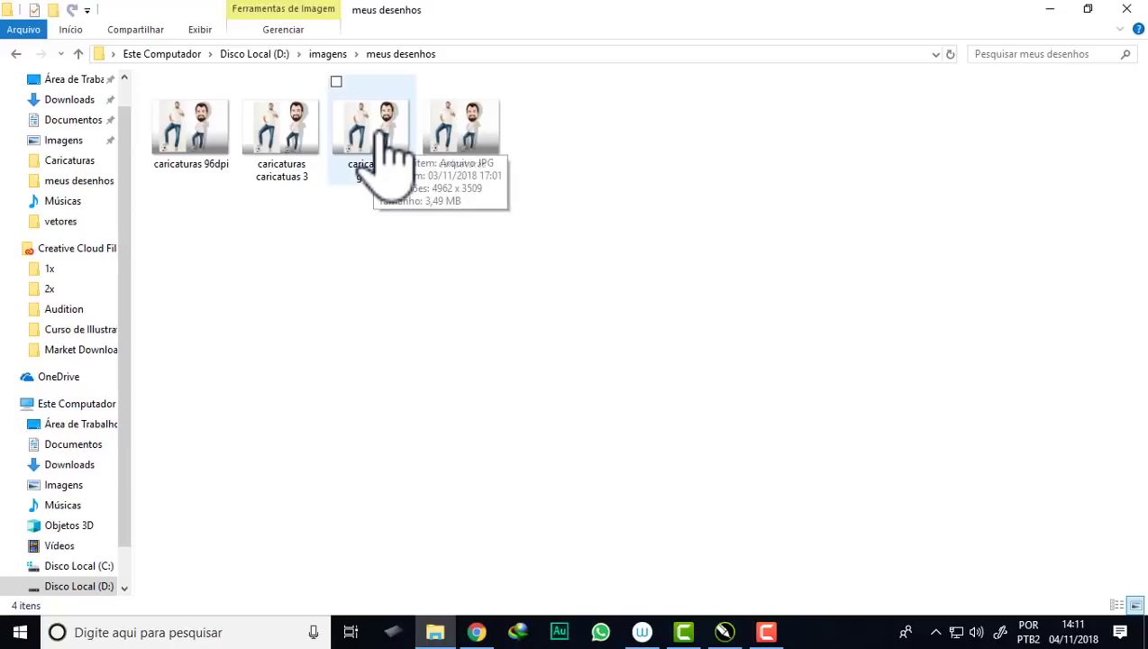
mouse_move(752, 261)
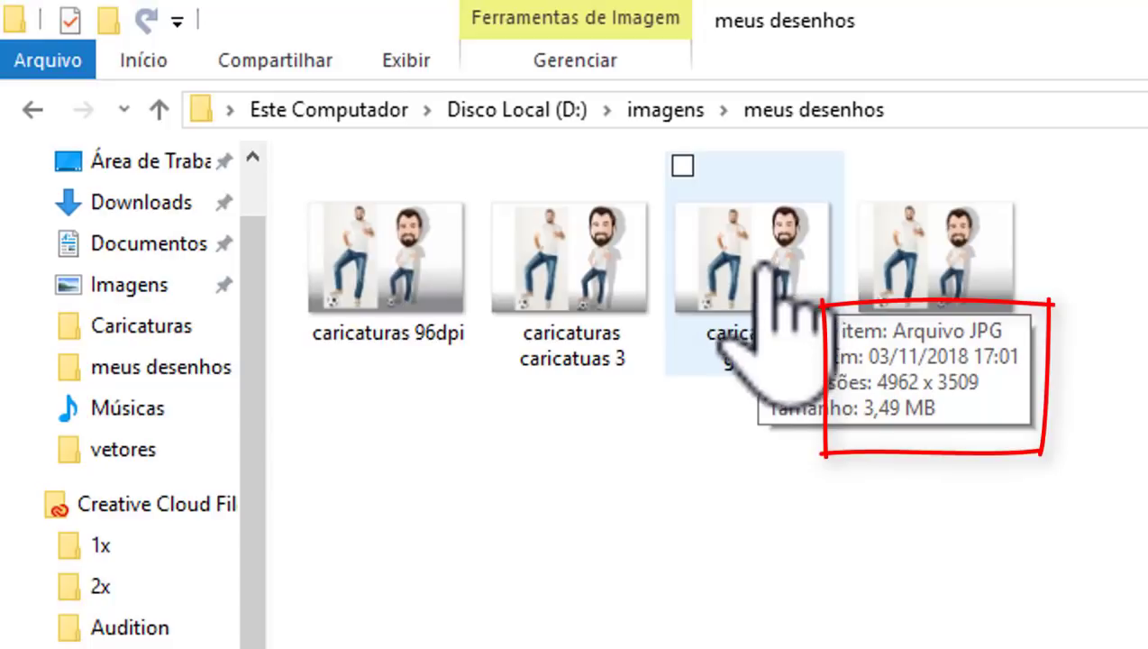
left_click(765, 266)
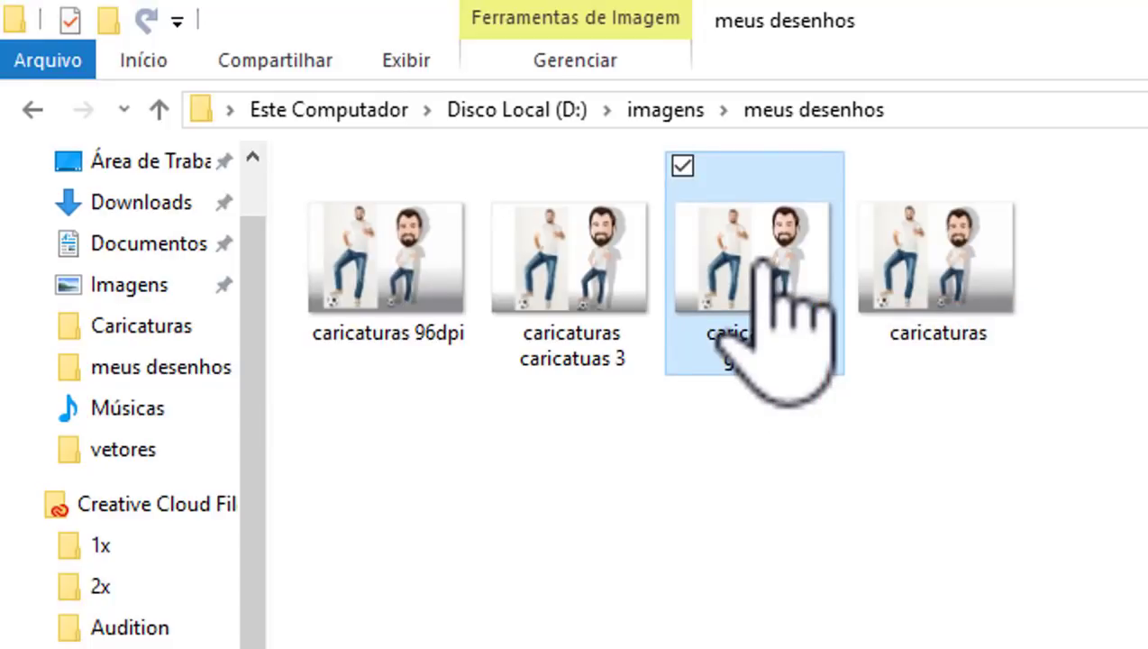
double_click(761, 268)
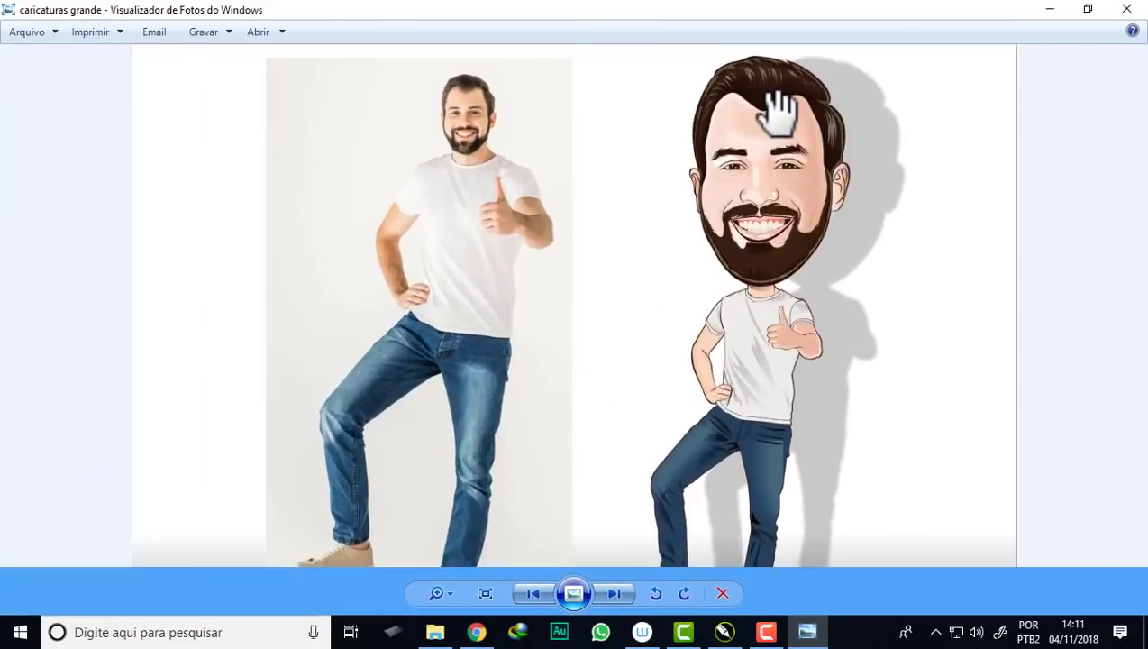
scroll(968, 209, "up", 2)
scroll(769, 243, "up", 1)
scroll(649, 252, "up", 2)
scroll(667, 202, "down", 1)
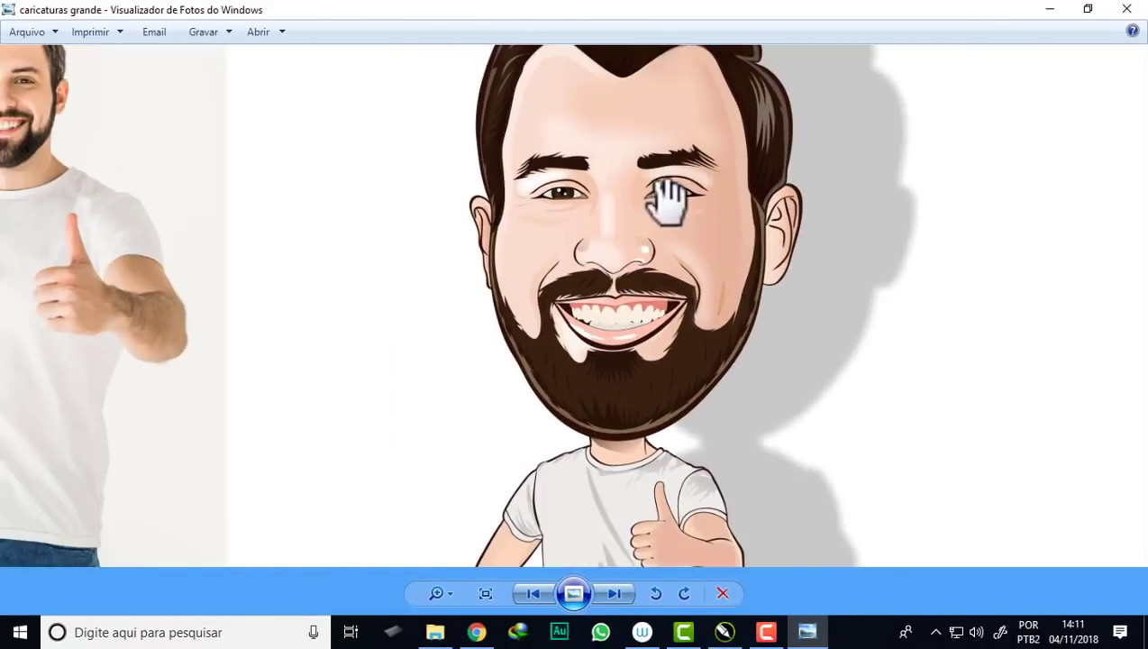
scroll(666, 358, "up", 1)
scroll(666, 361, "up", 2)
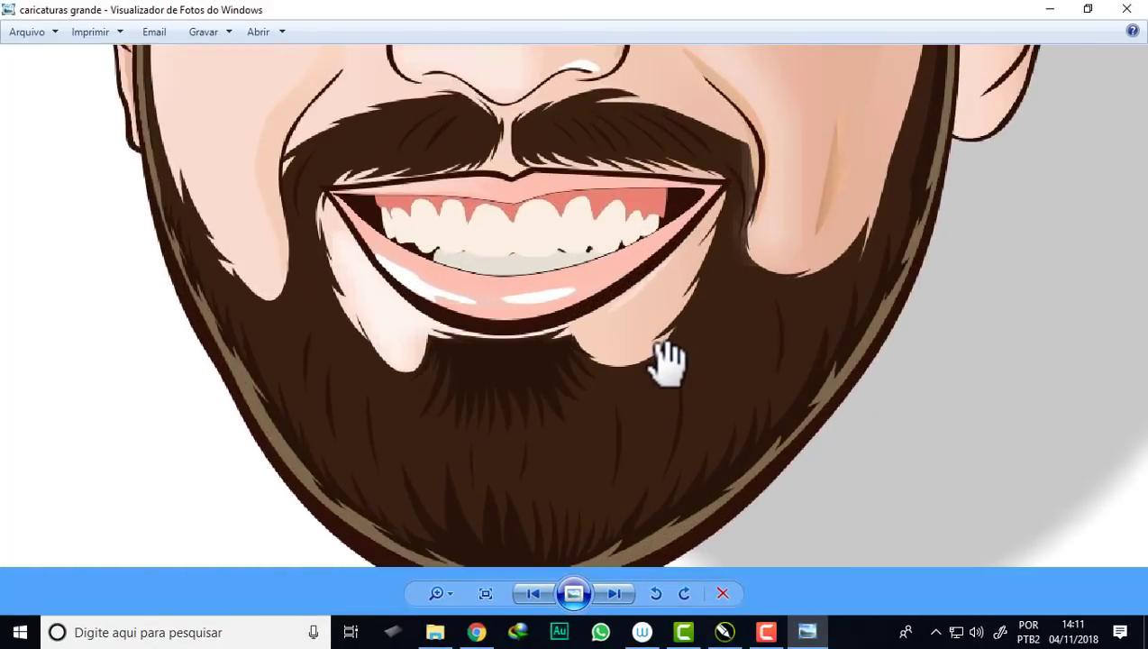
scroll(632, 410, "down", 2)
scroll(739, 261, "down", 1)
scroll(789, 244, "up", 1)
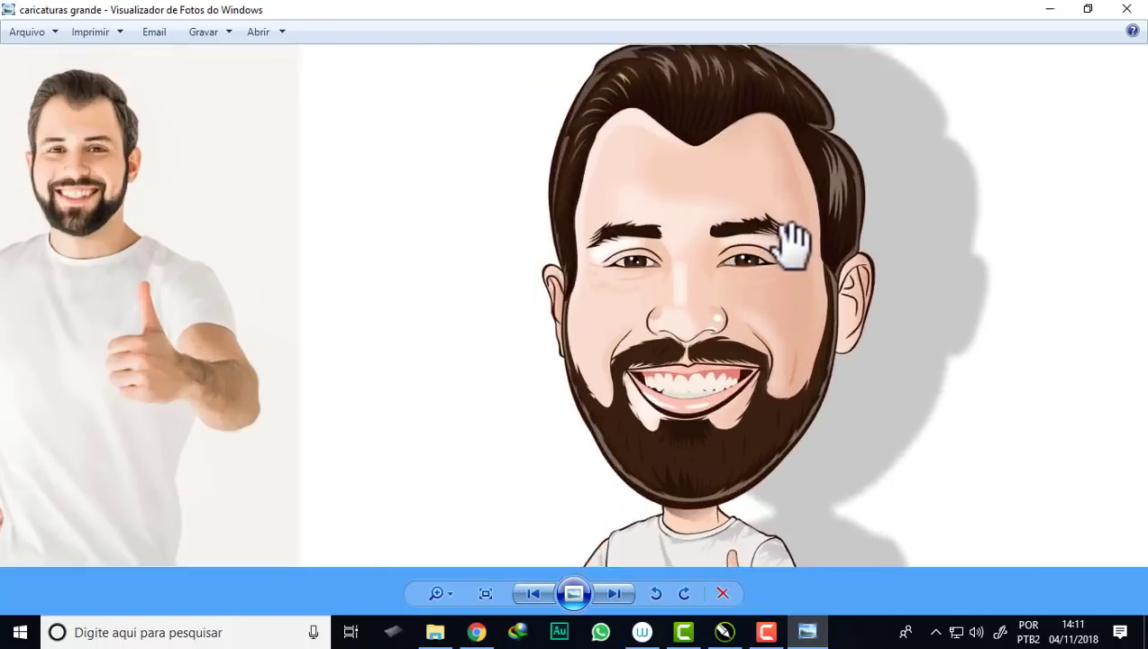
scroll(790, 243, "up", 1)
scroll(640, 270, "down", 2)
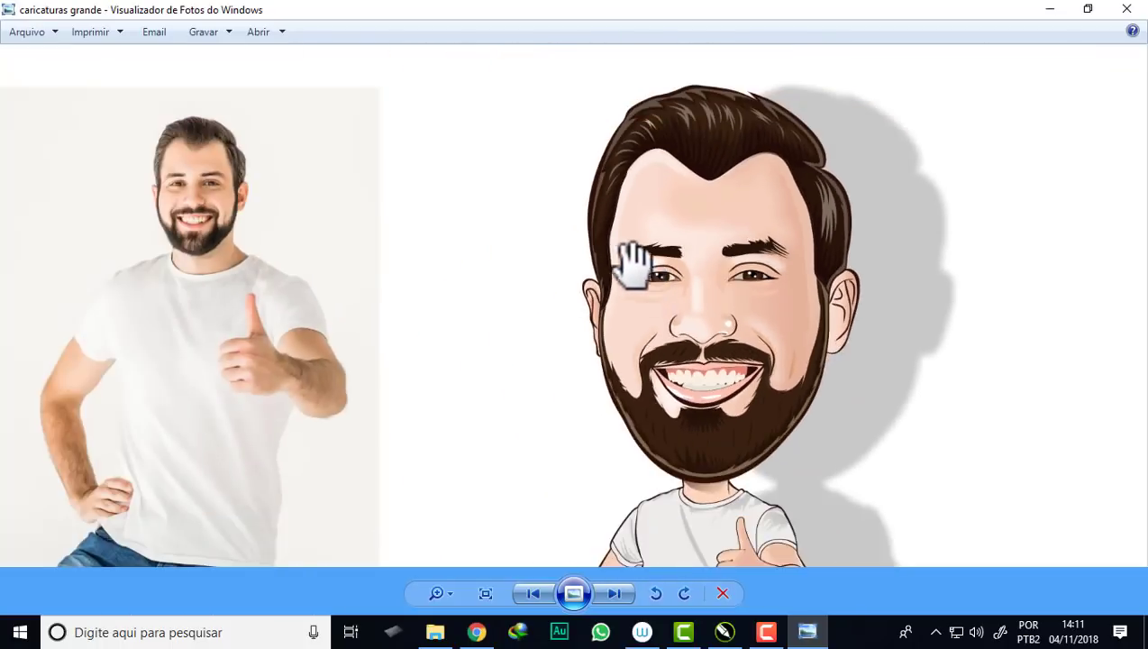
scroll(634, 264, "down", 2)
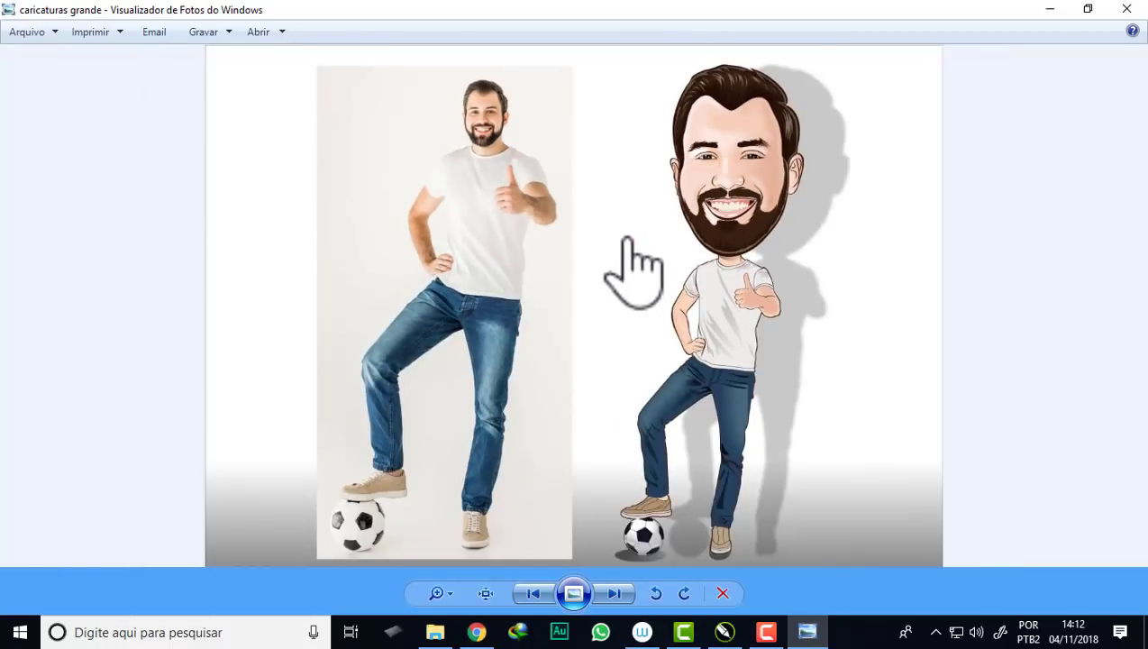